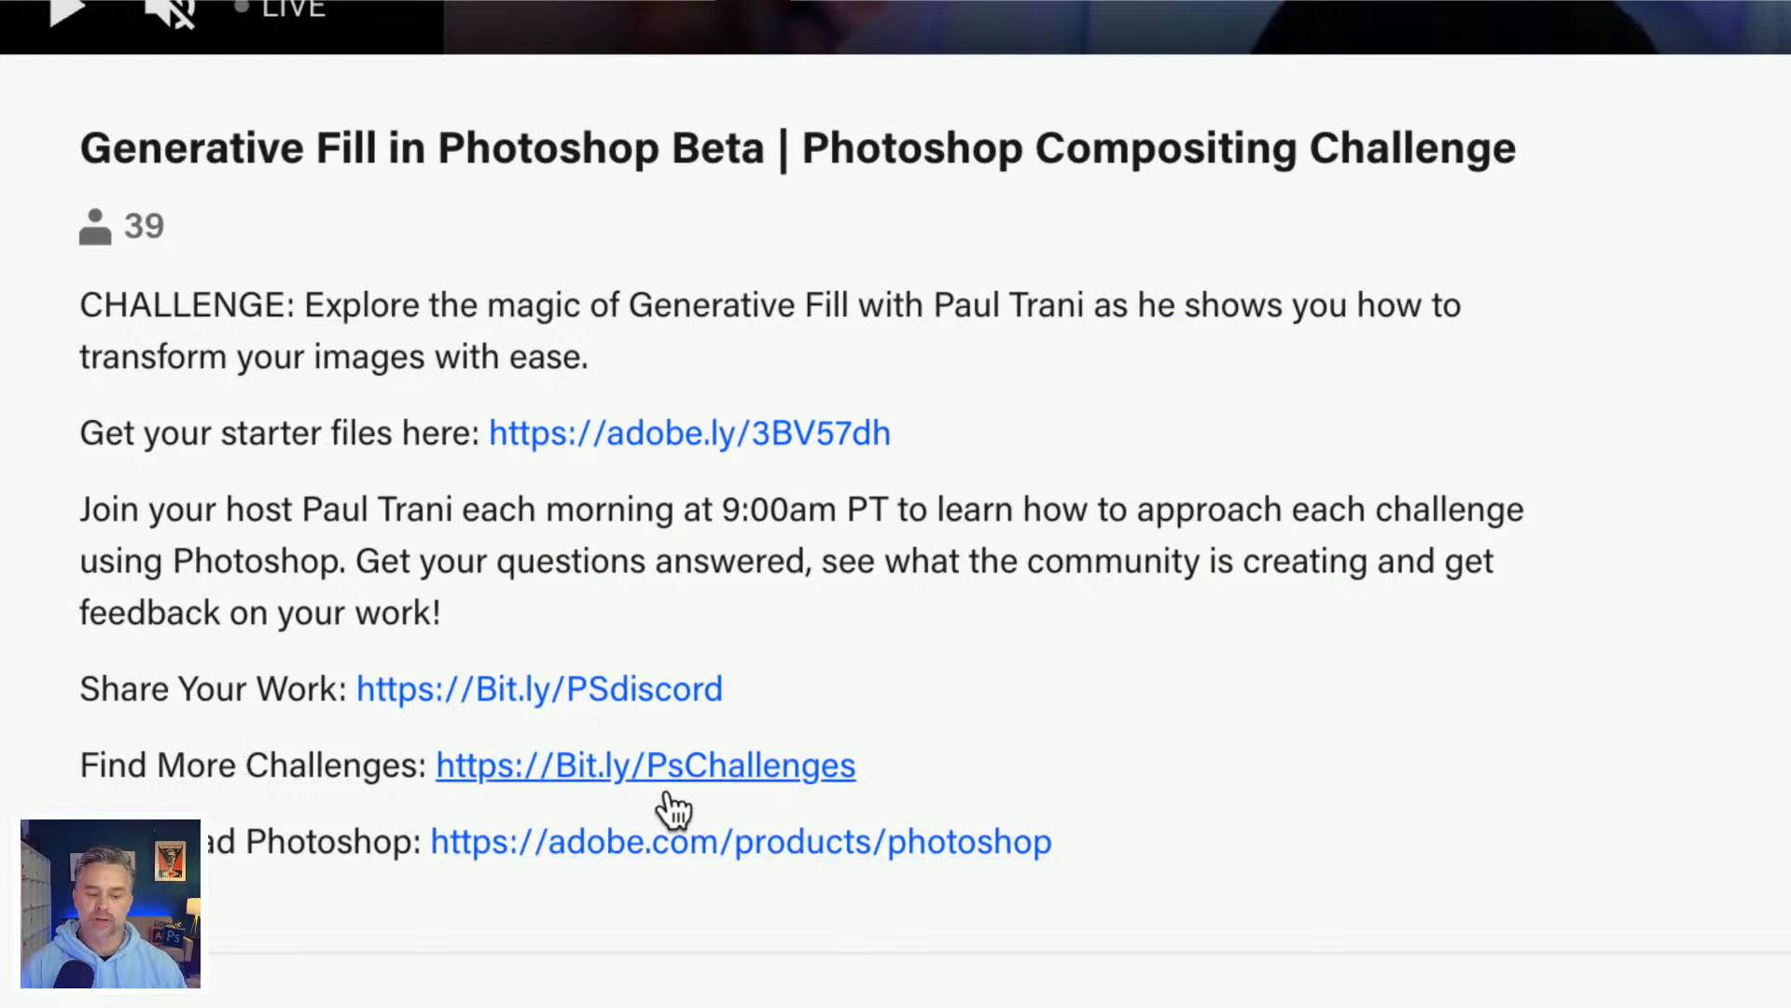
# Step: Review the challenge description on the Behance stream page, open its starter files link, and return to the stream page
pyautogui.moveTo(84, 844); pyautogui.dragTo(410, 854)
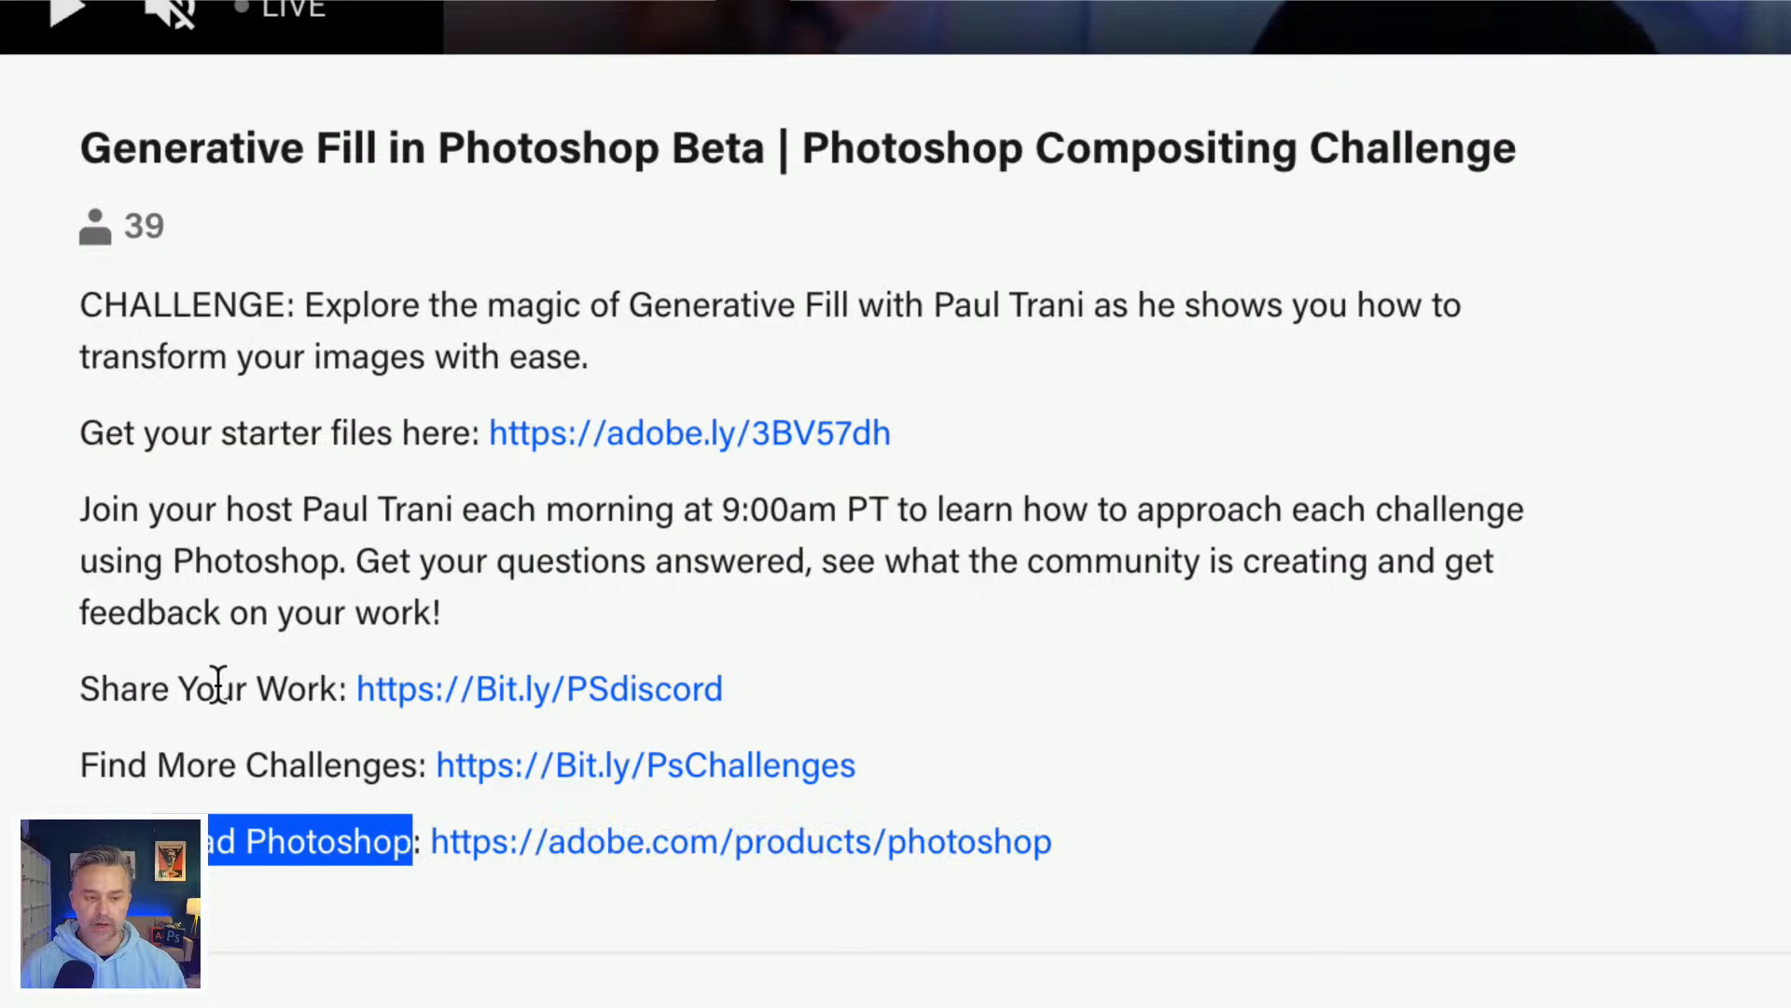
pyautogui.doubleClick(707, 149)
pyautogui.click(175, 321)
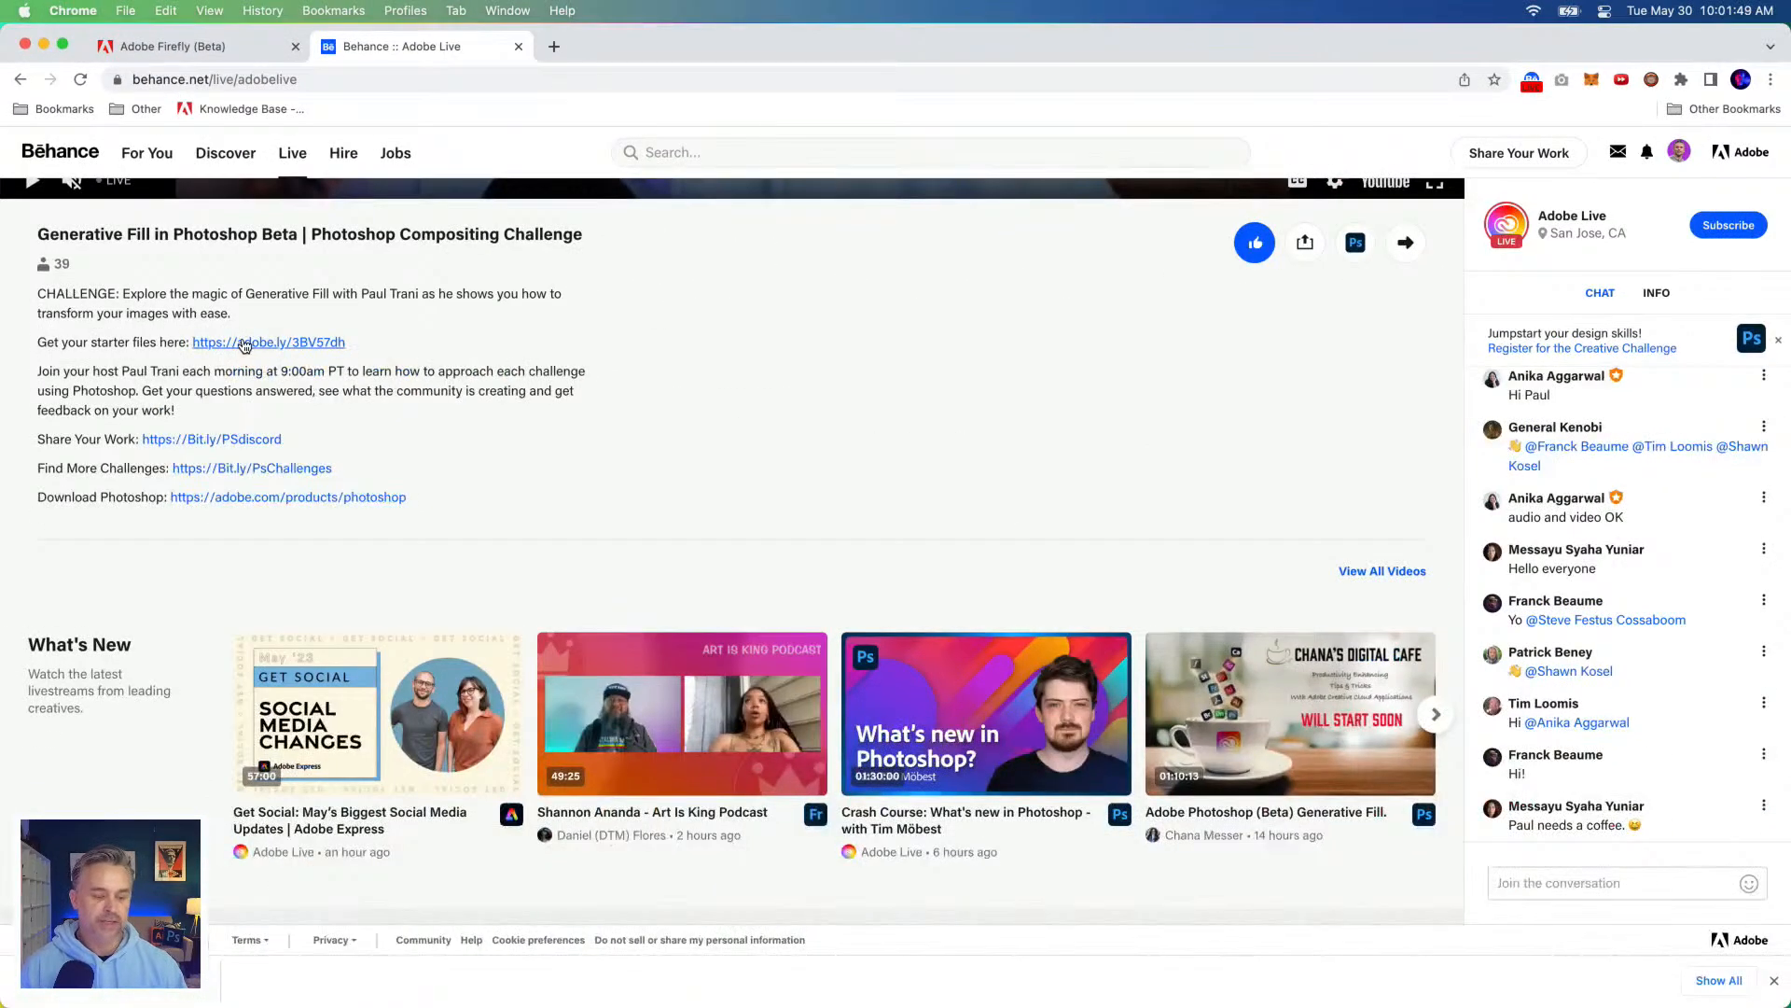
pyautogui.click(499, 434)
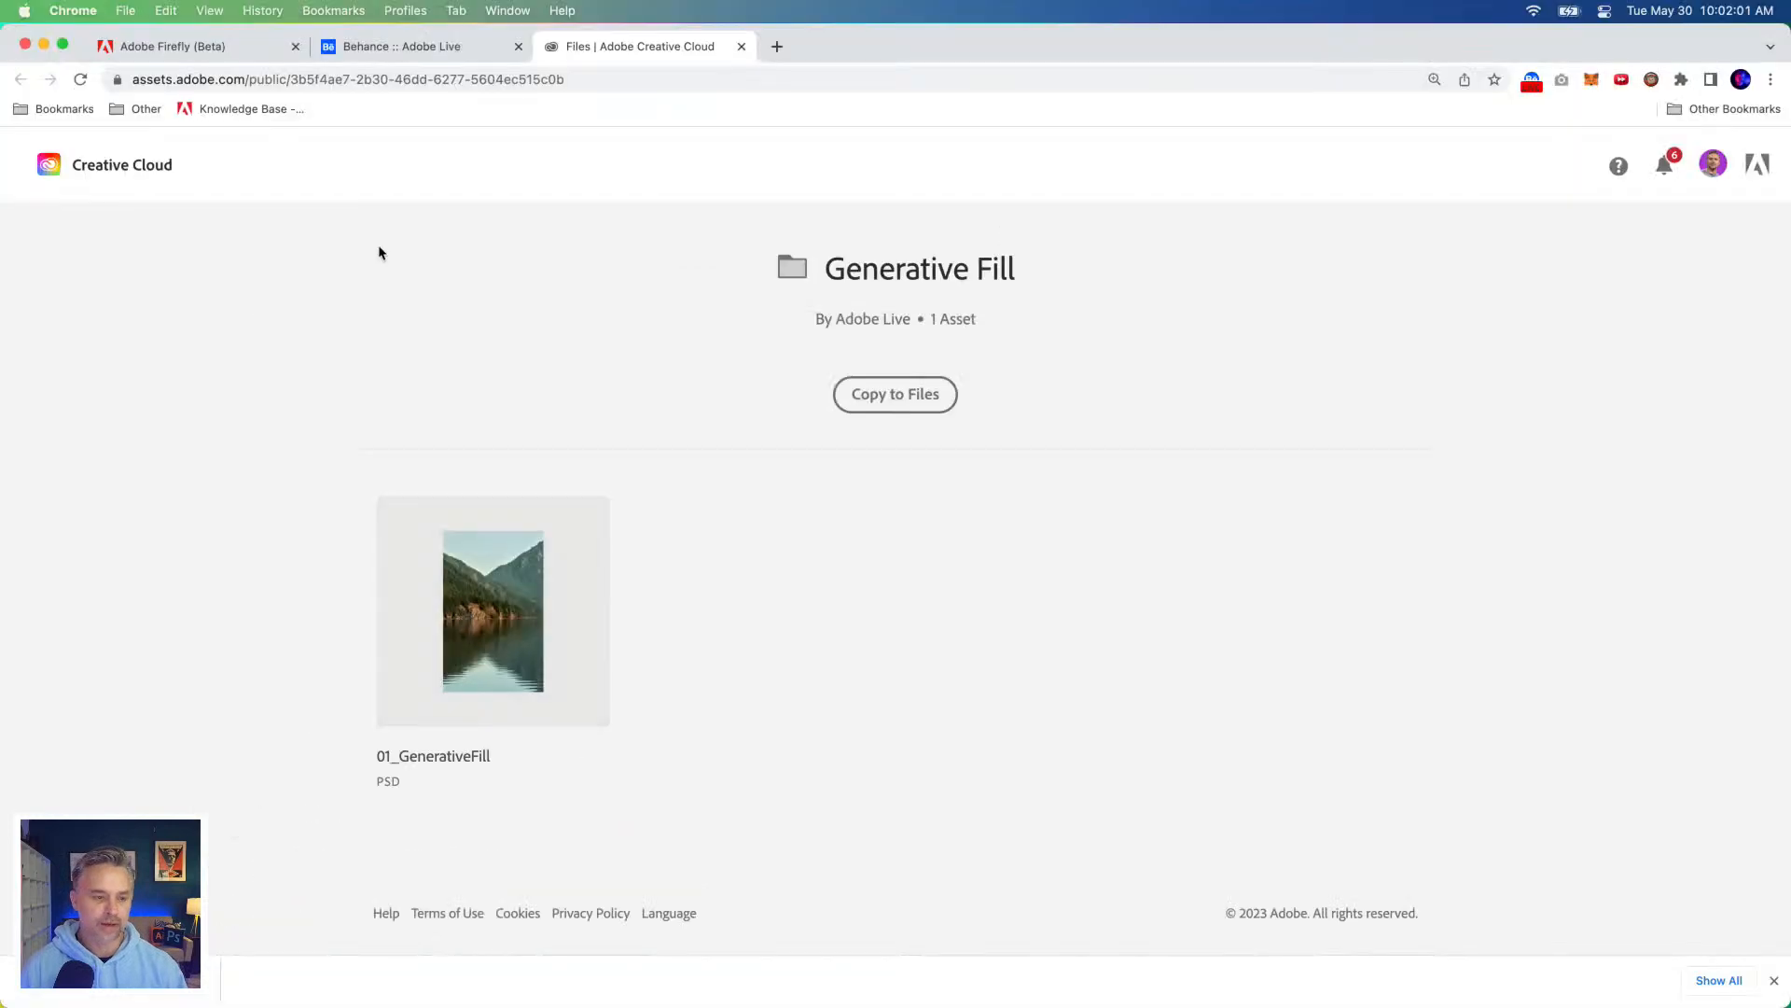
pyautogui.click(396, 48)
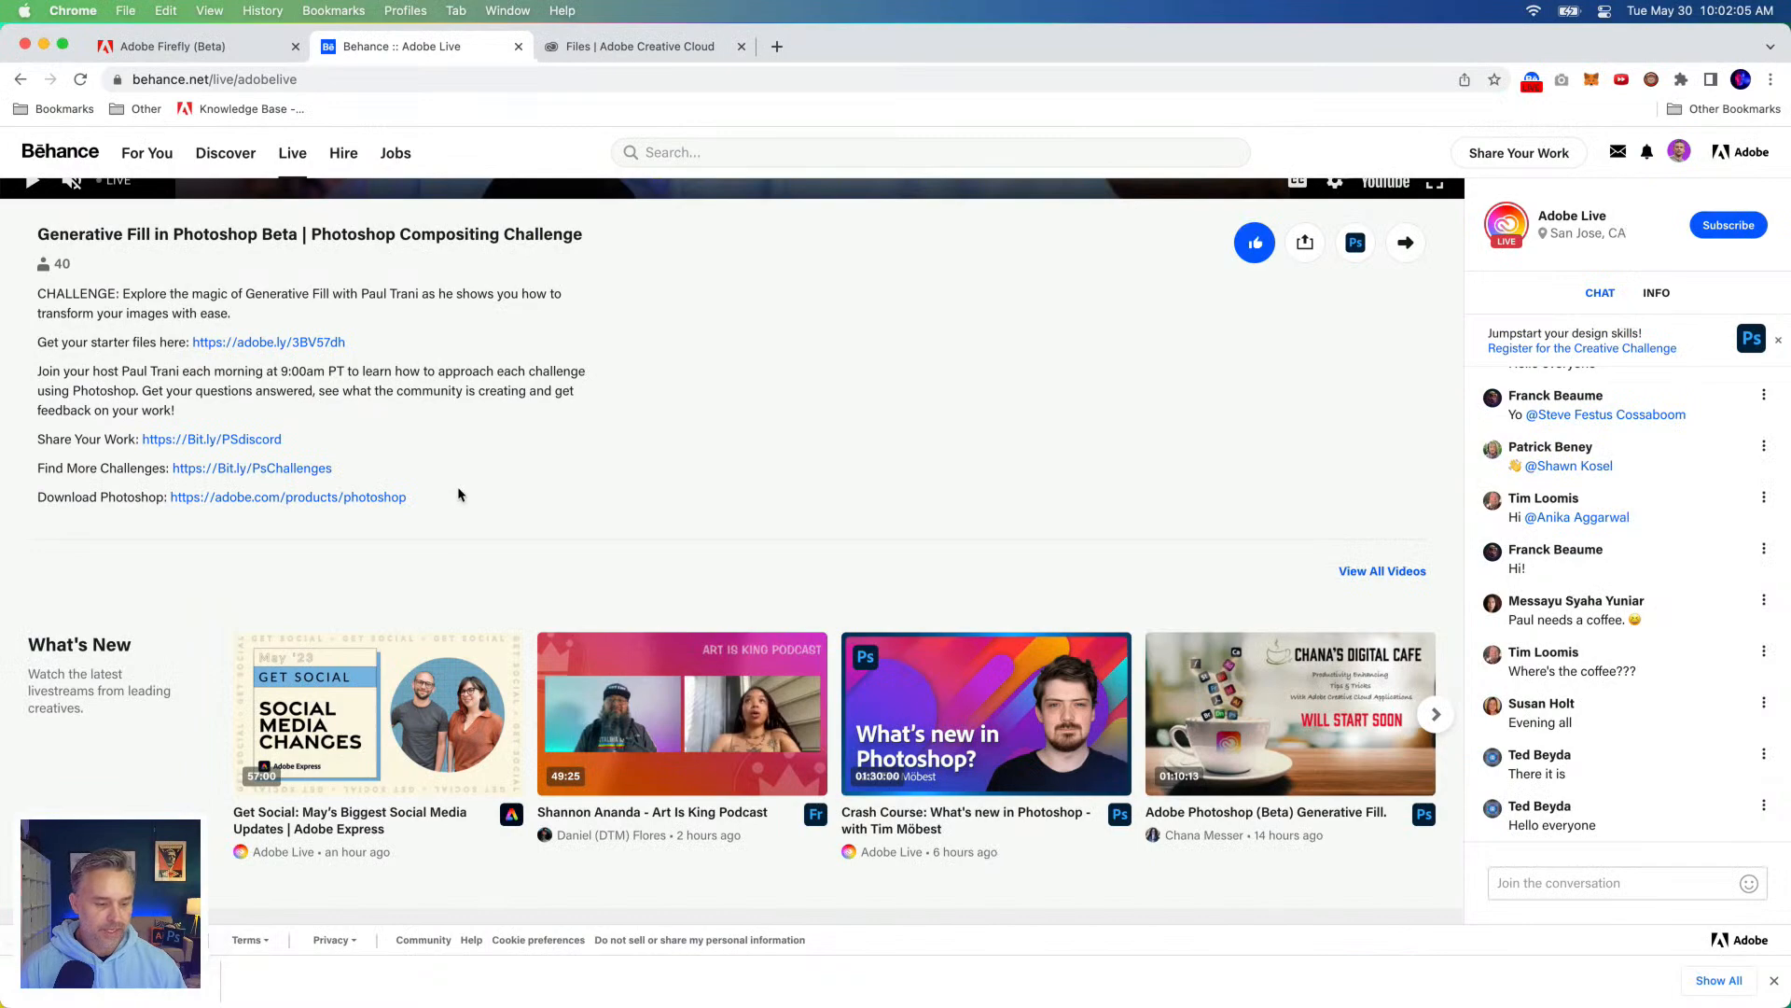
# Step: Switch to the Creative Cloud desktop app and examine the Photoshop (Beta) entry among the installed beta apps
pyautogui.click(44, 45)
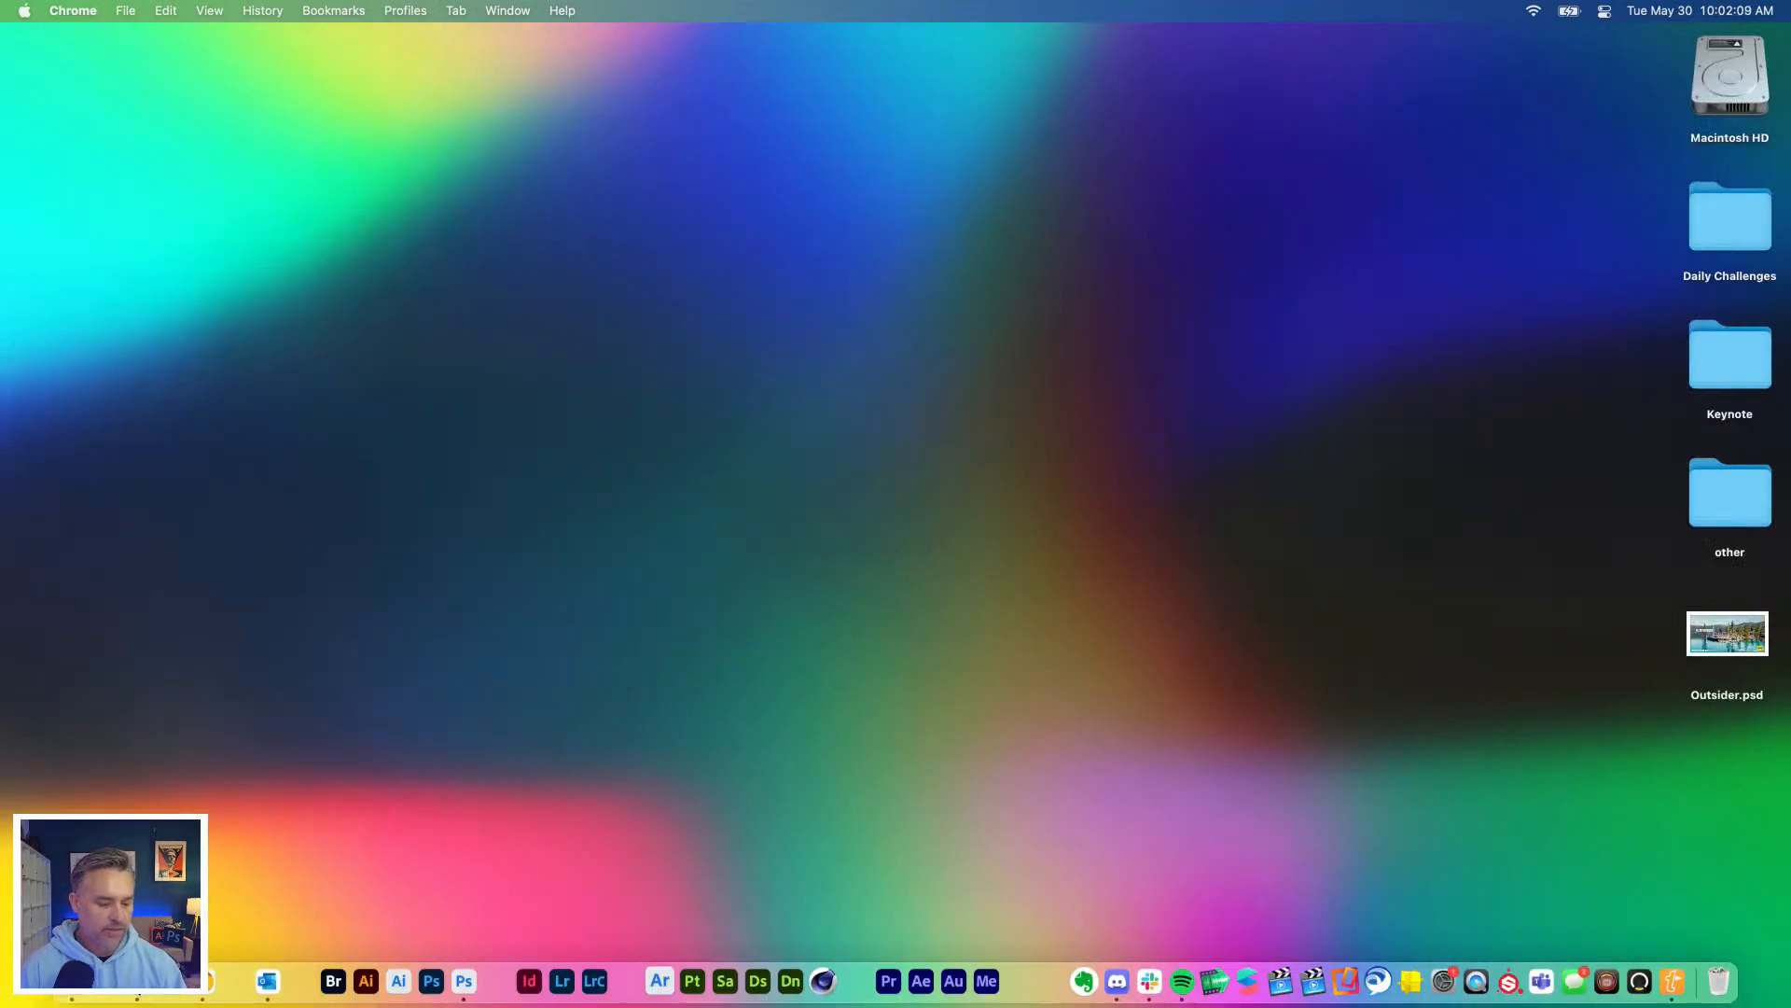
pyautogui.click(137, 981)
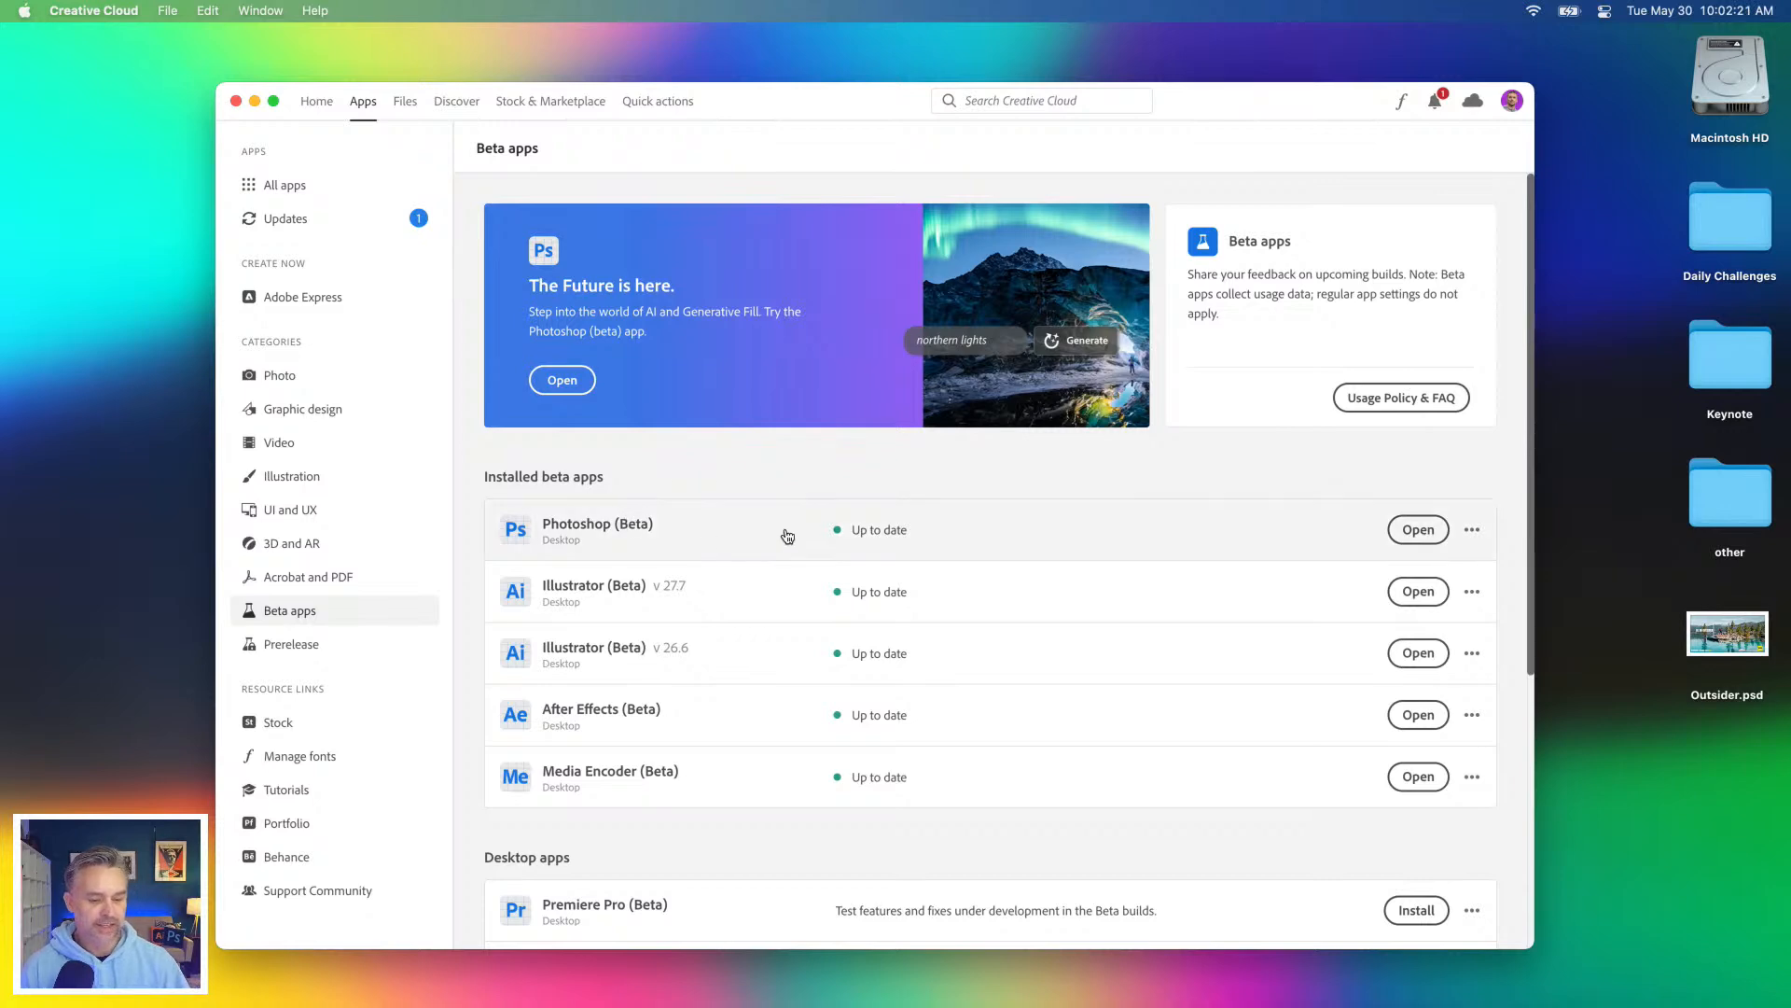
pyautogui.moveTo(288, 89); pyautogui.dragTo(304, 63)
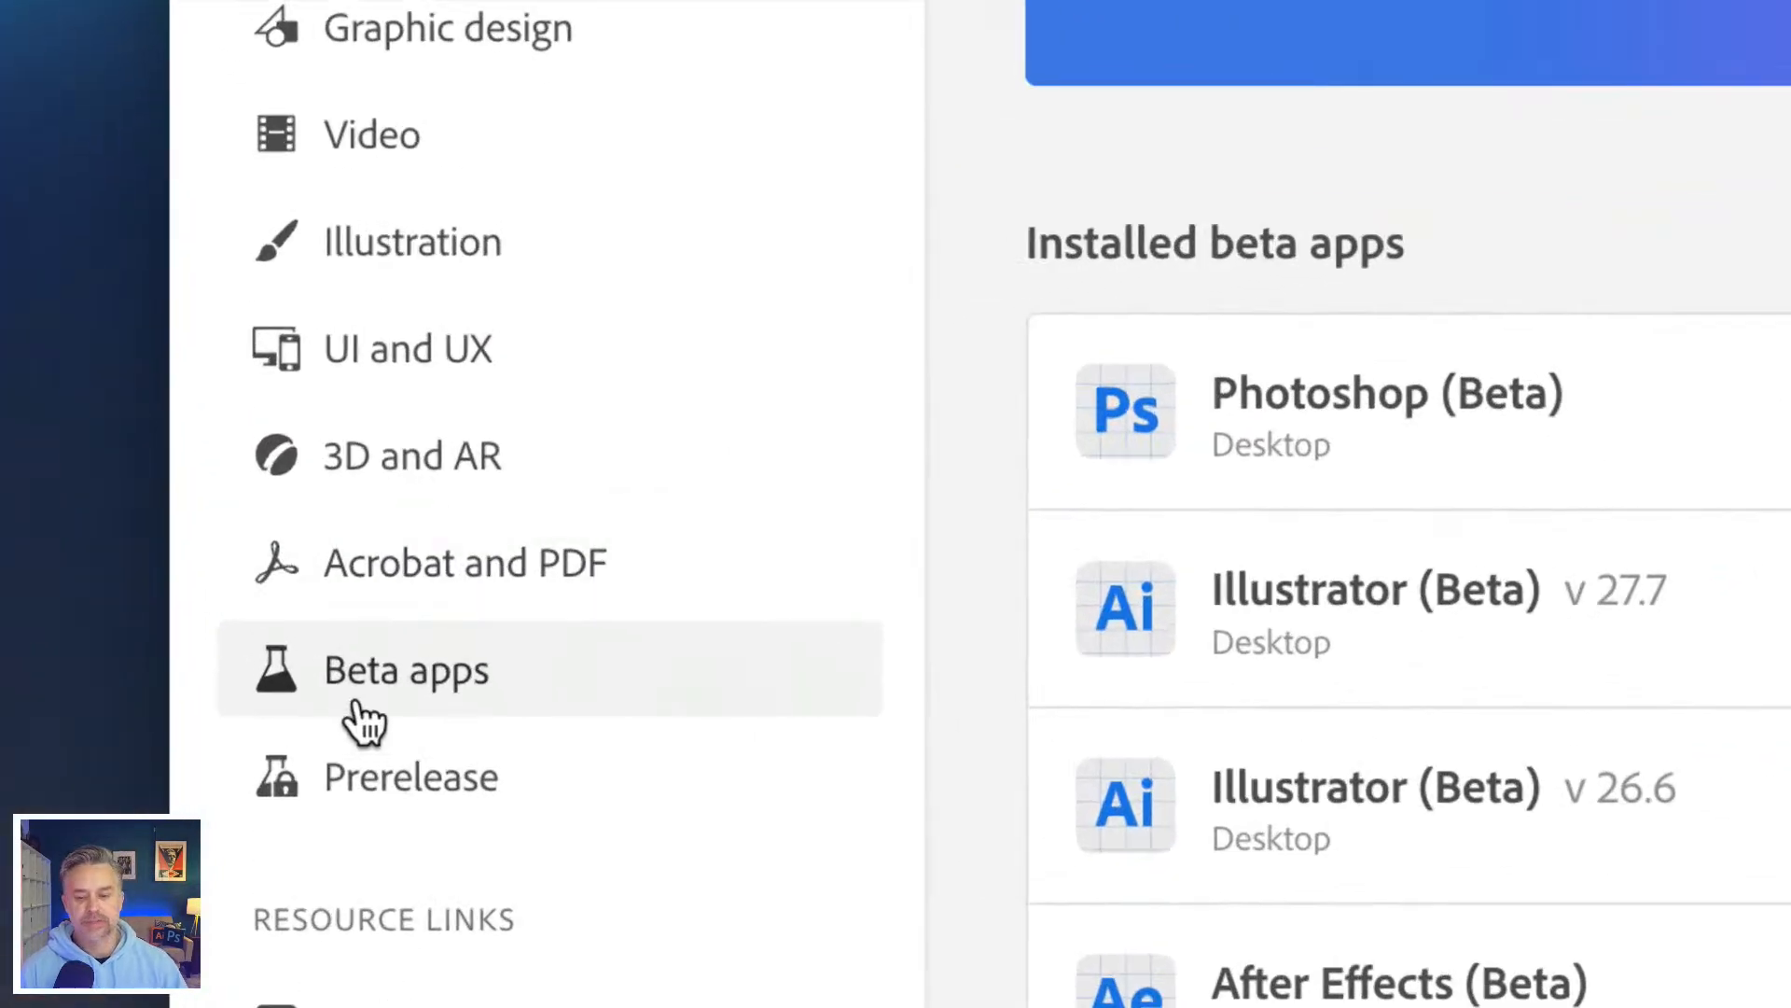
pyautogui.moveTo(1304, 427)
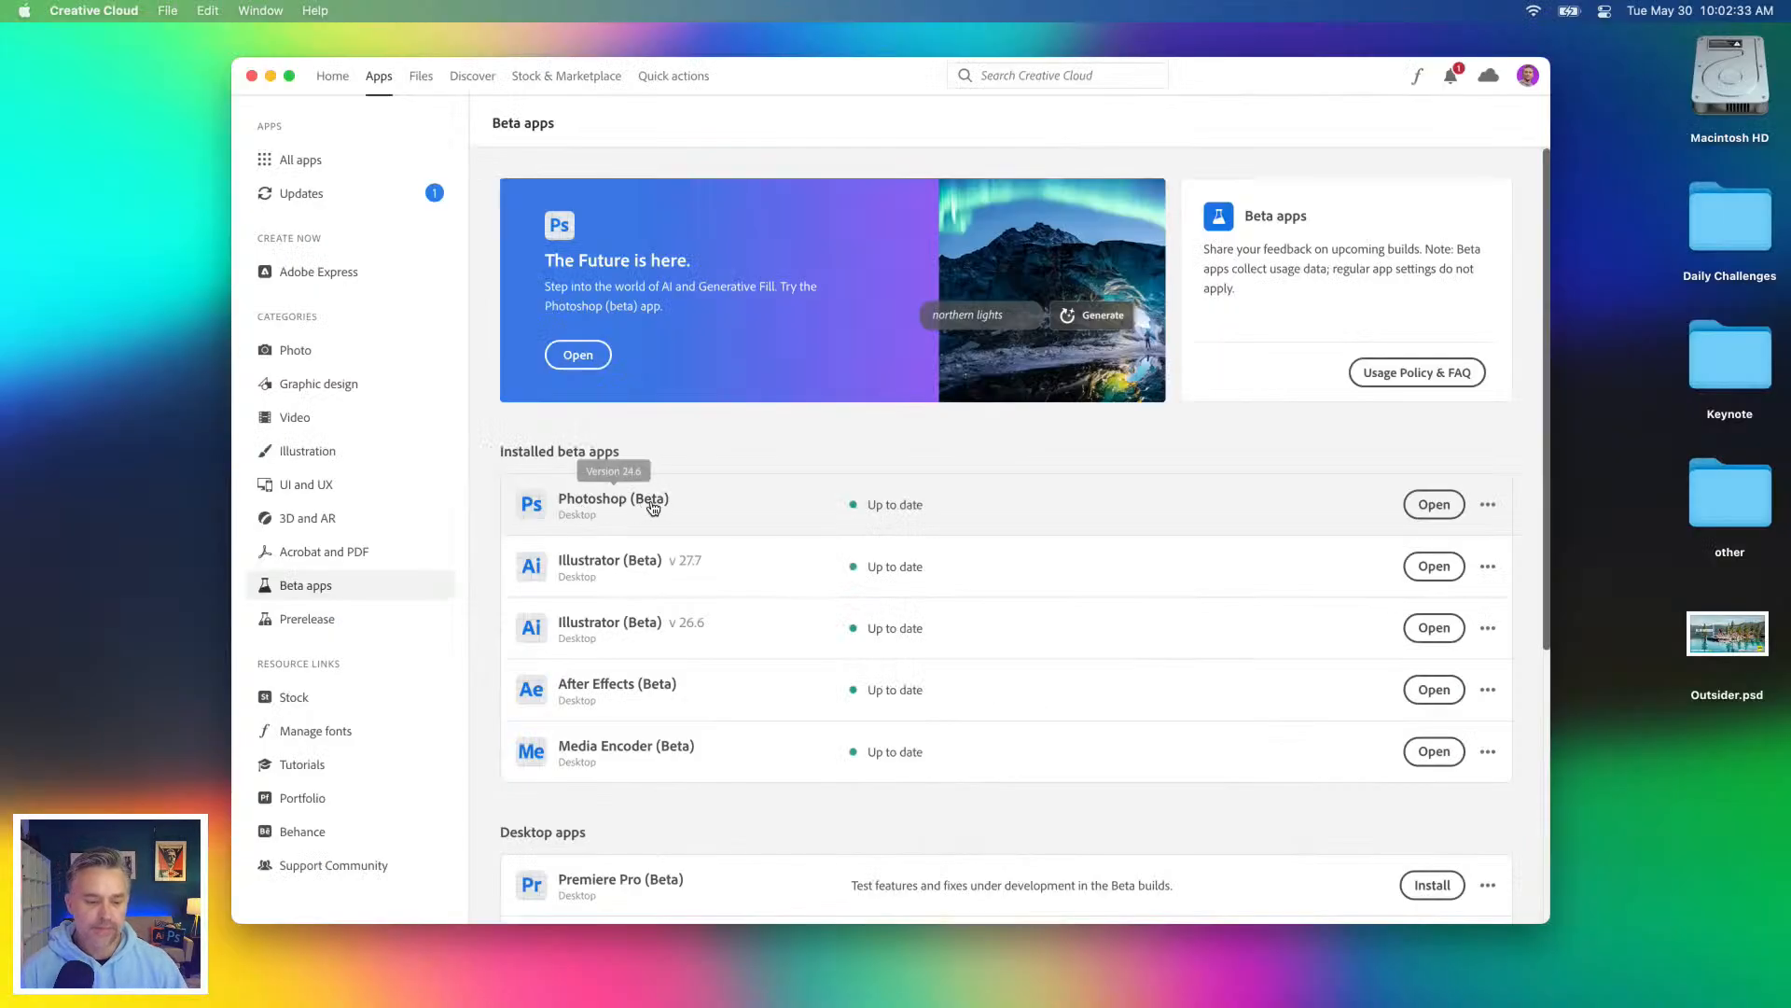
# Step: Switch to Photoshop (Beta) and enlarge its window to fill the screen
pyautogui.moveTo(266, 987)
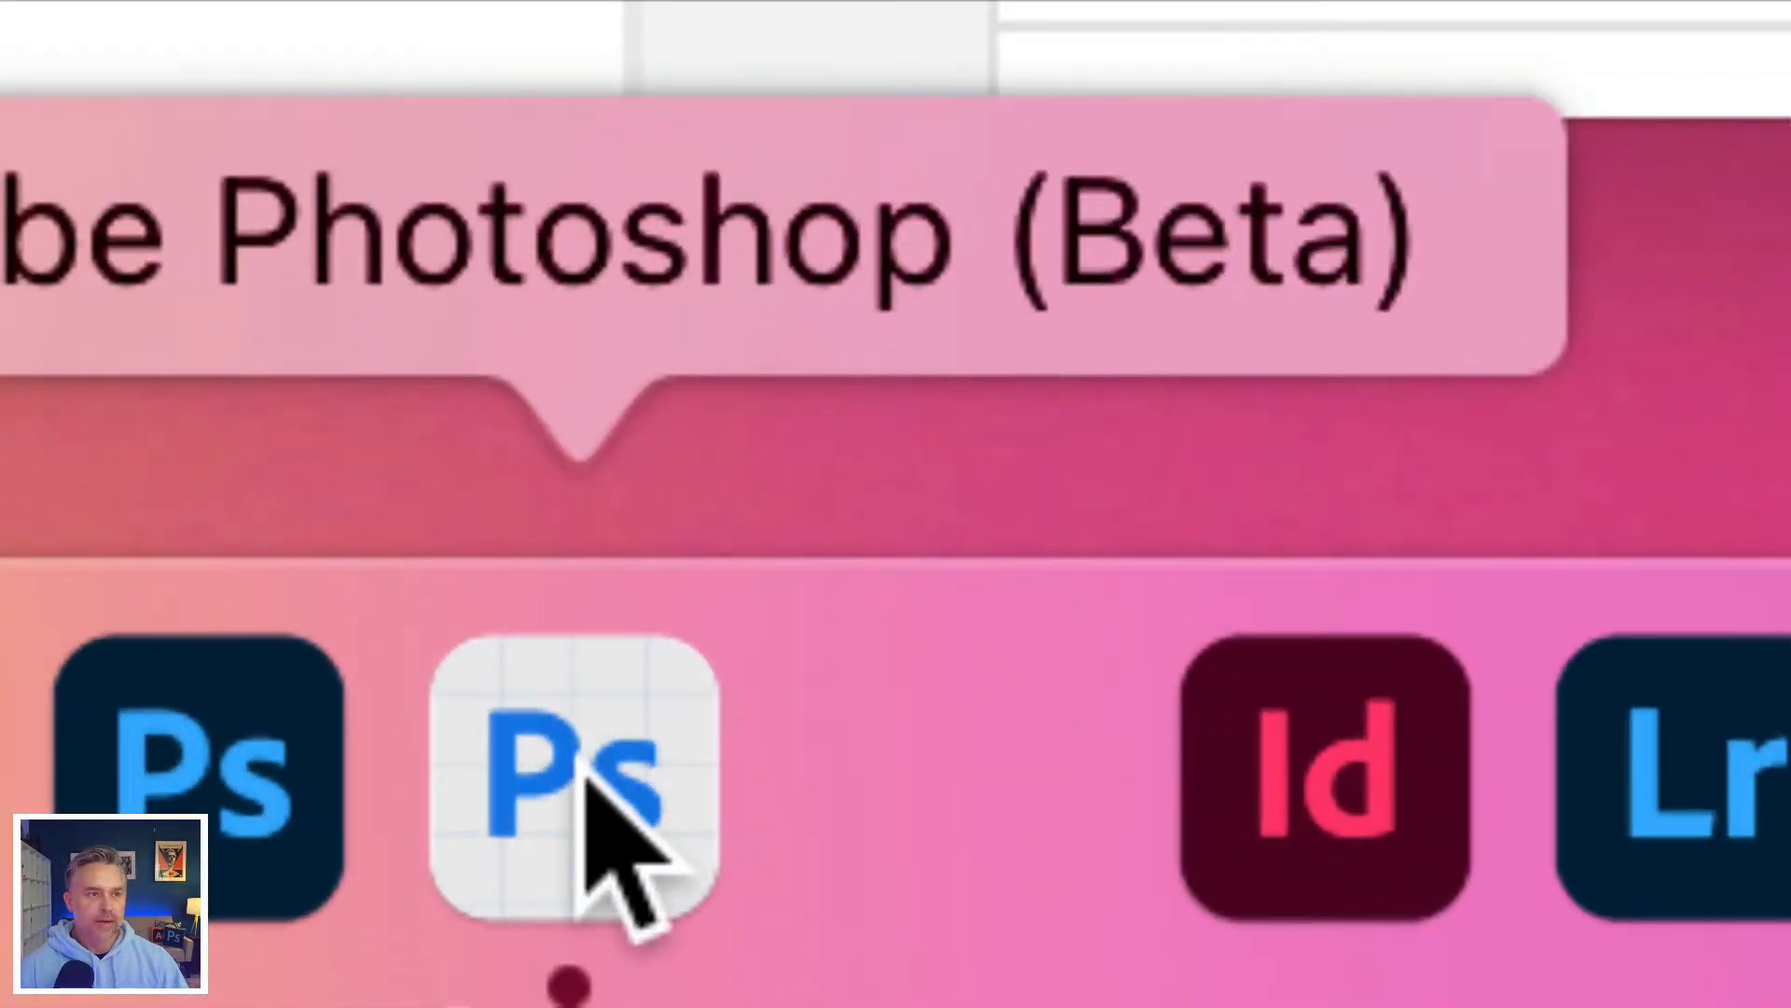
pyautogui.click(555, 821)
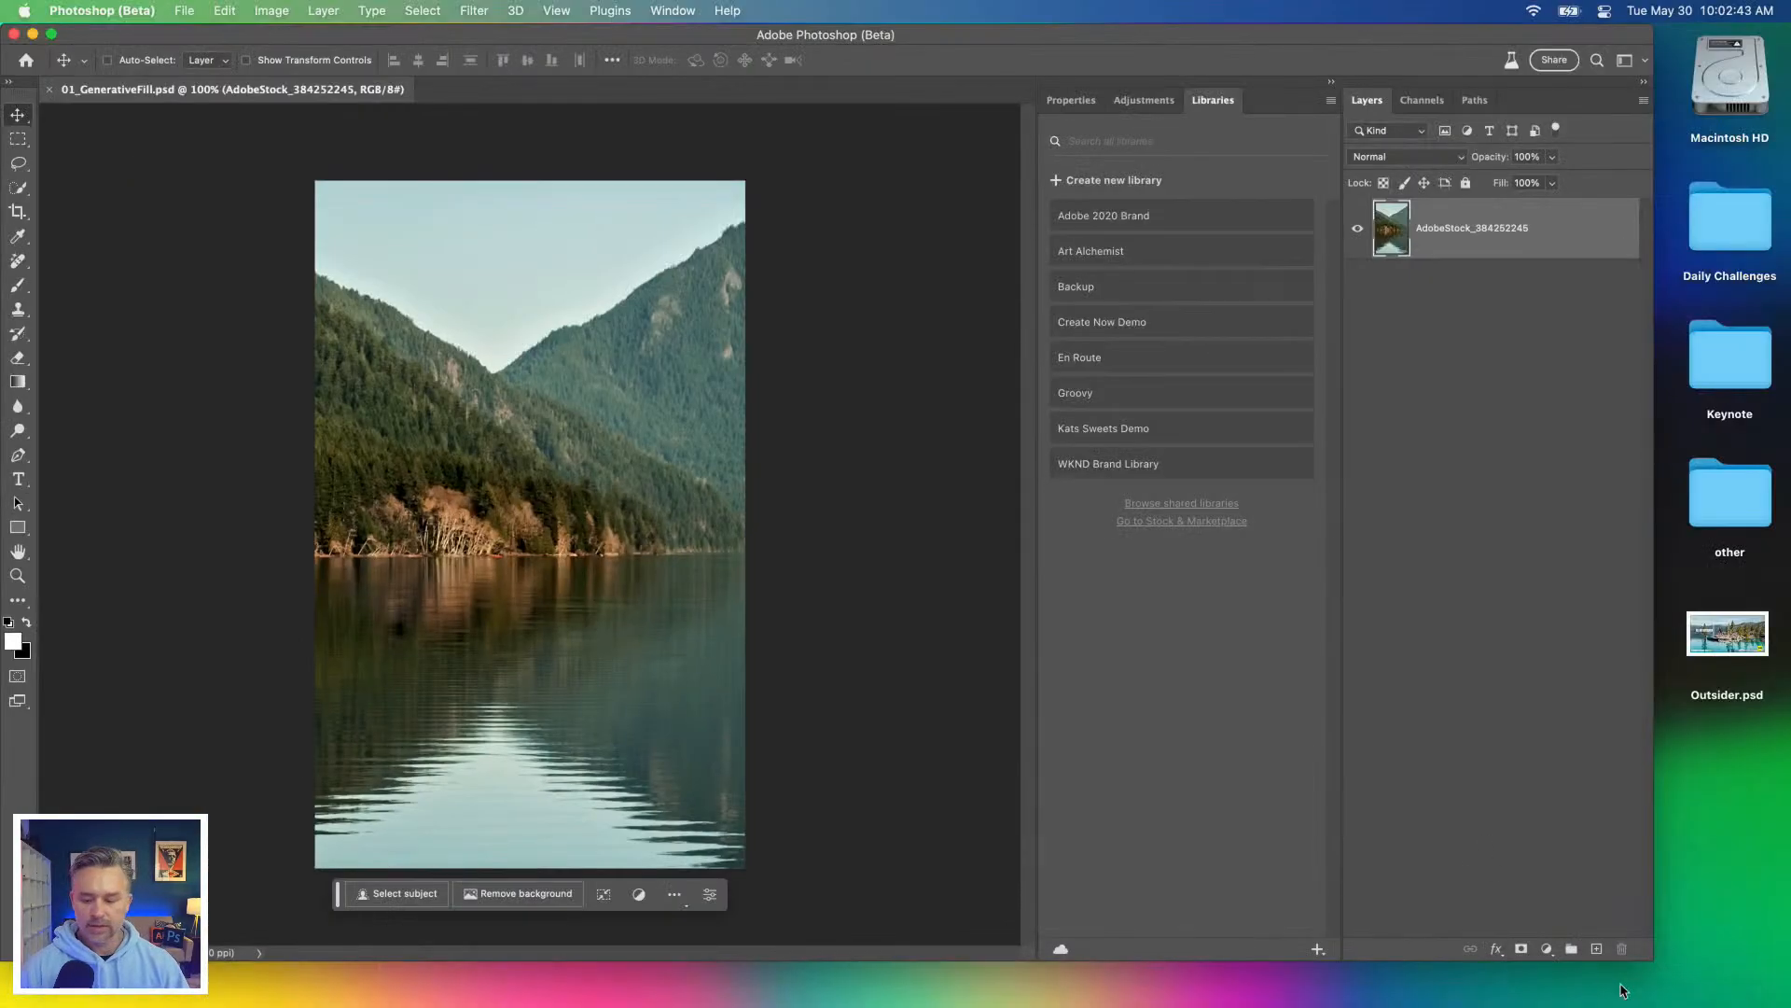
pyautogui.moveTo(1676, 967); pyautogui.dragTo(1786, 1006)
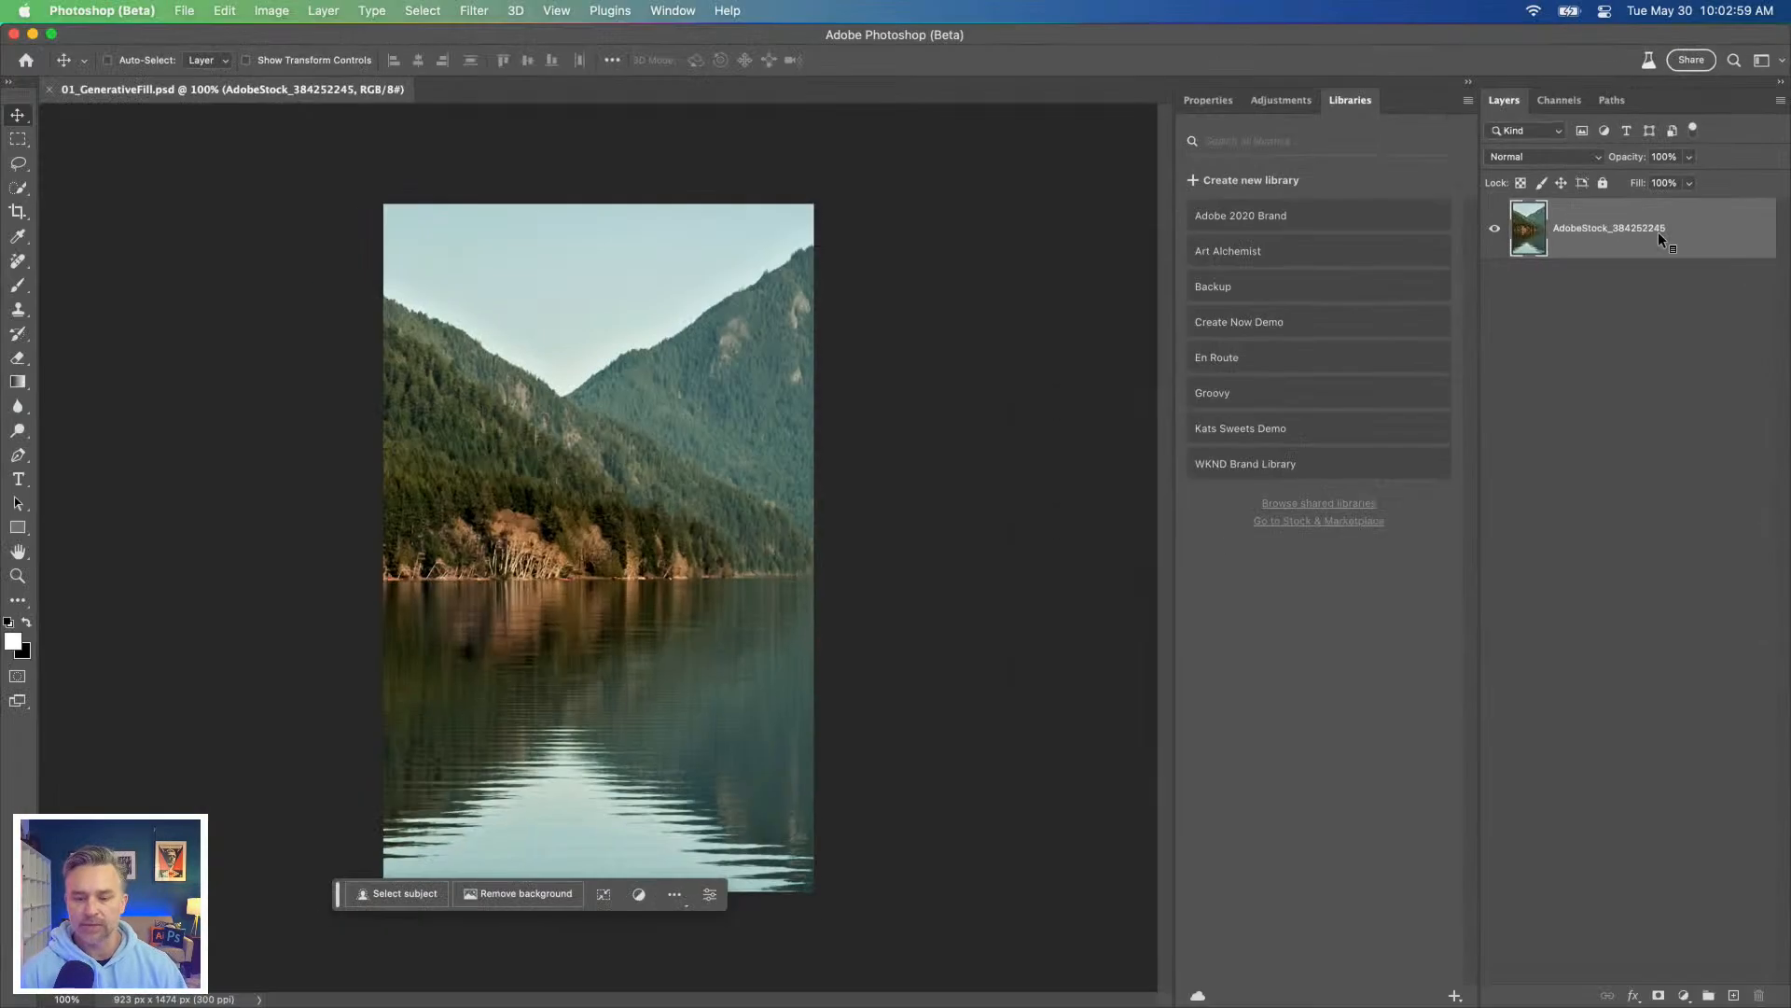
# Step: Switch to Chrome and open stock.adobe.com in a new tab
pyautogui.moveTo(71, 1001)
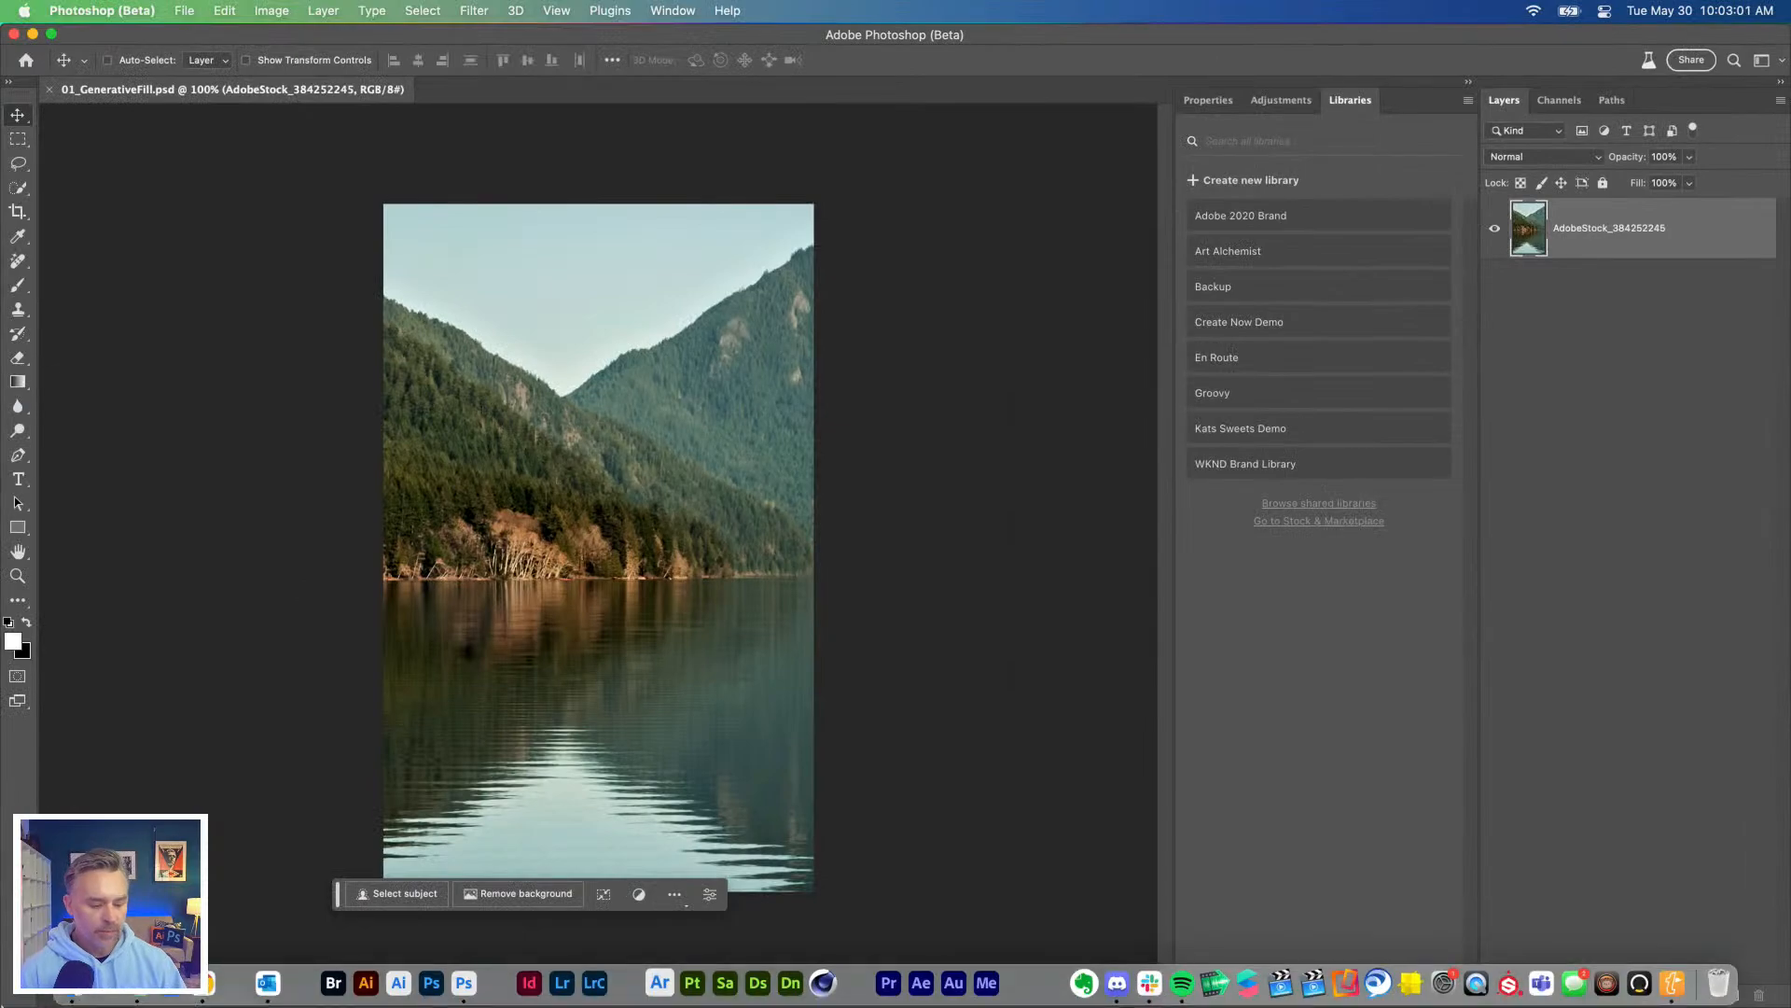
pyautogui.click(200, 995)
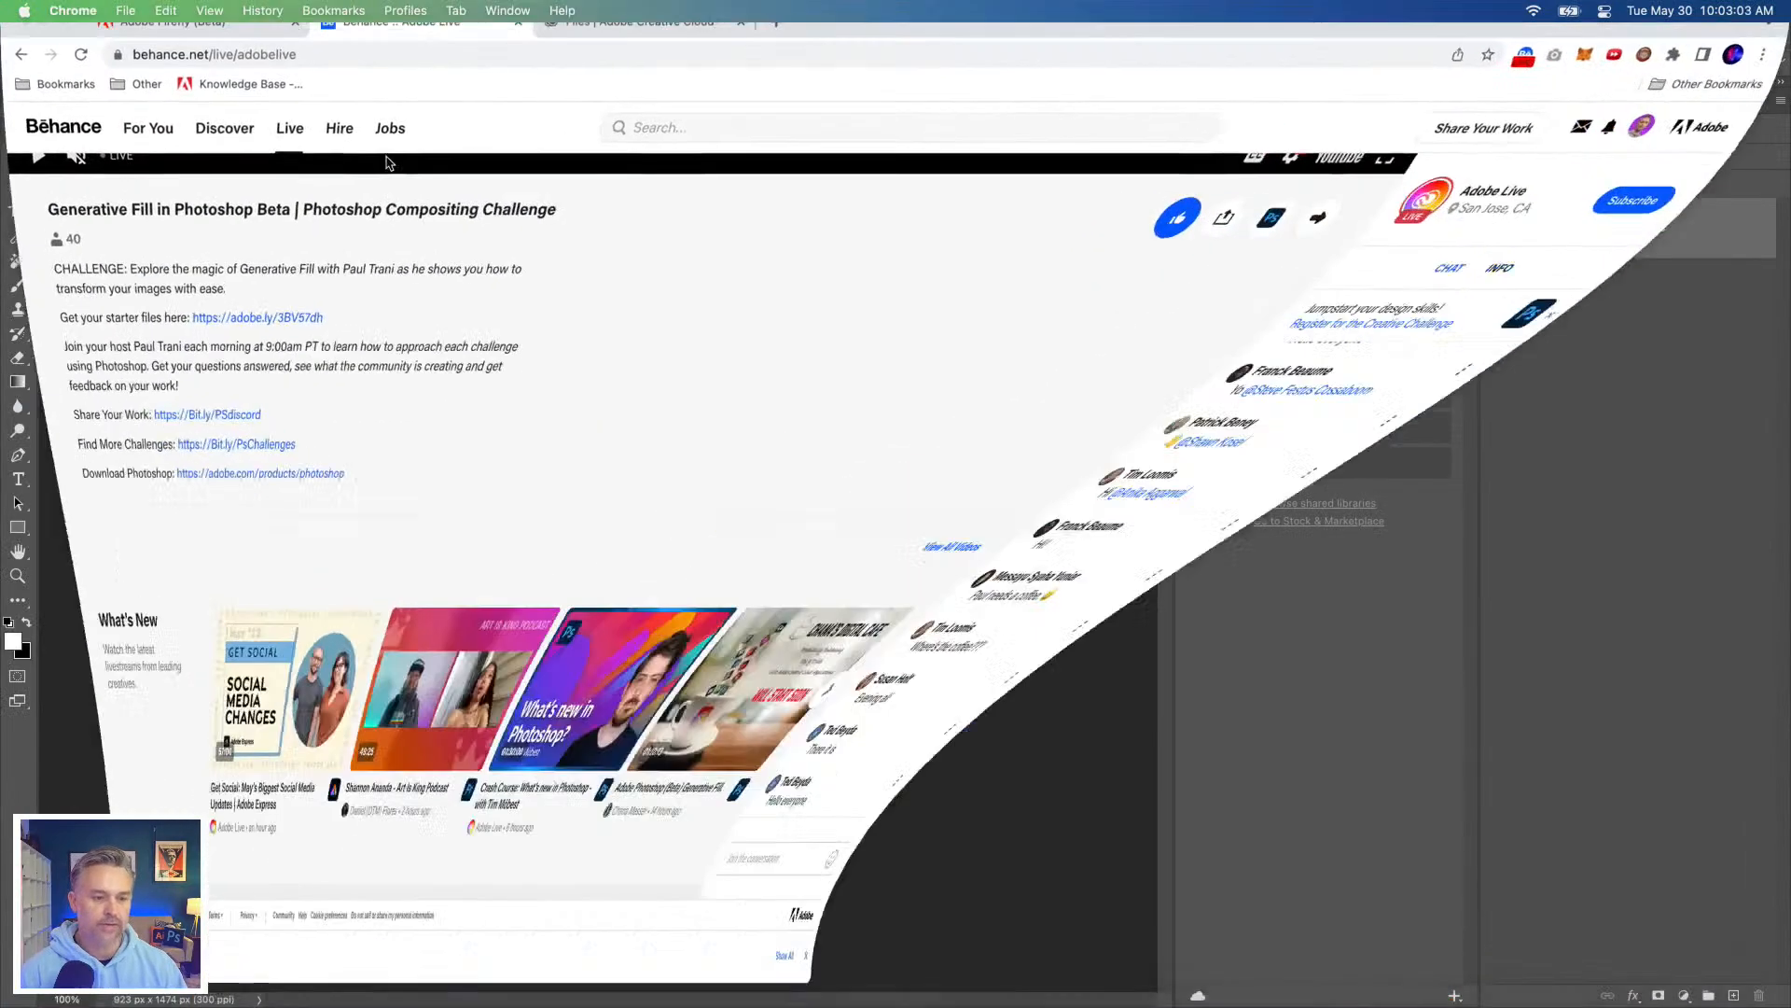
pyautogui.click(774, 47)
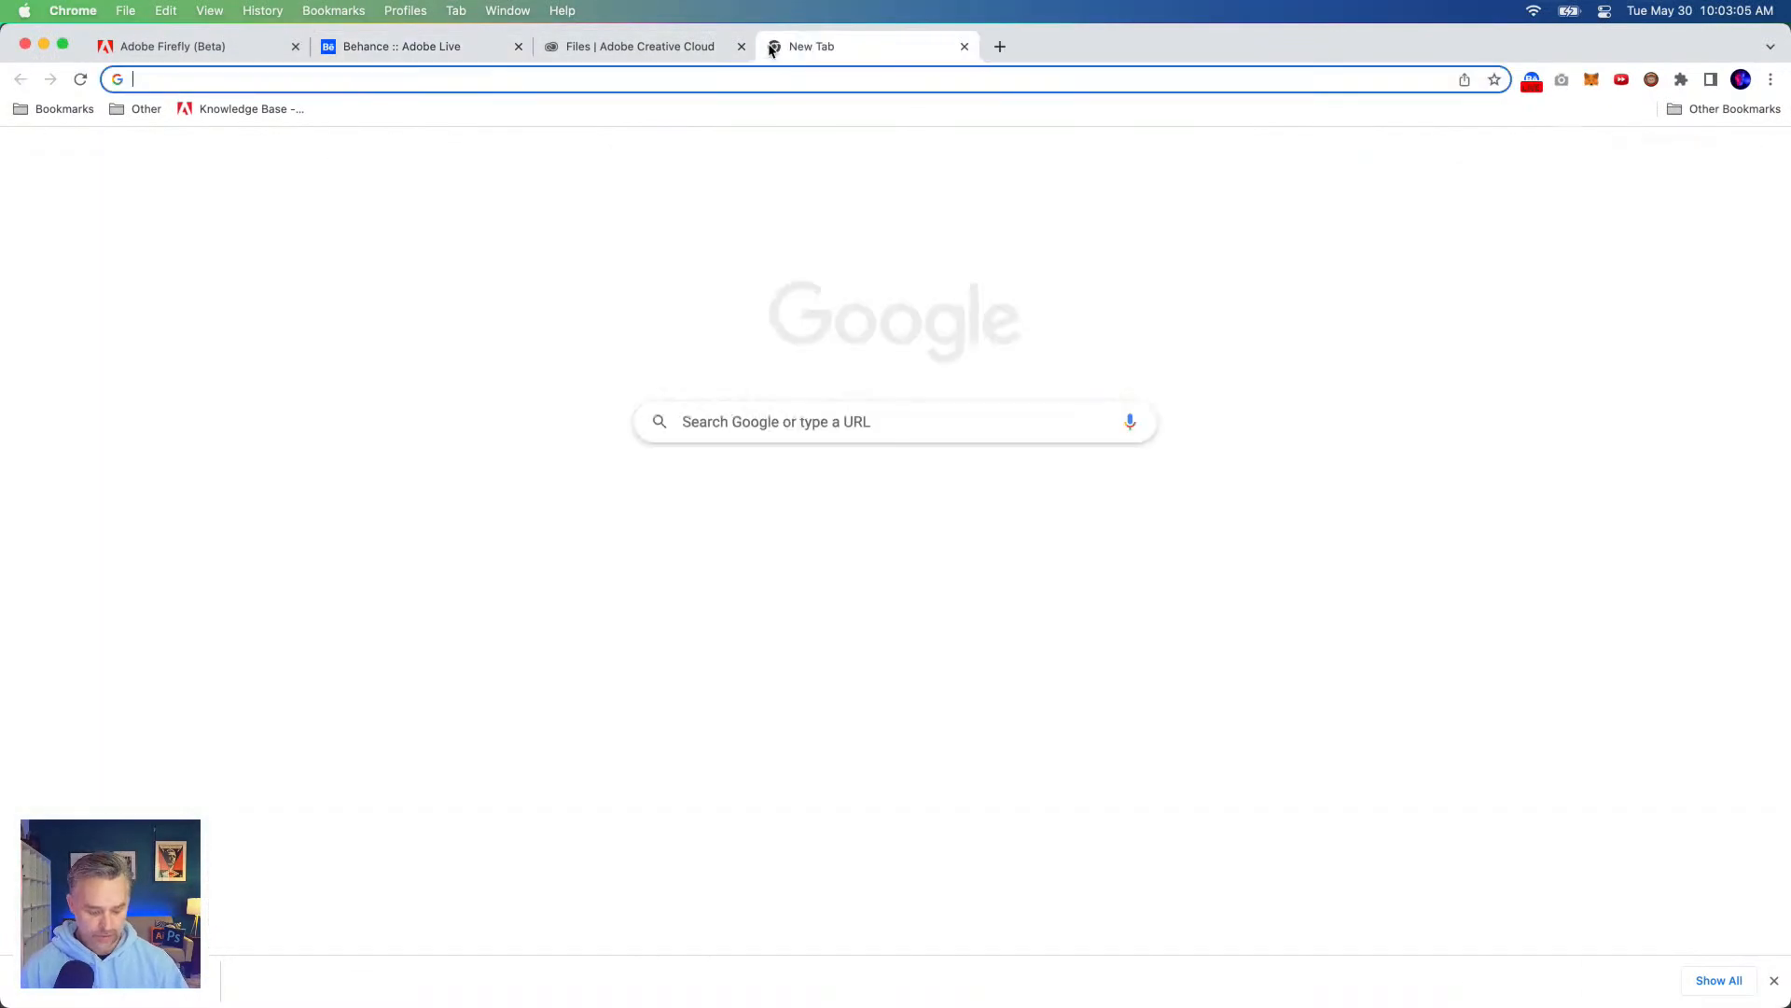
pyautogui.write('stocvk')
pyautogui.press('Return')
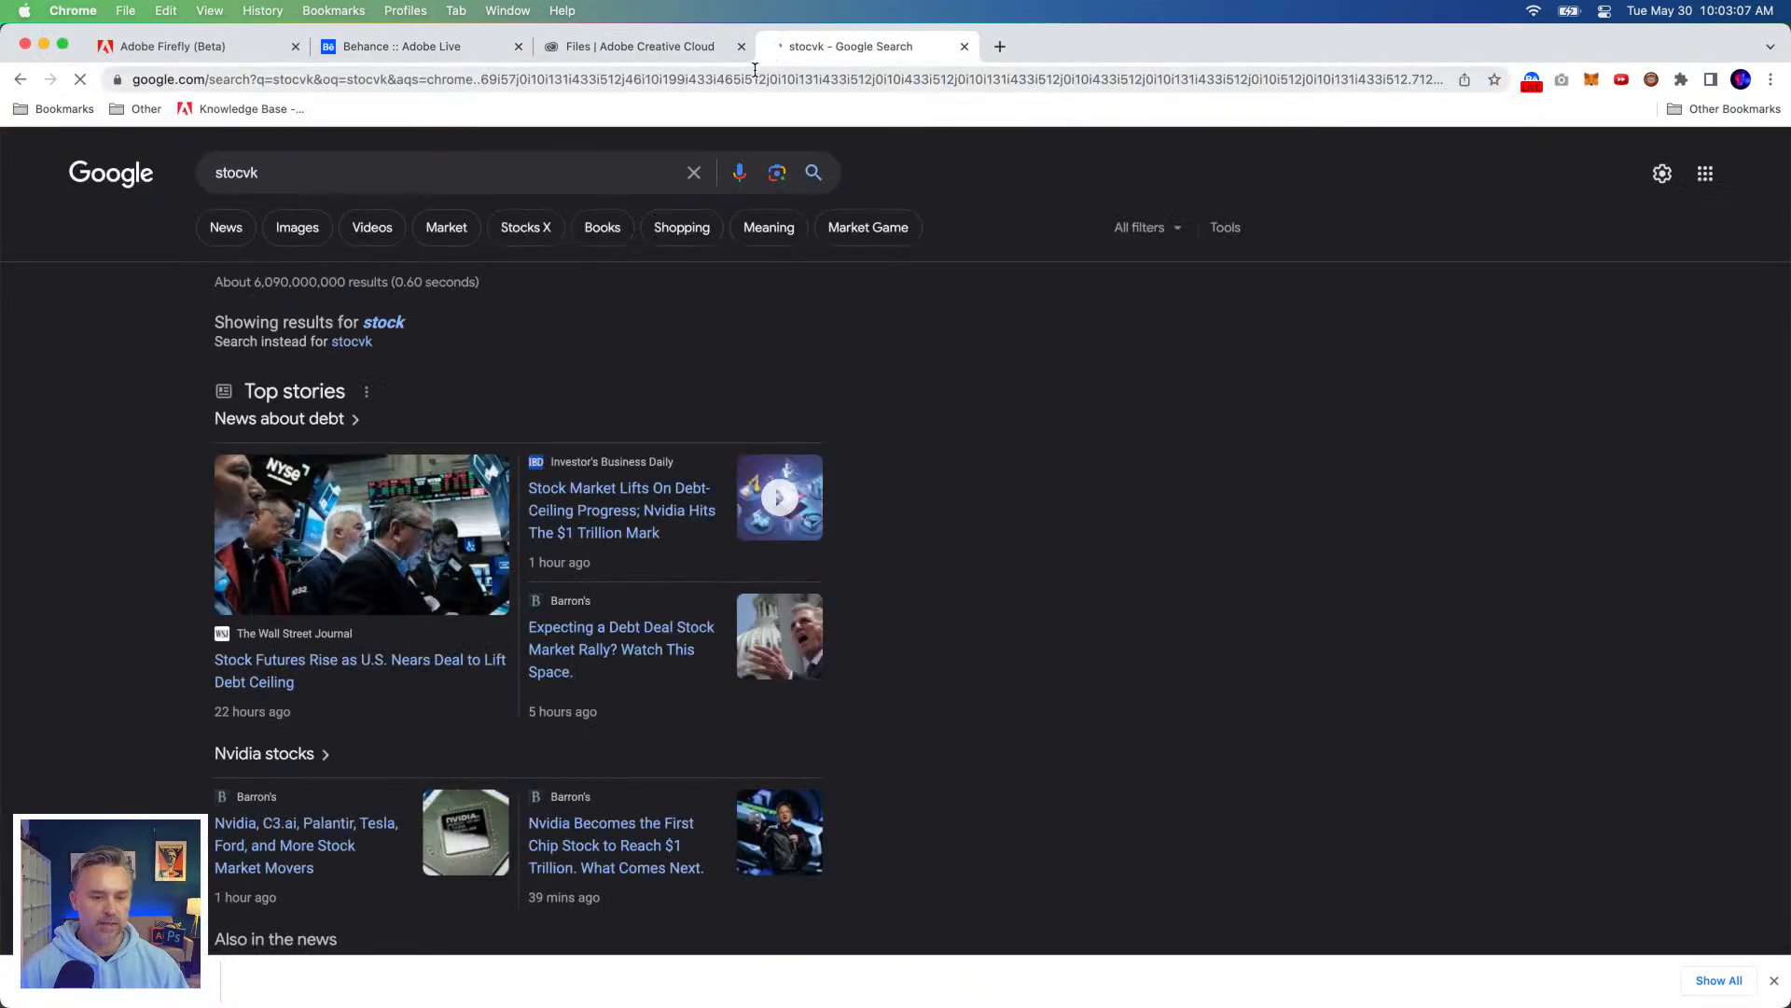
pyautogui.click(760, 82)
pyautogui.write('stock')
pyautogui.press('Return')
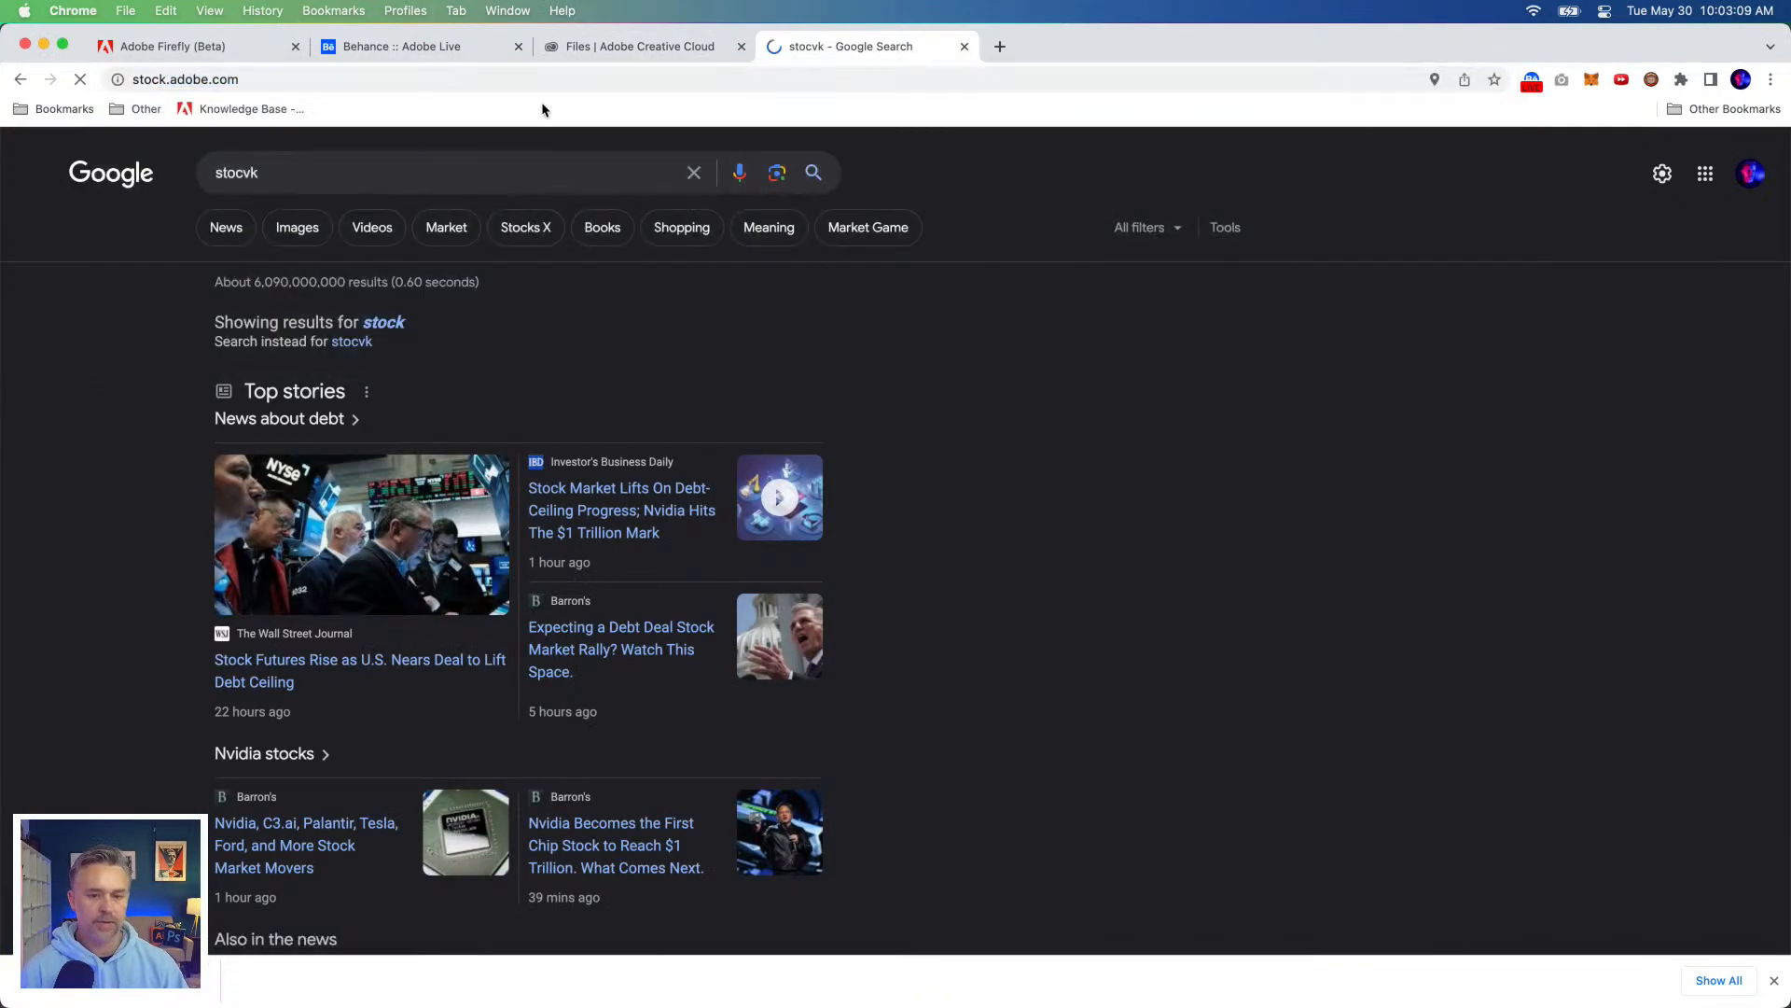
# Step: Set the Adobe Stock search category to Free and return to Photoshop (Beta)
pyautogui.click(568, 388)
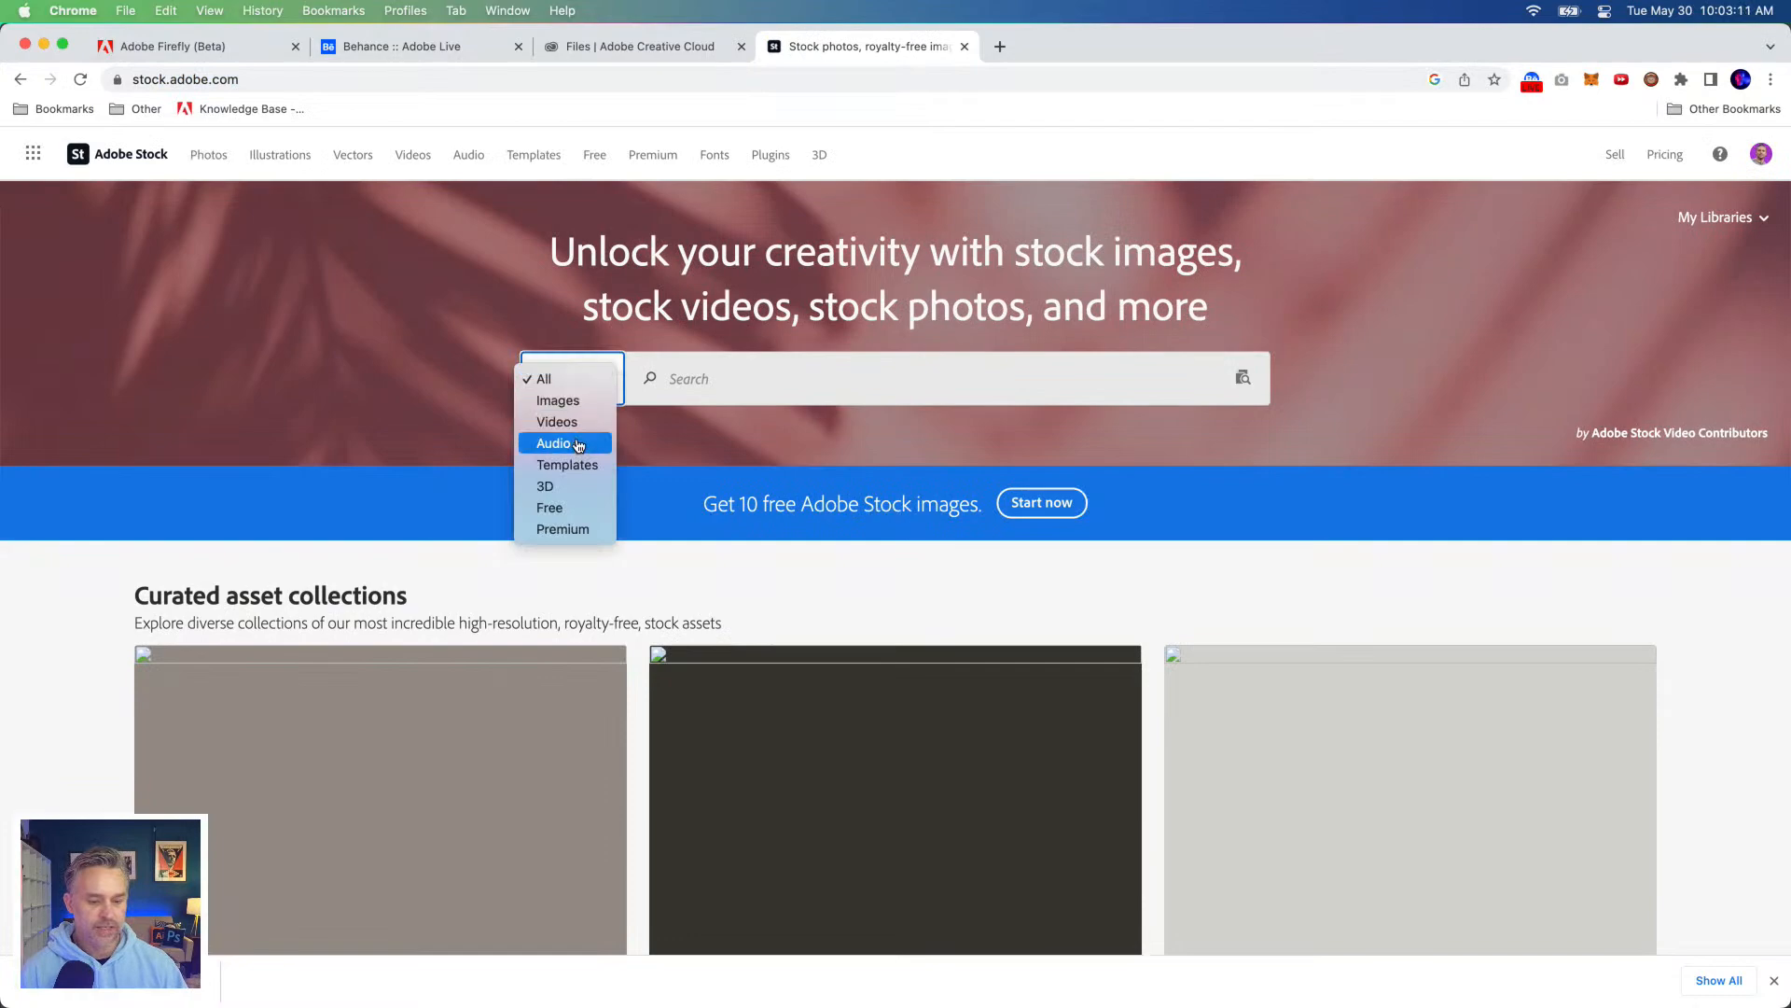
pyautogui.click(574, 508)
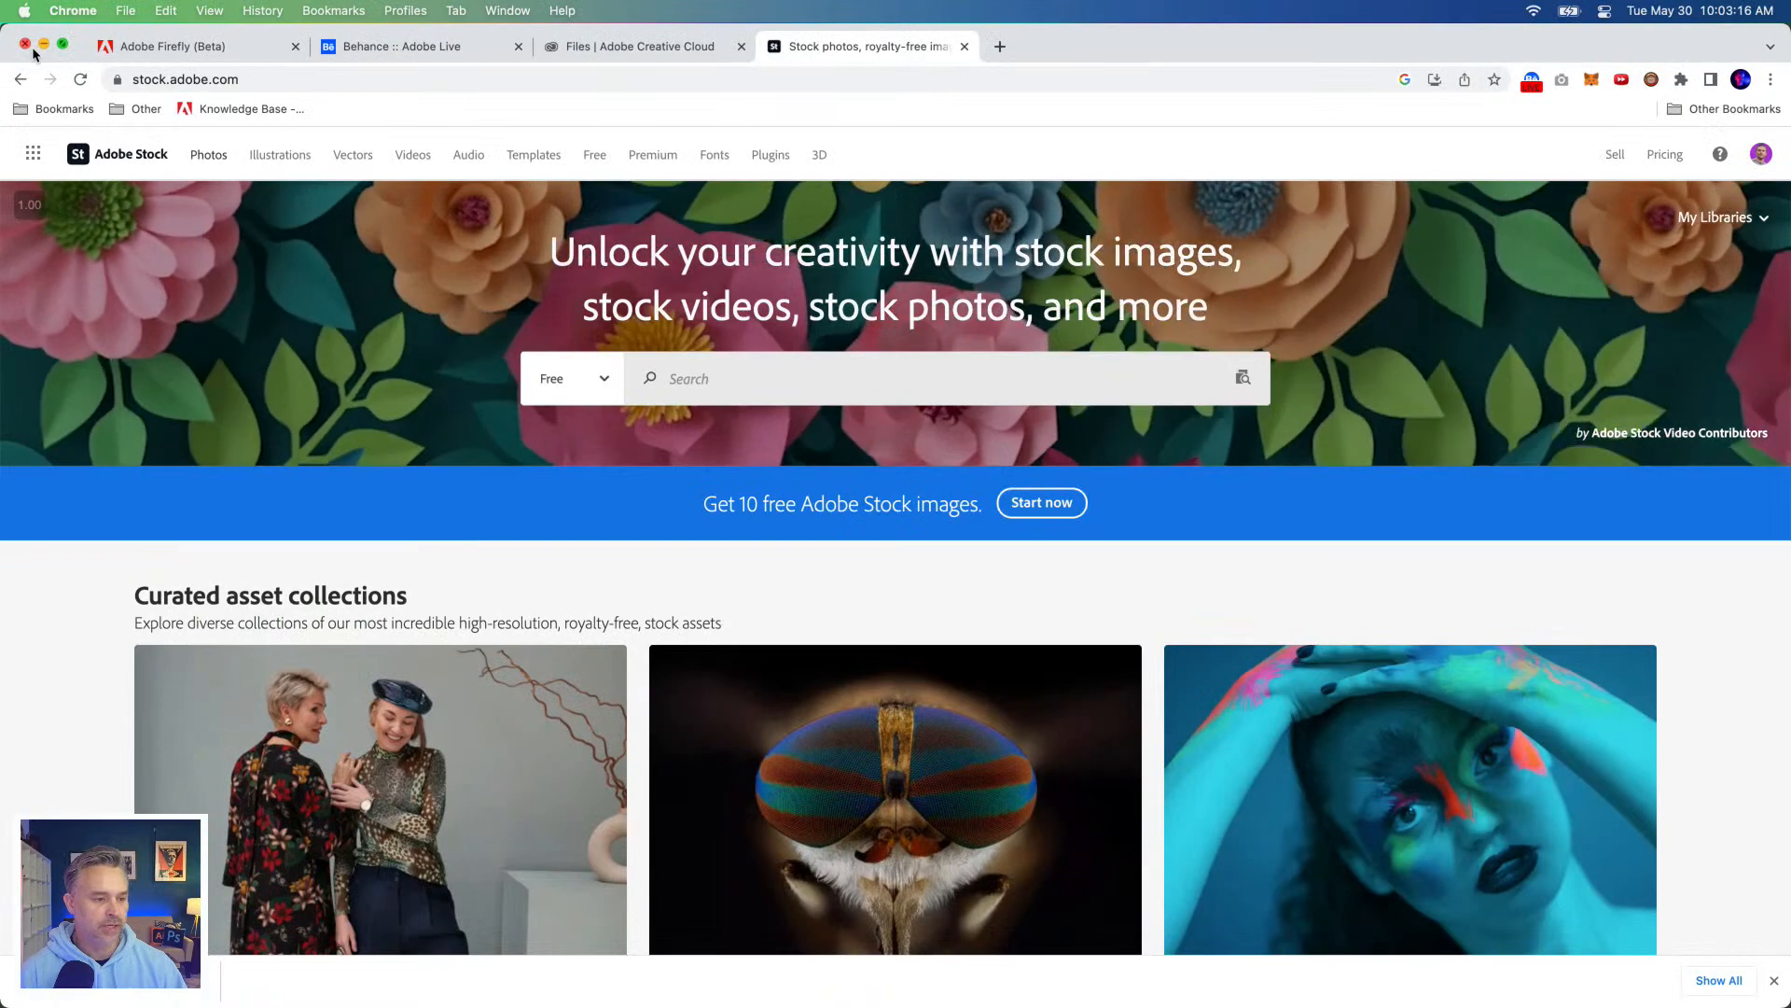
pyautogui.click(43, 44)
pyautogui.click(250, 239)
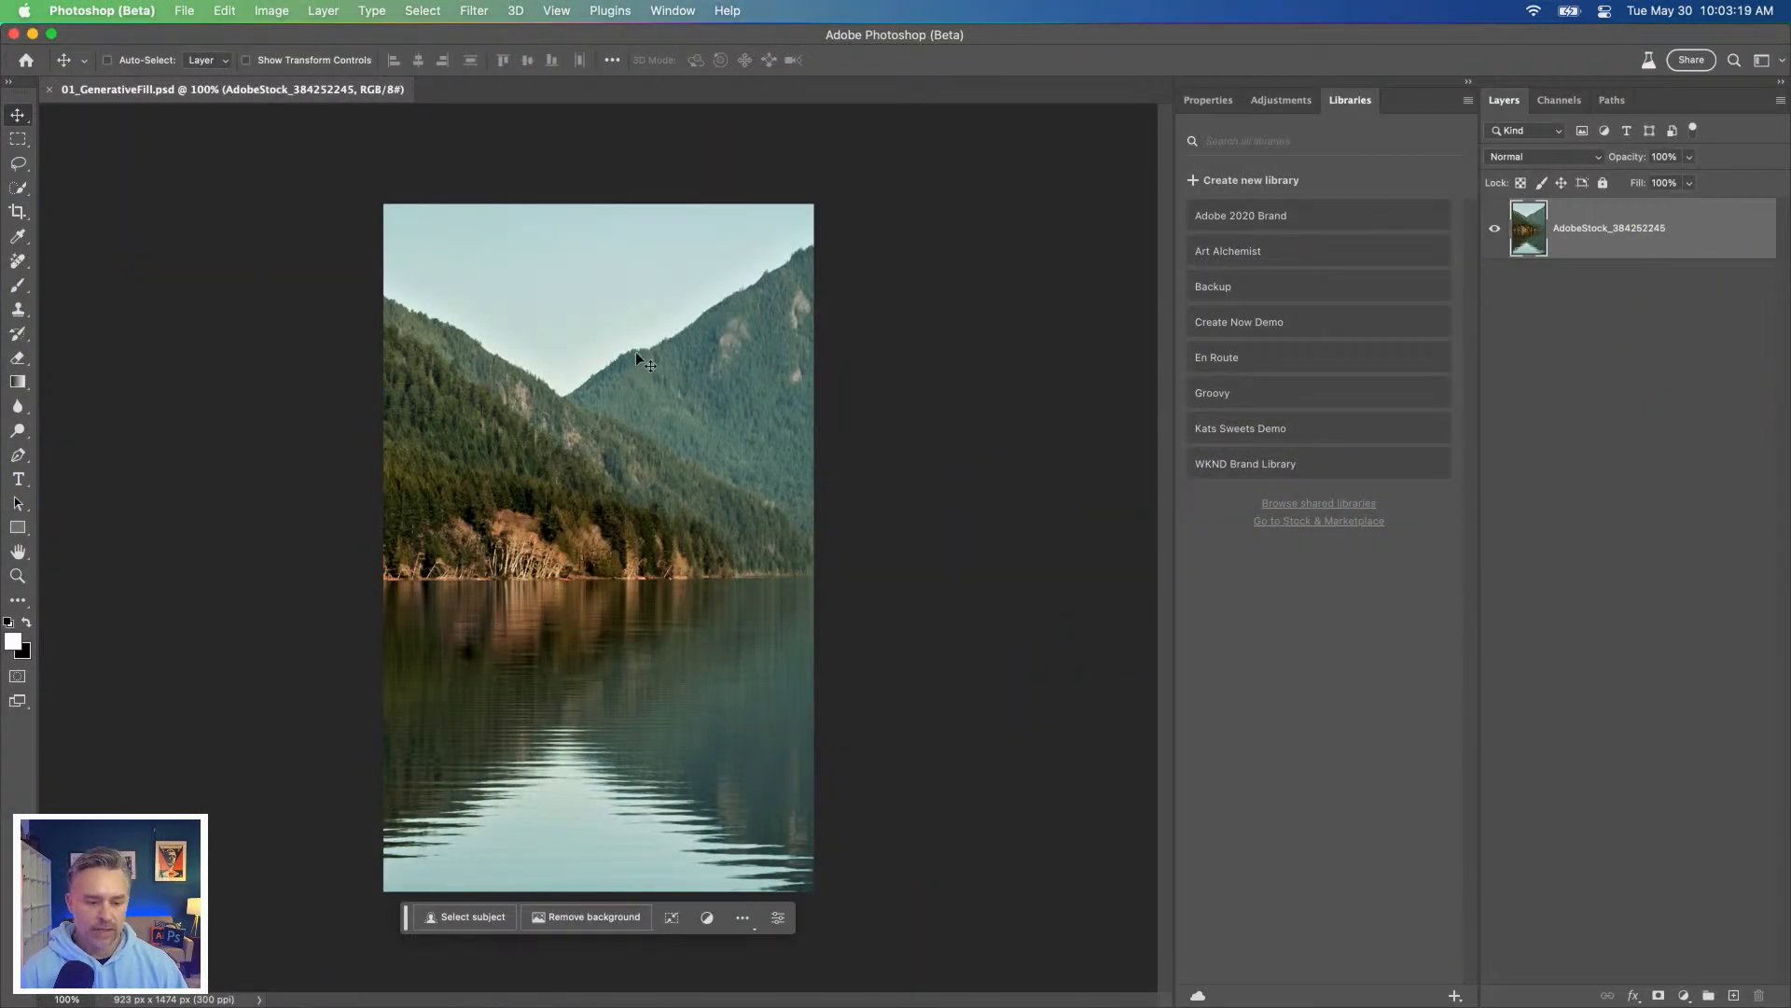
# Step: Create a new 1000 x 1000 pixel RGB document at 72 ppi with white background contents
pyautogui.click(185, 10)
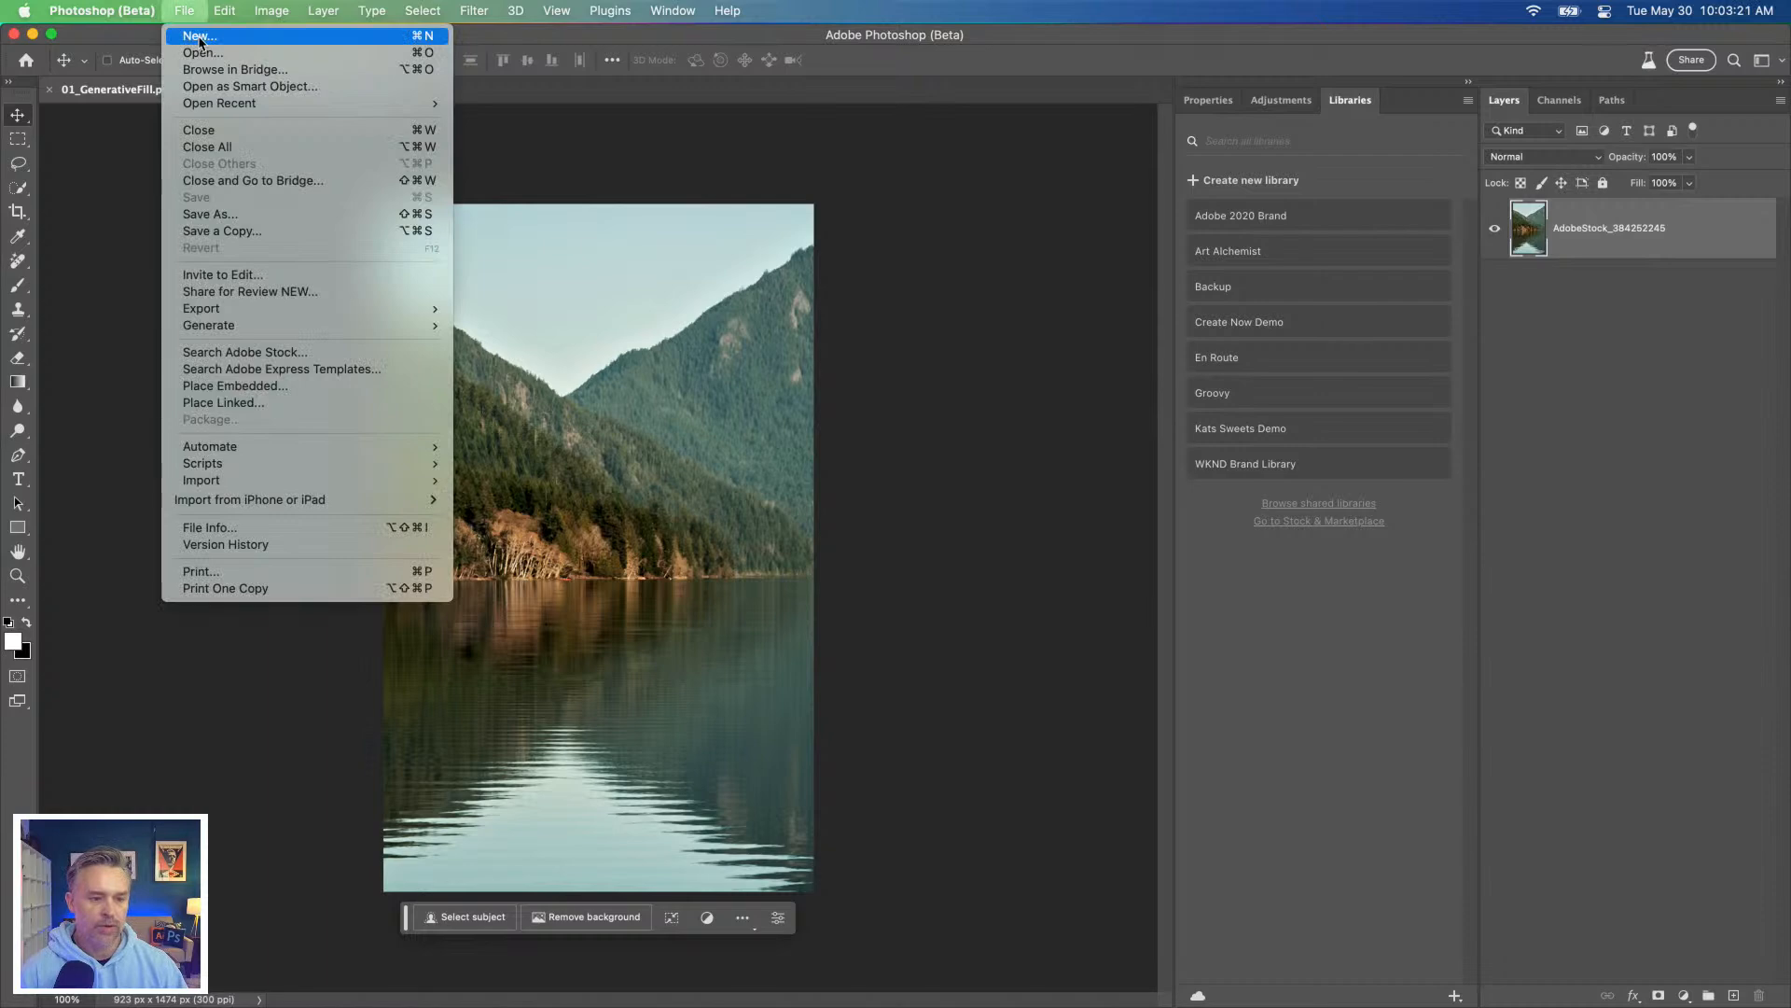
pyautogui.click(200, 39)
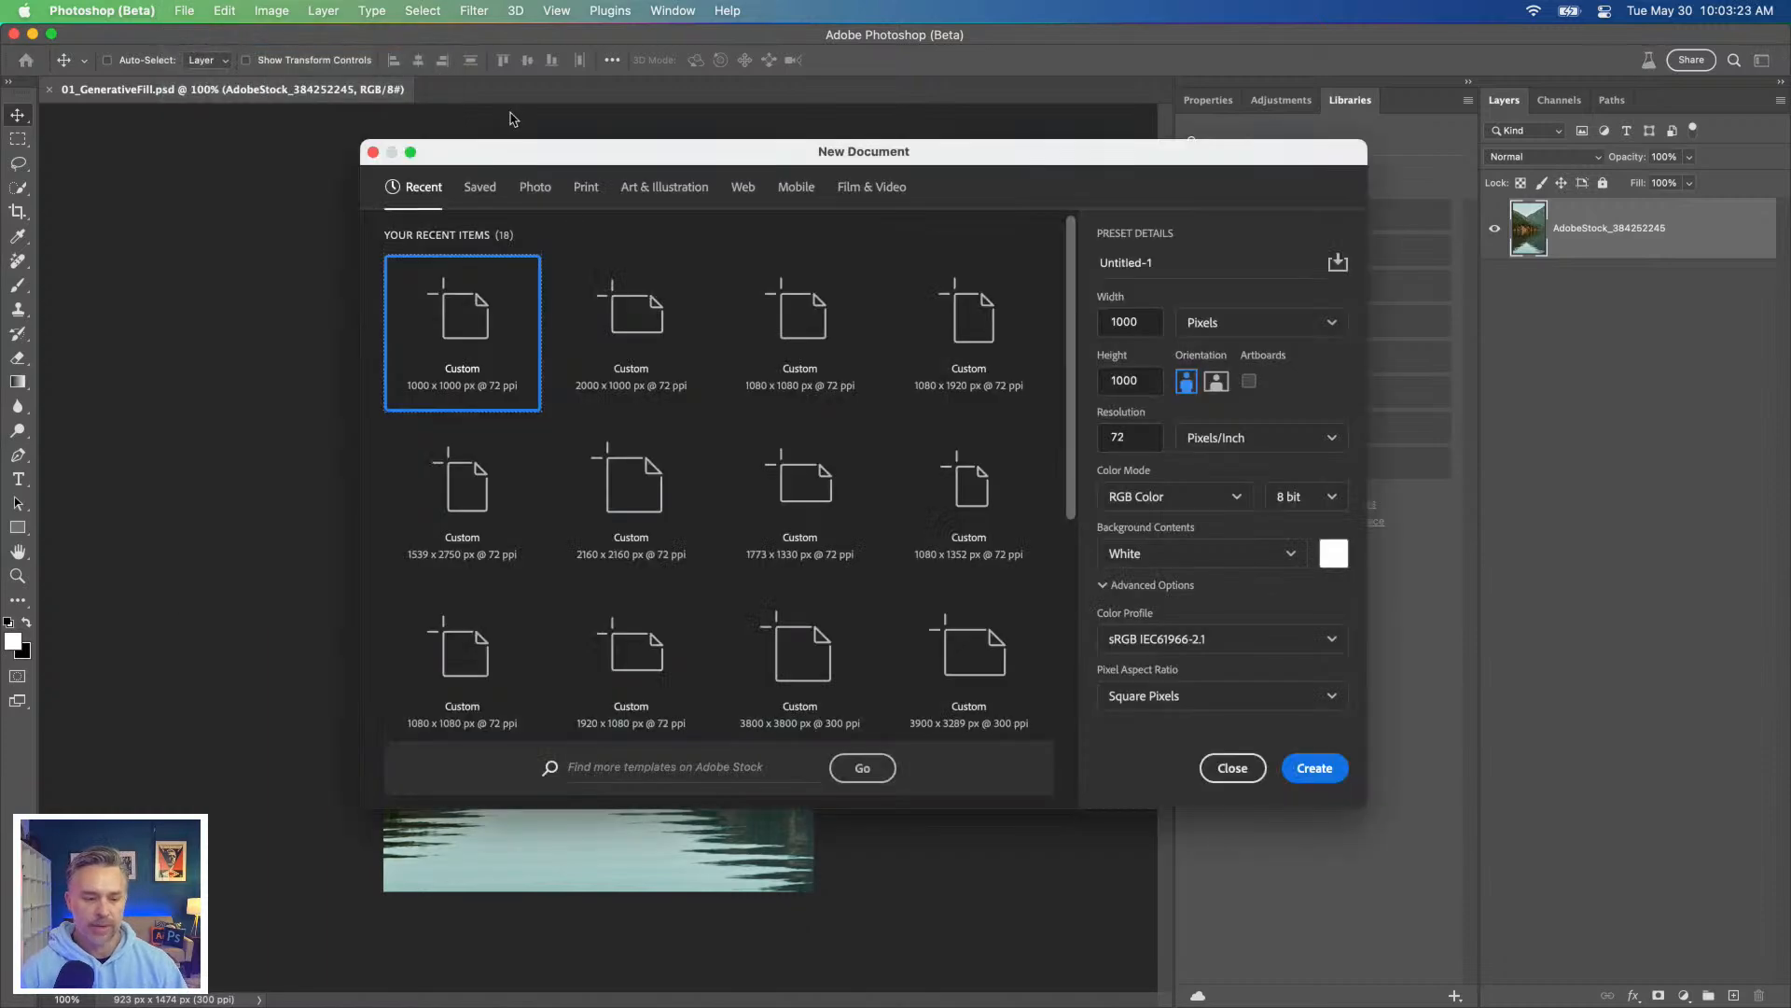
pyautogui.click(1302, 769)
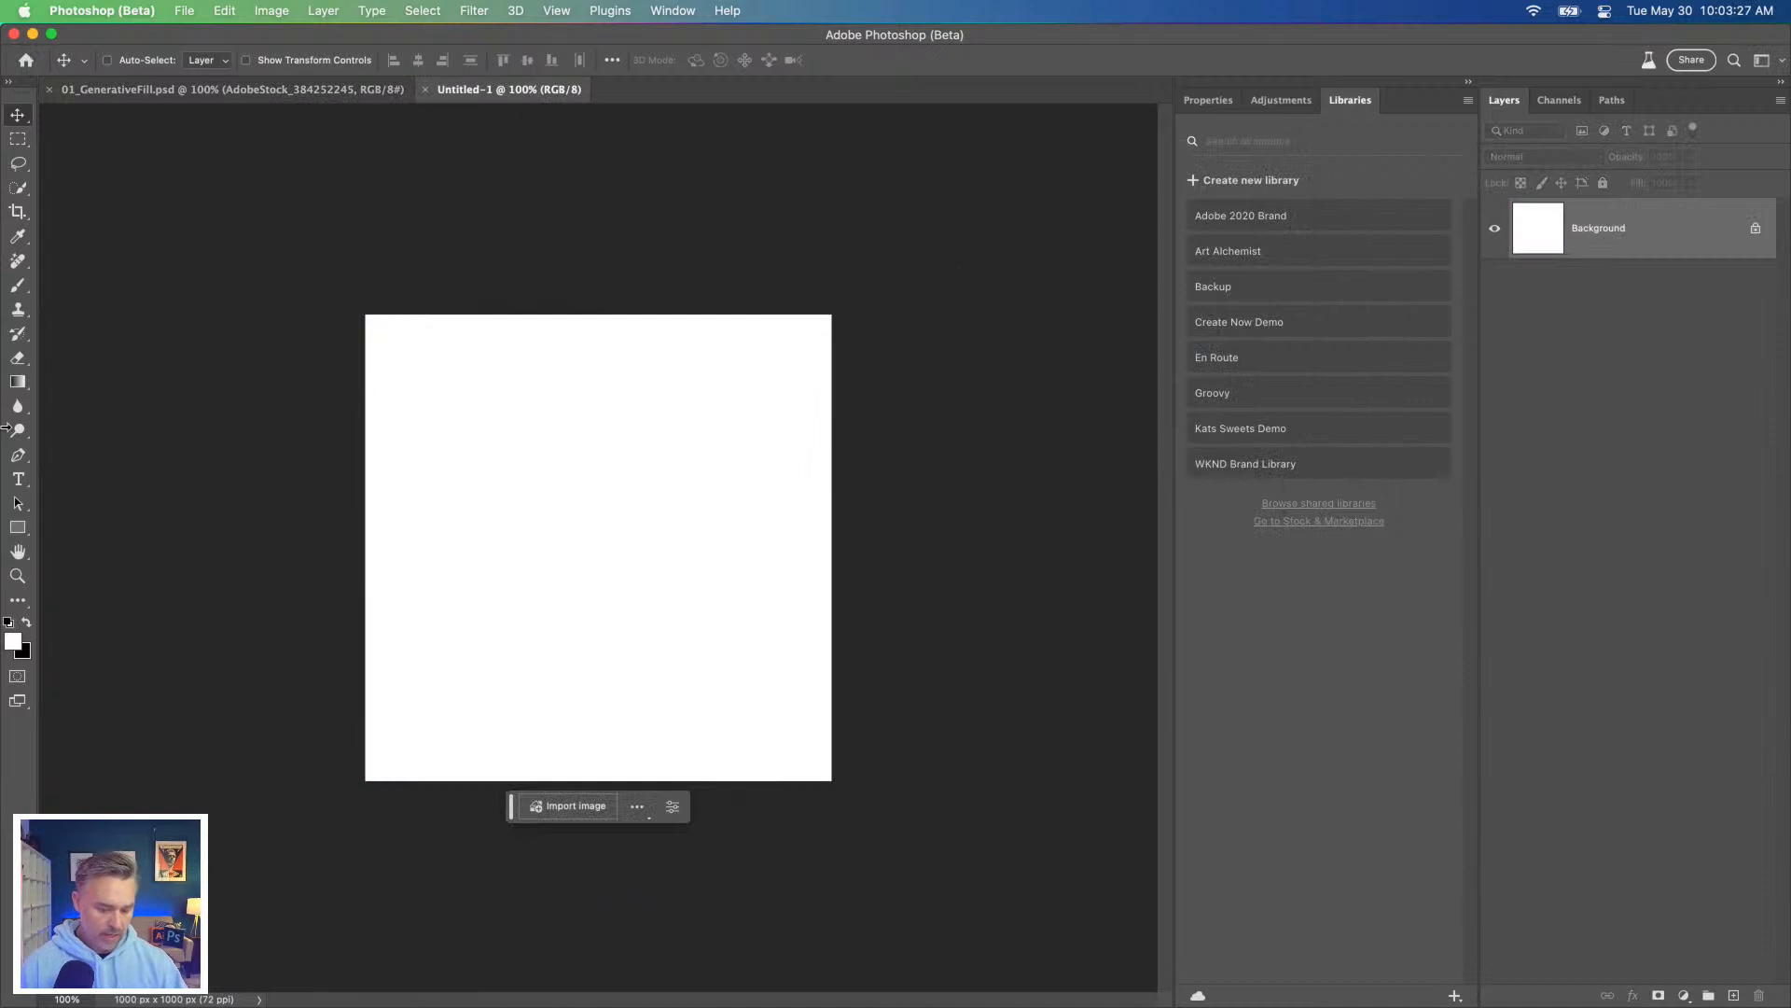
# Step: Select the entire blank canvas and check whether the Contextual Task Bar is enabled
pyautogui.press('super+a')
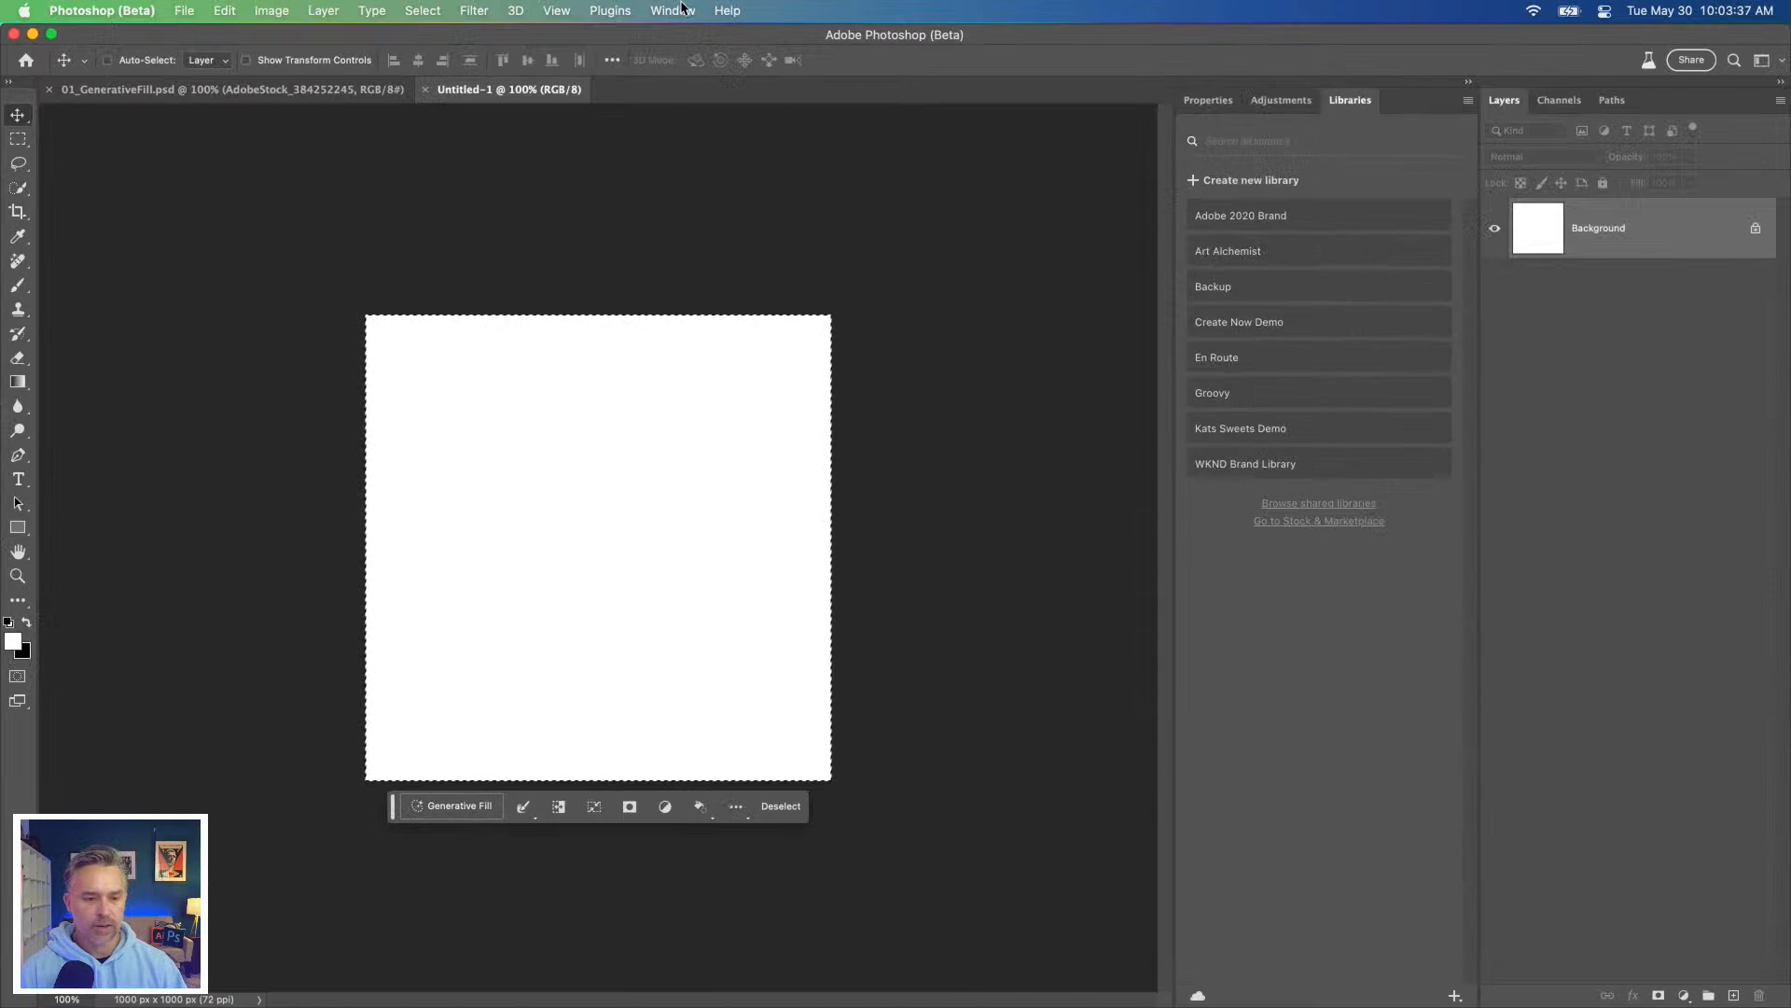
pyautogui.click(673, 10)
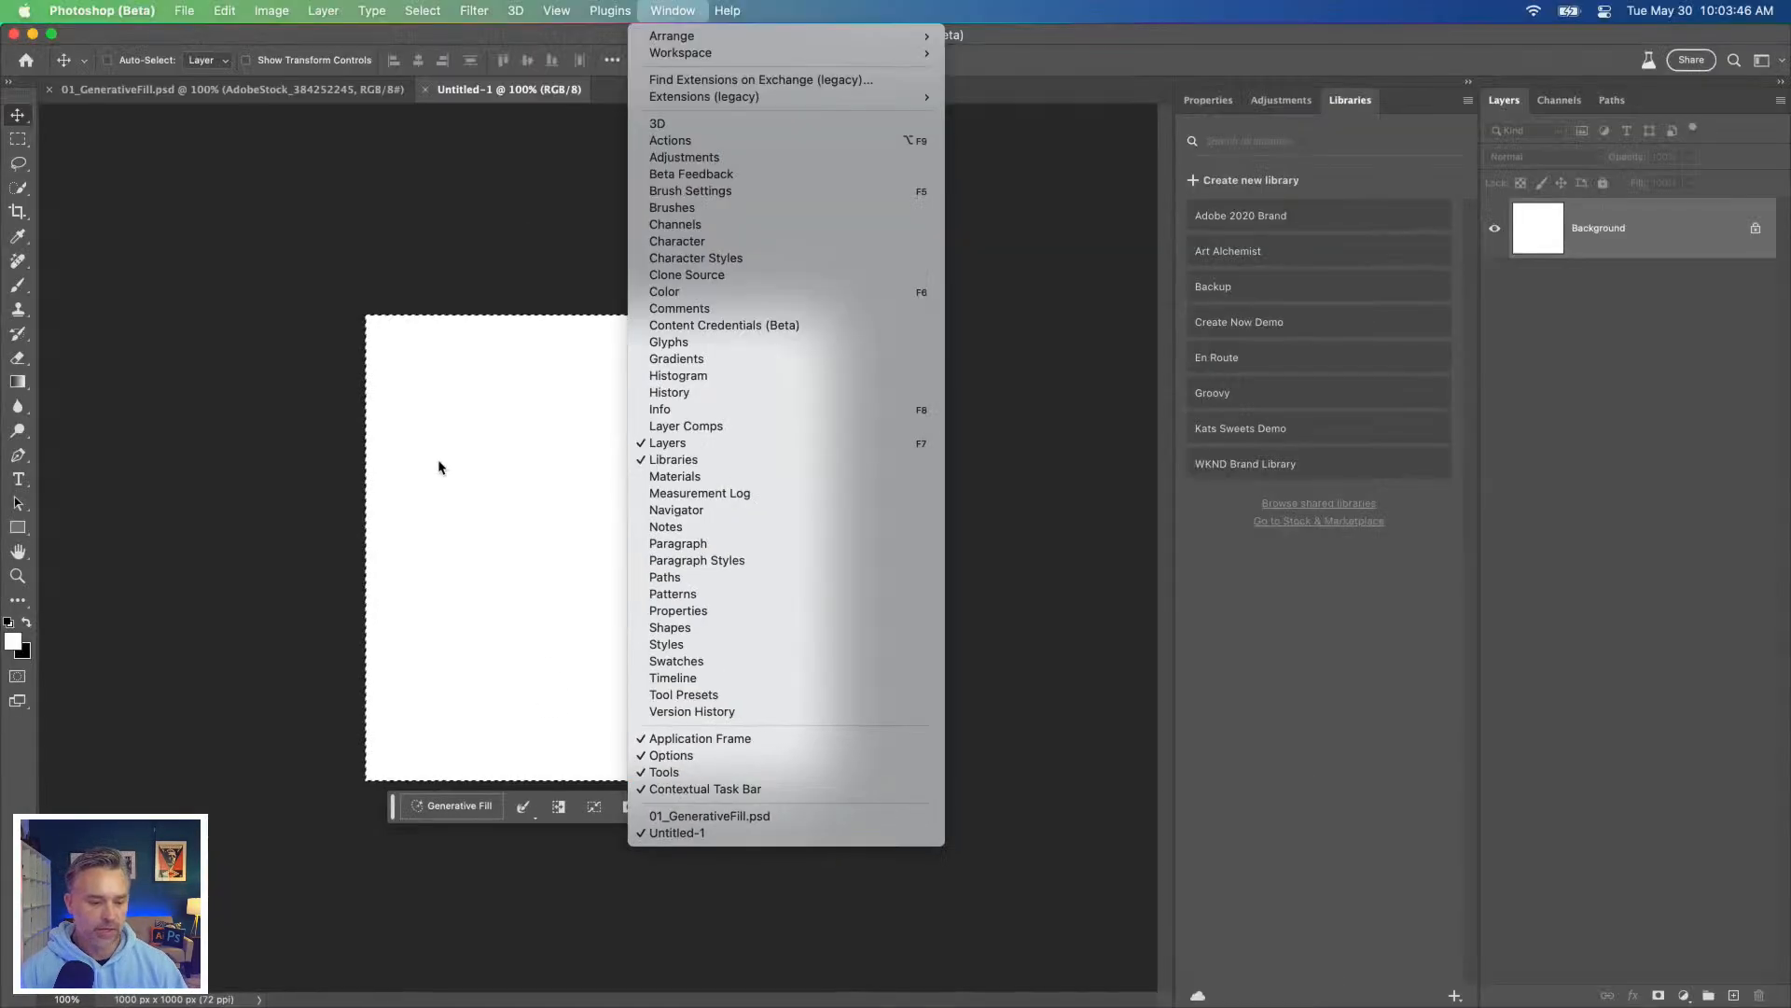
pyautogui.click(436, 462)
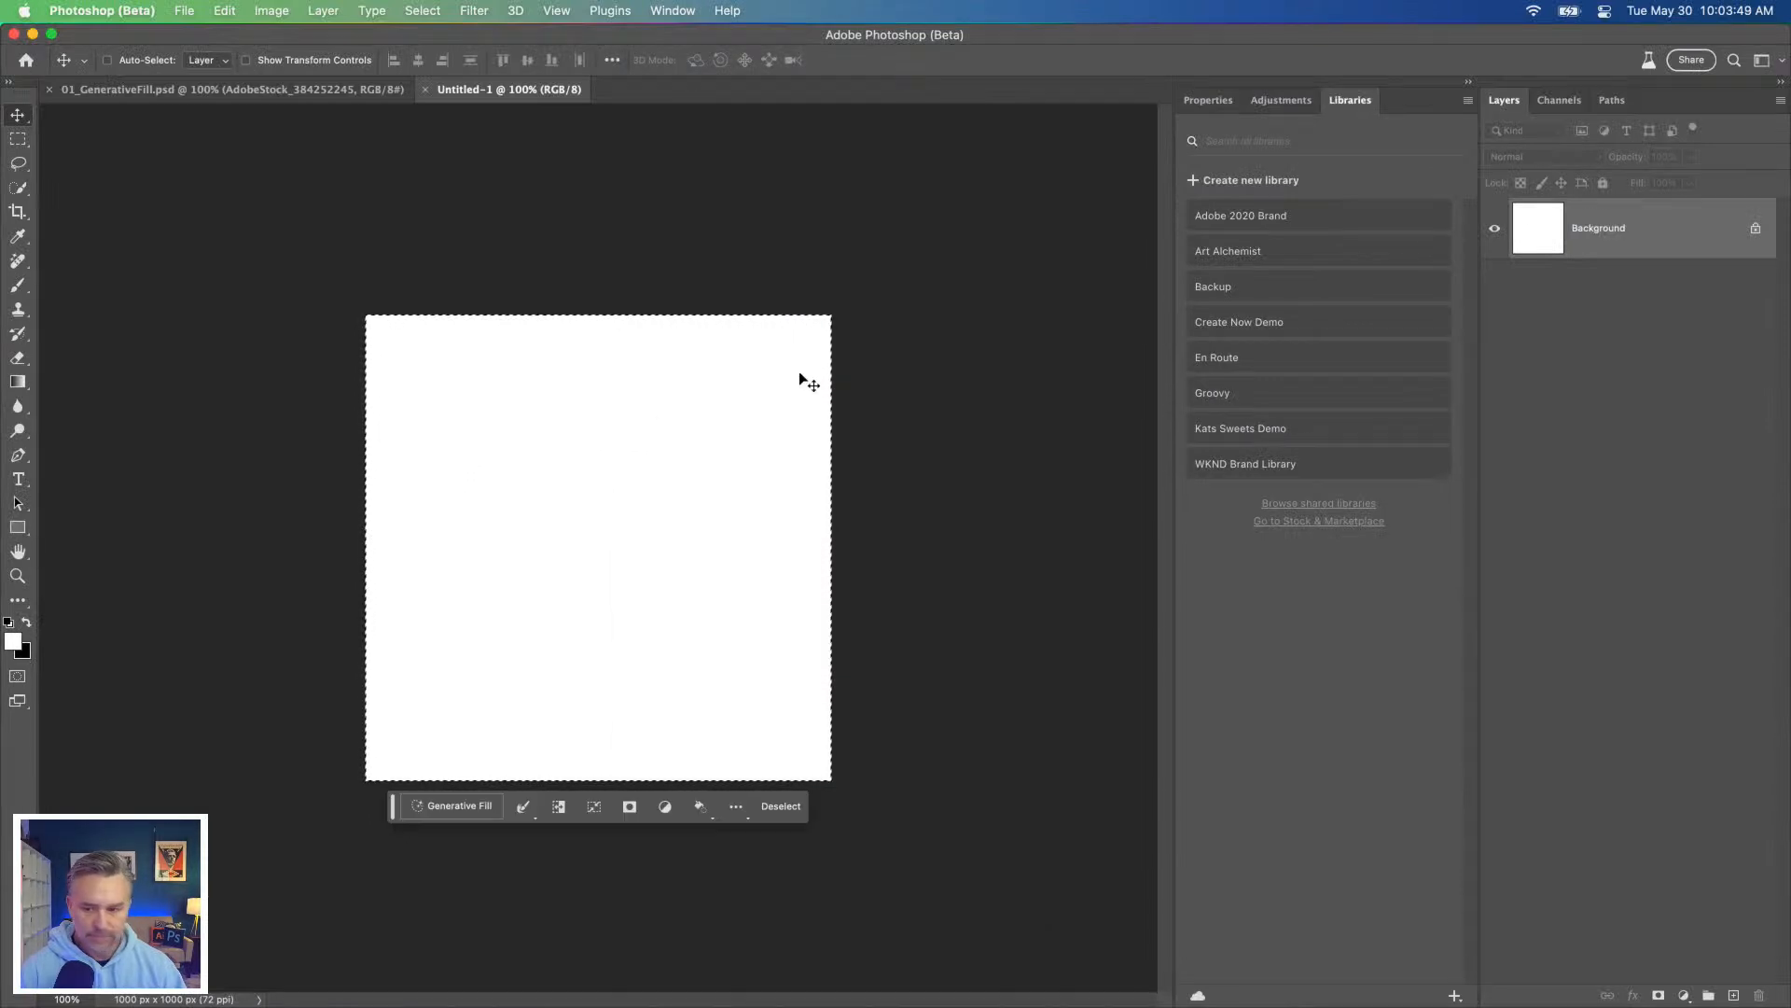
# Step: Unlock the new document's Background layer and undo the small move of its contents
pyautogui.click(1756, 227)
pyautogui.rightClick(650, 379)
pyautogui.click(545, 360)
pyautogui.rightClick(562, 354)
pyautogui.click(535, 359)
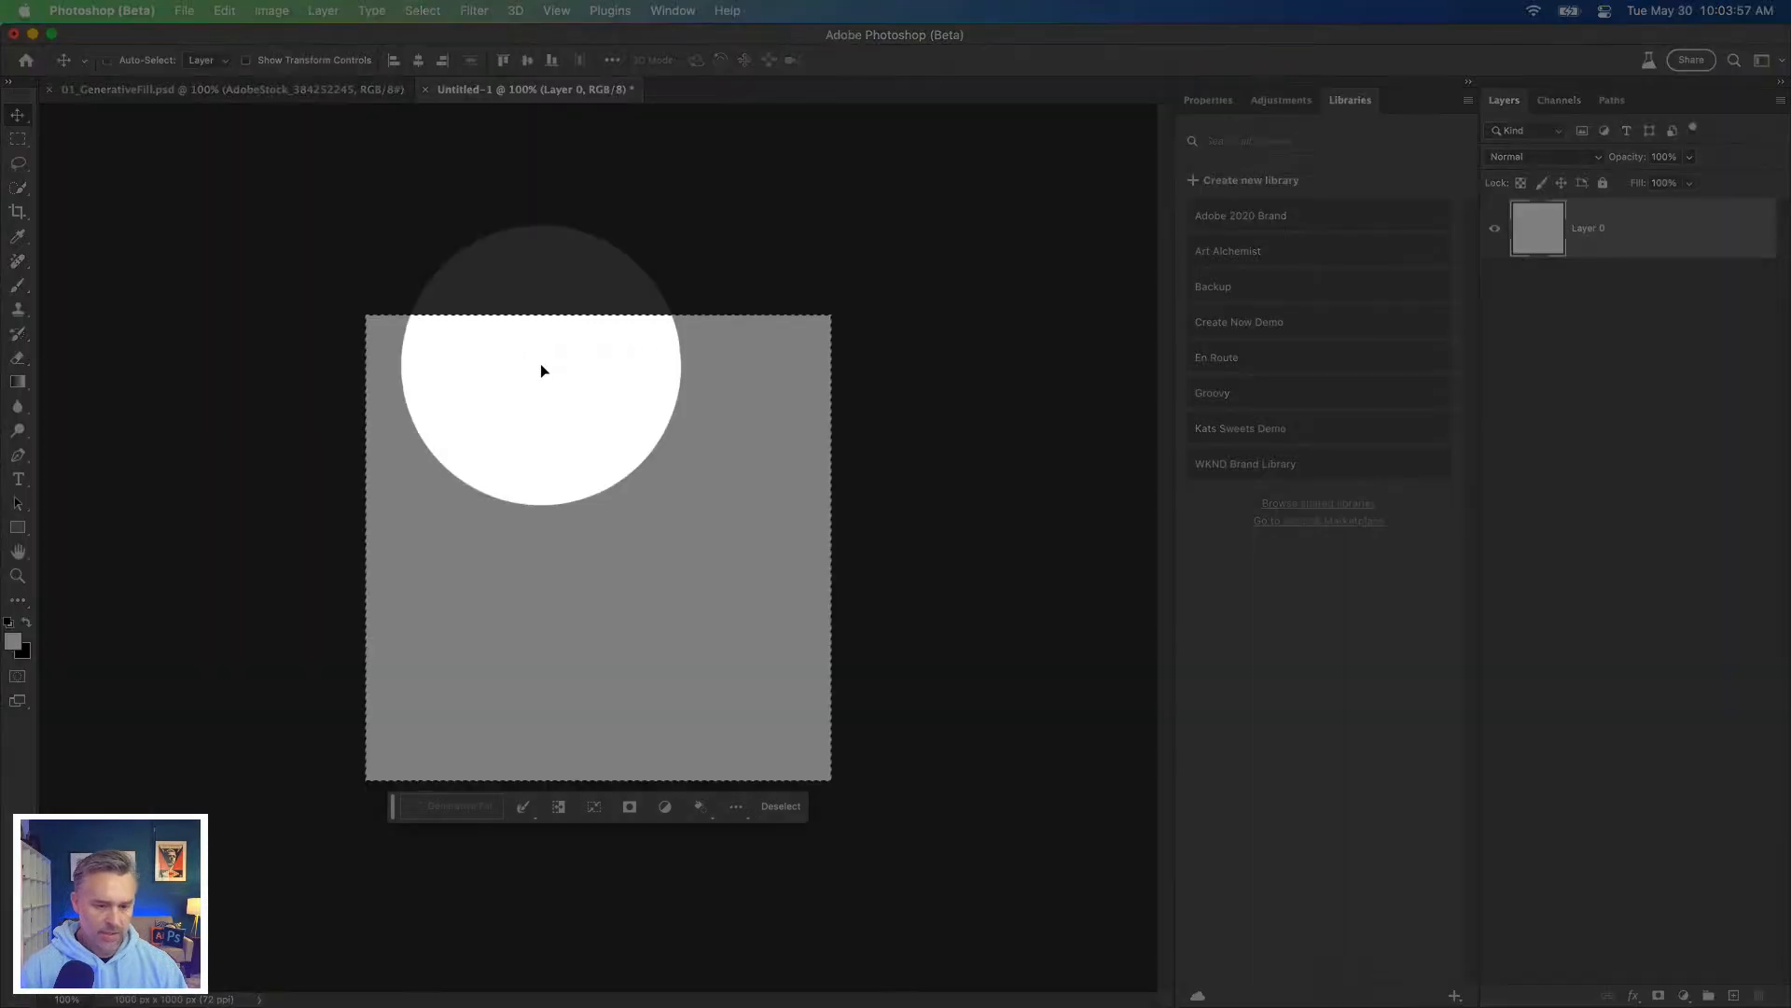
pyautogui.rightClick(539, 363)
pyautogui.click(1426, 253)
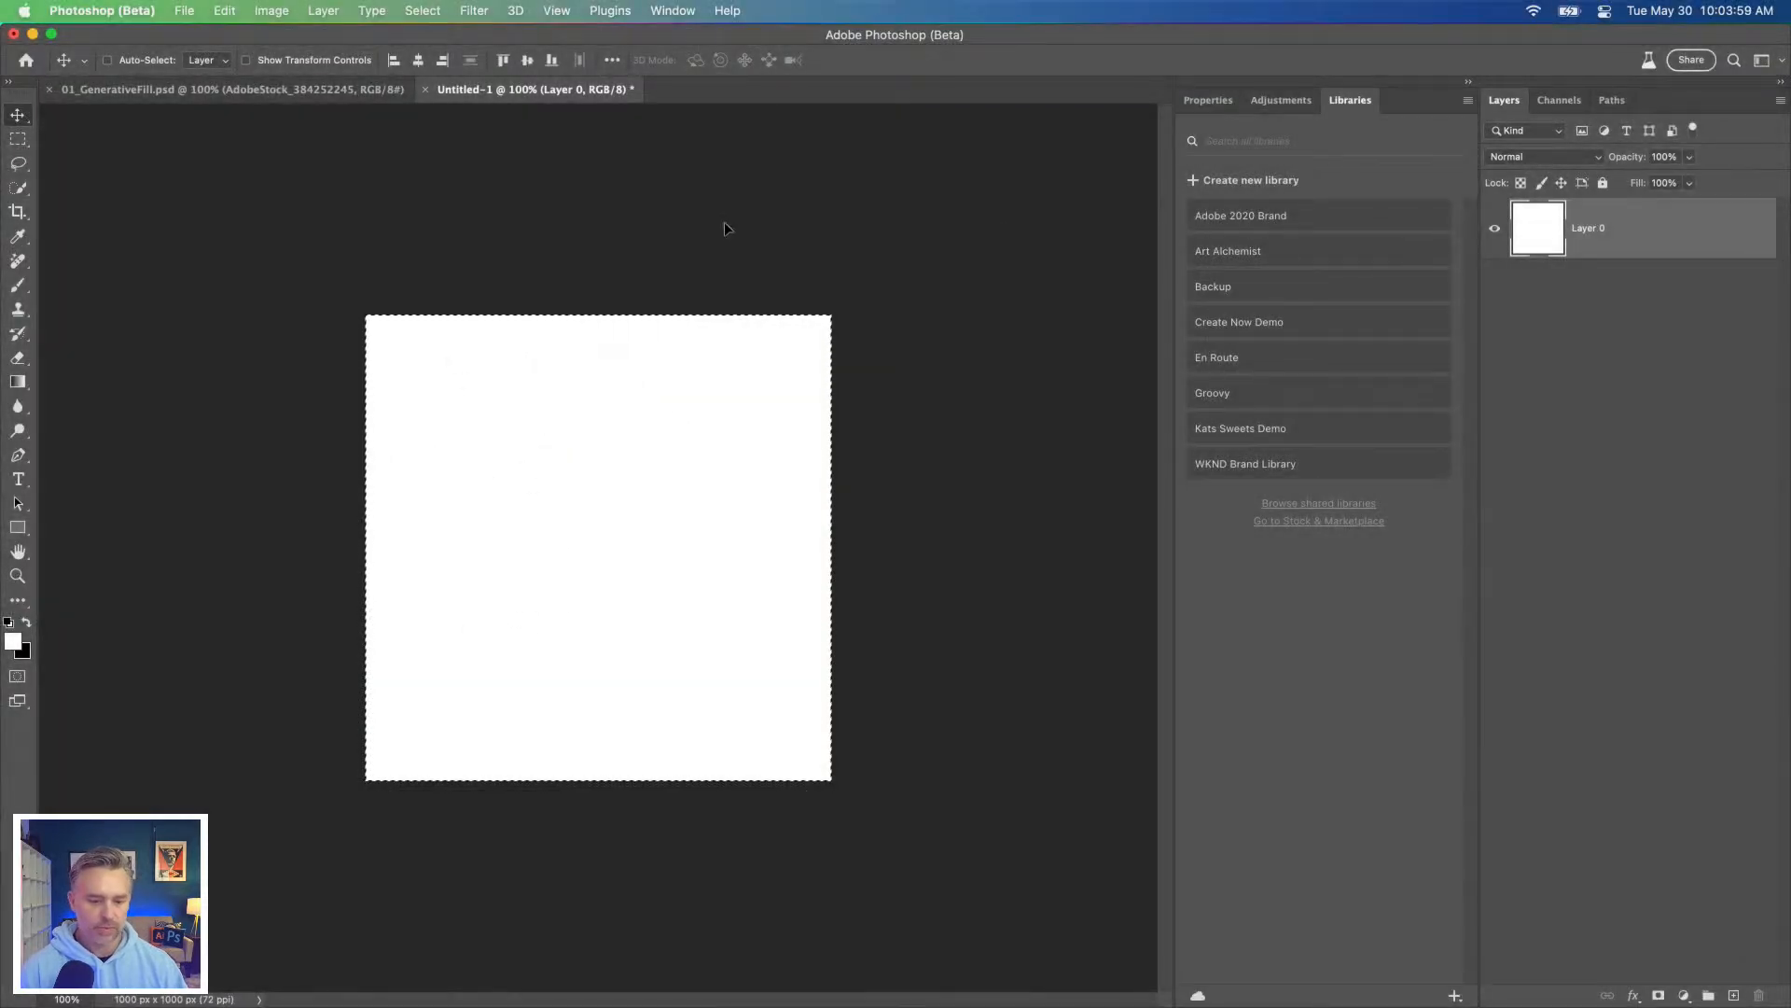
pyautogui.moveTo(724, 221); pyautogui.dragTo(715, 222)
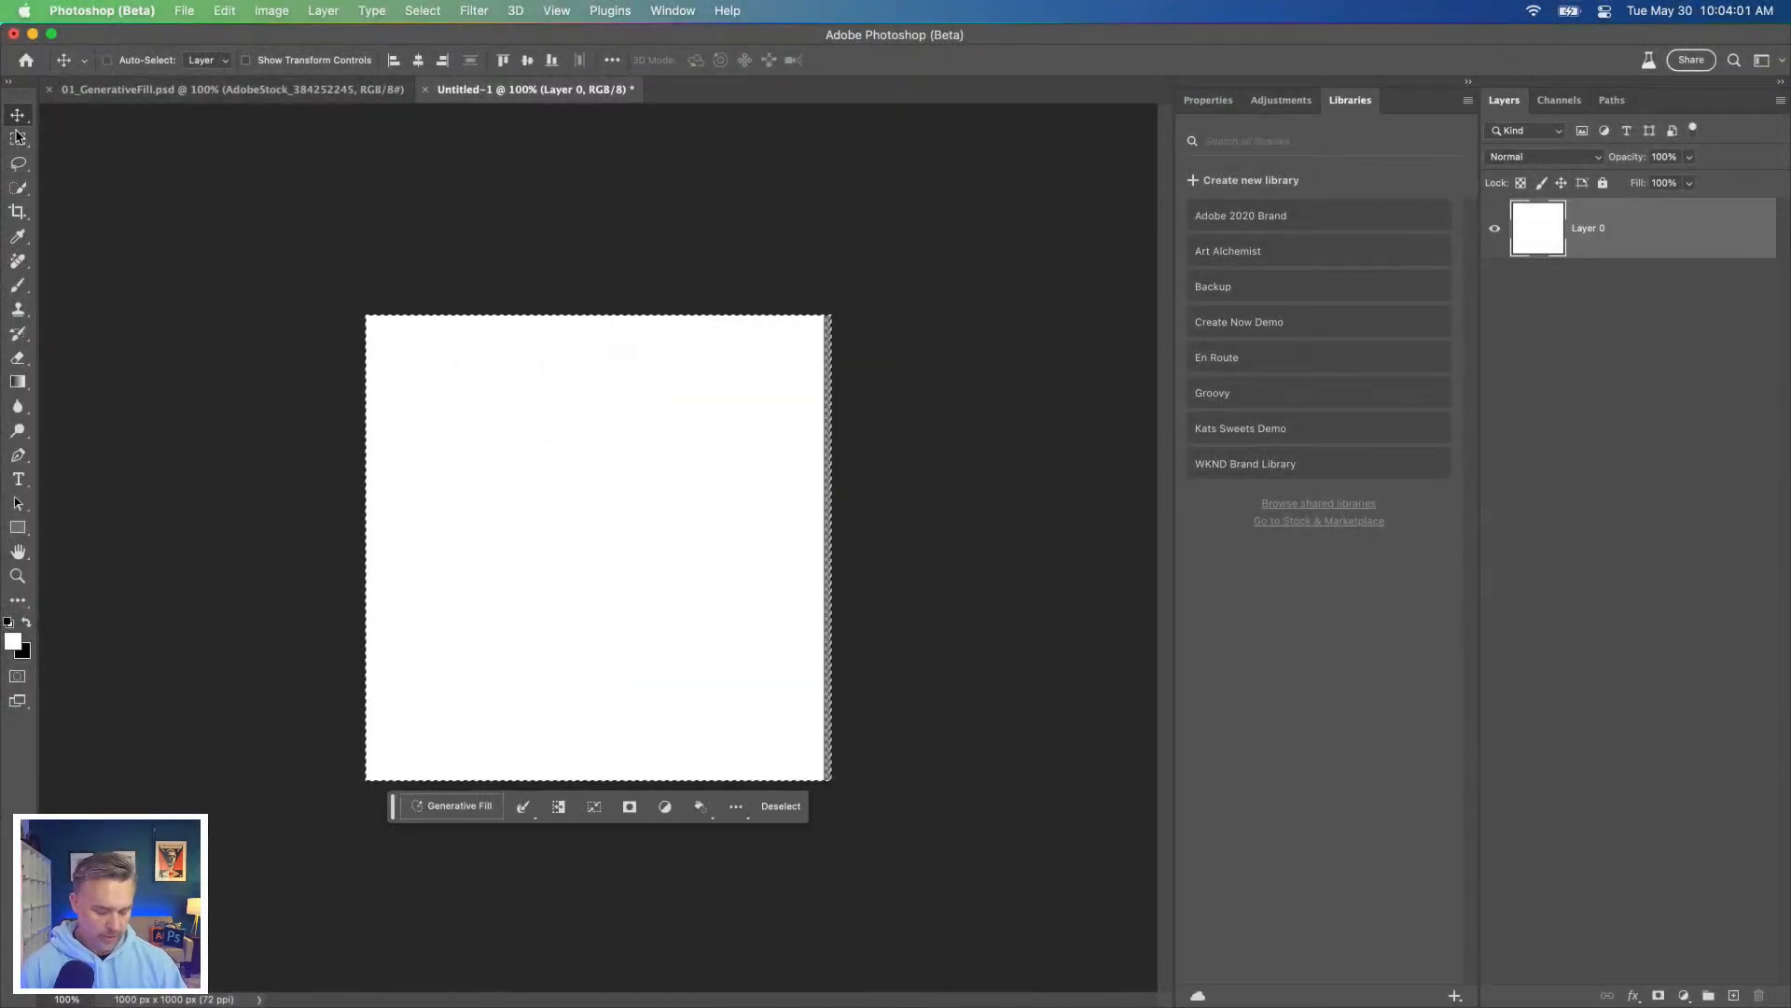
pyautogui.press('super+z')
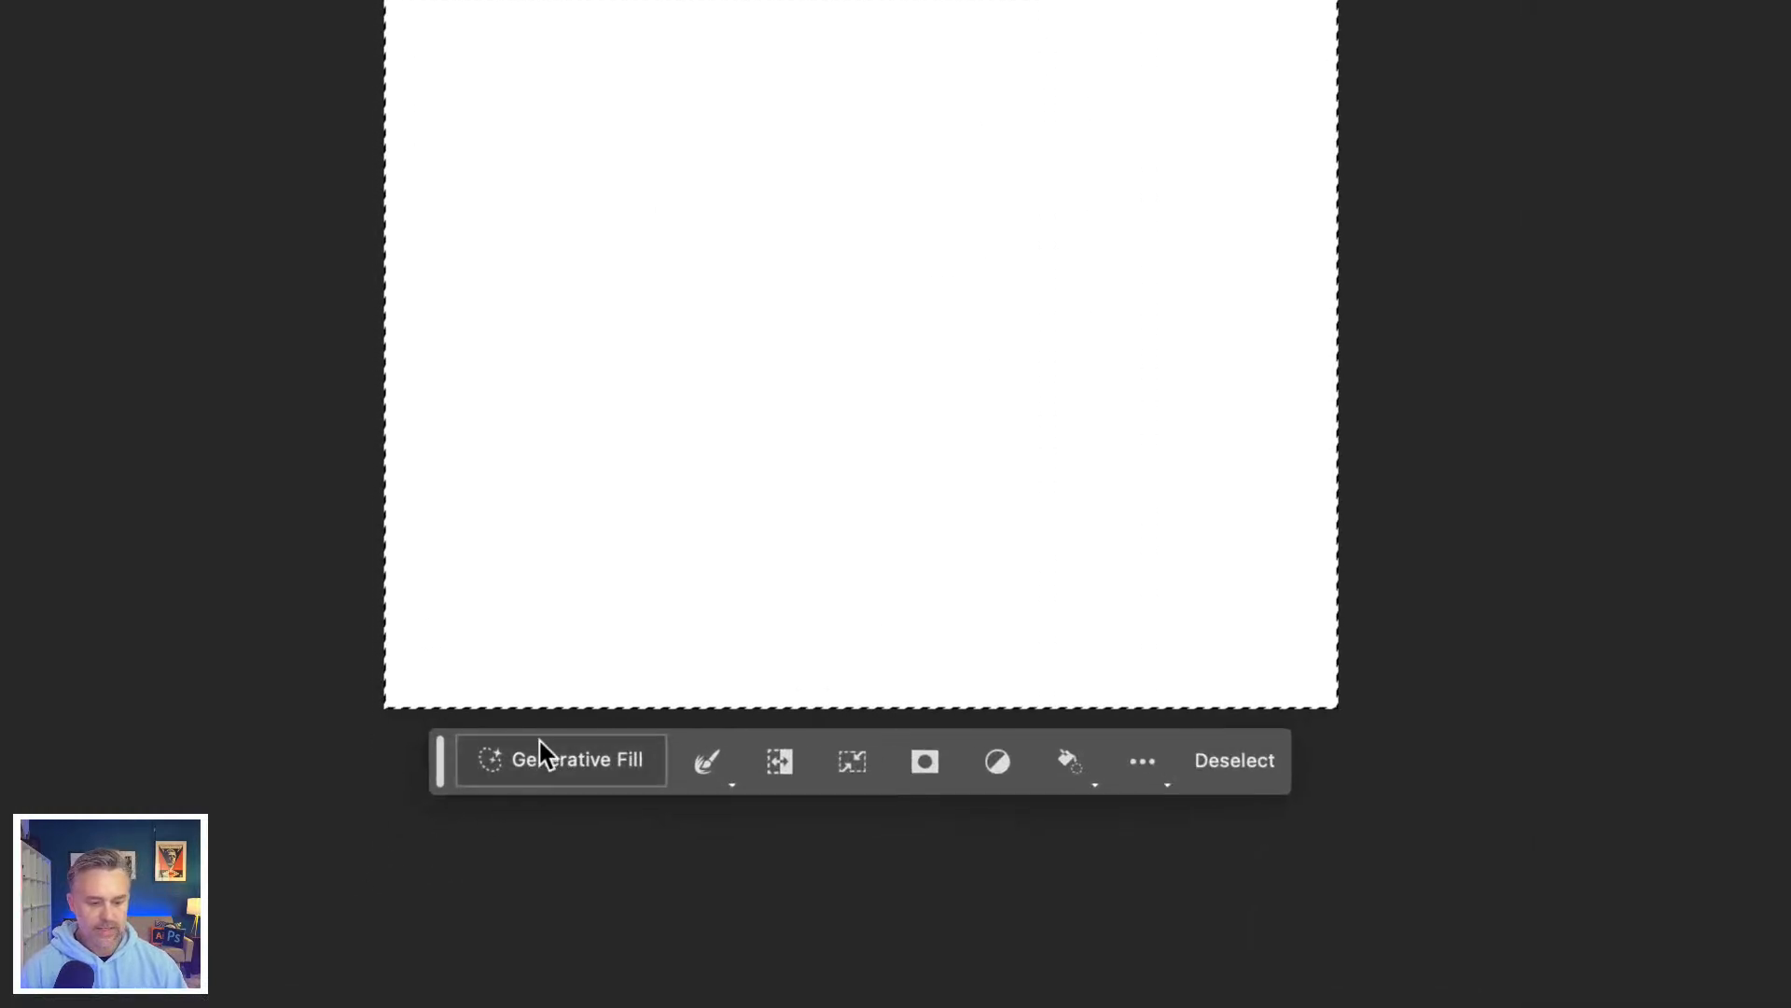
# Step: Run Generative Fill on the selected canvas with the prompt "outdoor landscape with a reflective lake"
pyautogui.click(546, 757)
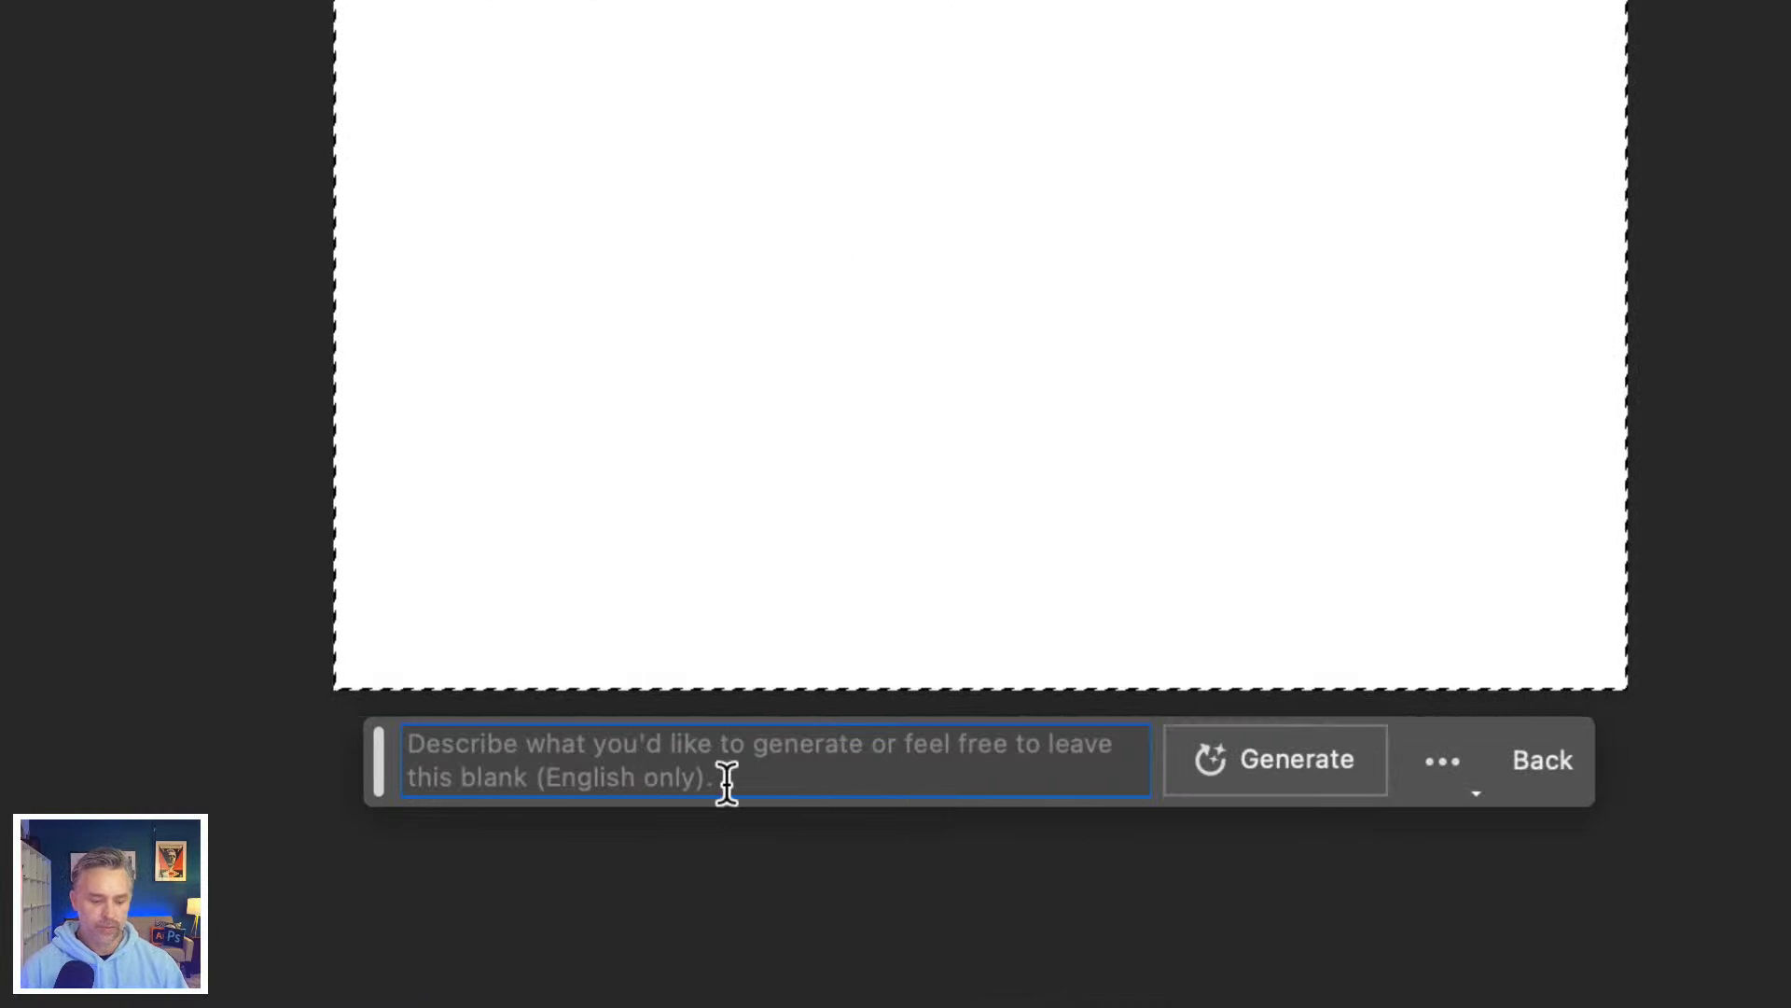
pyautogui.write('outd')
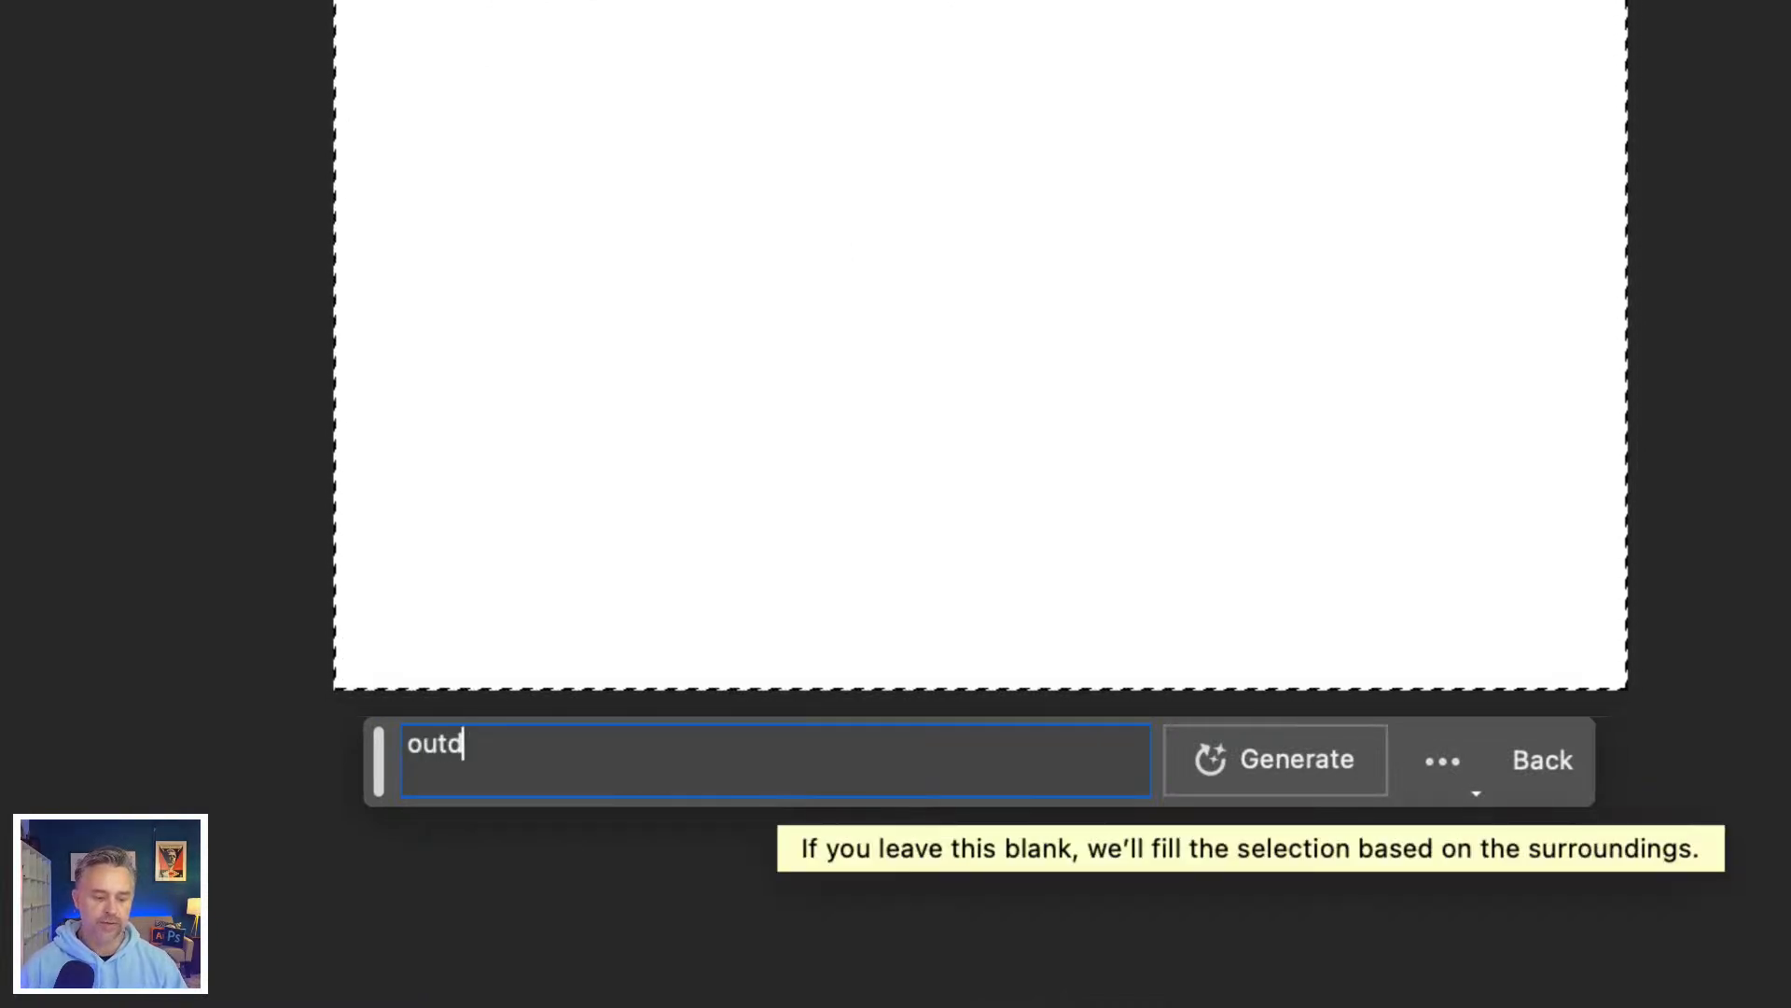
pyautogui.write('oor landscape')
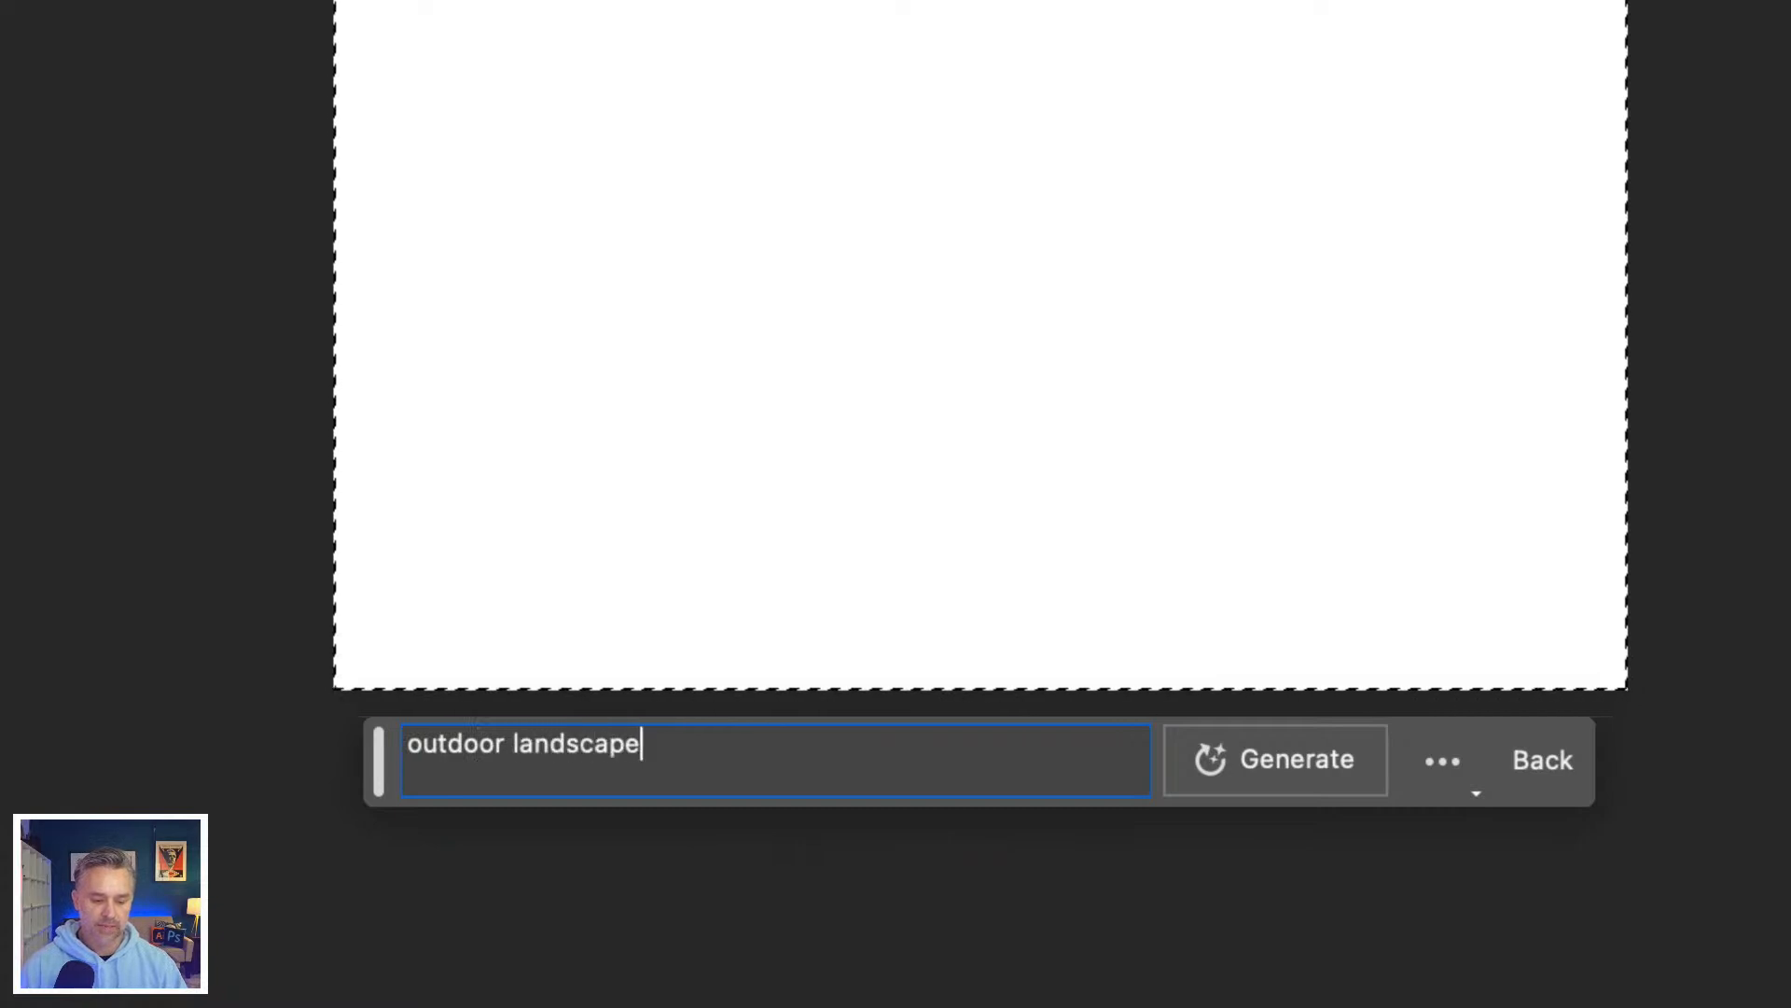
pyautogui.write(' with a reflective')
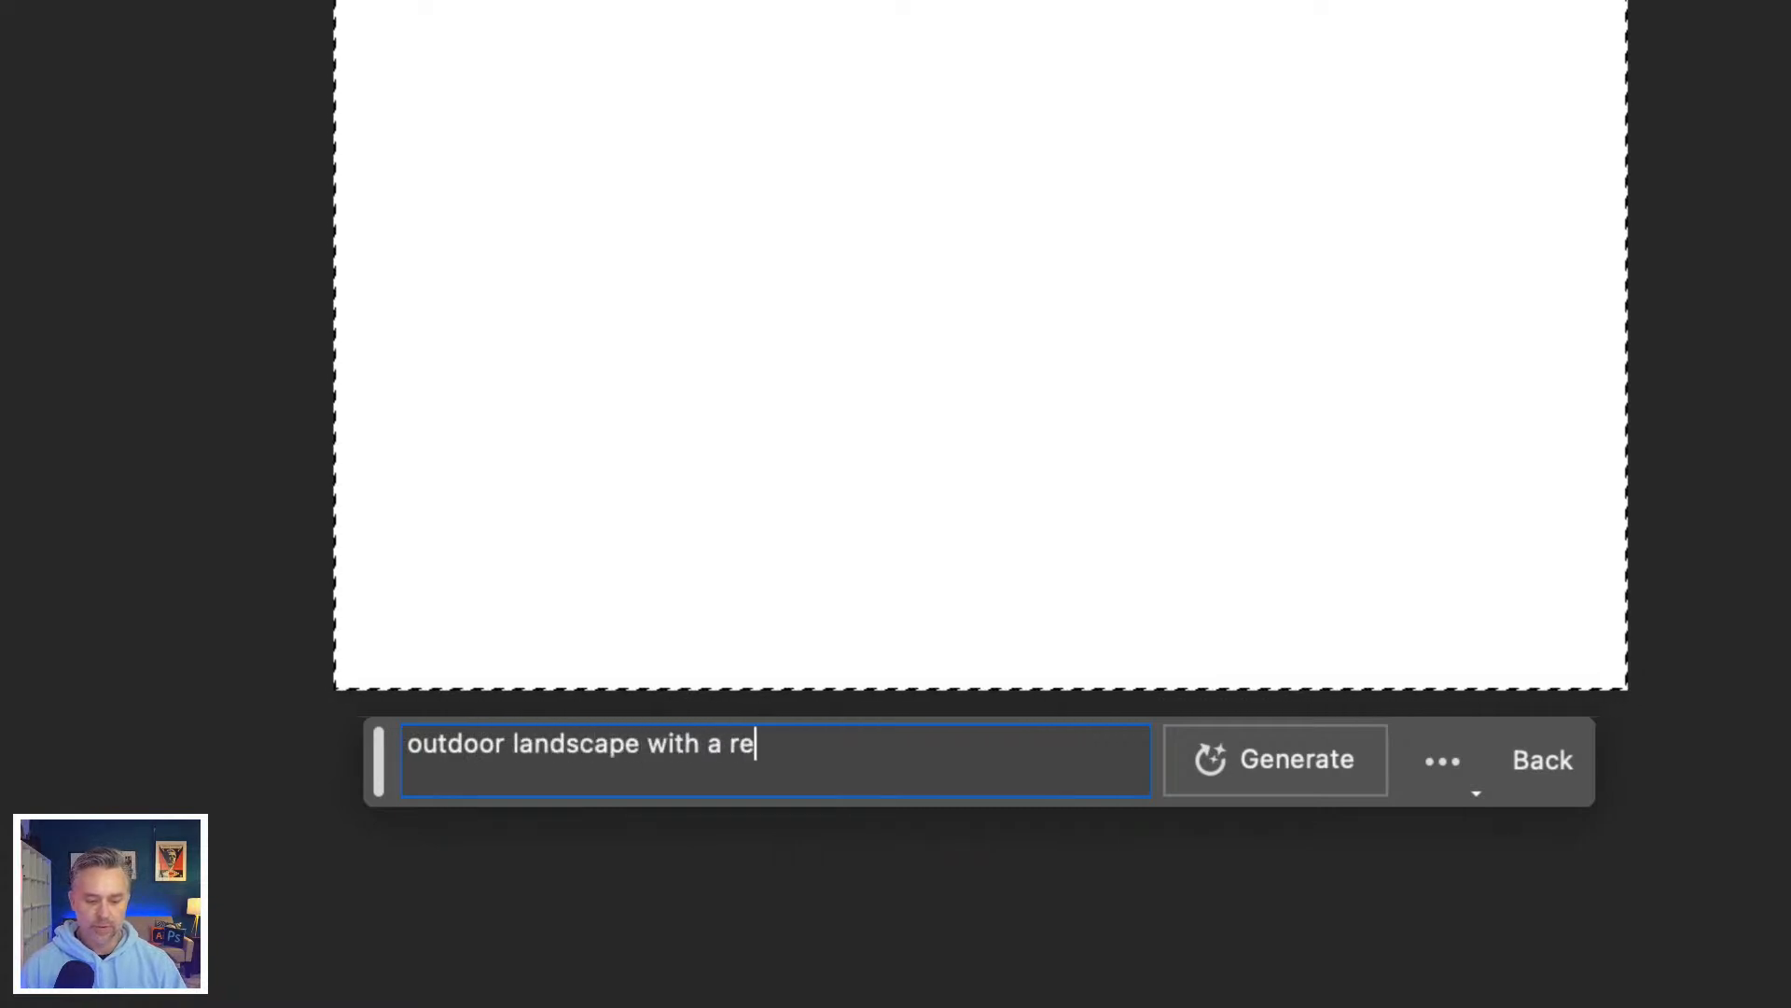
pyautogui.write(' lake')
pyautogui.click(1233, 731)
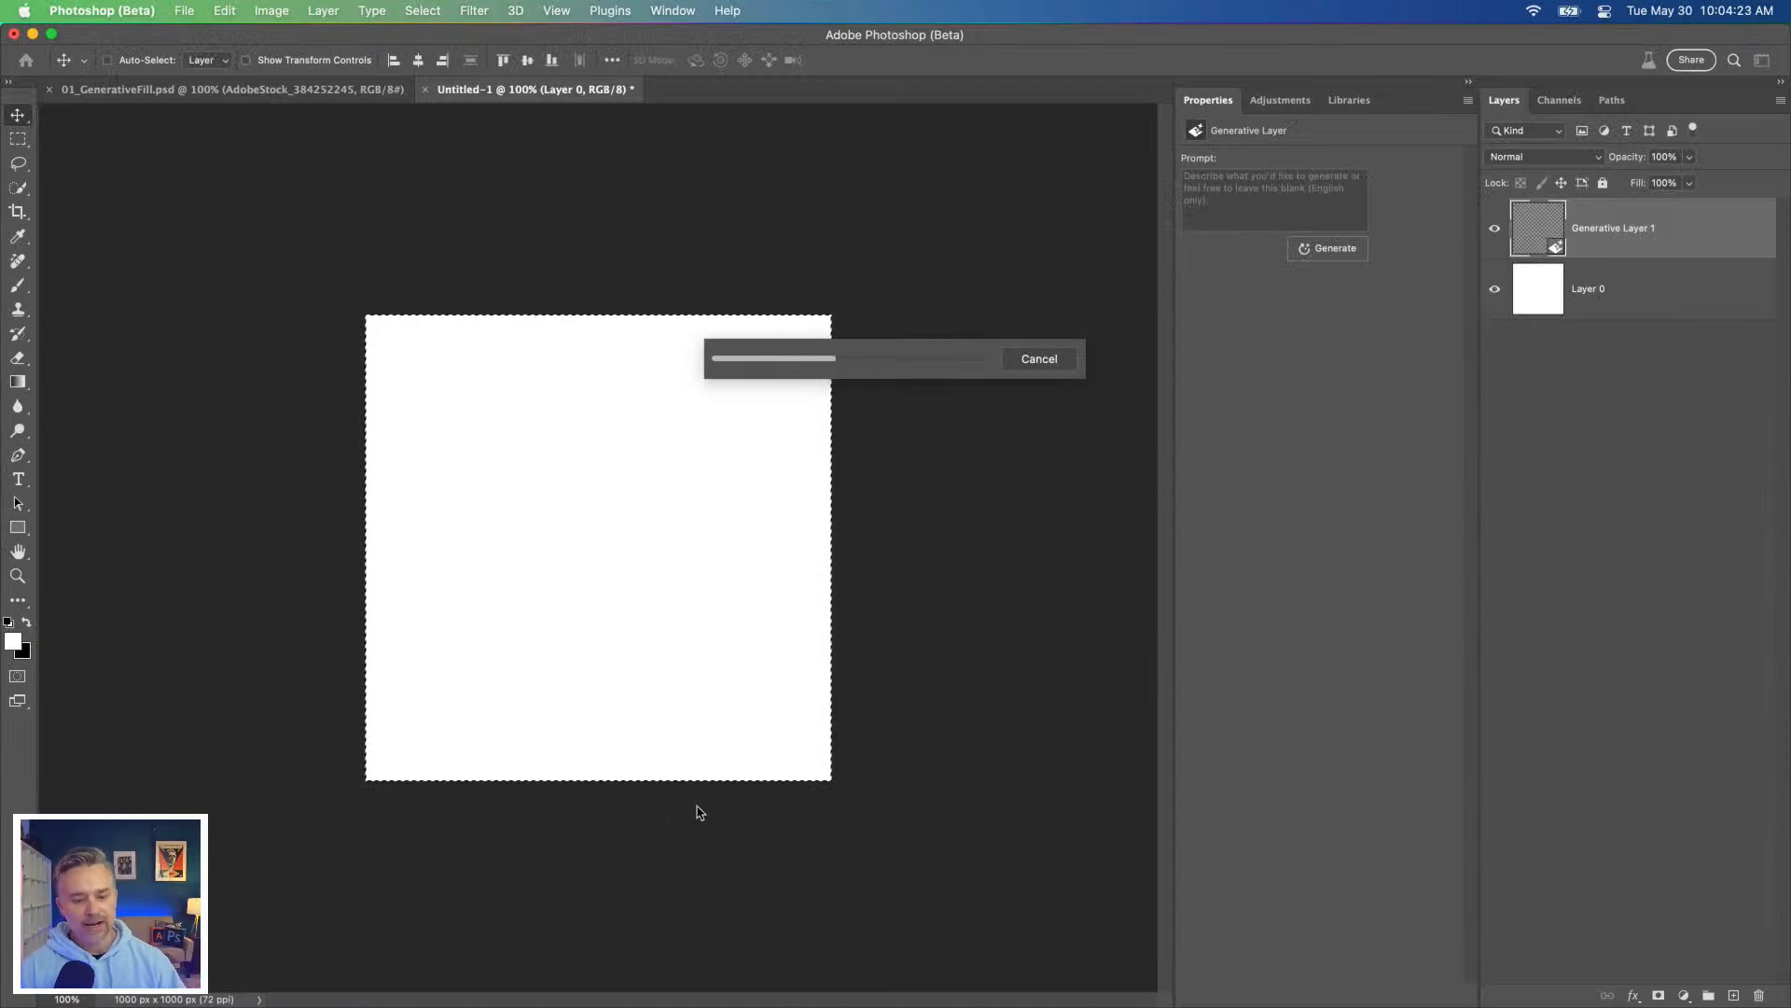
pyautogui.moveTo(202, 1001)
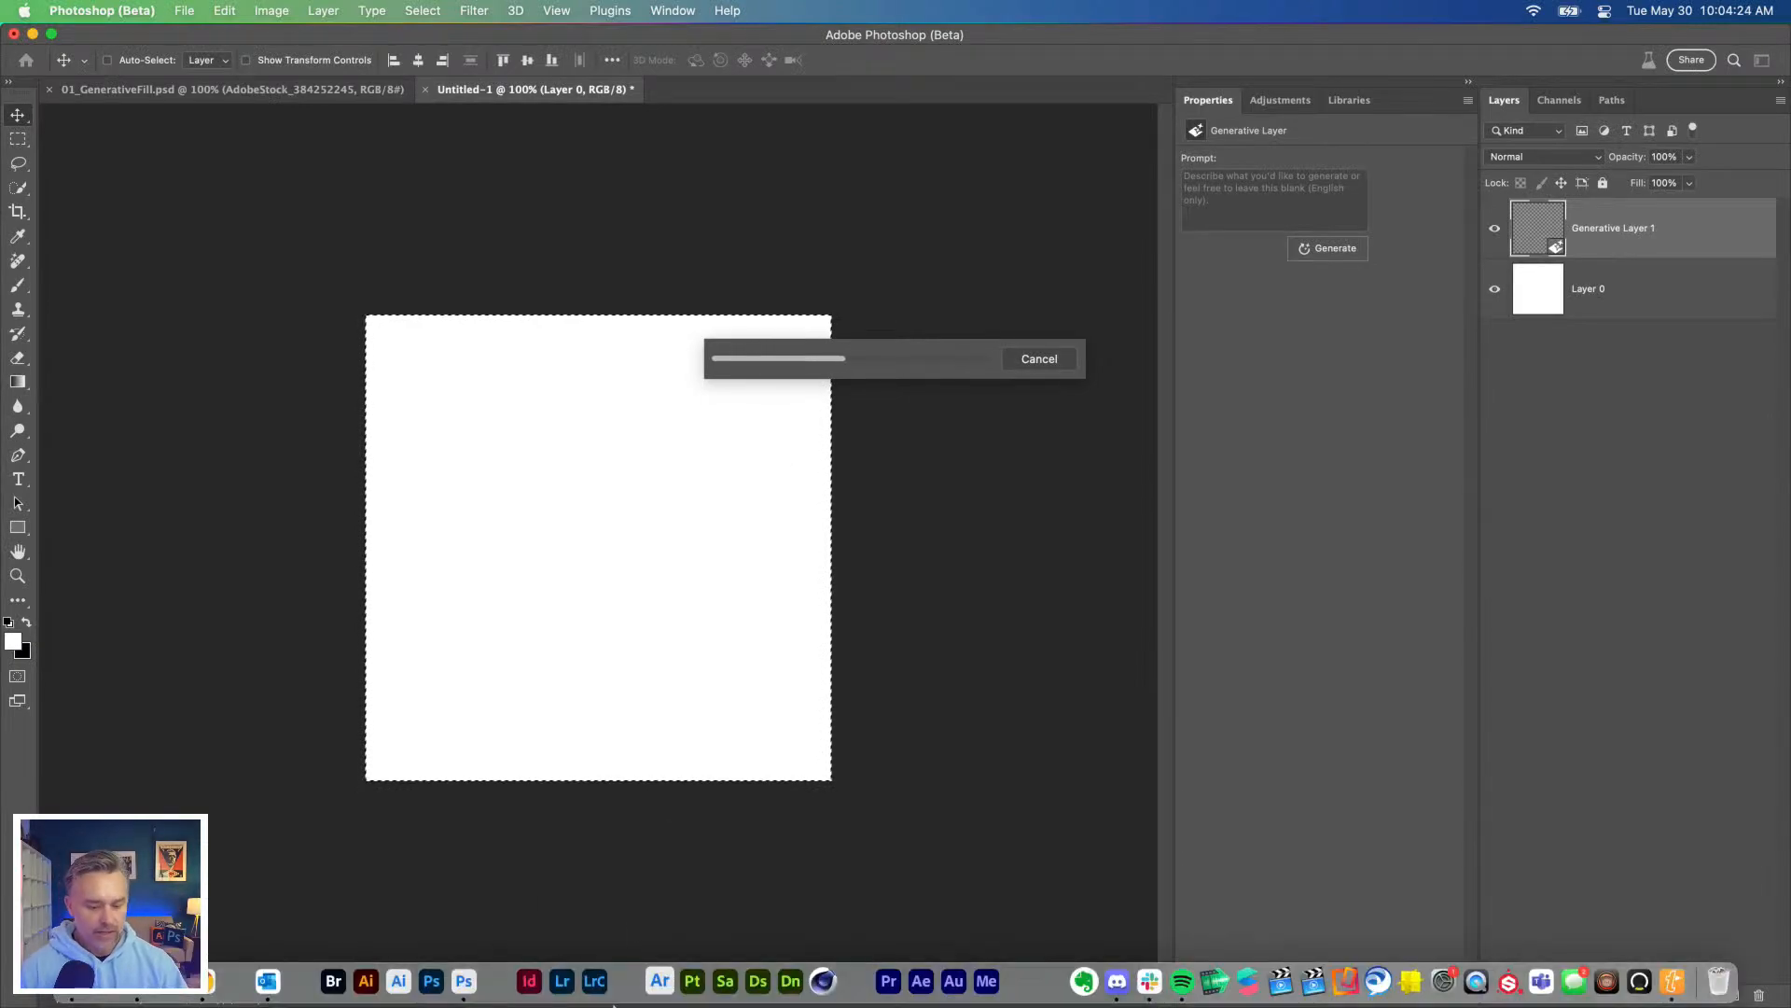
# Step: Switch to Chrome and view the shared Creative Cloud page with the Generative Fill folder, then return to Photoshop
pyautogui.click(208, 986)
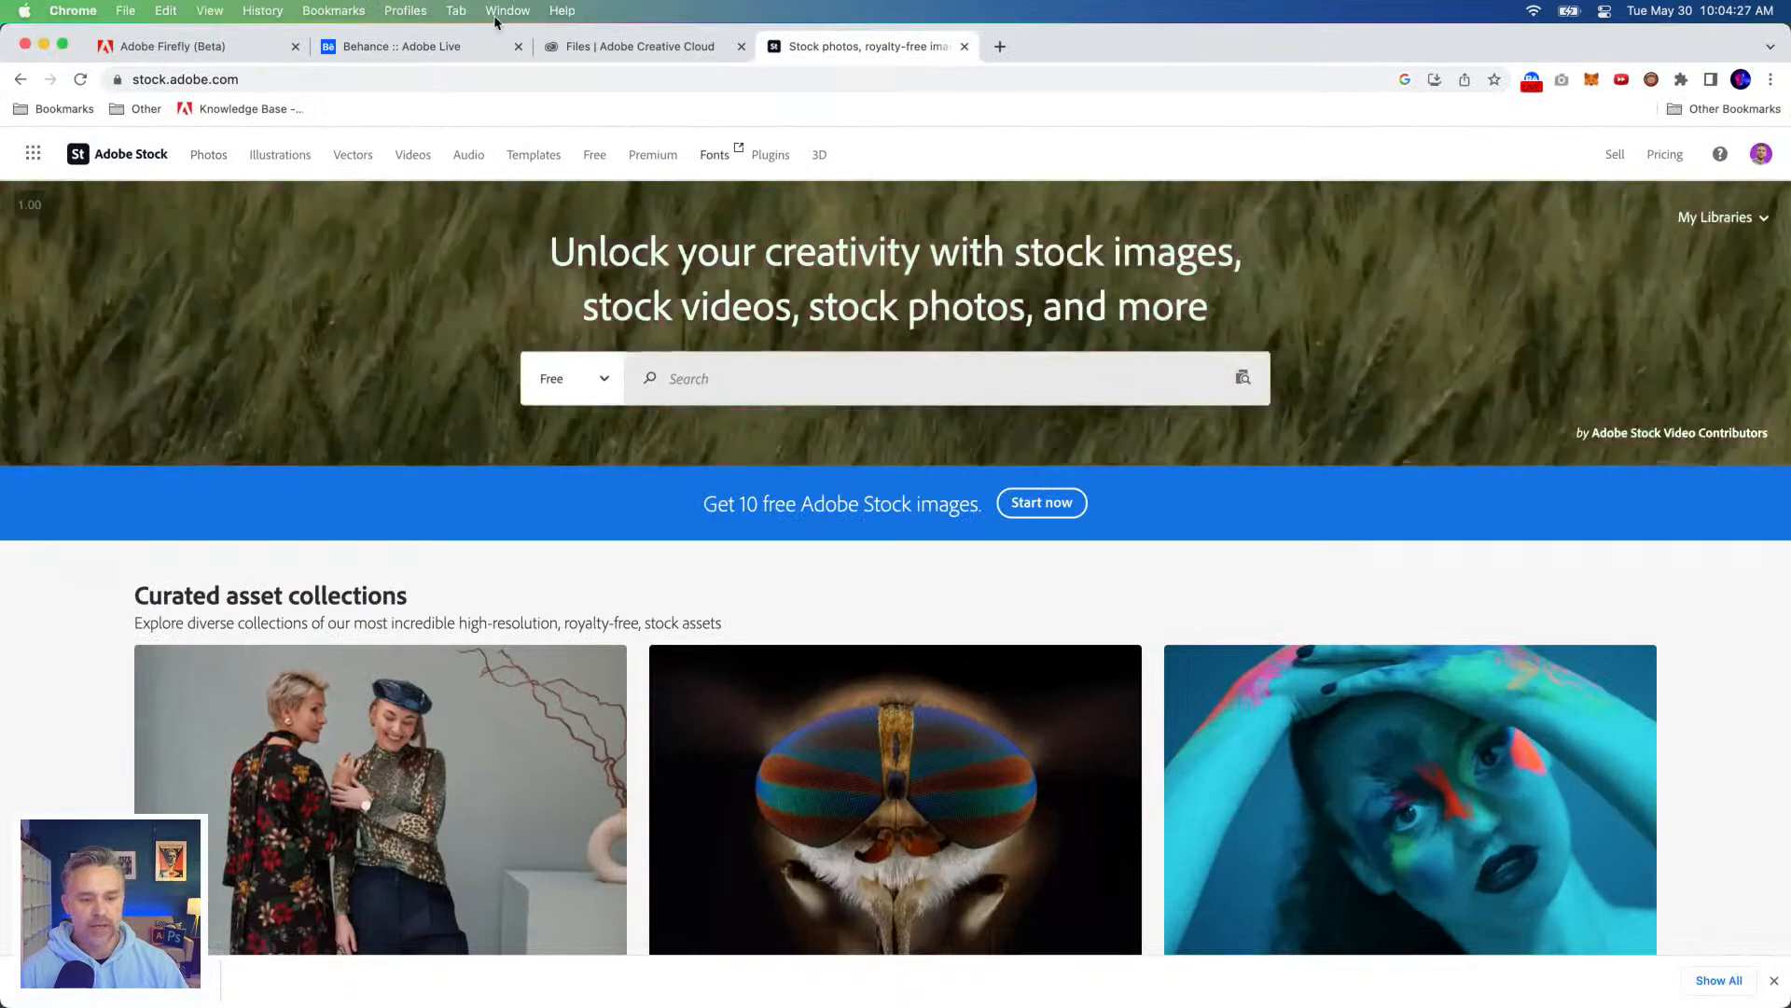
pyautogui.click(586, 48)
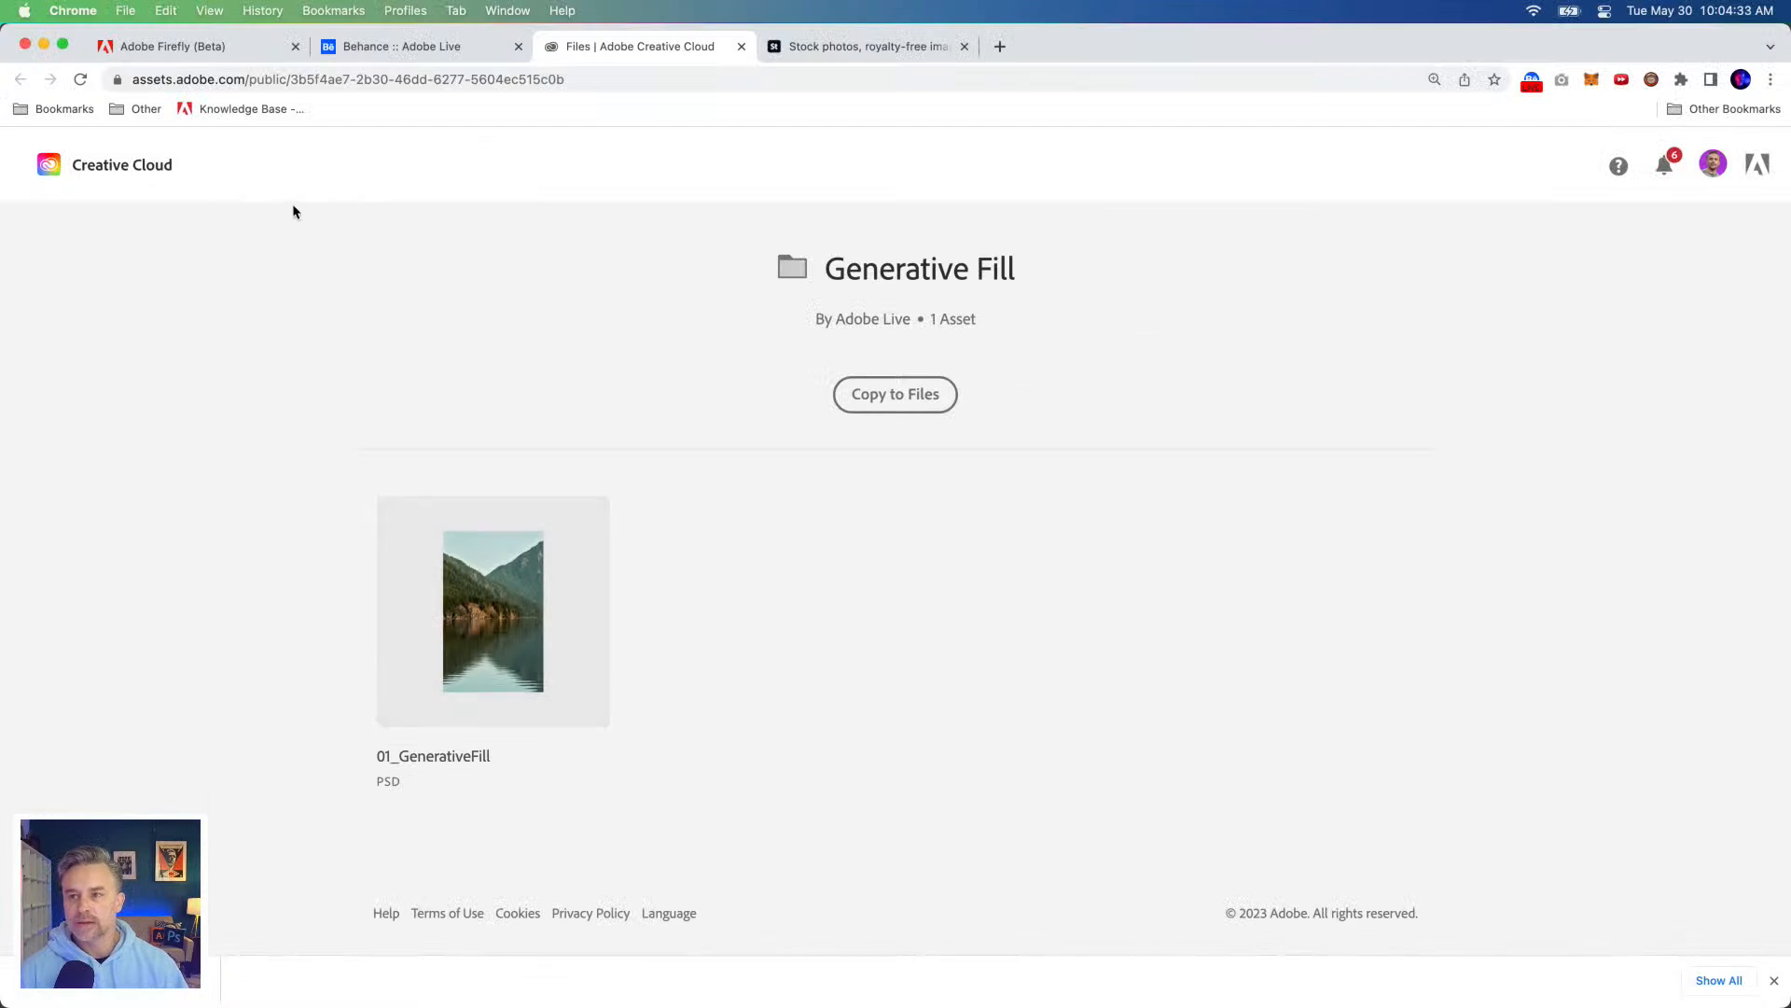
pyautogui.click(45, 49)
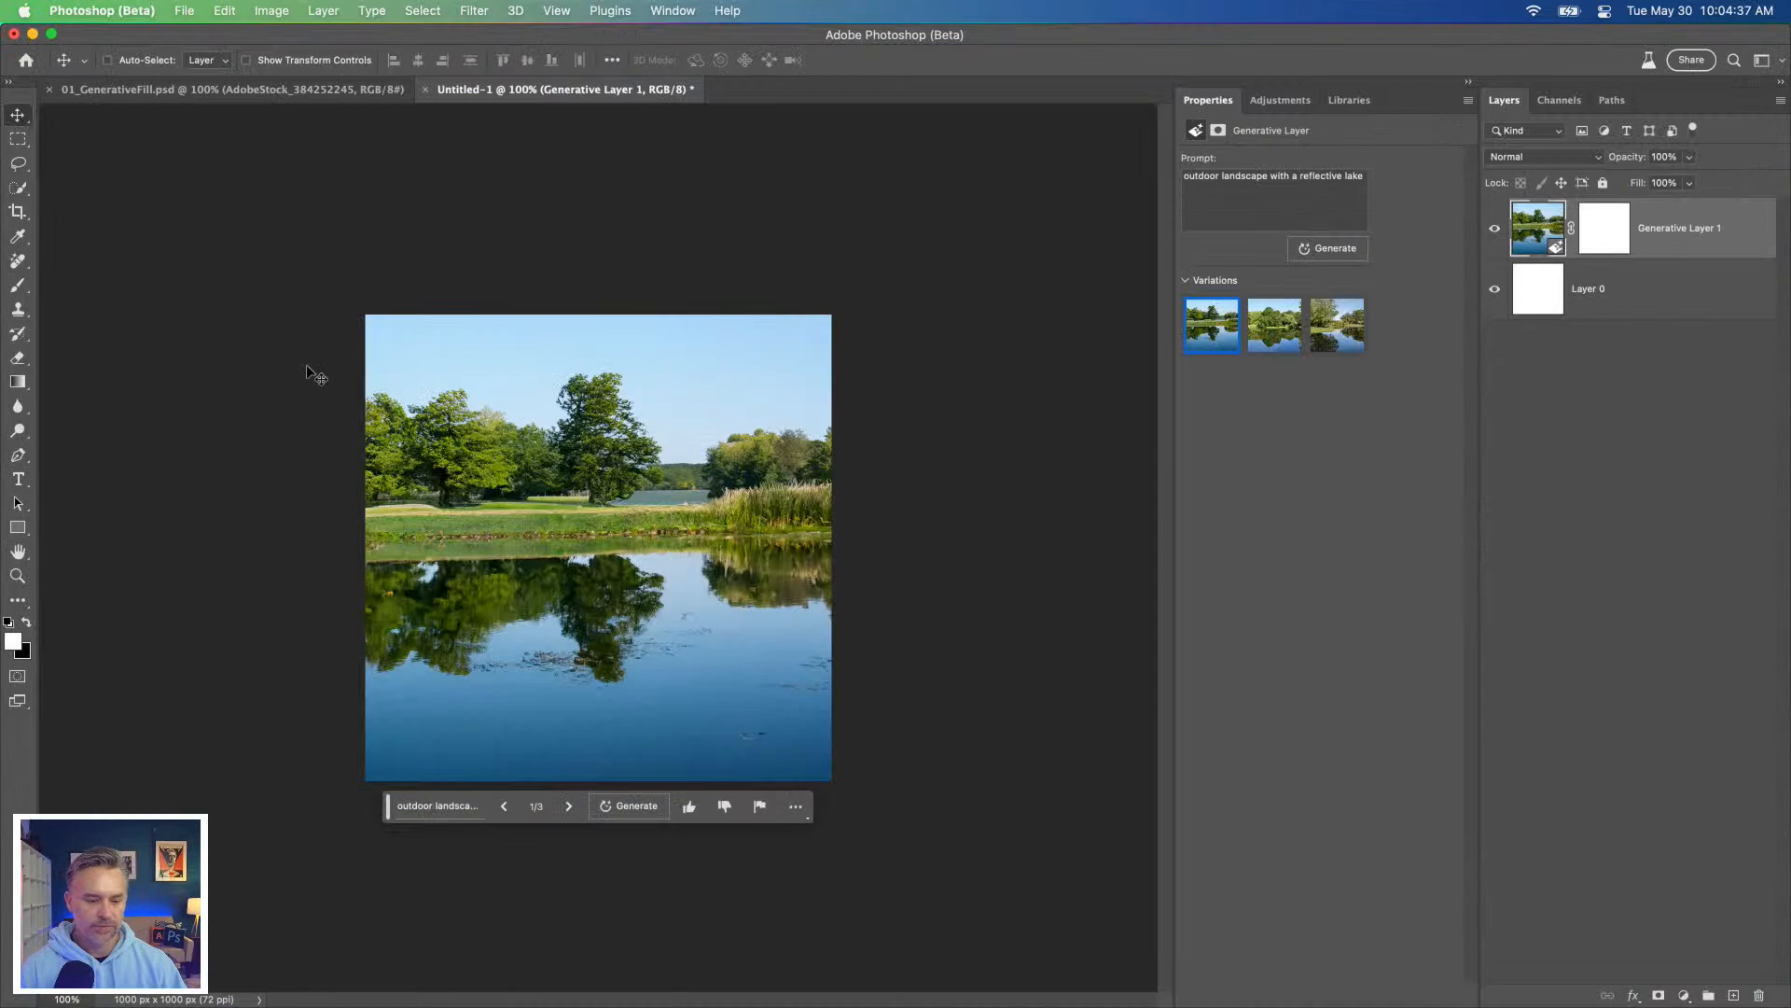
# Step: Compare the three generated lake landscape variations up close and return to the first one
pyautogui.press('super+plus')
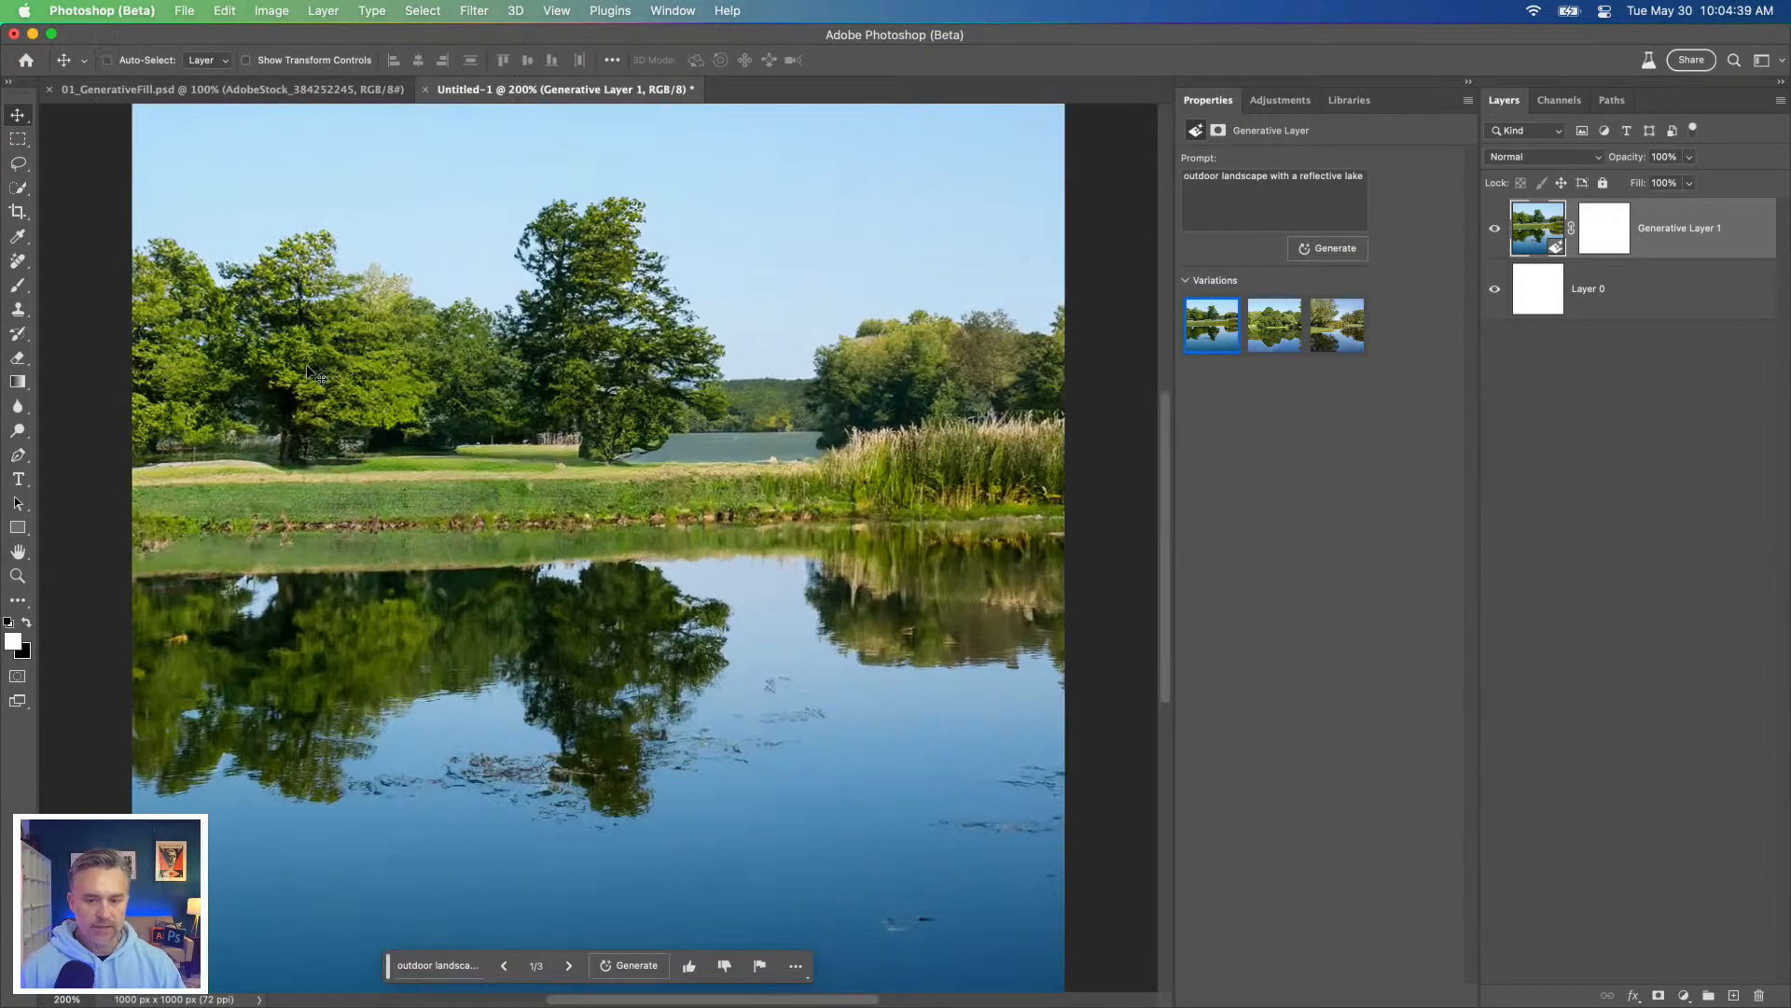
pyautogui.moveTo(1229, 10)
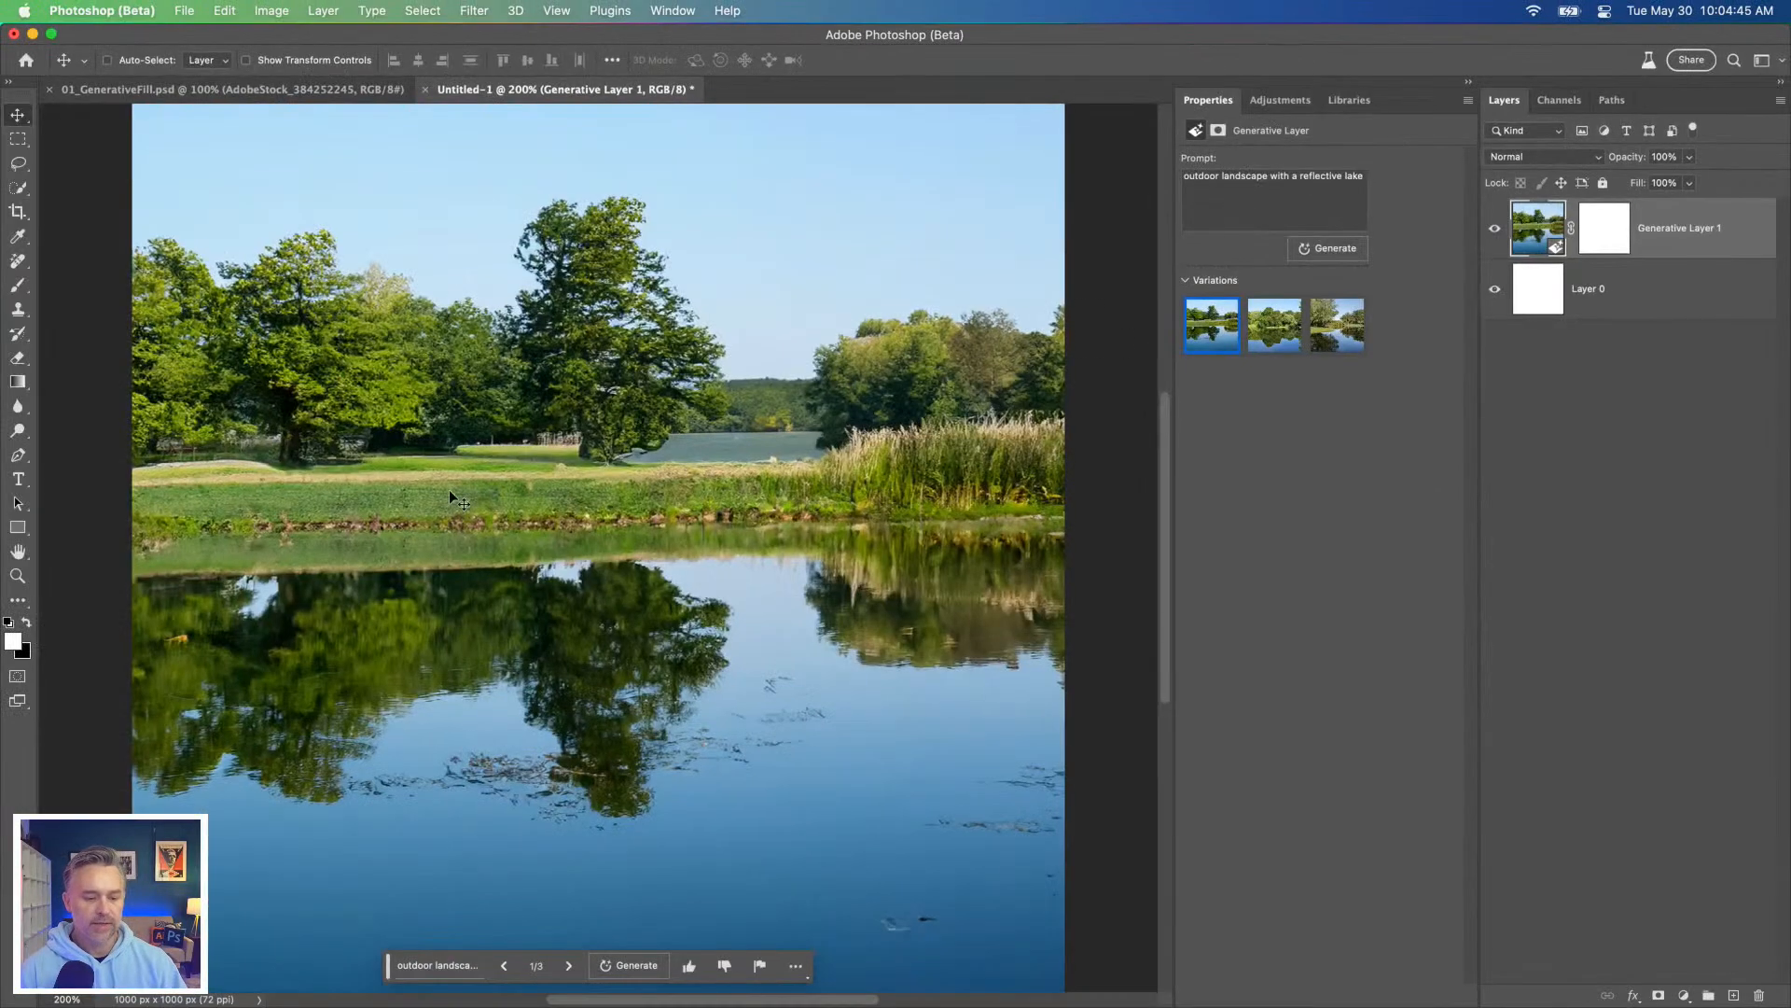
pyautogui.click(1283, 335)
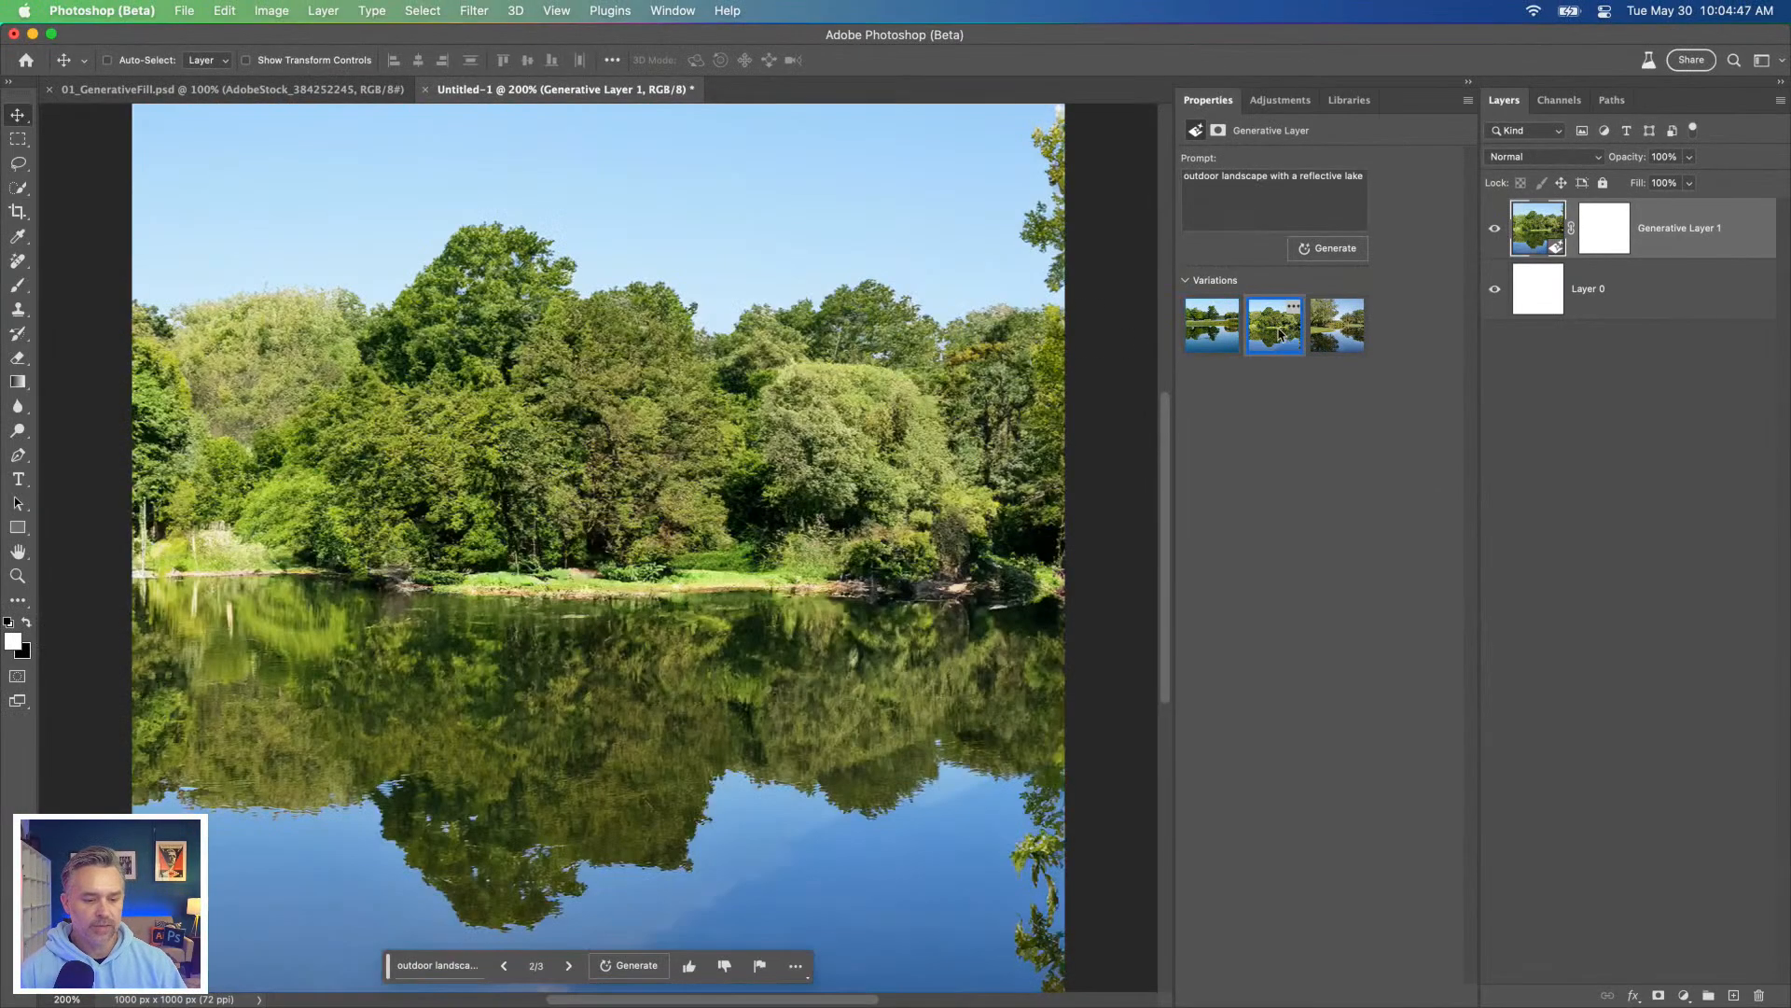
pyautogui.click(1332, 339)
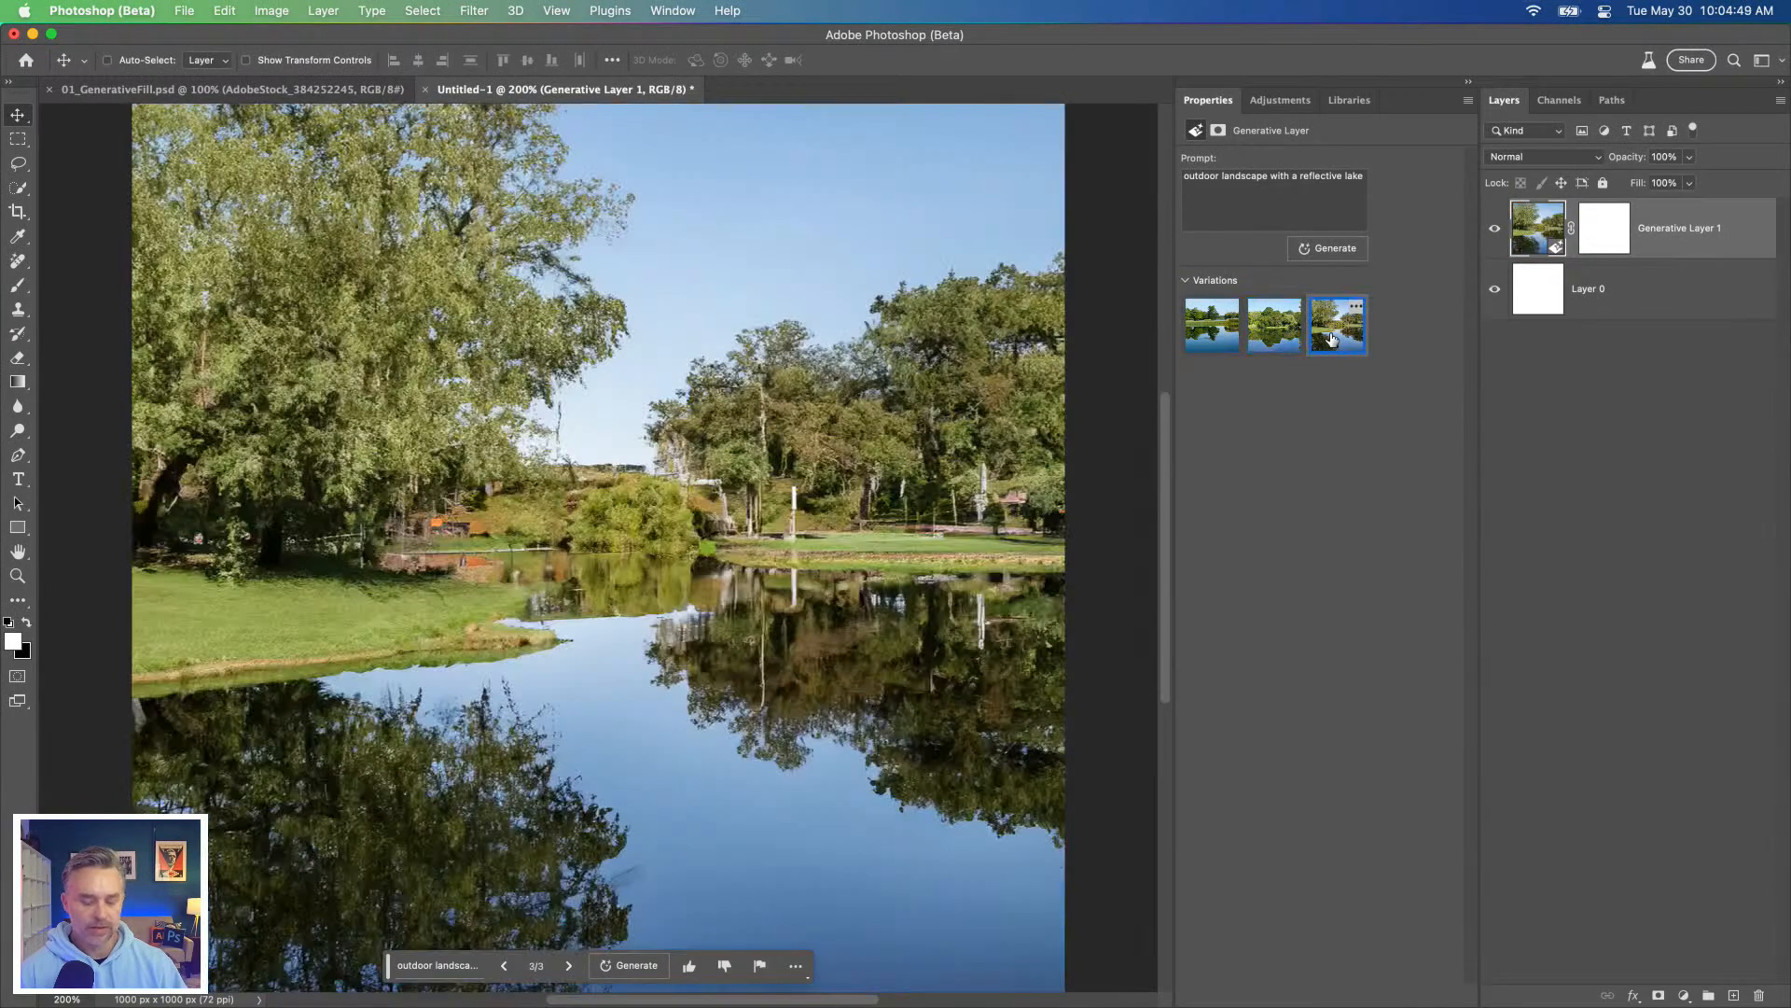
pyautogui.click(1284, 336)
pyautogui.click(1191, 334)
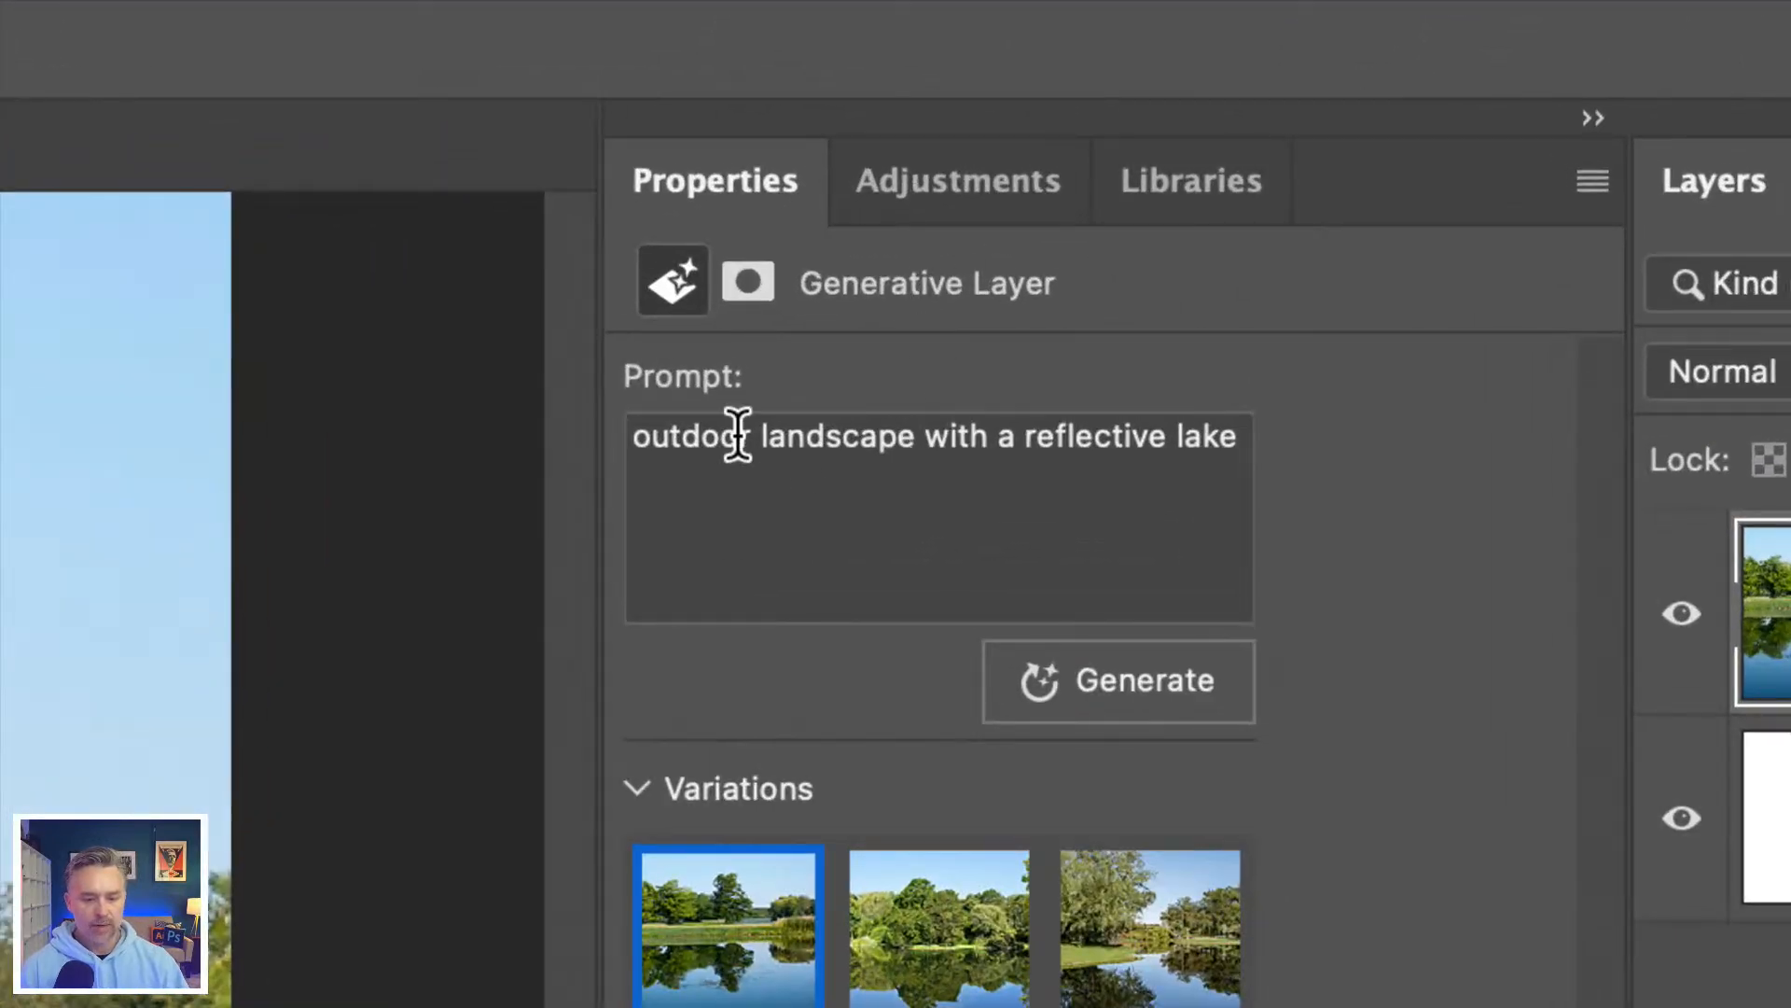
# Step: Change the generative layer's prompt to "outdoor mountain landscape with a reflective lake" and generate new variations
pyautogui.click(737, 434)
pyautogui.click(747, 438)
pyautogui.write('mountain')
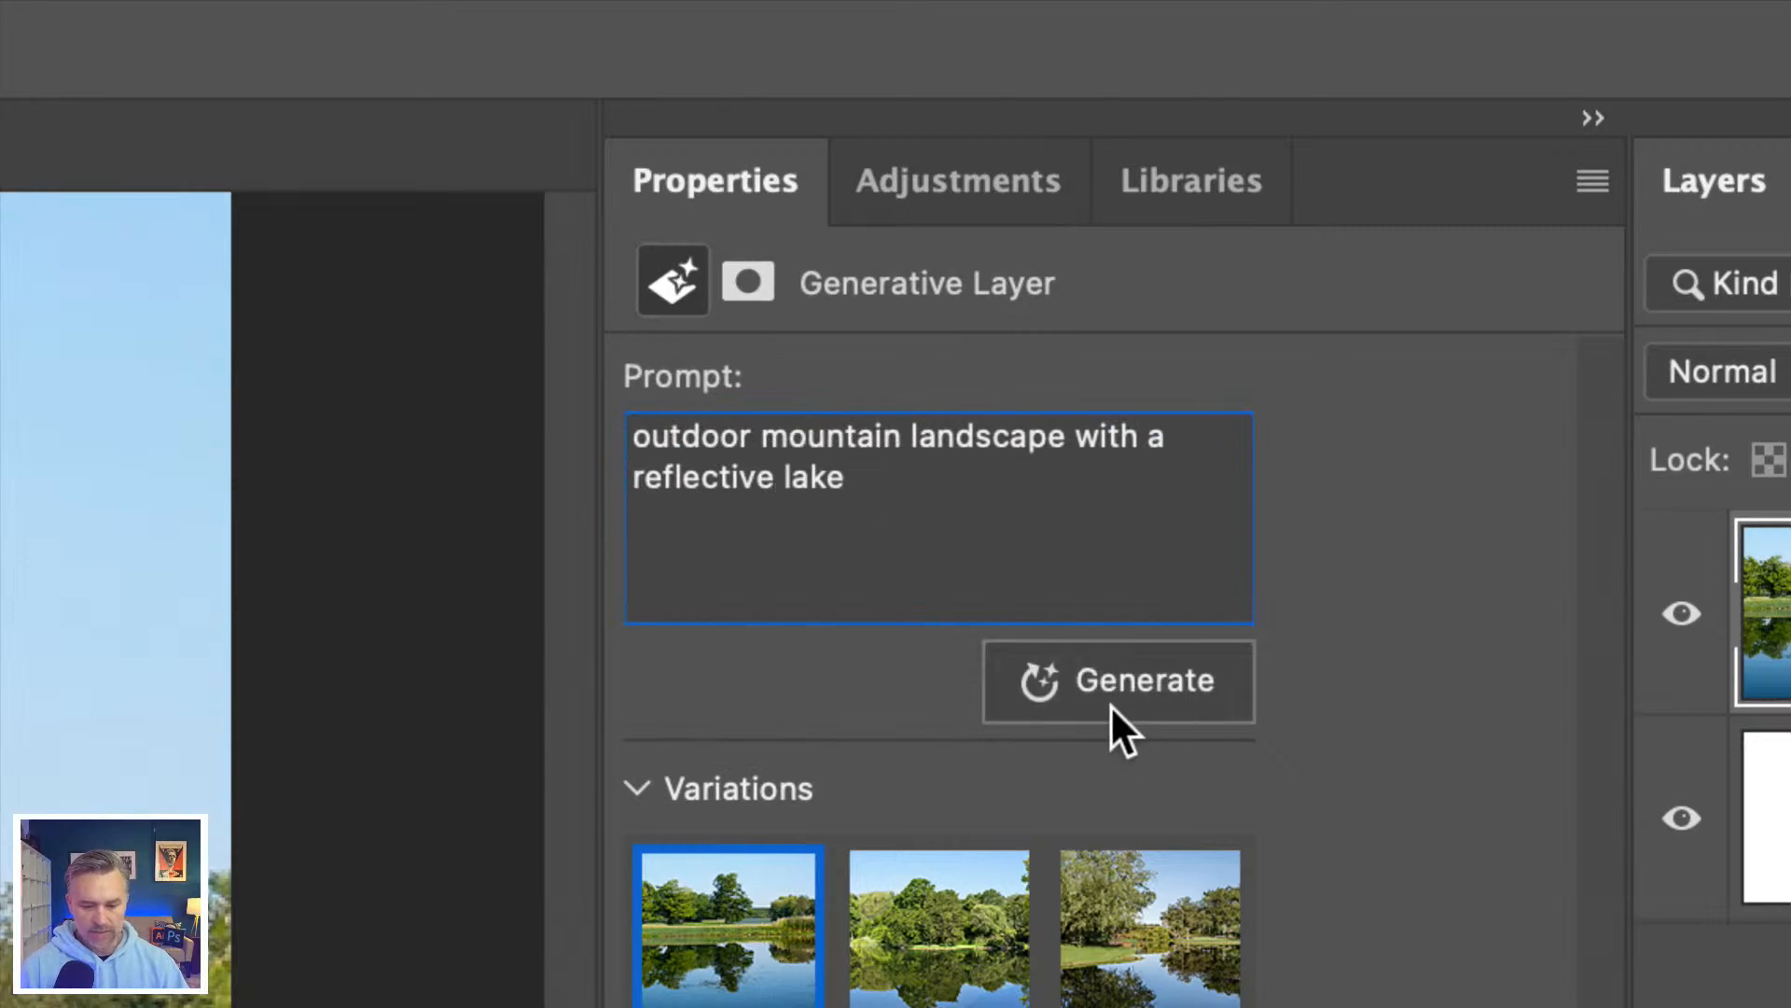
pyautogui.click(1064, 699)
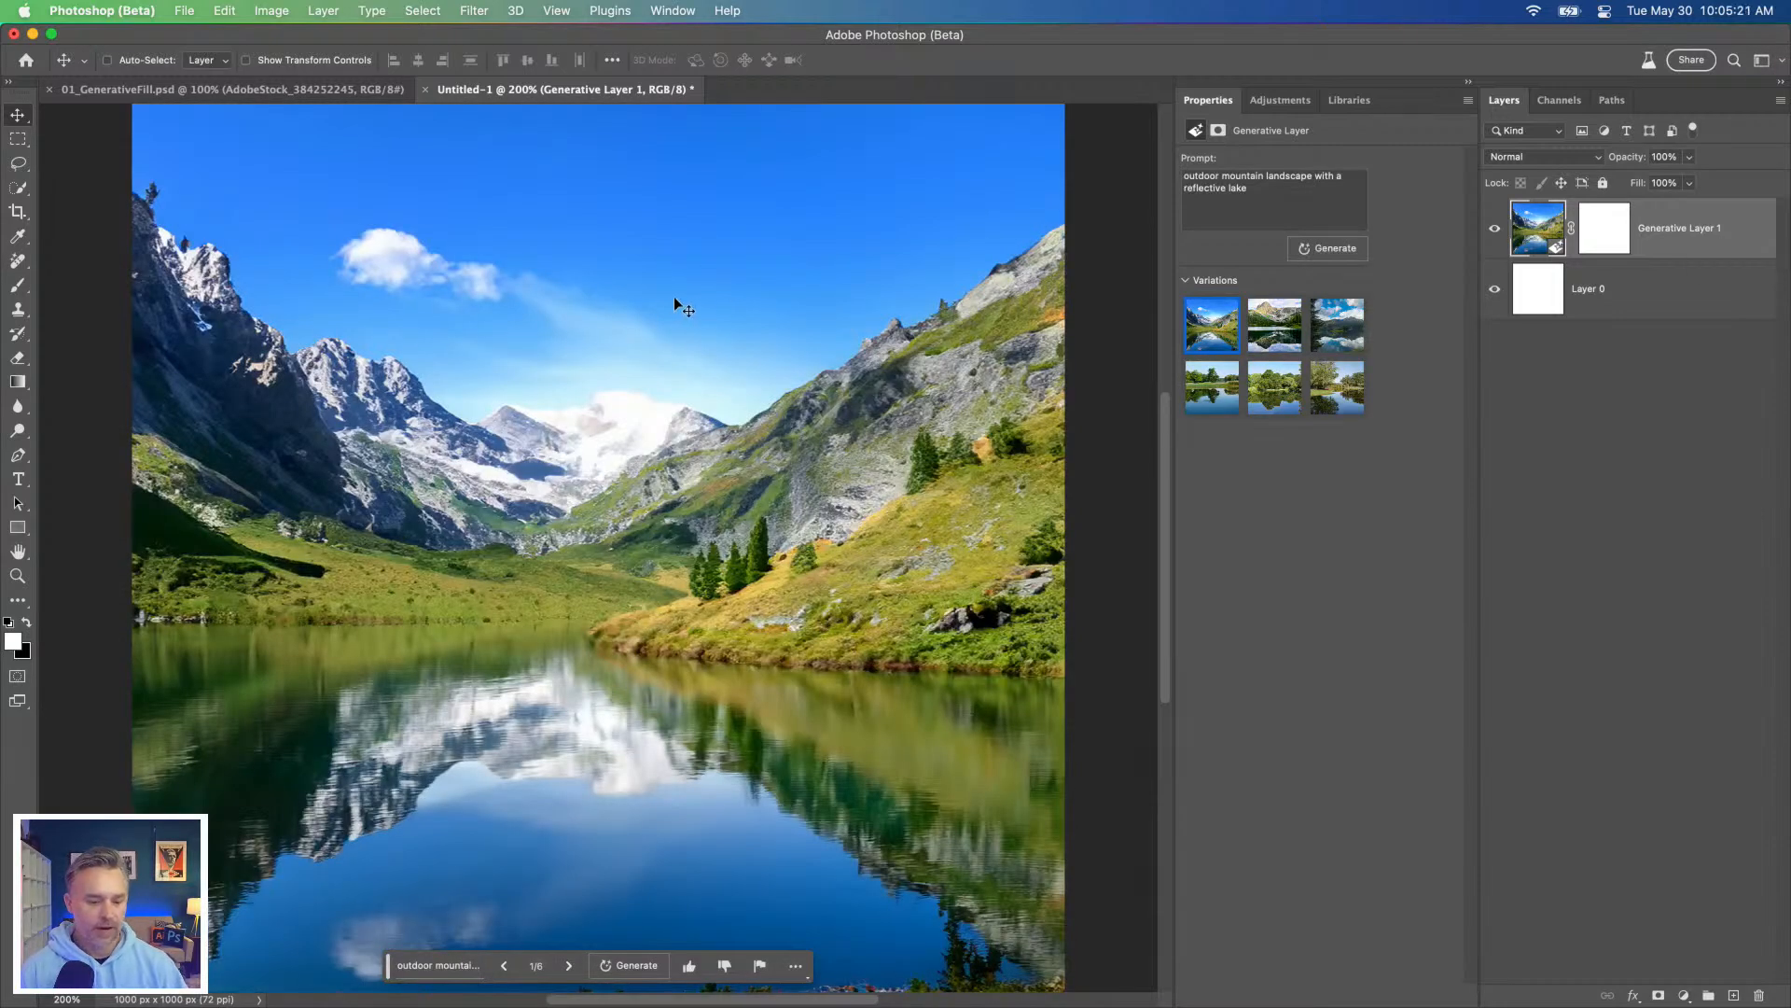
# Step: Compare the mountain result with the 01_GenerativeFill.psd photo and its second variation, ending on the first variation
pyautogui.click(141, 90)
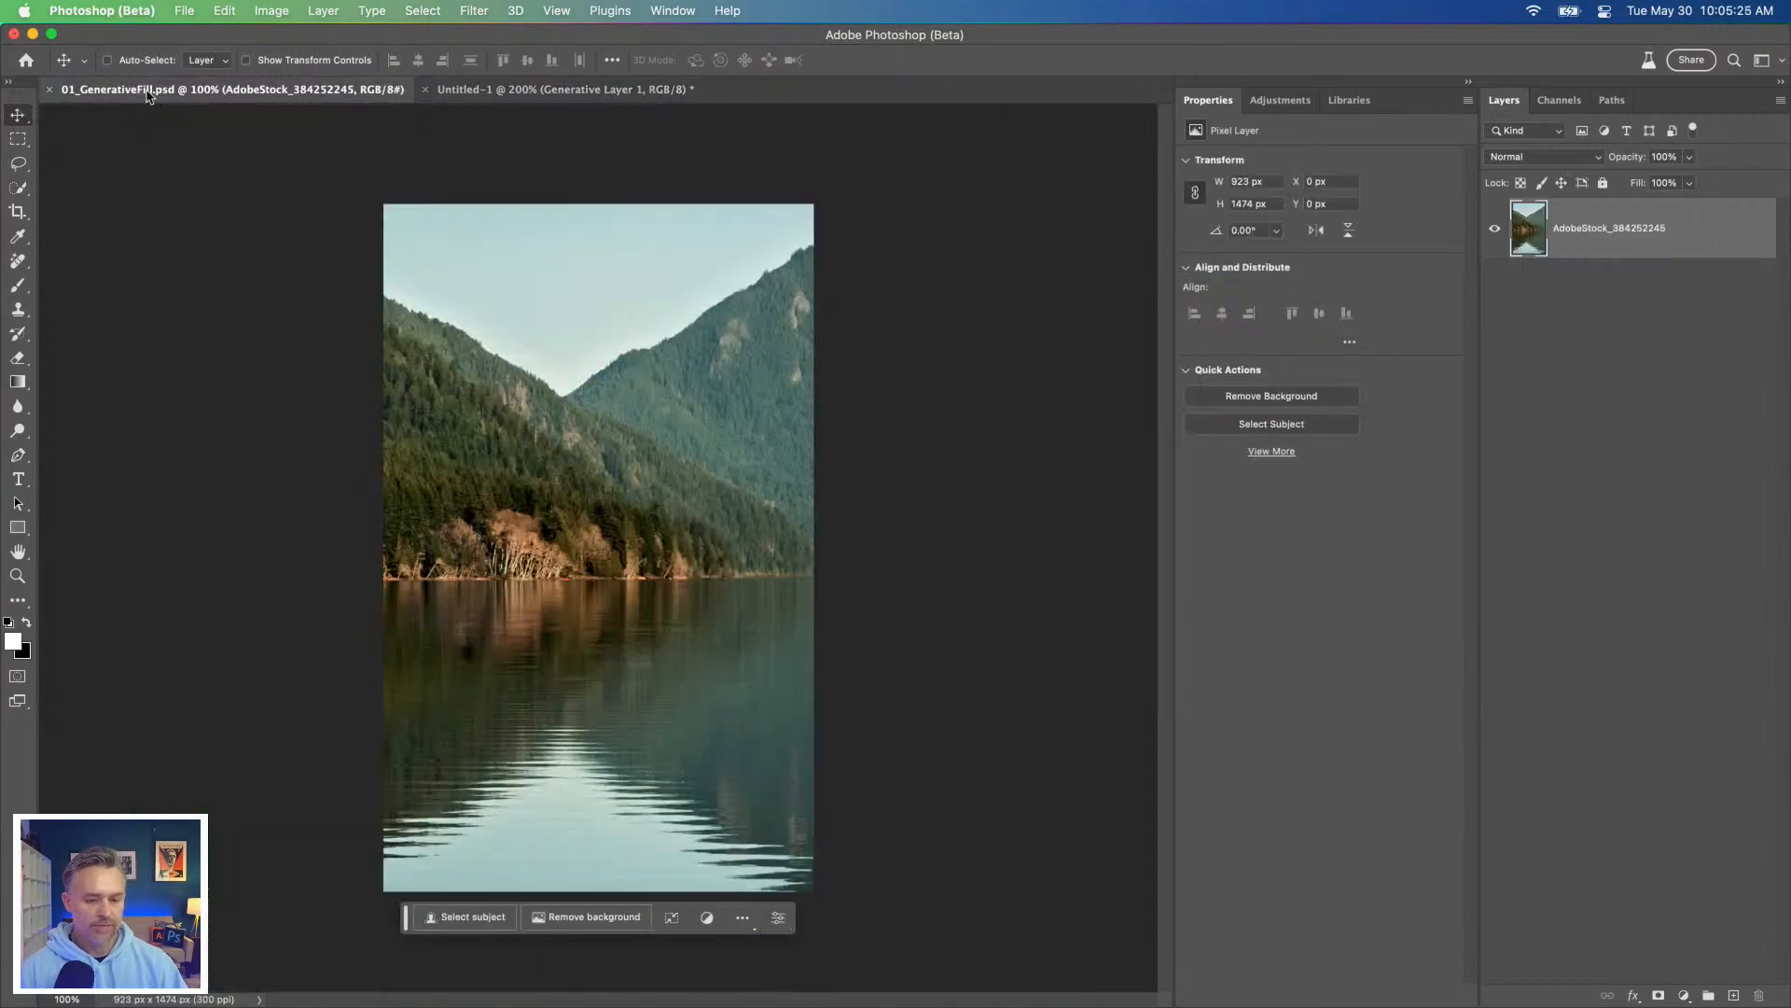
pyautogui.click(473, 91)
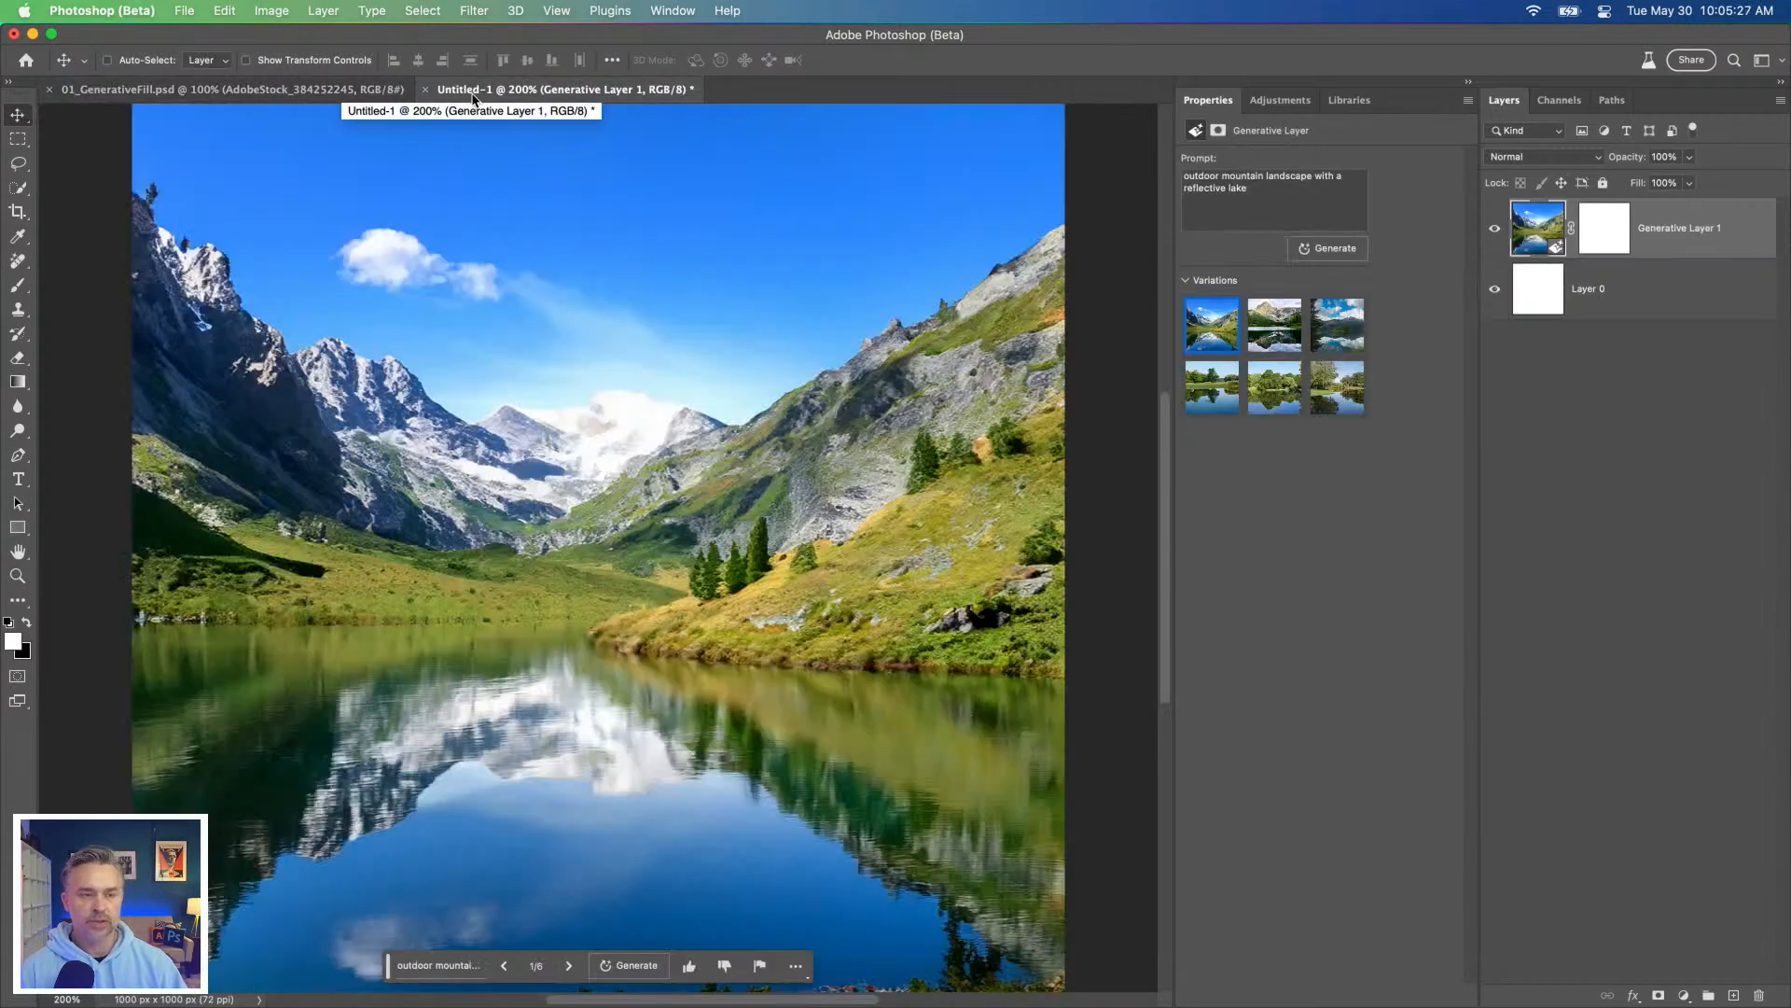
pyautogui.click(1275, 332)
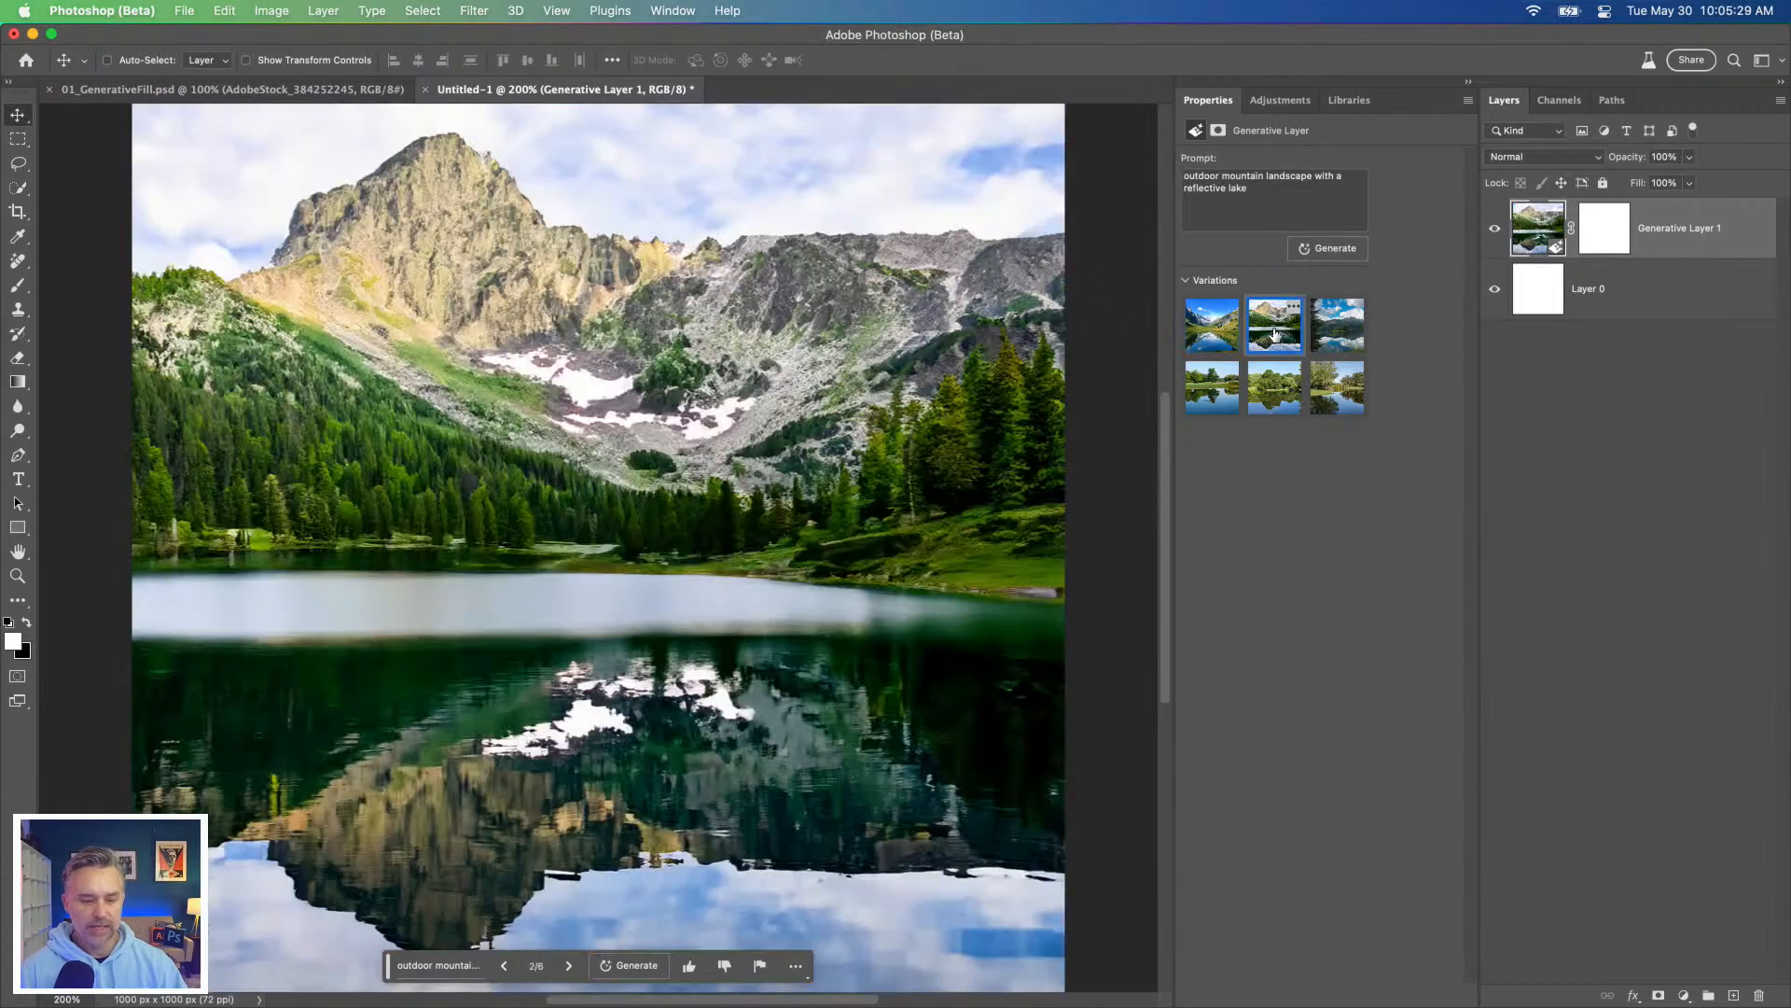
pyautogui.click(1220, 334)
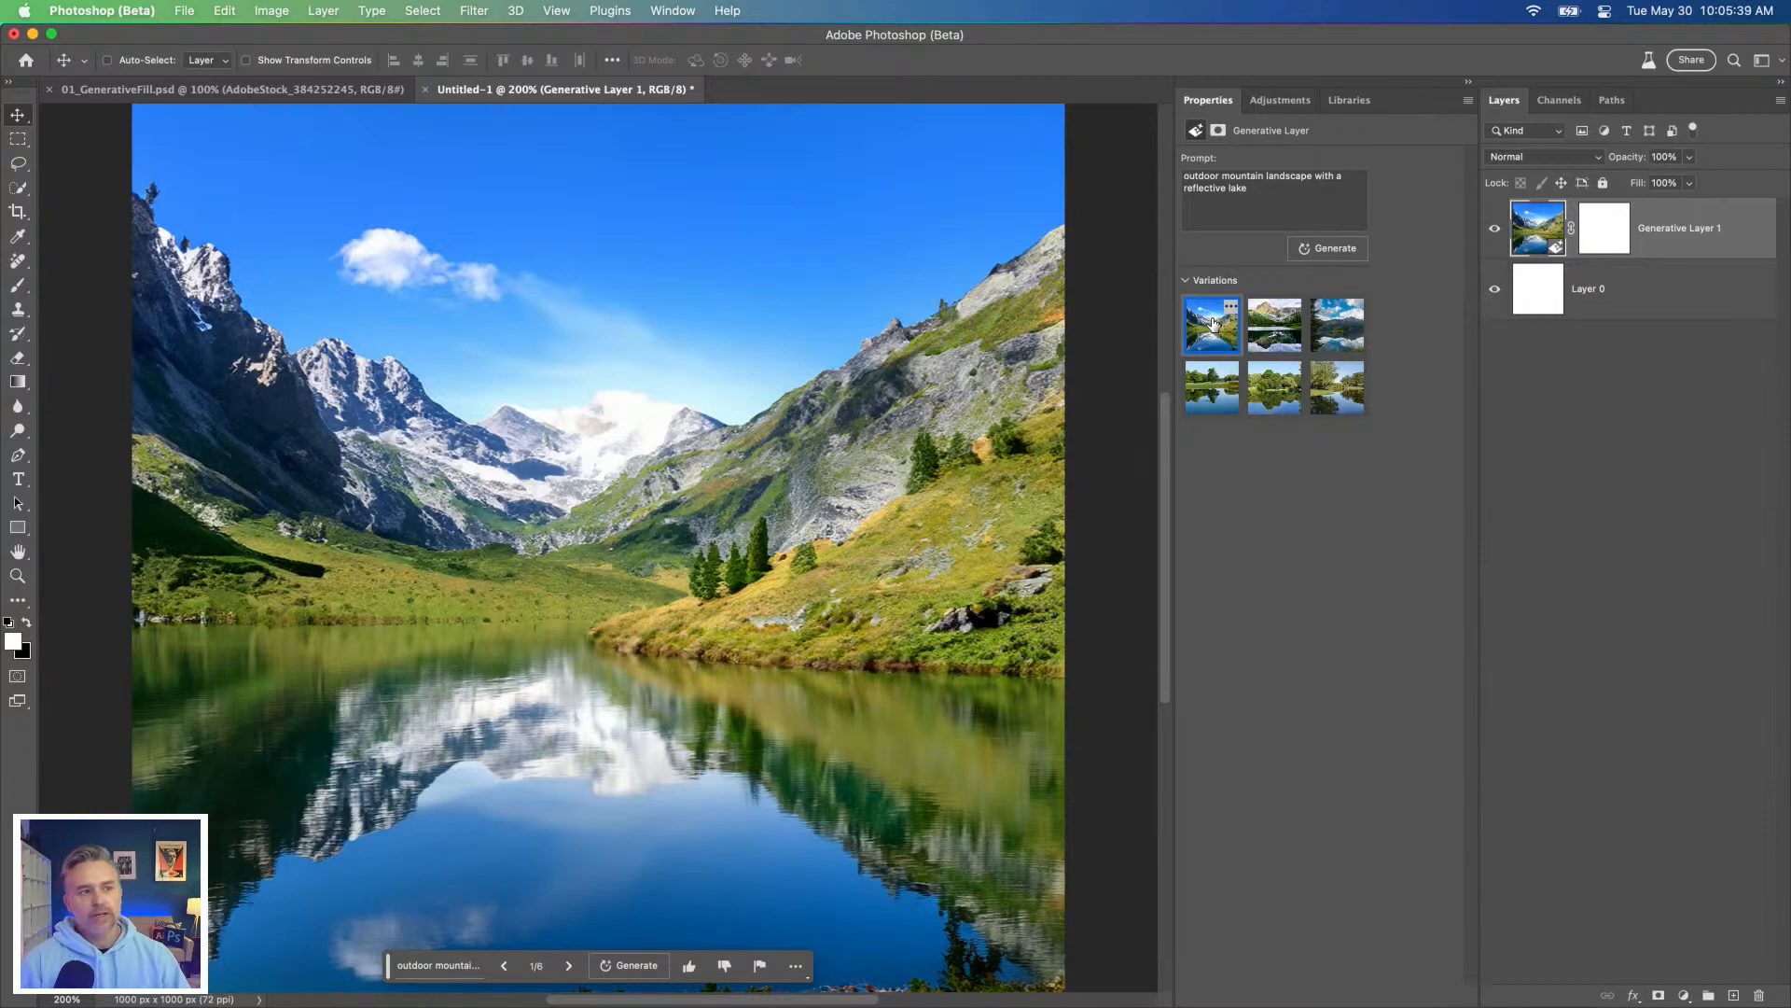
# Step: Switch to Adobe Firefly (Beta) in Chrome and open Text to image from its home page
pyautogui.moveTo(200, 985)
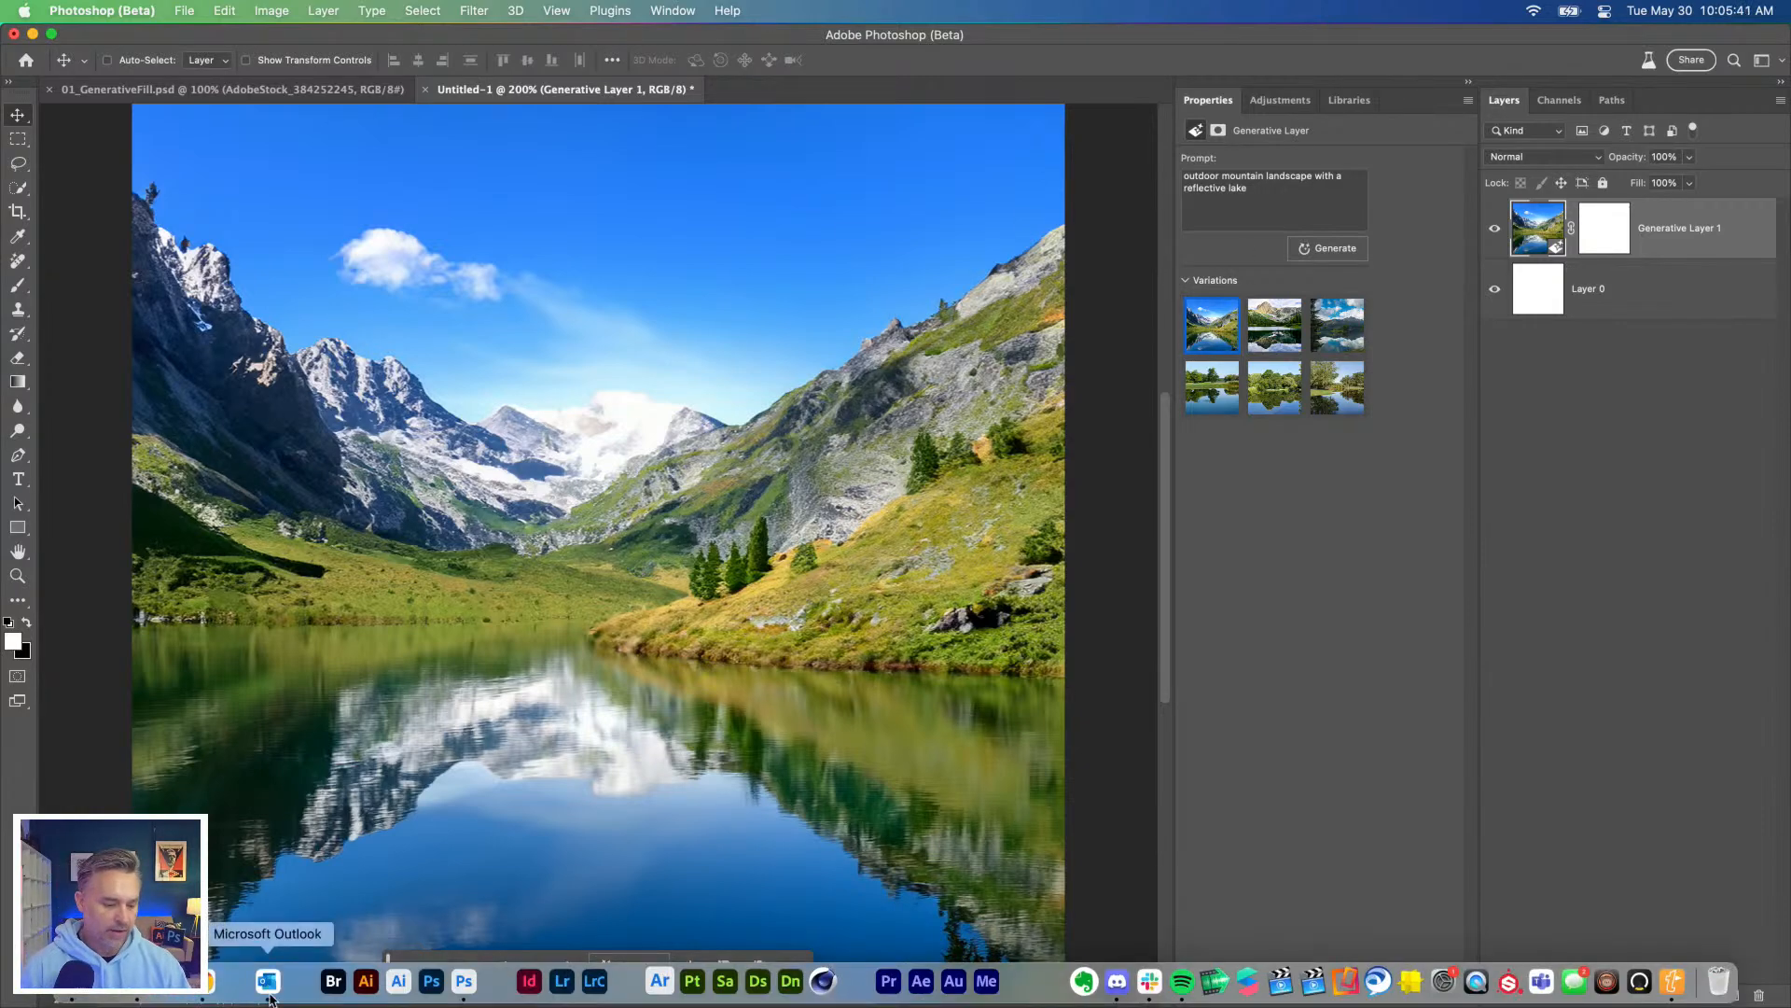
pyautogui.click(199, 992)
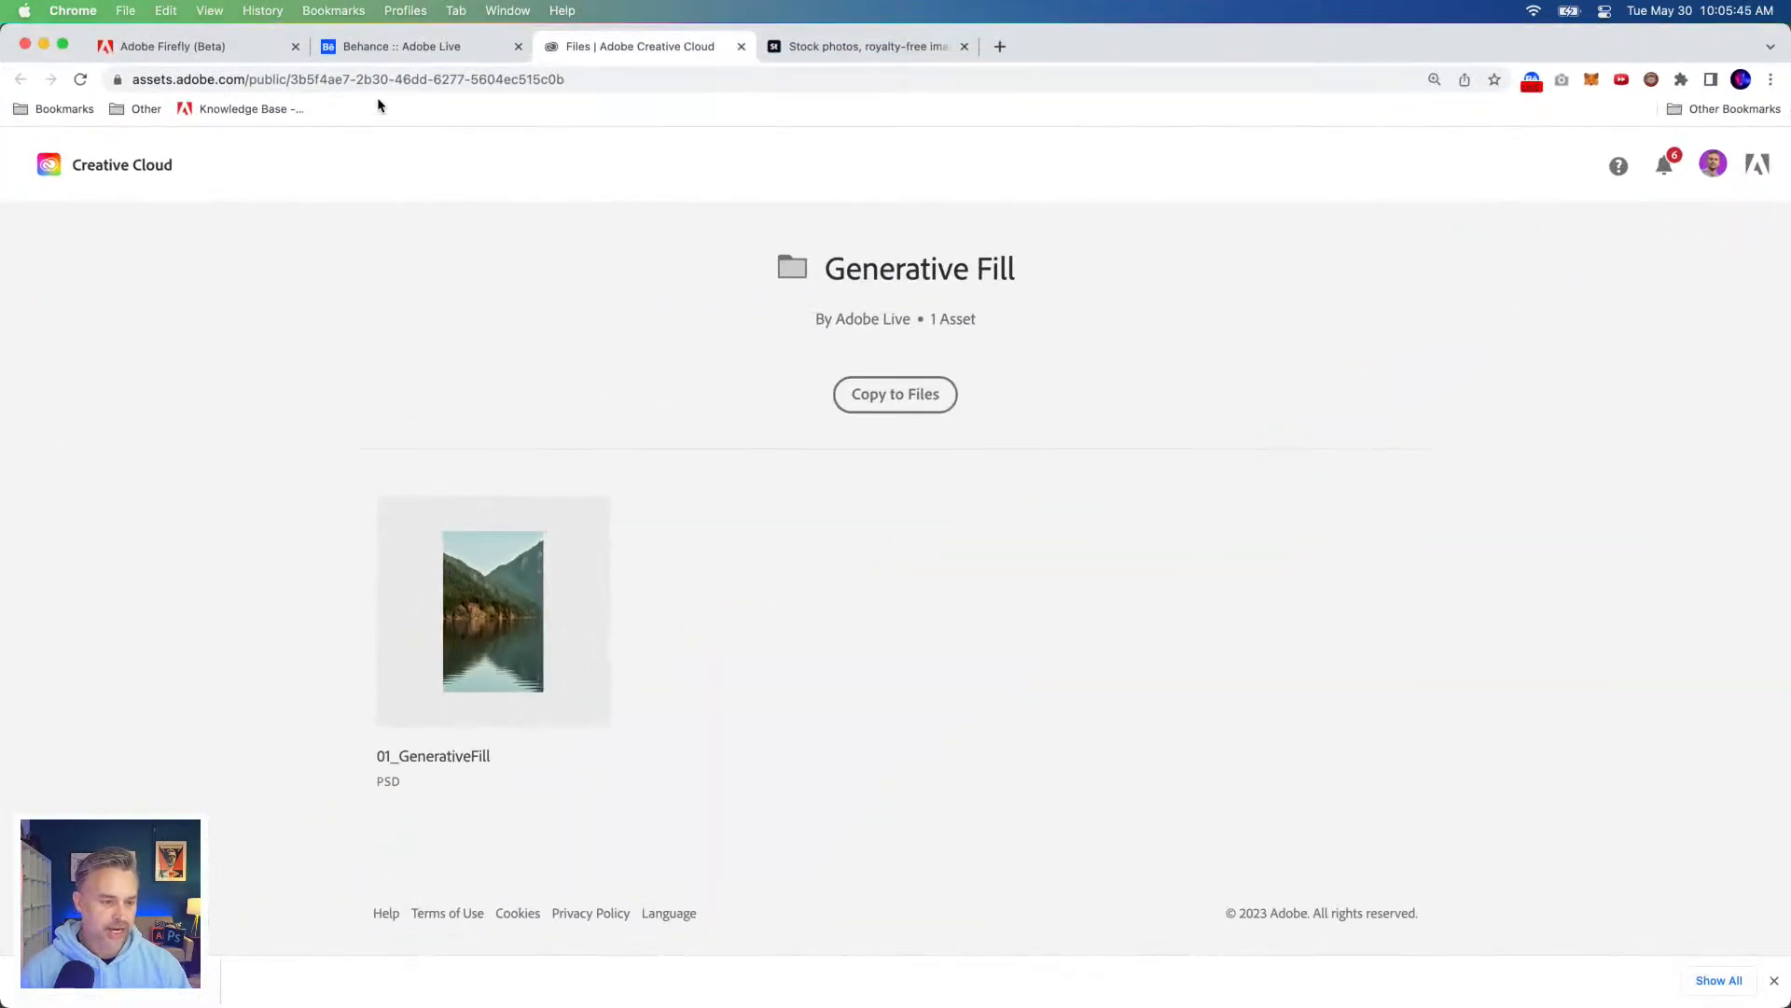
pyautogui.click(130, 58)
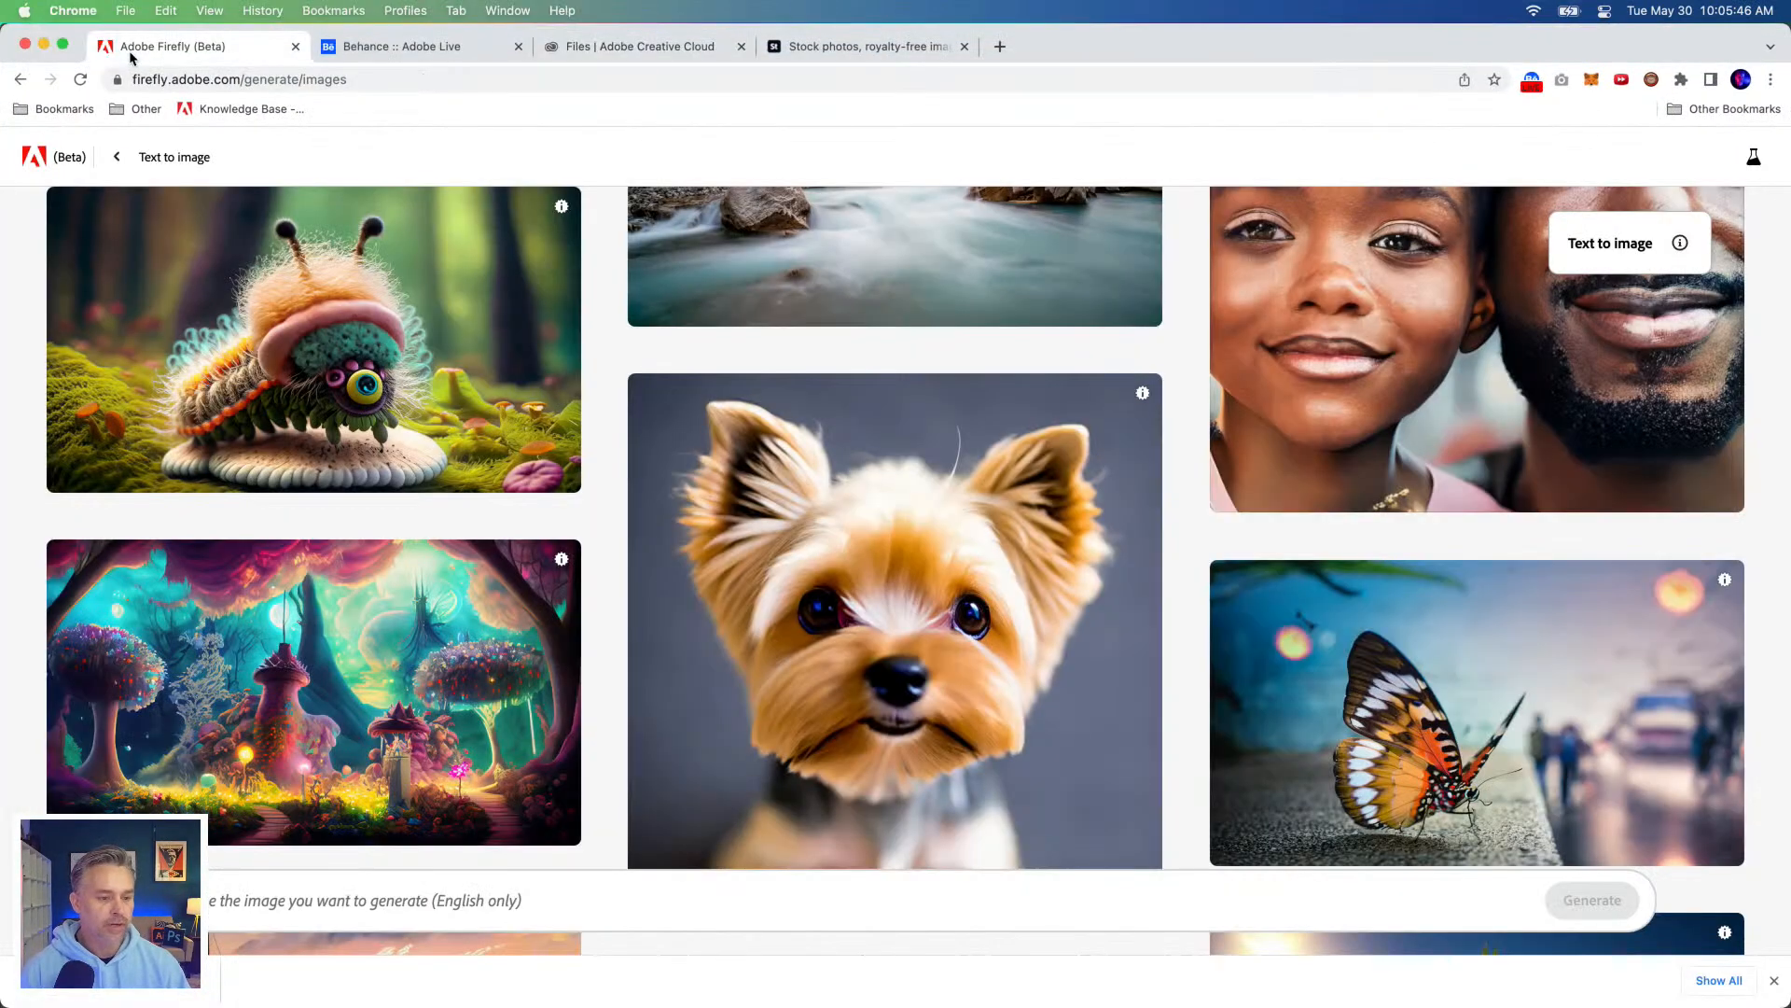
pyautogui.click(115, 161)
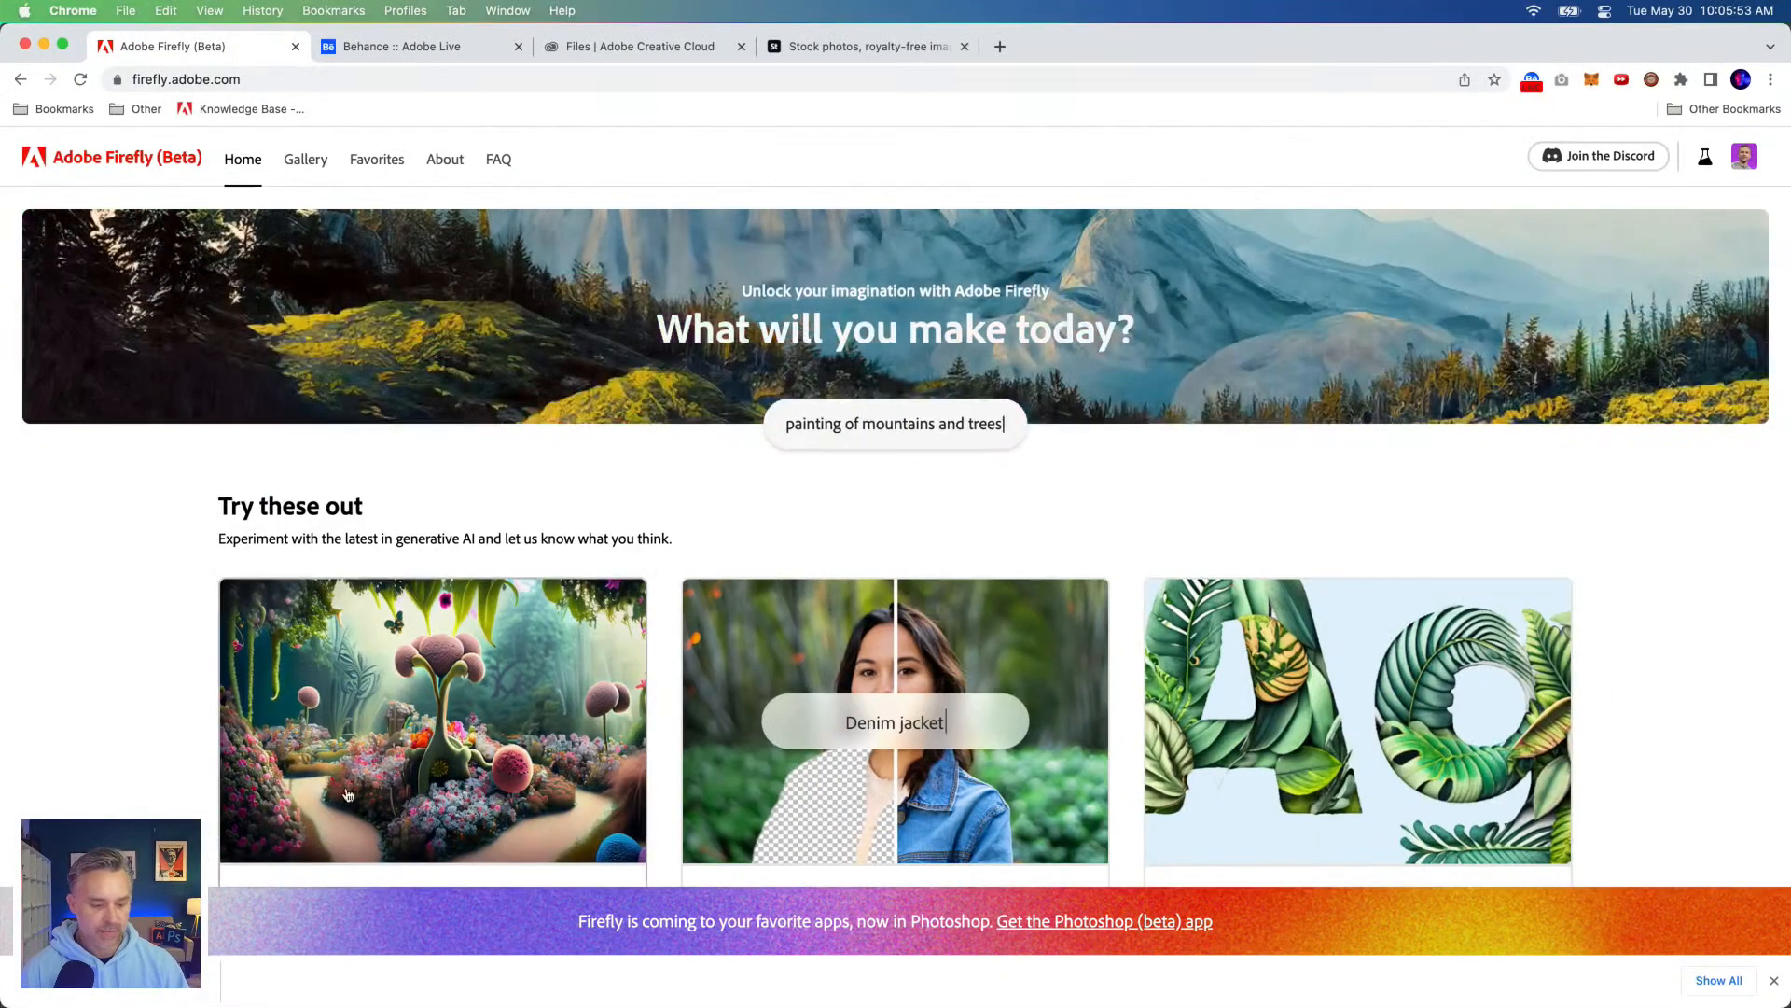
pyautogui.scroll(-2, 348, 709)
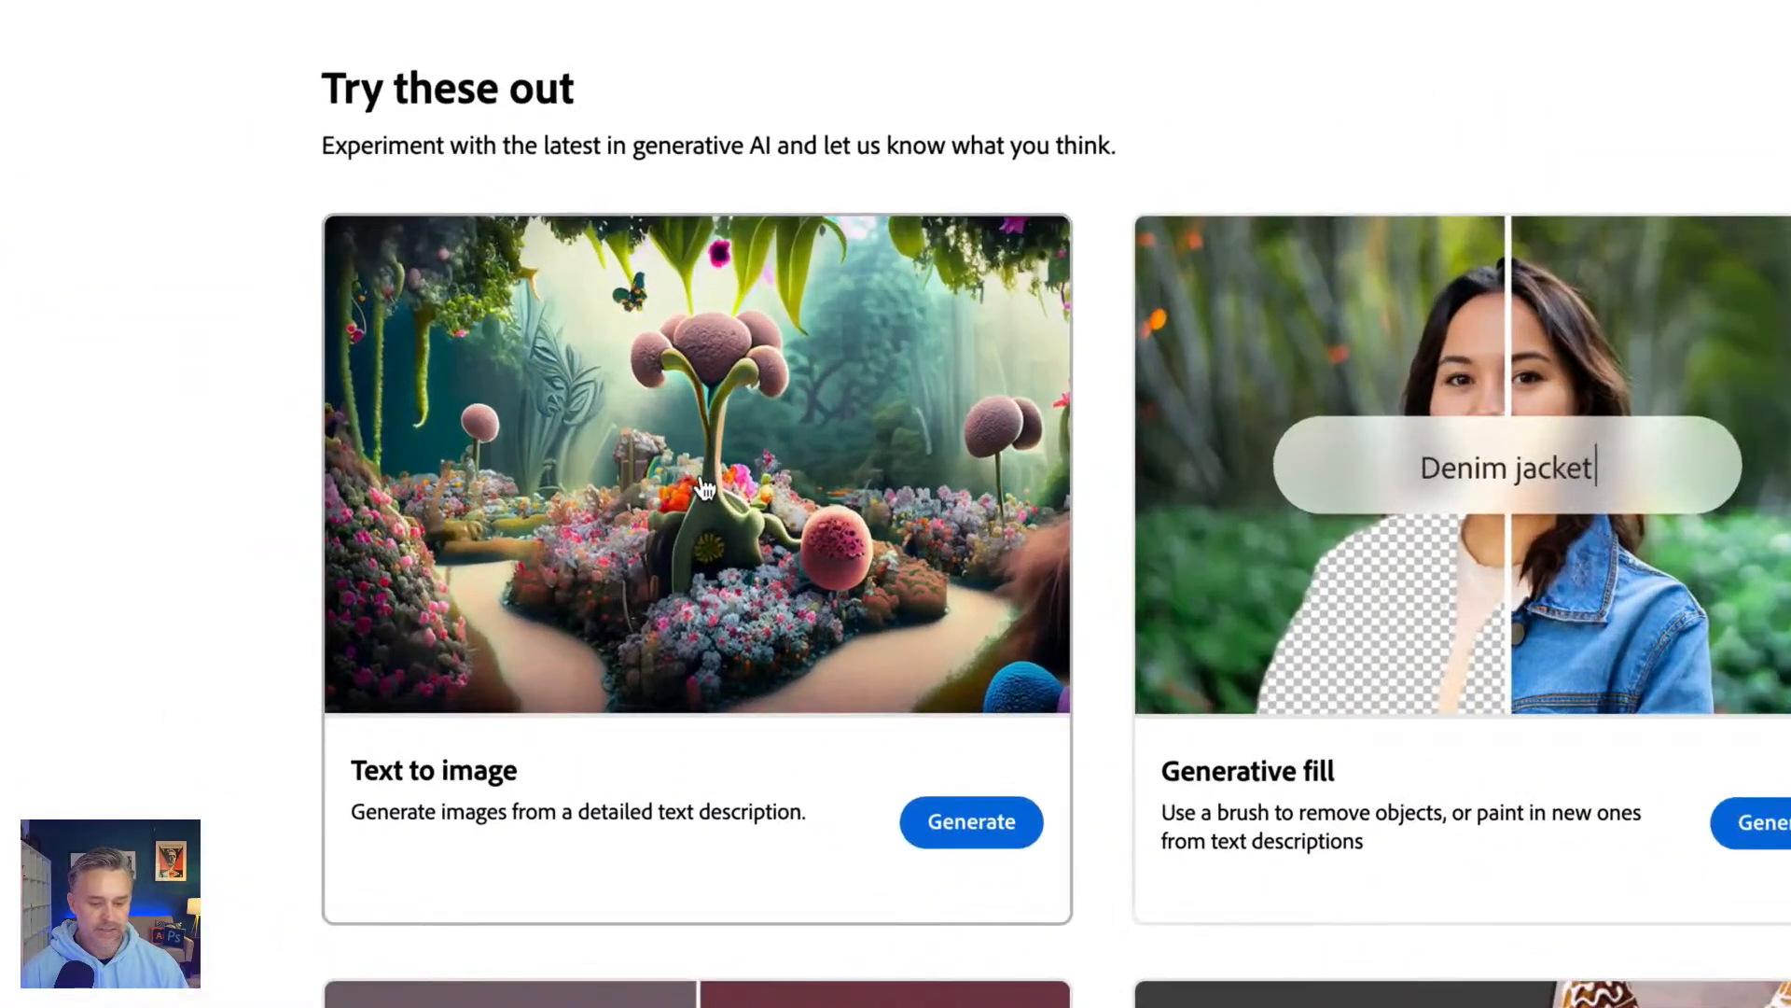
pyautogui.click(437, 594)
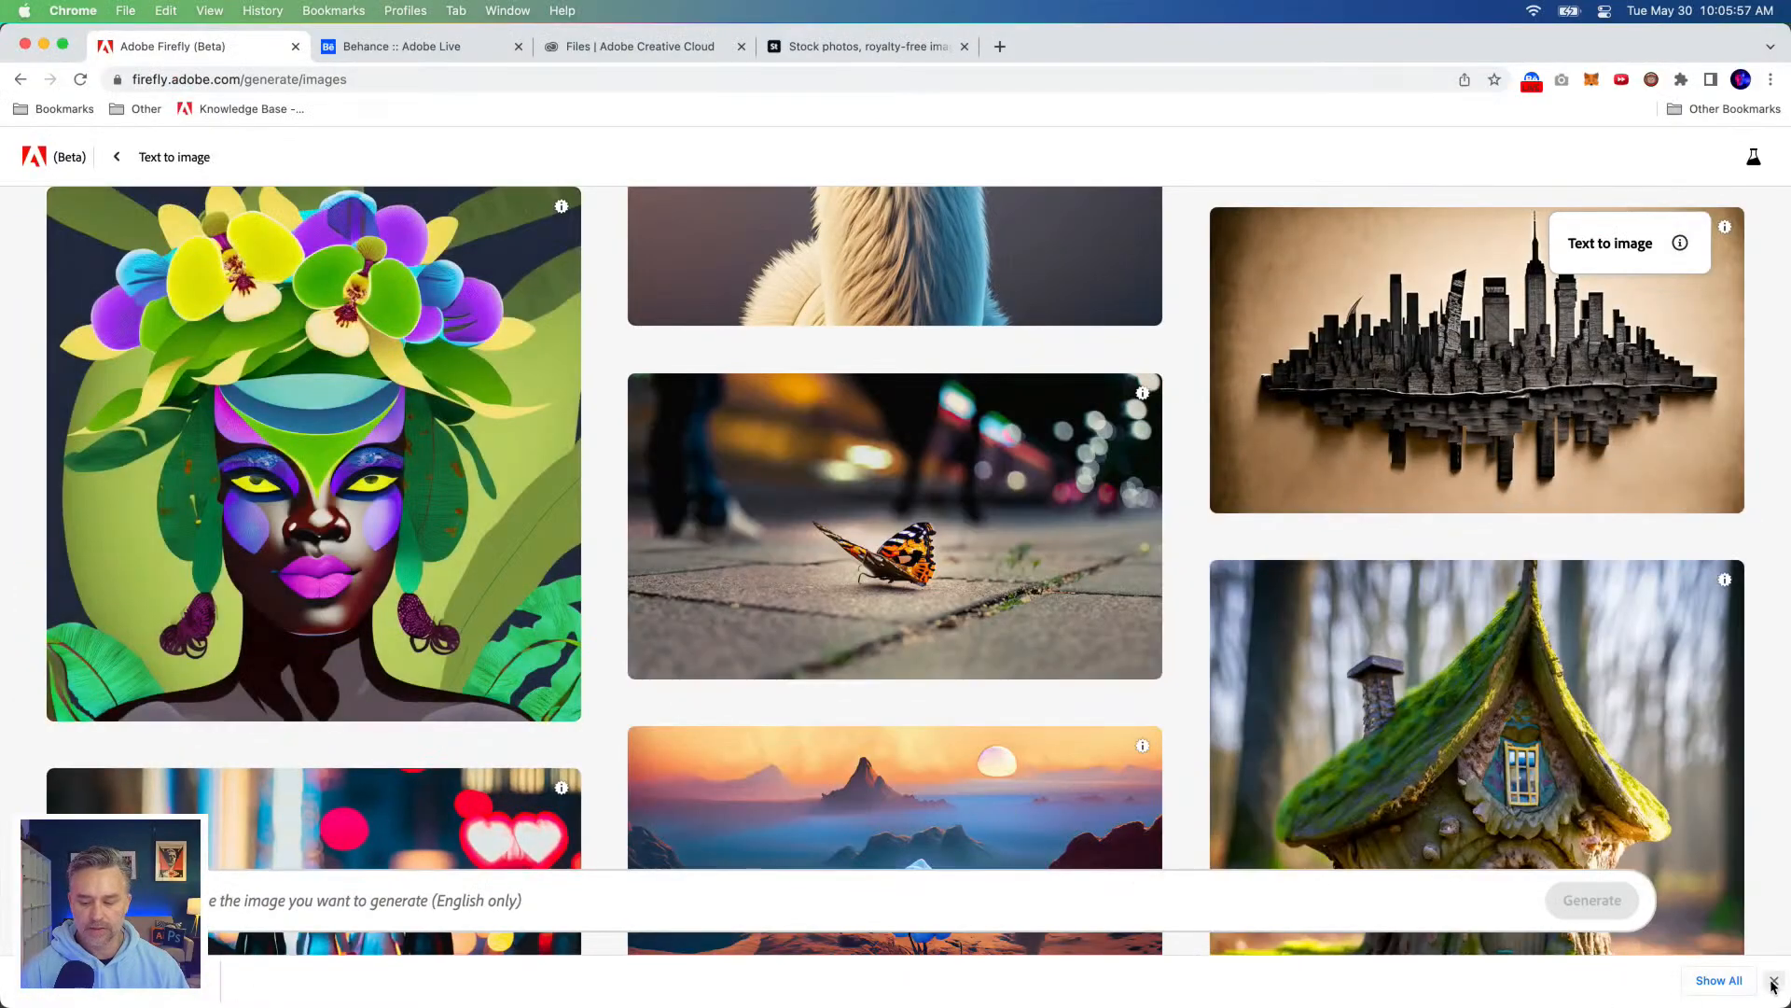
# Step: Reuse the Photoshop prompt "outdoor mountain landscape with a reflective lake" to generate images in Firefly, with the content type set to Photo
pyautogui.moveTo(359, 989)
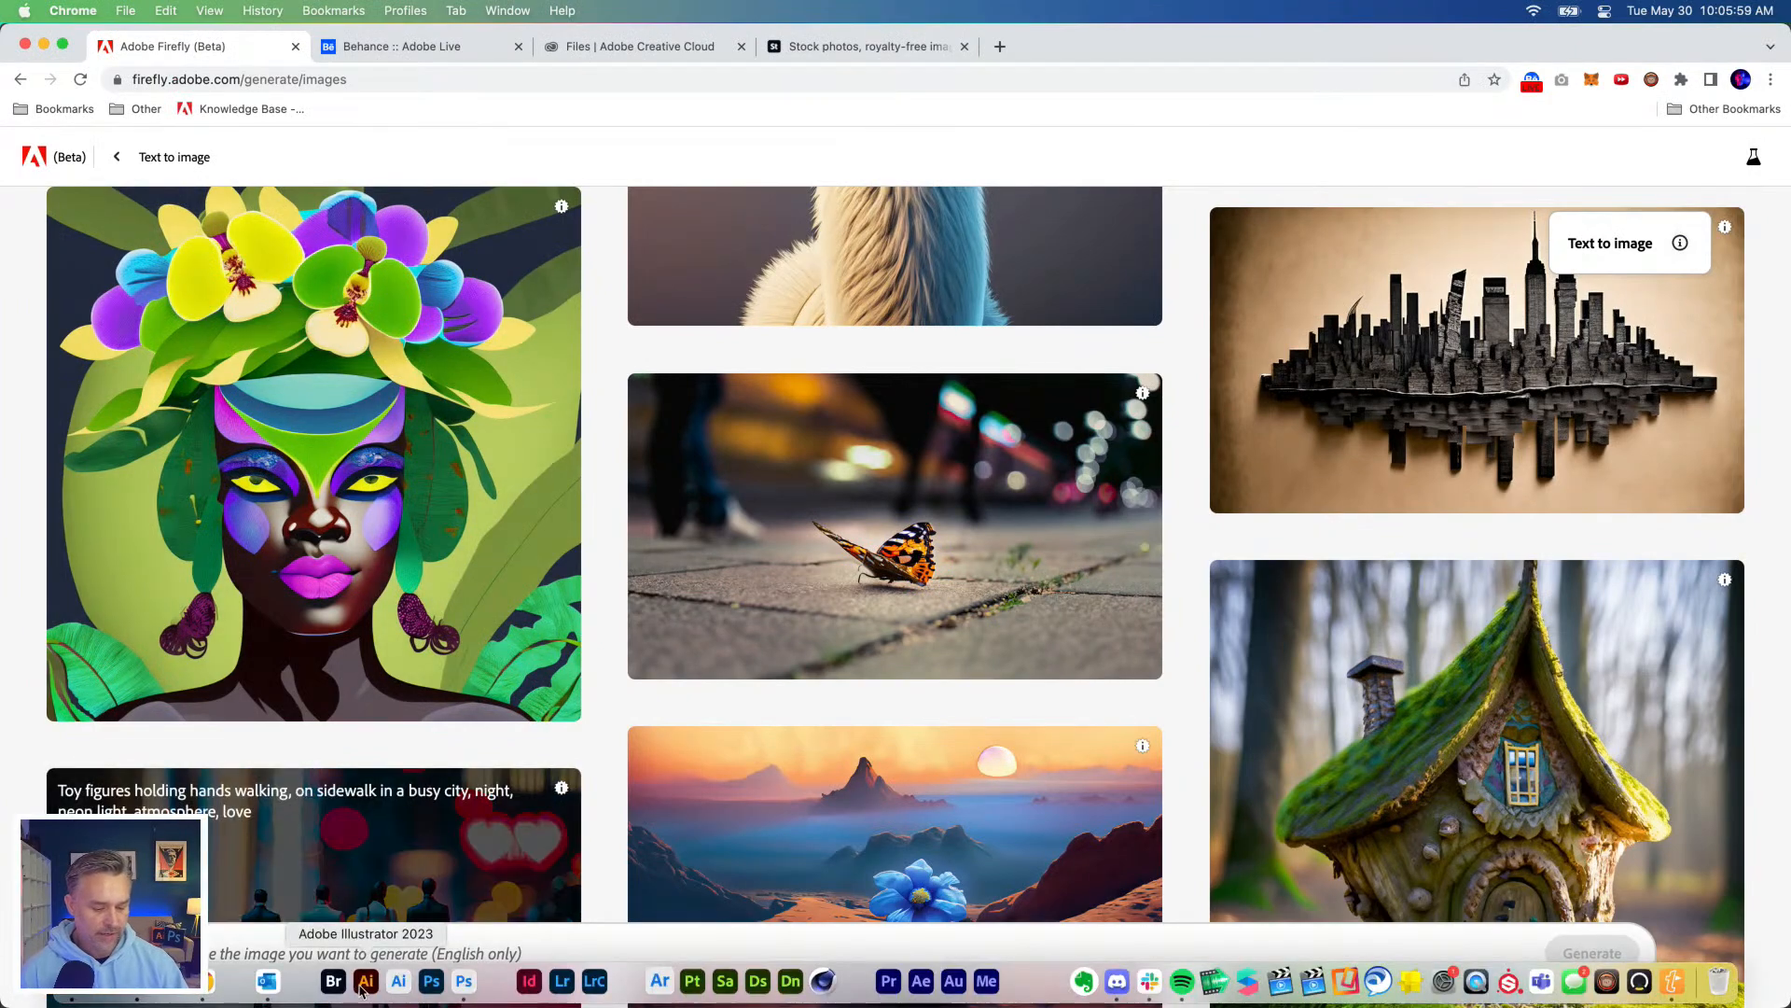
pyautogui.click(464, 980)
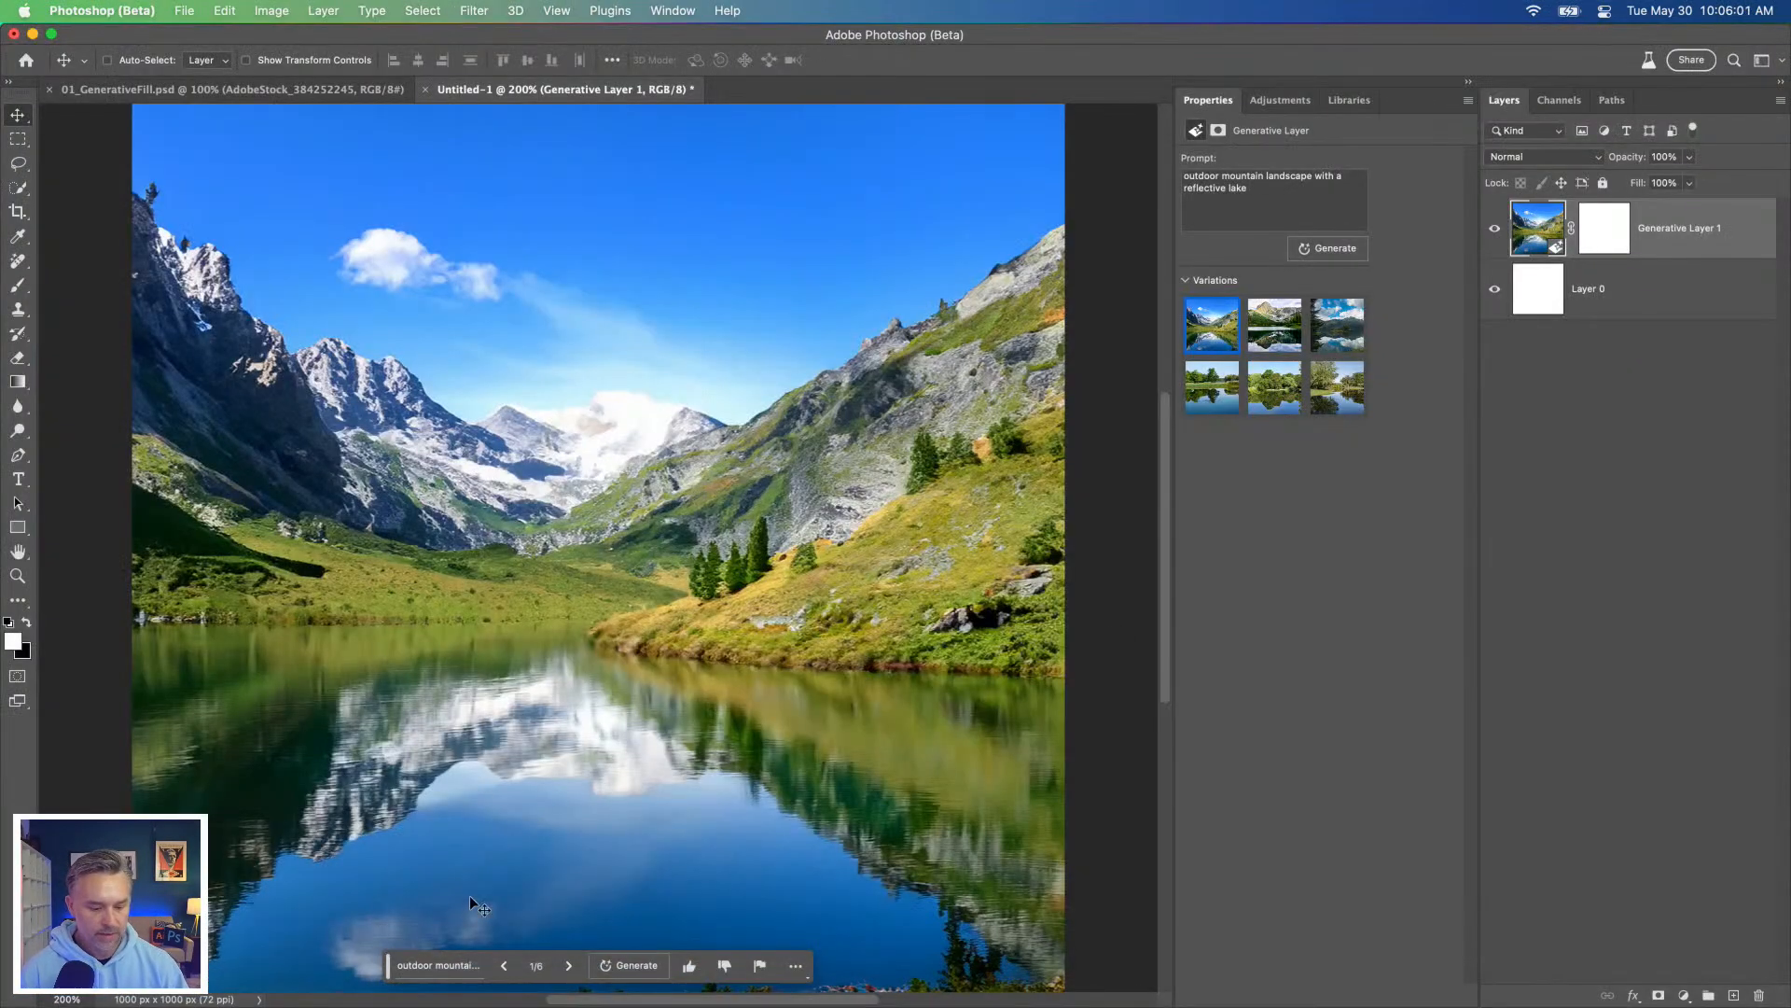
pyautogui.tripleClick(1292, 185)
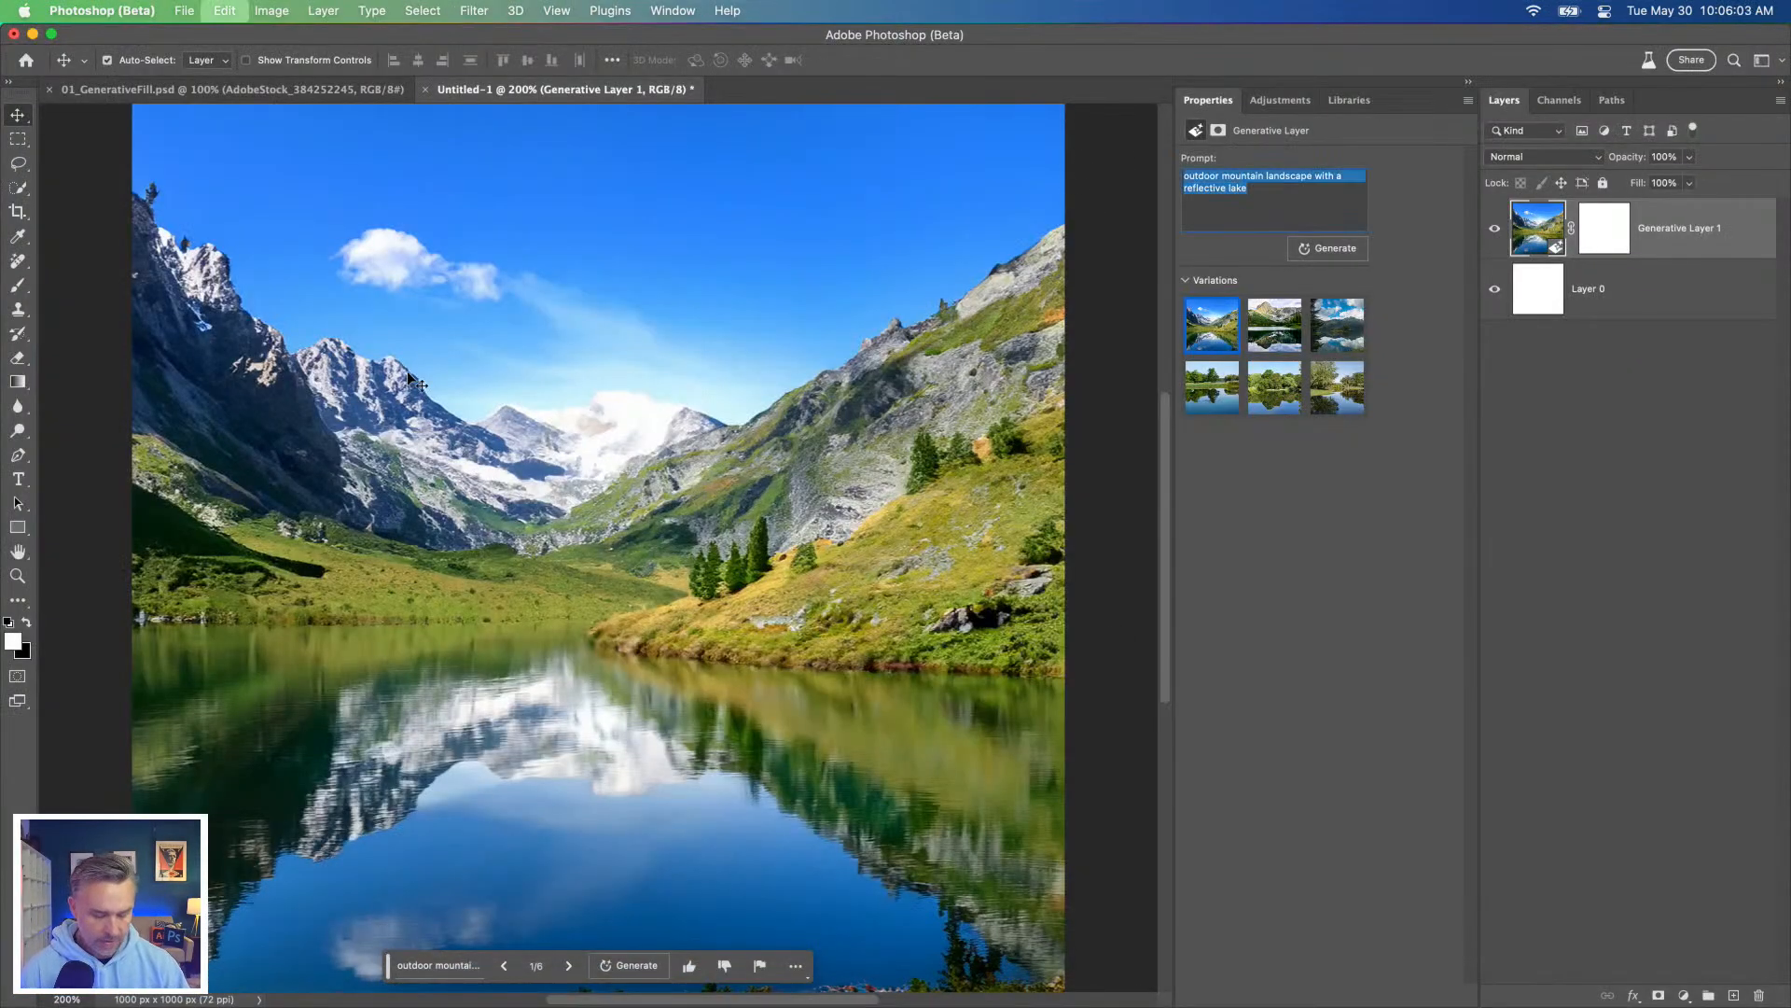
pyautogui.moveTo(248, 1001)
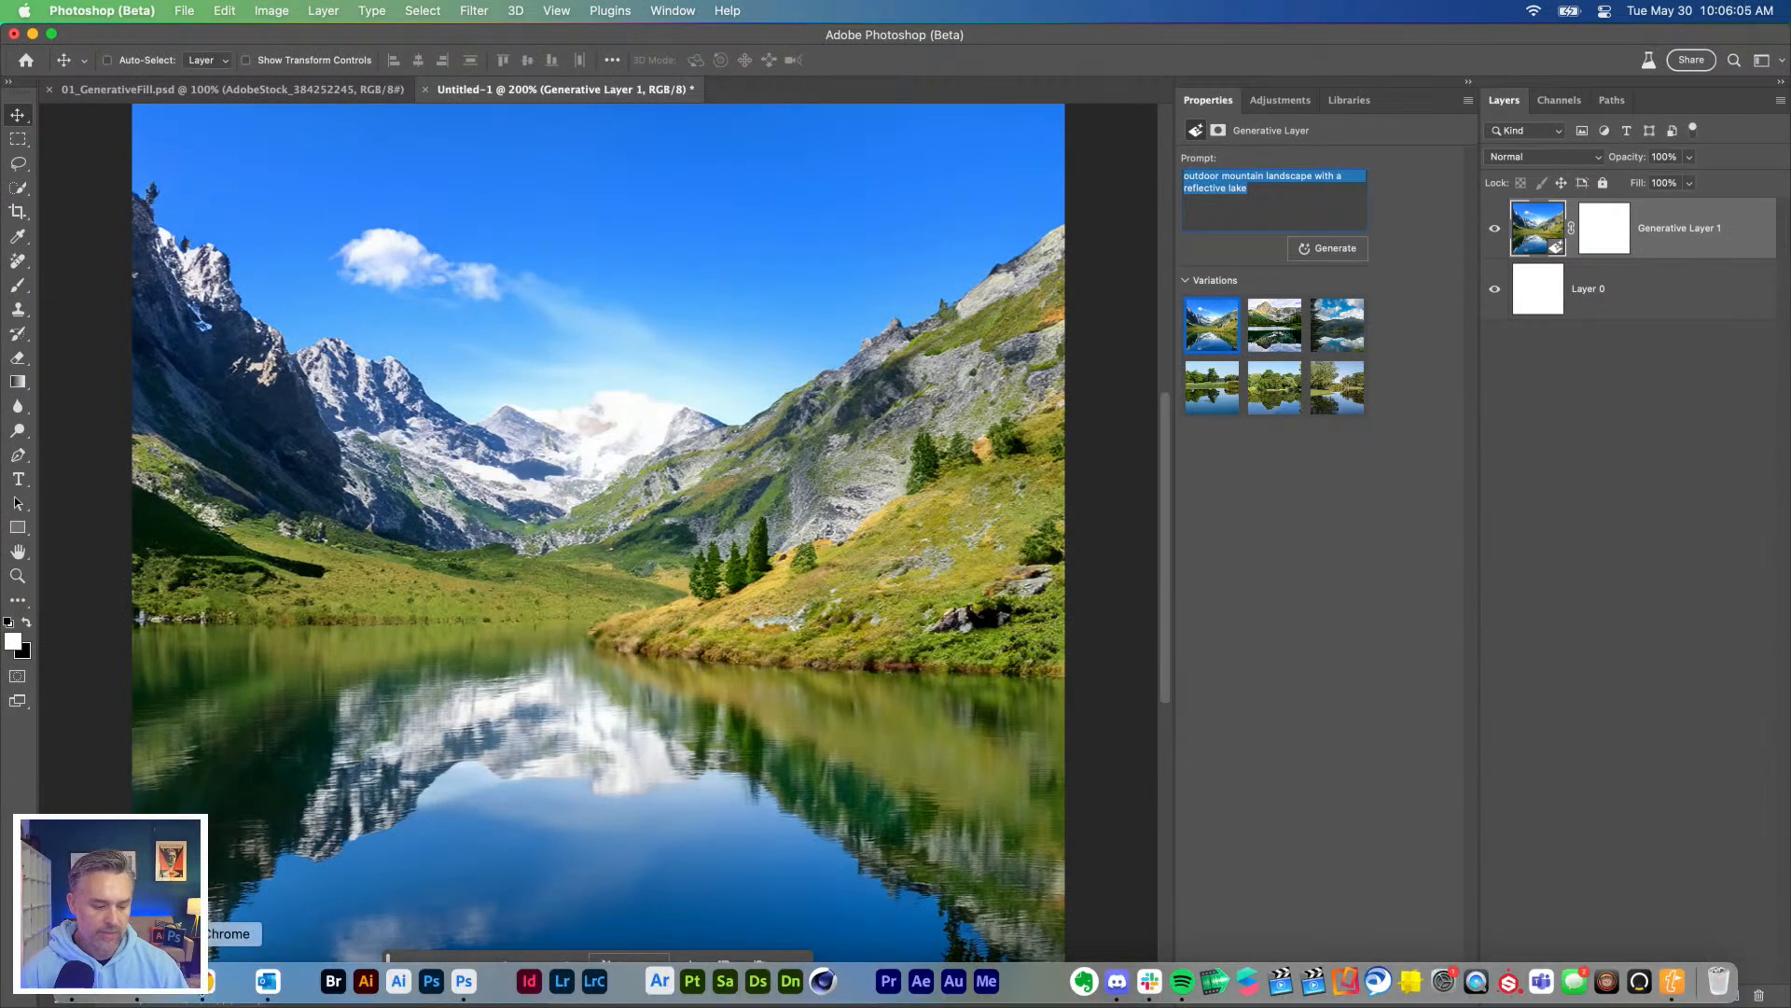
pyautogui.click(222, 992)
pyautogui.click(287, 945)
pyautogui.press('super+v')
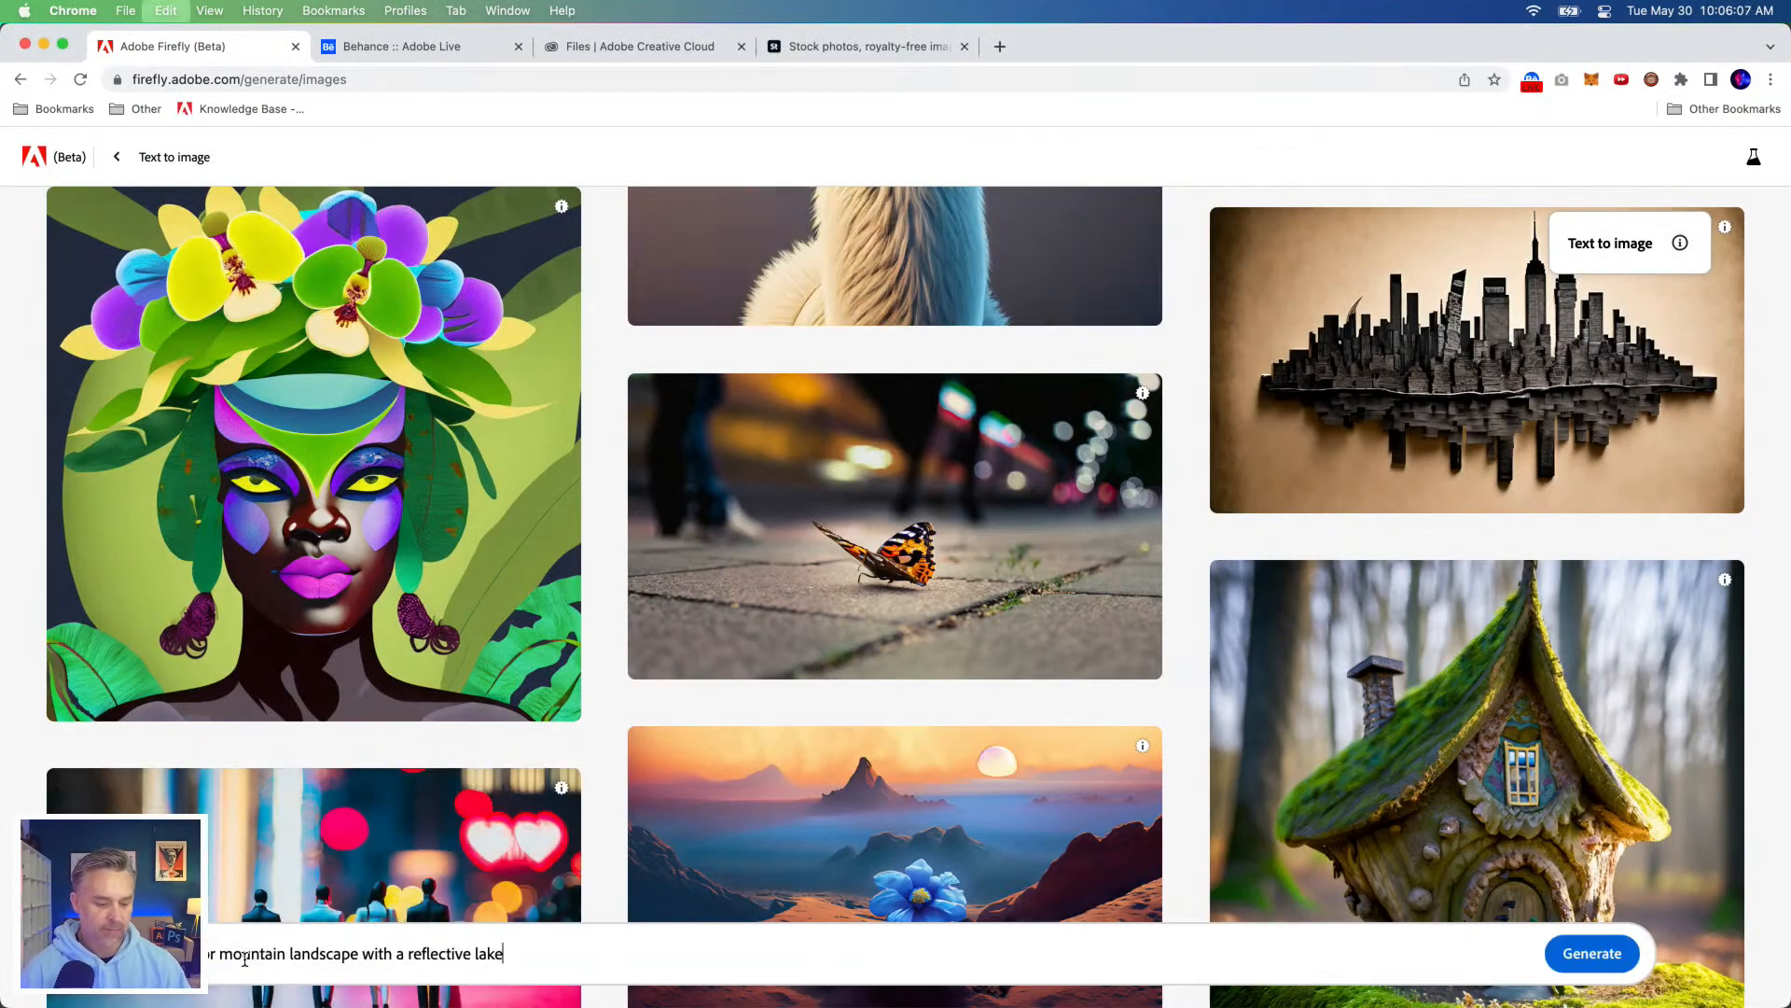
pyautogui.click(1597, 953)
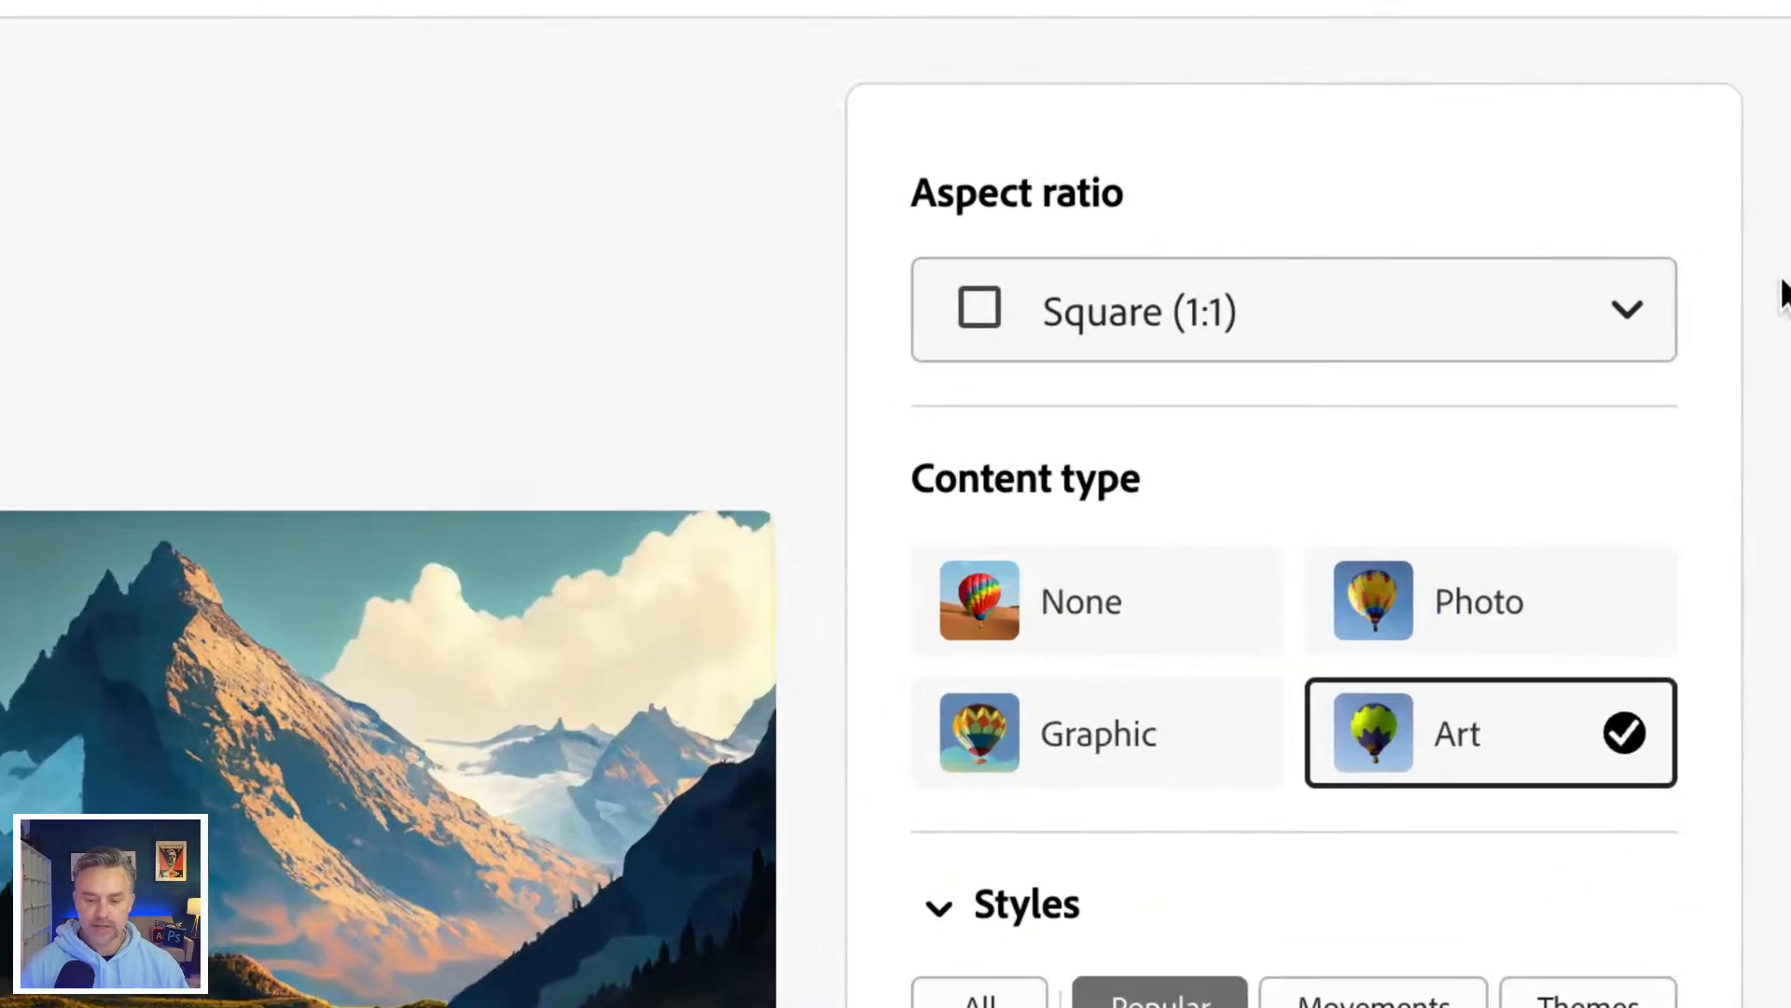
pyautogui.click(1441, 620)
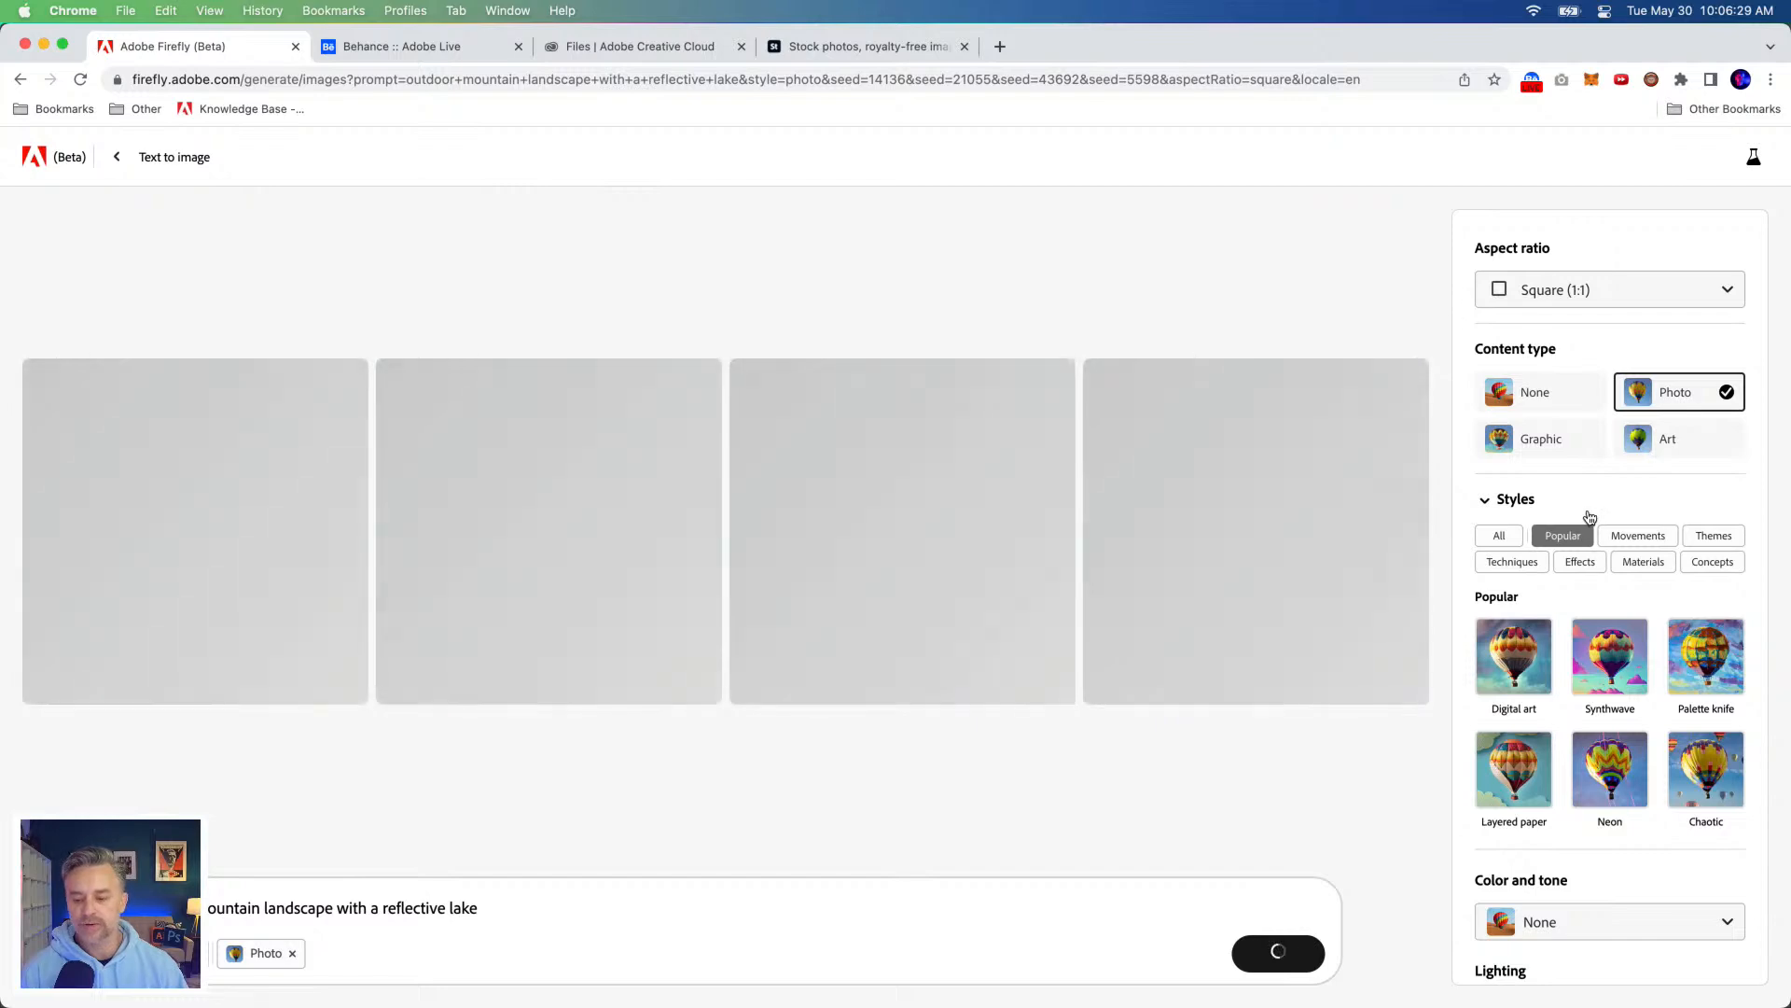
pyautogui.scroll(-3, 1587, 523)
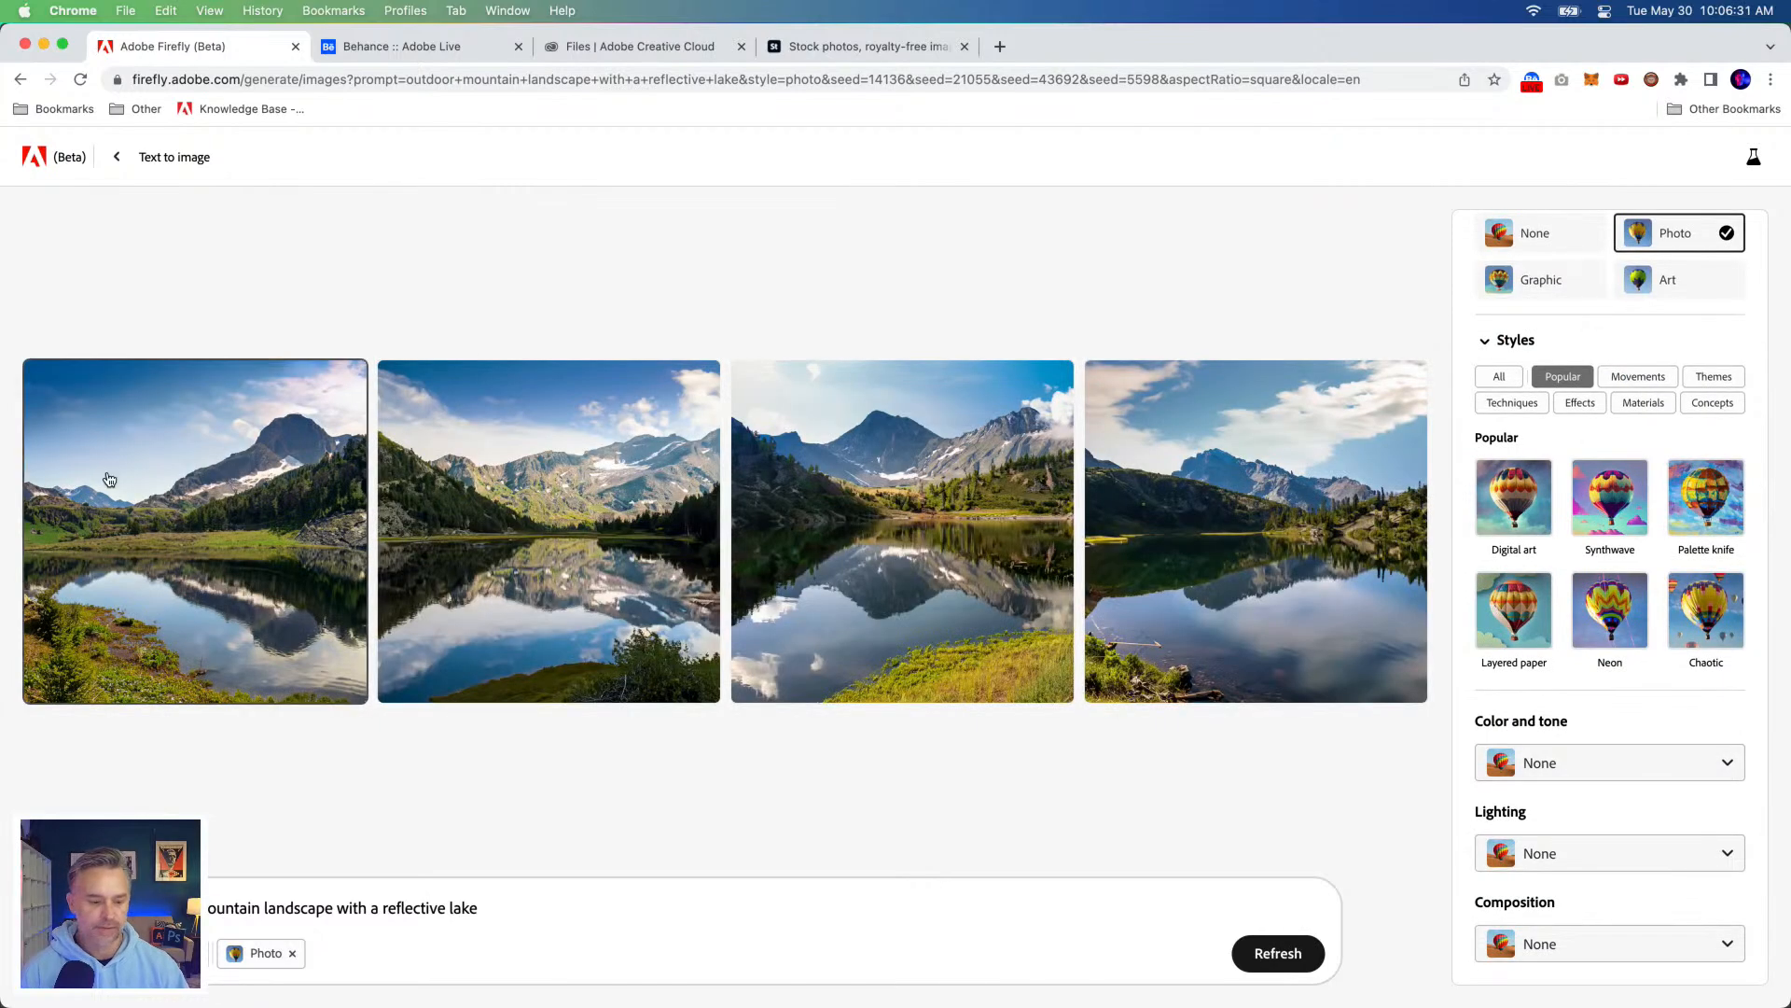
# Step: Copy the second generated Firefly image and paste it into the Untitled-1 document in Photoshop
pyautogui.click(565, 534)
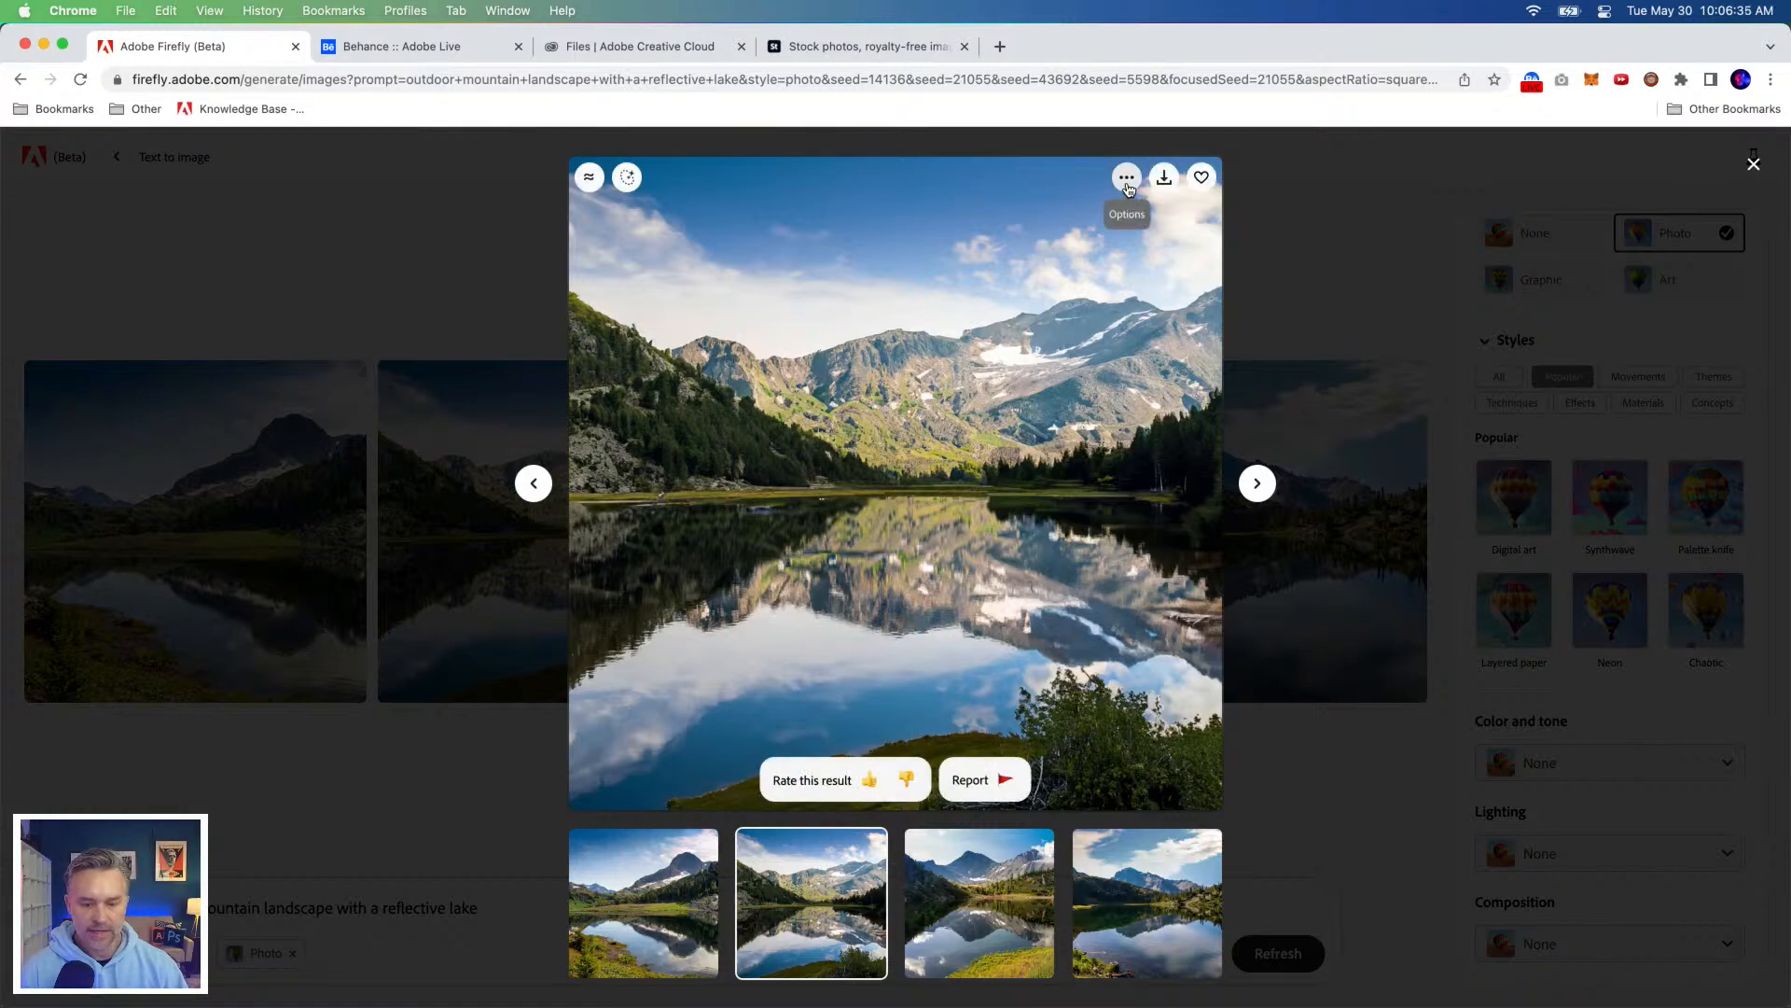
pyautogui.click(1126, 191)
pyautogui.click(1148, 257)
pyautogui.moveTo(466, 989)
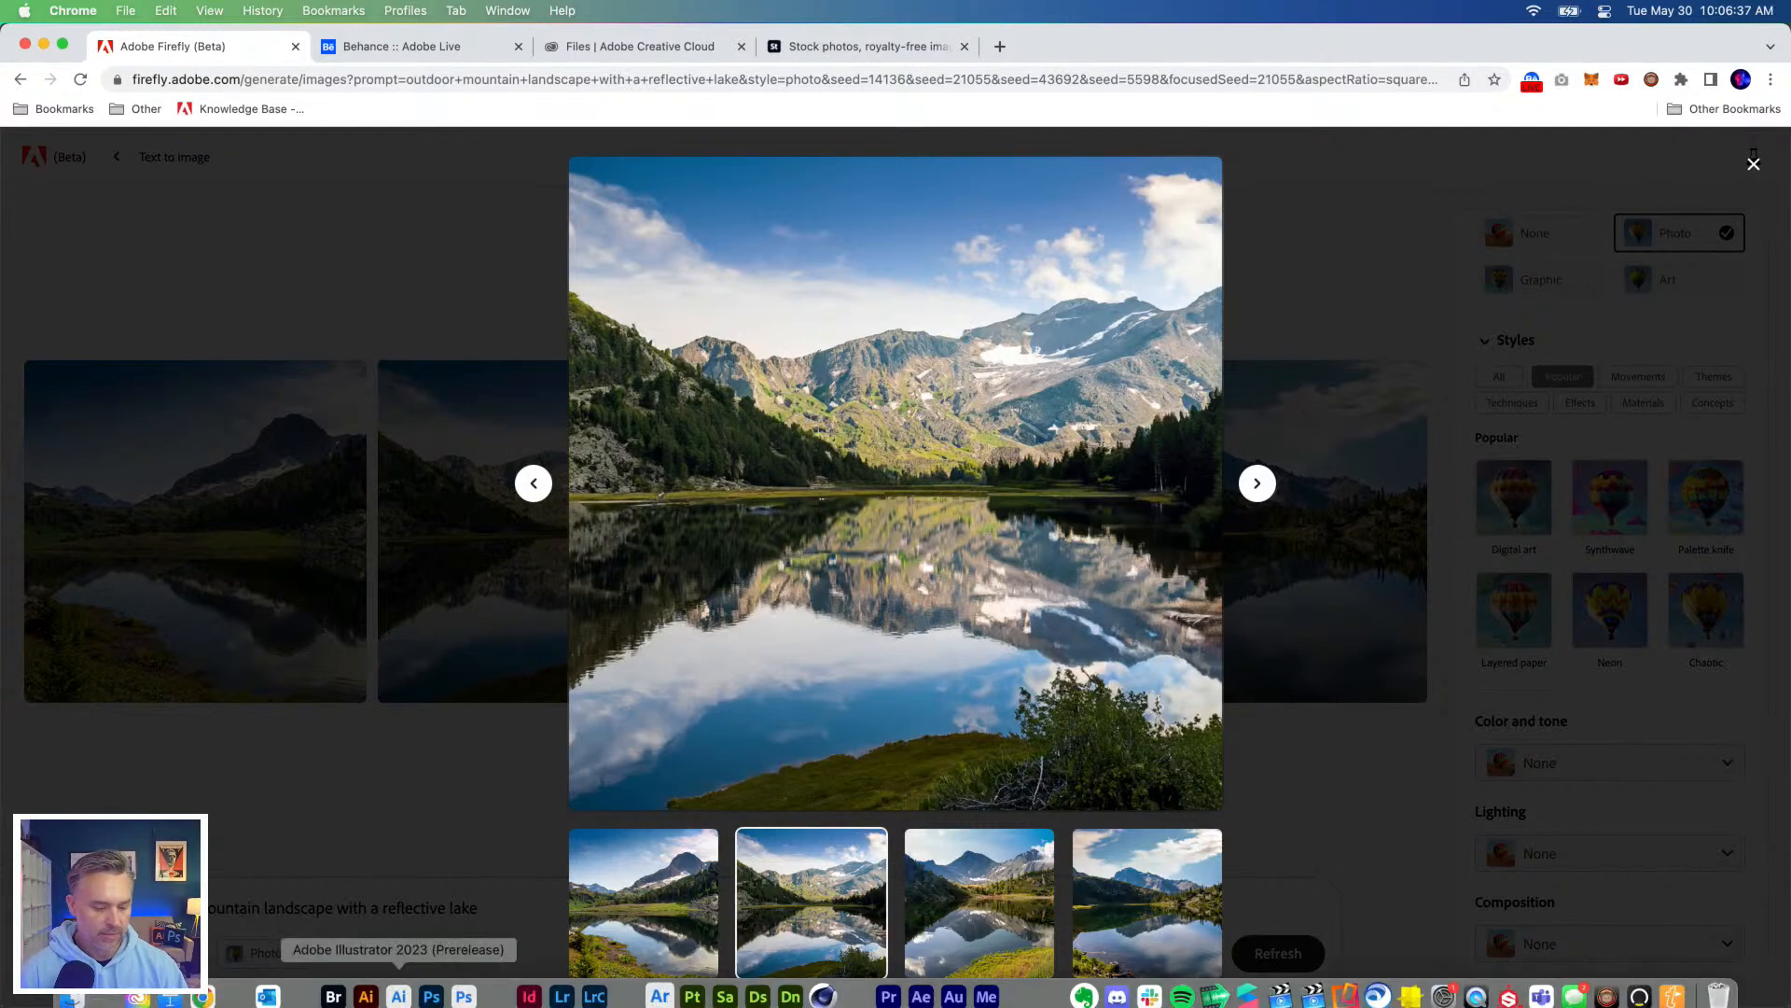
pyautogui.click(465, 982)
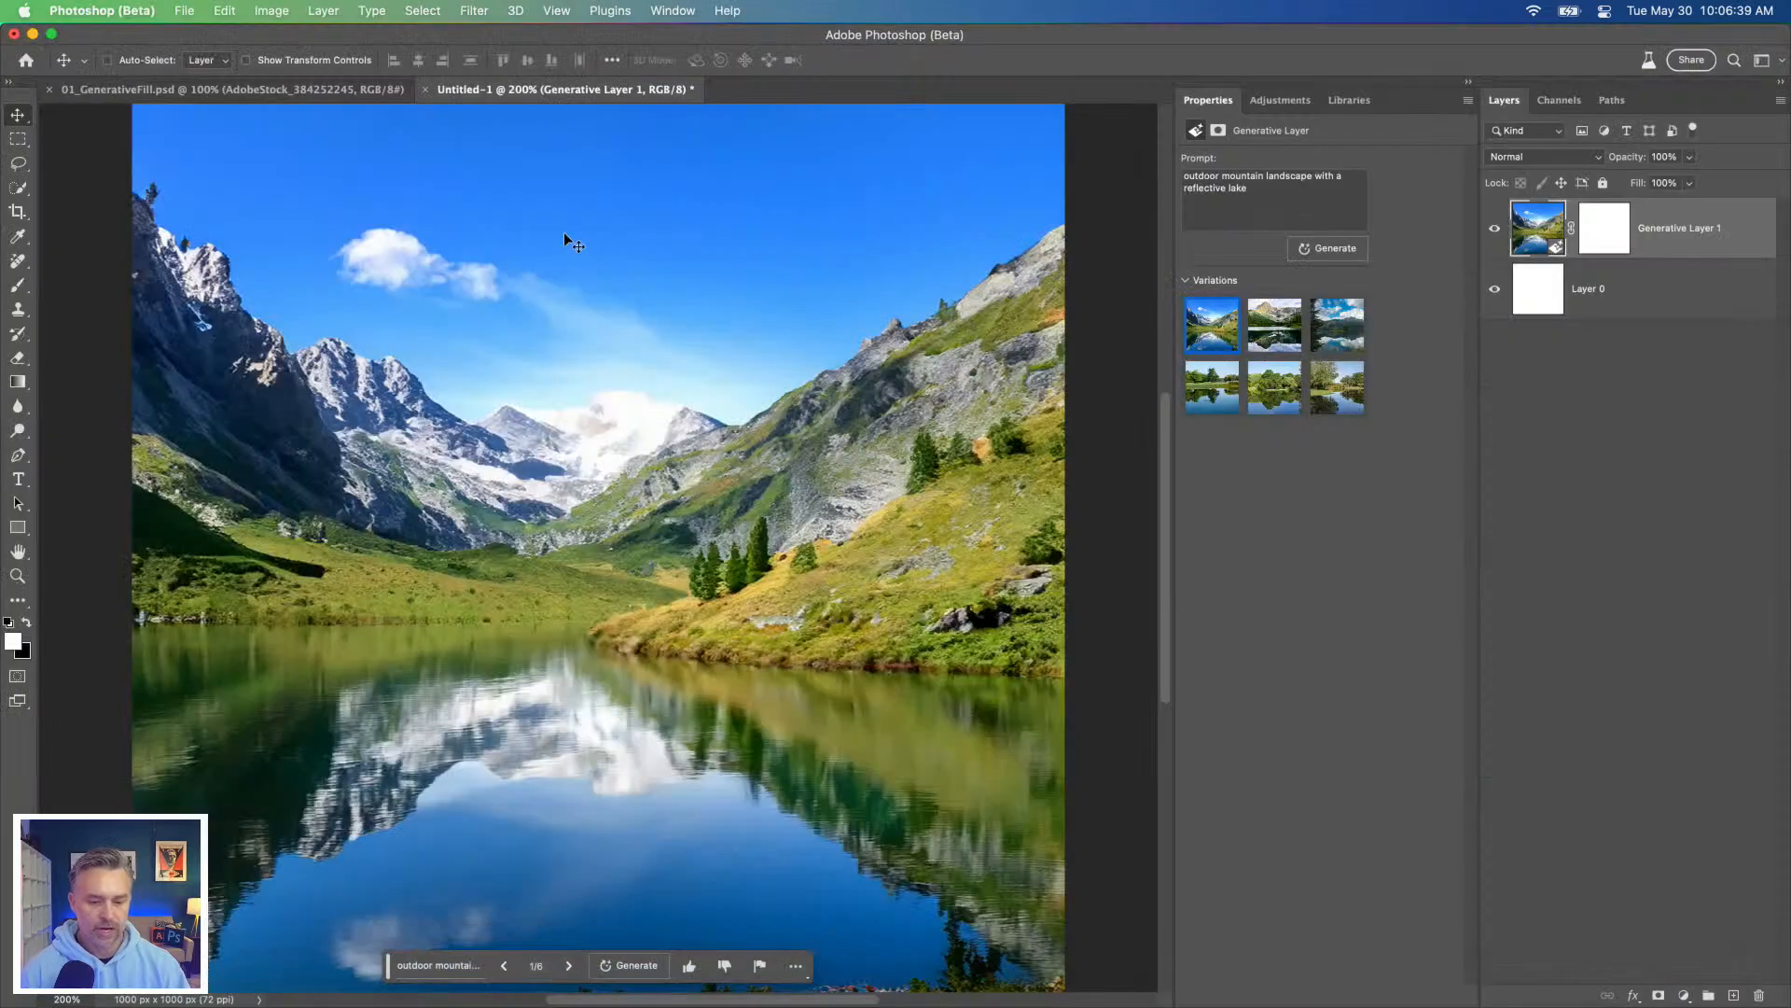
pyautogui.press('super+v')
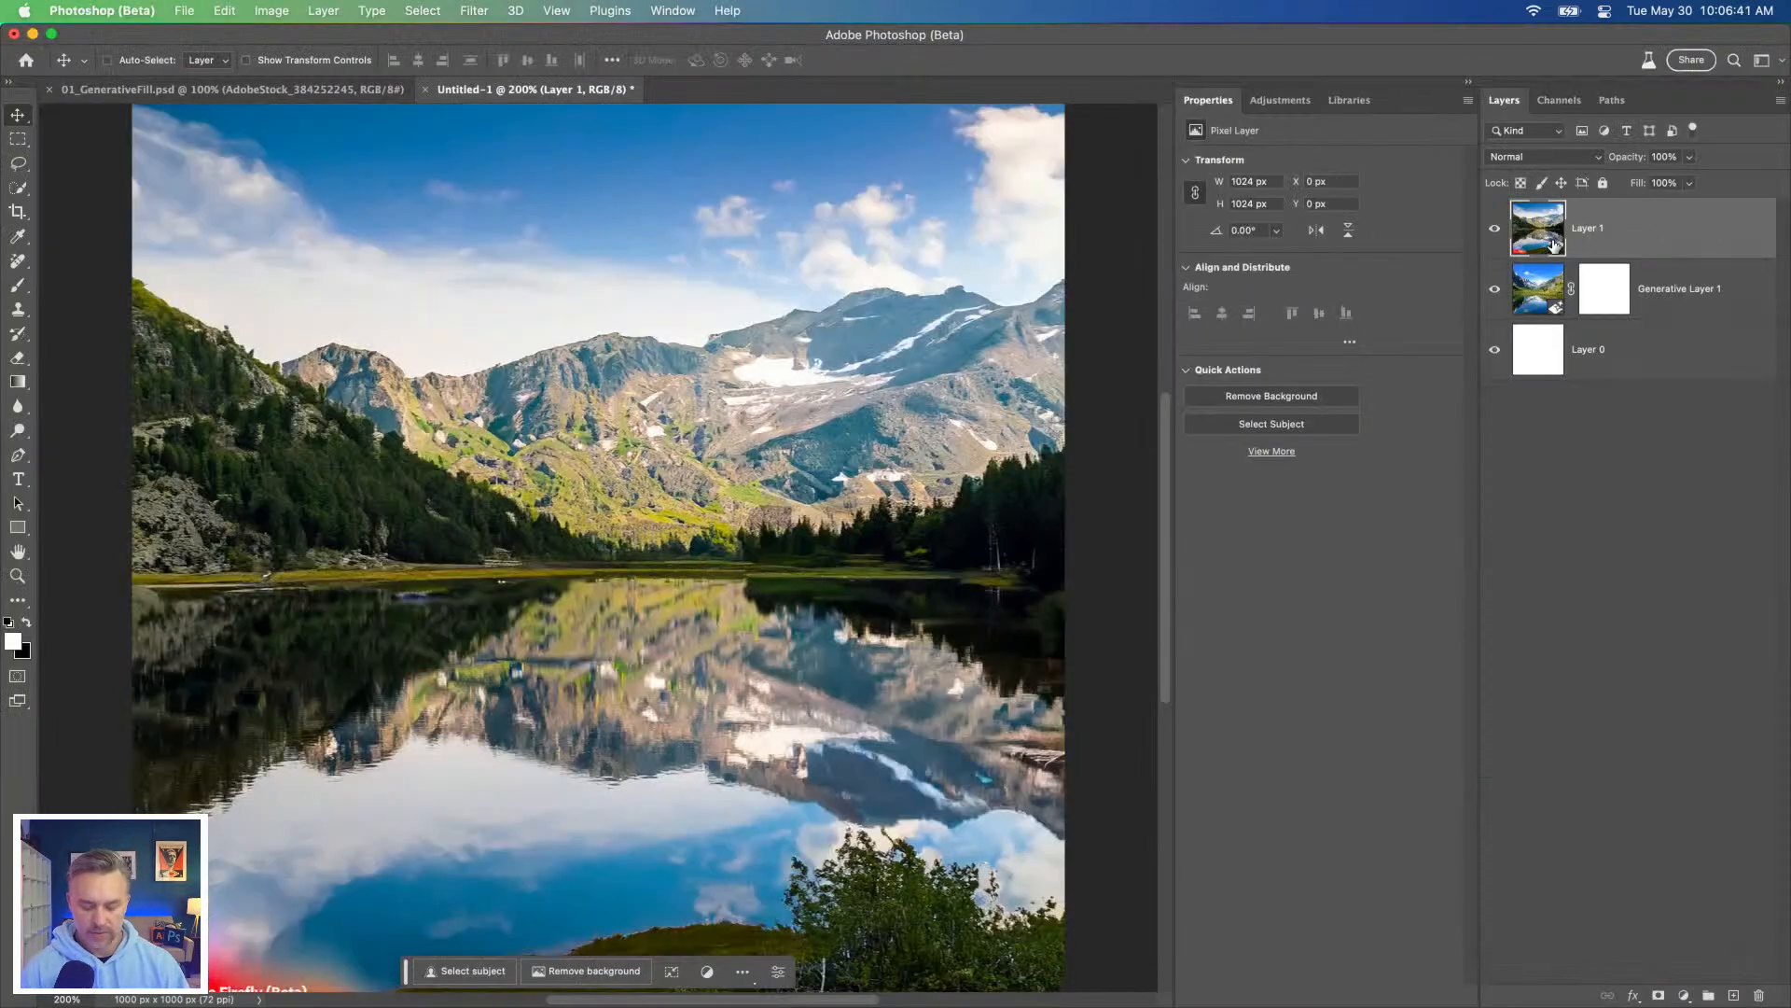
pyautogui.press('super+1')
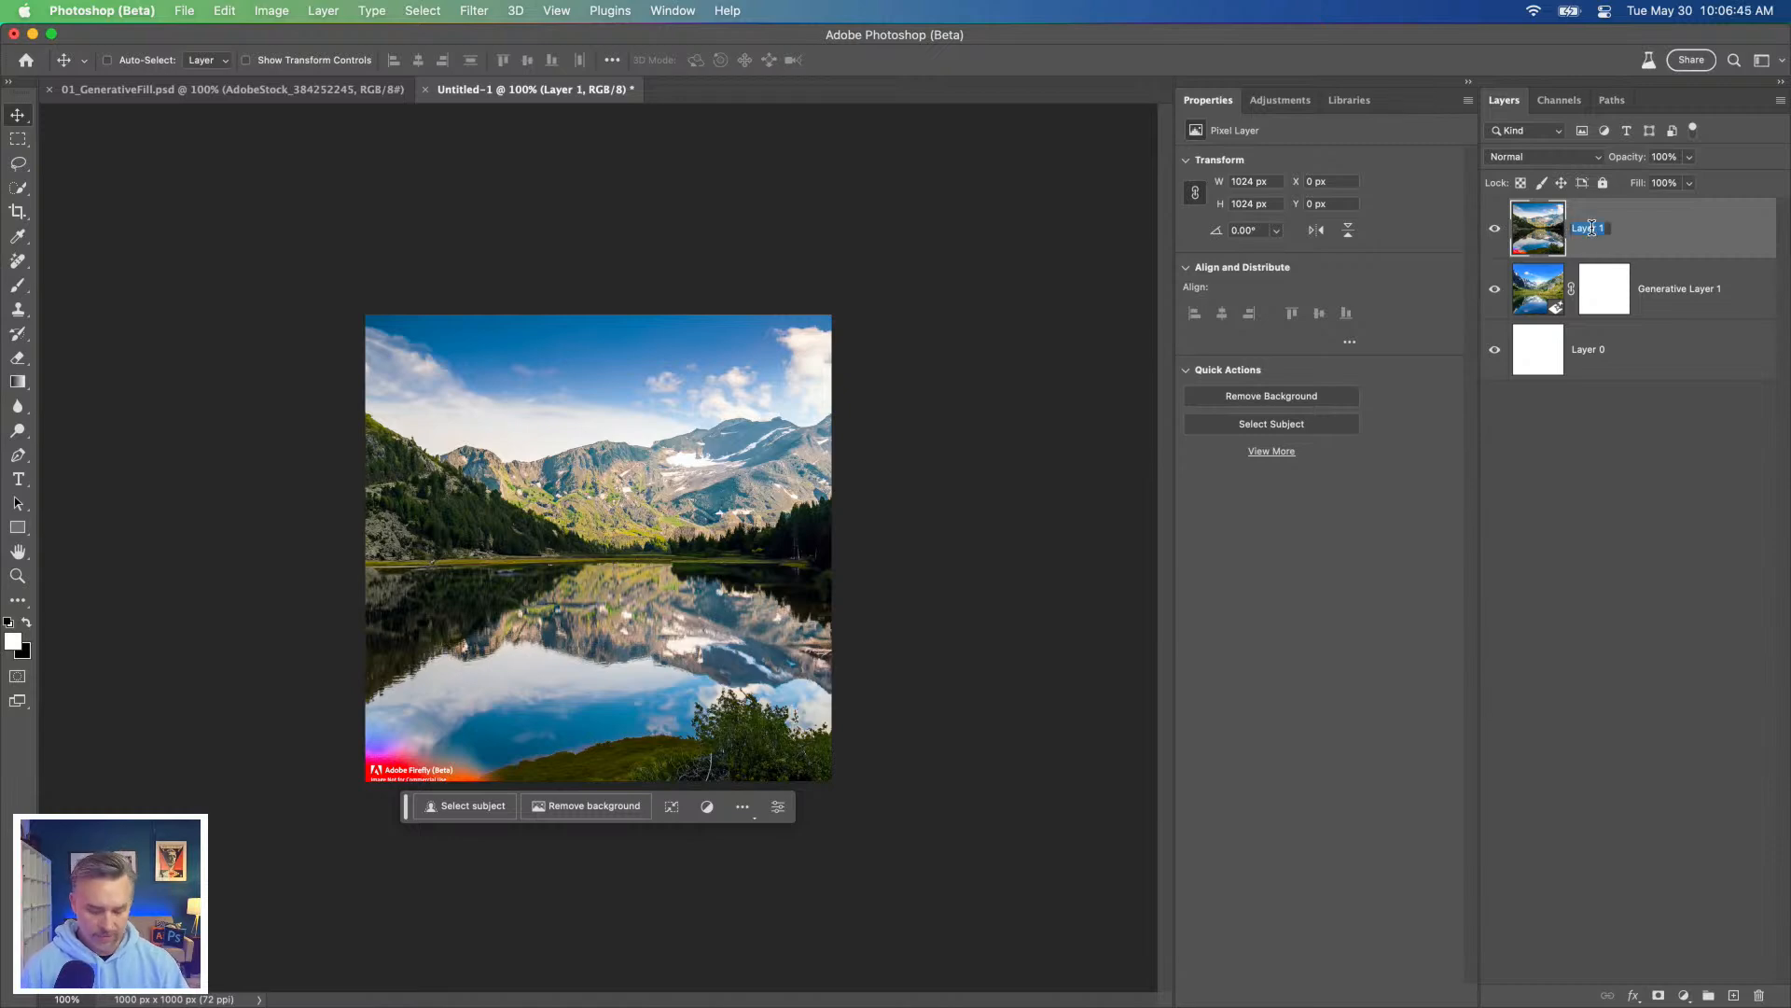
# Step: Rename the pasted layer "from firefly" and select Generative Layer 1
pyautogui.write('from firefly')
pyautogui.press('Return')
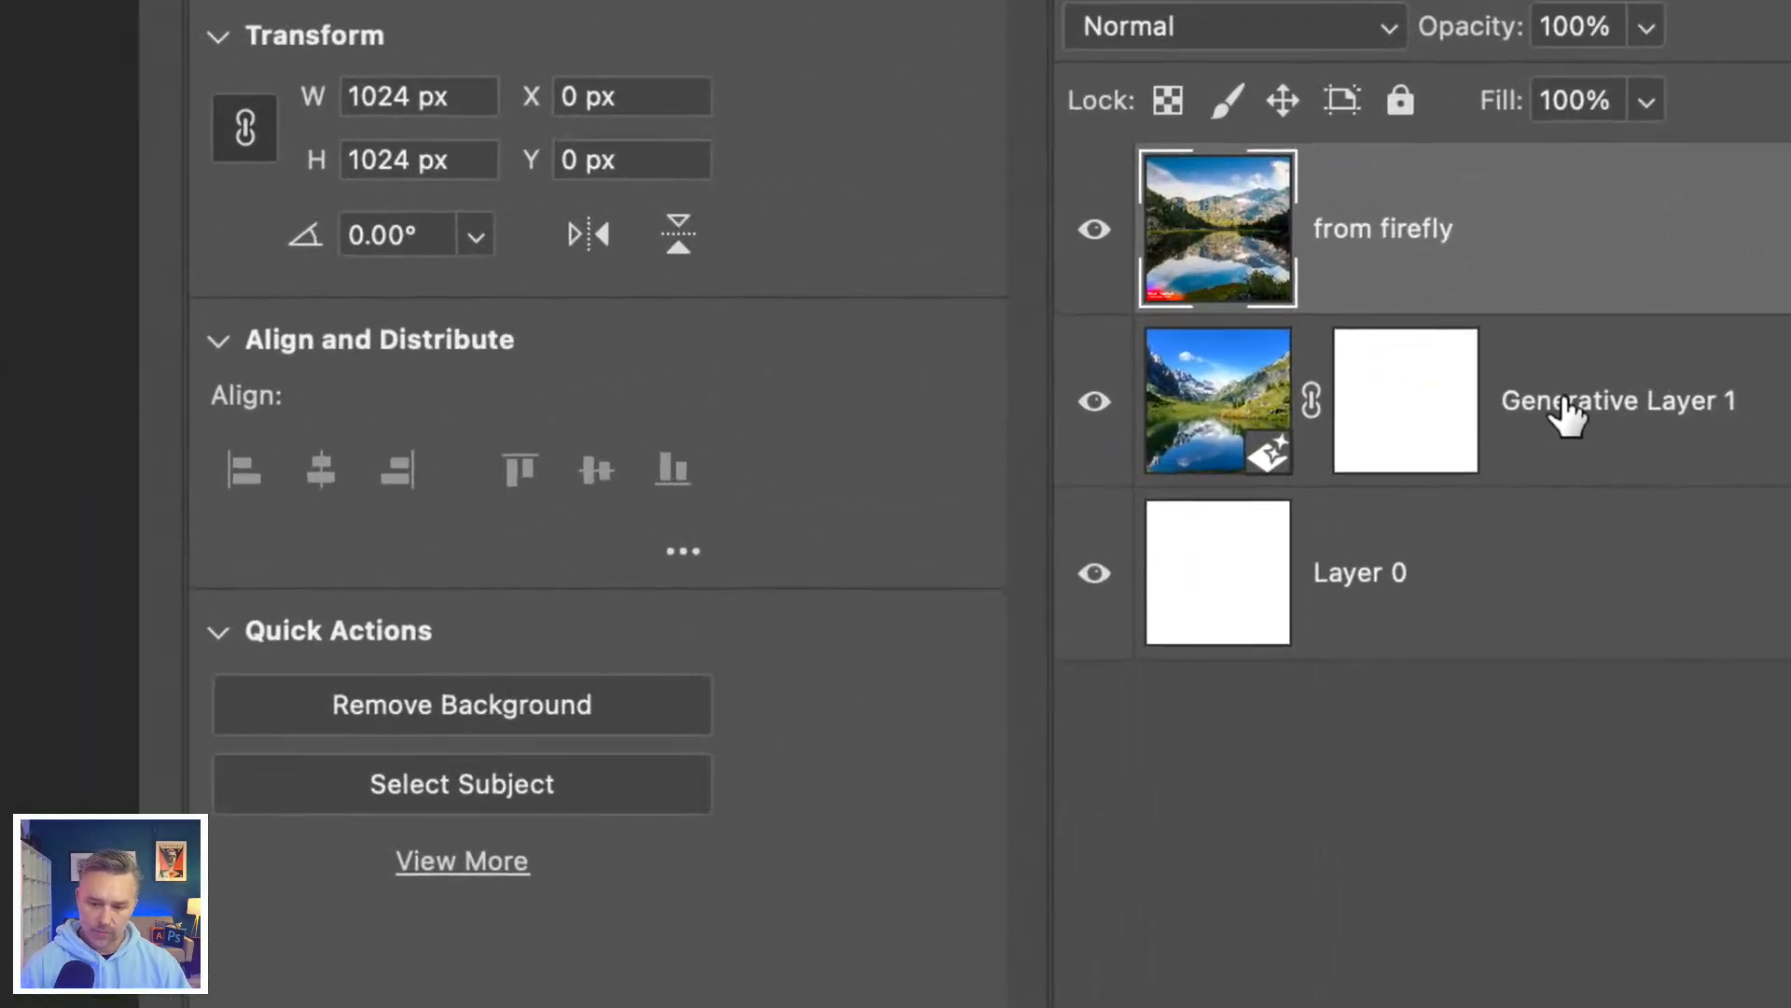
pyautogui.click(1567, 415)
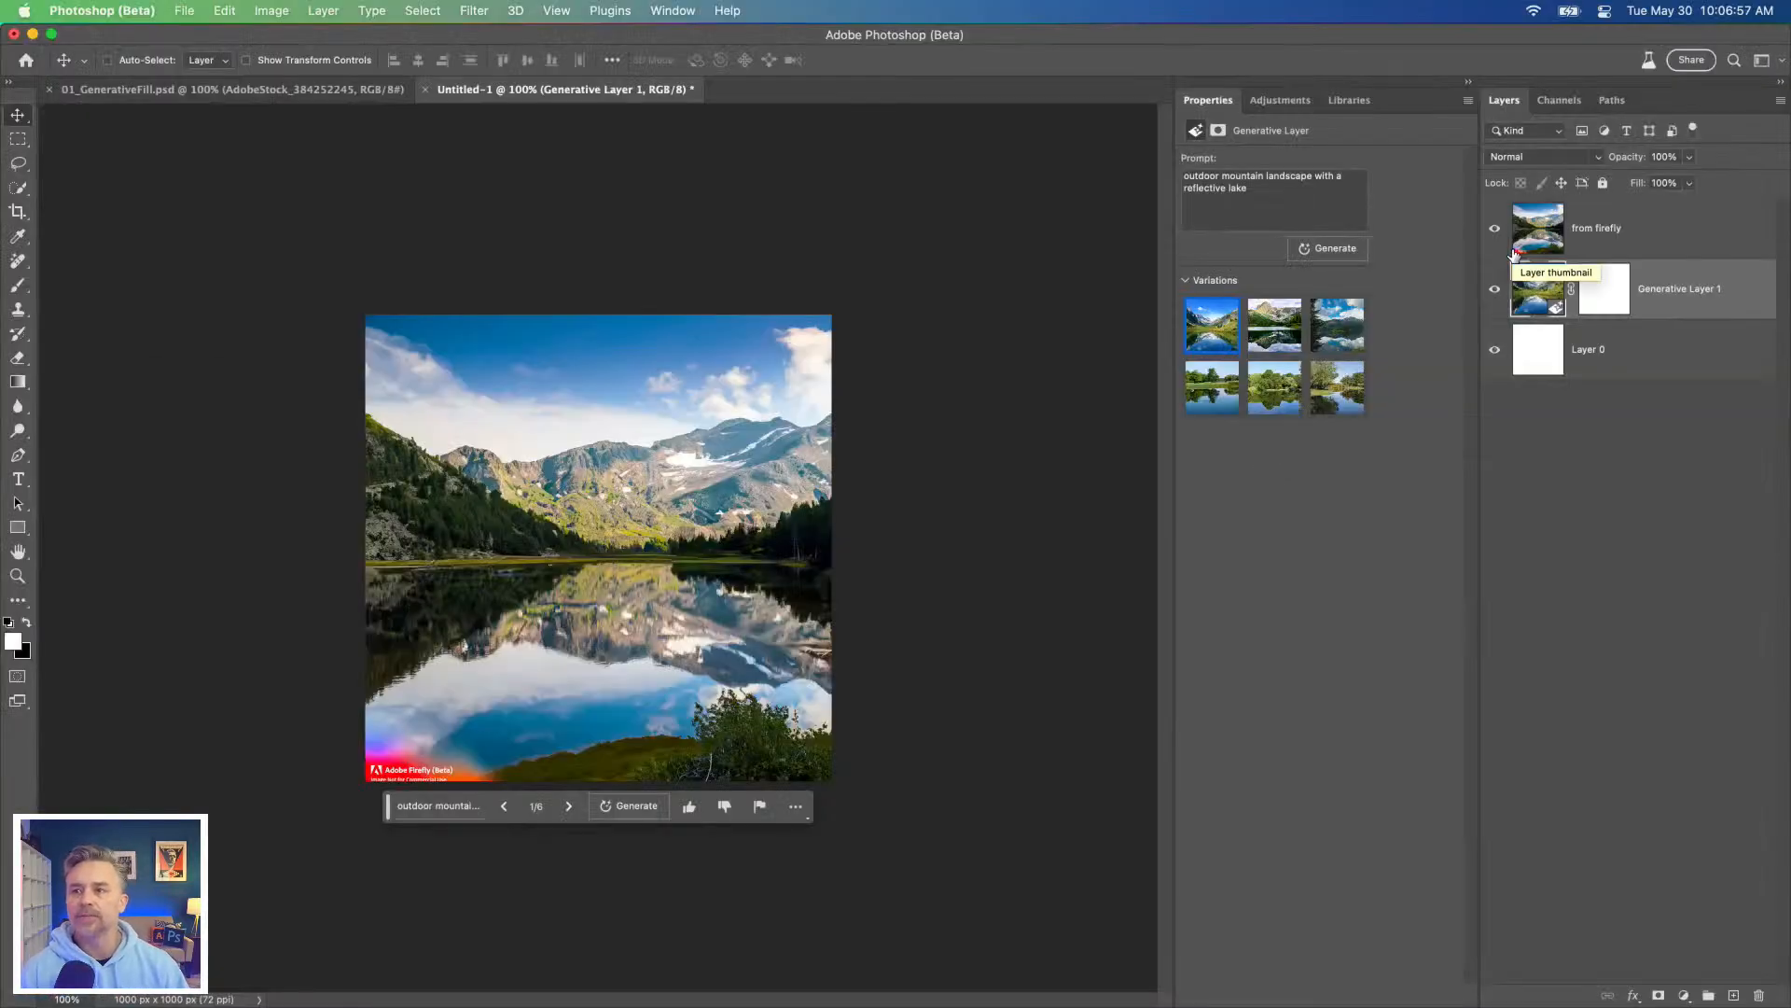
# Step: Compare the "from firefly" image with Generative Layer 1 at fit-to-window size by toggling its visibility, and select "from firefly"
pyautogui.click(1495, 230)
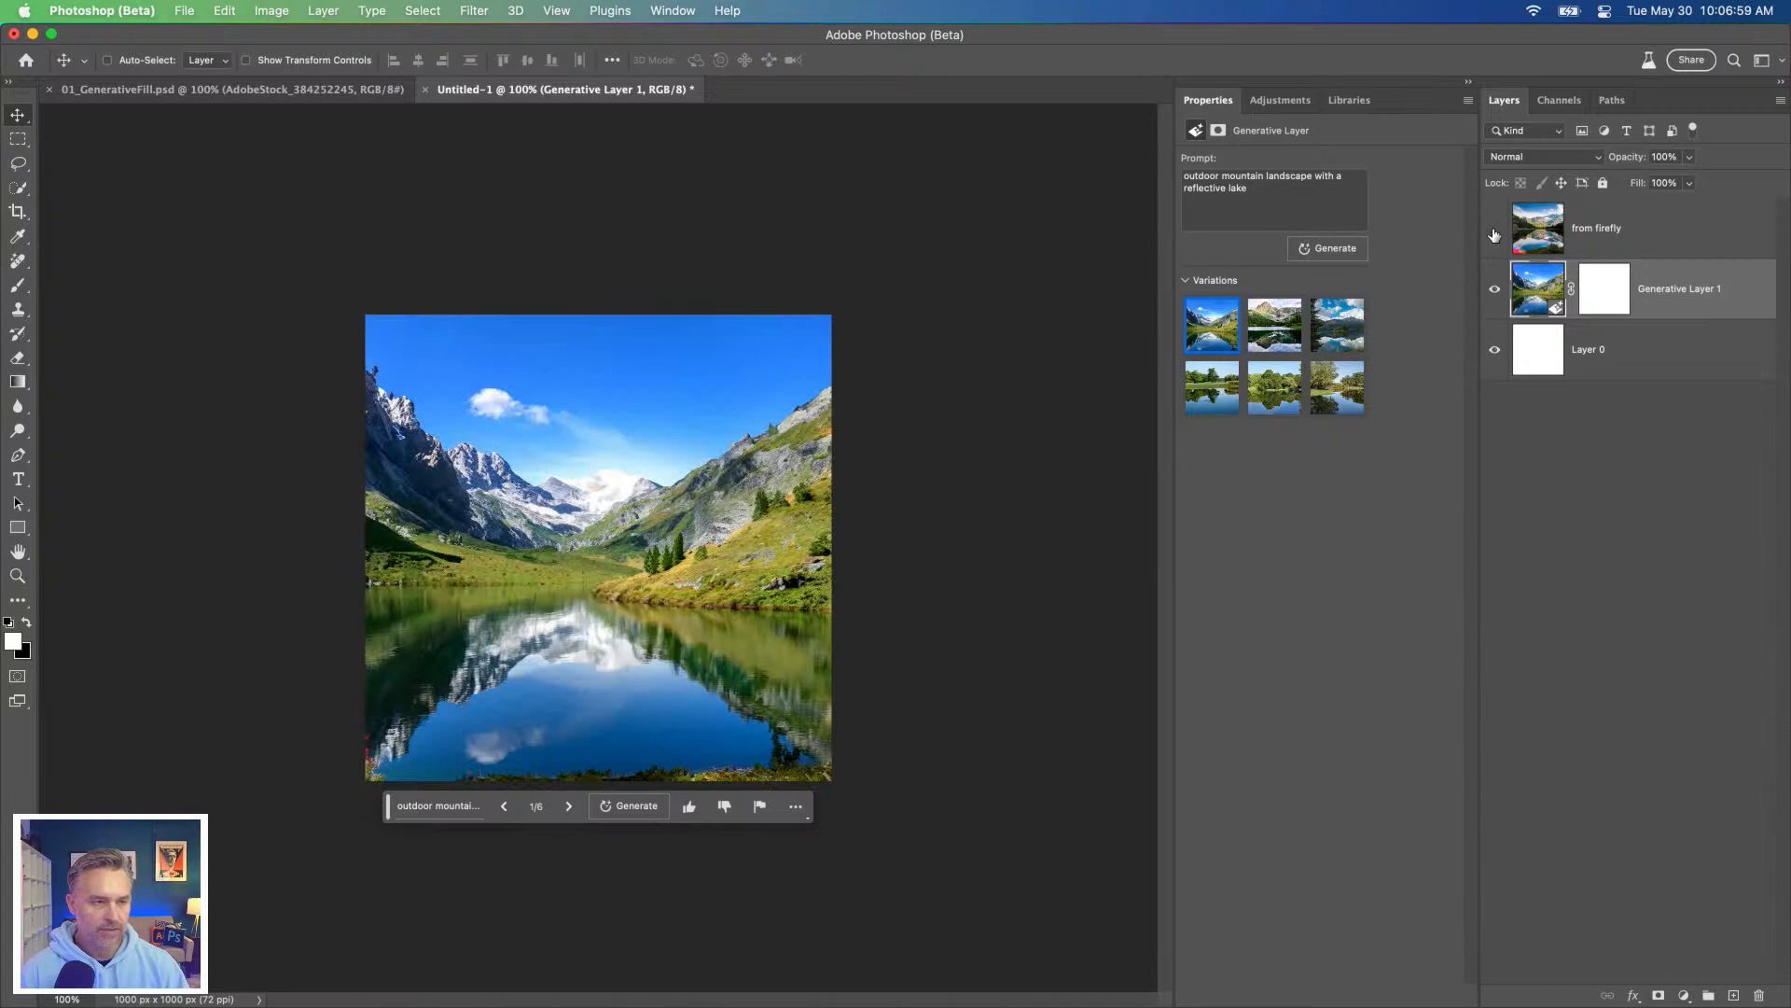
pyautogui.press('super+0')
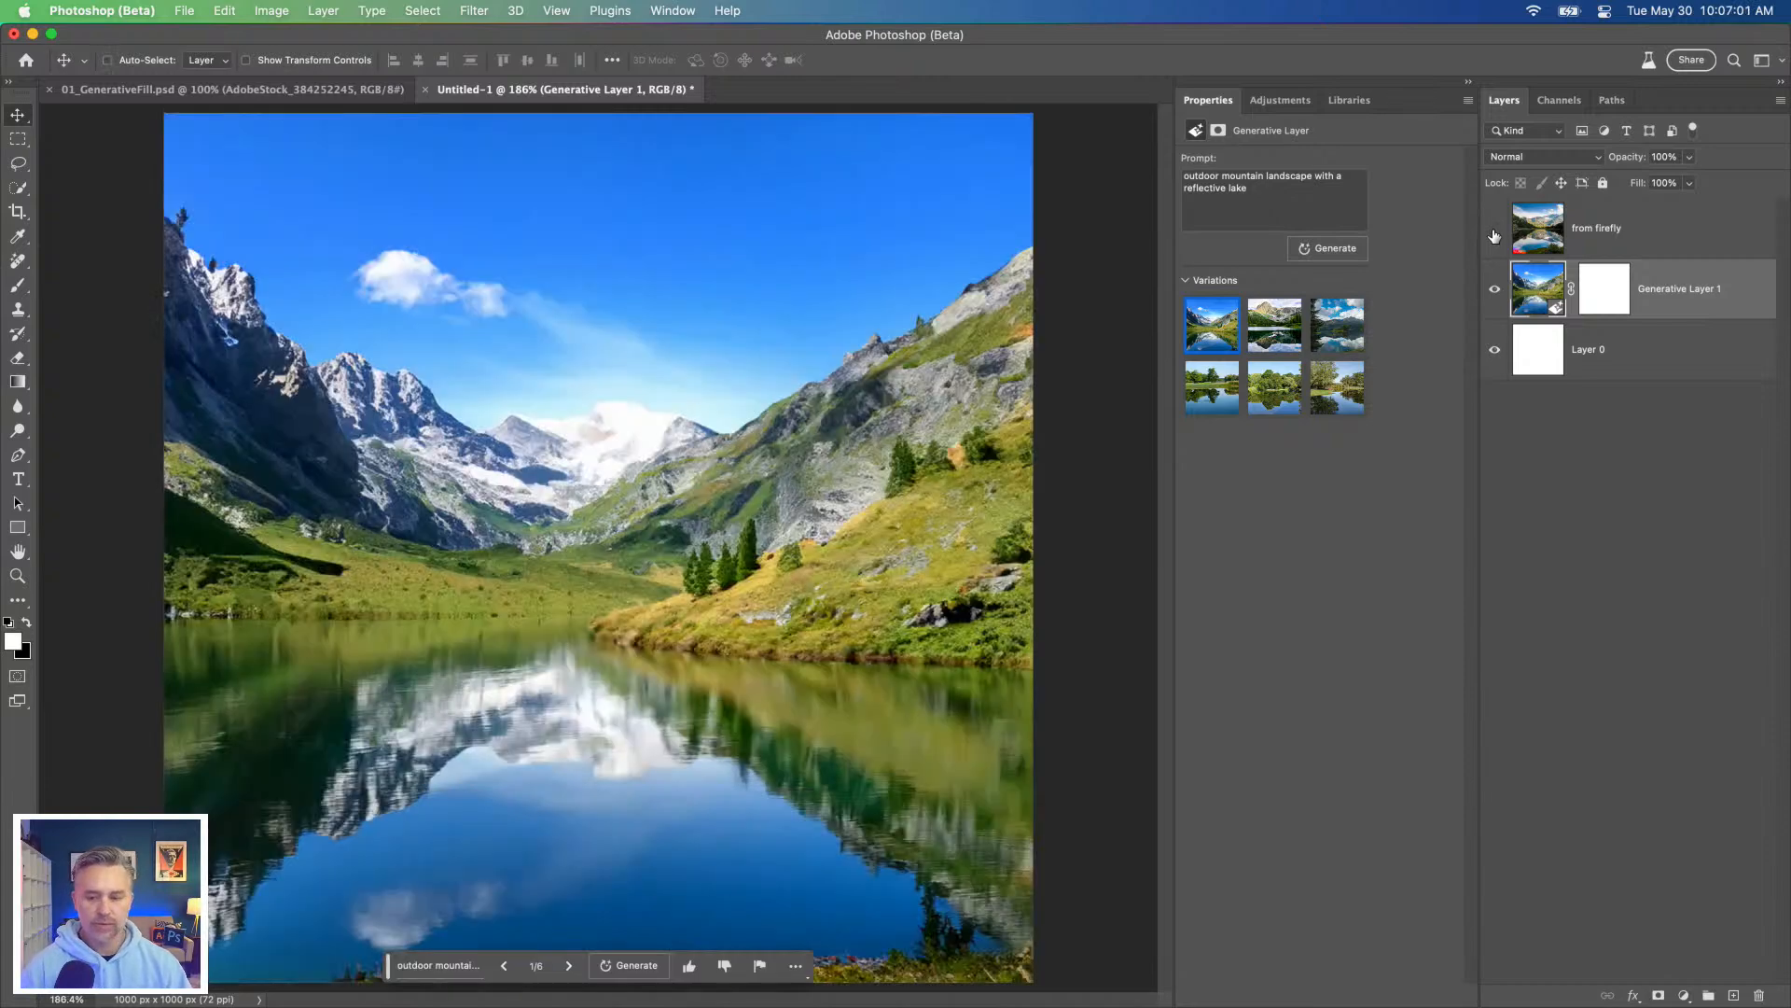
pyautogui.click(1494, 230)
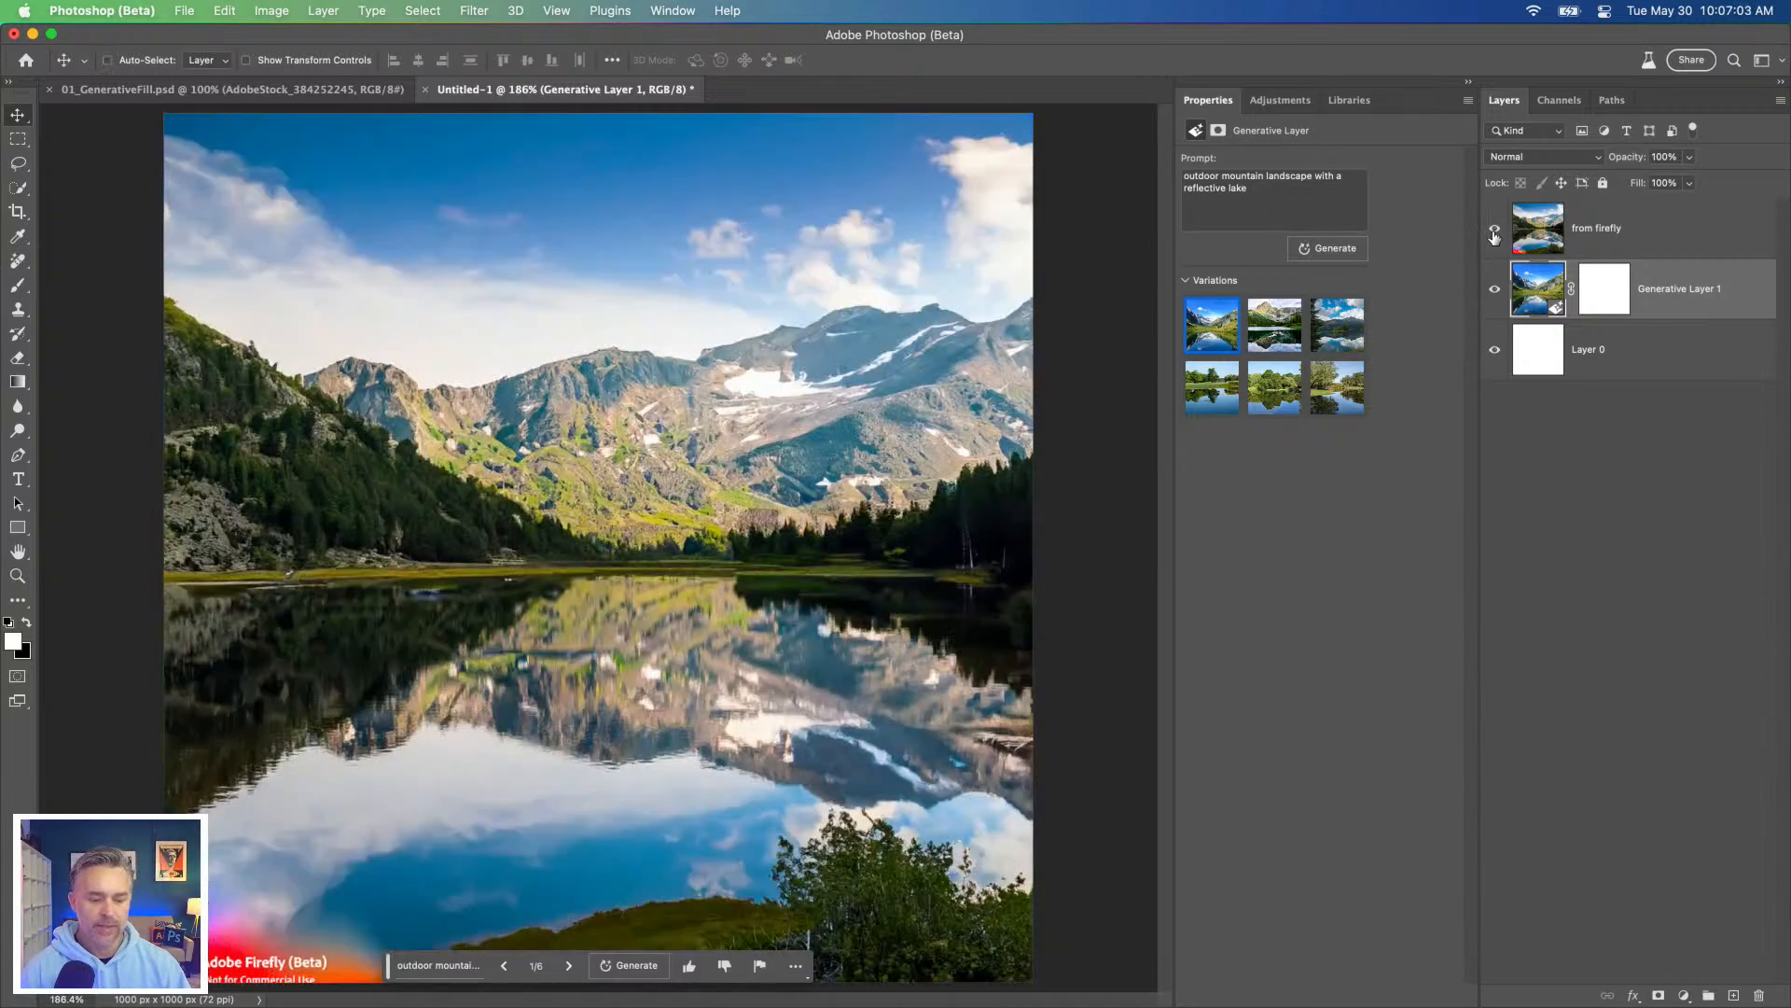
pyautogui.click(1586, 241)
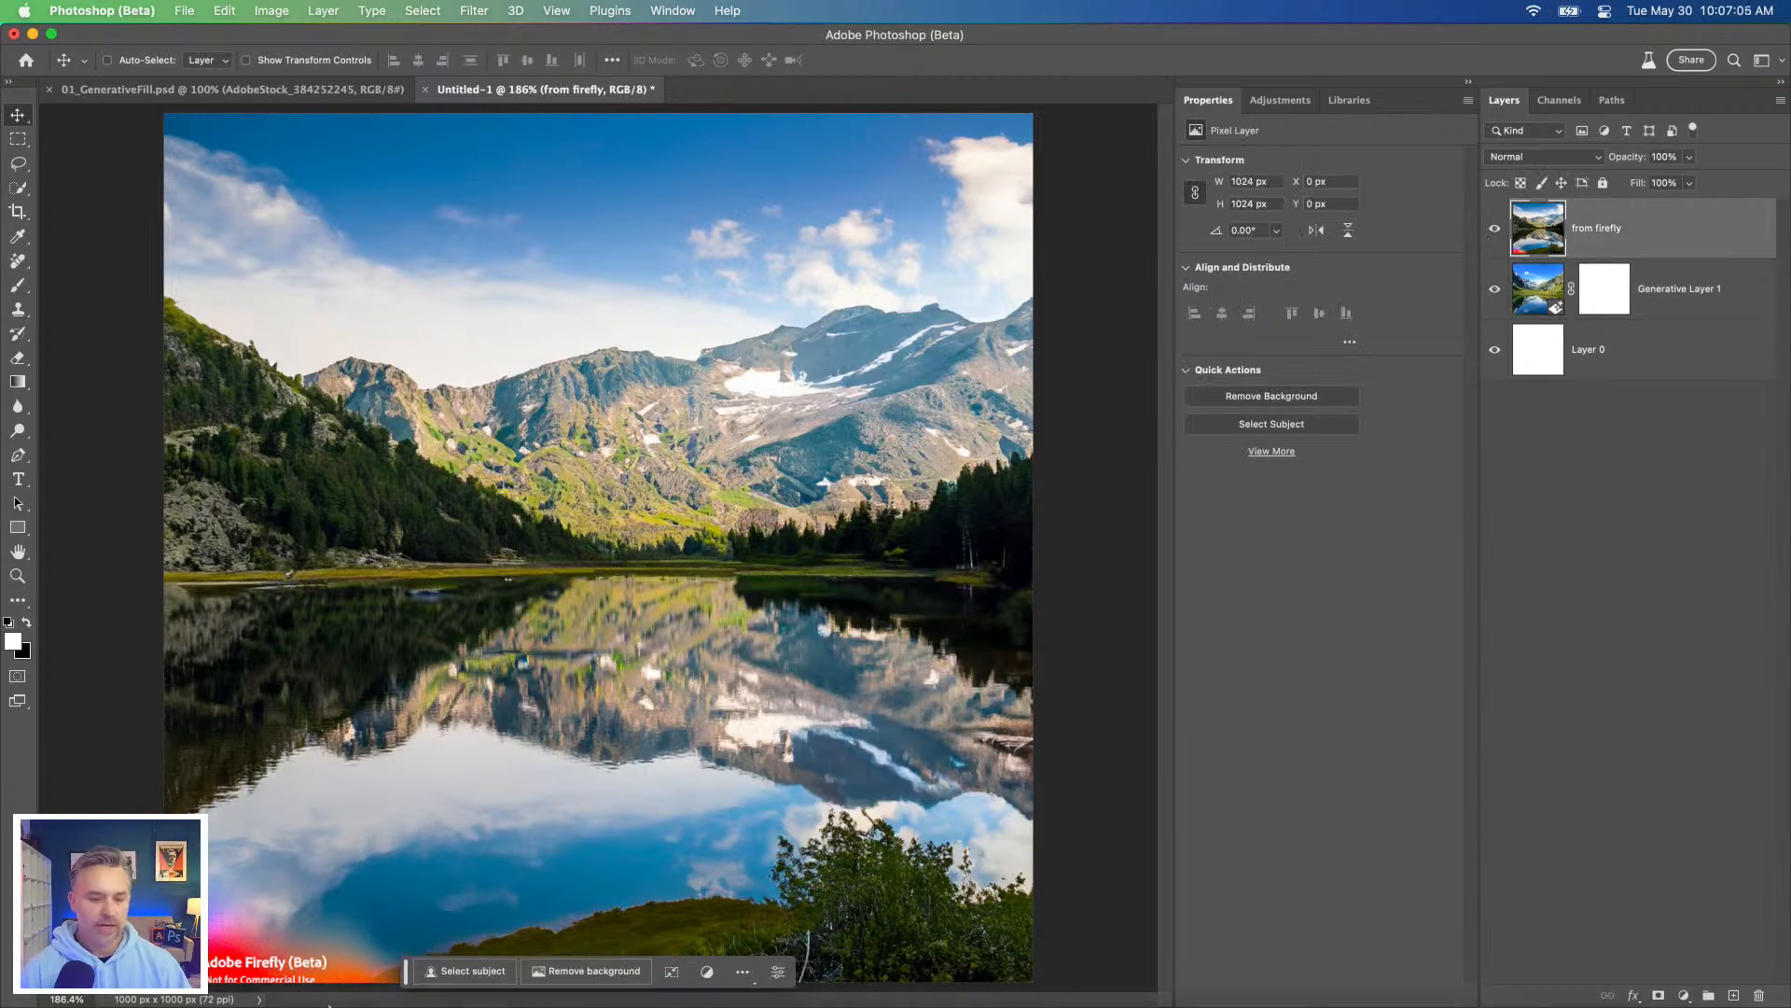
# Step: Switch to Adobe Firefly in Chrome, close the enlarged image and add the styles Synthwave, Steampunk, Maximalism and Cyberpunk to the prompt
pyautogui.click(213, 974)
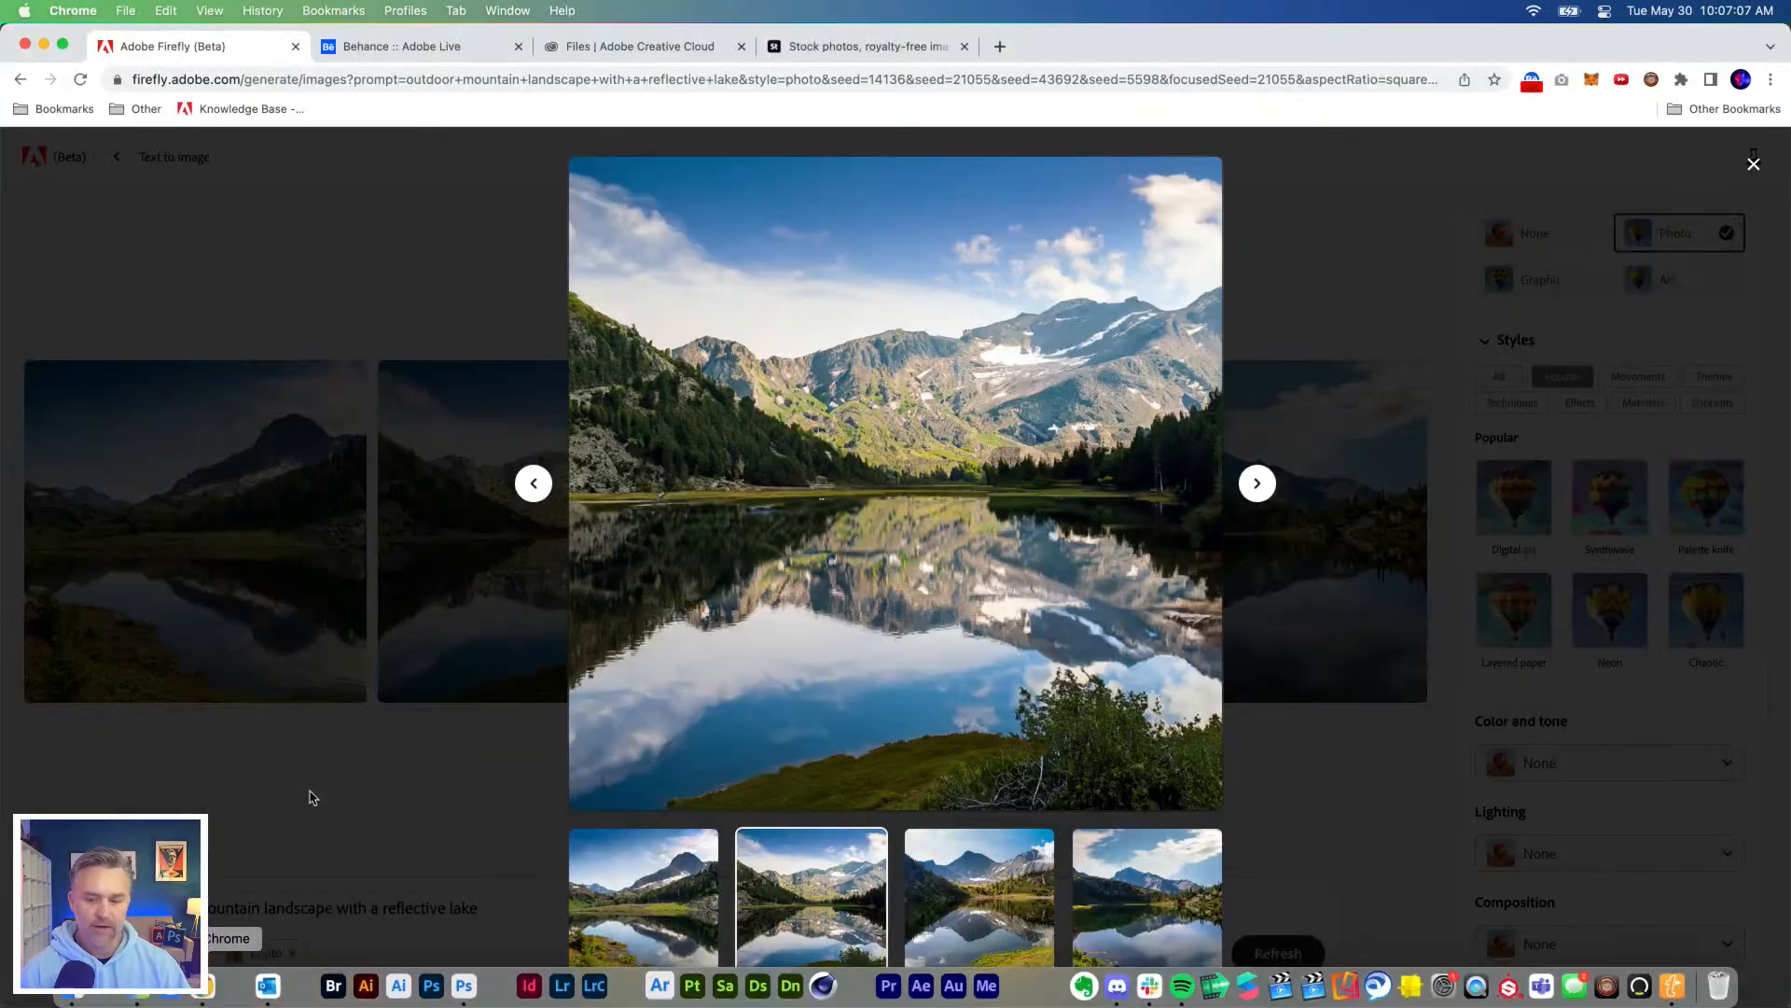
pyautogui.click(1485, 363)
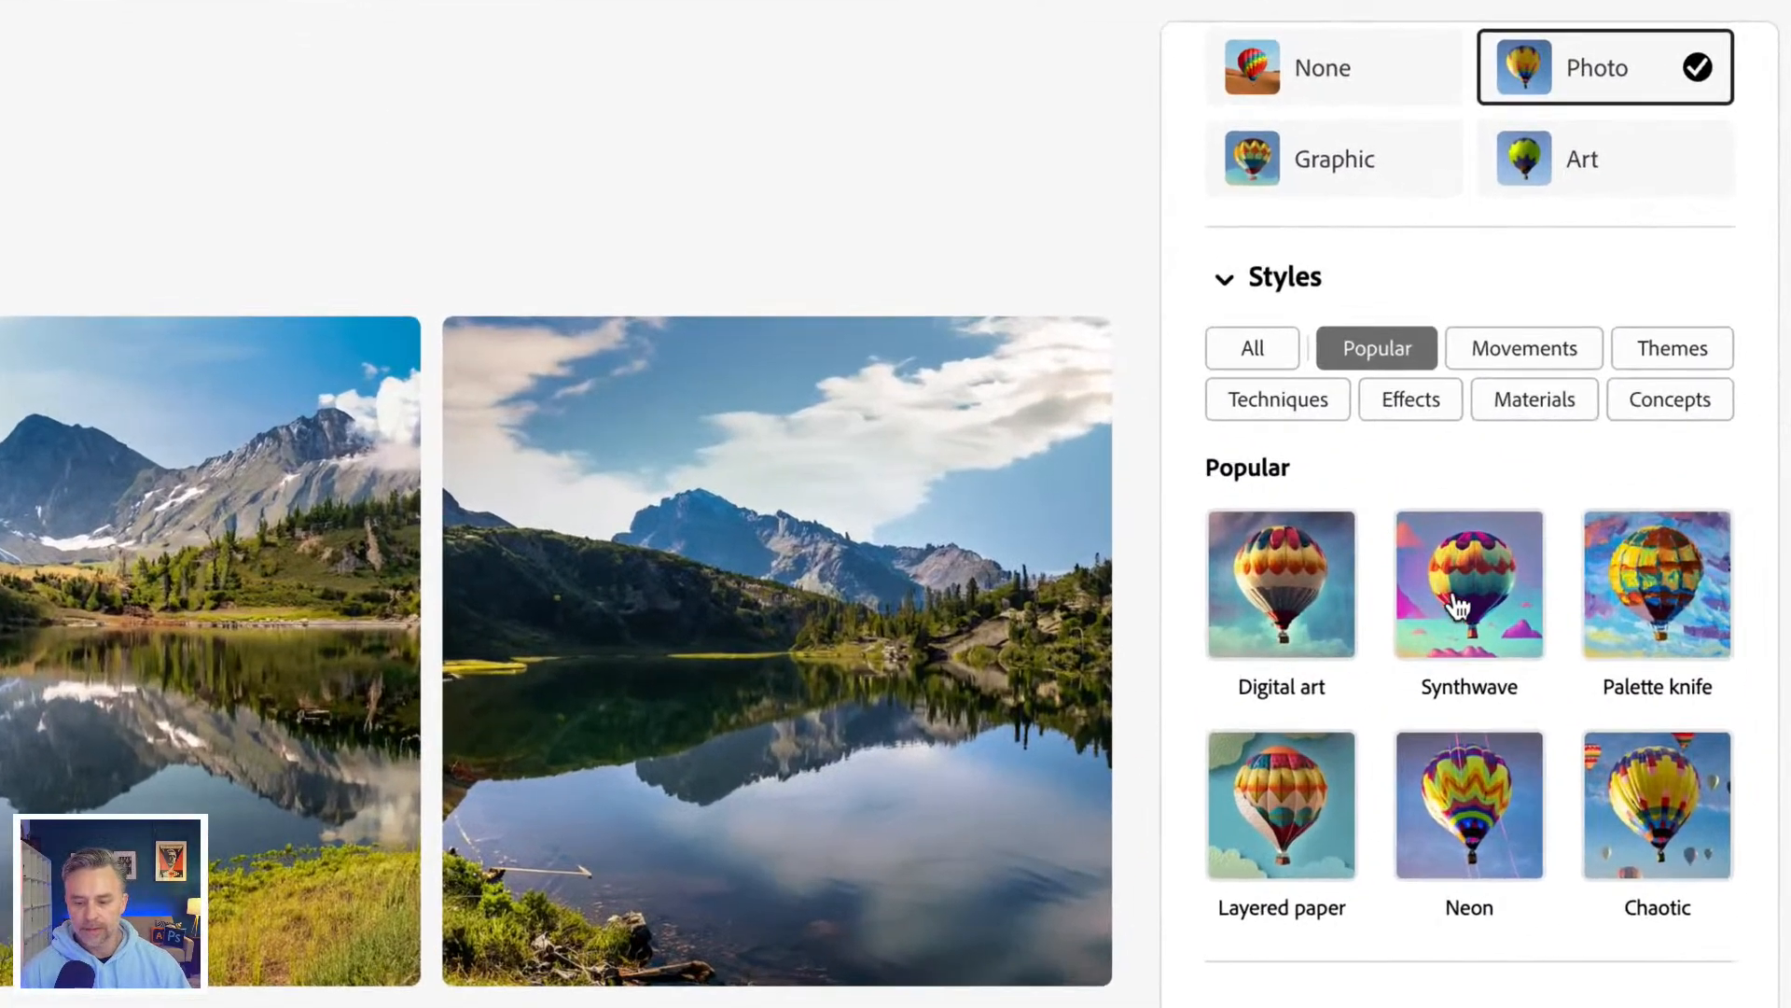
pyautogui.click(1497, 578)
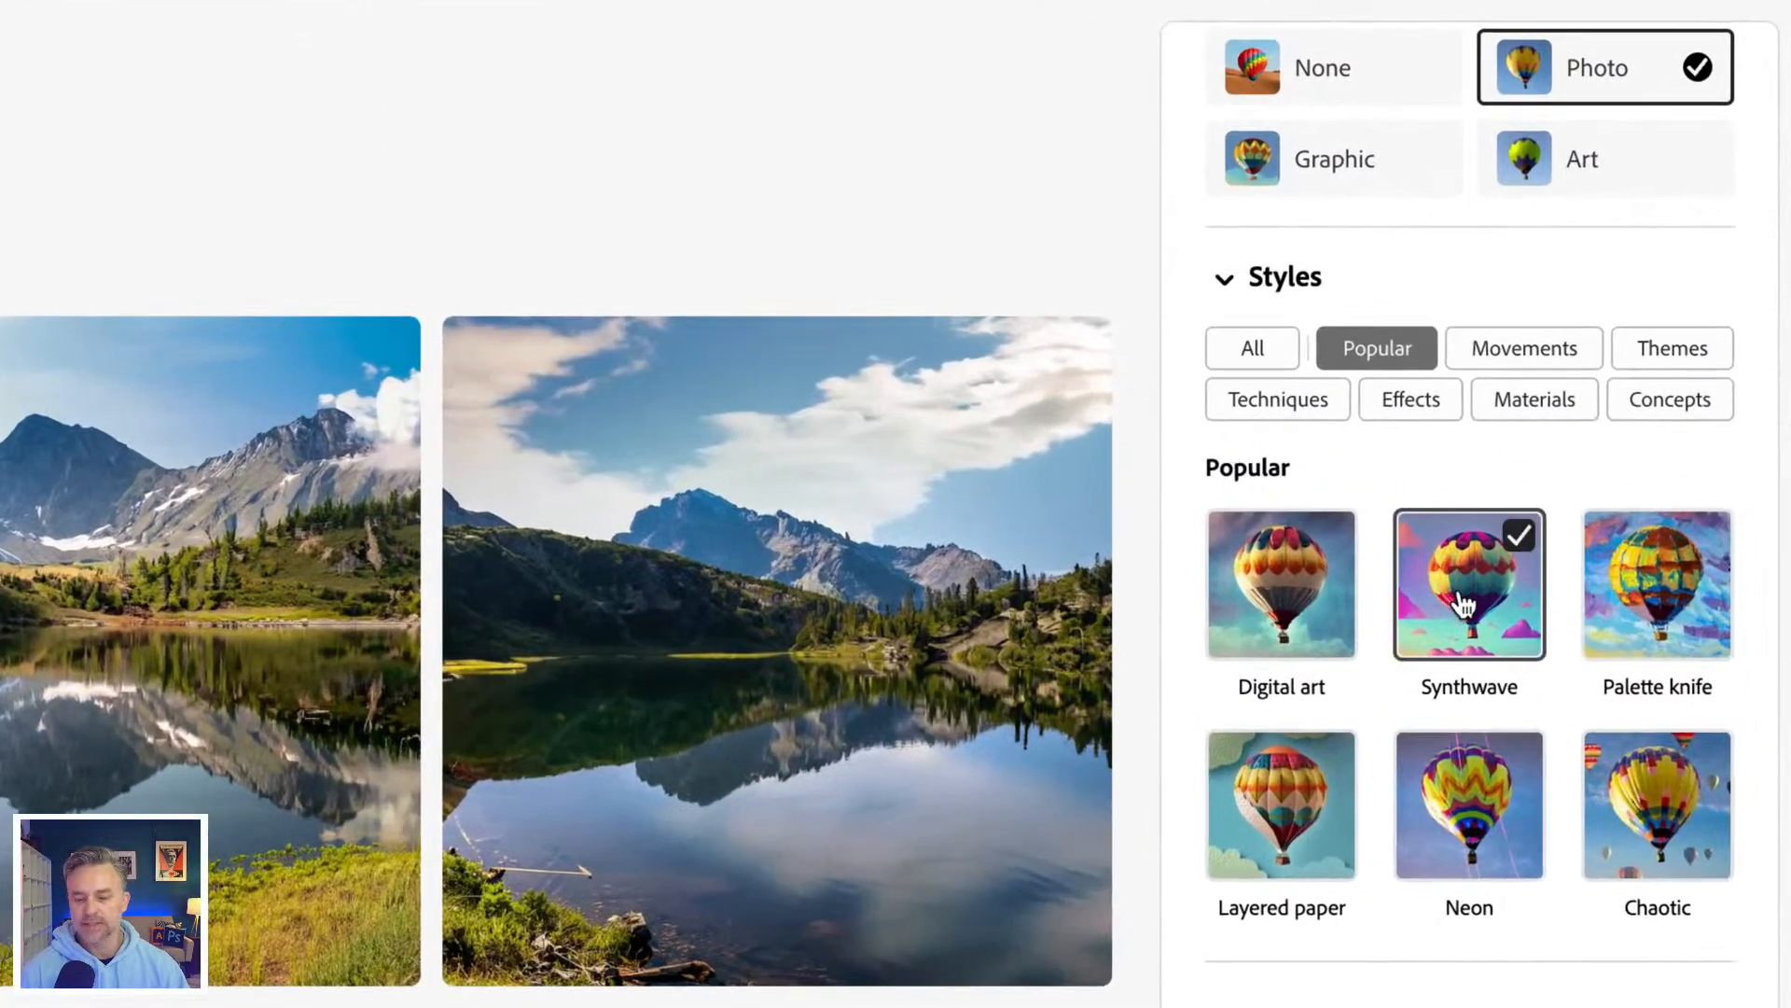
pyautogui.click(1254, 347)
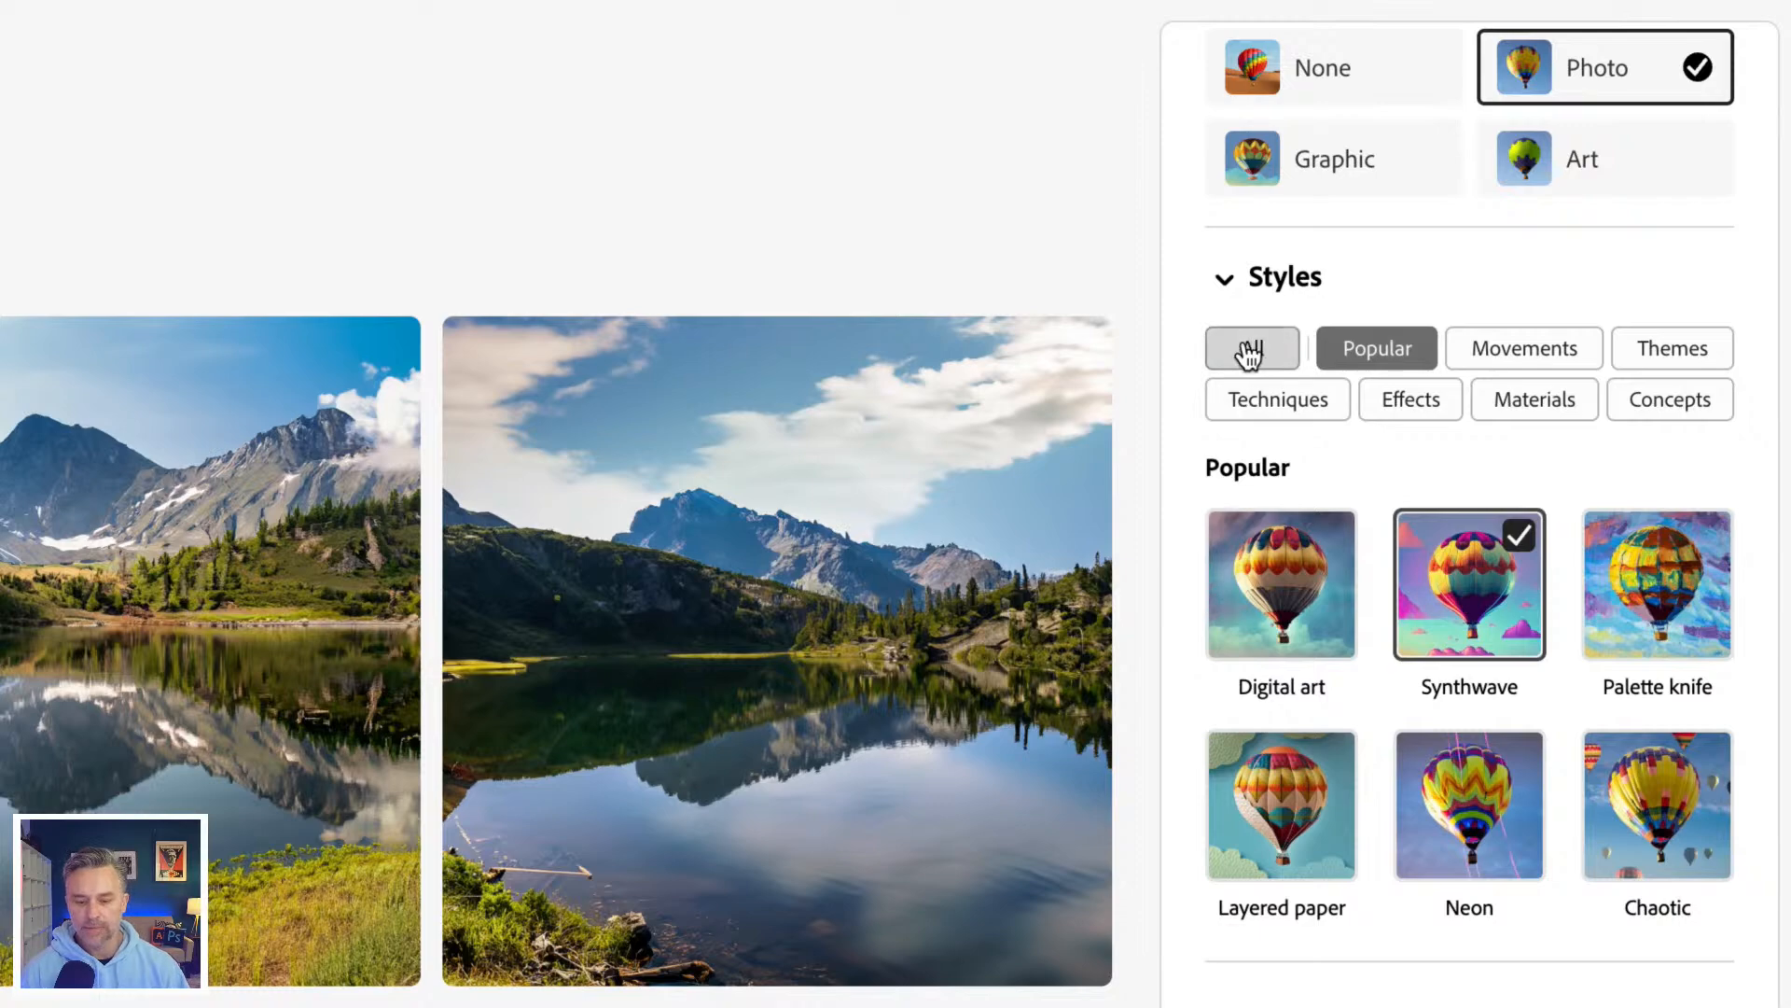
pyautogui.click(1266, 669)
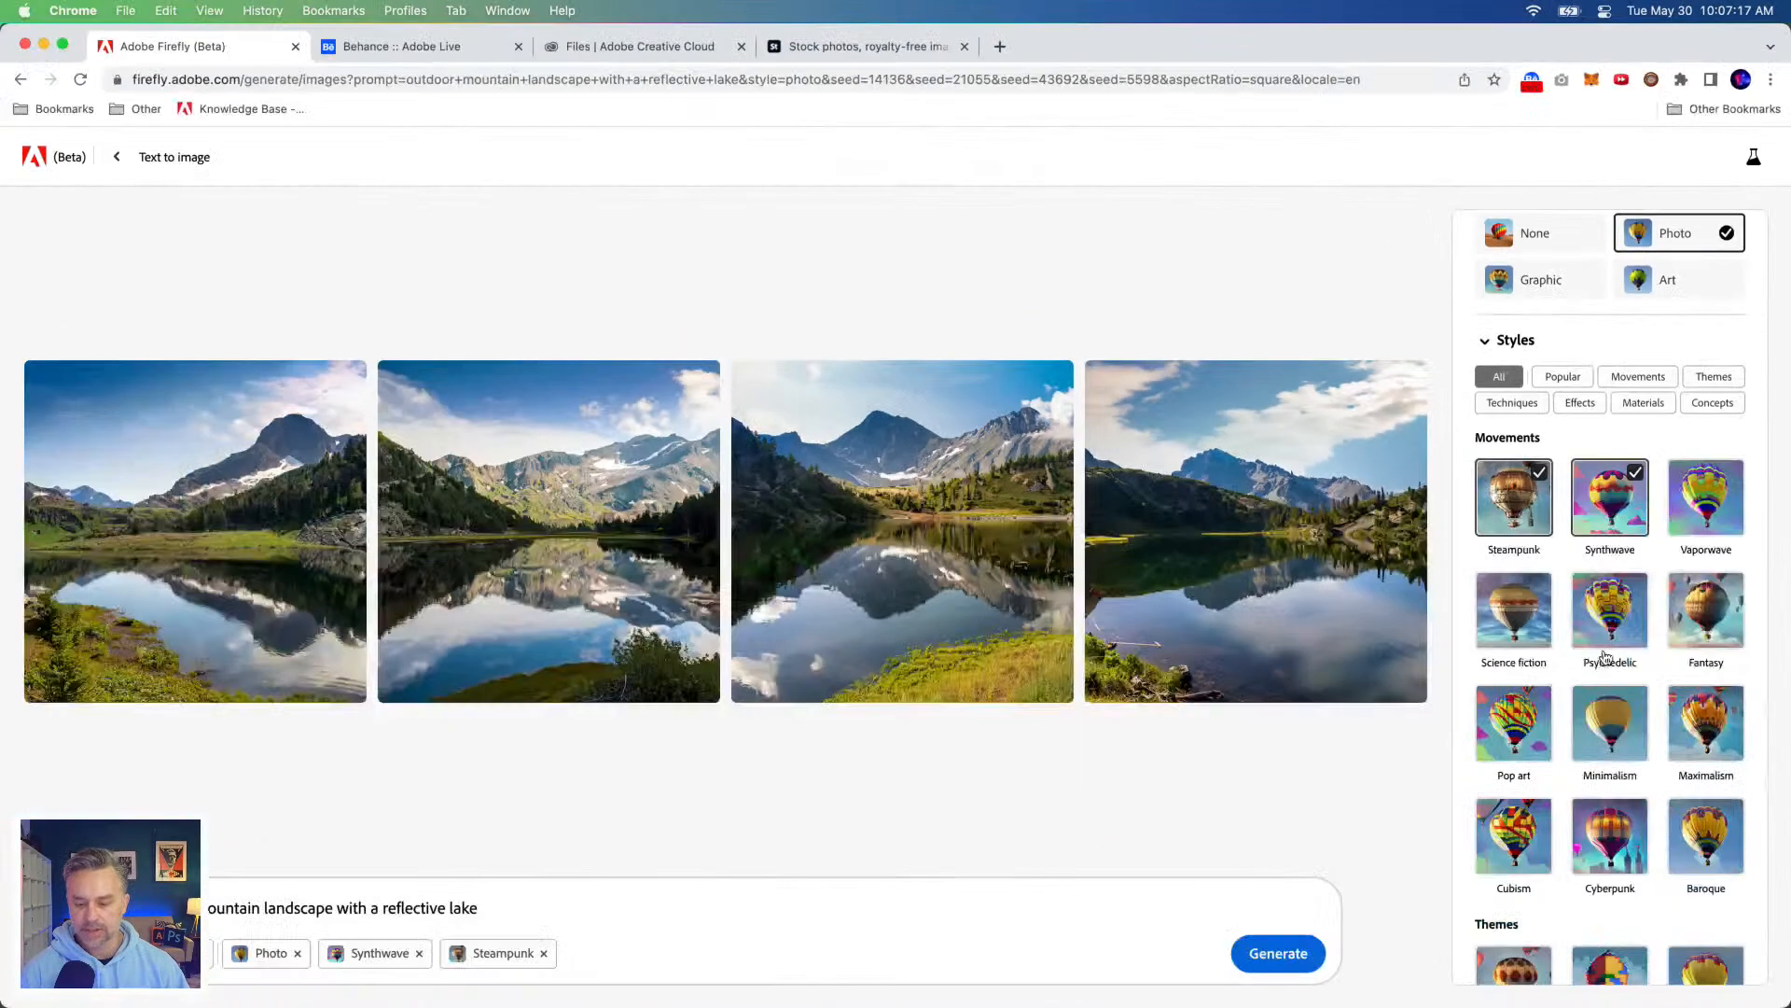
pyautogui.scroll(-3, 1466, 903)
pyautogui.scroll(-1, 1606, 656)
pyautogui.click(1705, 470)
pyautogui.click(1609, 582)
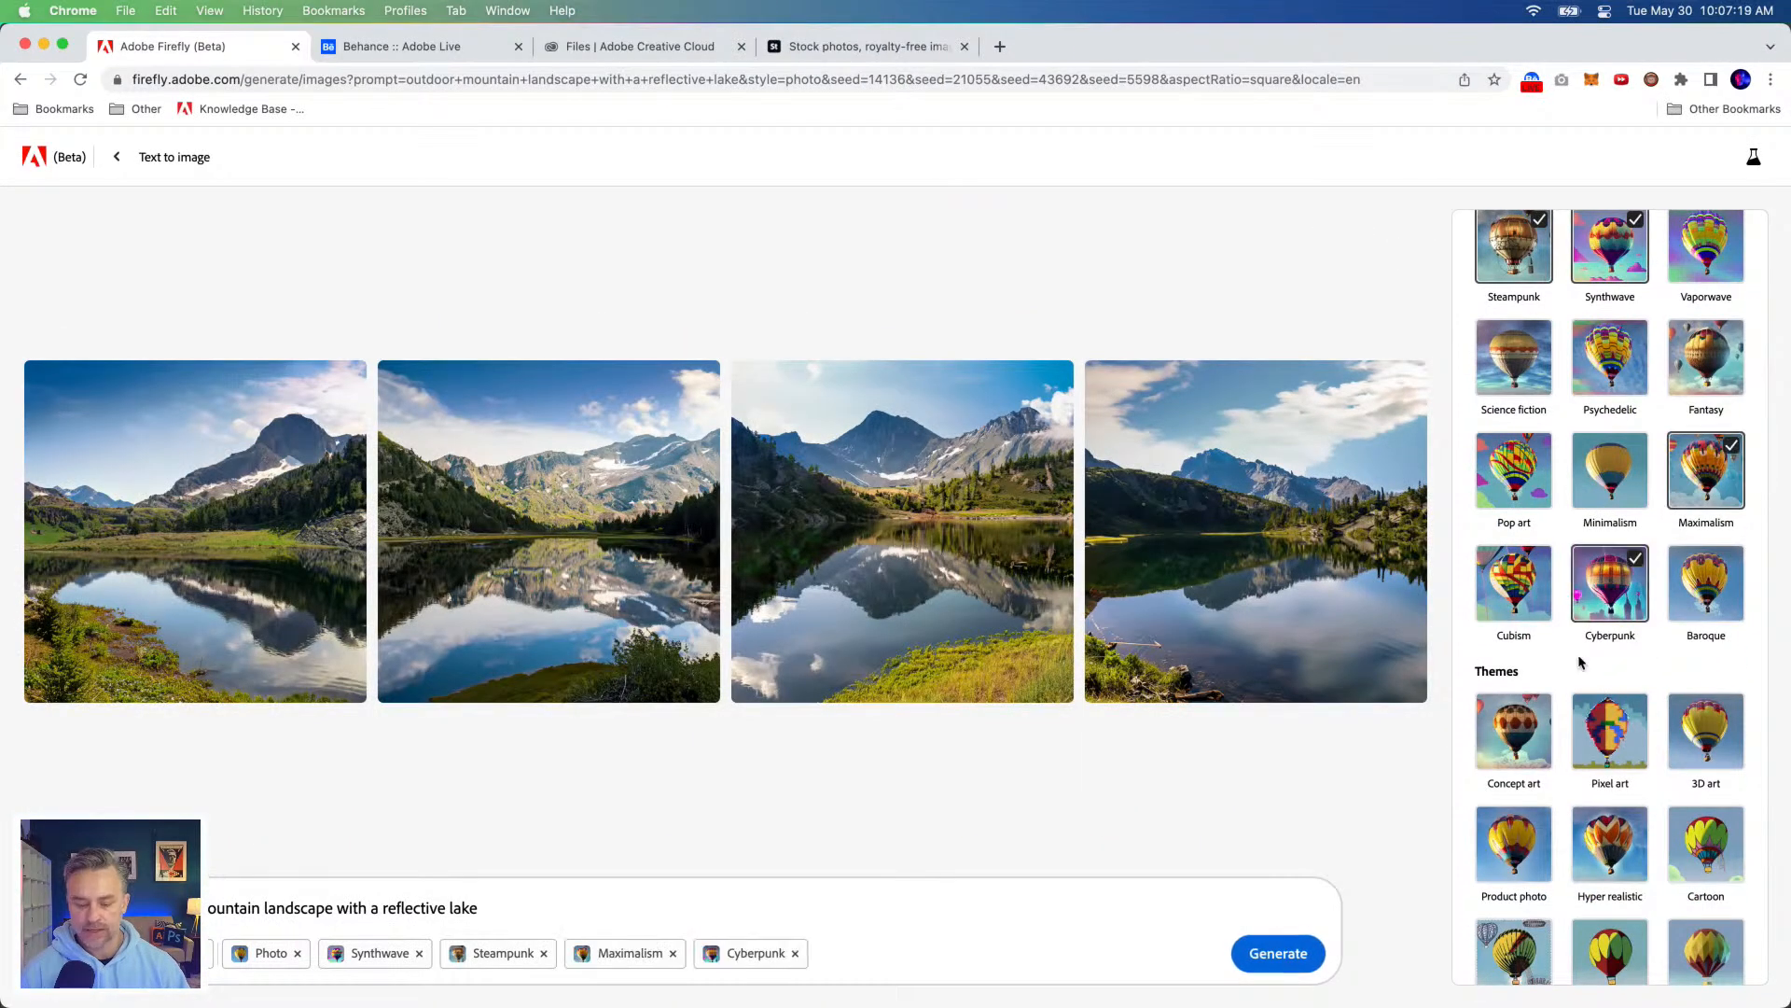
# Step: Generate the lake images with the chosen styles and view the third result enlarged
pyautogui.click(1278, 953)
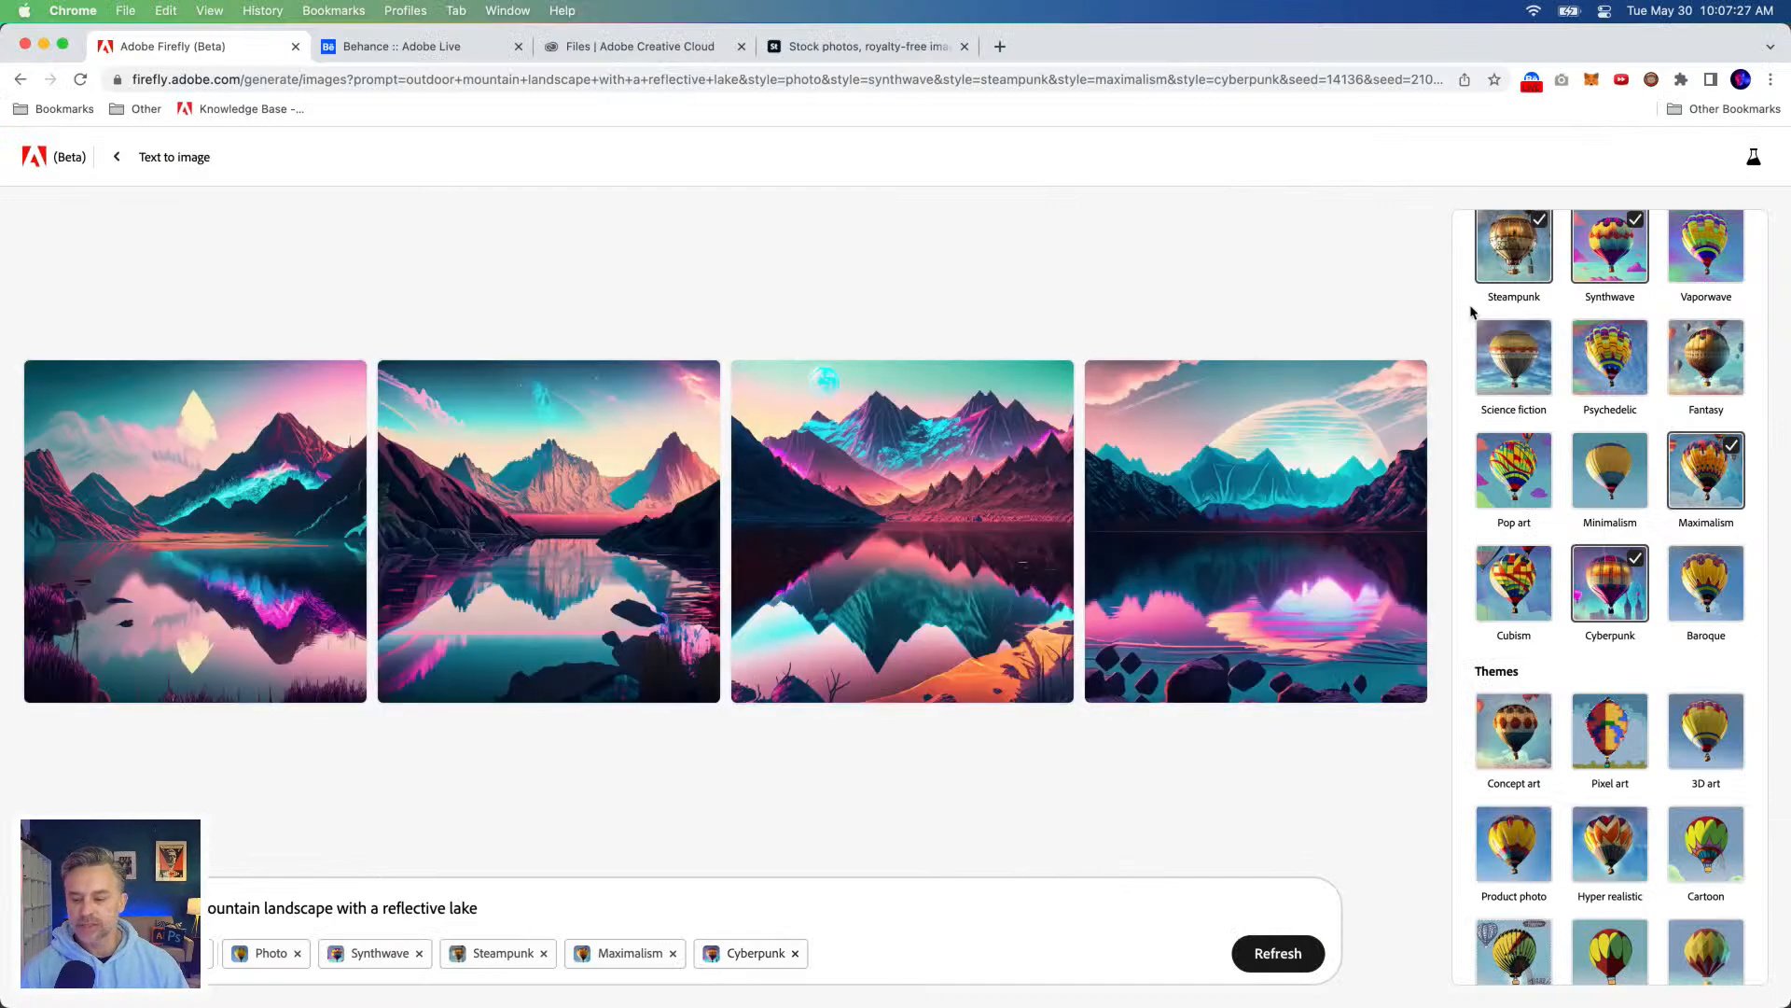
pyautogui.click(799, 512)
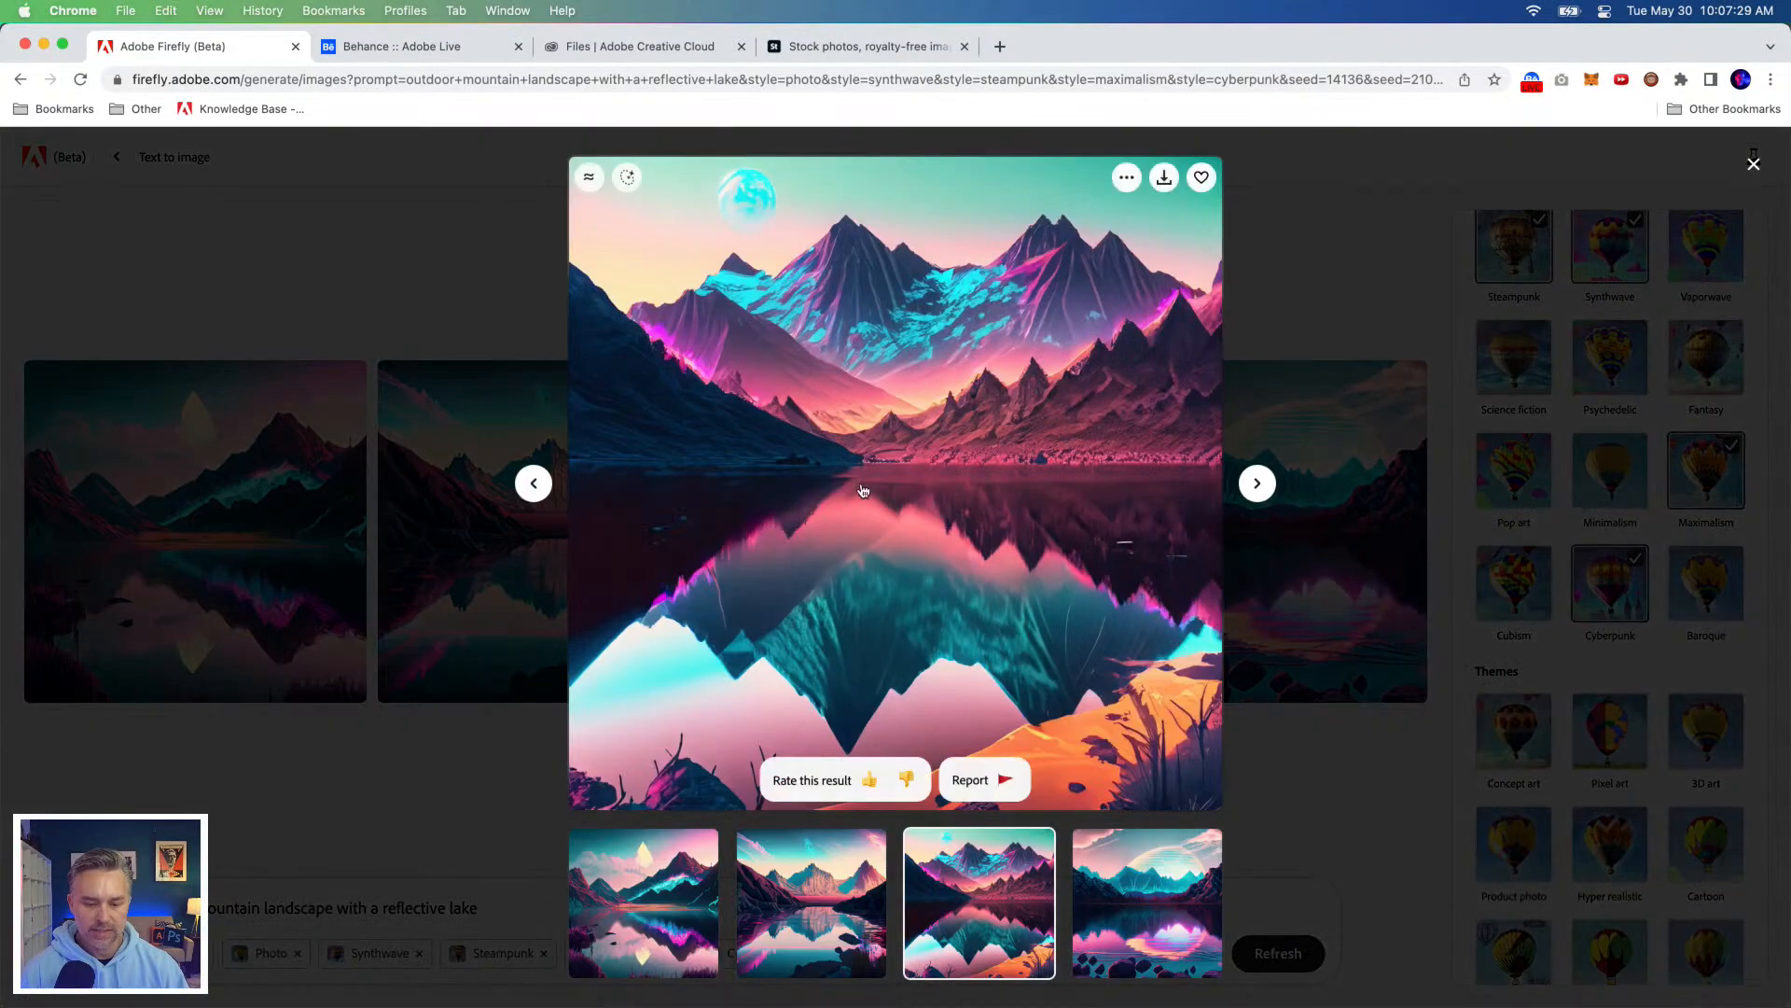
pyautogui.click(1318, 229)
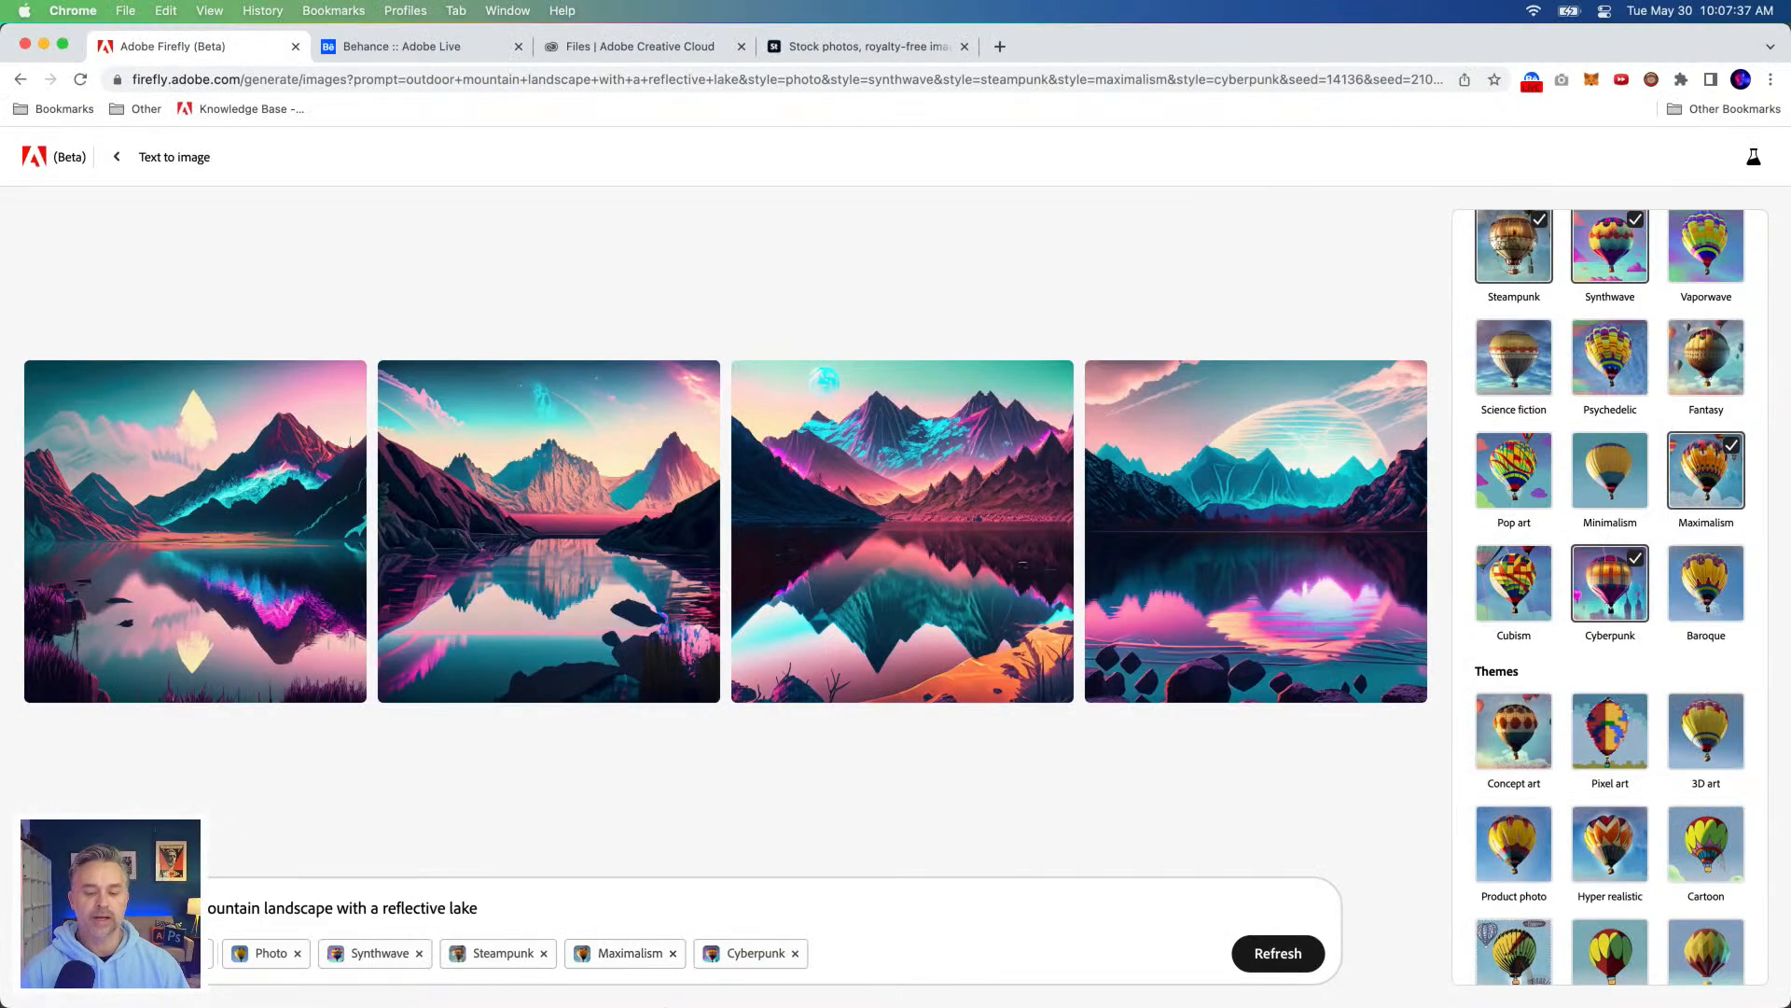
# Step: Switch back to the Untitled-1 document in Photoshop (Beta), hide the "from firefly" layer and select Generative Layer 1
pyautogui.moveTo(659, 1003)
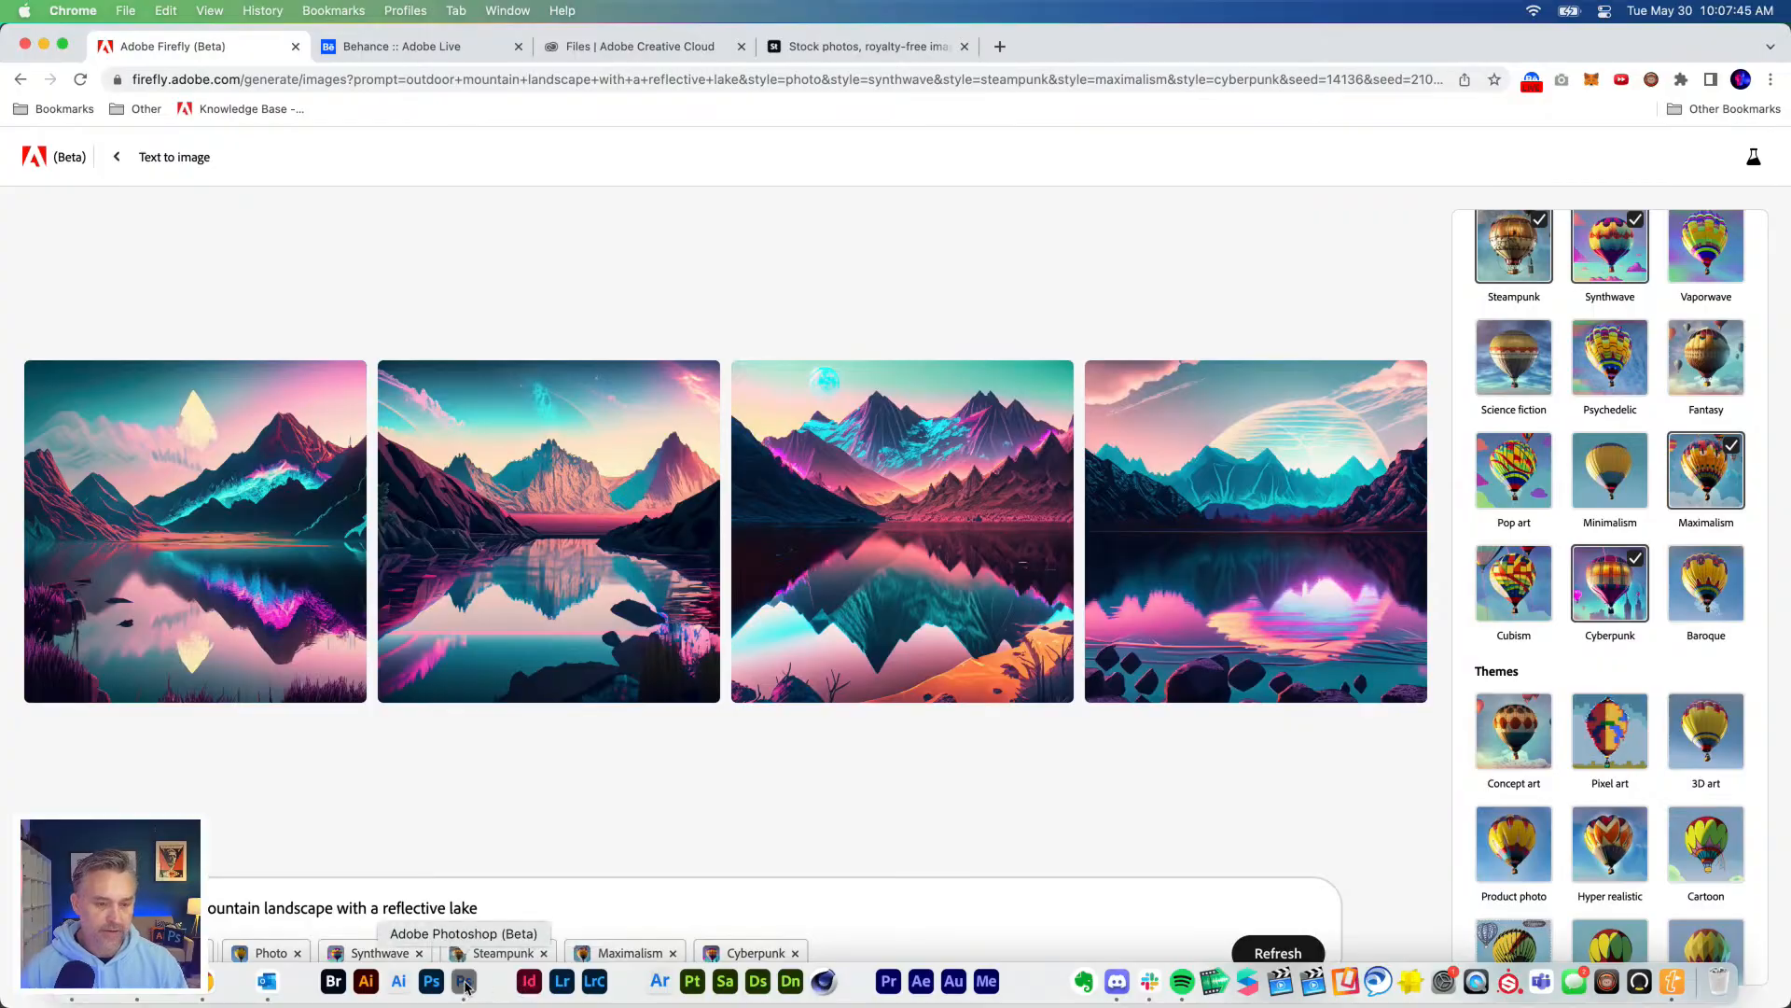
pyautogui.click(464, 994)
pyautogui.click(300, 90)
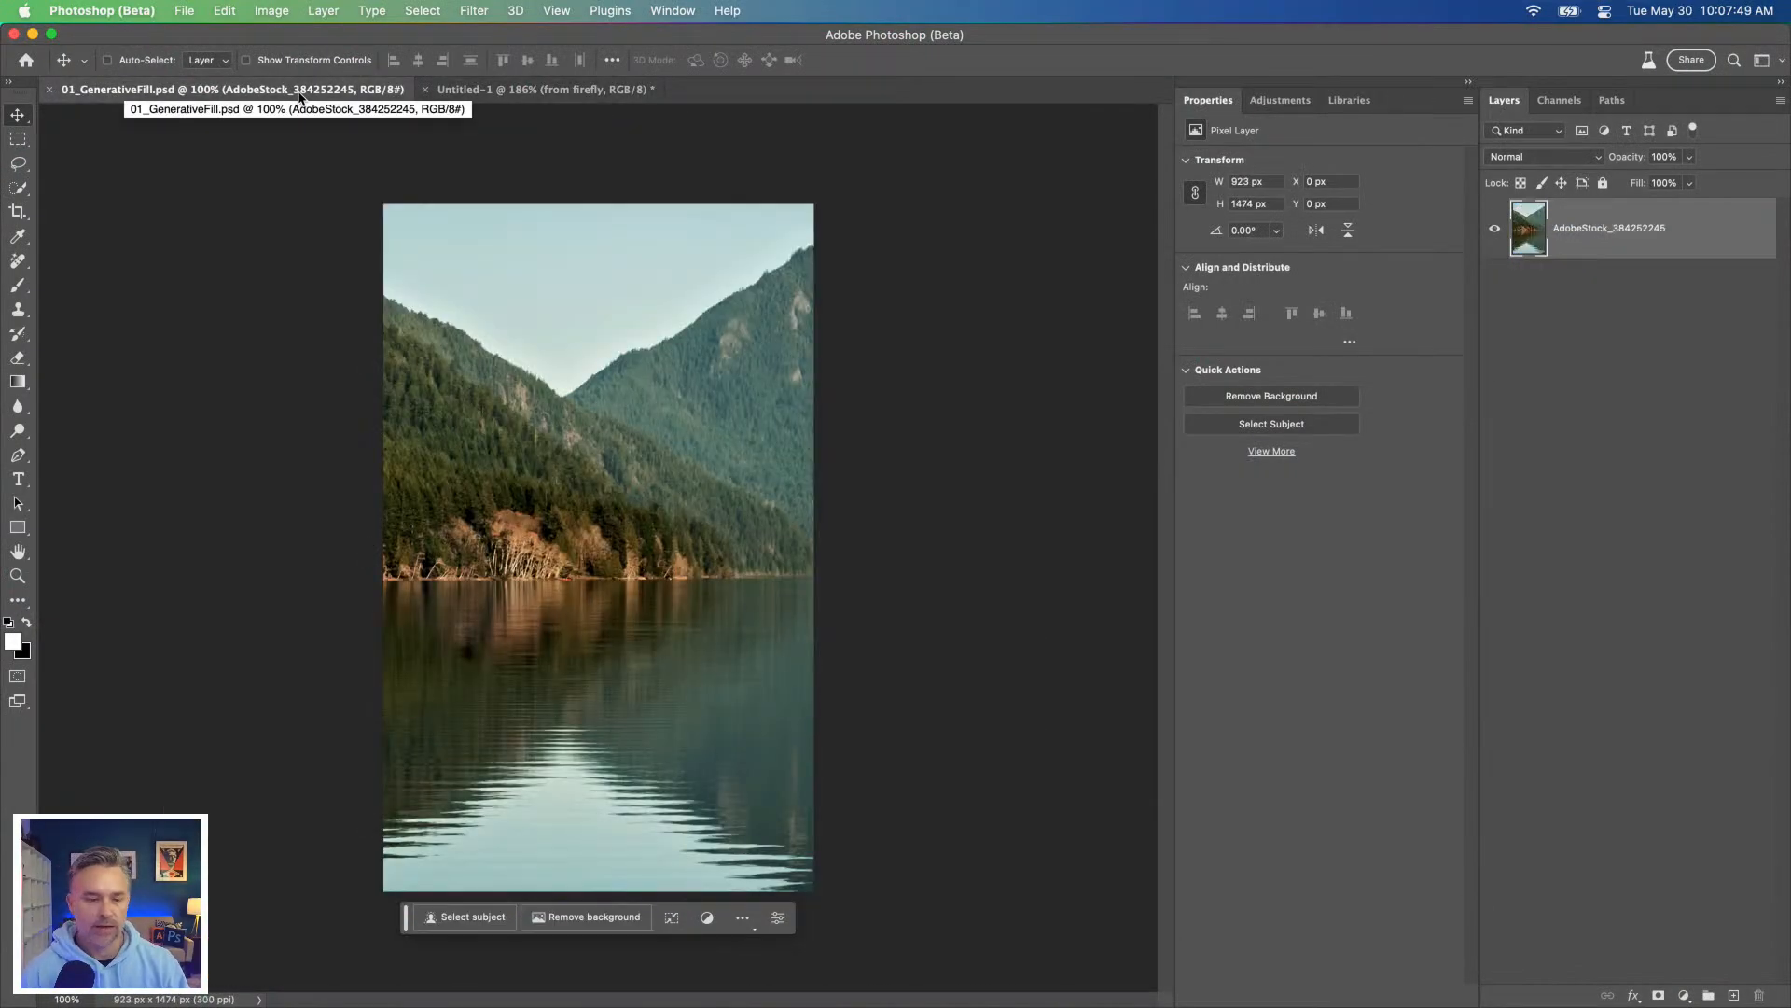
pyautogui.click(520, 91)
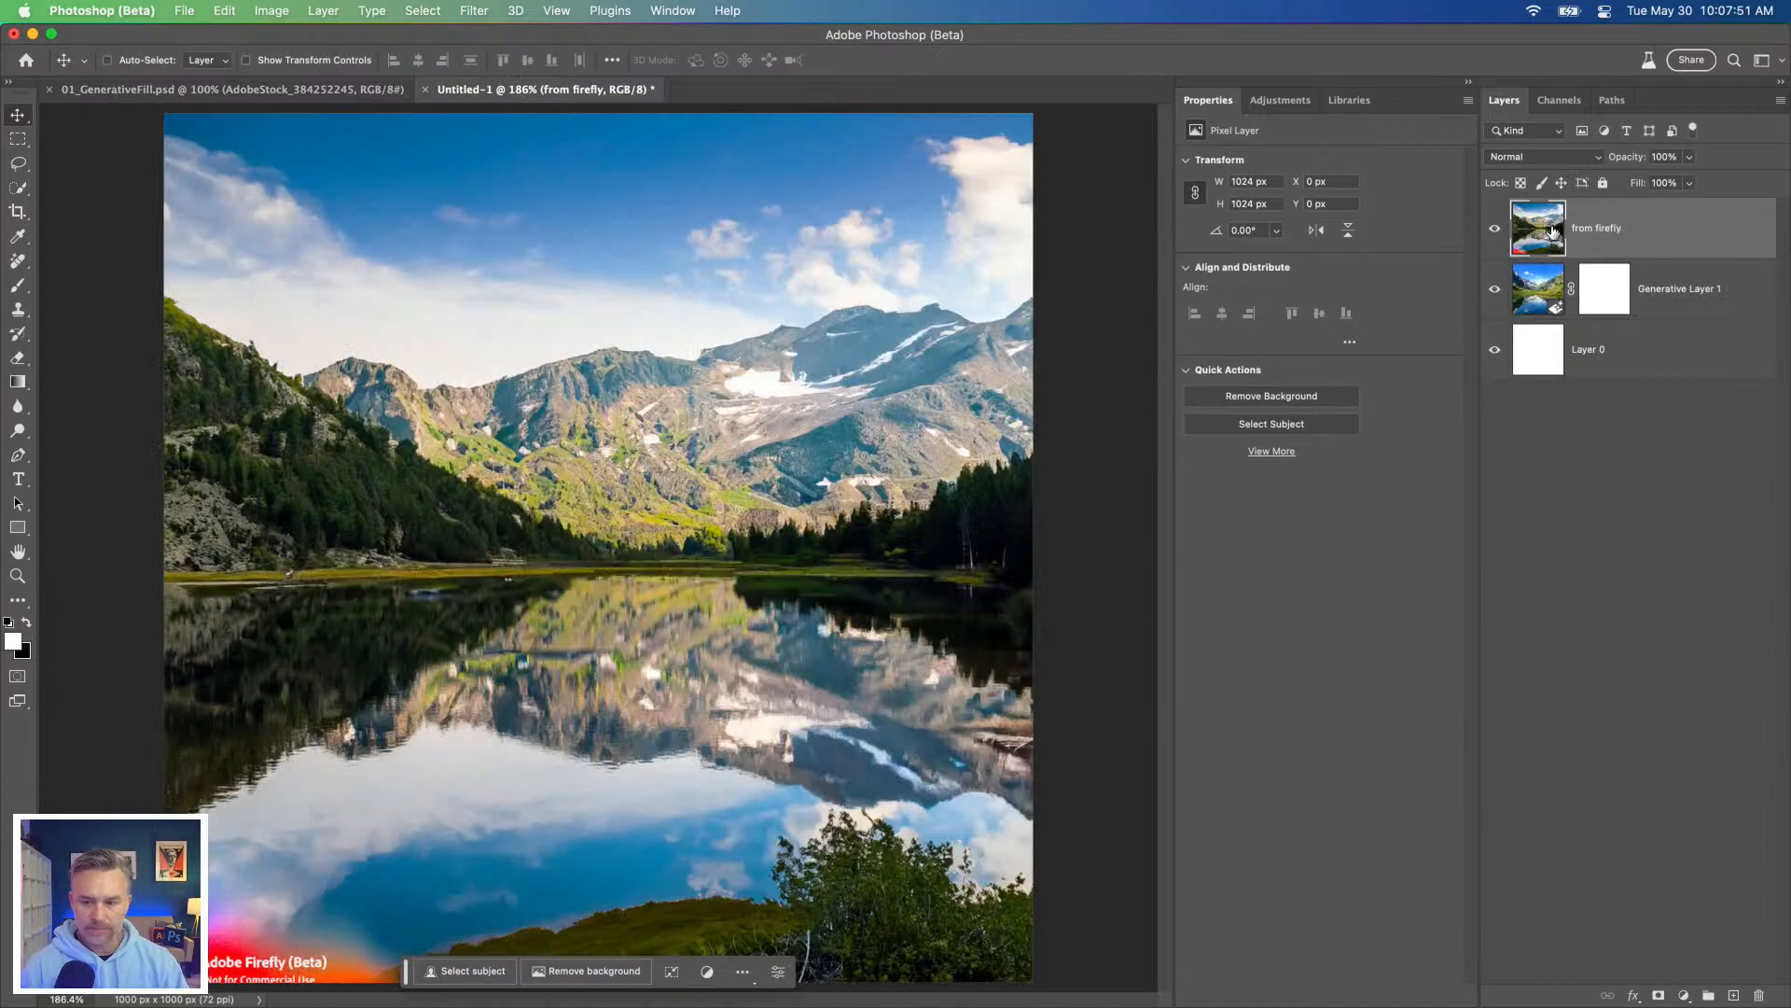
pyautogui.click(1536, 282)
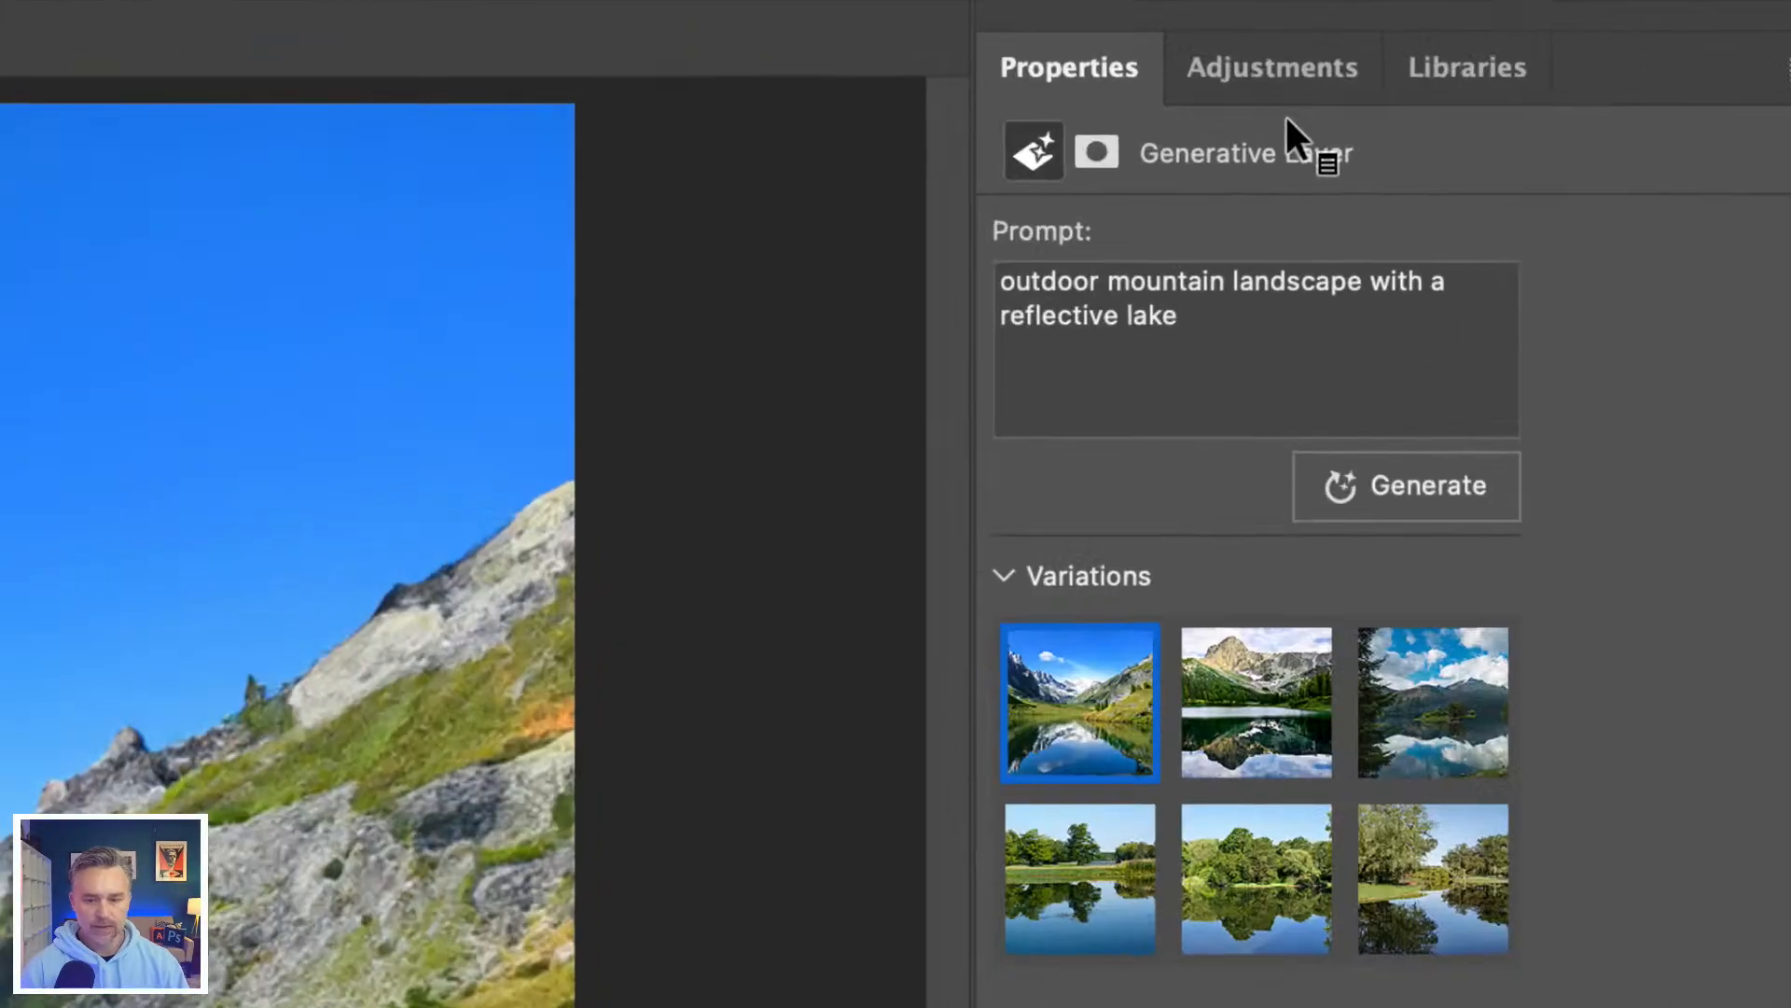
# Step: Extend the layer's prompt to "outdoor mountain landscape with a reflective lake, steampunk, synthwave, maximalism" and generate new variations
pyautogui.click(1243, 331)
pyautogui.click(1243, 331)
pyautogui.write(',')
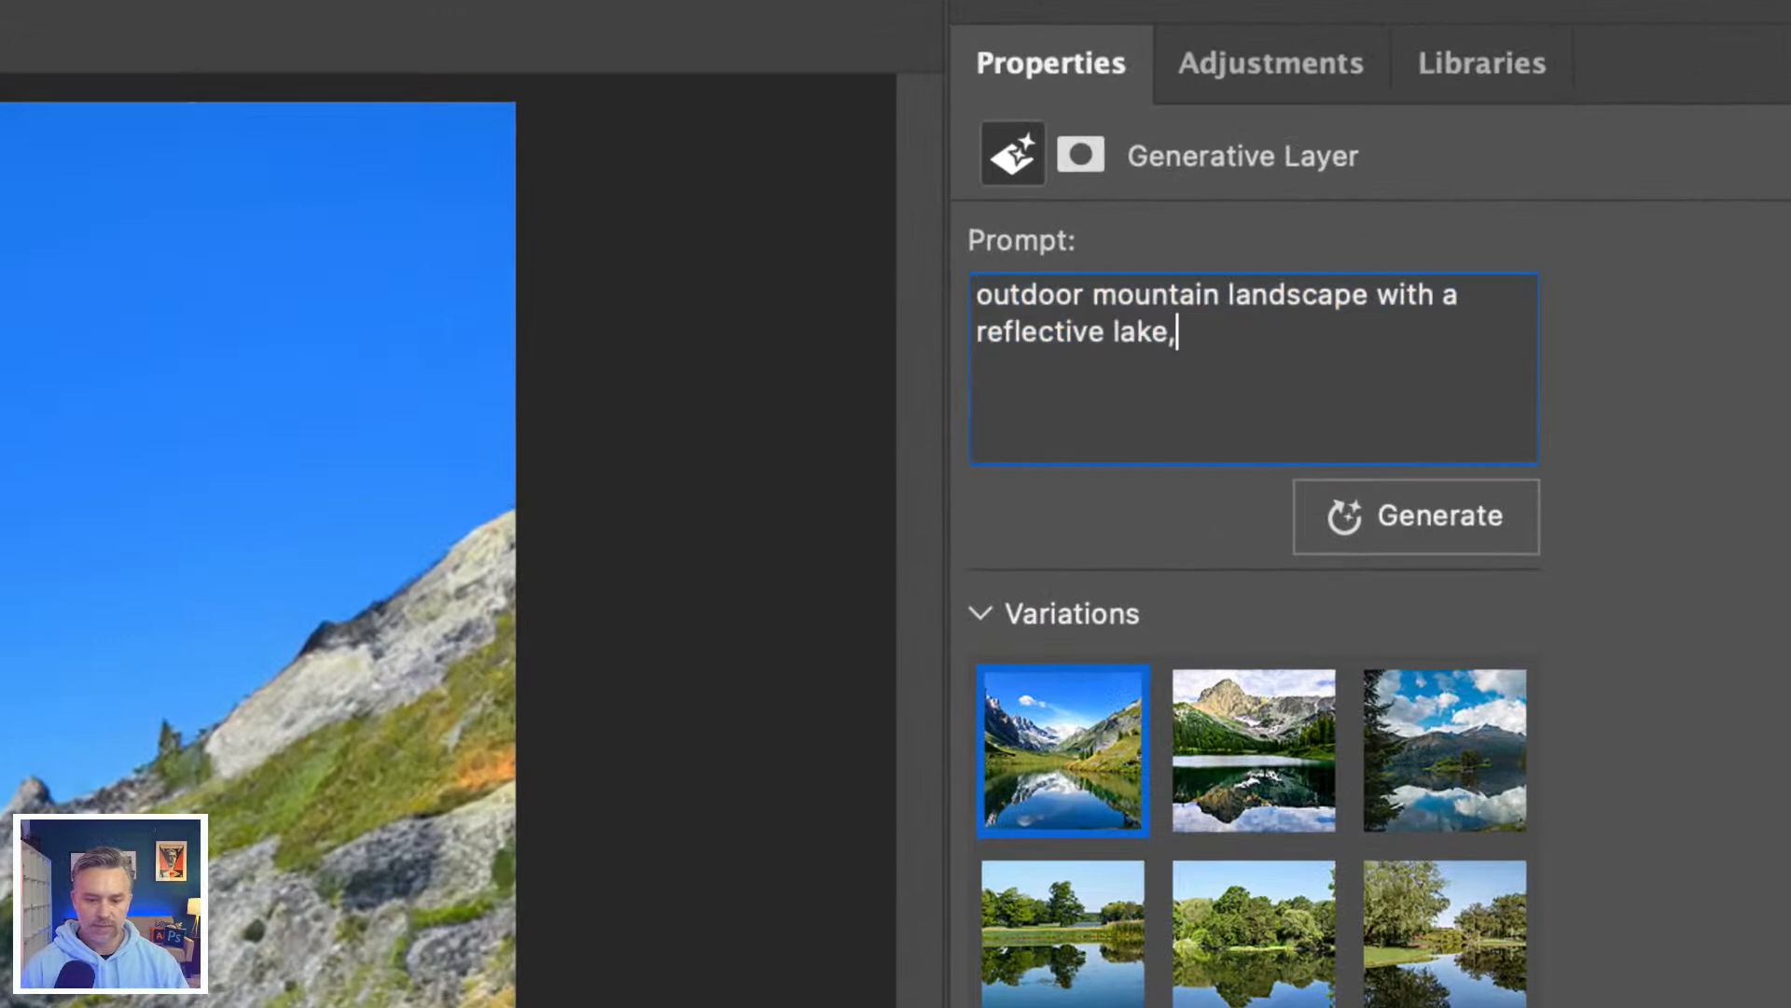
pyautogui.write(' steampunk,')
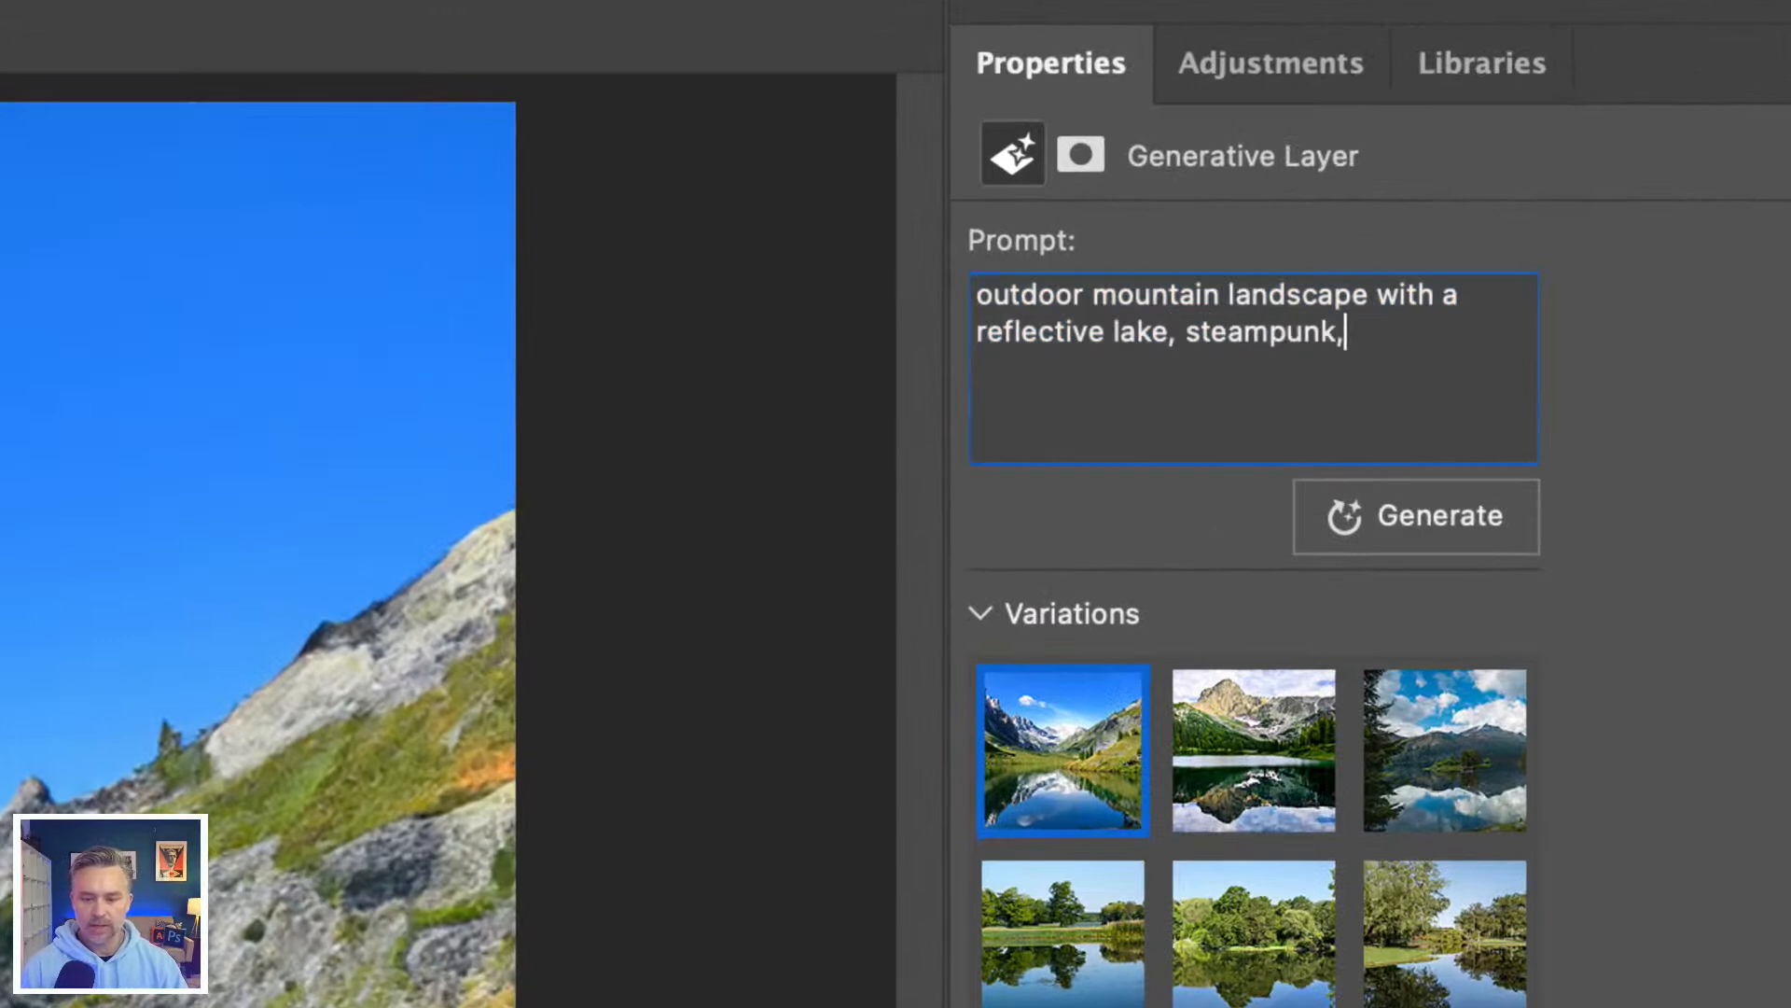
pyautogui.write(' synthwa')
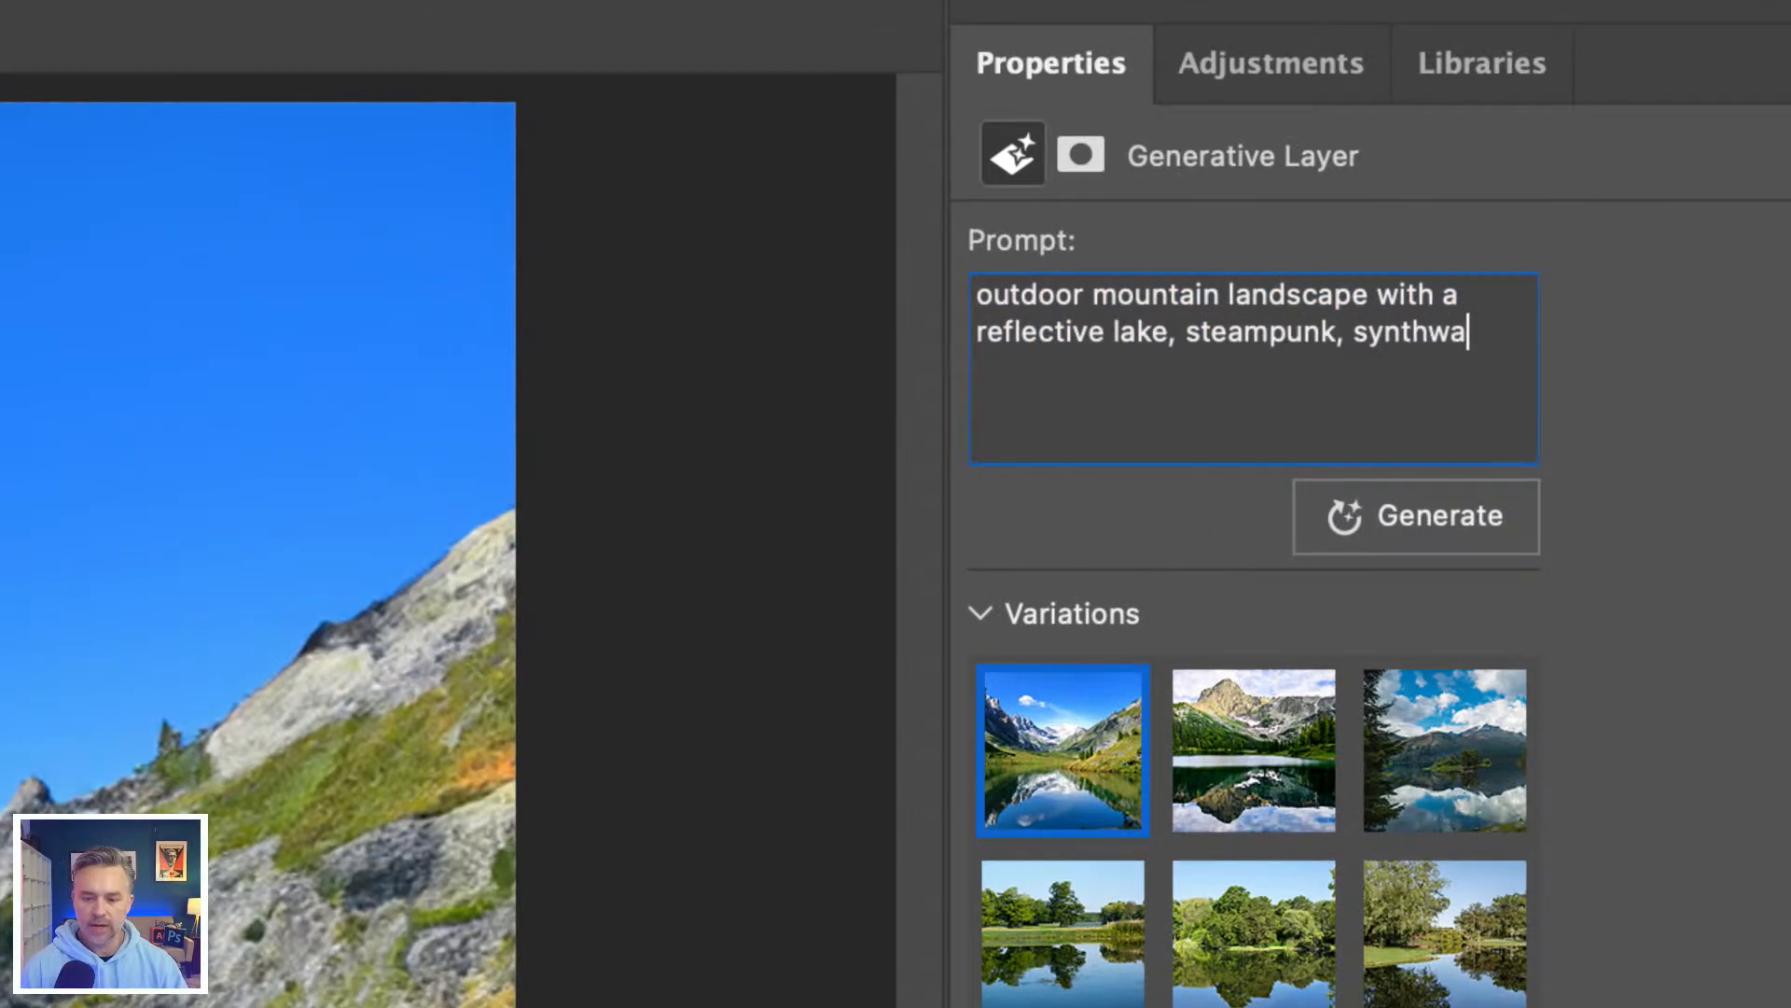
pyautogui.write('ve, maximalism')
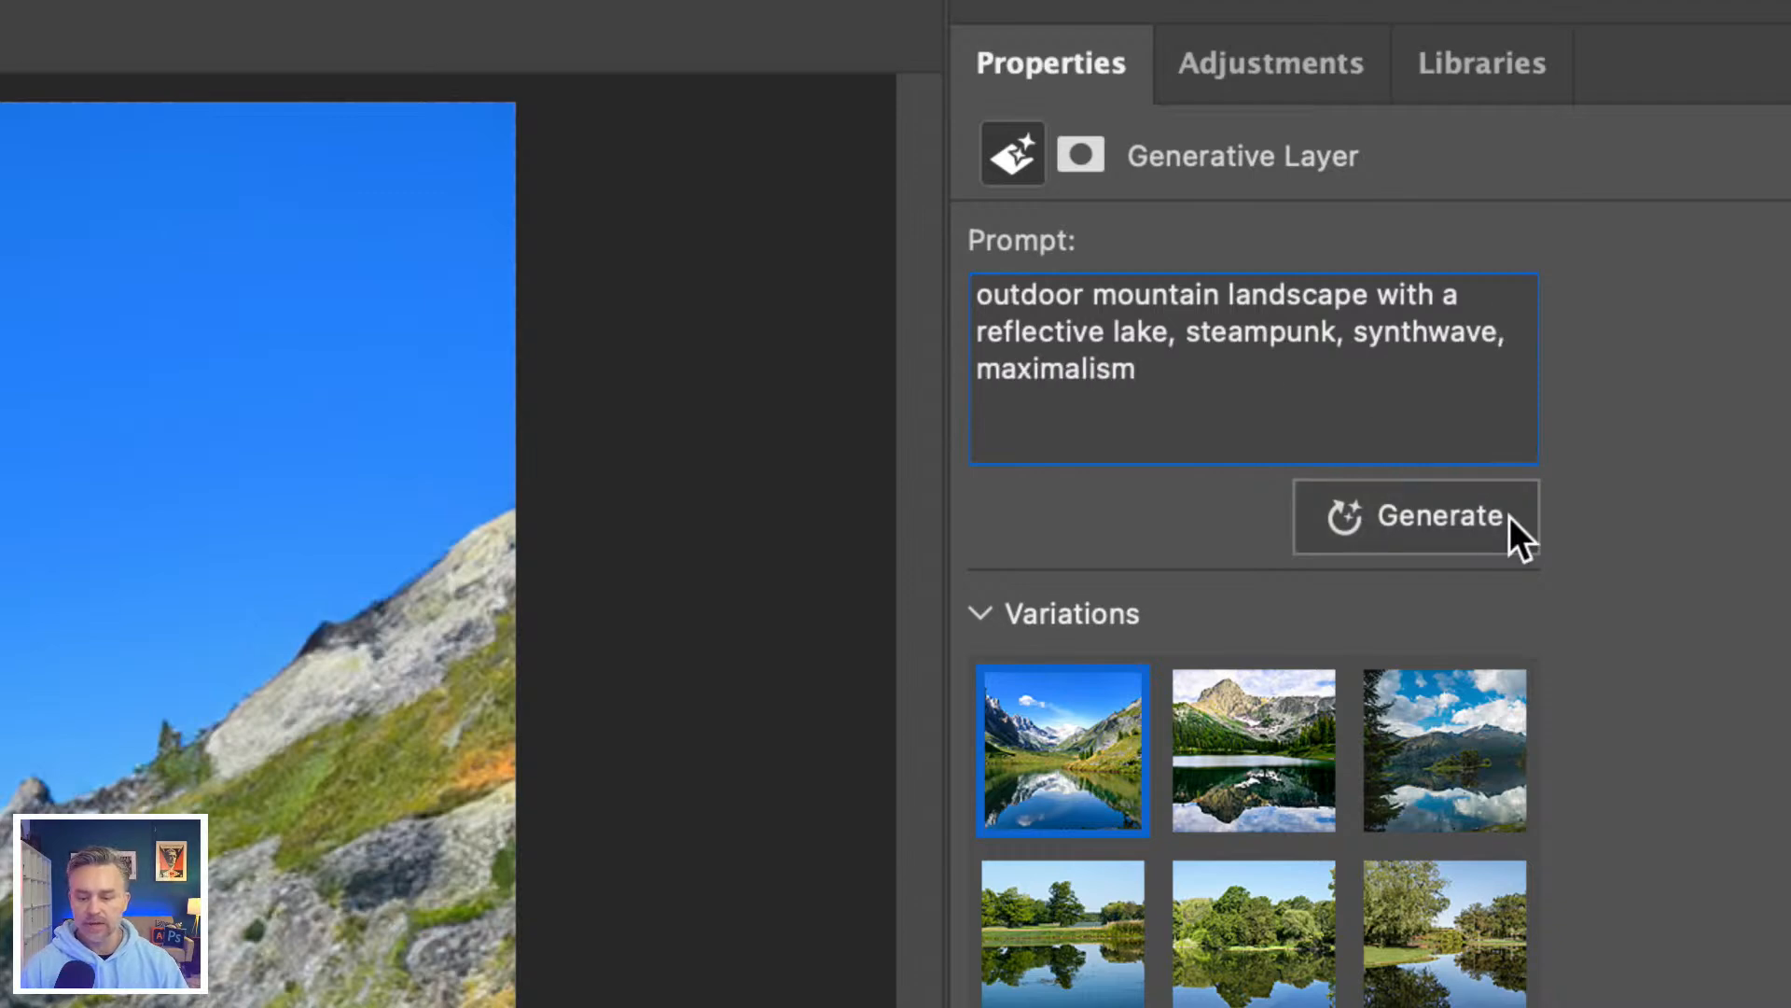
pyautogui.click(1484, 536)
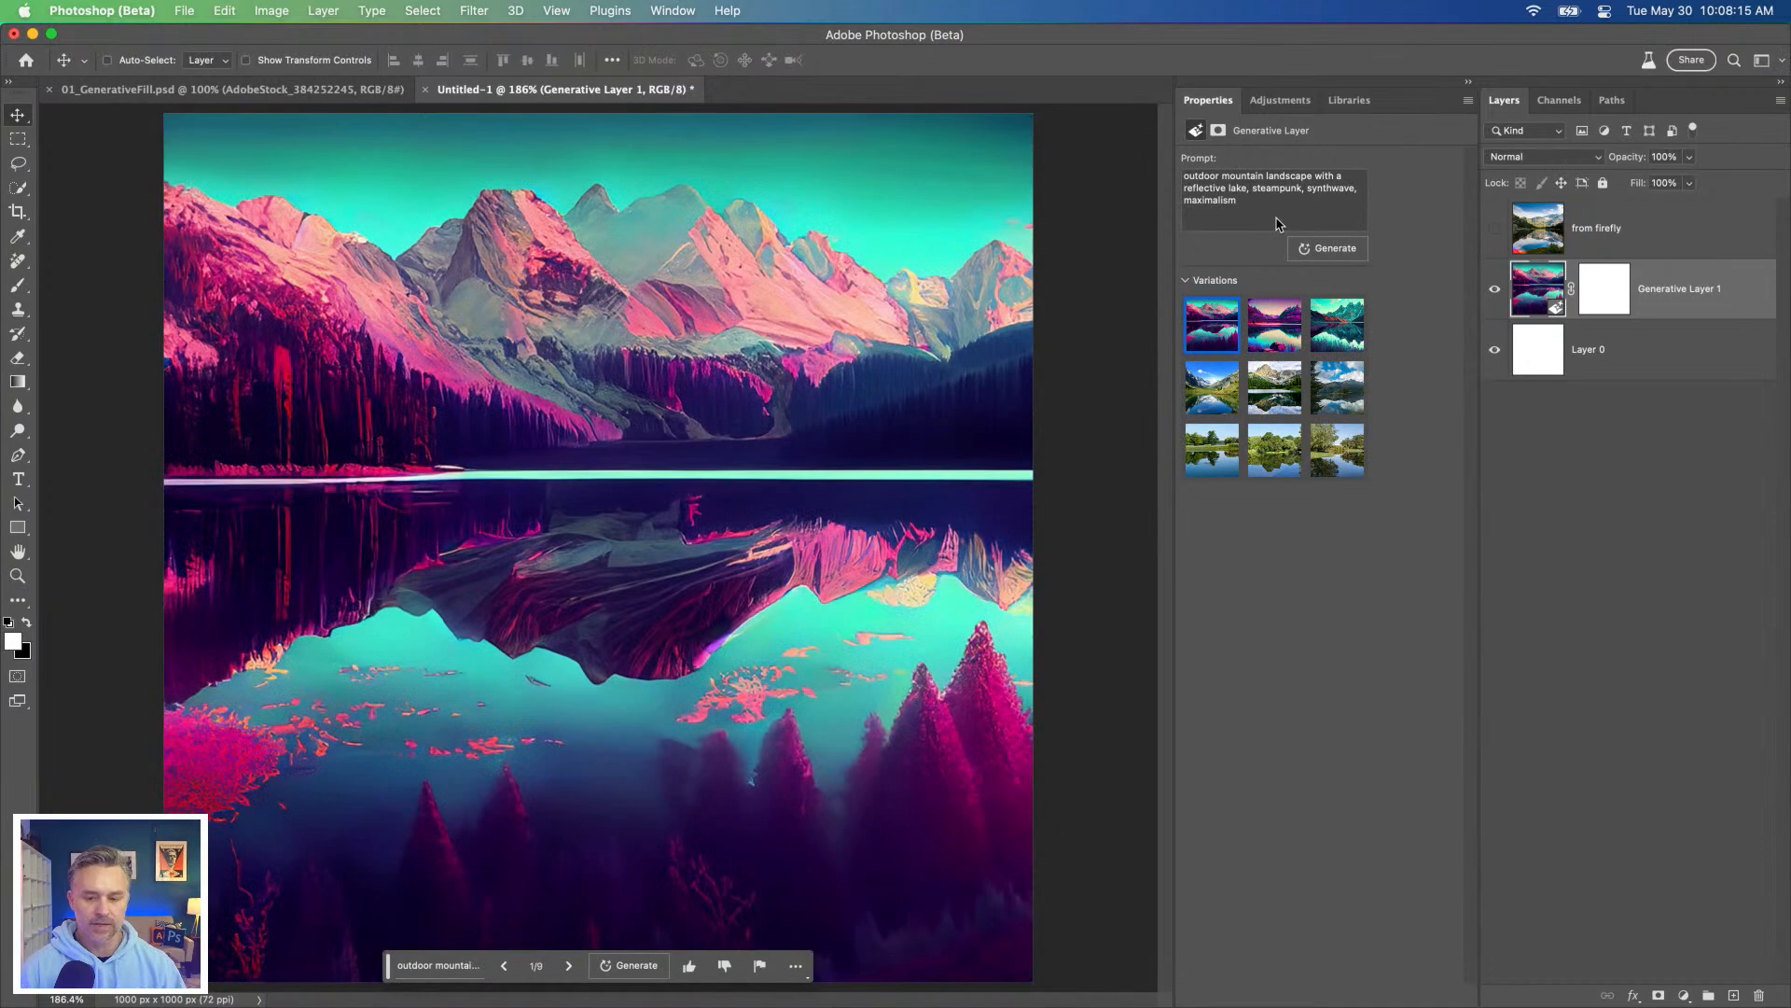
# Step: Compare the three new stylised variations on the canvas and return to the first one
pyautogui.click(1261, 336)
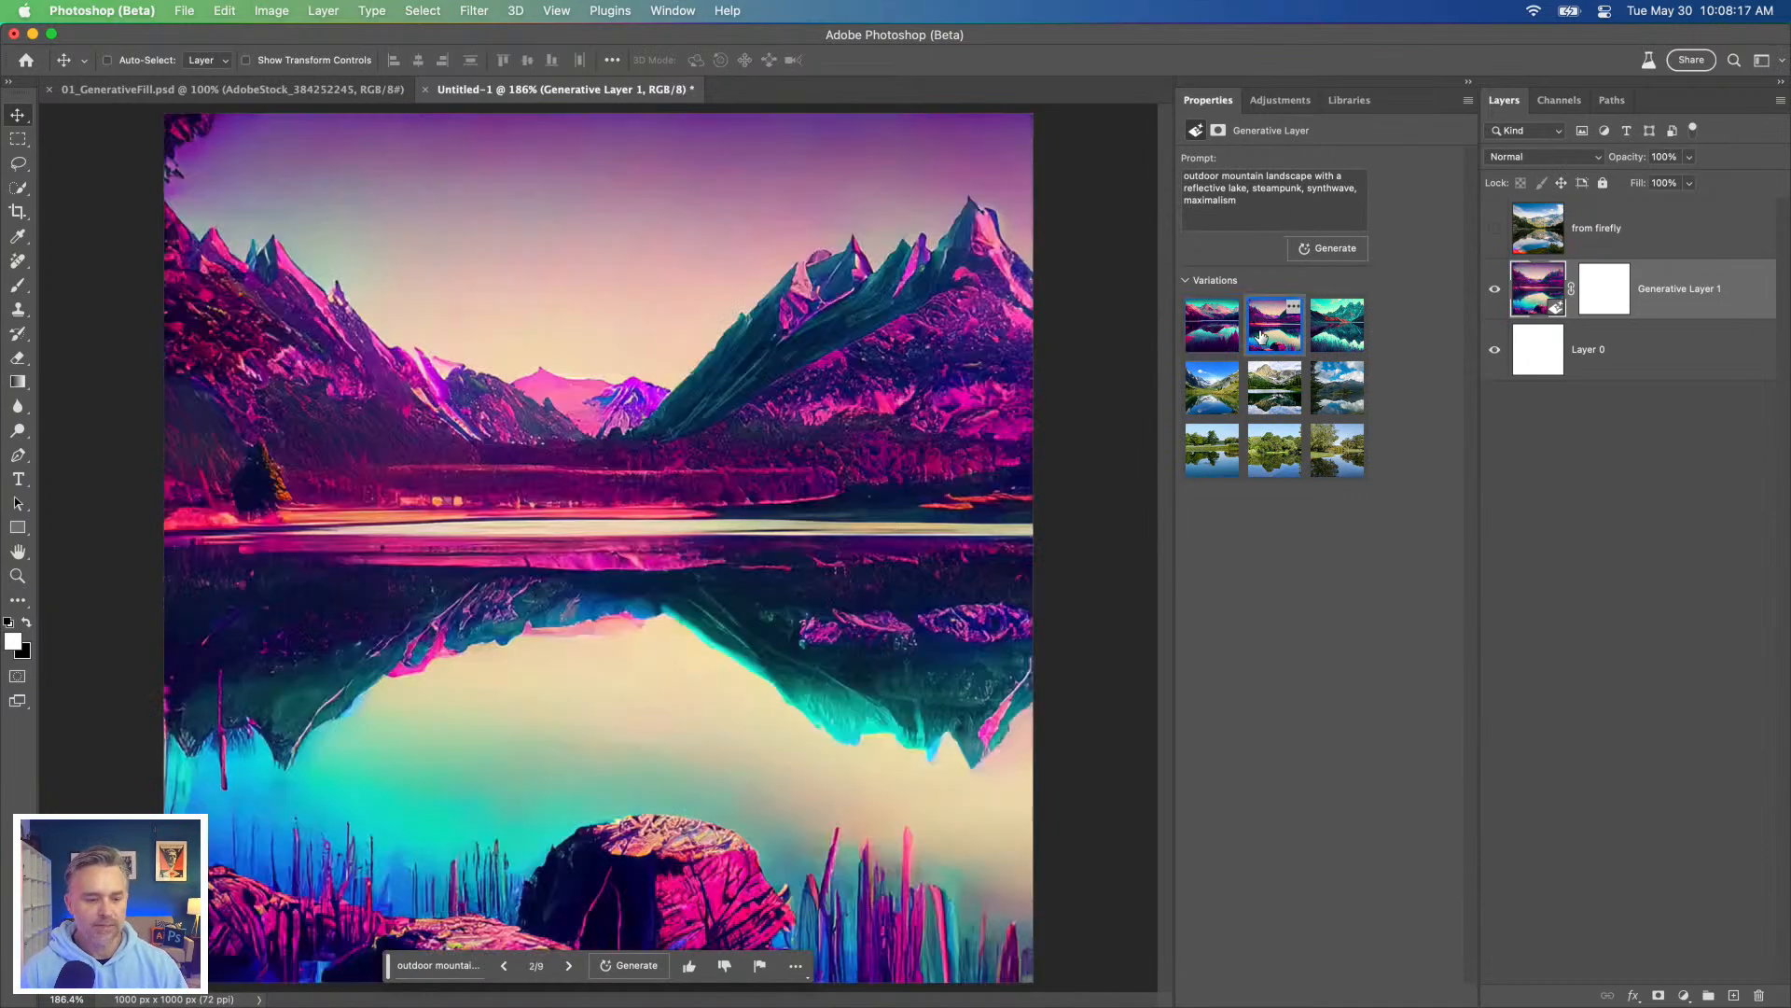
pyautogui.click(1218, 338)
pyautogui.click(1266, 341)
pyautogui.click(1319, 345)
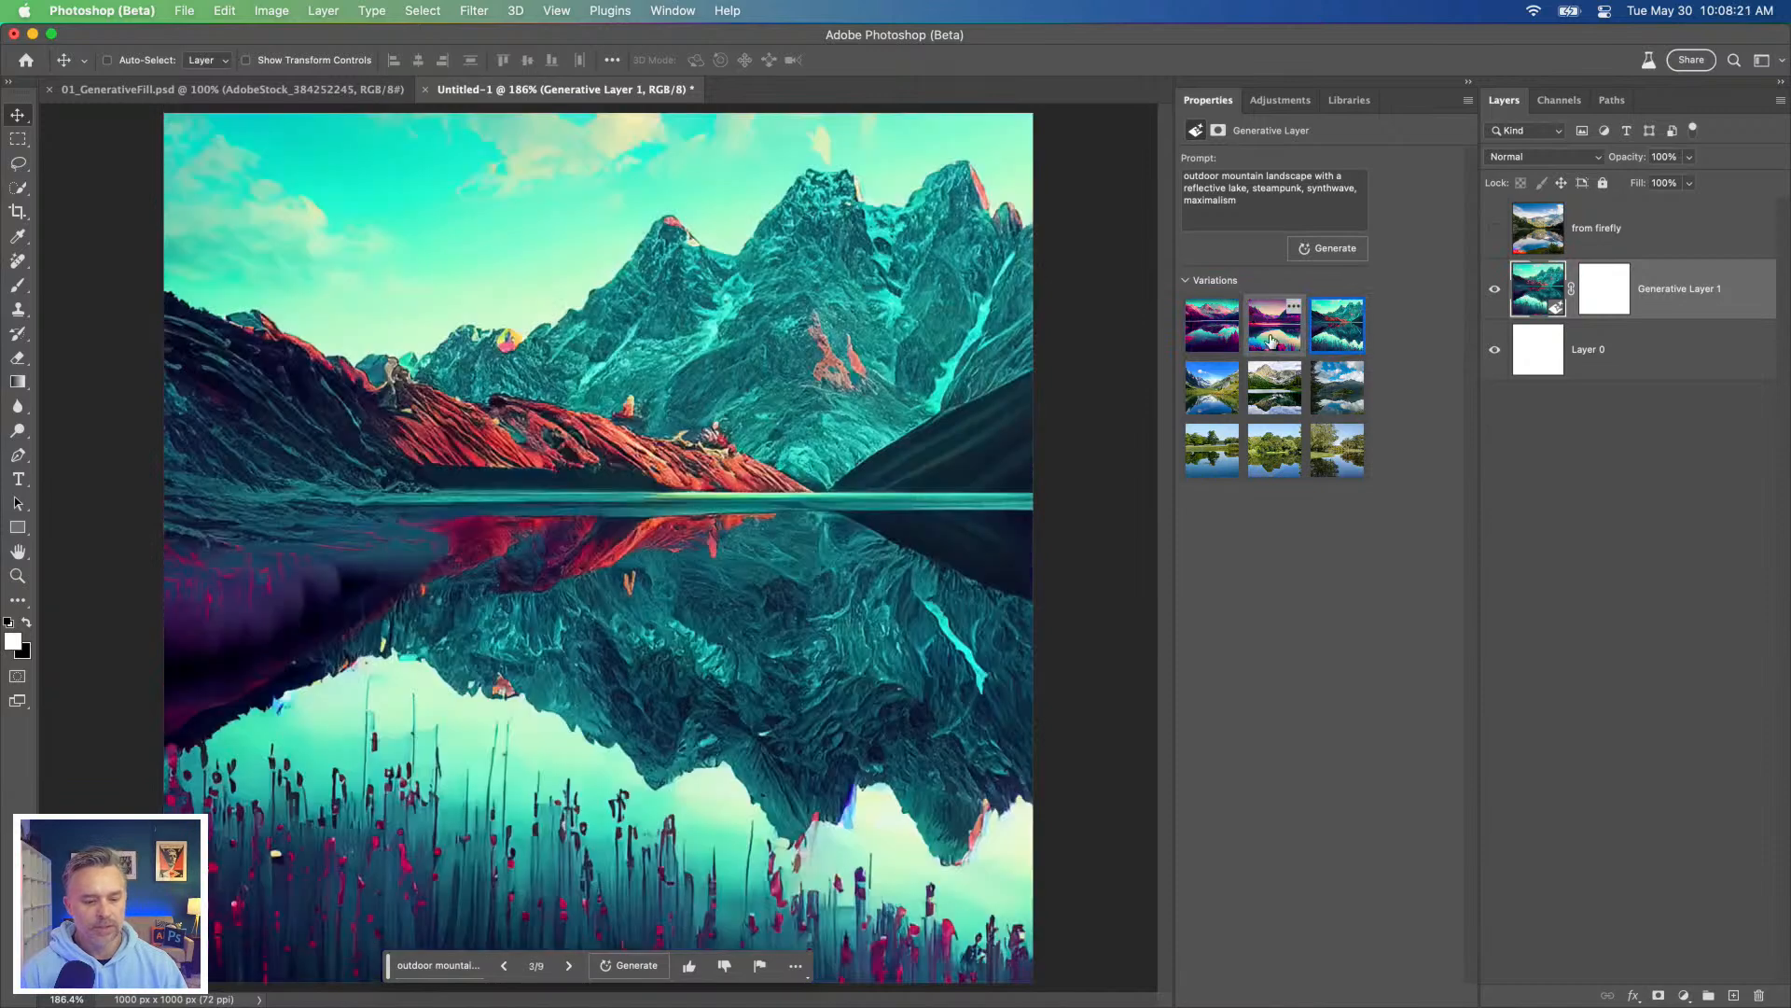
pyautogui.click(1273, 341)
pyautogui.click(1213, 343)
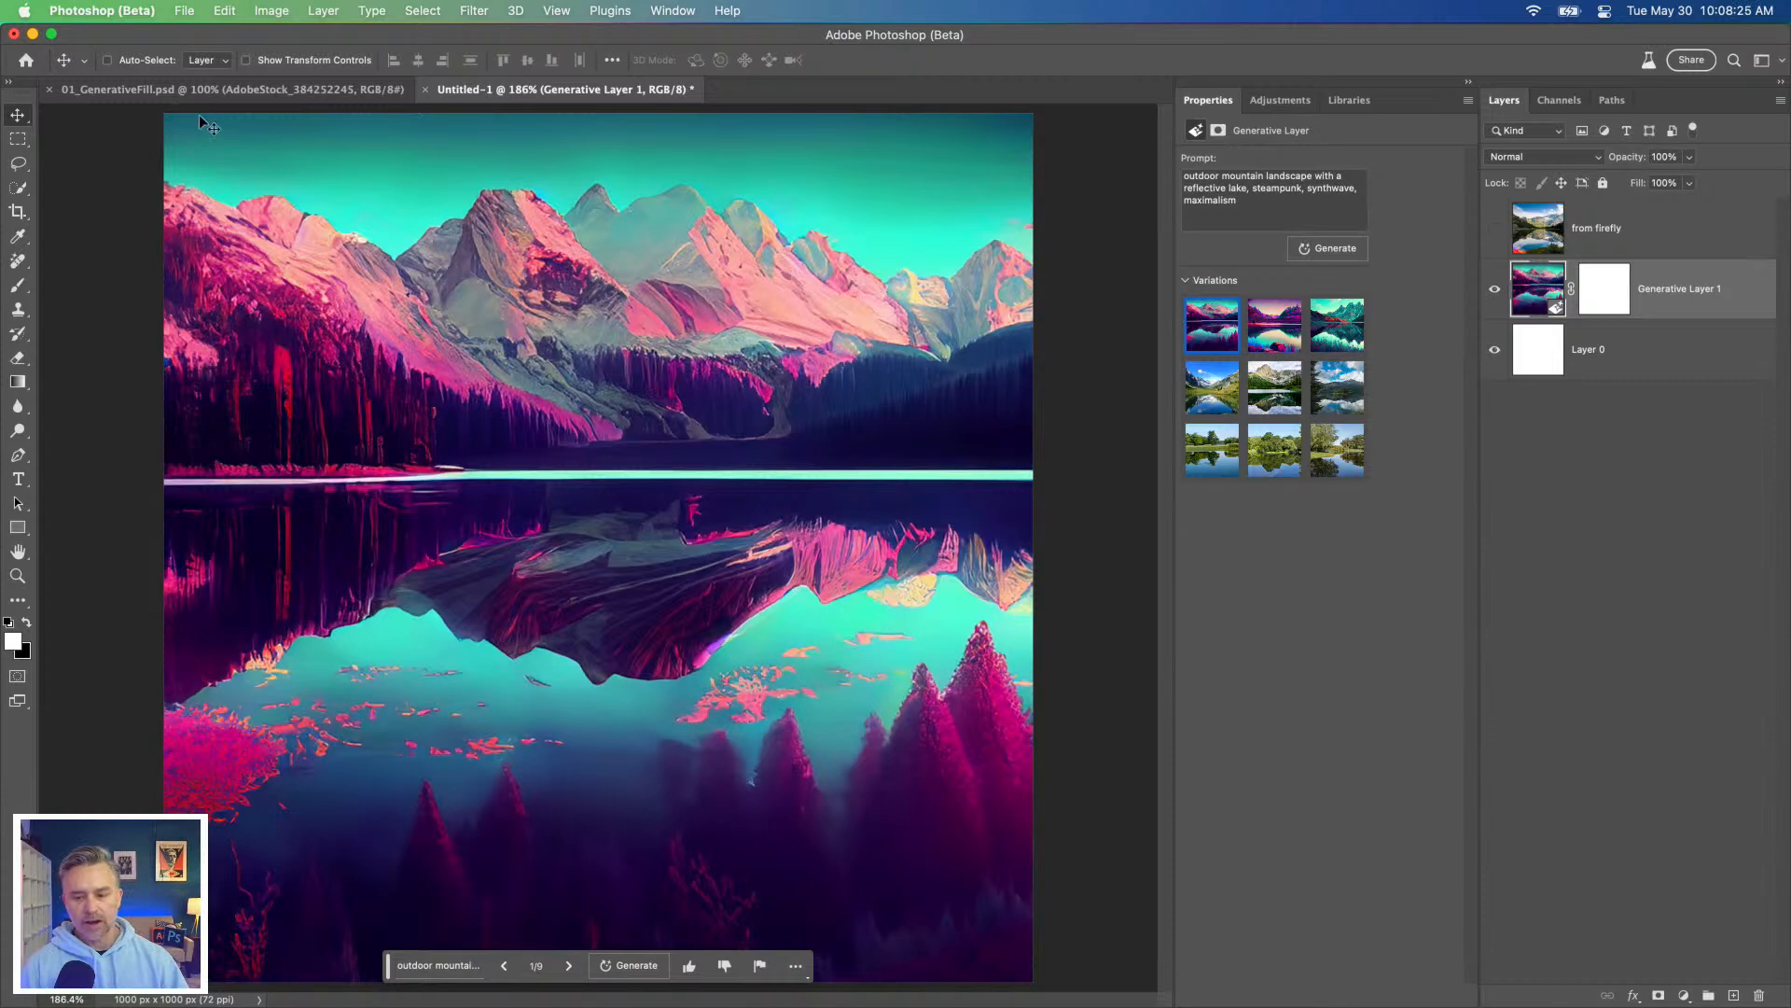
# Step: Toggle the visibility of Generative Layer 1 and "from firefly" to compare them, leaving only "from firefly" hidden
pyautogui.click(1496, 295)
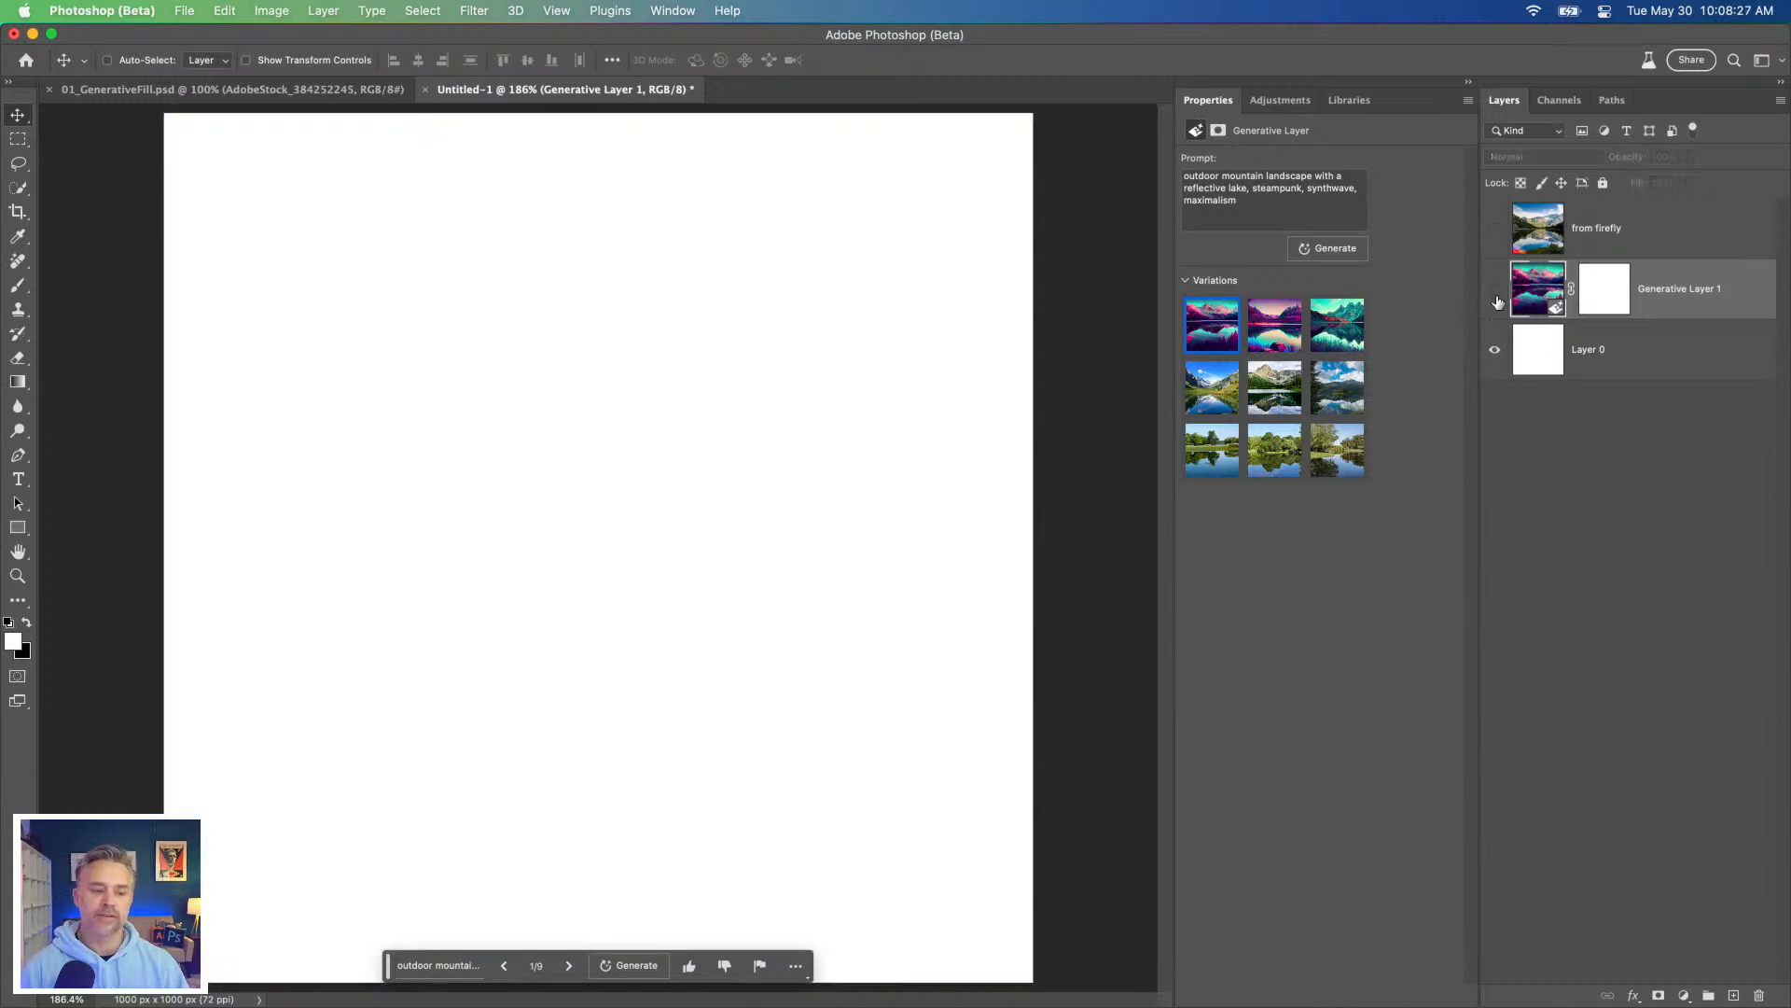
pyautogui.click(1494, 289)
pyautogui.click(1496, 231)
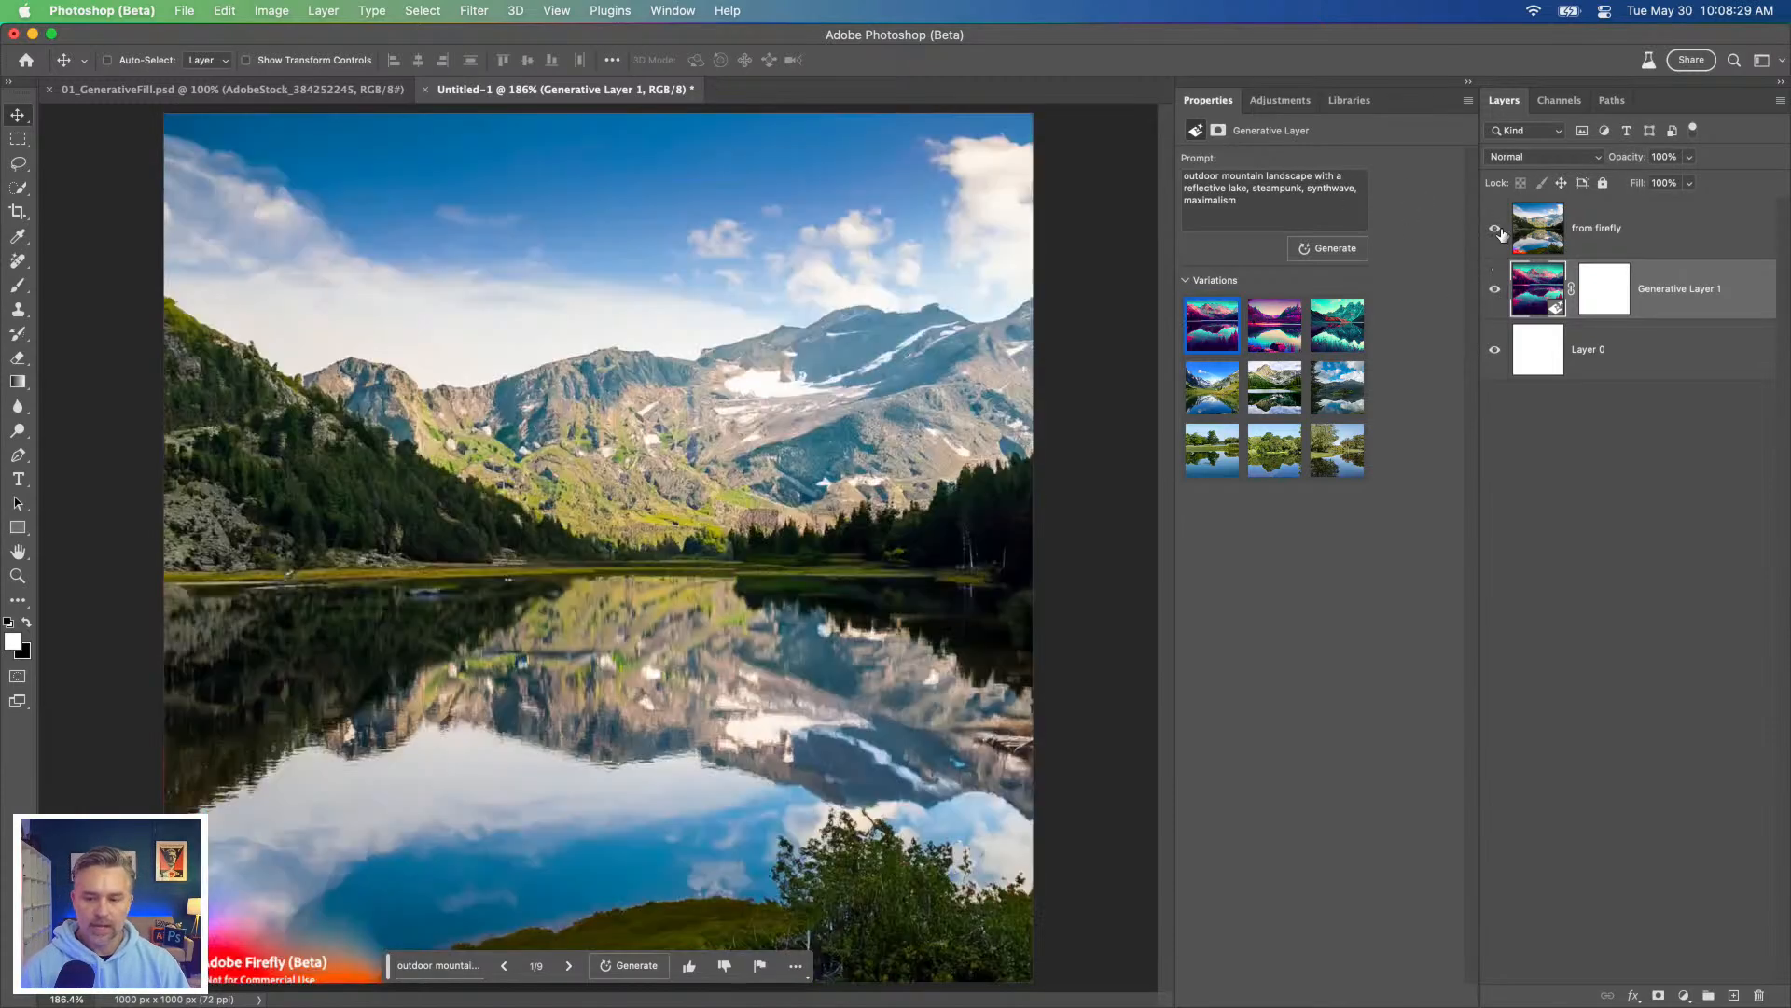
pyautogui.click(1539, 234)
pyautogui.click(1497, 233)
pyautogui.click(1524, 291)
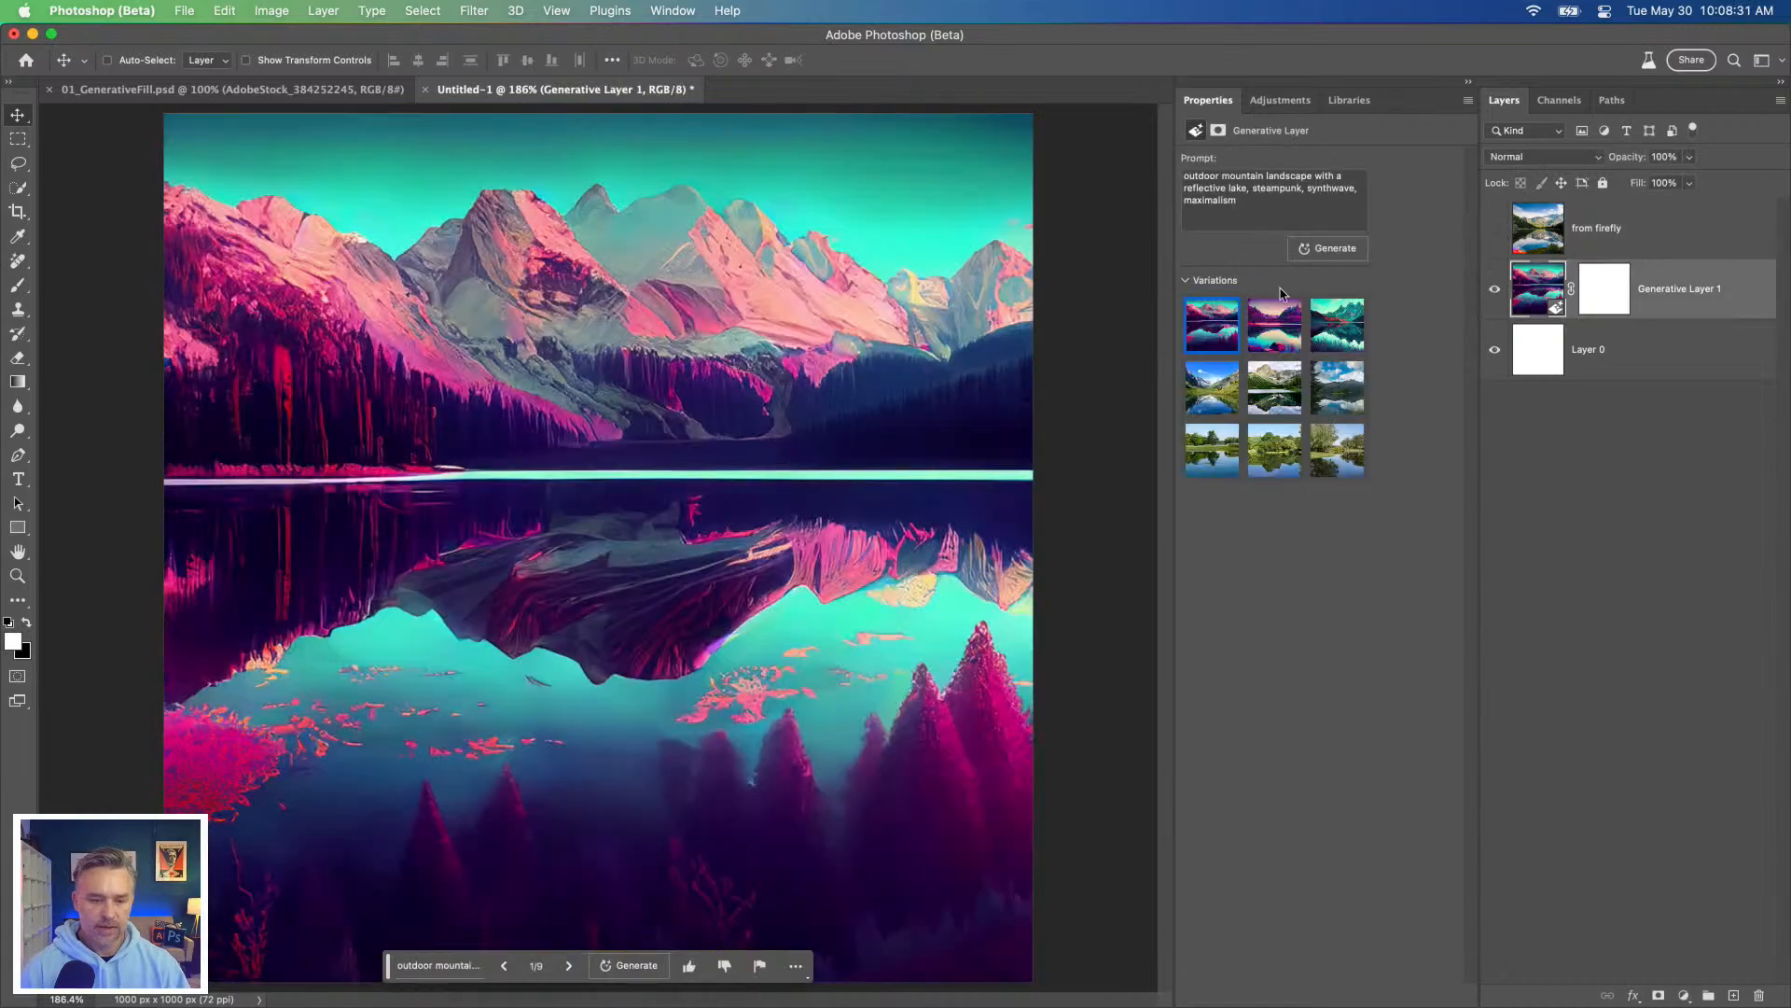
# Step: Switch to the 01_GenerativeFill.psd document, collapse the Properties panel and fit the whole lake photo in the window
pyautogui.click(191, 90)
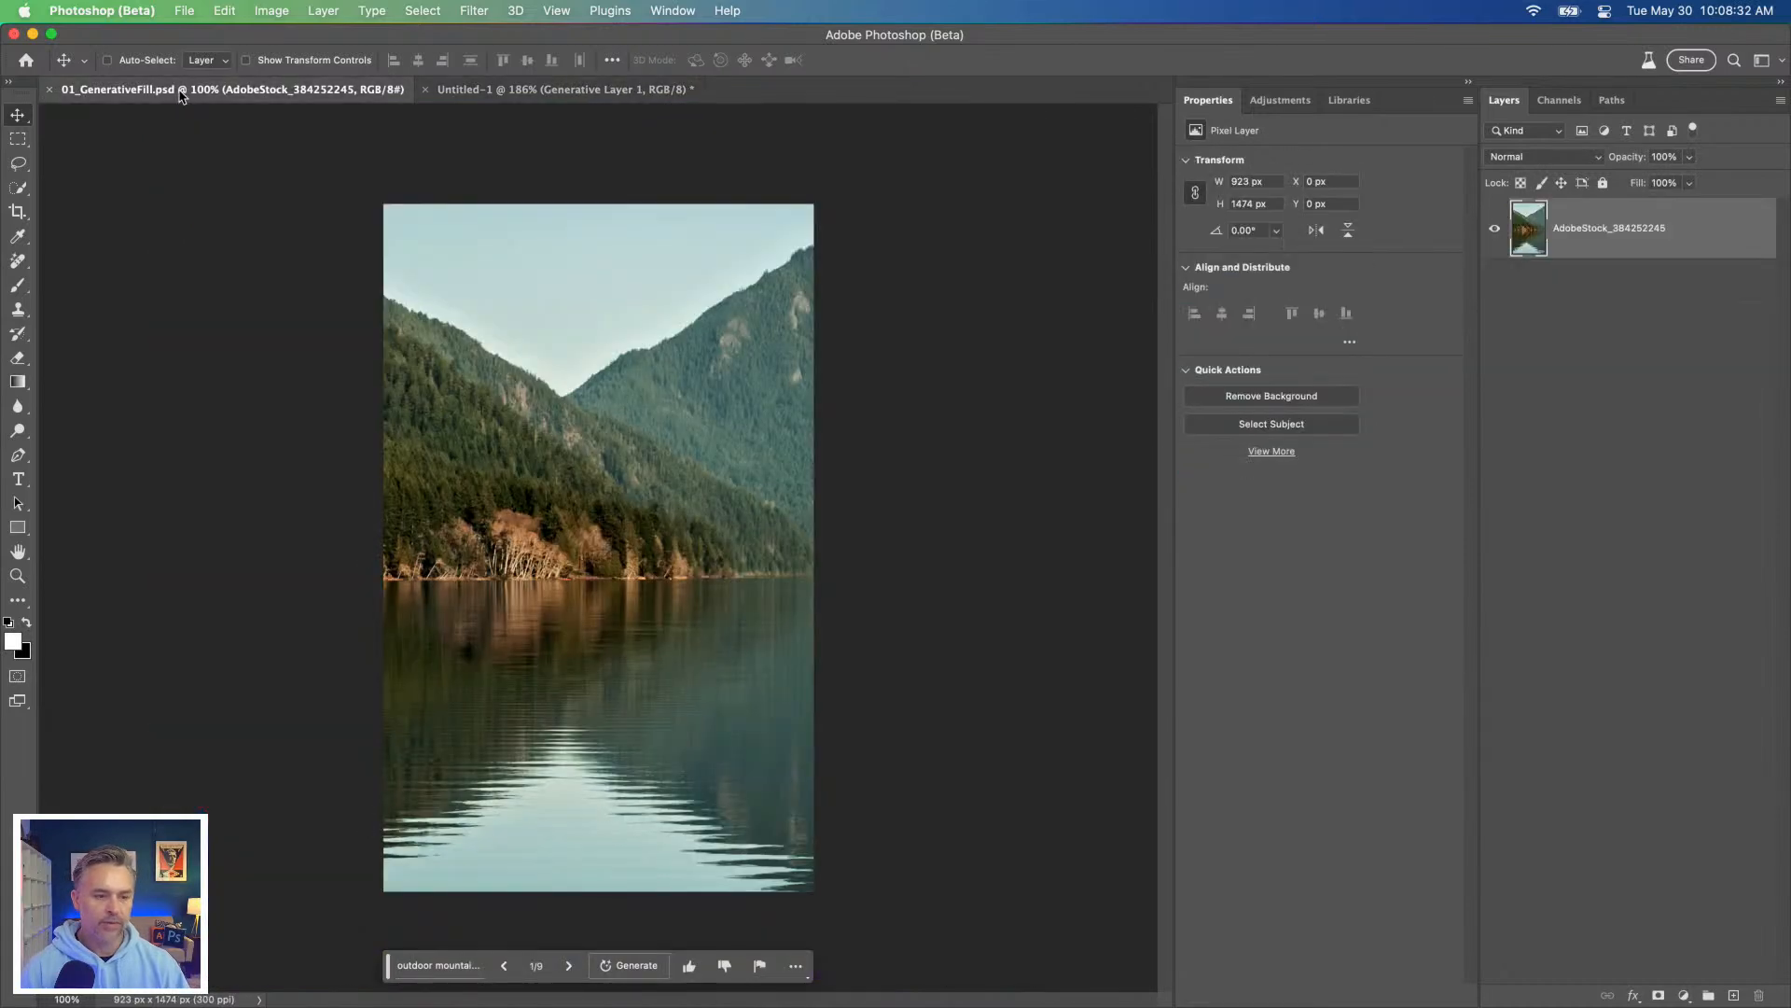
pyautogui.click(1469, 84)
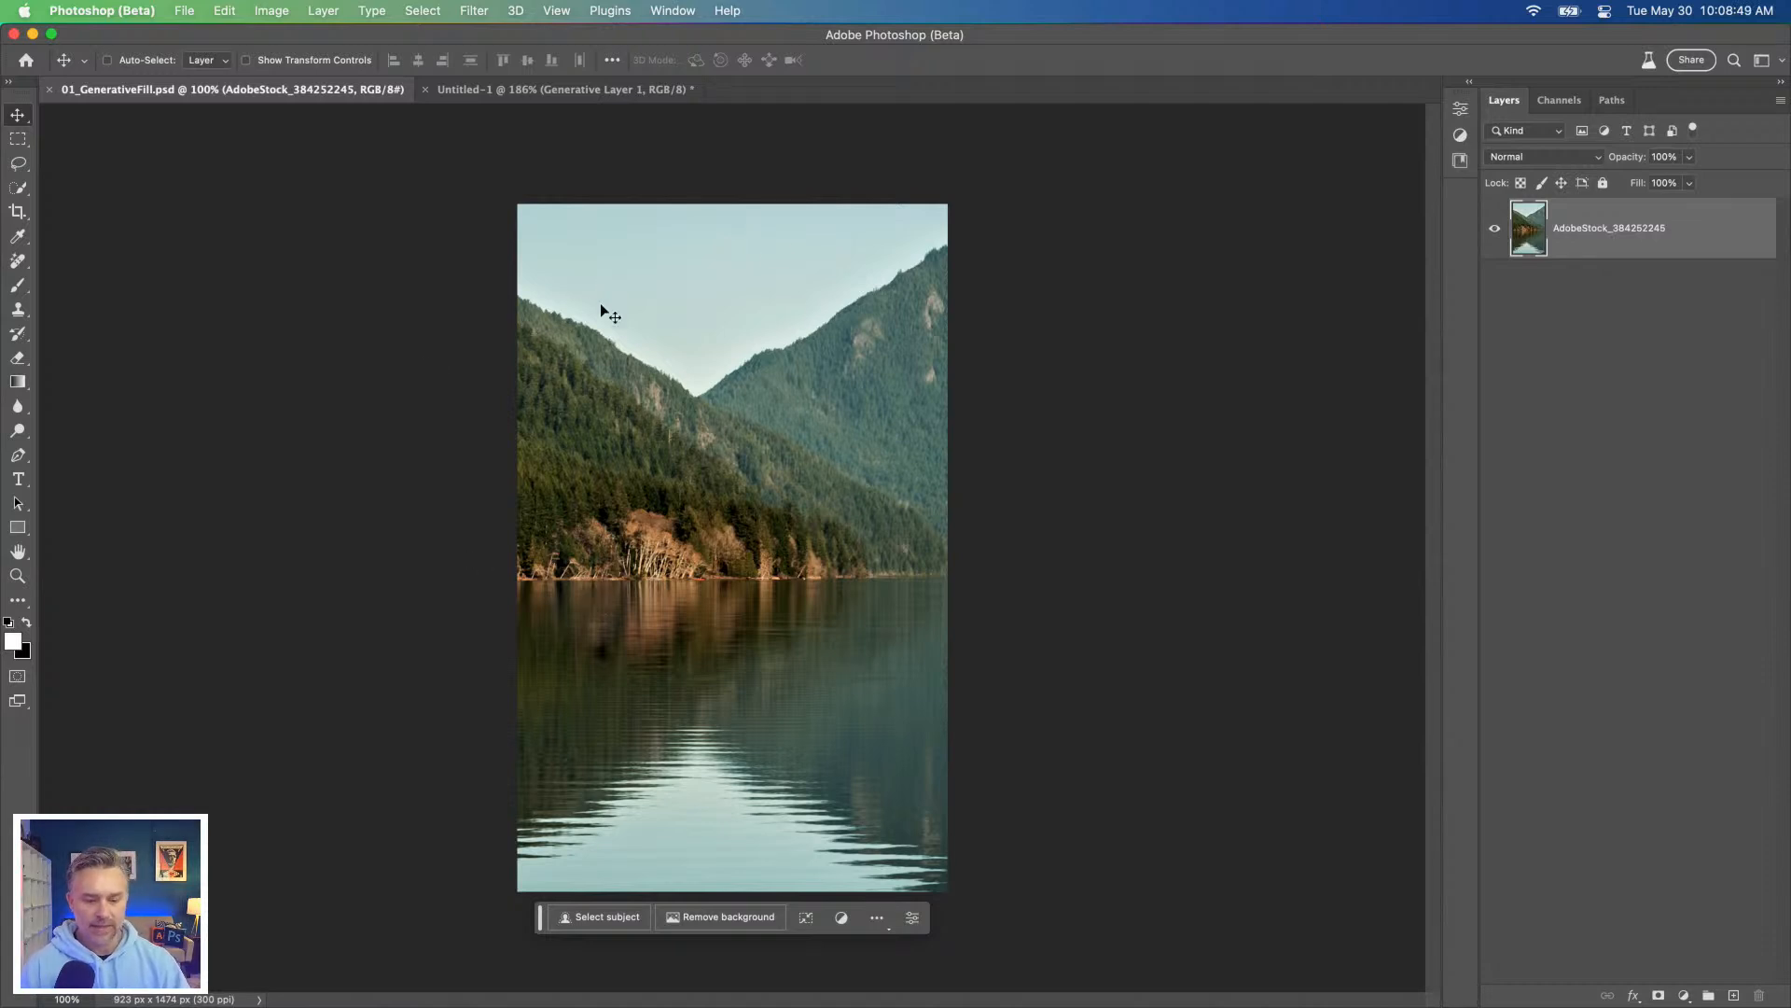
pyautogui.press('super+equal')
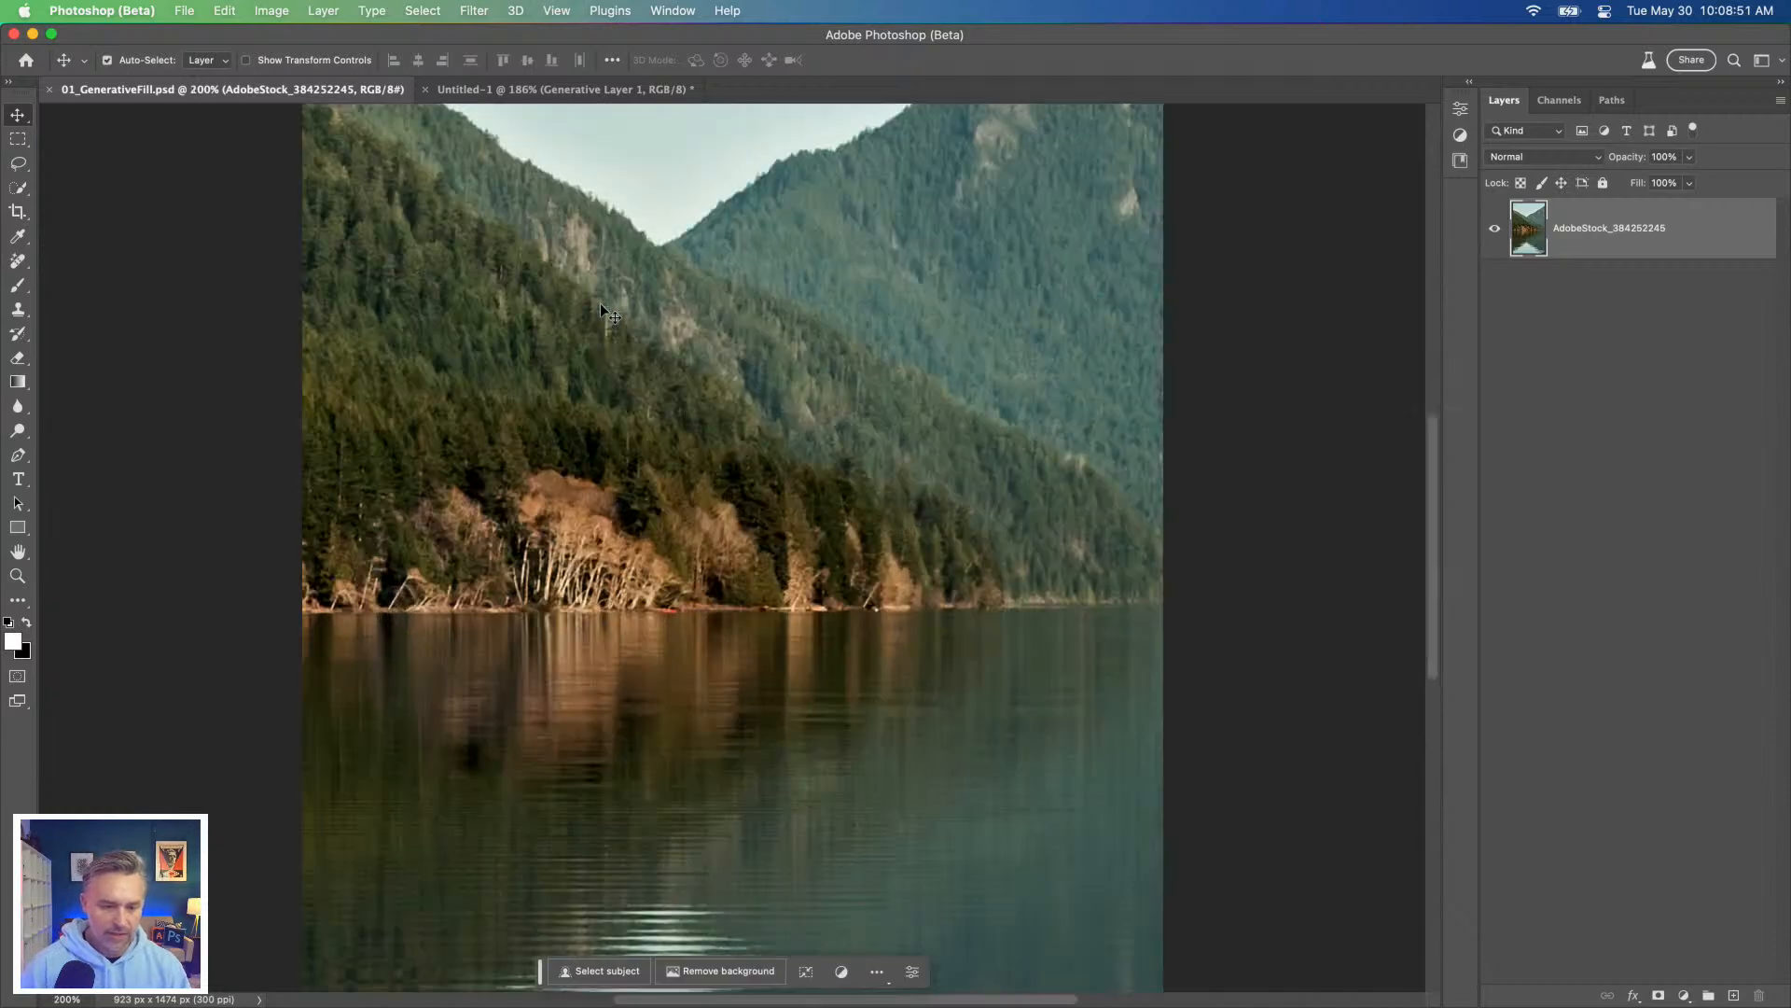
pyautogui.press('super+0')
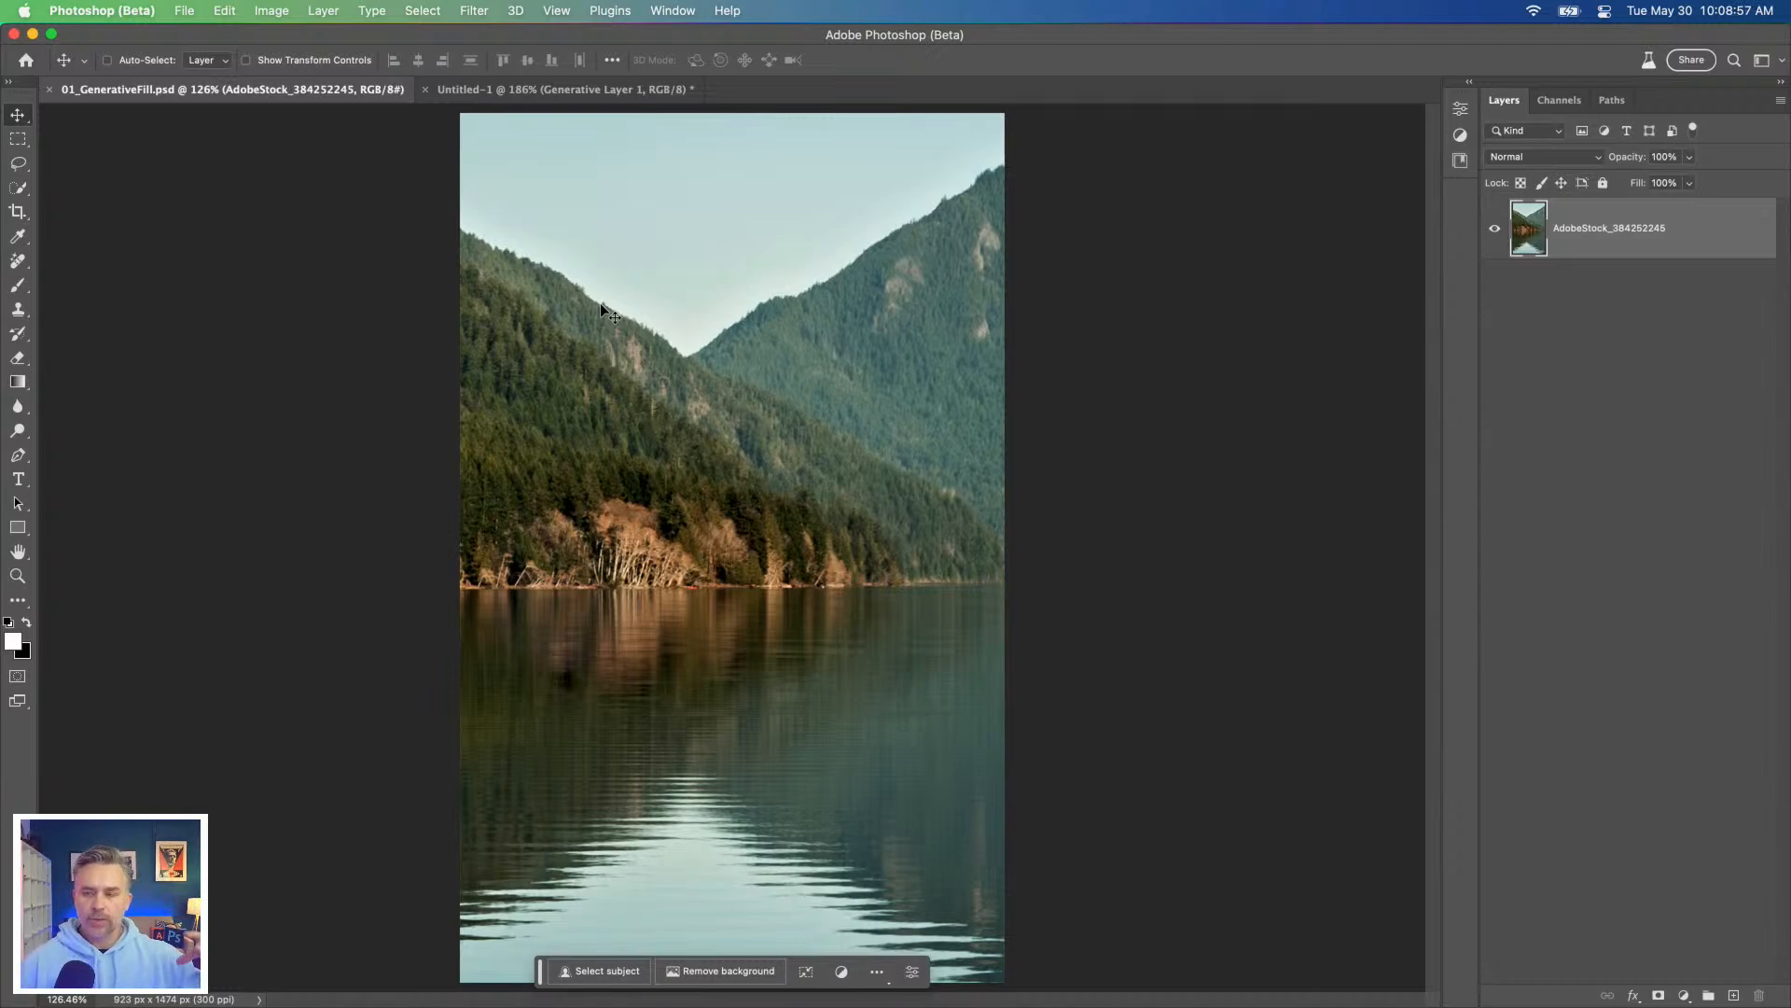
# Step: Start the Crop tool on the lake photo and set its aspect ratio to 1024 by 1350
pyautogui.click(16, 213)
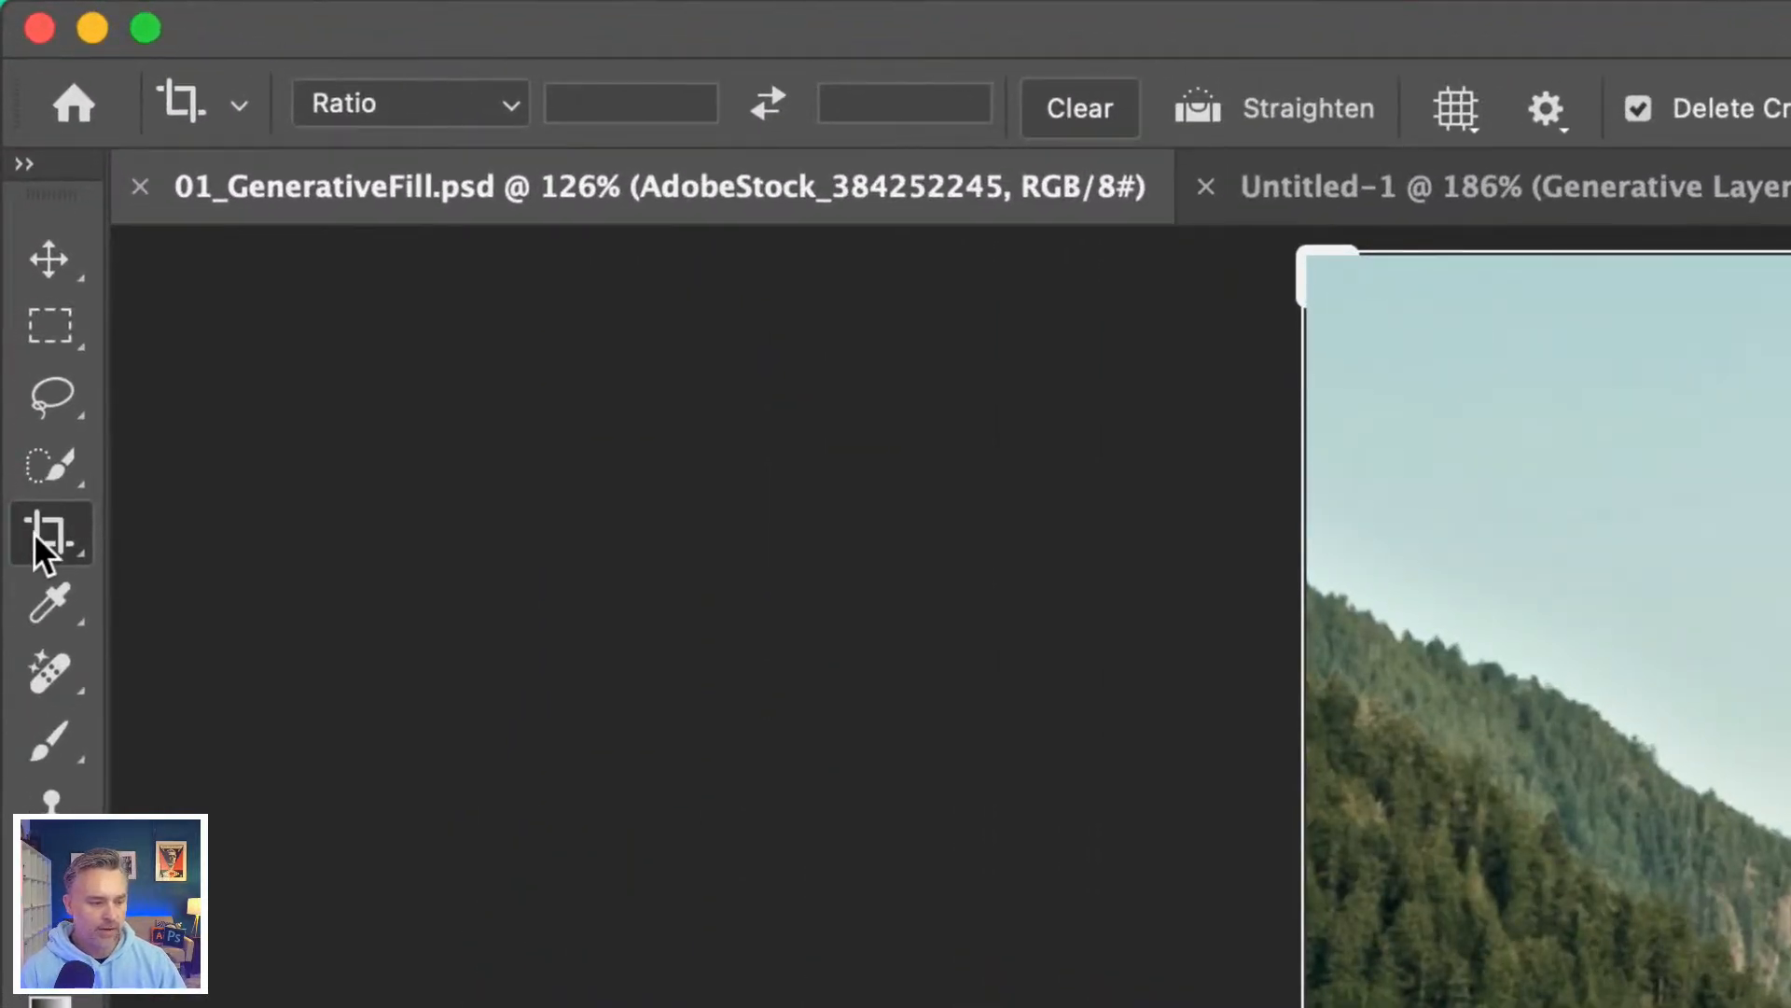
pyautogui.click(610, 101)
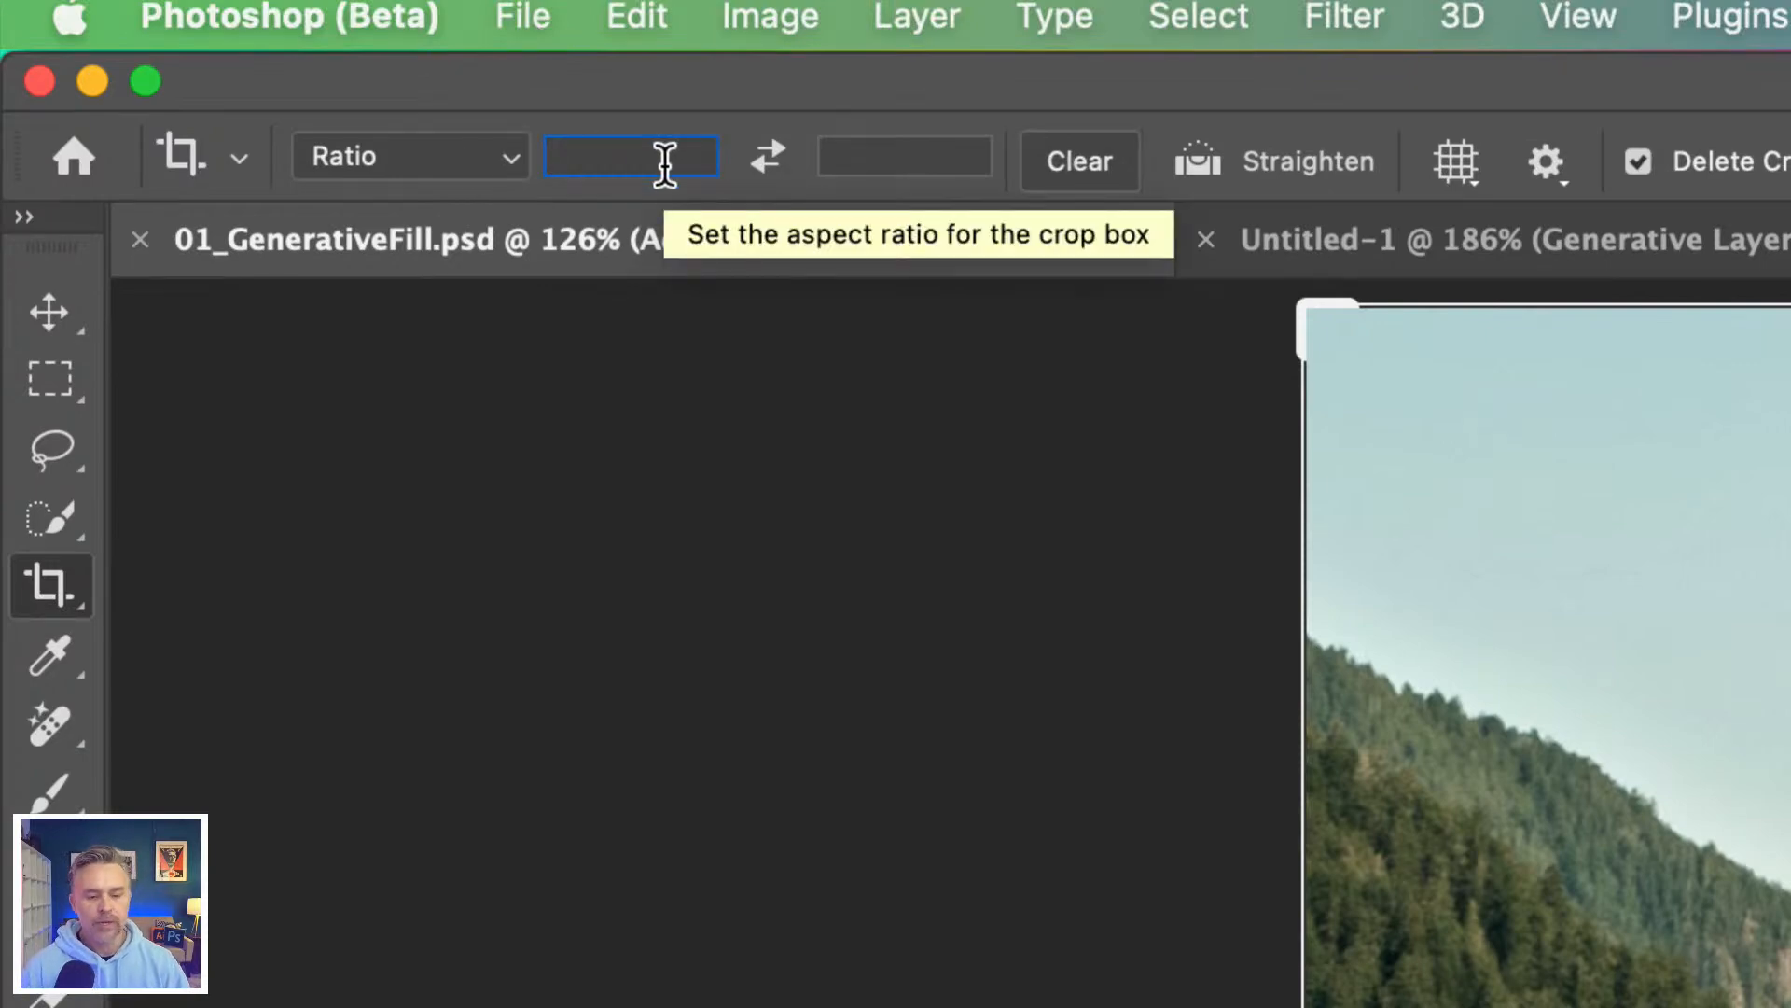
pyautogui.write('10')
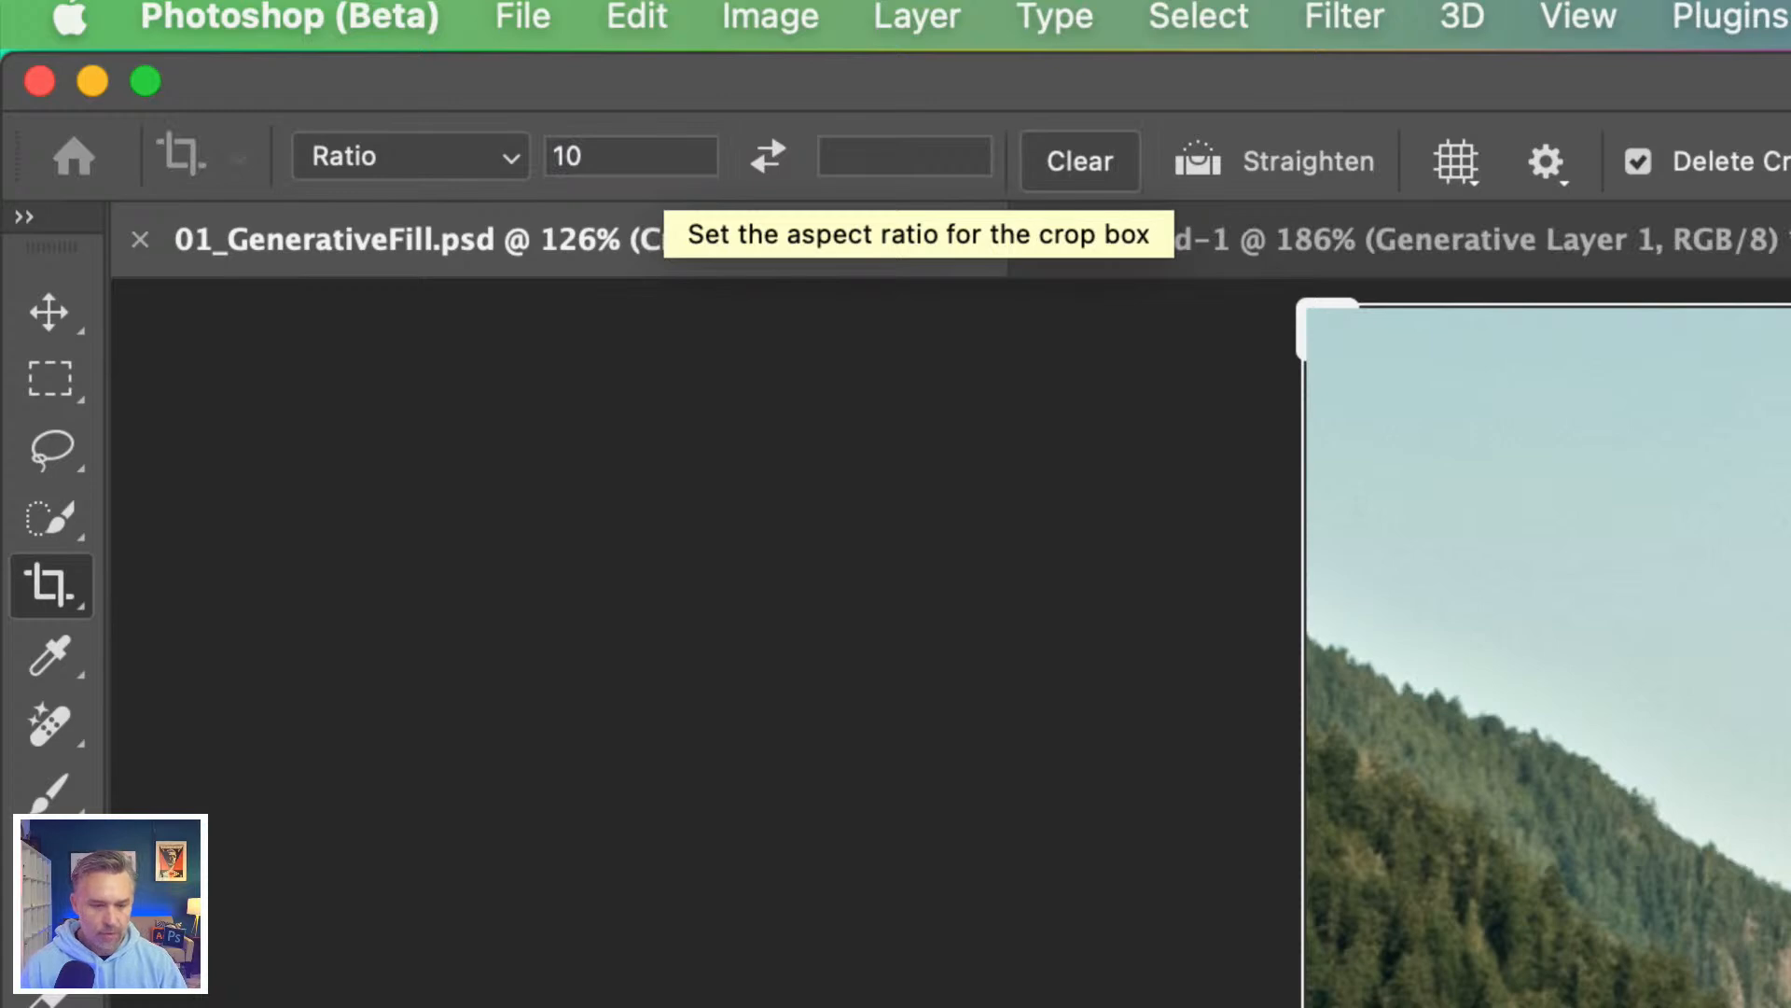
pyautogui.doubleClick(633, 166)
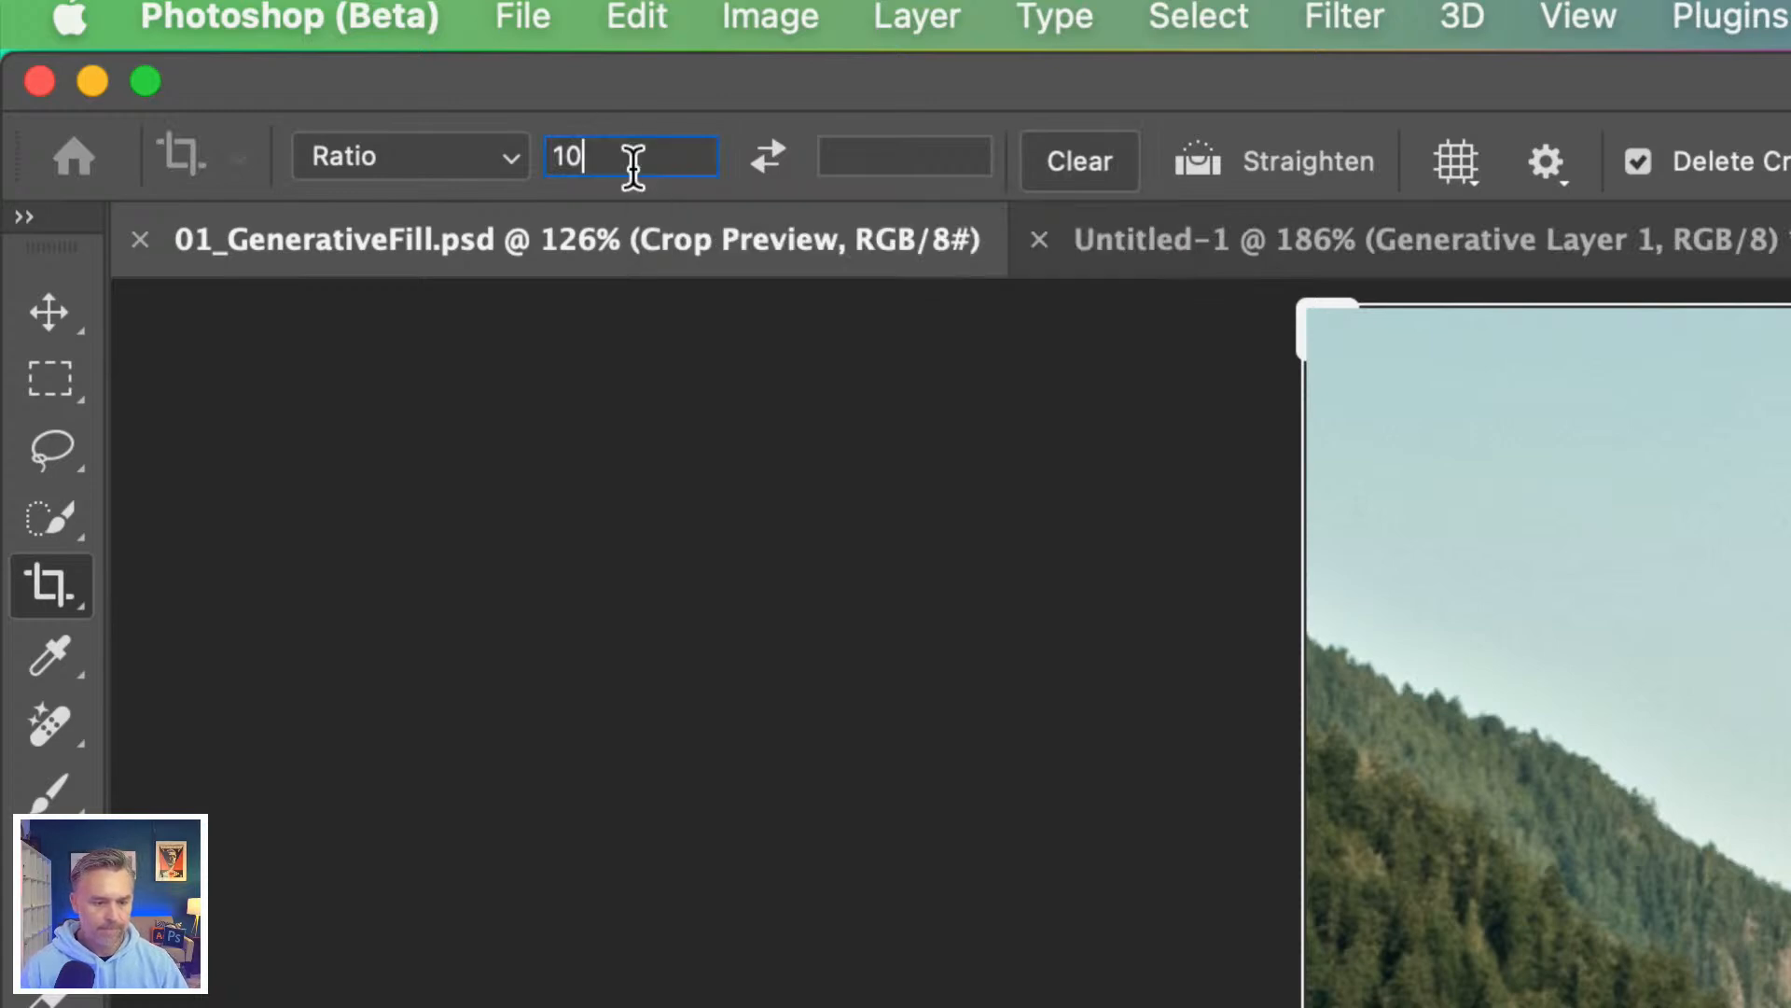
pyautogui.click(645, 163)
pyautogui.write('24')
pyautogui.press('Tab')
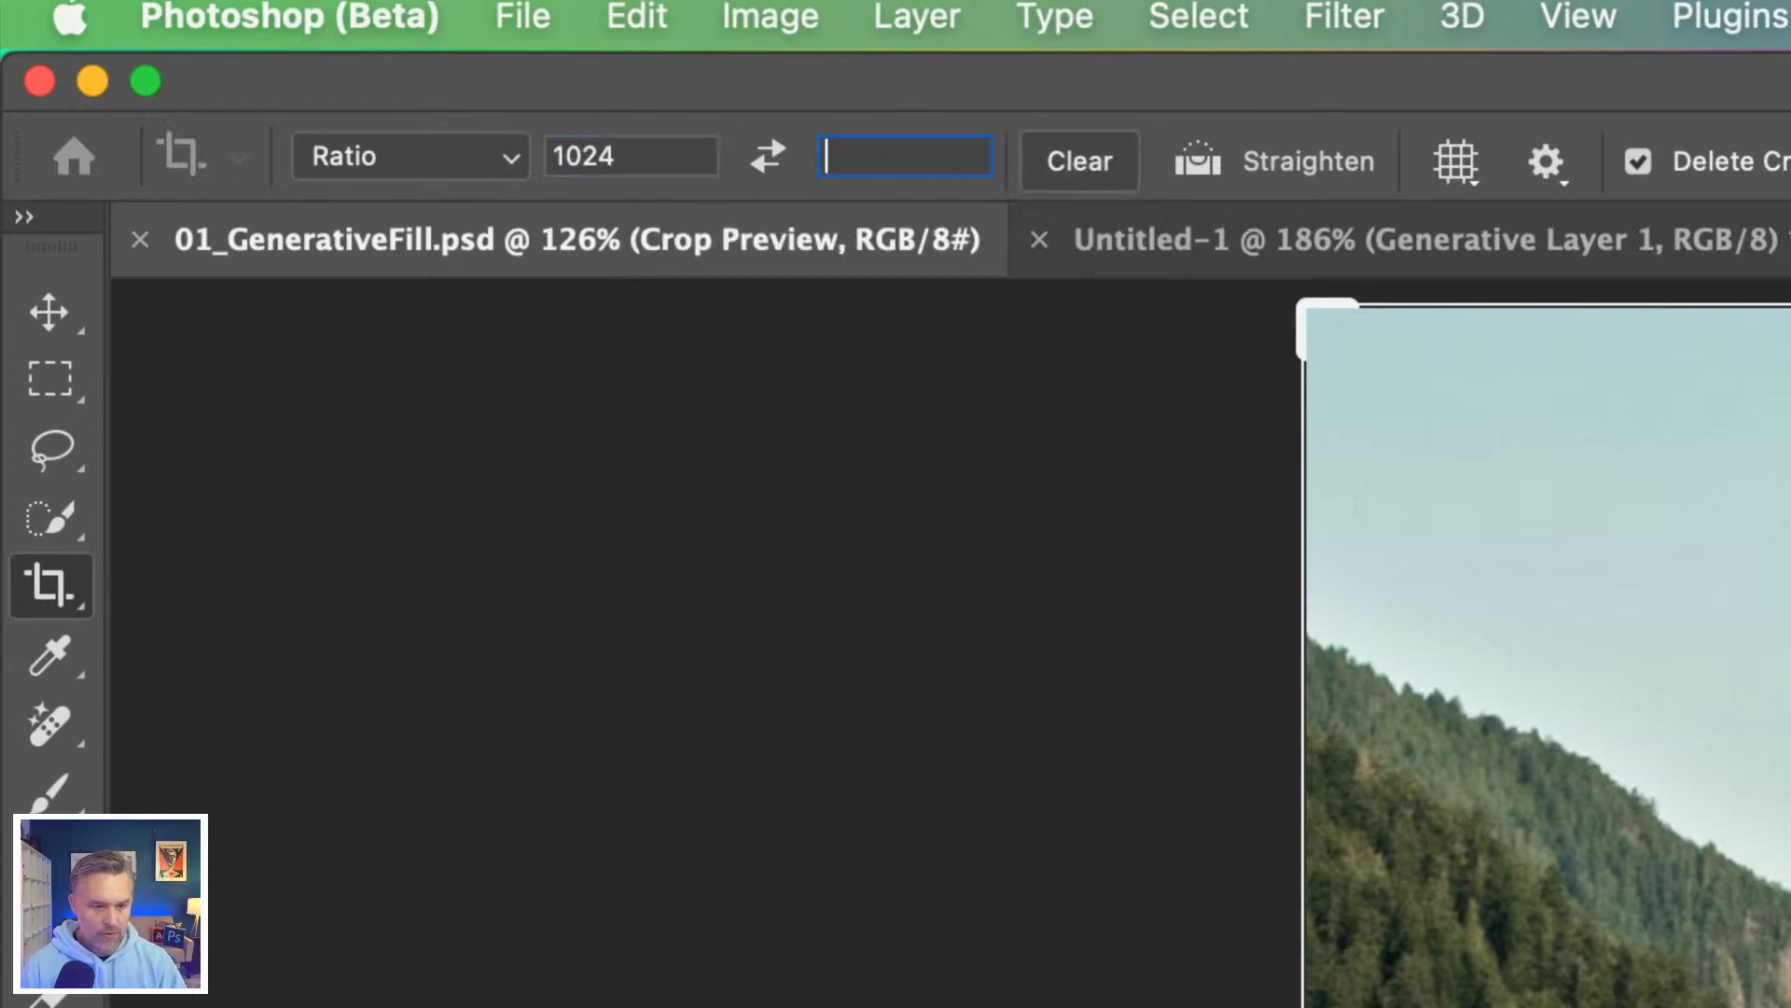
pyautogui.write('1350')
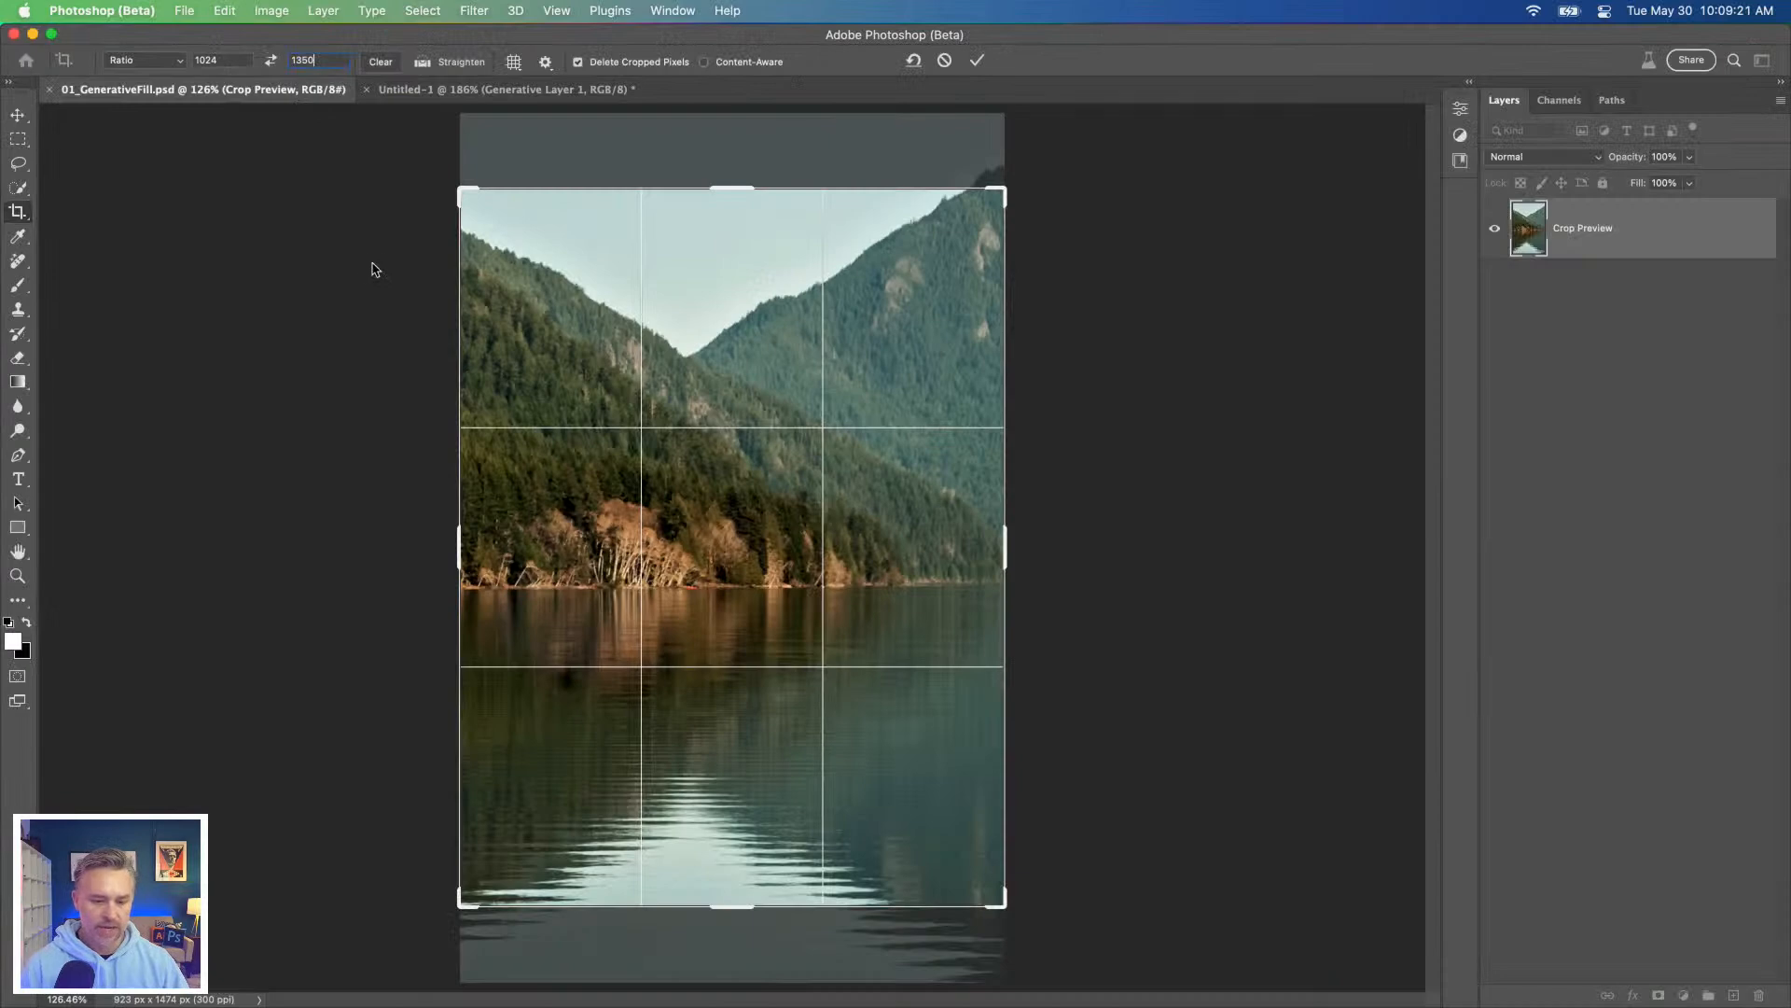
# Step: Enlarge the crop frame evenly around the lake photo to about 2797 × 3688 px and apply the crop
pyautogui.press('super+minus')
pyautogui.press('super+minus')
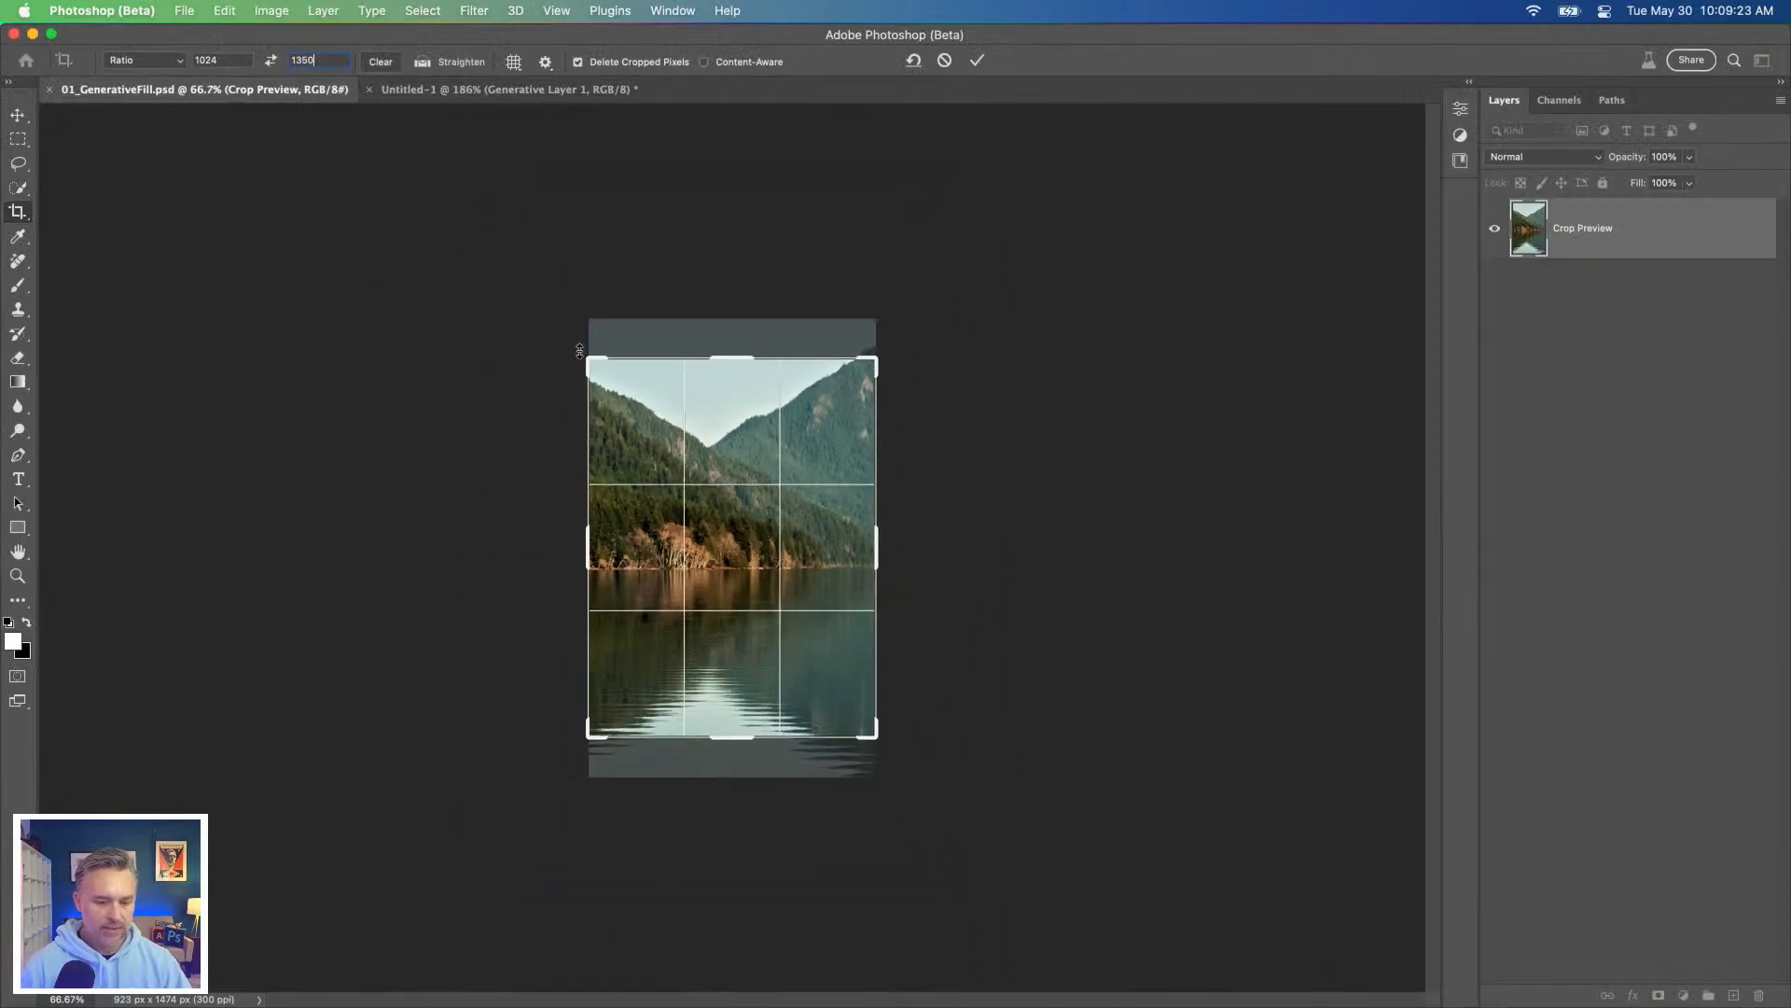
pyautogui.moveTo(580, 360); pyautogui.dragTo(291, 116)
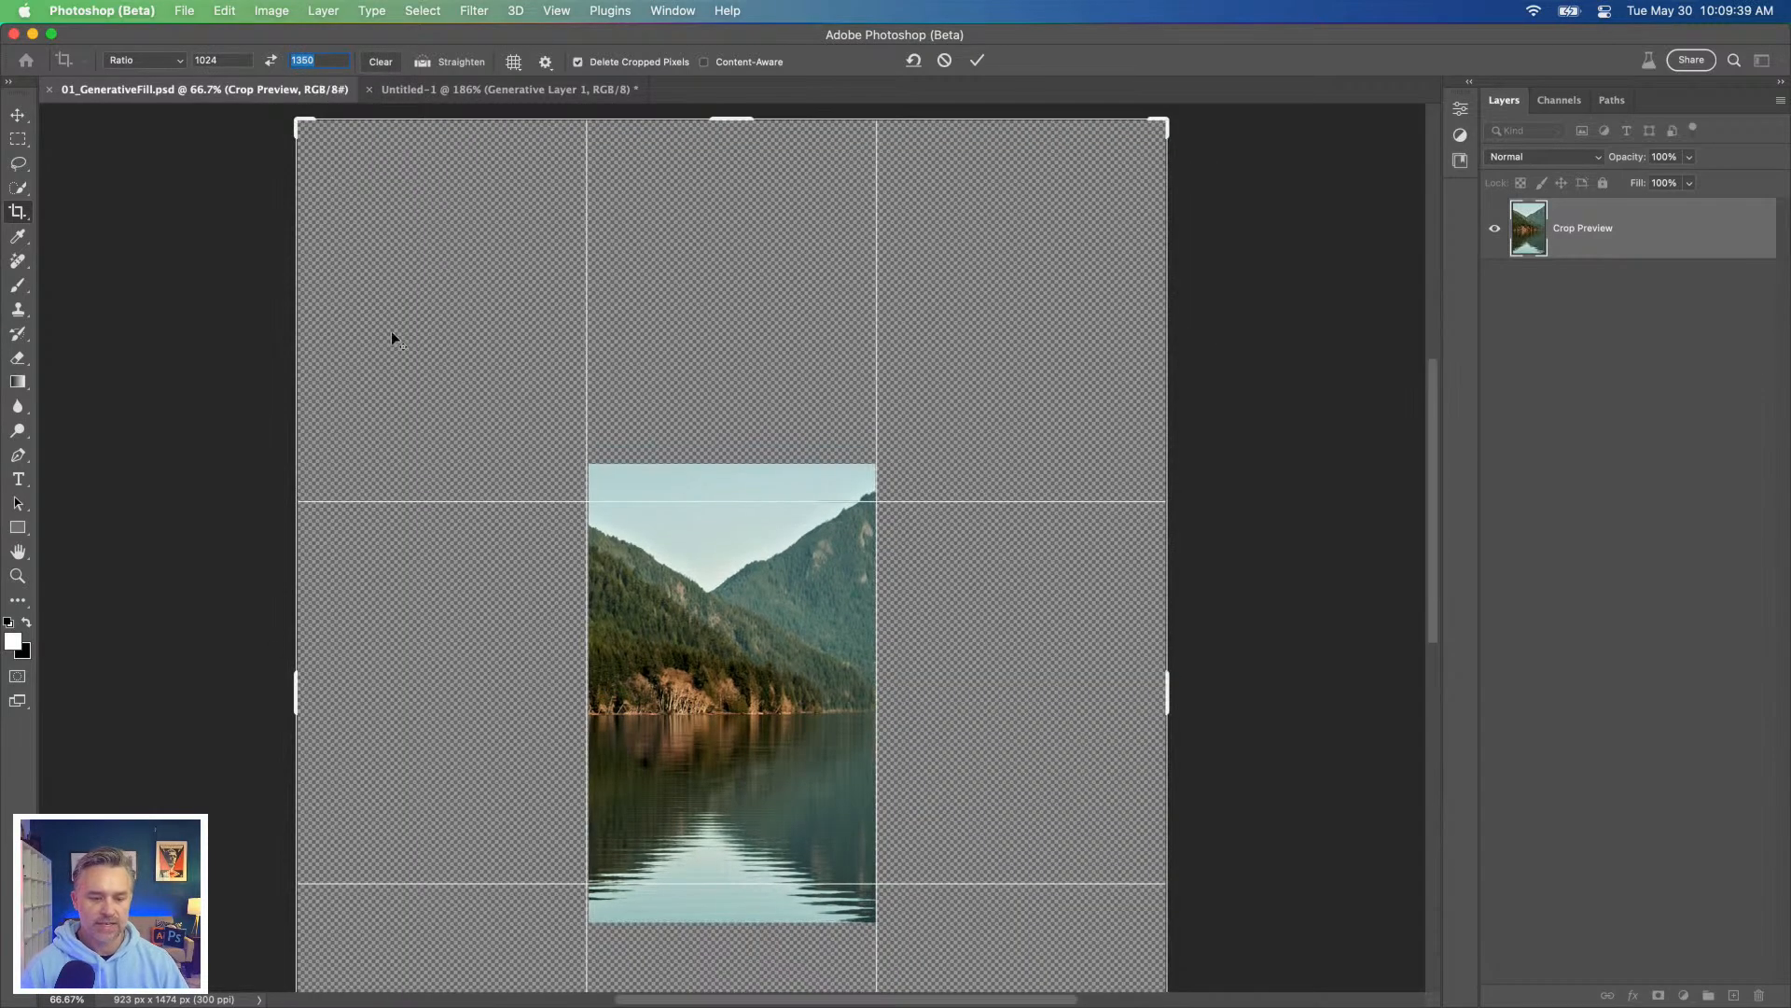
pyautogui.press('Return')
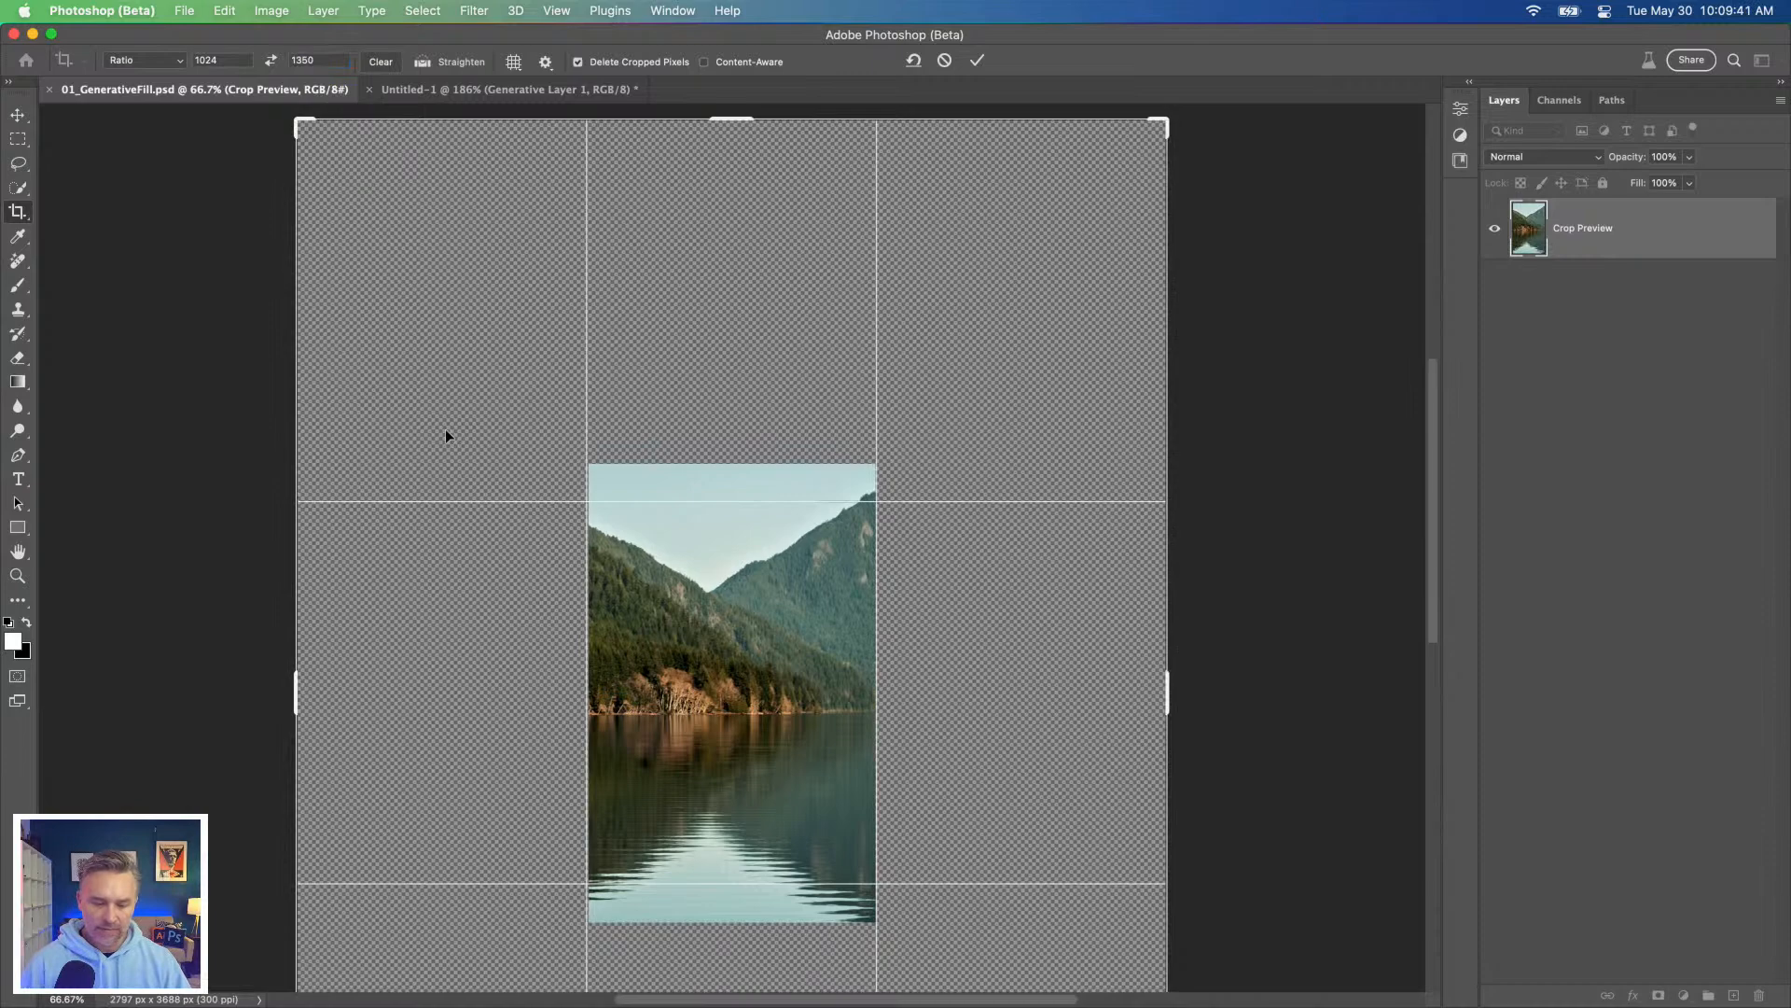
pyautogui.press('super+0')
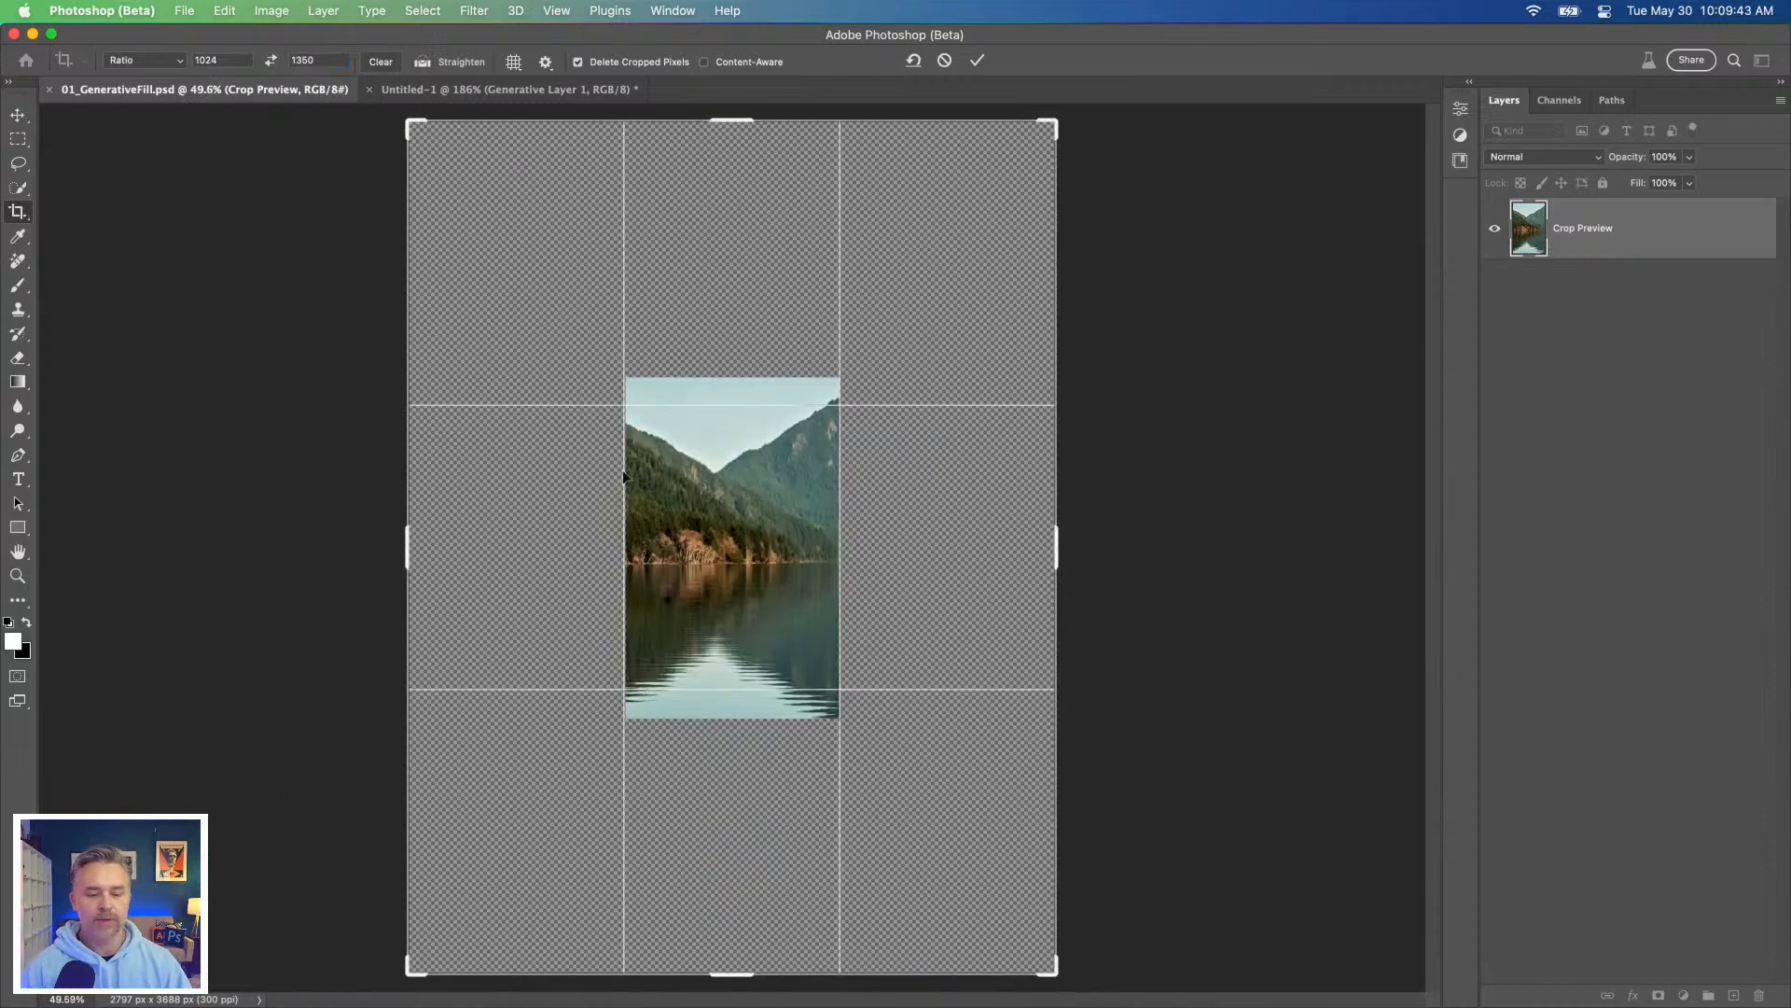
pyautogui.press('Return')
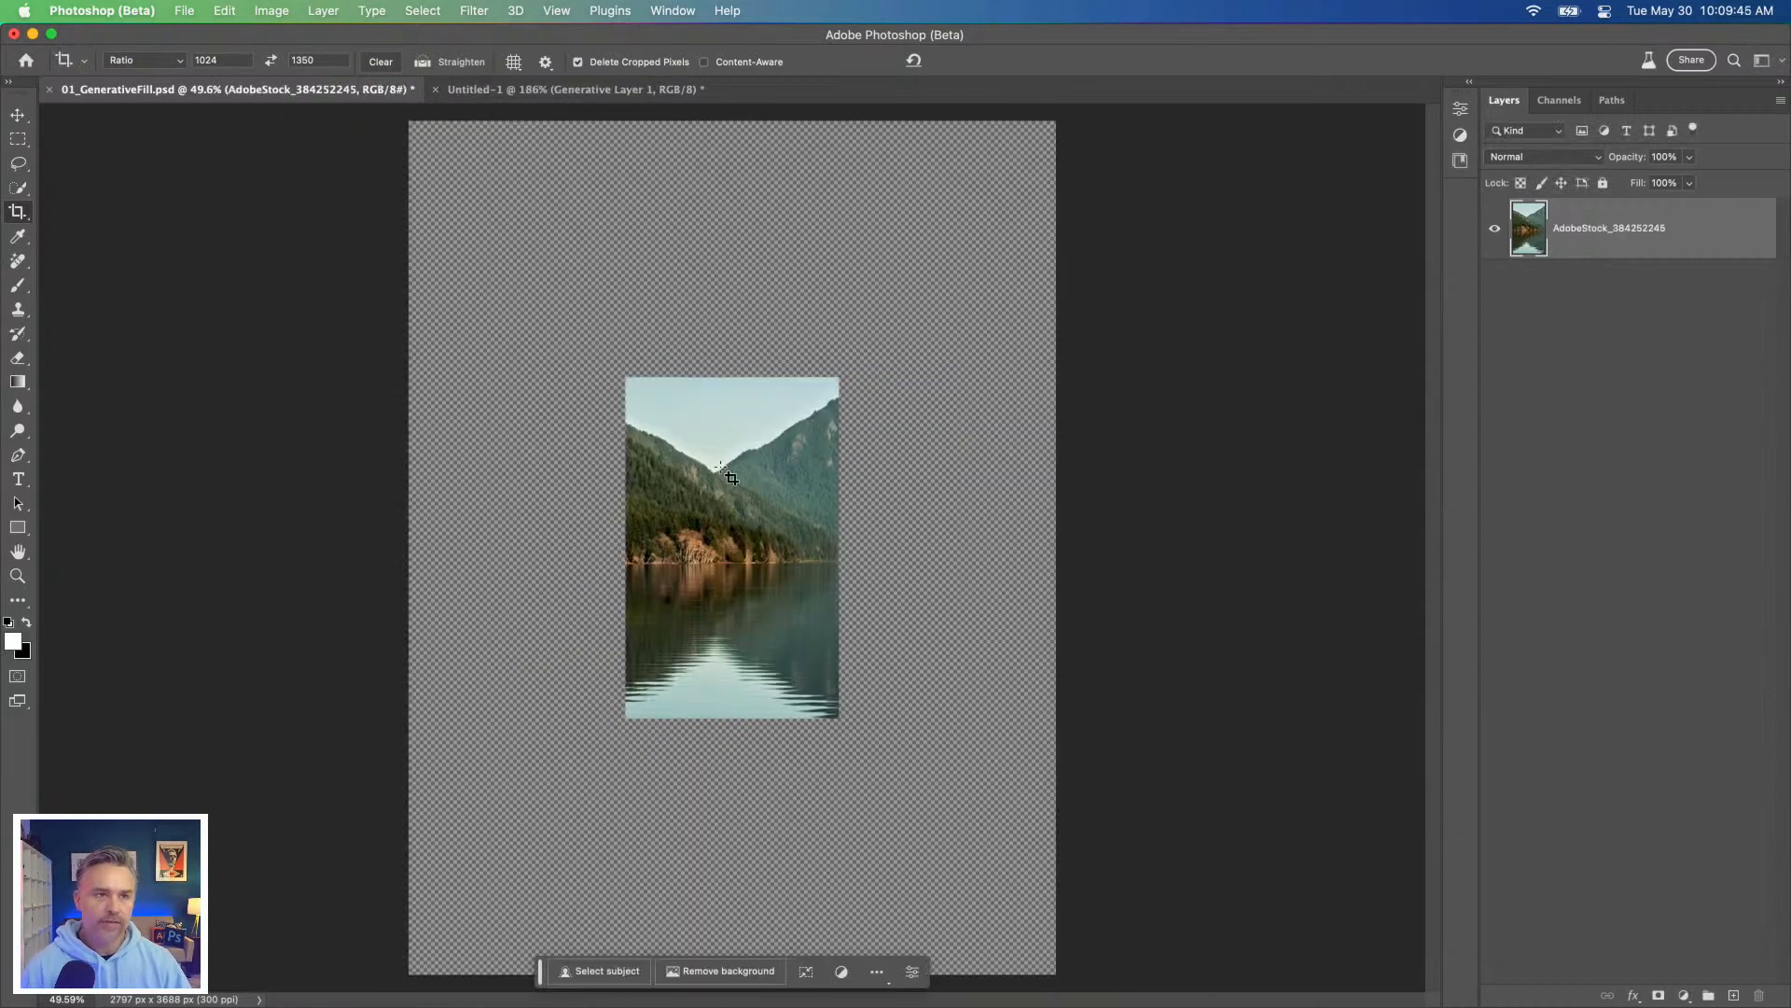
# Step: Select a rectangle slightly inside the lake photo's edges and invert it to cover the surrounding empty canvas
pyautogui.press('m')
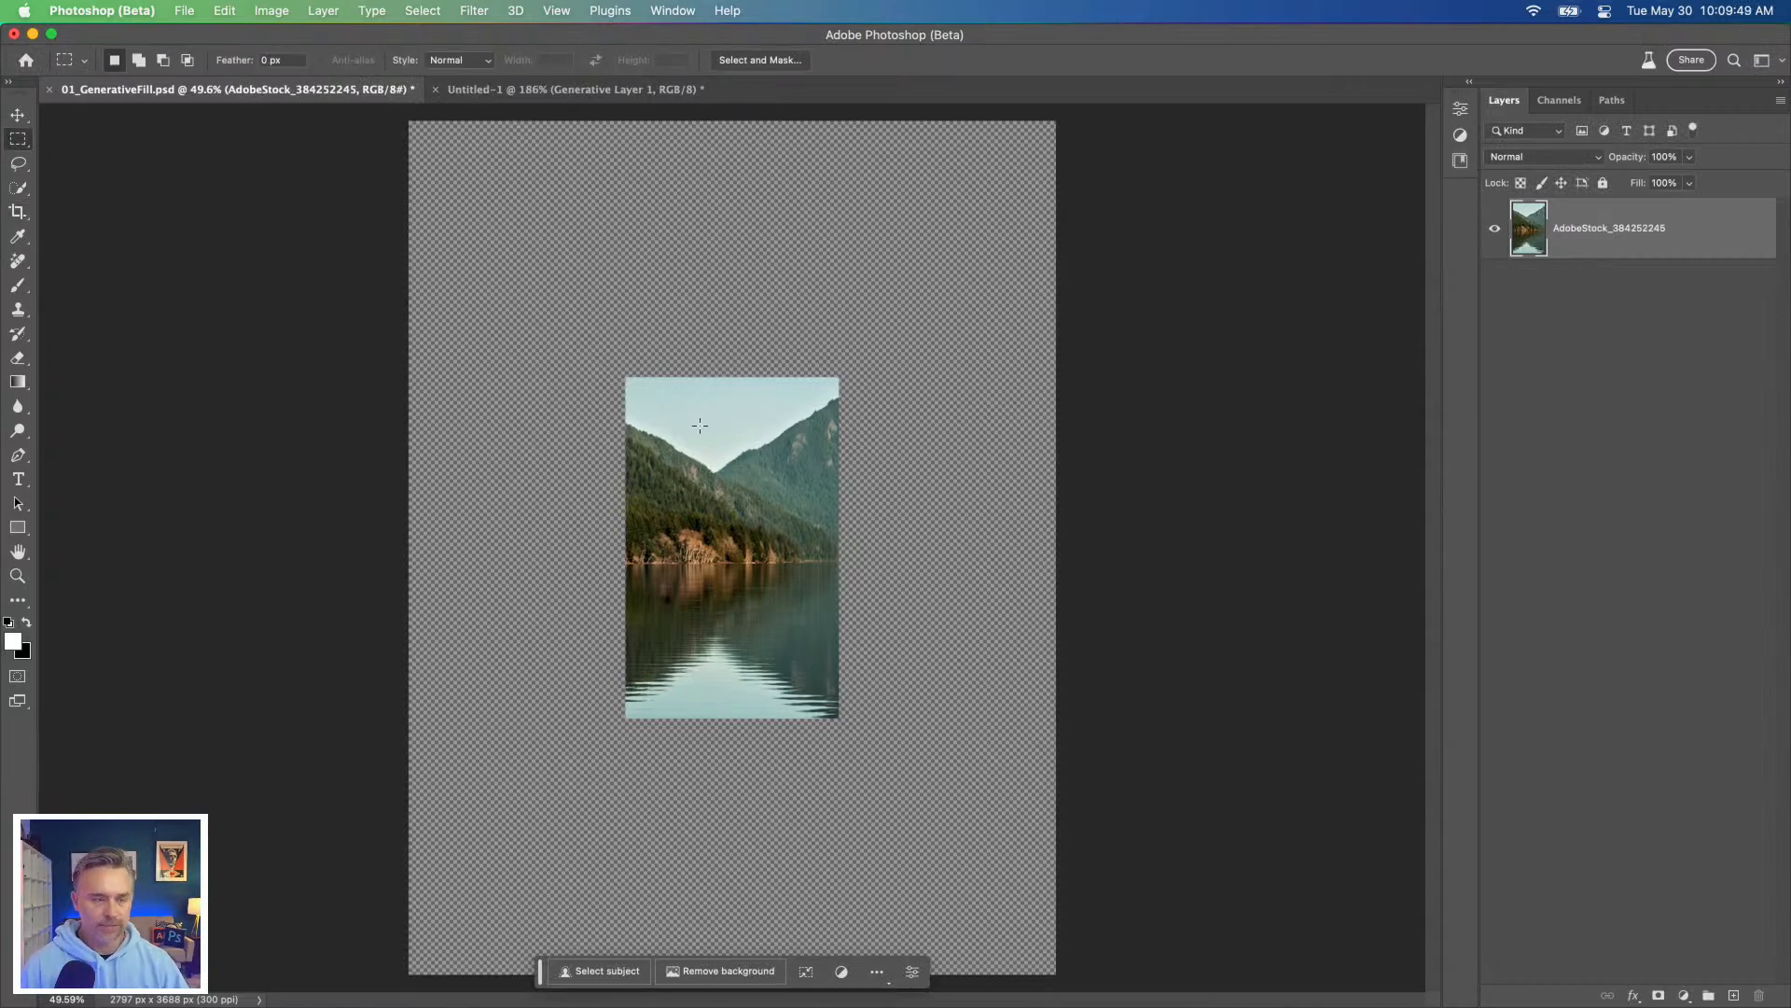
pyautogui.press('super+equal')
pyautogui.press('super+equal')
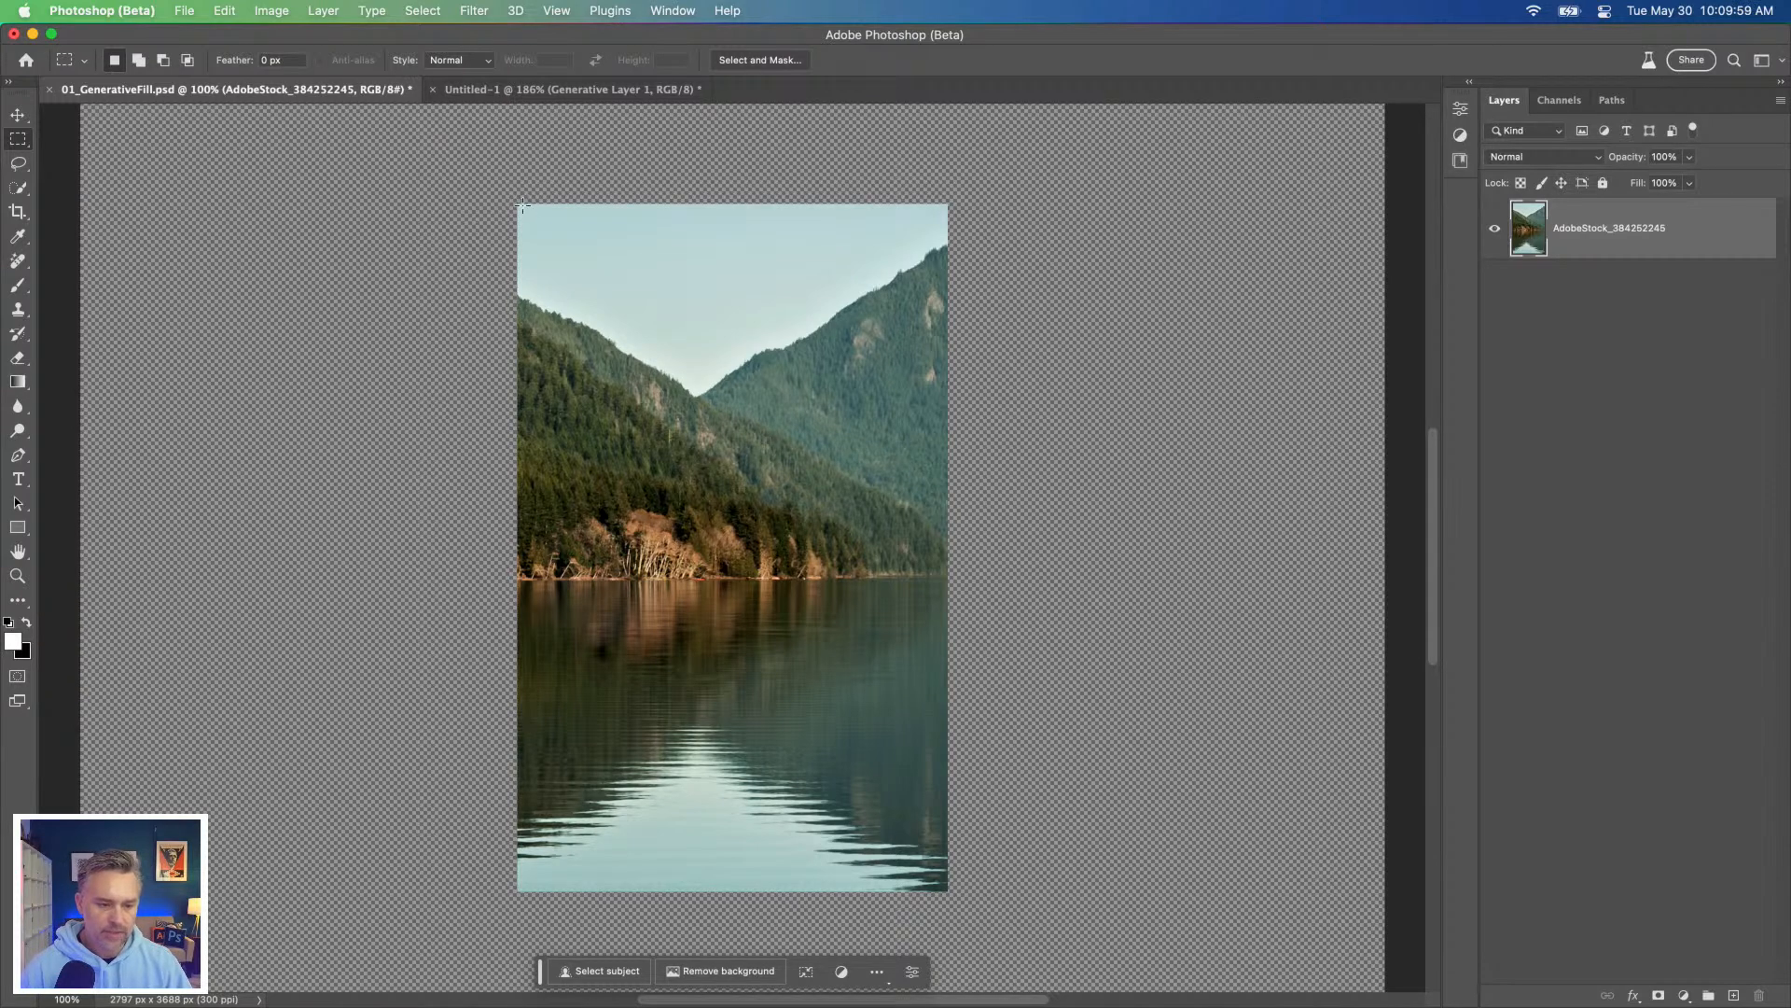
pyautogui.moveTo(521, 206); pyautogui.dragTo(941, 881)
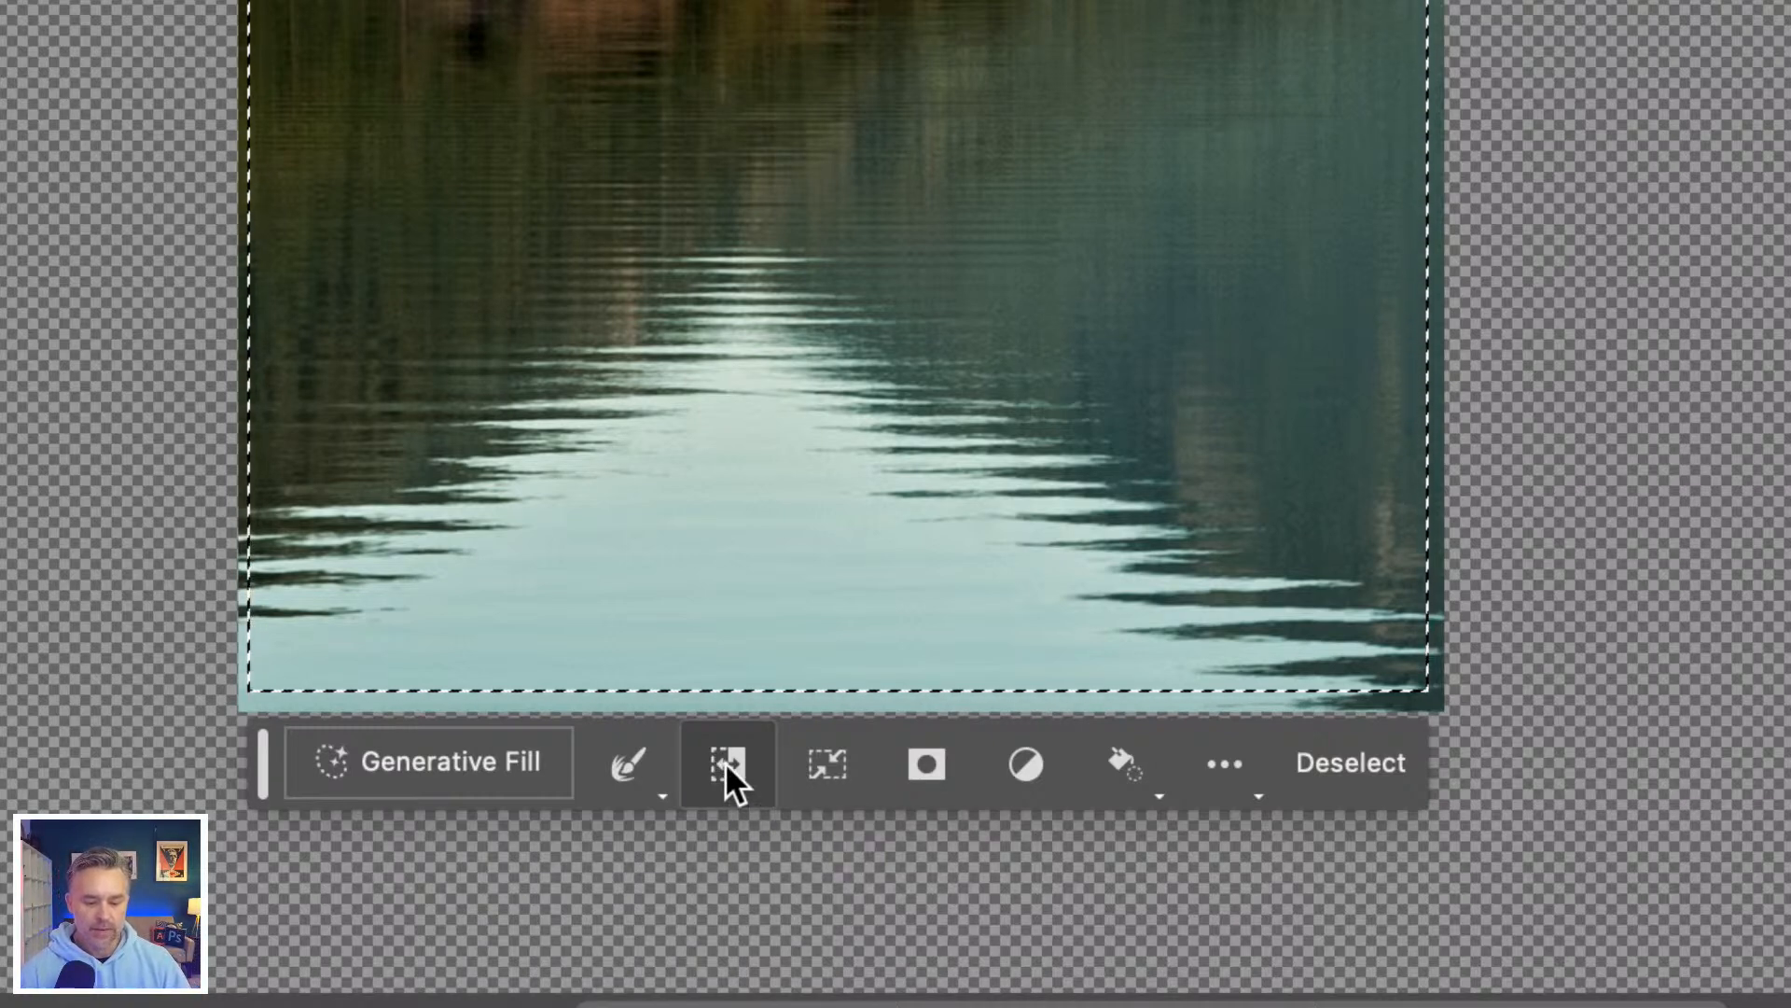
pyautogui.click(724, 761)
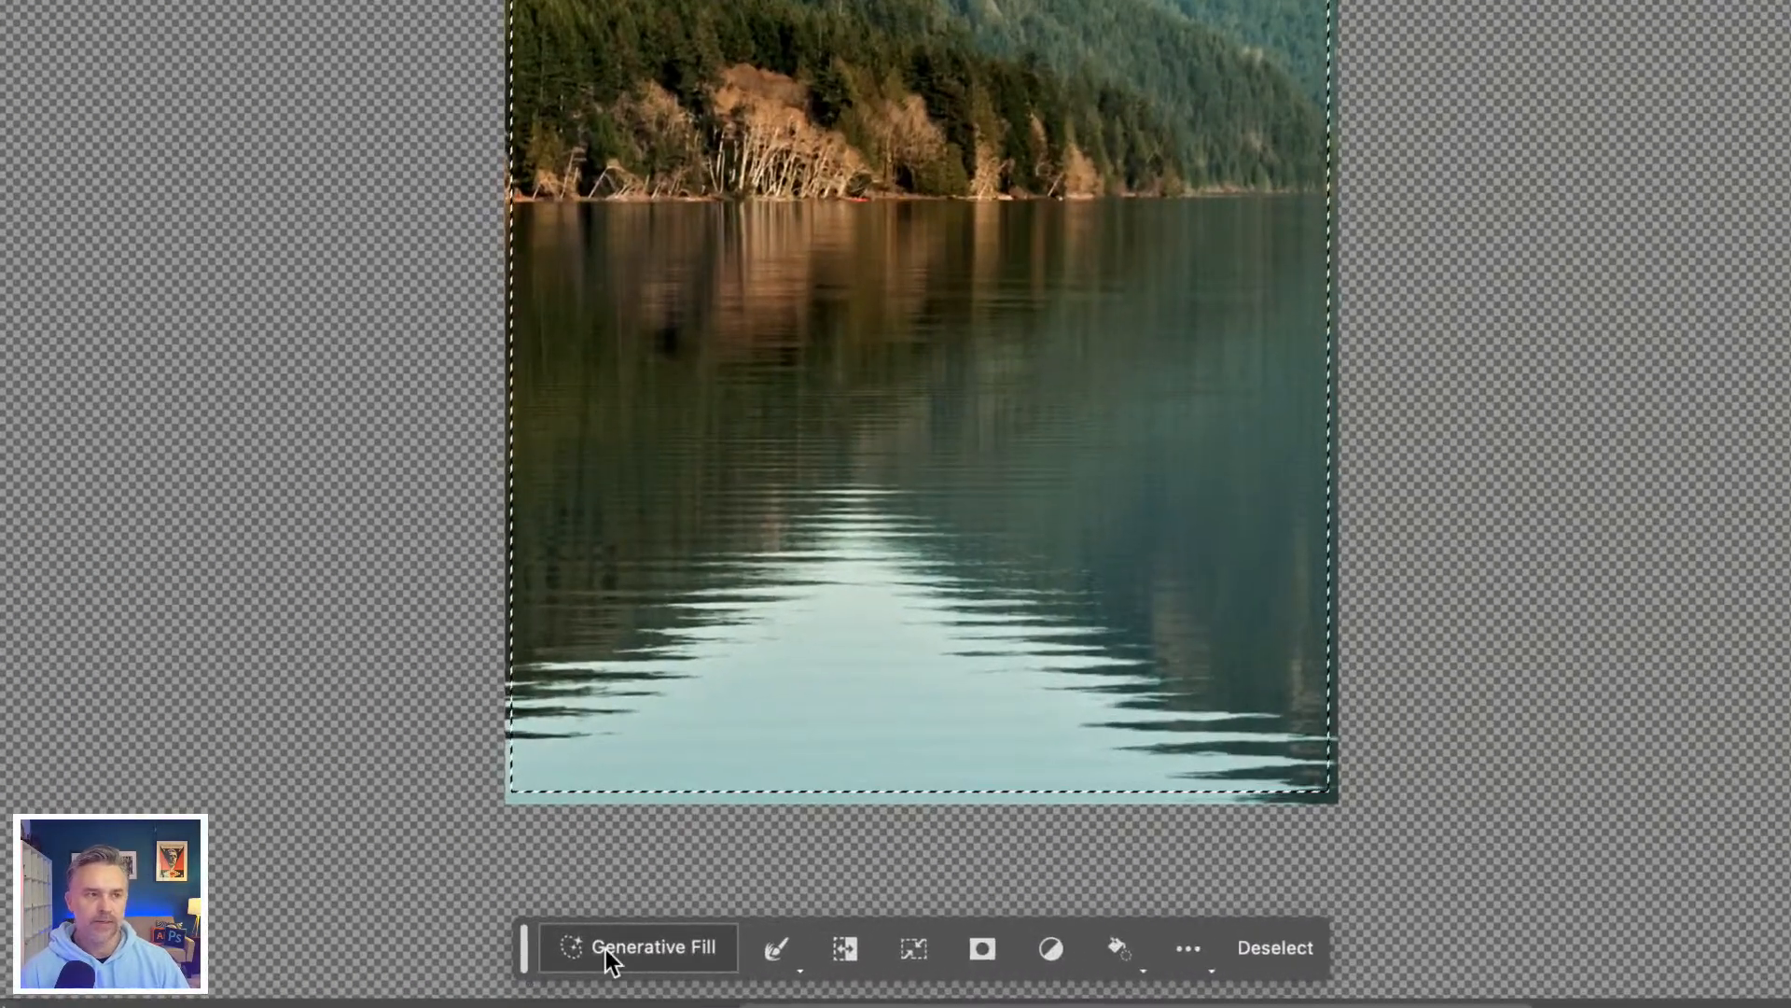
# Step: Run Generative Fill with a blank prompt on the area around the photo, and collapse the Properties panel
pyautogui.click(606, 949)
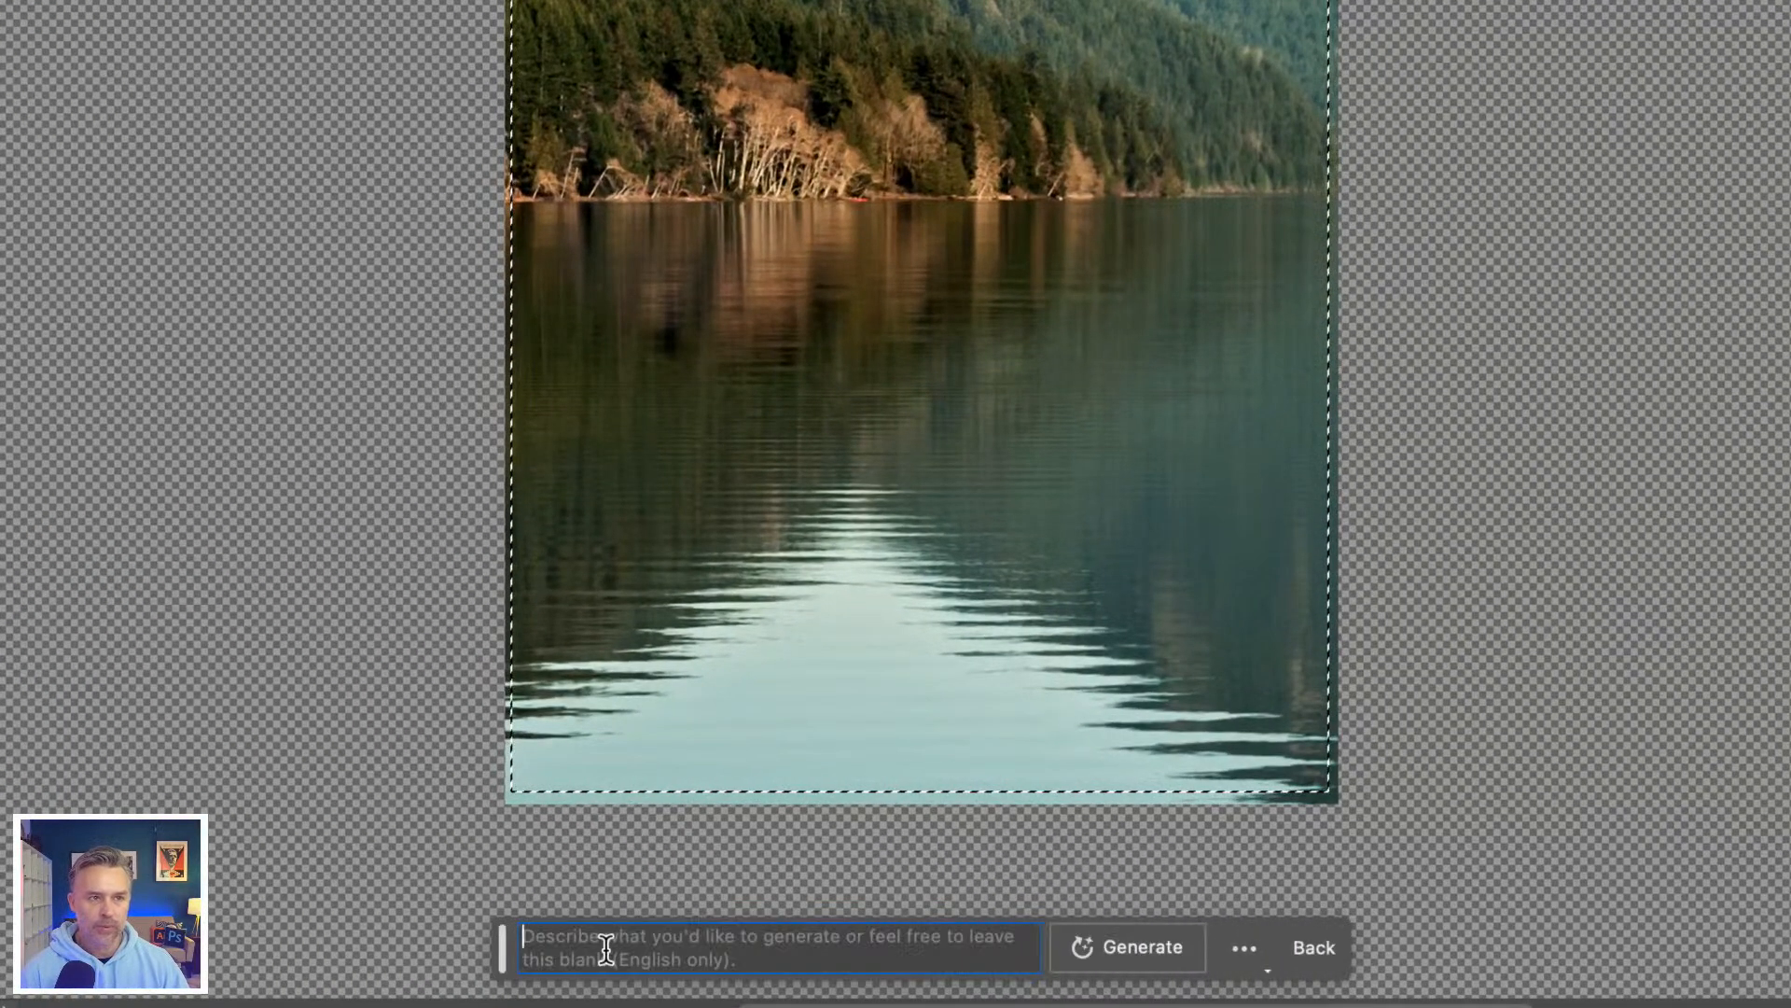
pyautogui.click(1105, 954)
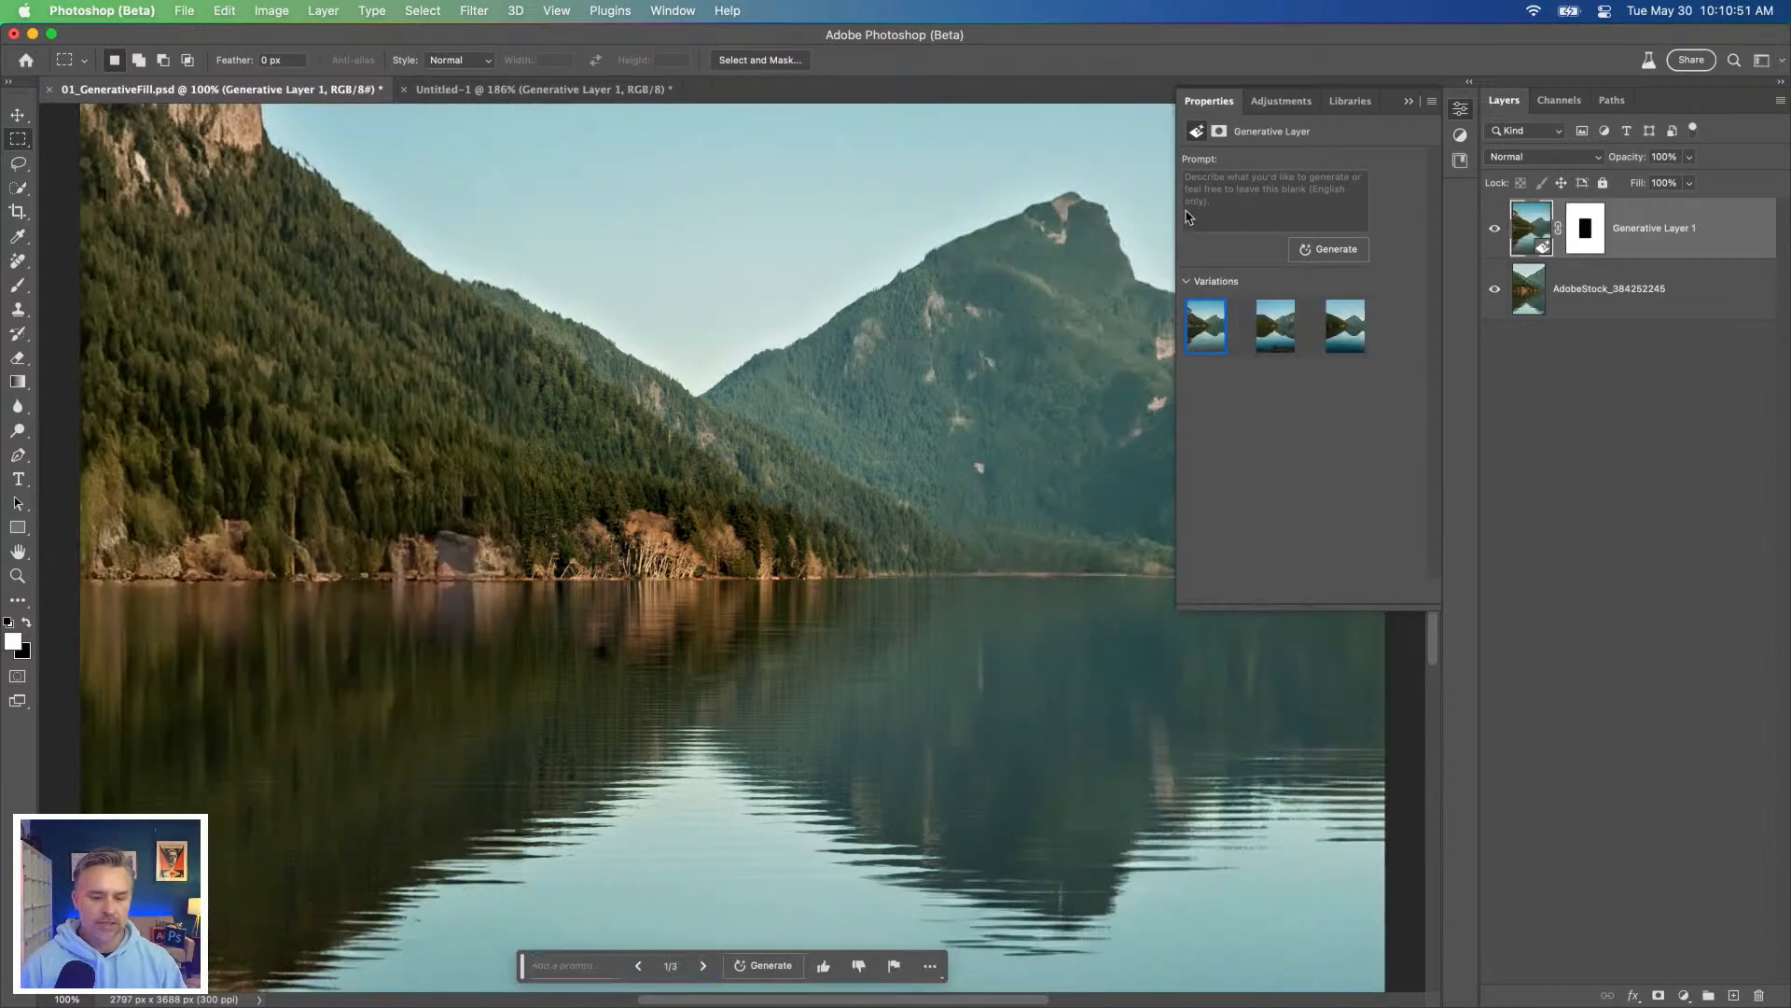
pyautogui.click(1409, 103)
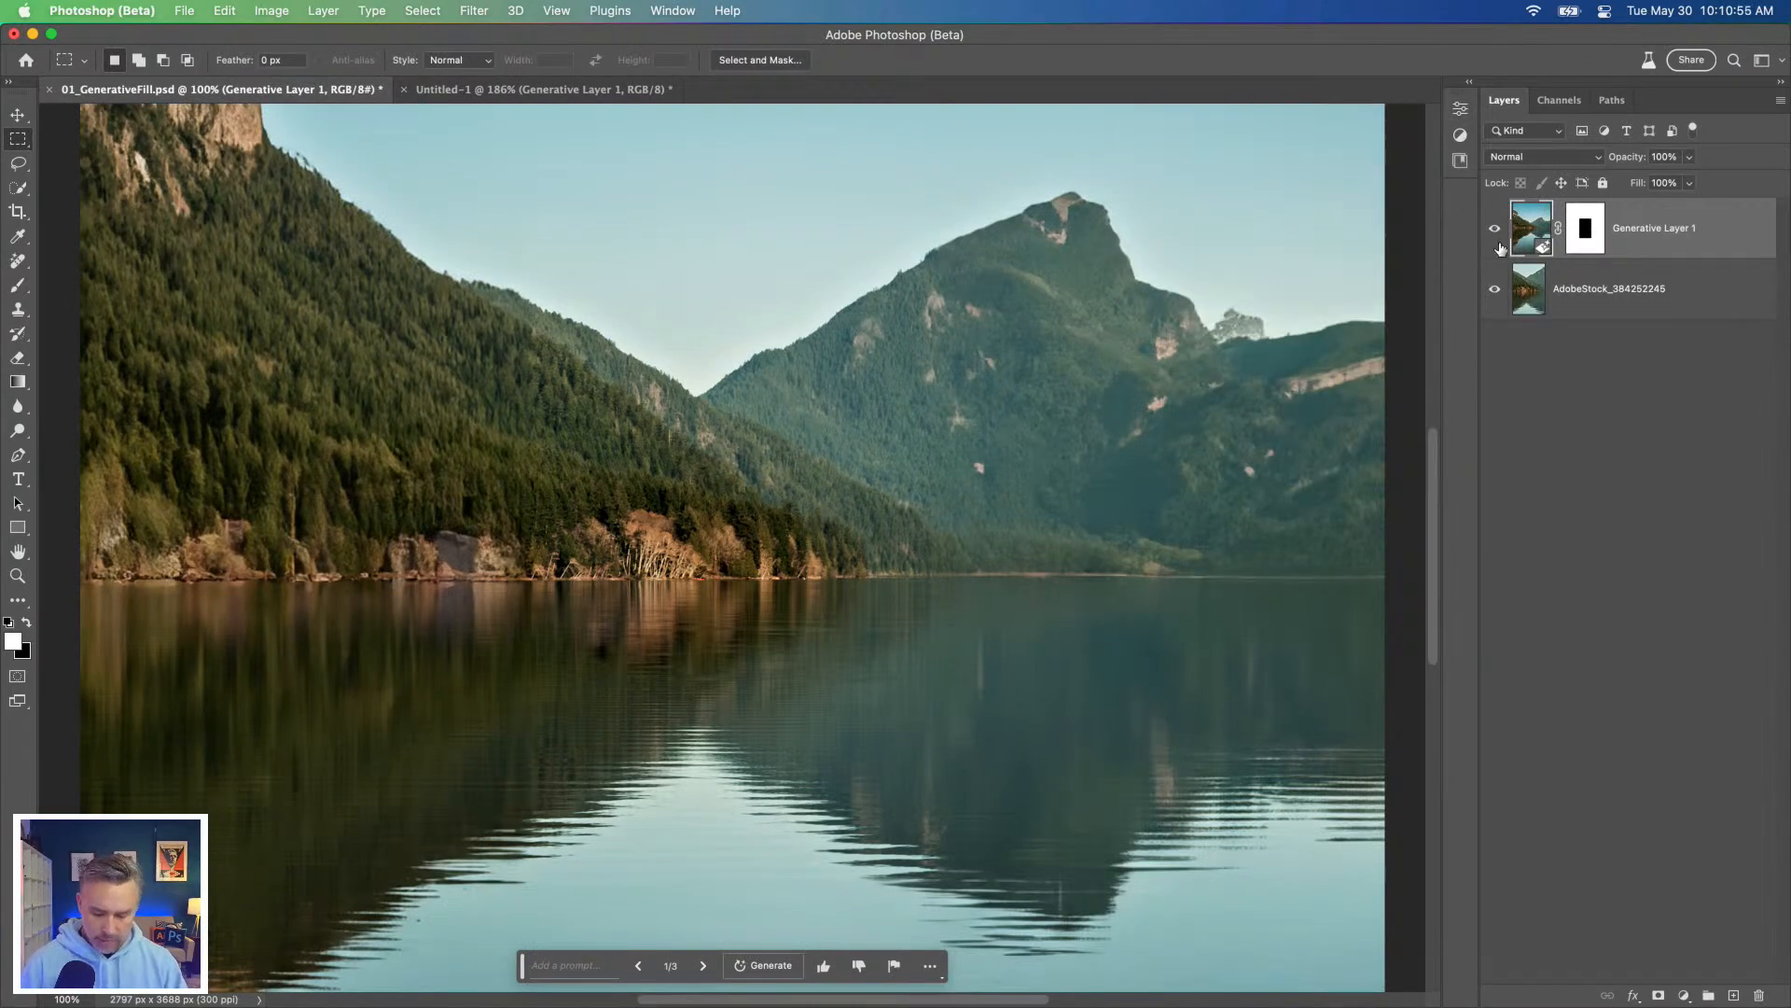
pyautogui.press('super+minus')
pyautogui.press('super+minus')
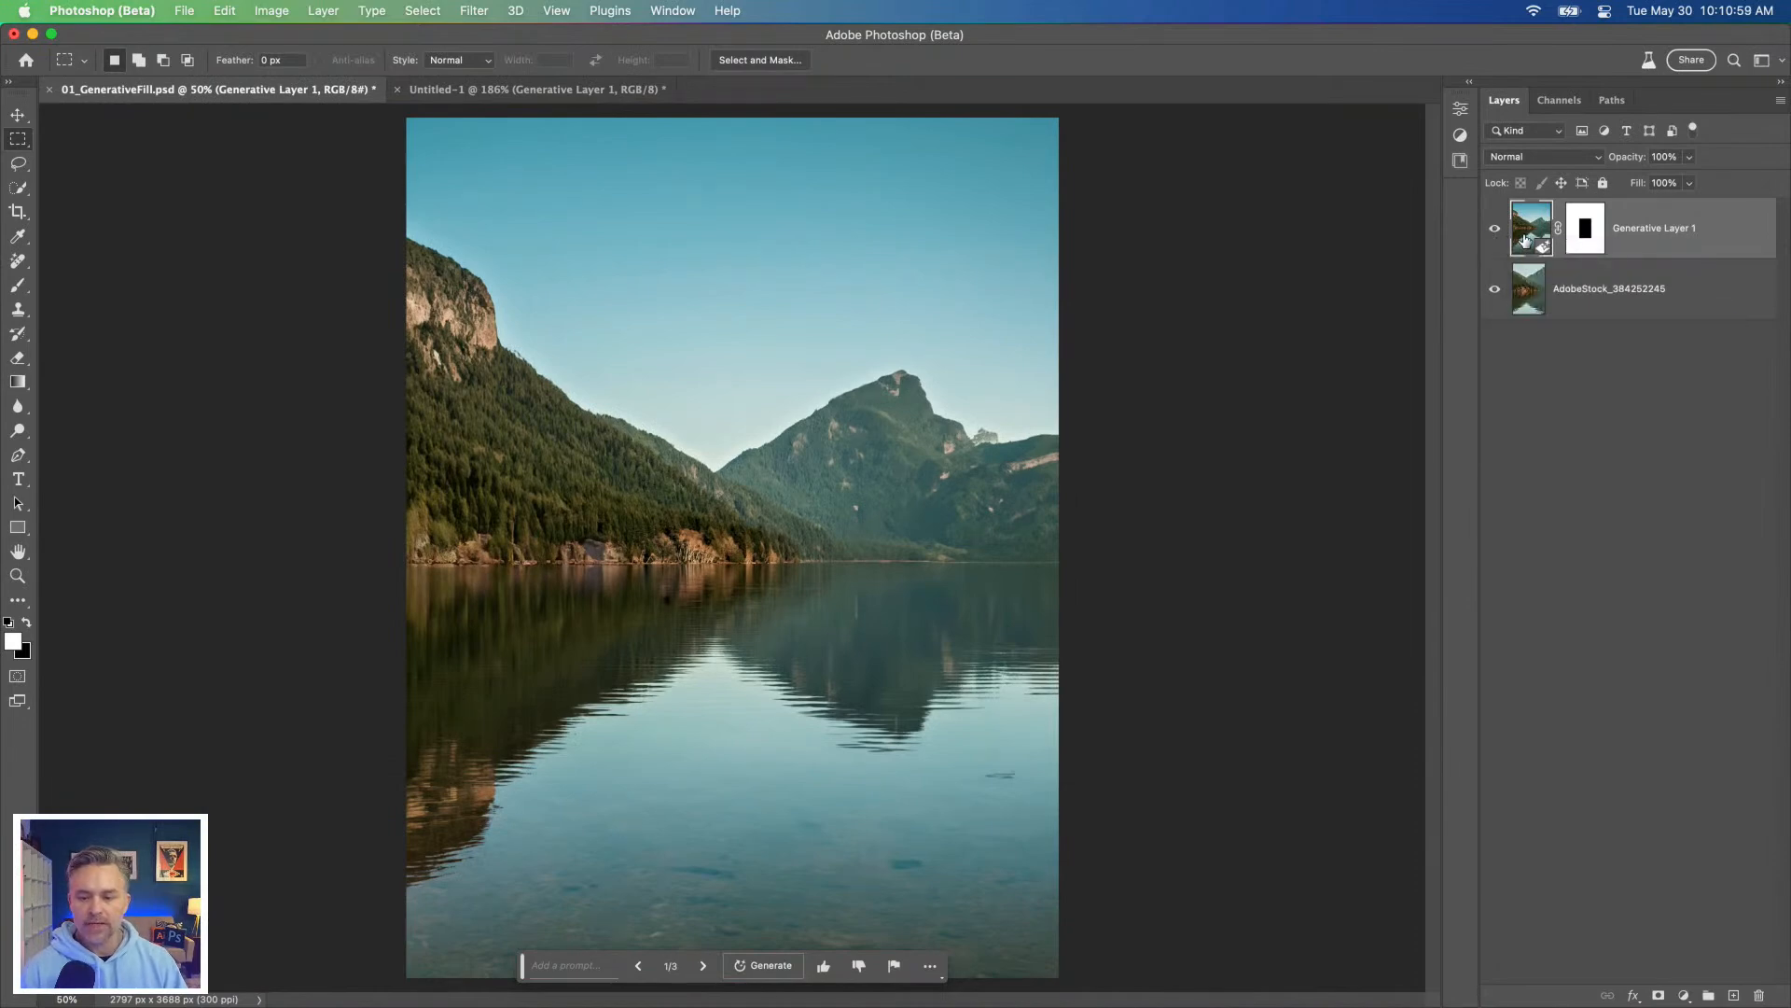
# Step: Compare the variations of Generative Layer 1, keep the second one and move the contextual task bar off the image
pyautogui.click(1470, 87)
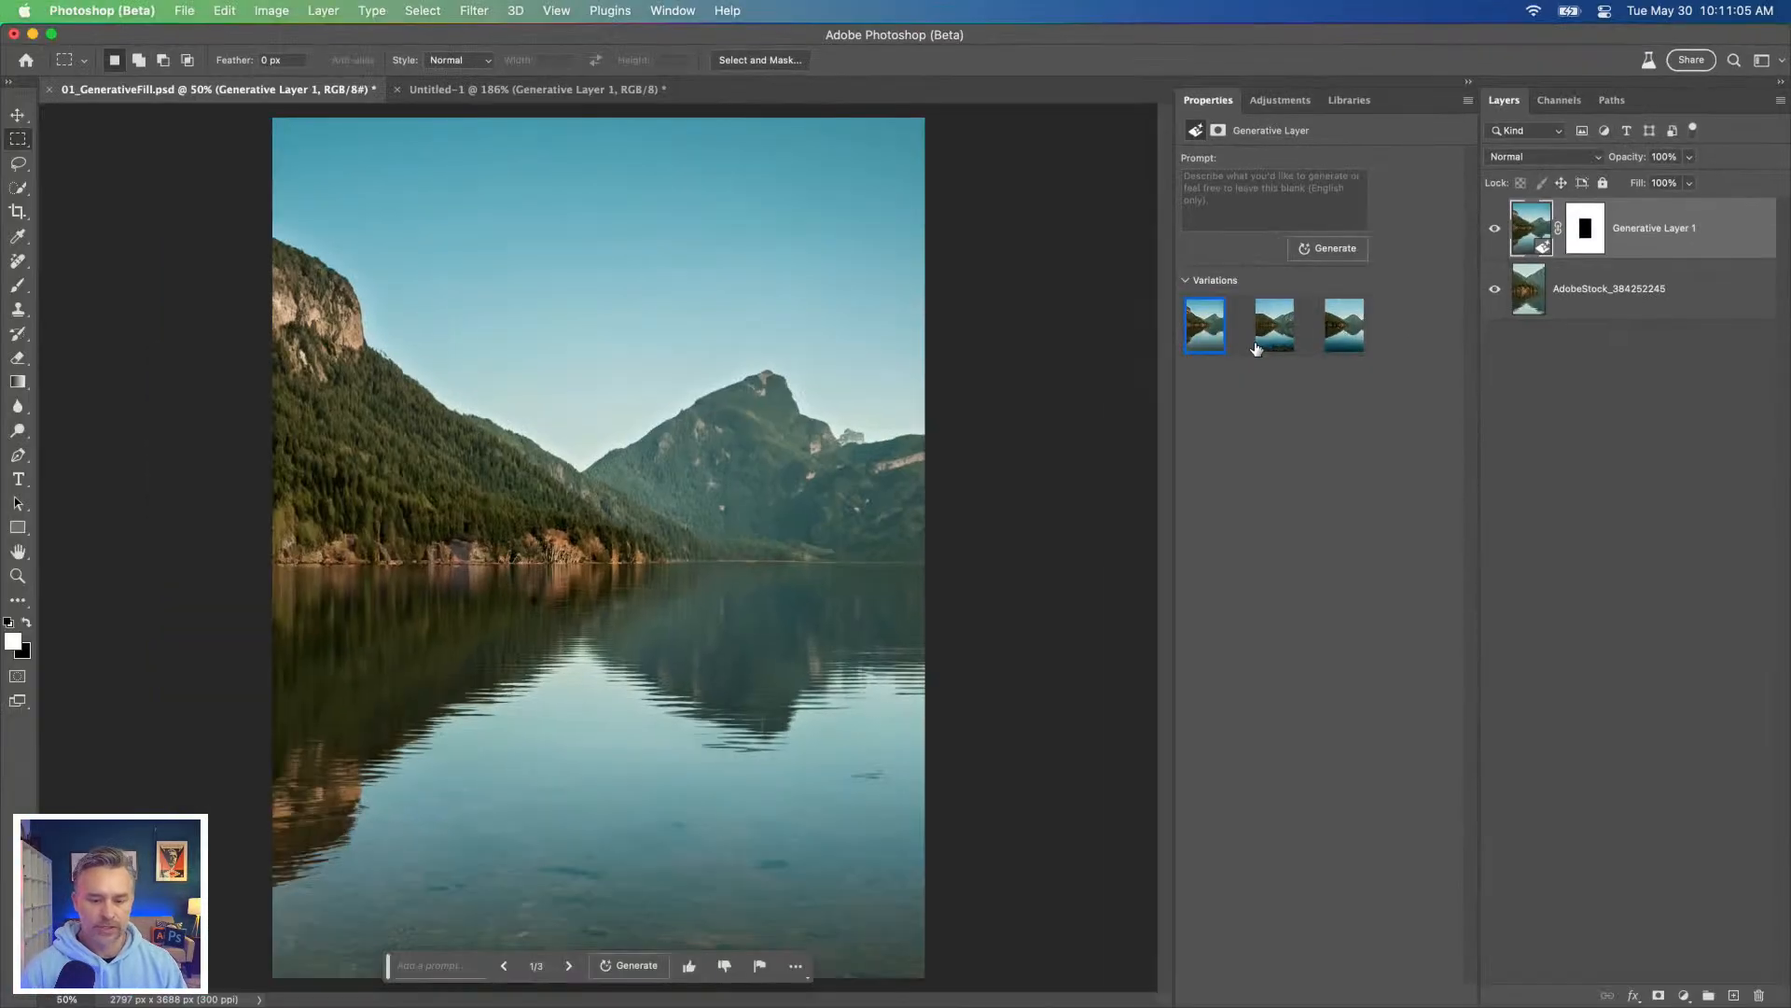
pyautogui.click(529, 765)
pyautogui.click(1344, 341)
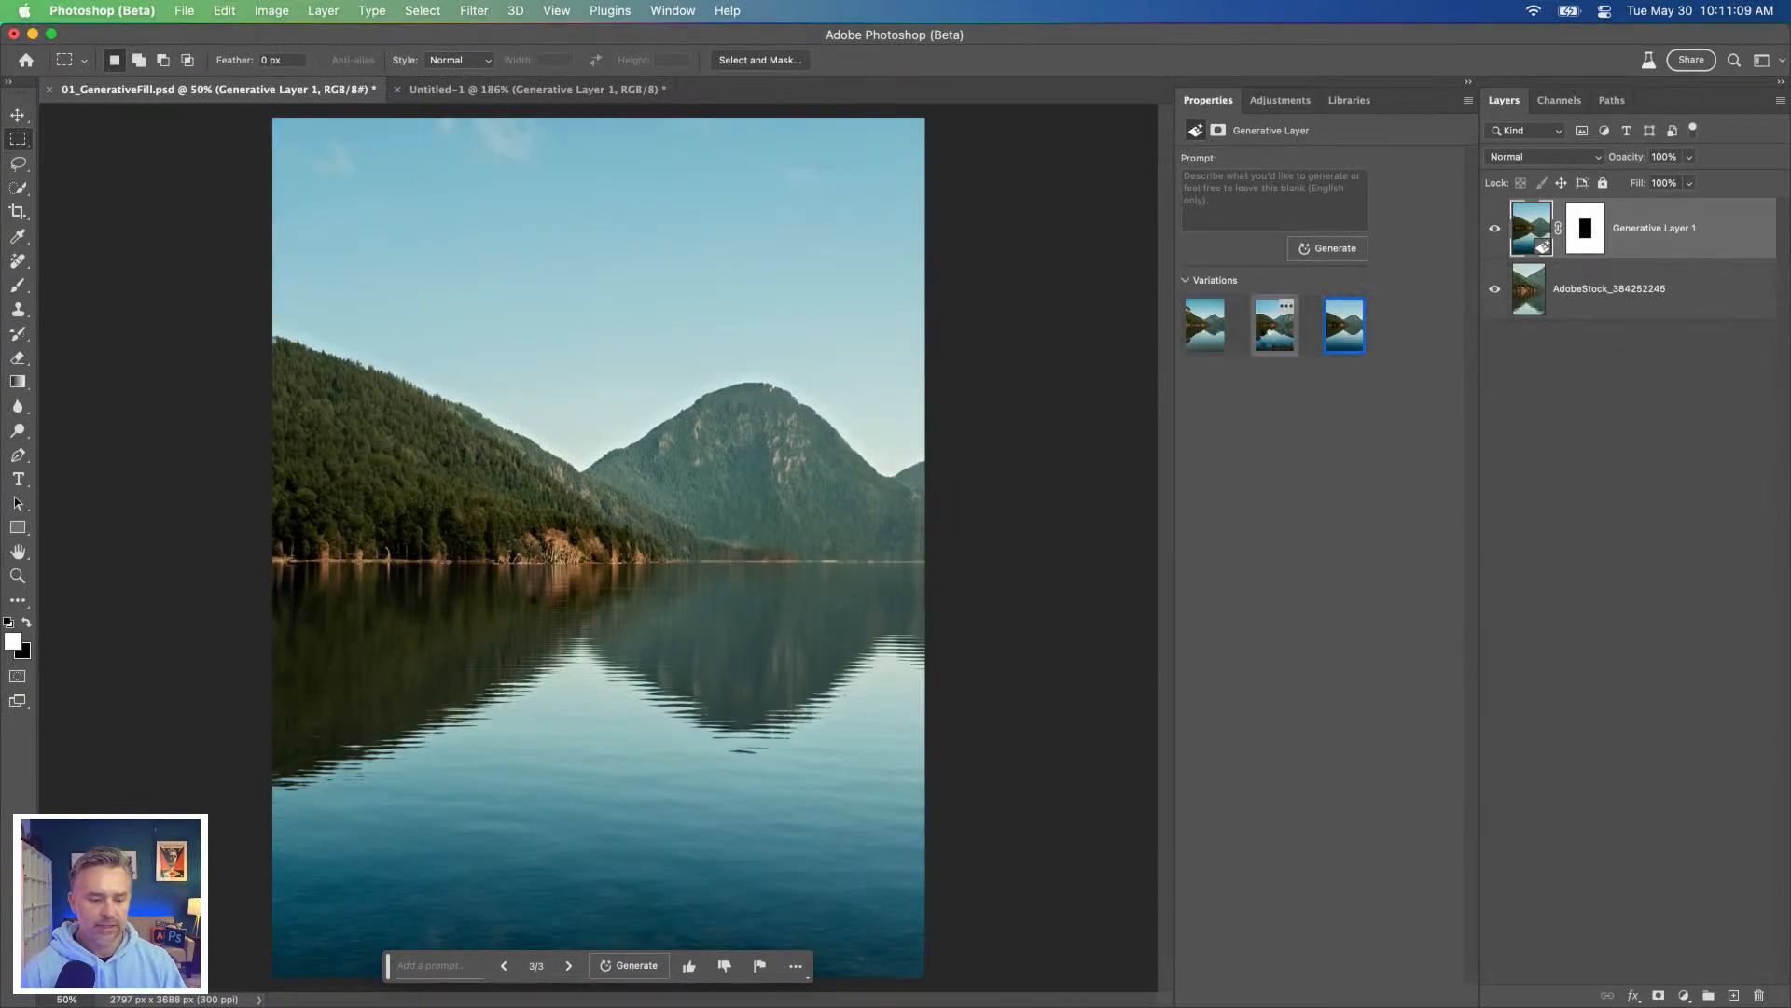
pyautogui.click(1271, 341)
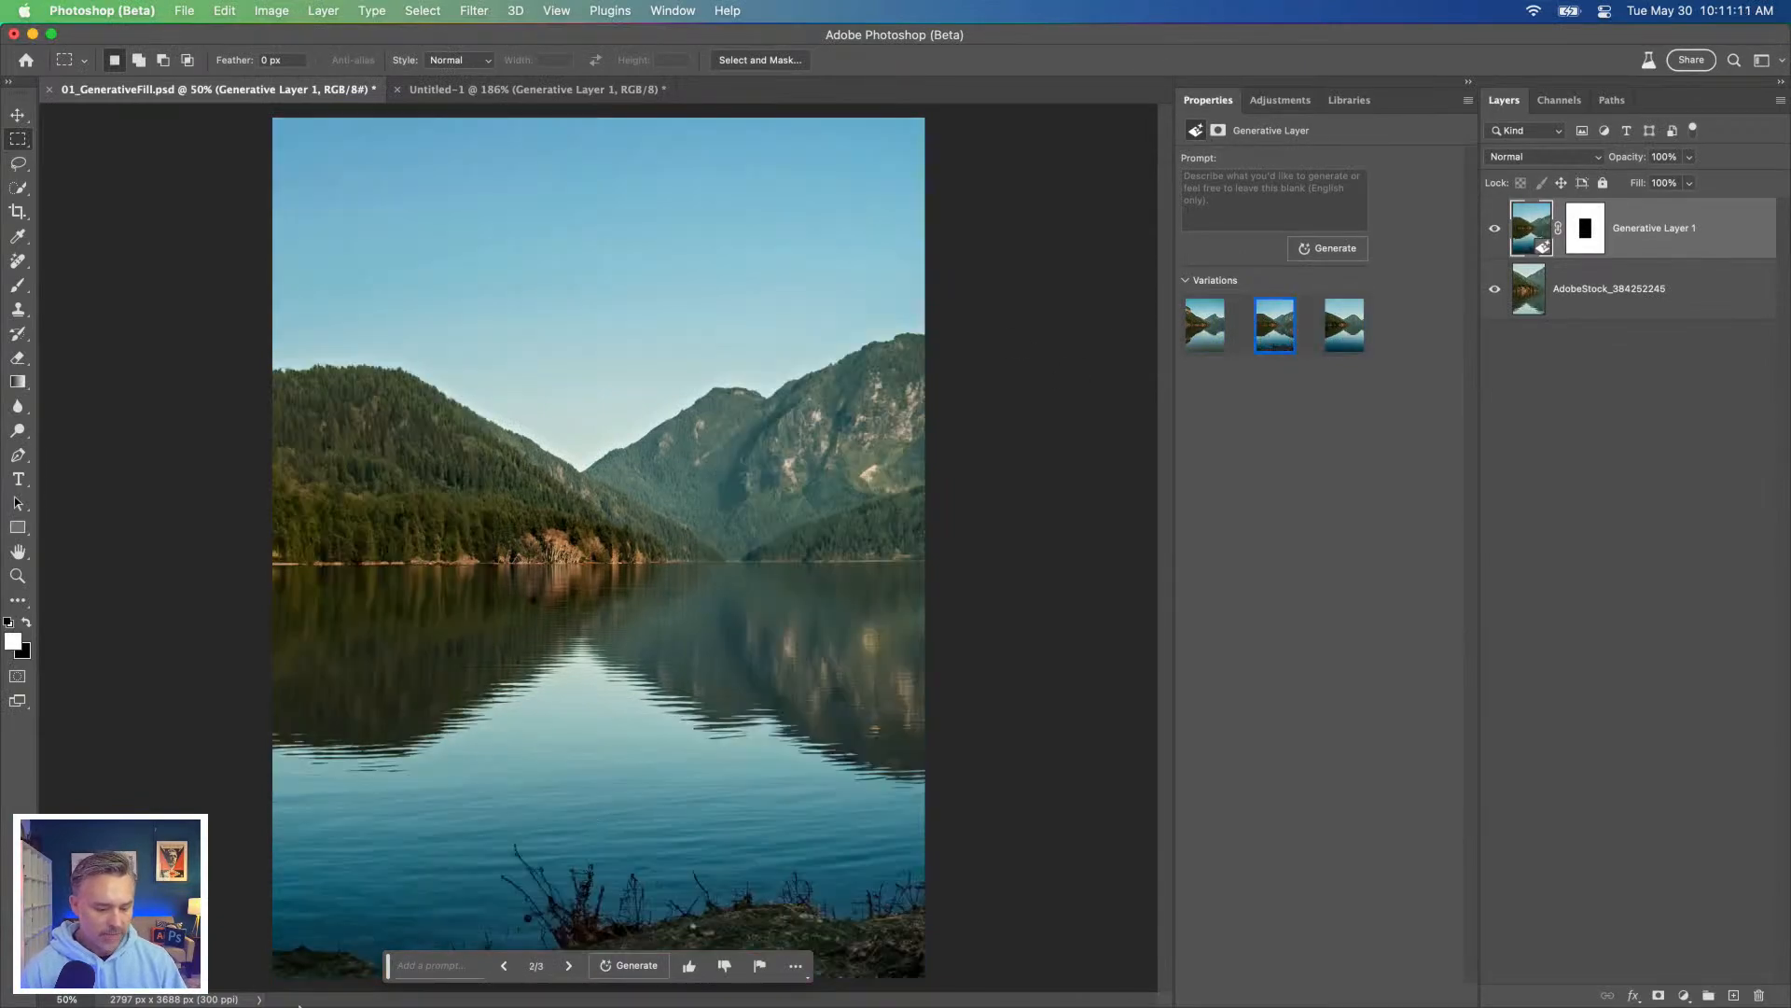
pyautogui.moveTo(392, 964); pyautogui.dragTo(958, 691)
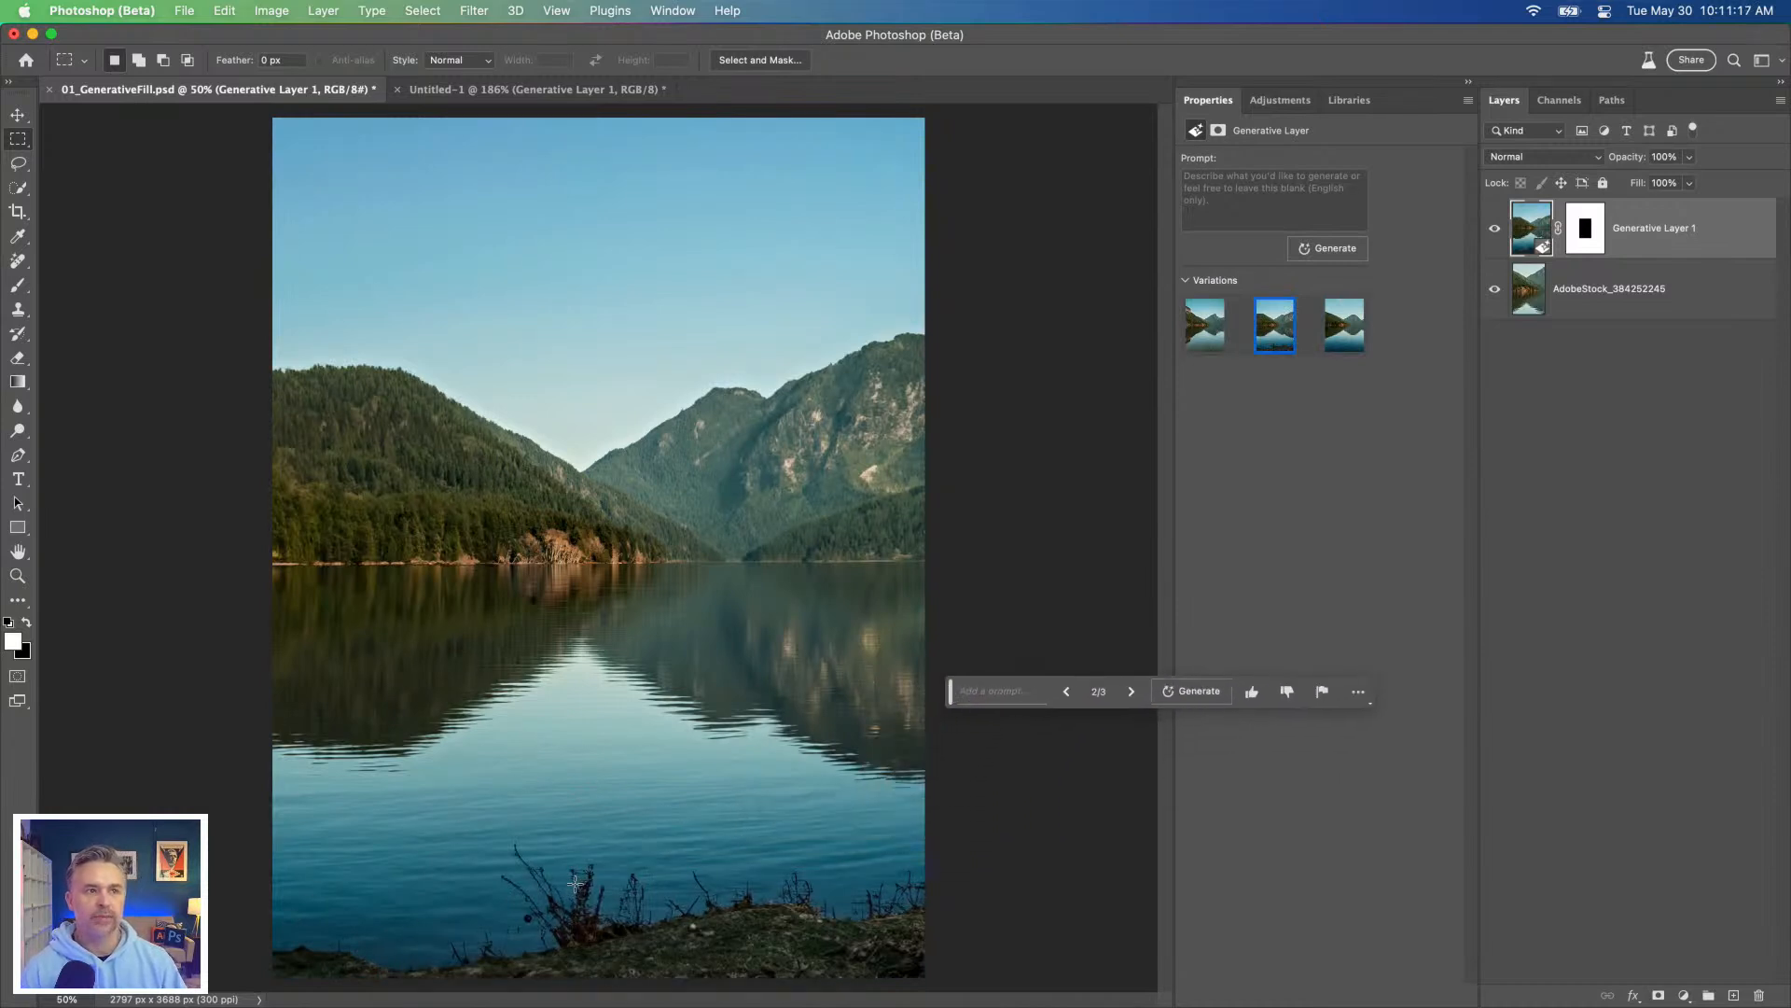
# Step: Toggle Generative Layer 1 to compare it with the original, and inspect the blend along the left shoreline at 200%
pyautogui.click(1497, 230)
pyautogui.click(1495, 231)
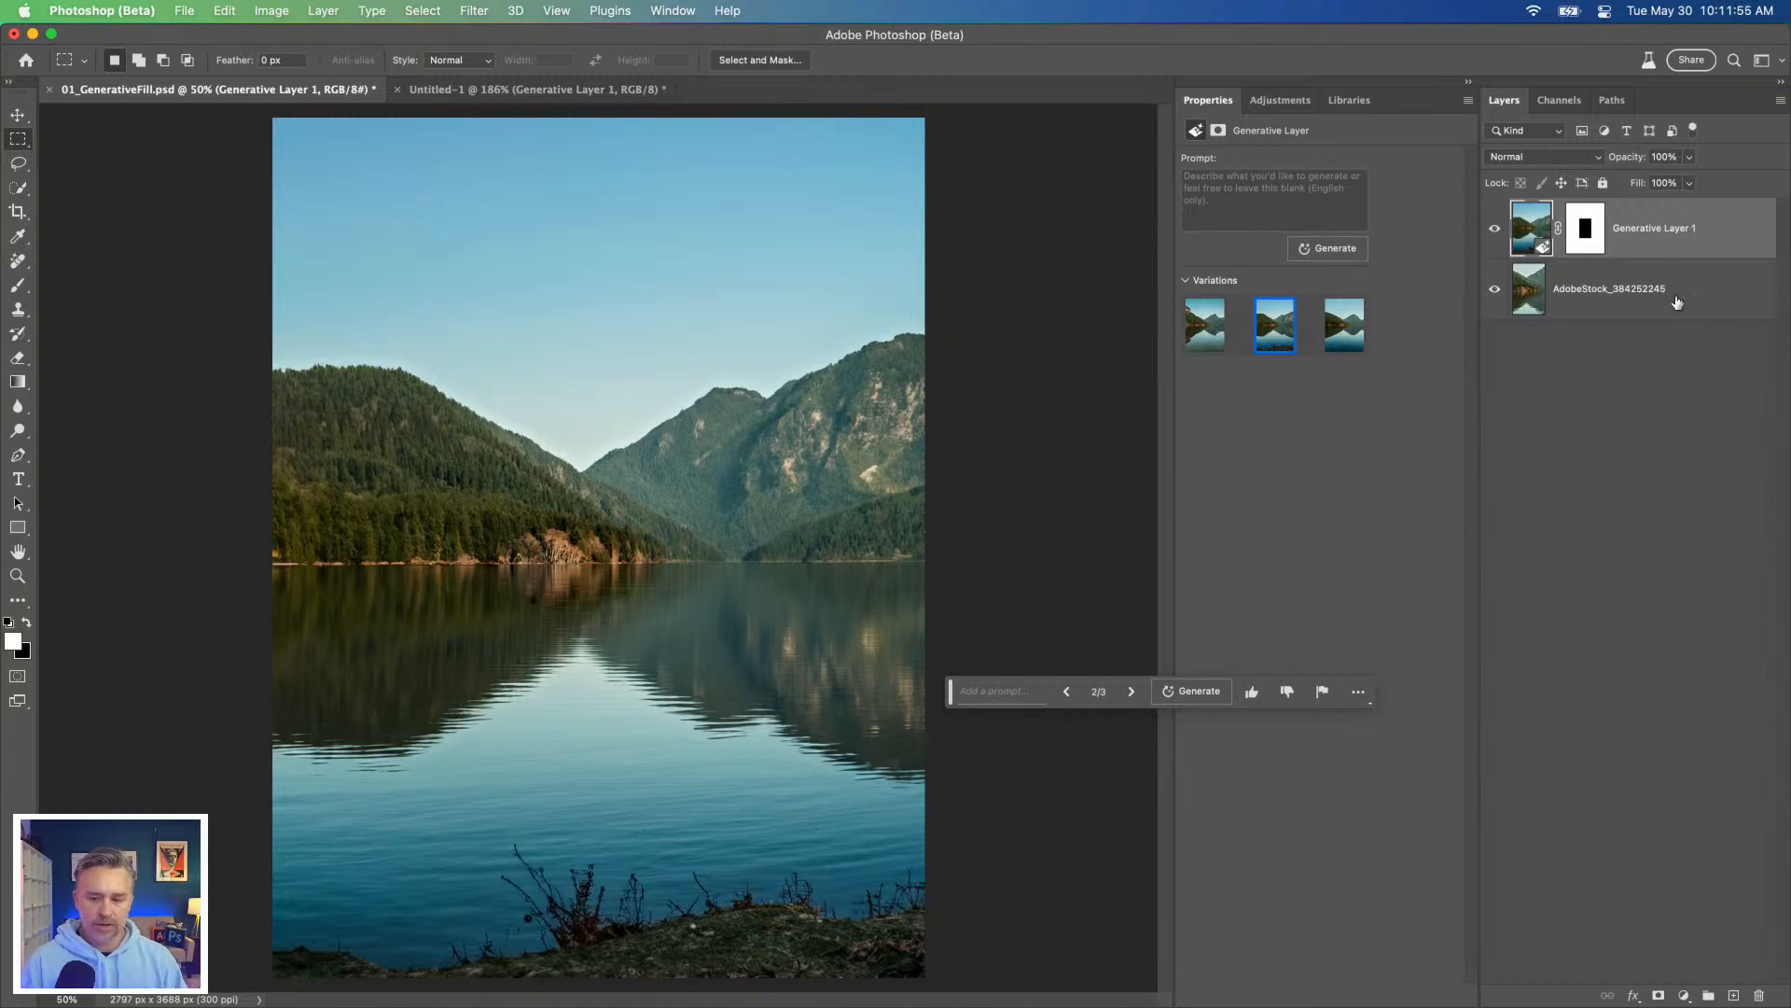
pyautogui.click(1639, 303)
pyautogui.click(1652, 250)
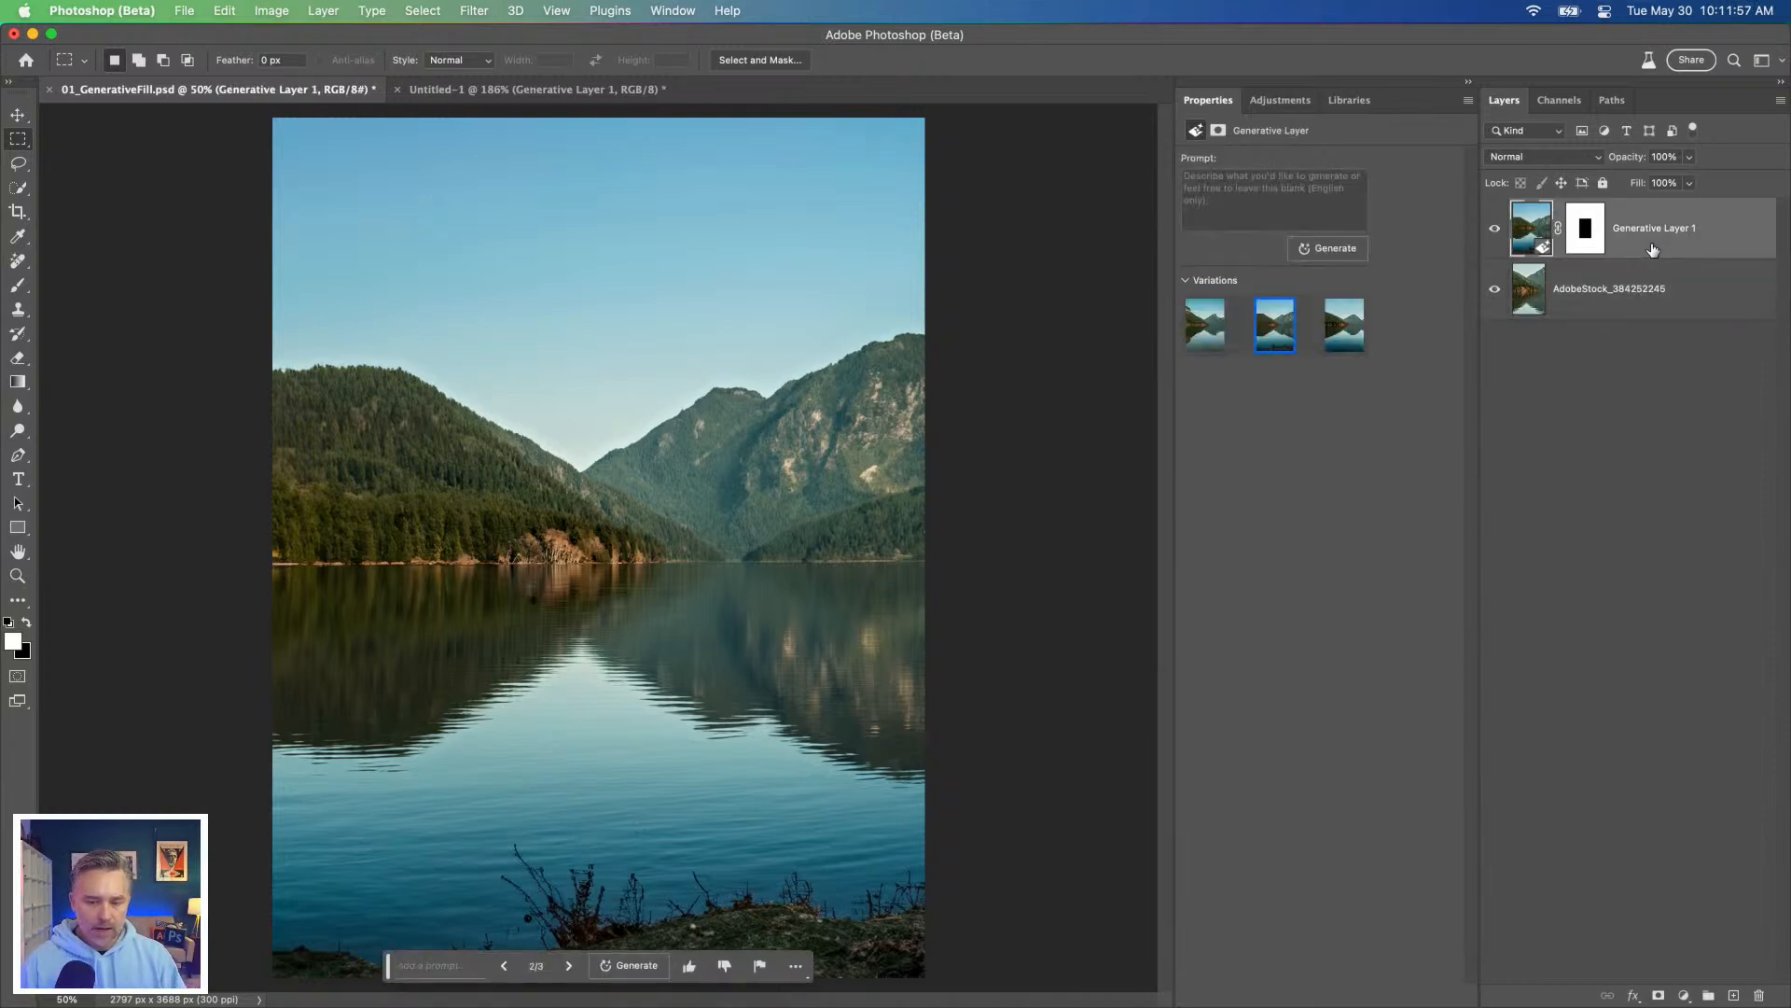
pyautogui.press('super+equal')
pyautogui.press('super+equal')
pyautogui.press('super+equal')
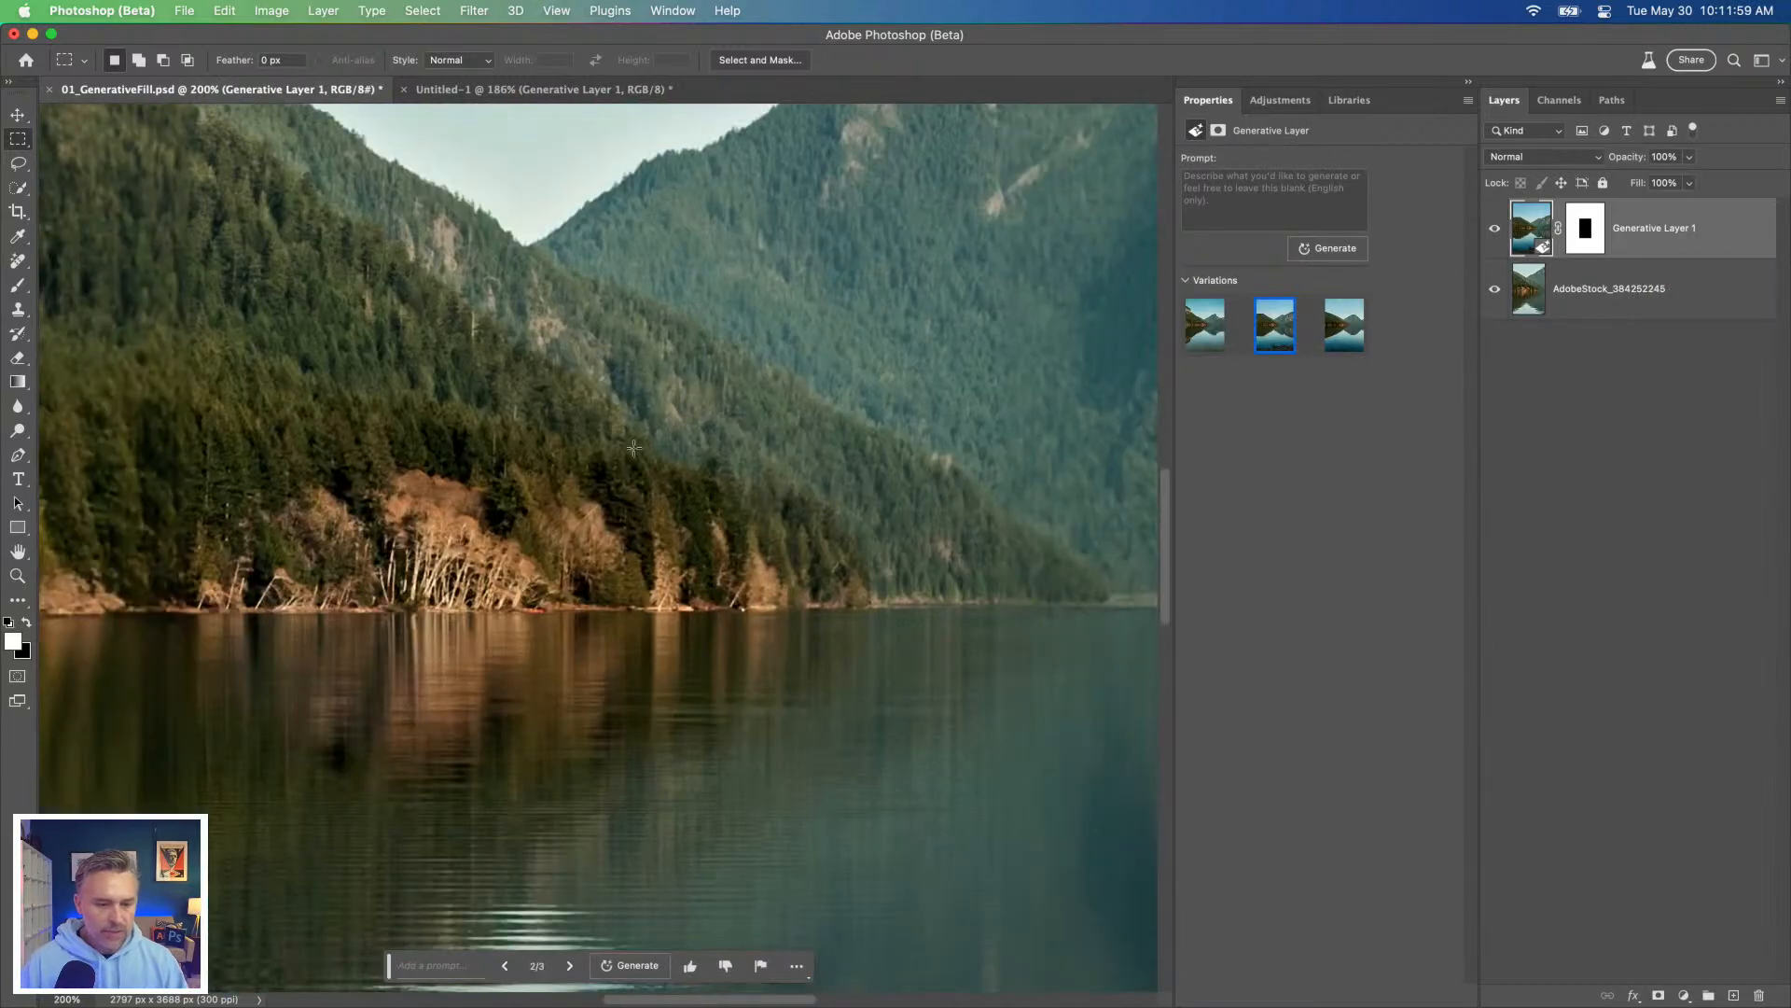
pyautogui.press('z')
pyautogui.moveTo(256, 451); pyautogui.dragTo(923, 471)
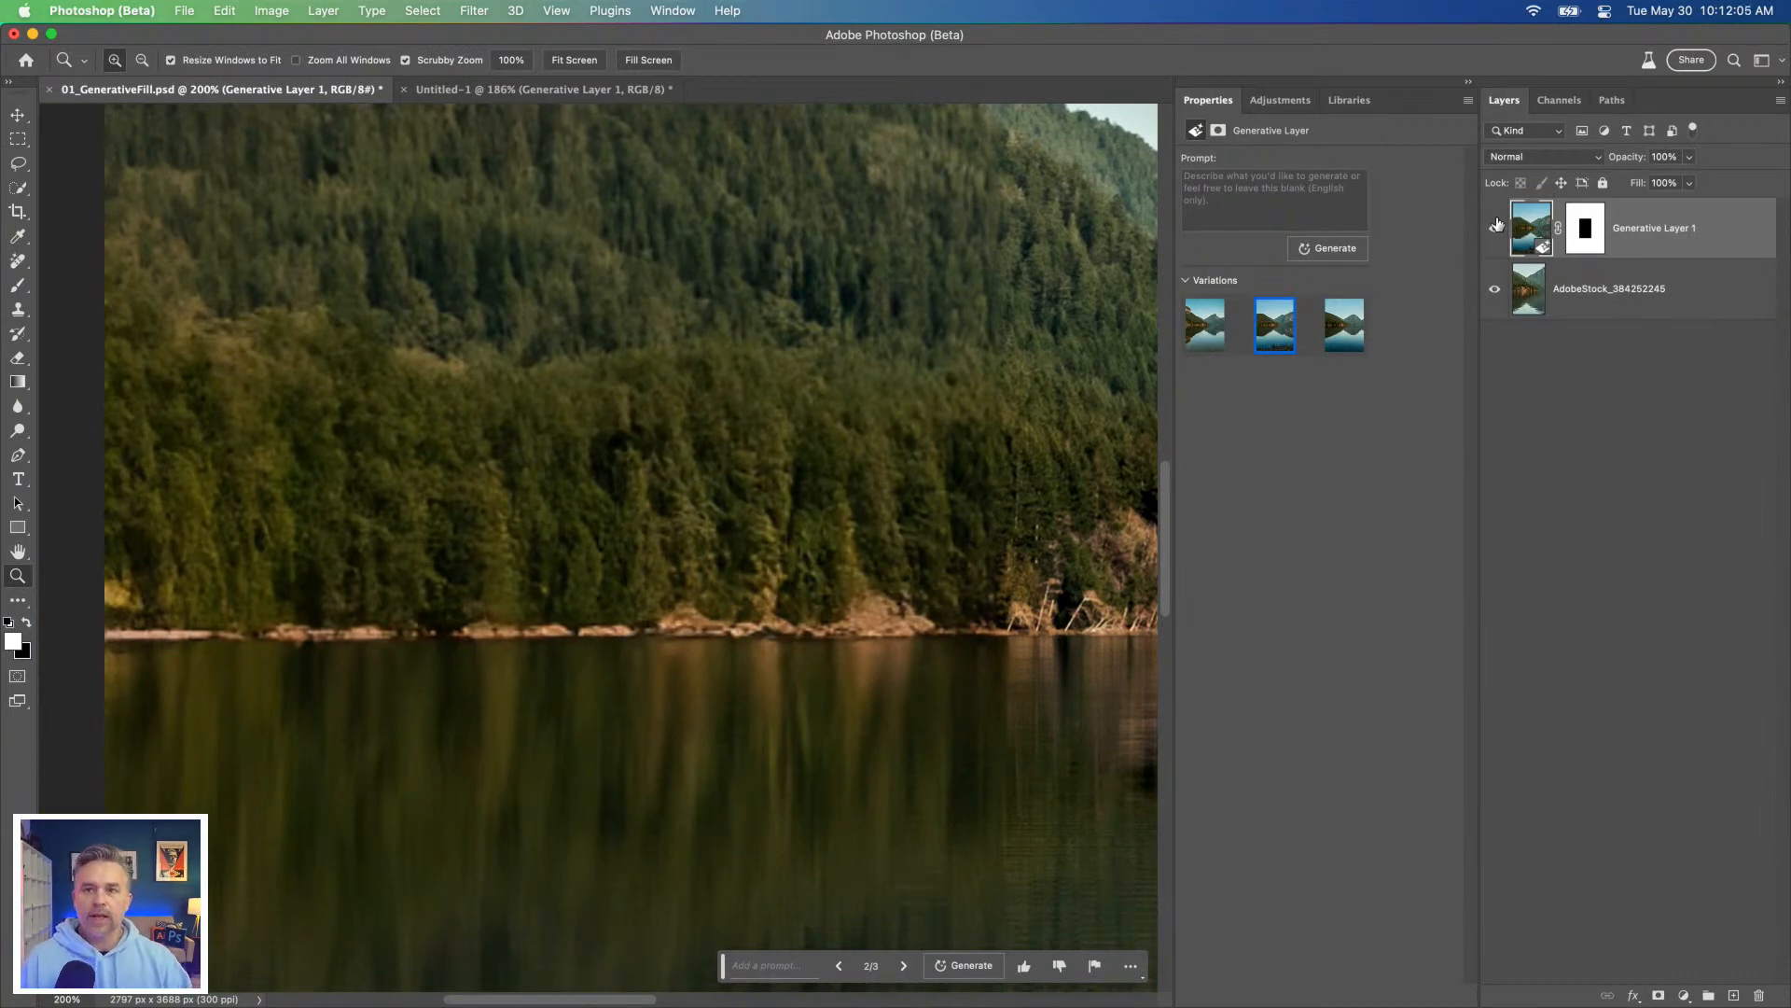
pyautogui.press('super+0')
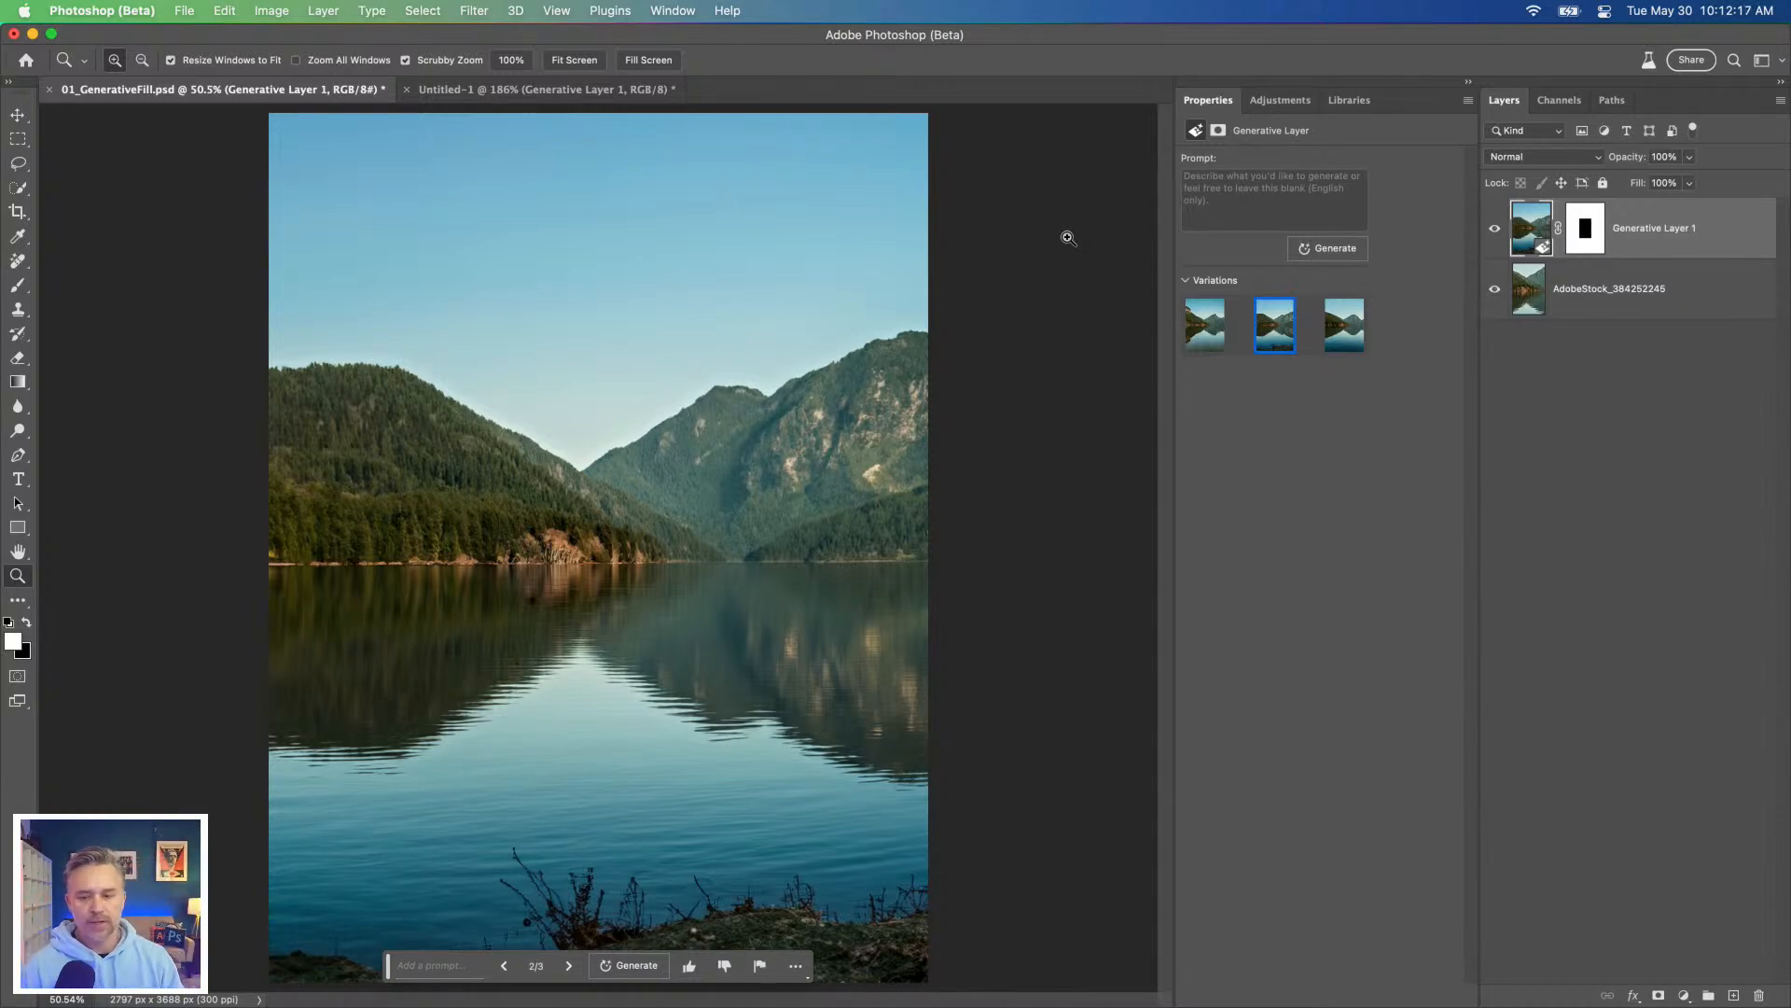
# Step: Check the original layer's visibility, hide Generative Layer 1 and select the AdobeStock_384252245 layer
pyautogui.click(1495, 289)
pyautogui.click(1495, 288)
pyautogui.click(1495, 227)
pyautogui.click(1560, 291)
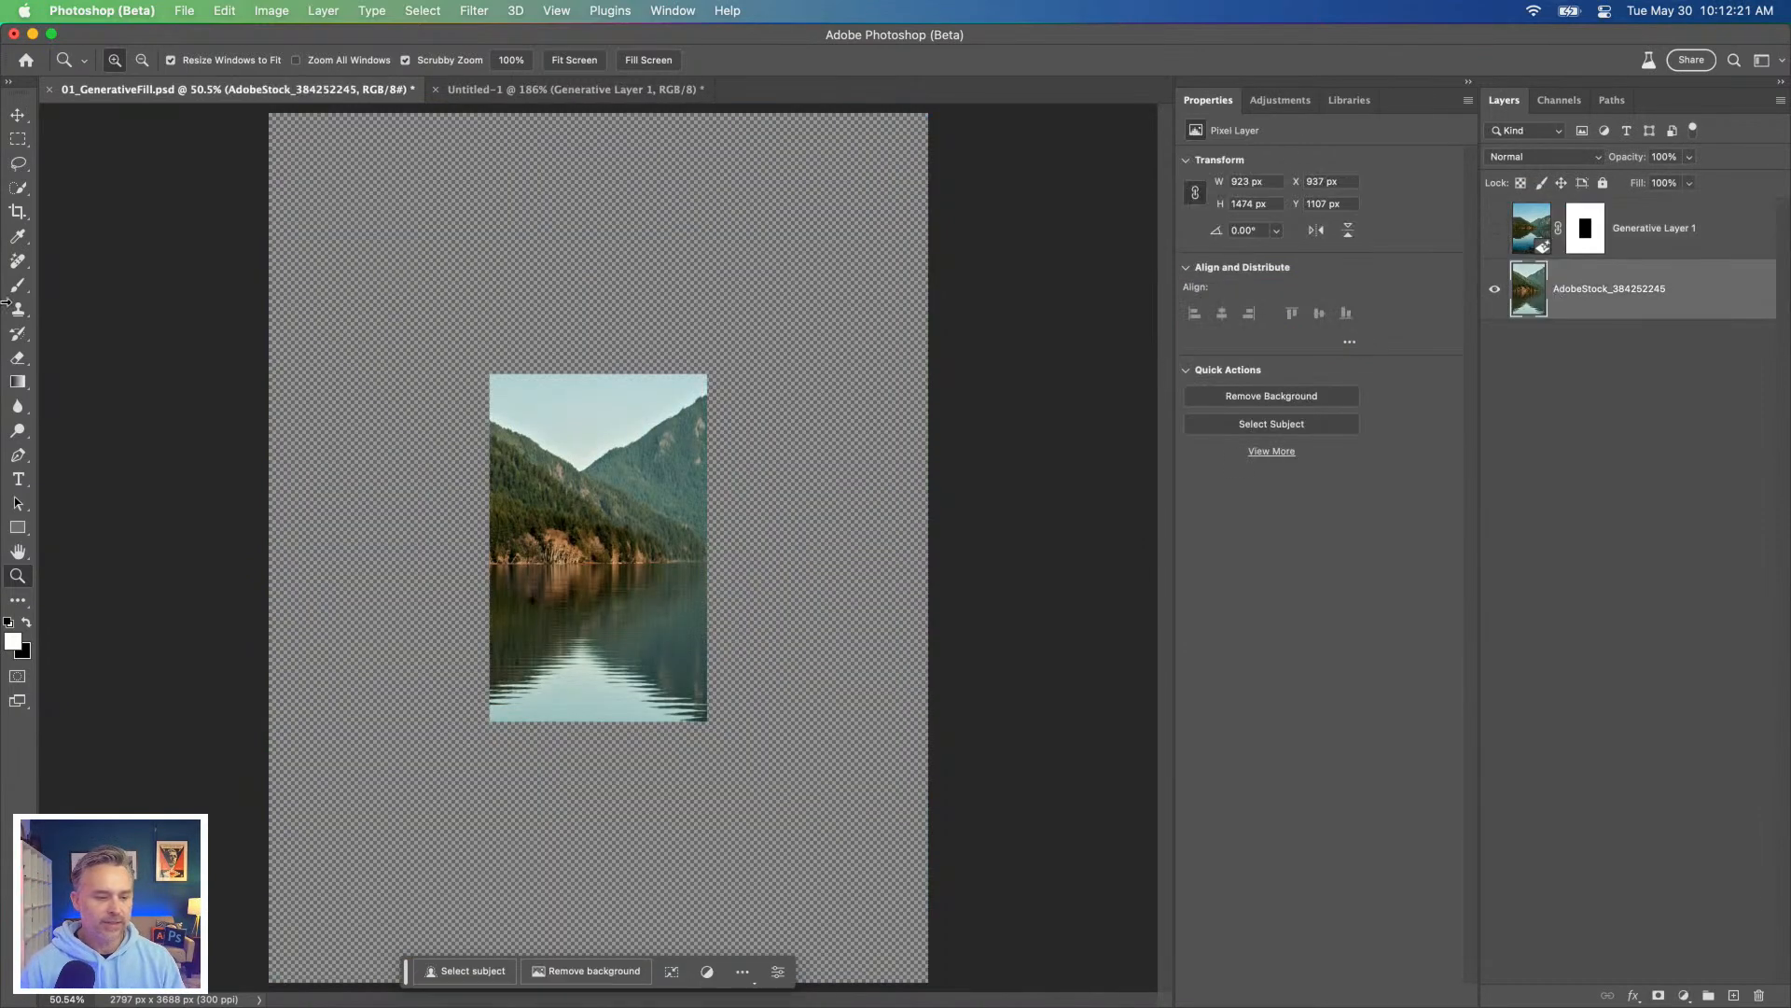
# Step: Select the empty strip from the photo's left edge to the canvas edge and generate a fill with a blank prompt
pyautogui.click(18, 140)
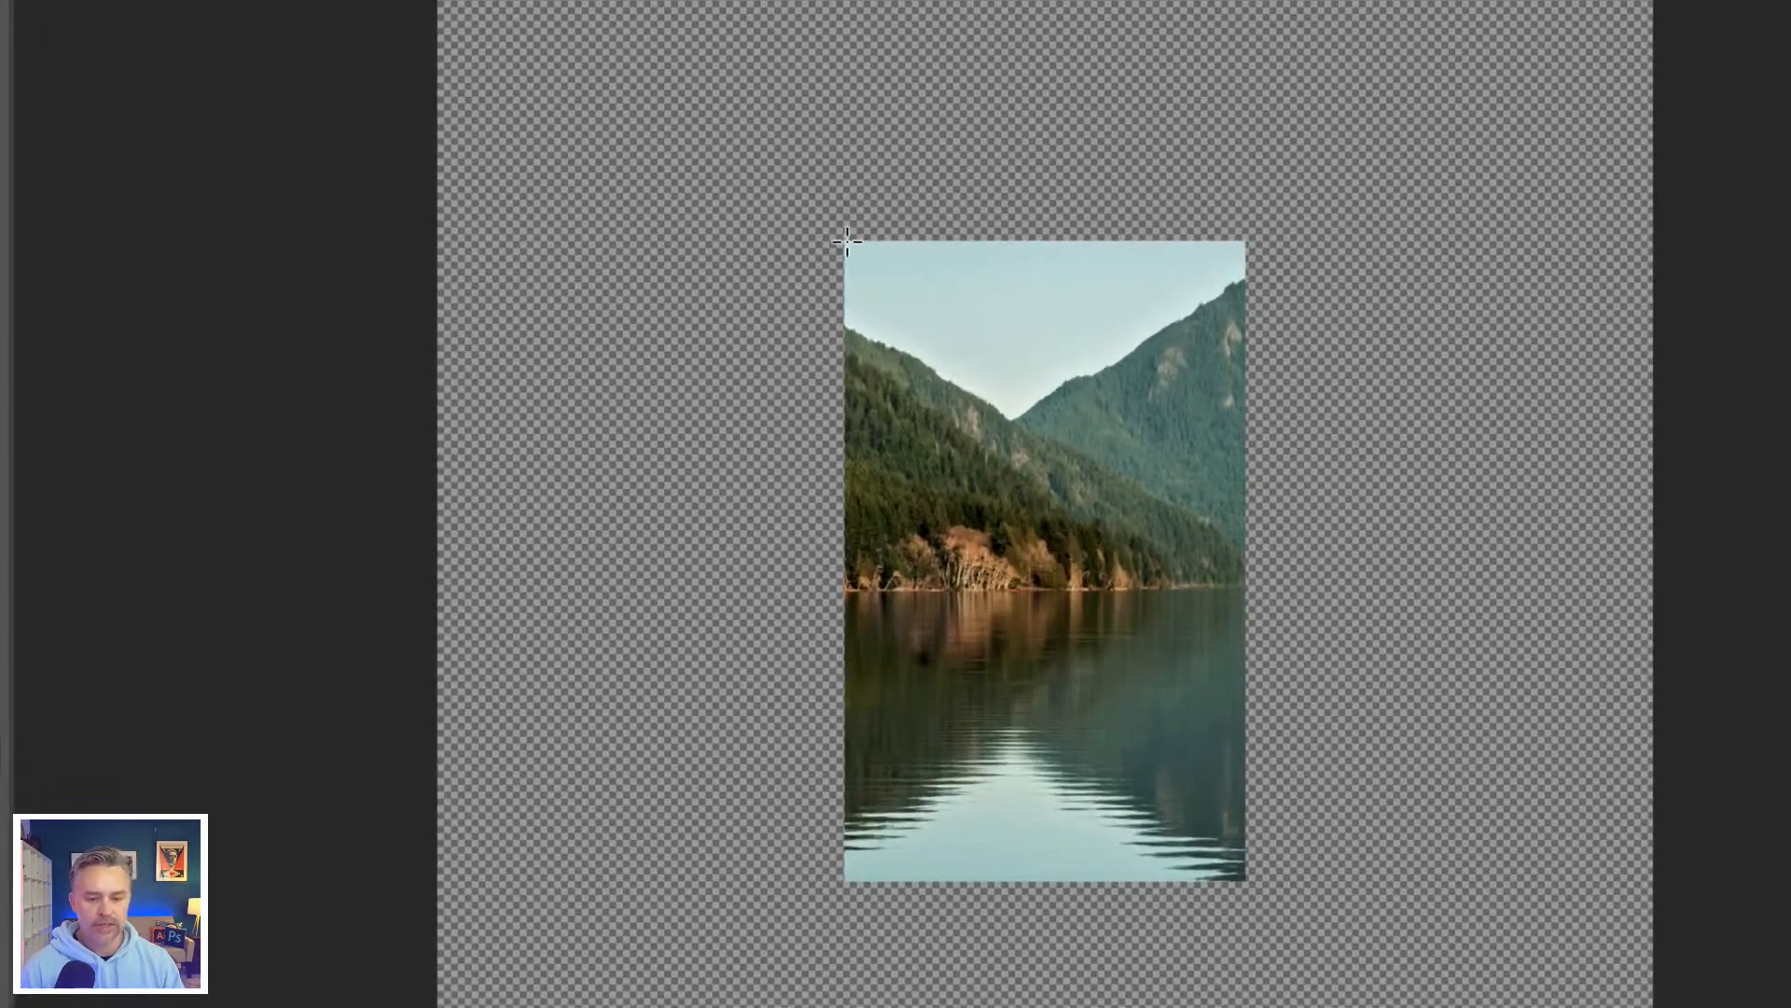
pyautogui.moveTo(667, 312); pyautogui.dragTo(519, 619)
pyautogui.moveTo(651, 653); pyautogui.dragTo(438, 882)
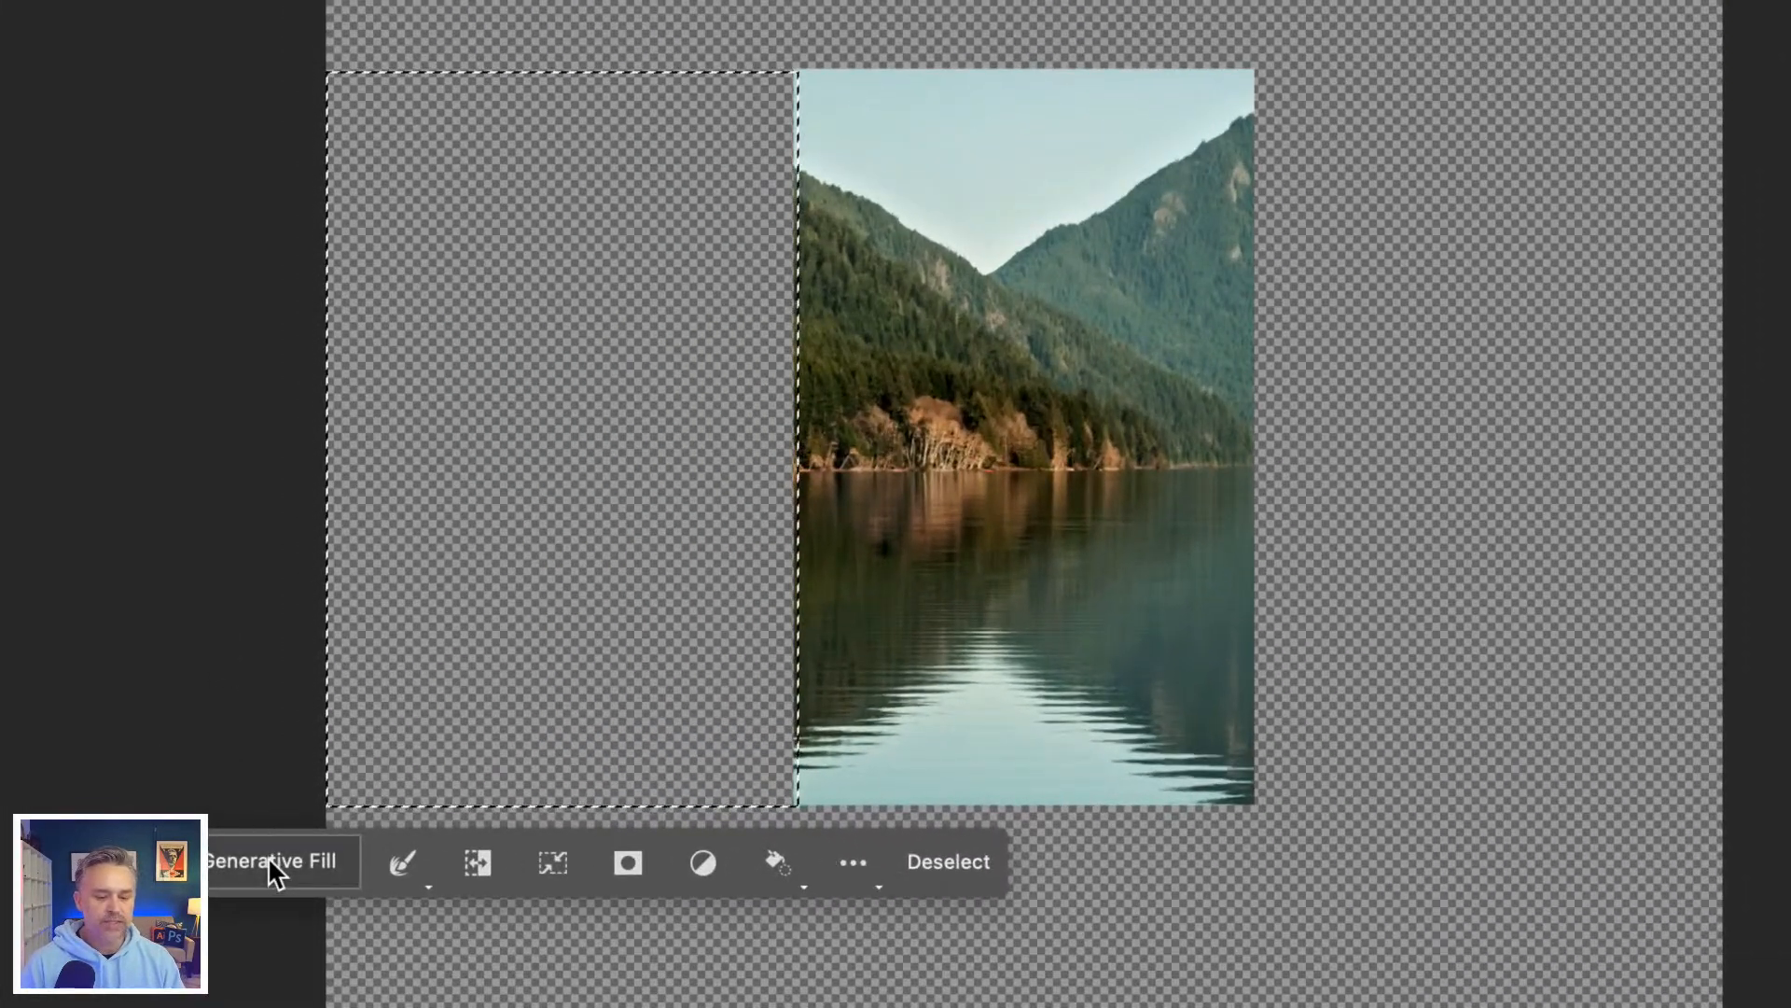
pyautogui.click(267, 856)
pyautogui.click(756, 866)
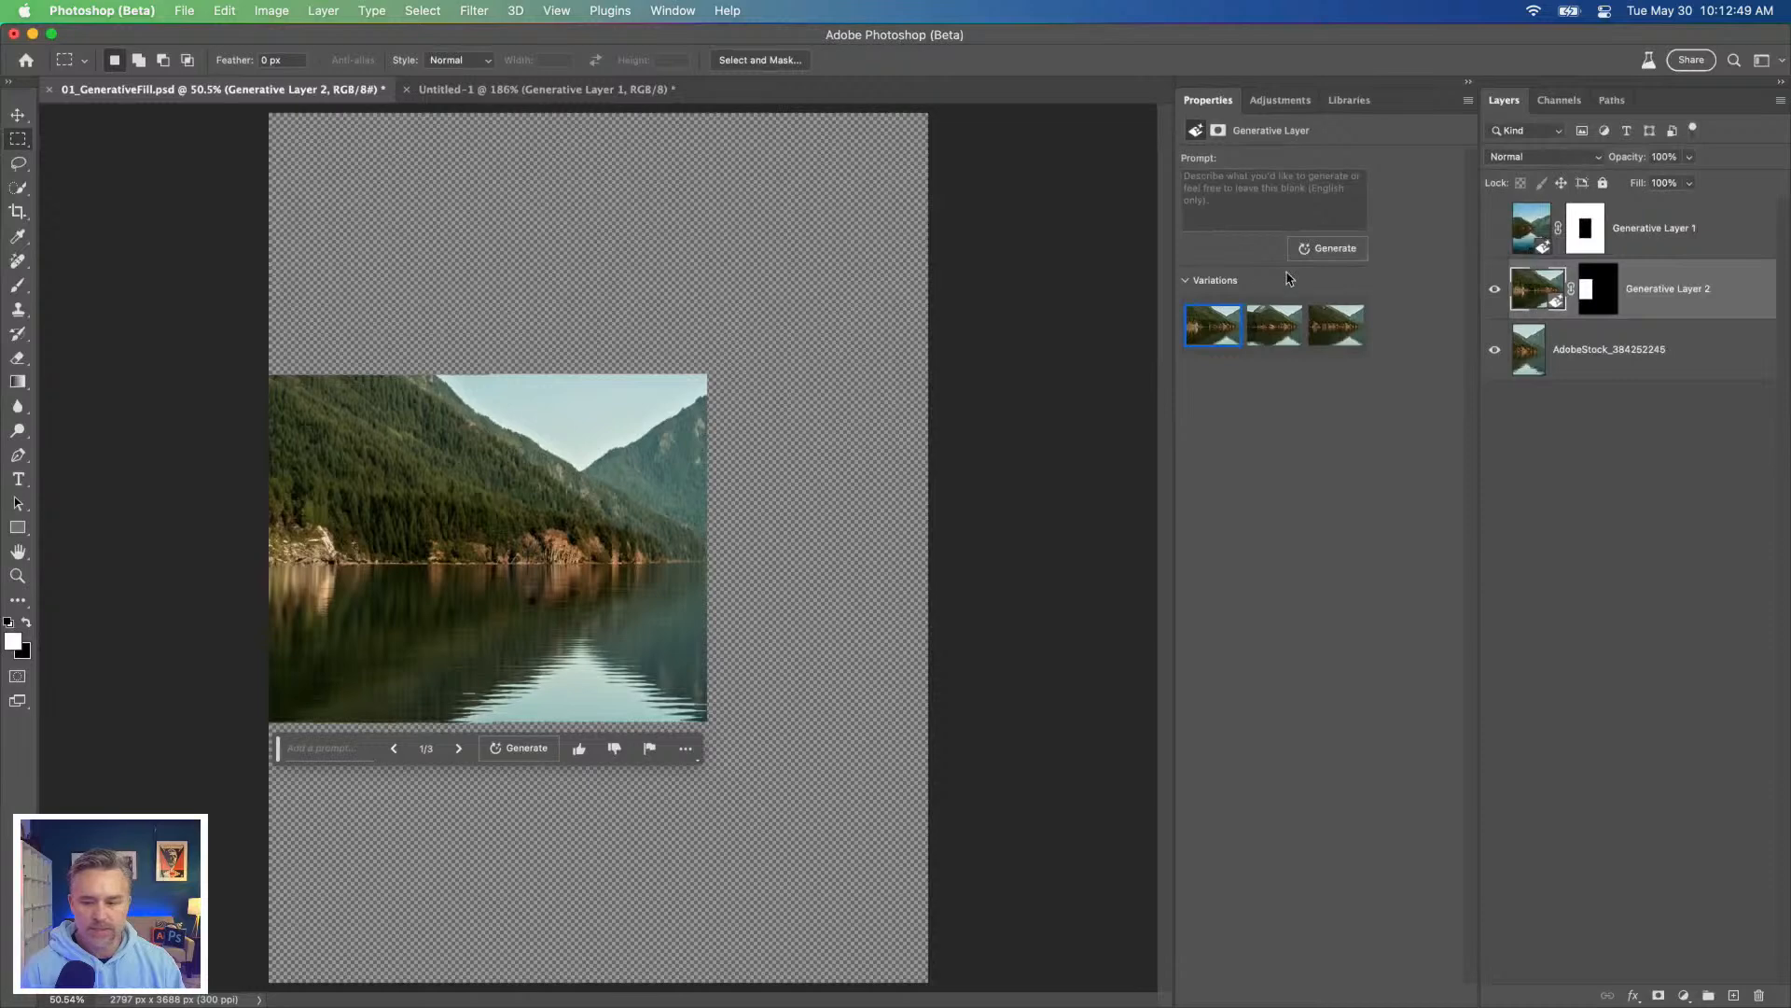
# Step: Compare the three variations of the strip left of the photo and return to the first one
pyautogui.click(1274, 331)
pyautogui.click(1336, 331)
pyautogui.click(1191, 331)
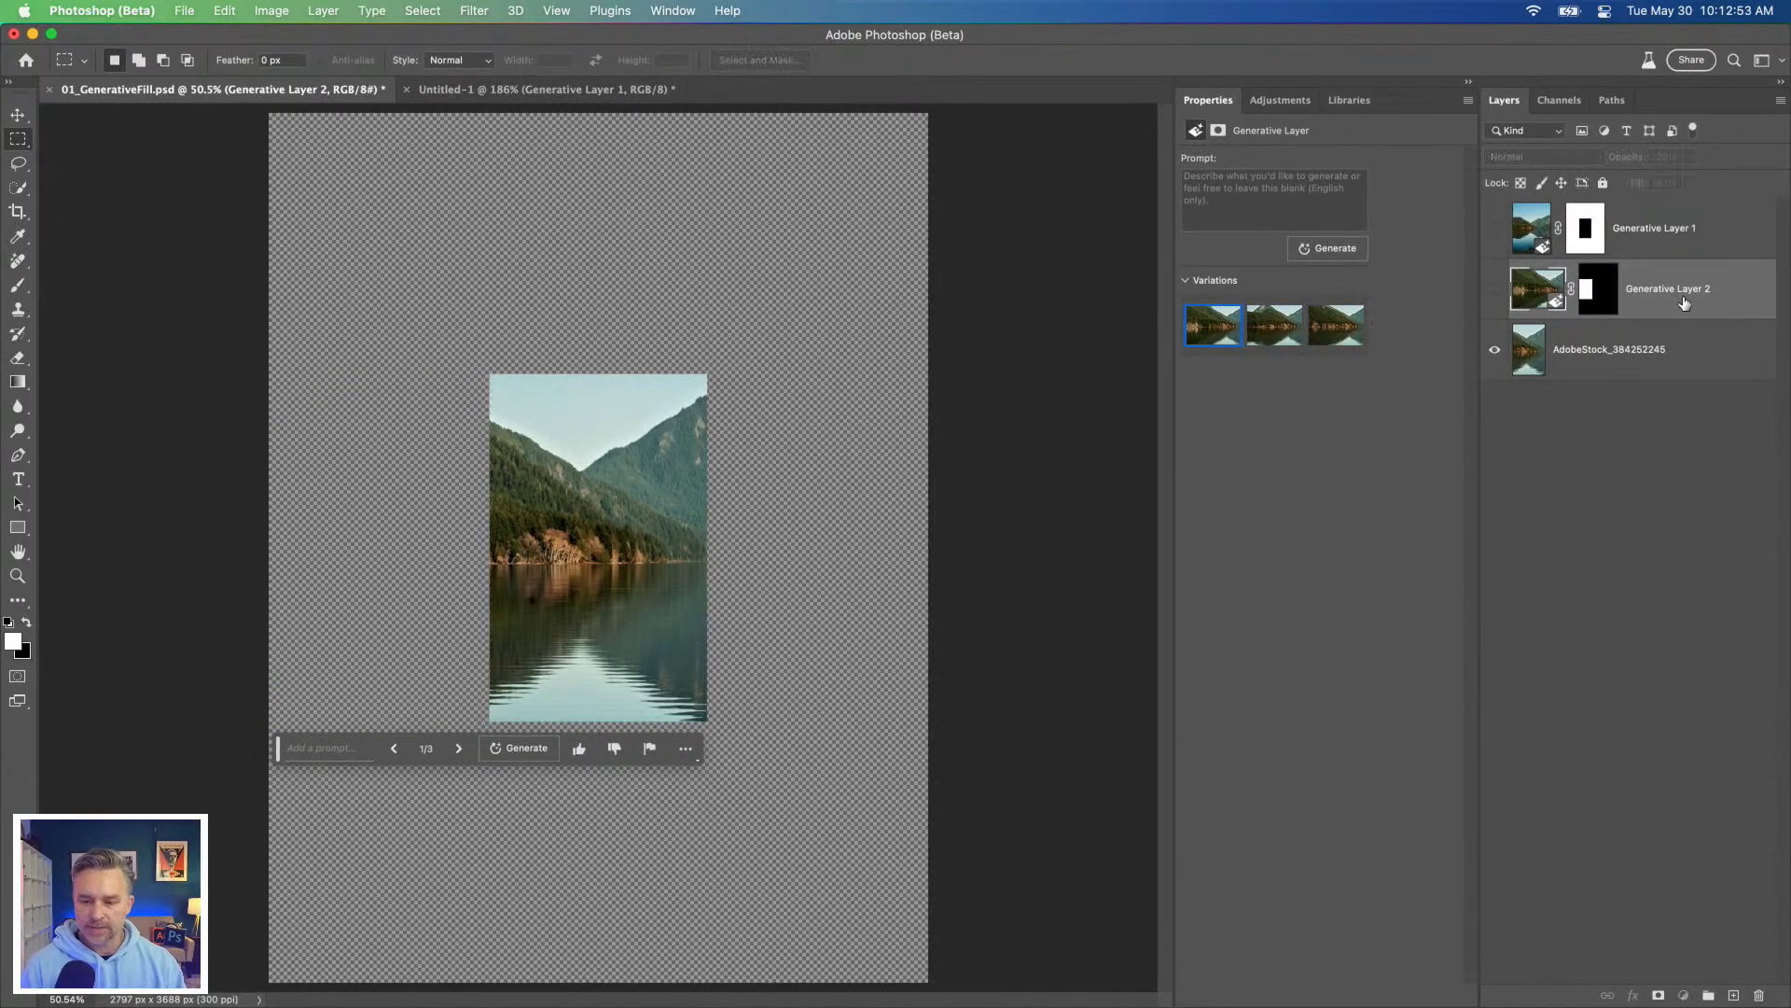
# Step: Delete Generative Layer 2, then show and select Generative Layer 1 again
pyautogui.press('Delete')
pyautogui.click(1494, 230)
pyautogui.click(1653, 244)
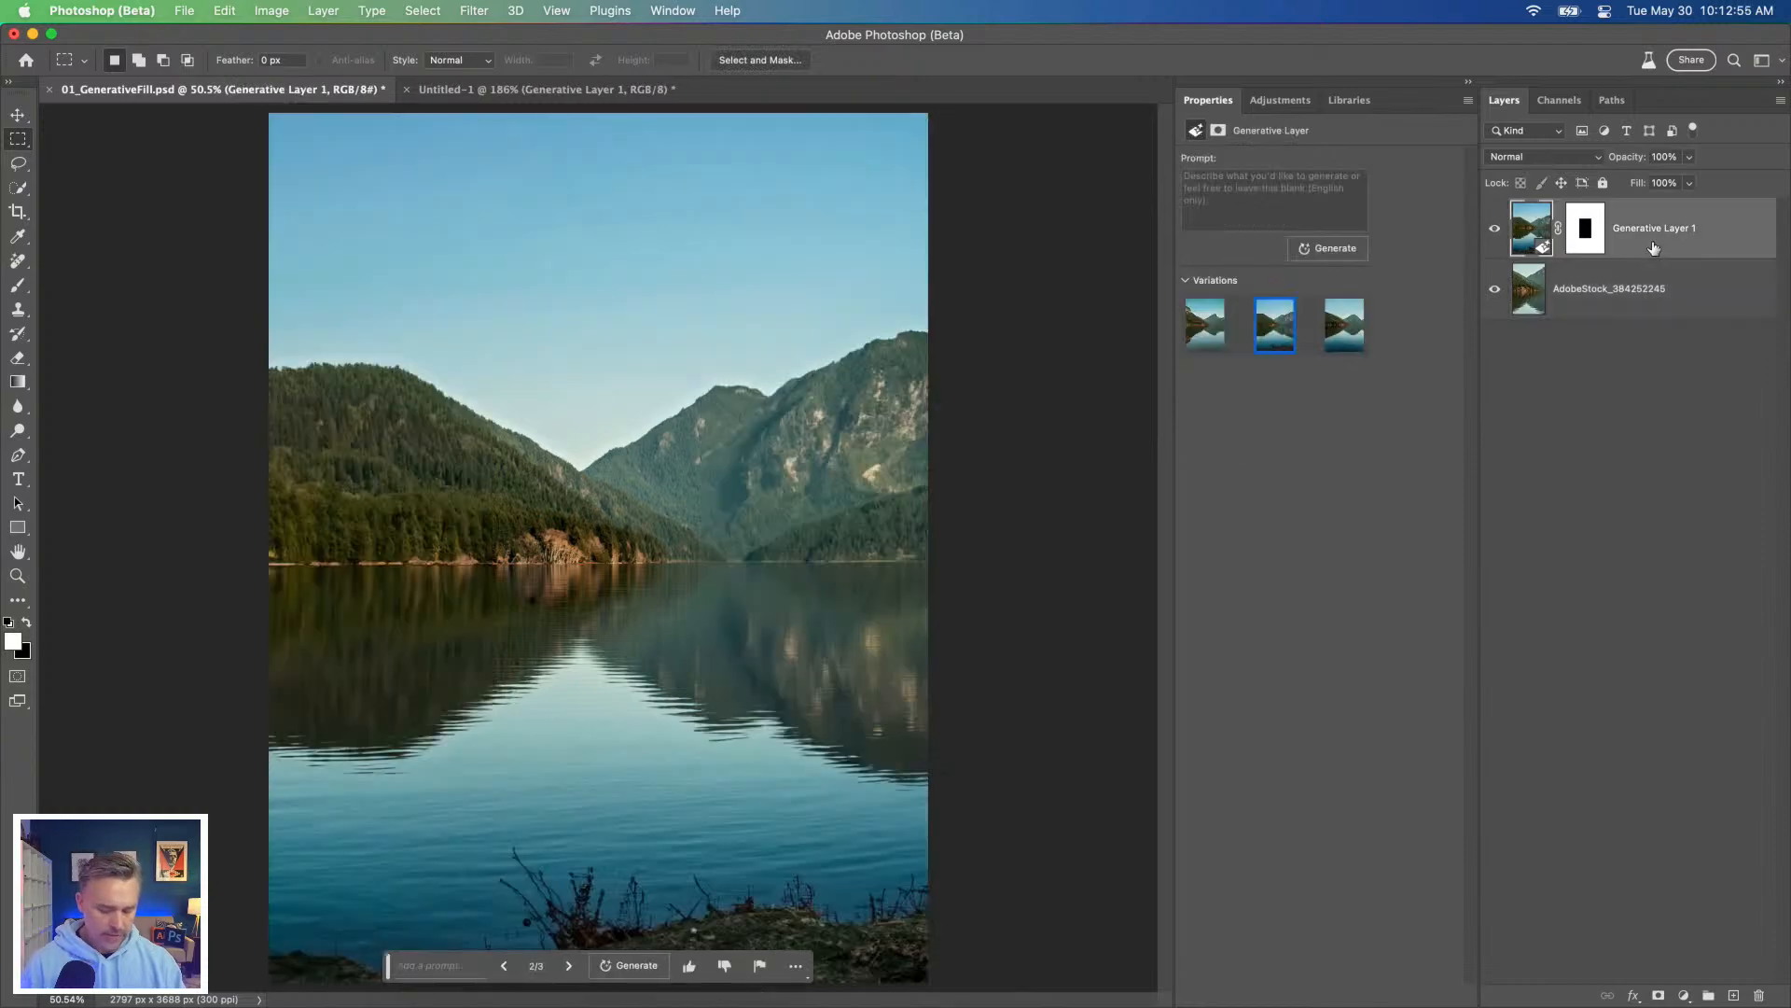
pyautogui.press('super+1')
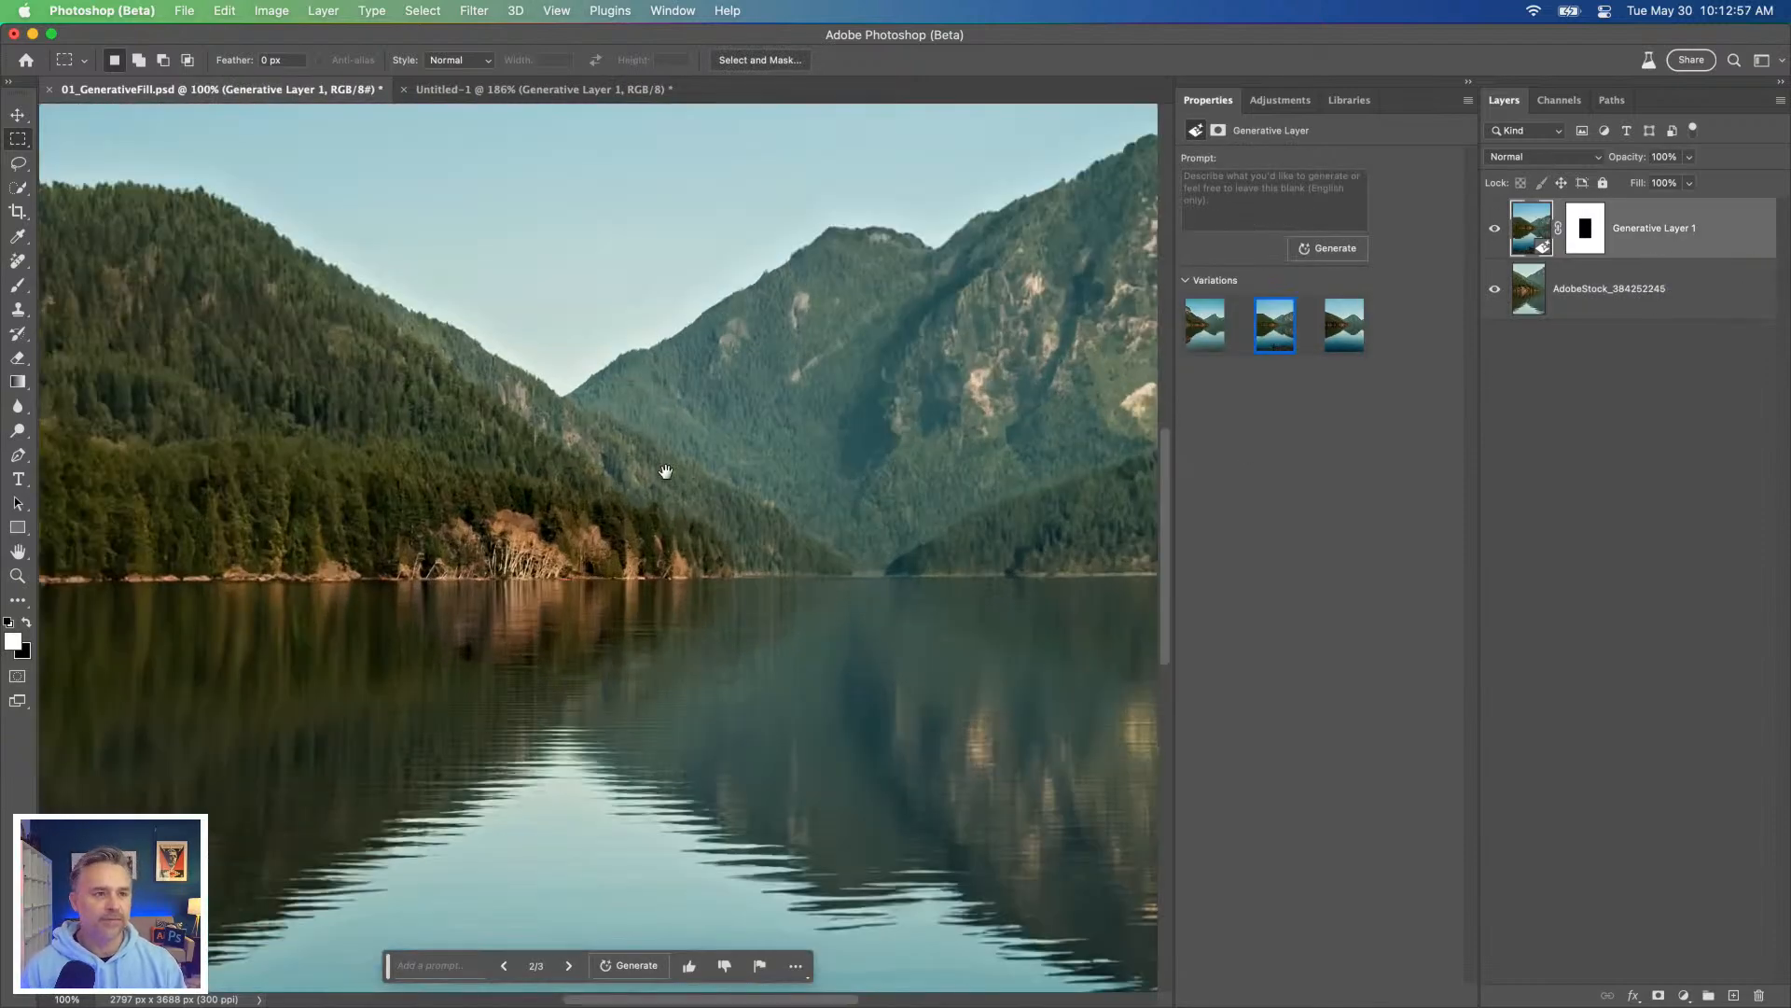
# Step: Collapse the layer properties and examine up close how the generated surroundings blend with the original photo along the shoreline
pyautogui.moveTo(465, 402); pyautogui.dragTo(551, 422)
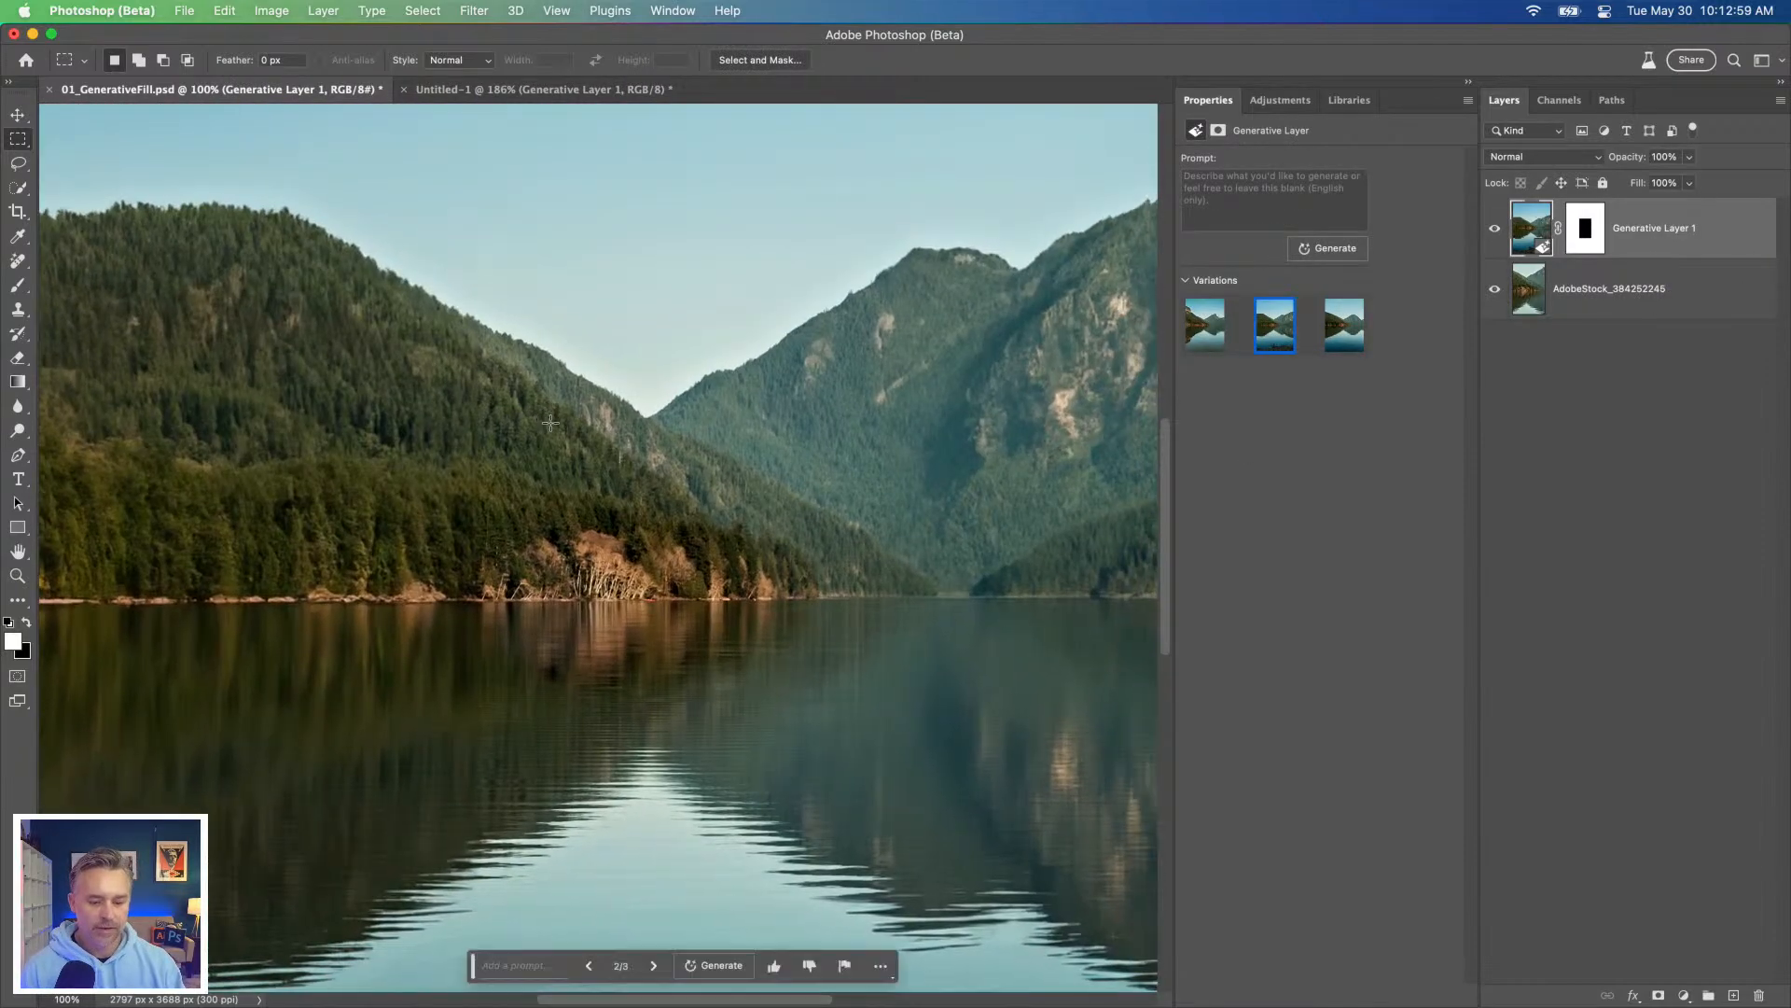
pyautogui.click(1468, 82)
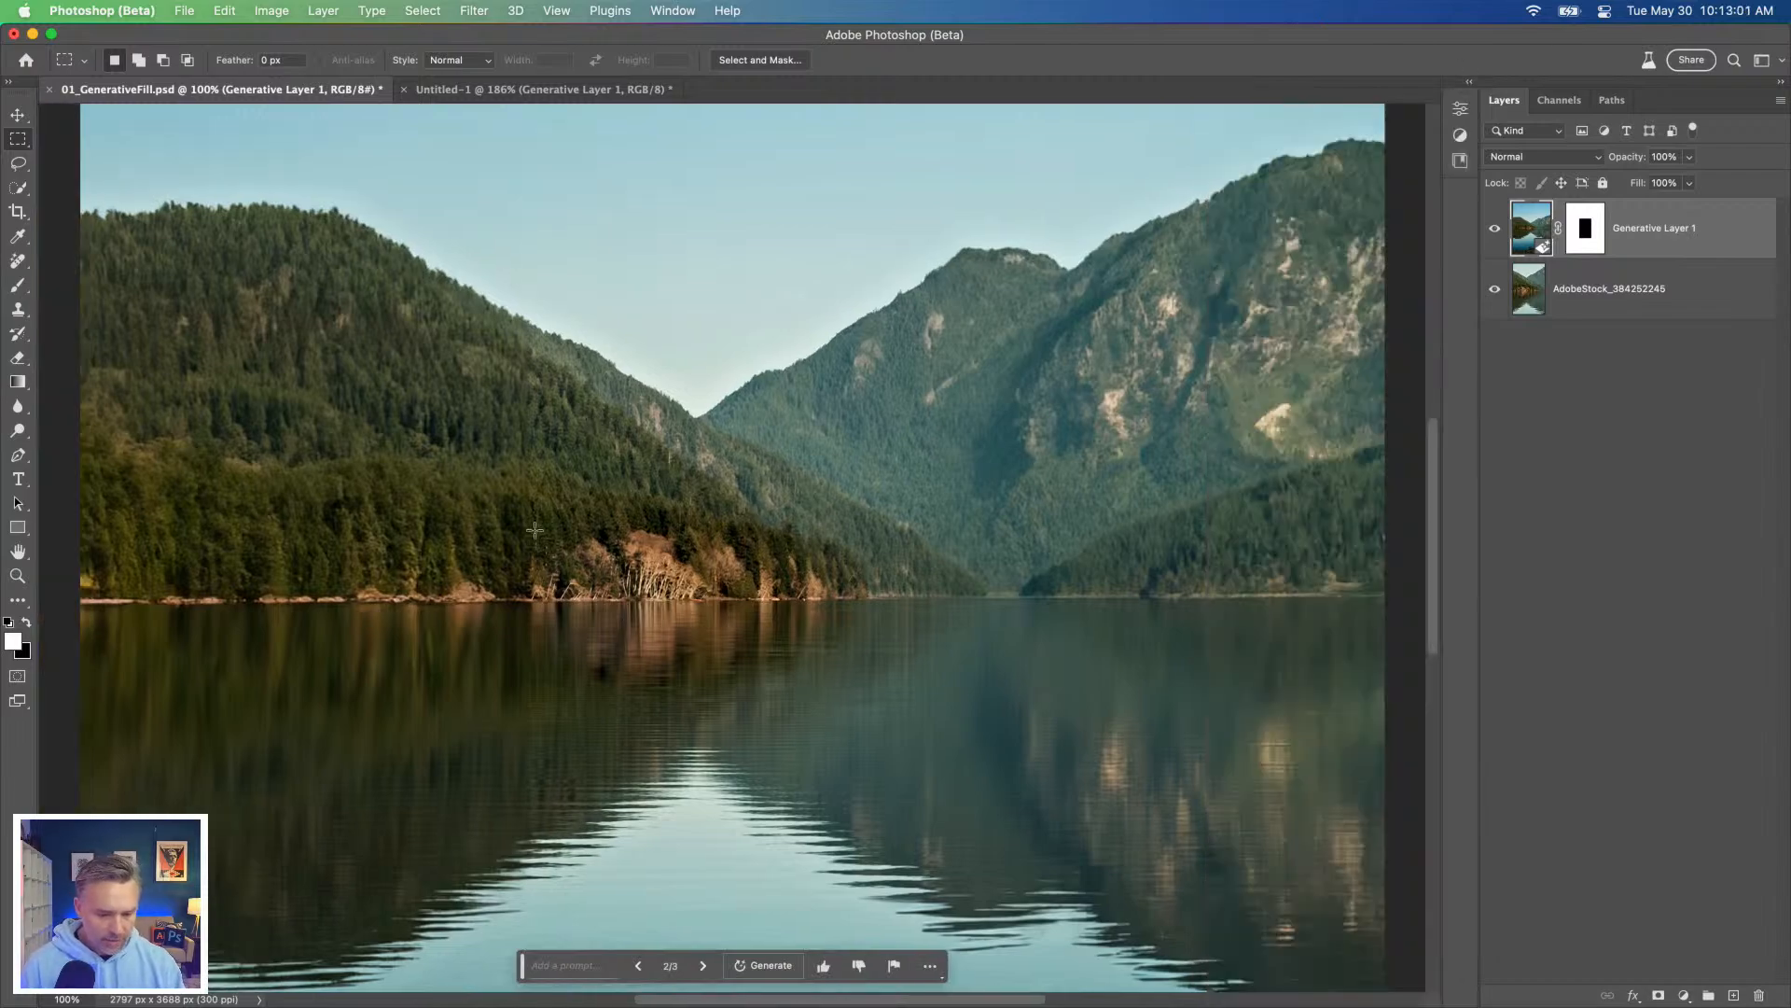
pyautogui.press('super+plus')
pyautogui.press('super+plus')
pyautogui.moveTo(672, 817); pyautogui.dragTo(669, 670)
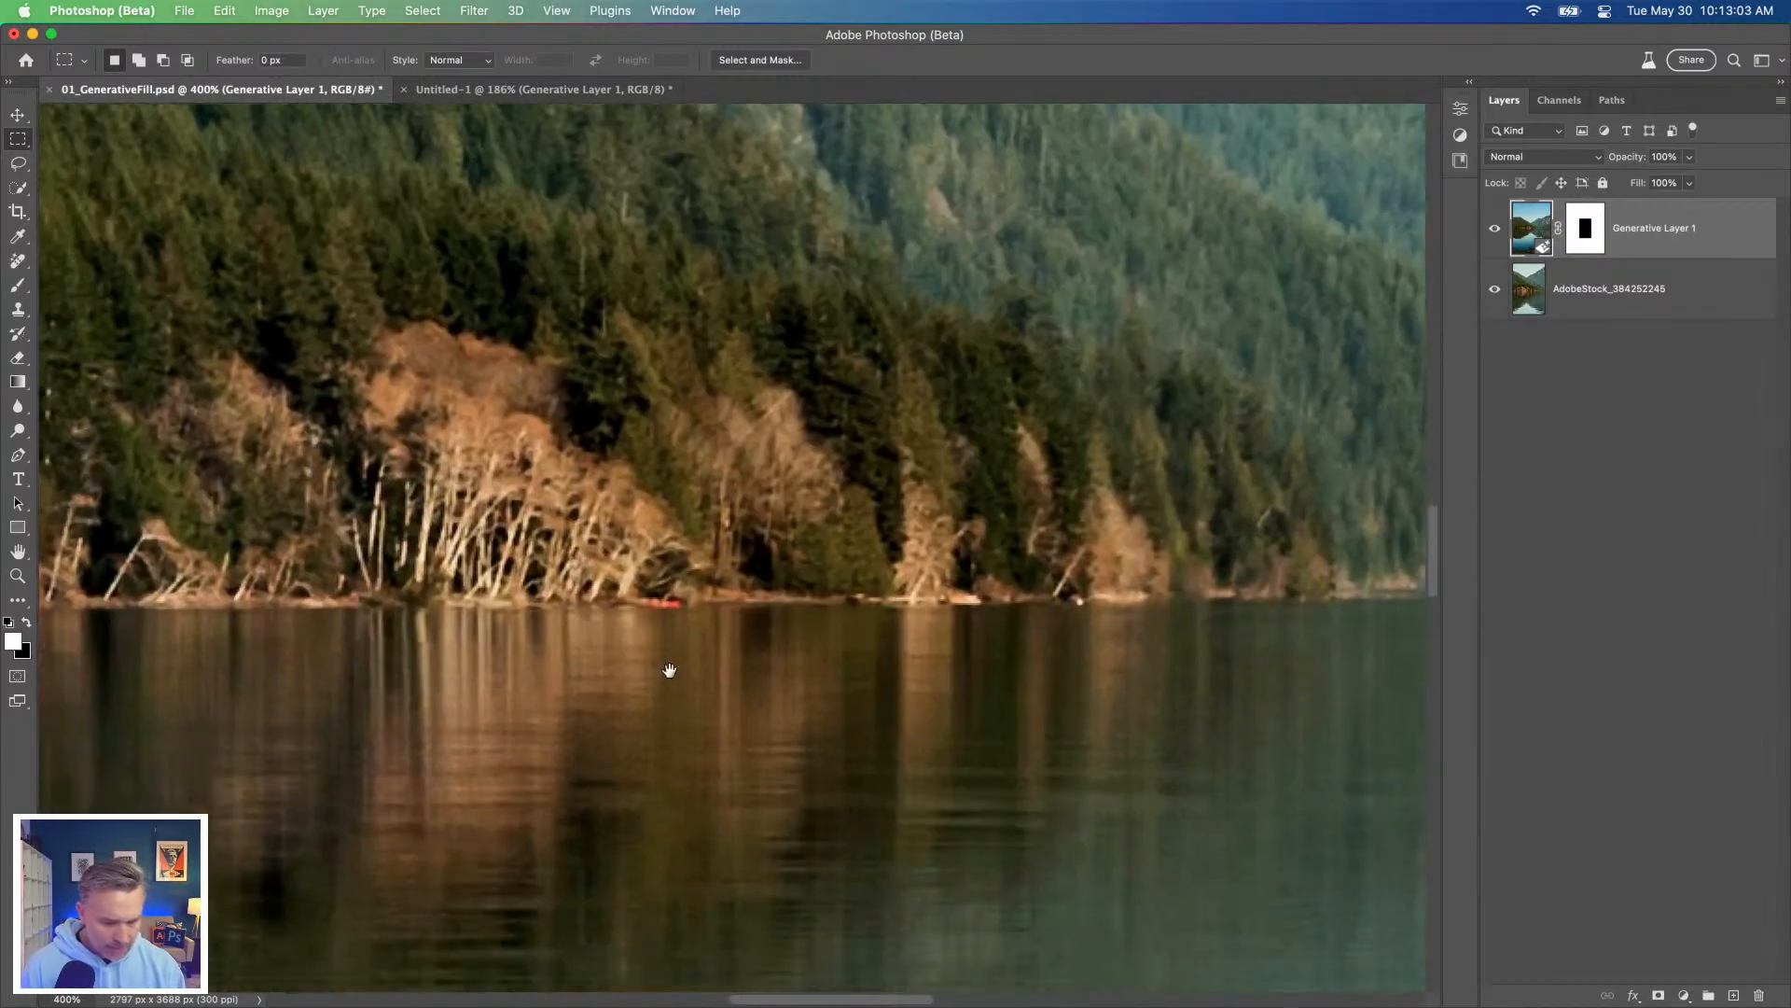
pyautogui.press('super+minus')
pyautogui.press('super+minus')
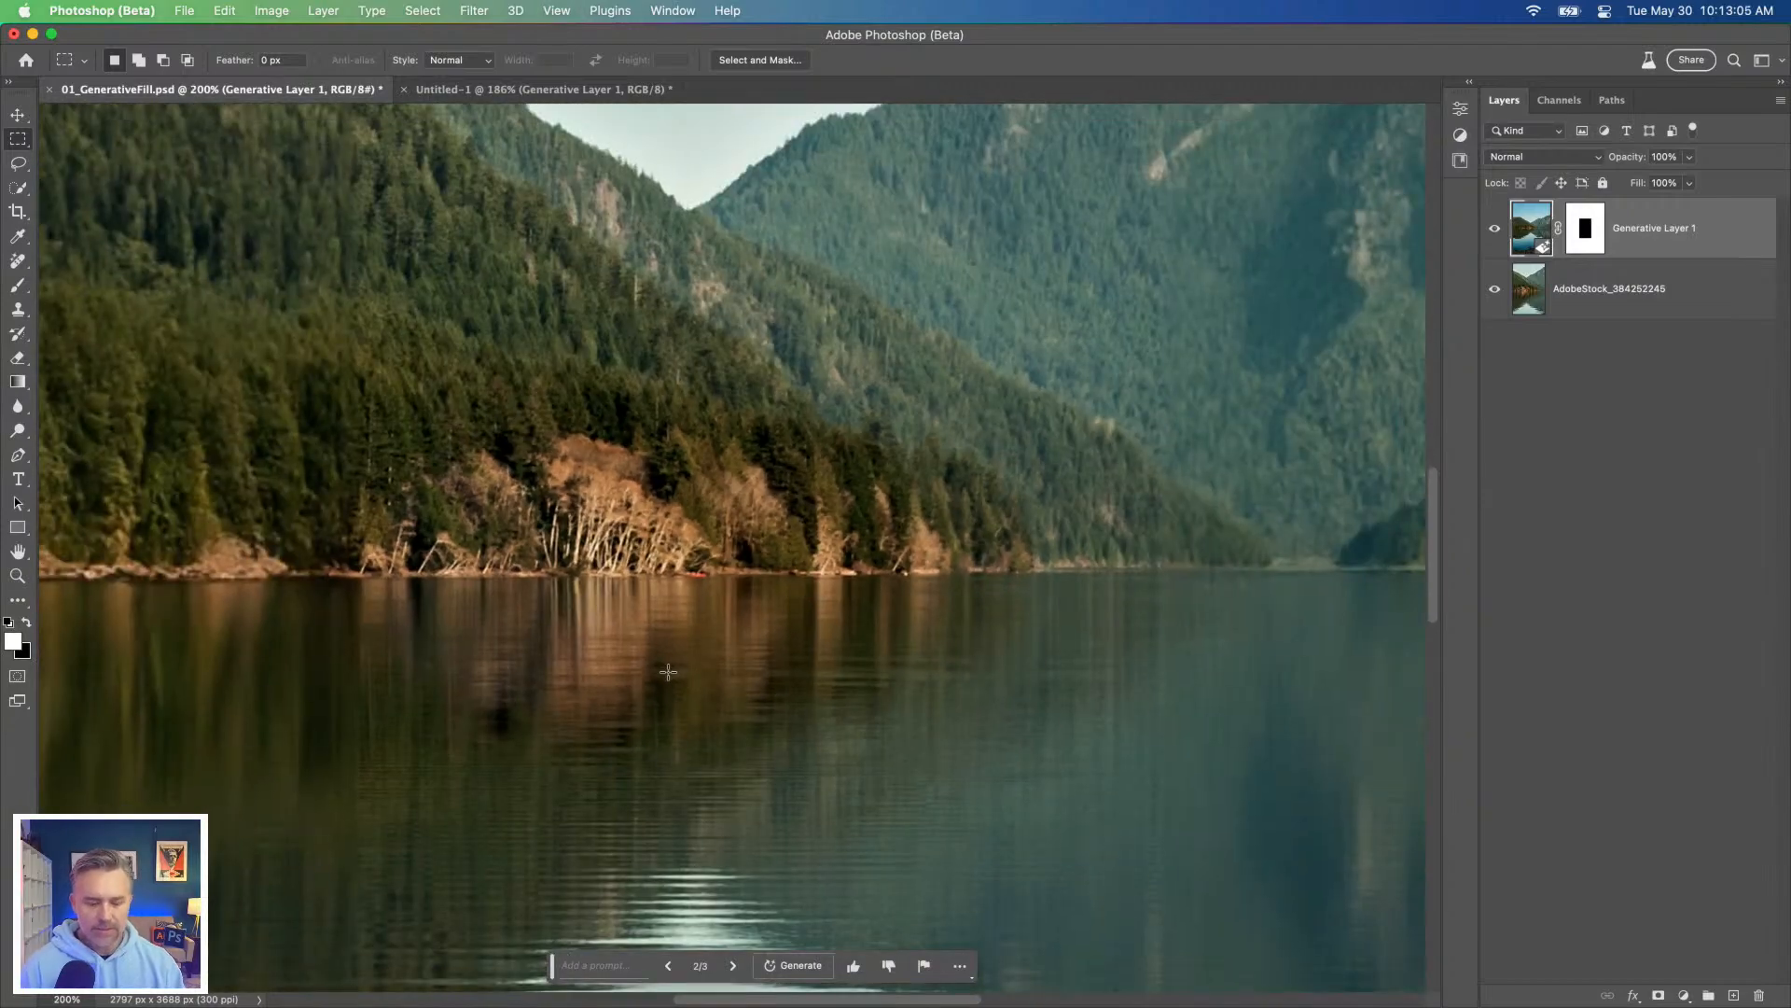
pyautogui.moveTo(712, 688); pyautogui.dragTo(680, 534)
pyautogui.press('super+minus')
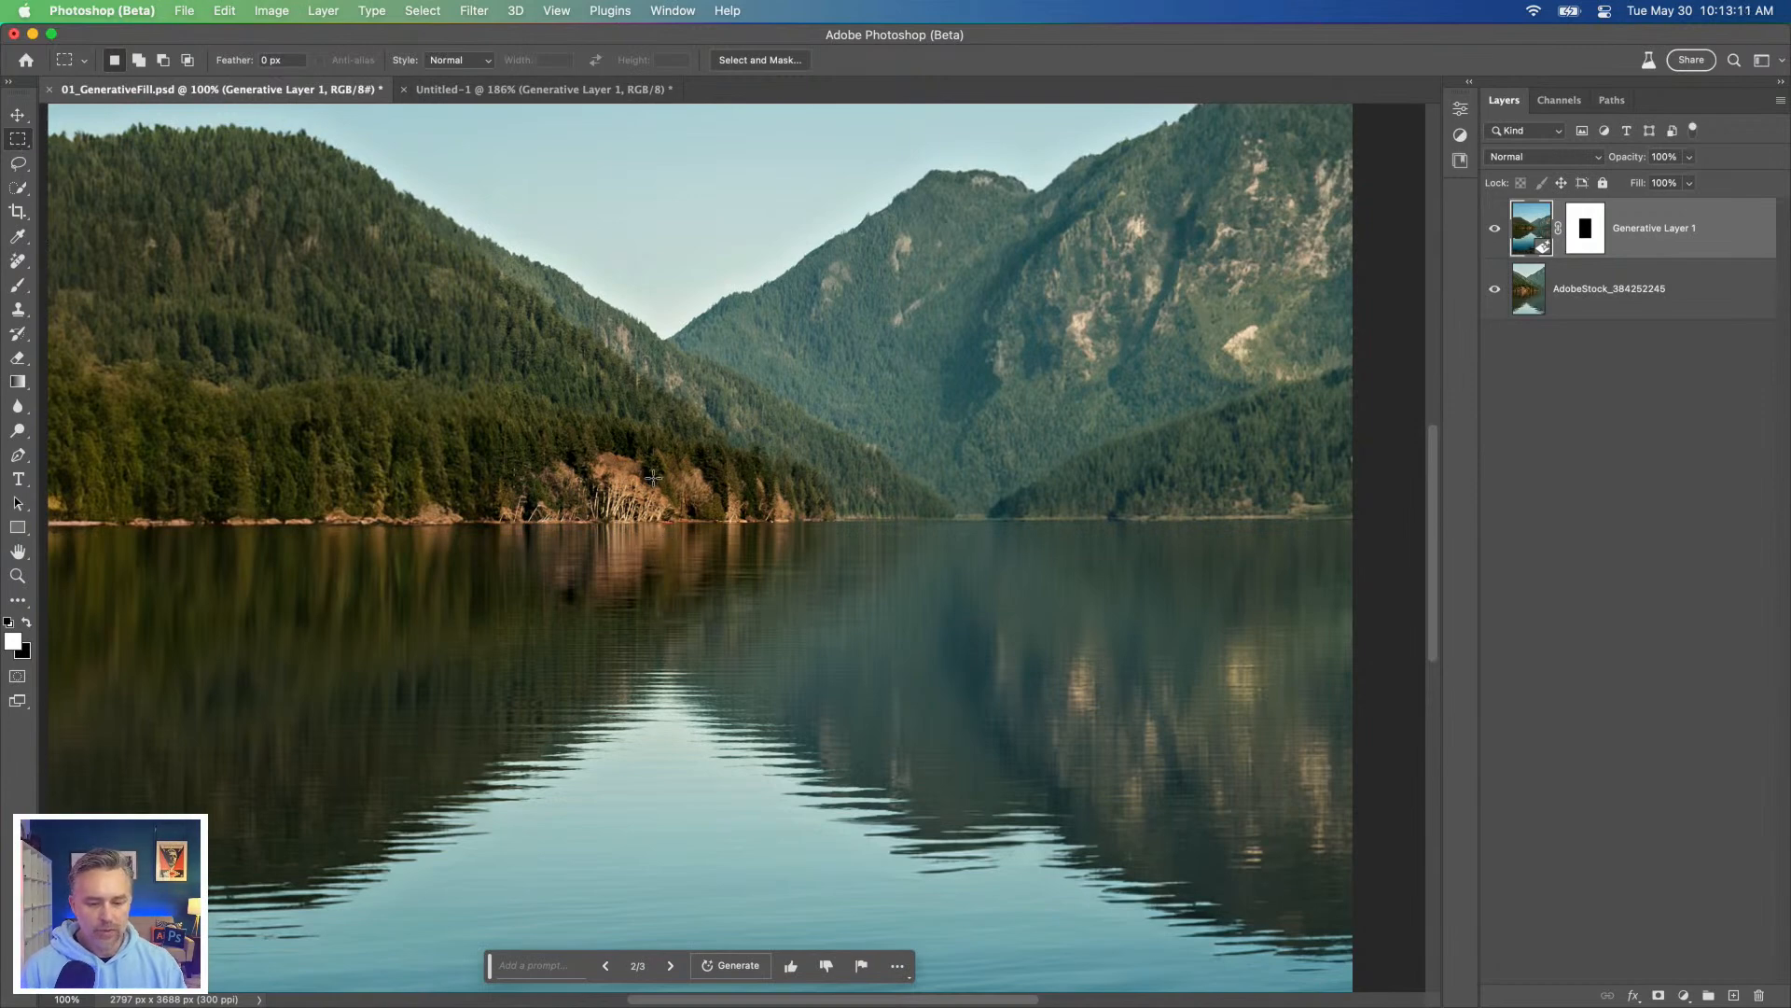
pyautogui.moveTo(658, 434); pyautogui.dragTo(1006, 607)
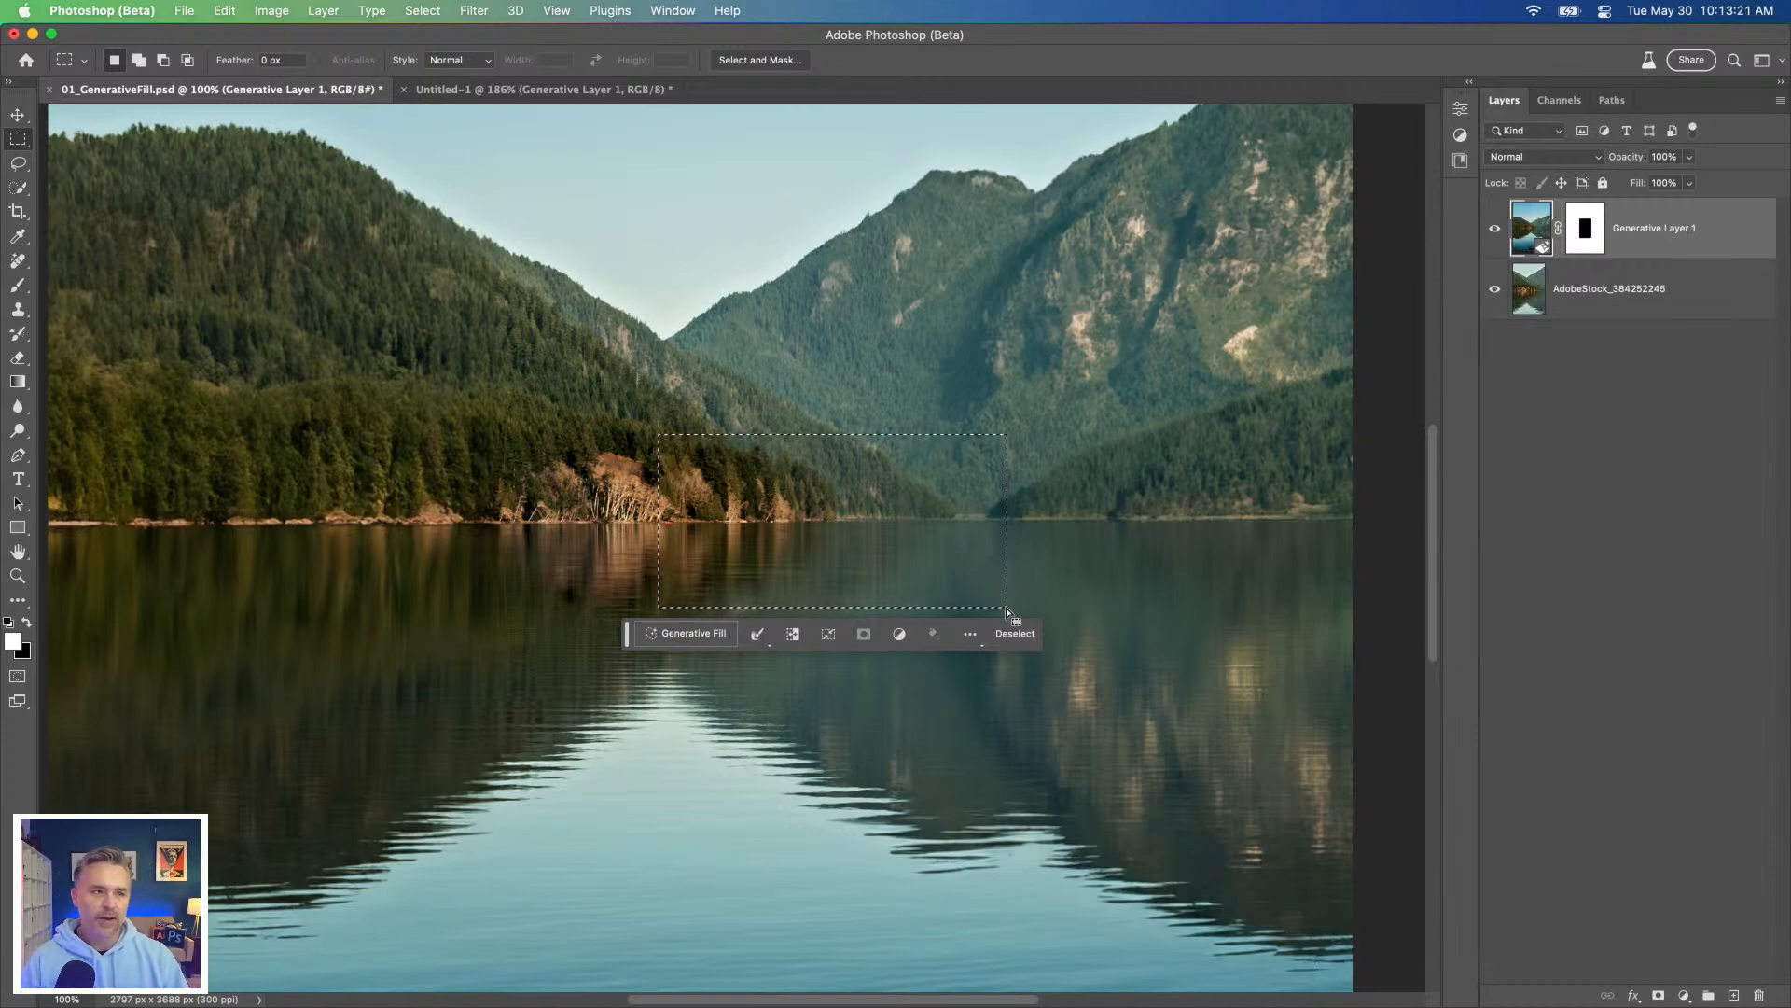
pyautogui.click(530, 502)
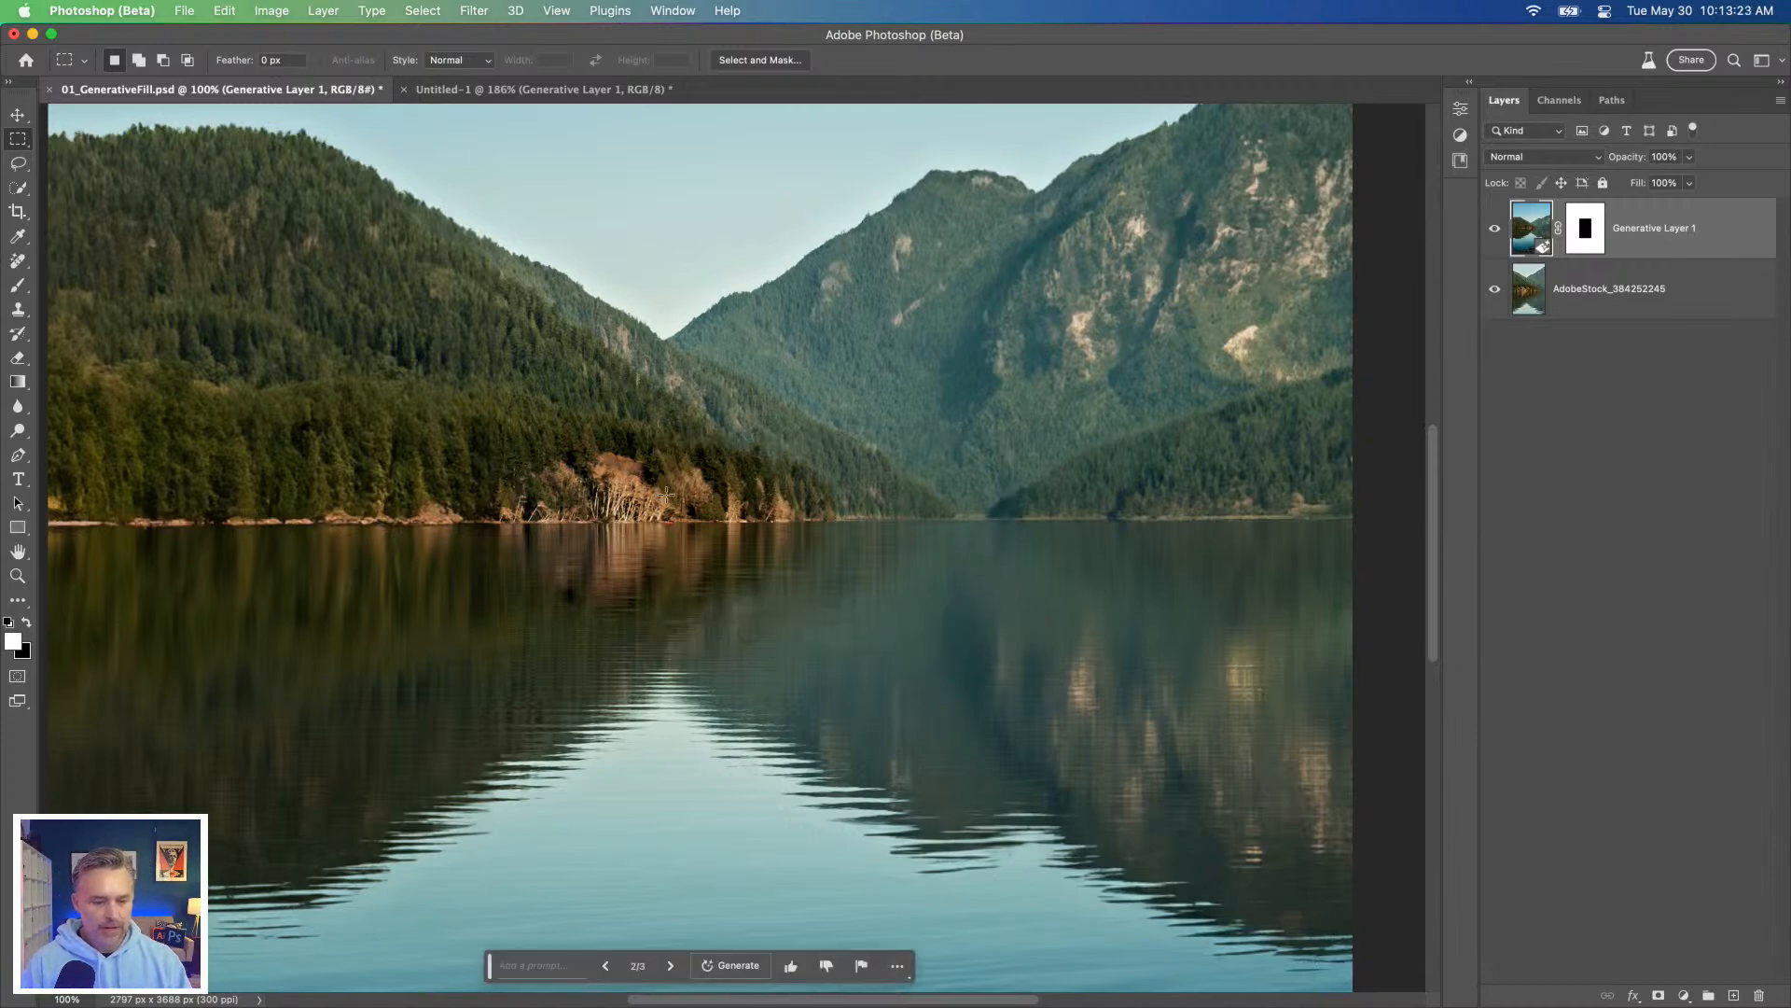
pyautogui.hscroll(5, 566, 562)
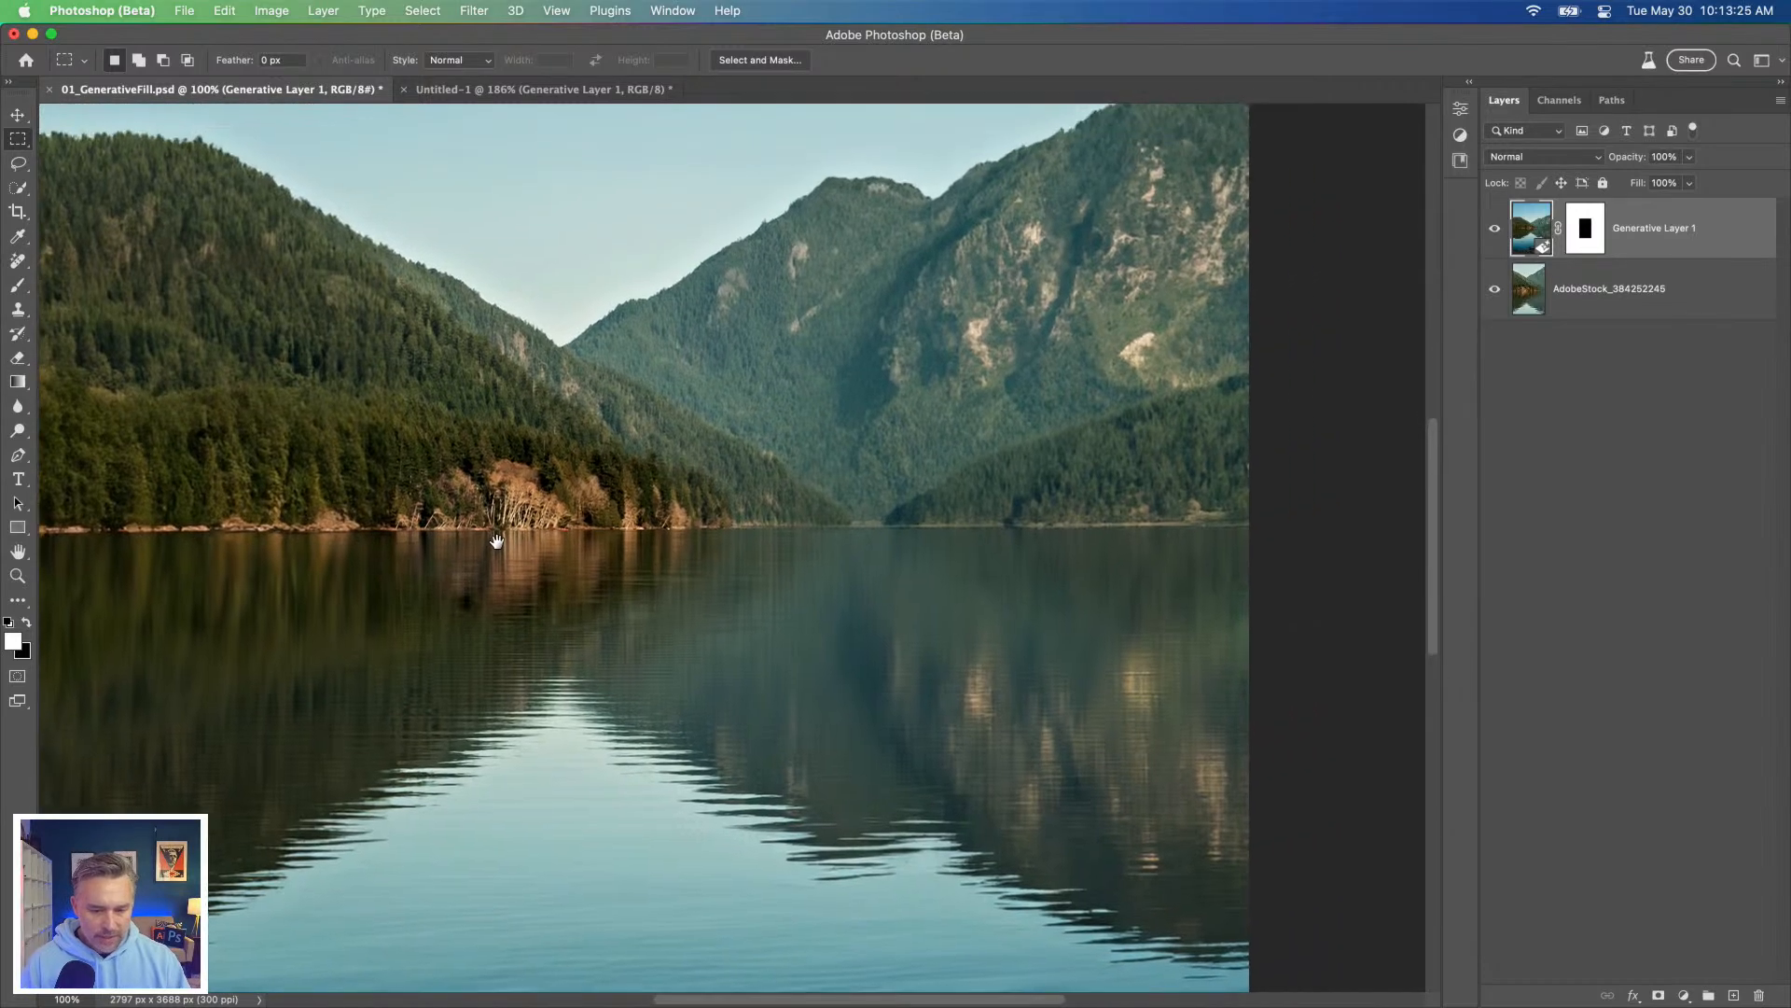
pyautogui.hscroll(-5, 560, 560)
pyautogui.scroll(-2, 559, 560)
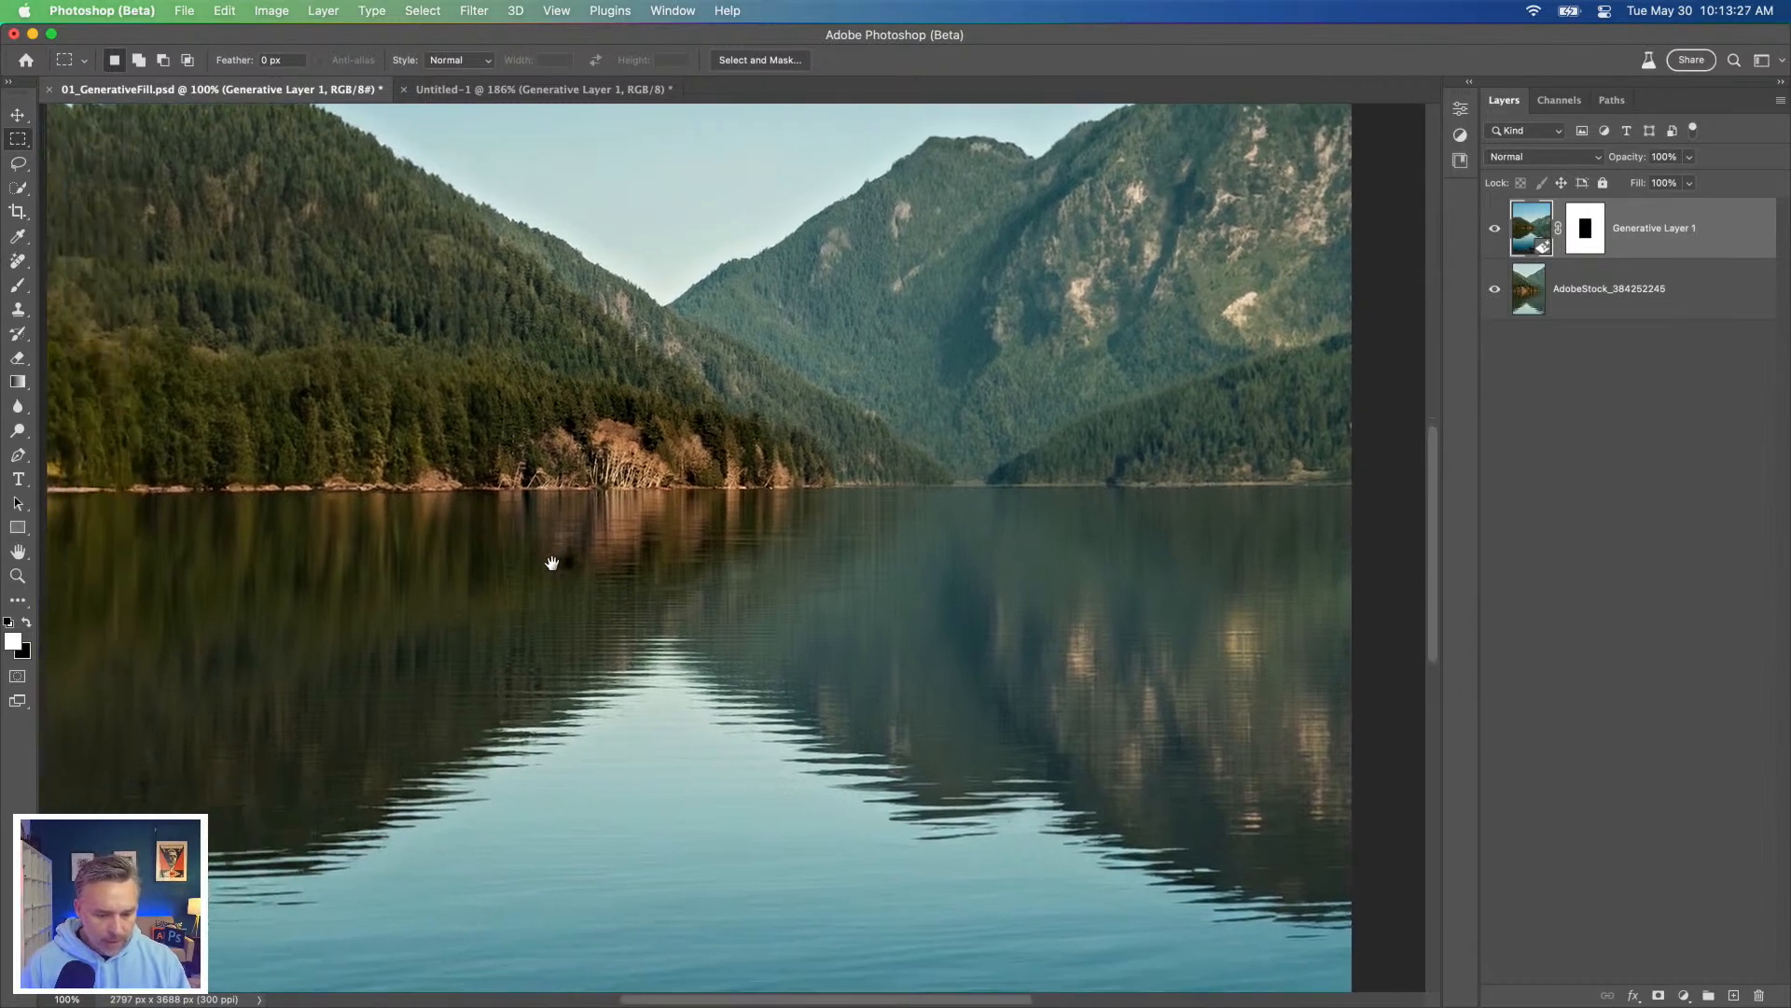
# Step: Select a rectangular area of water below the shoreline trees and generate a fill with the prompt "boat"
pyautogui.moveTo(677, 542); pyautogui.dragTo(919, 659)
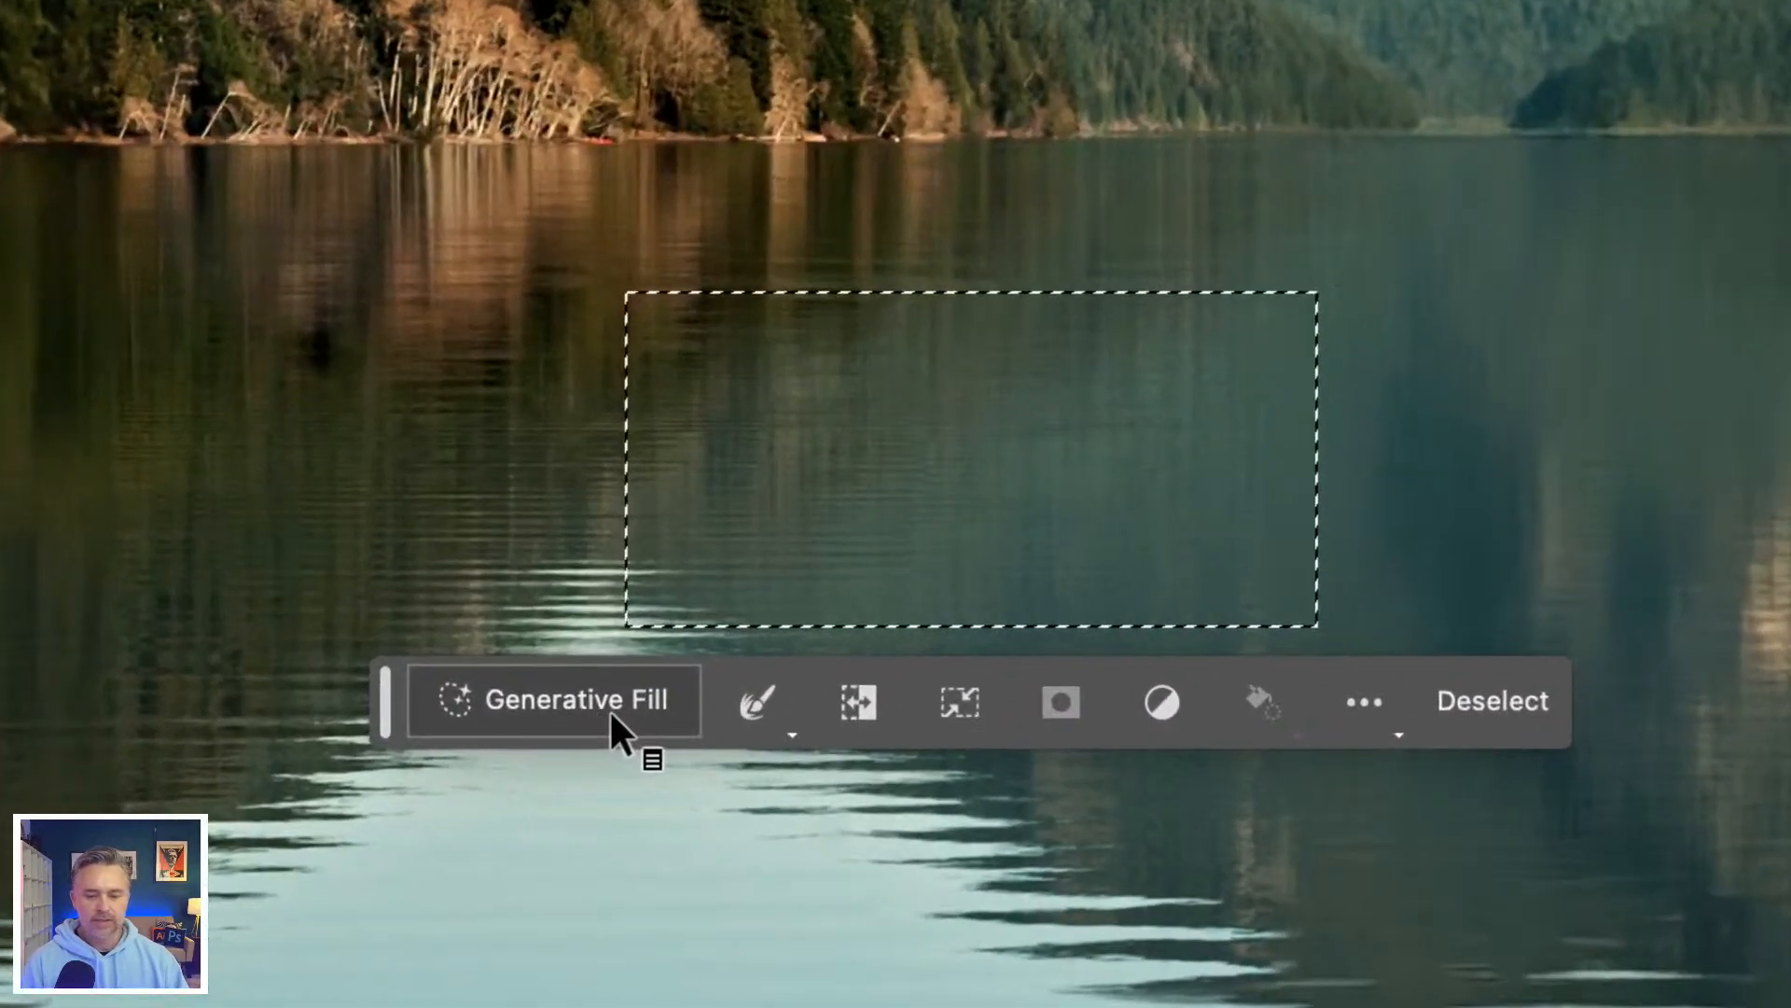
pyautogui.click(537, 709)
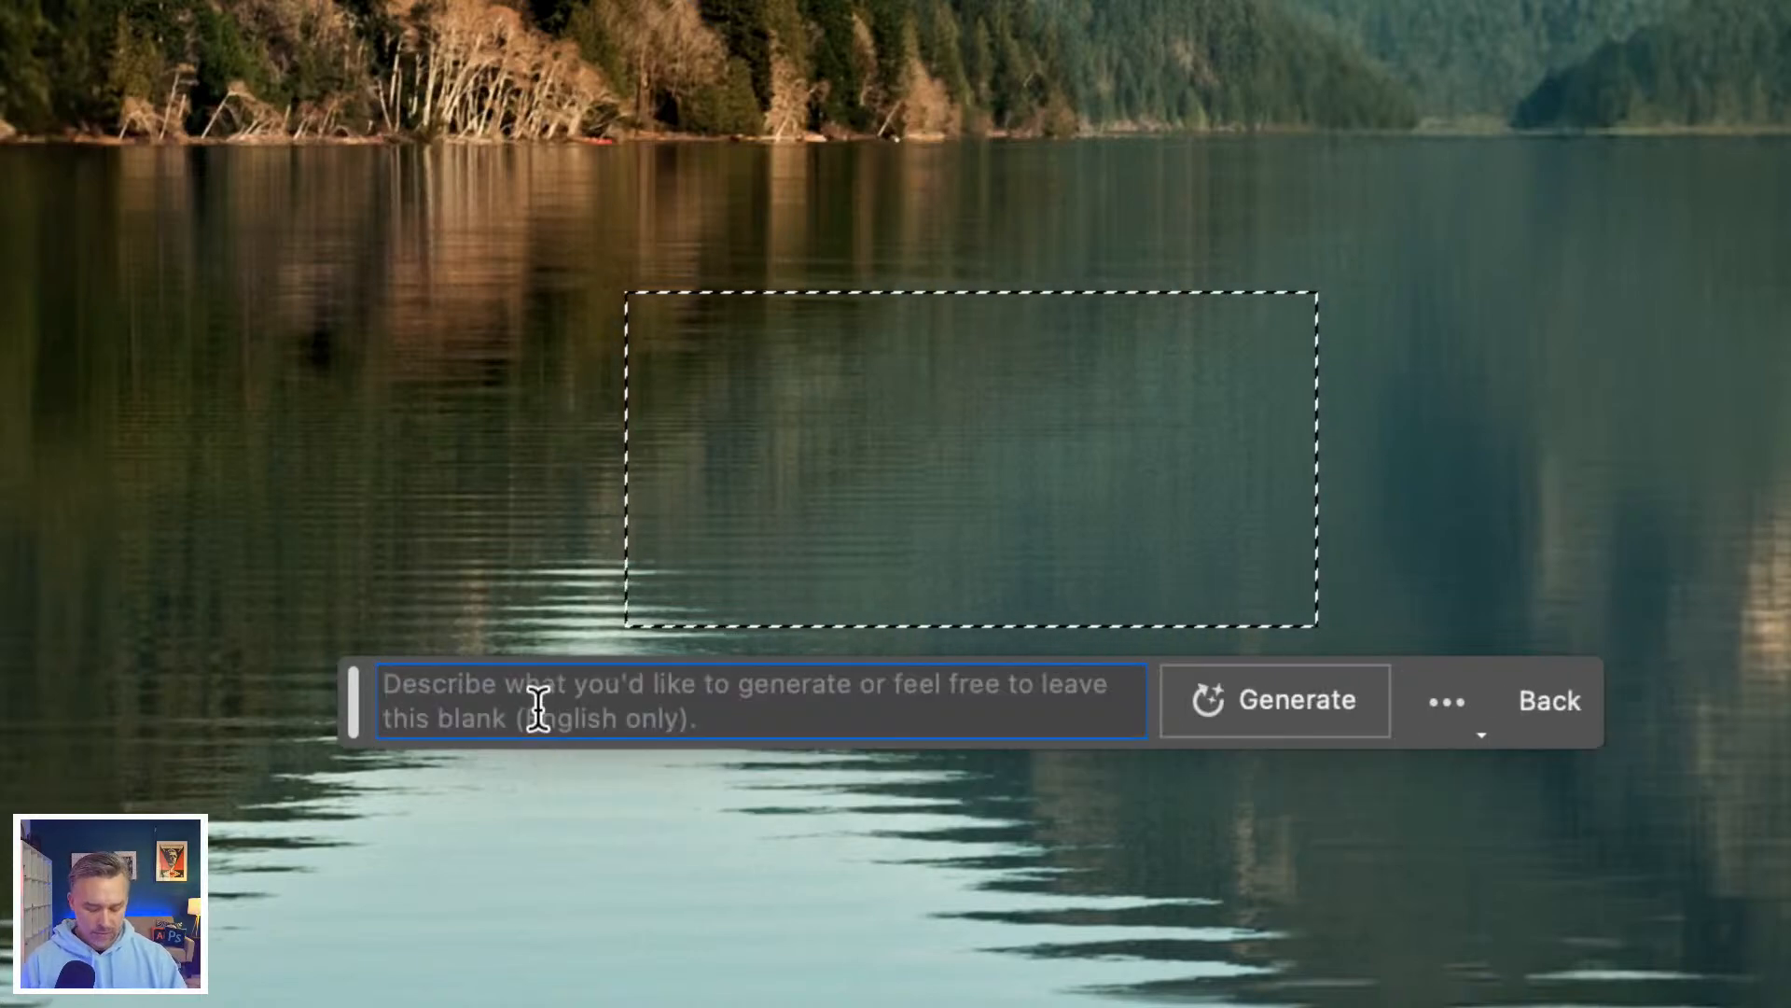
pyautogui.write('boat')
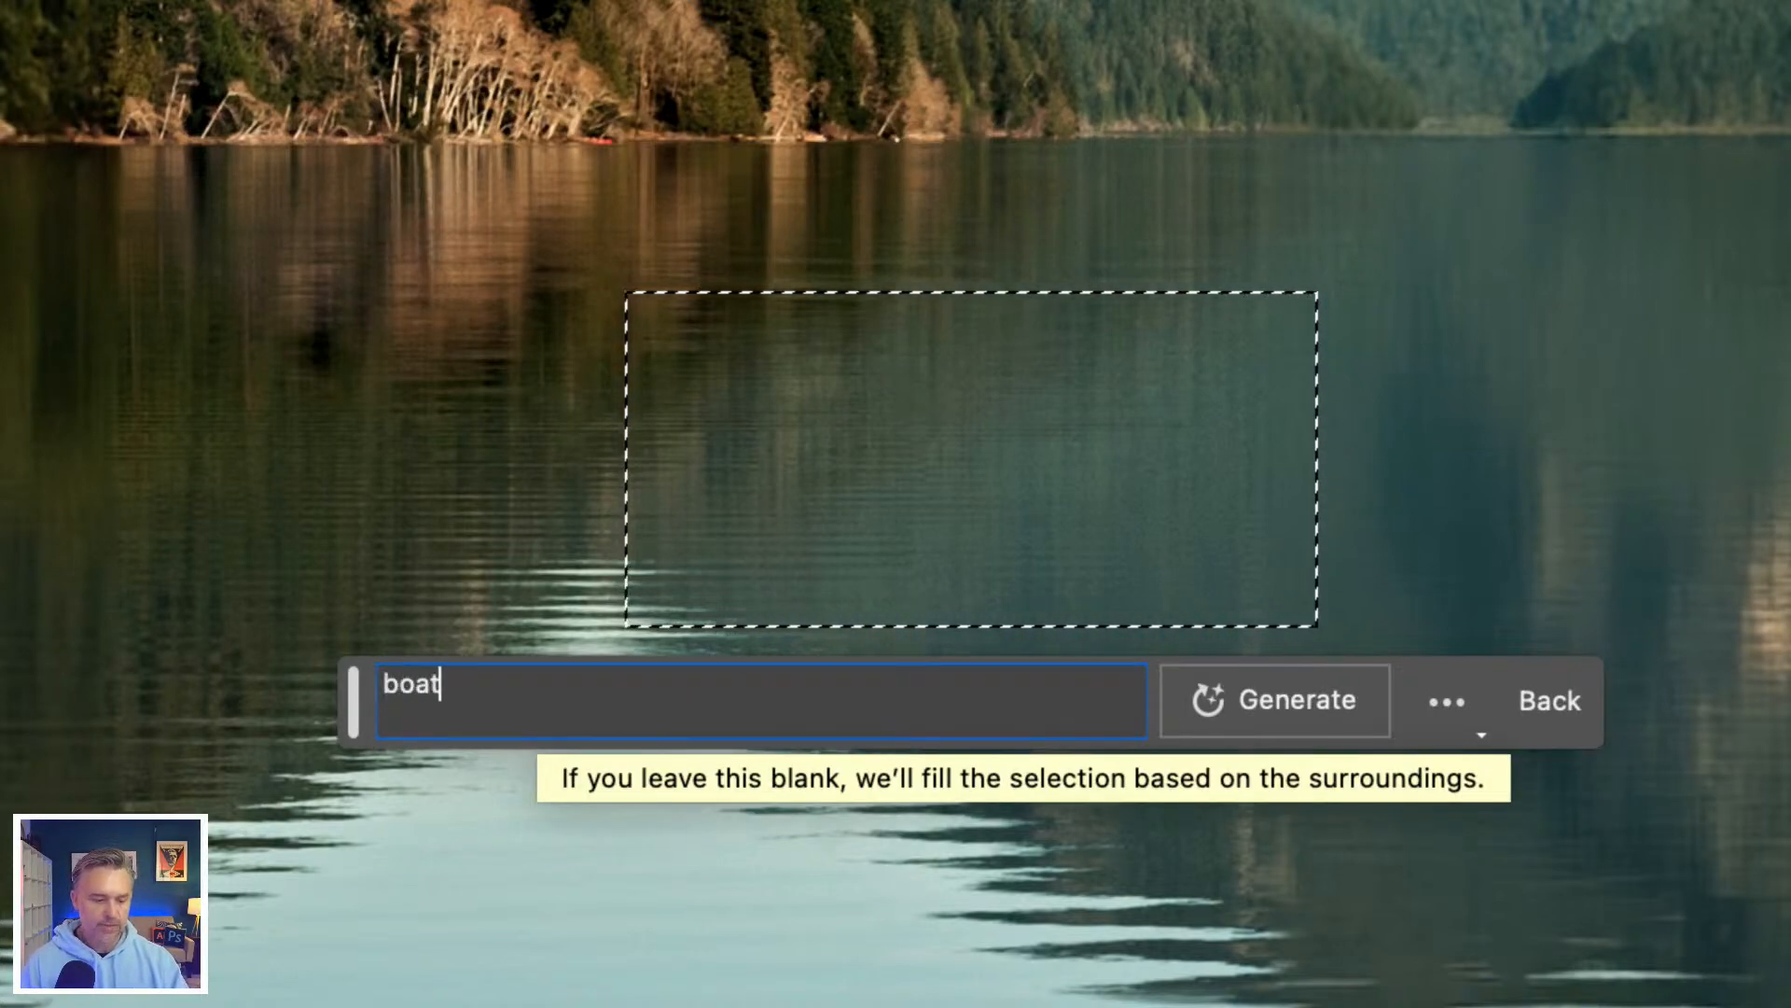
pyautogui.click(1246, 704)
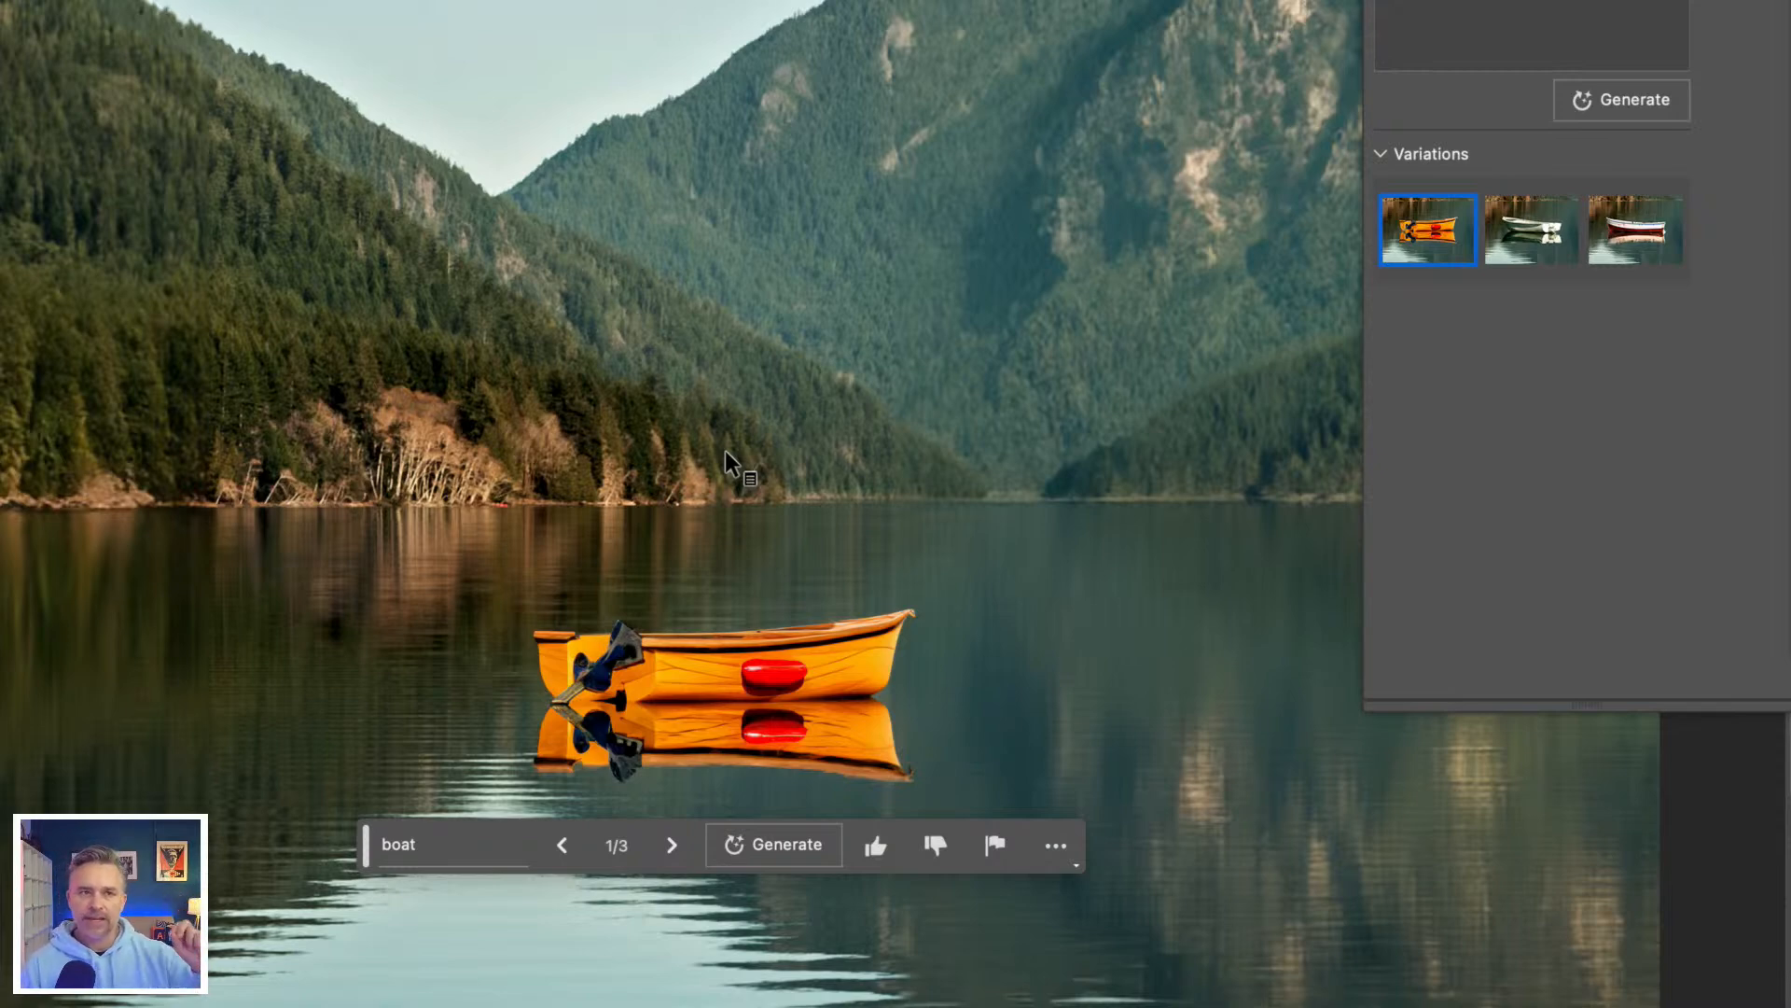
# Step: Compare the generated boat variations, keep the second one with the white boat, and collapse the layer properties
pyautogui.click(1525, 245)
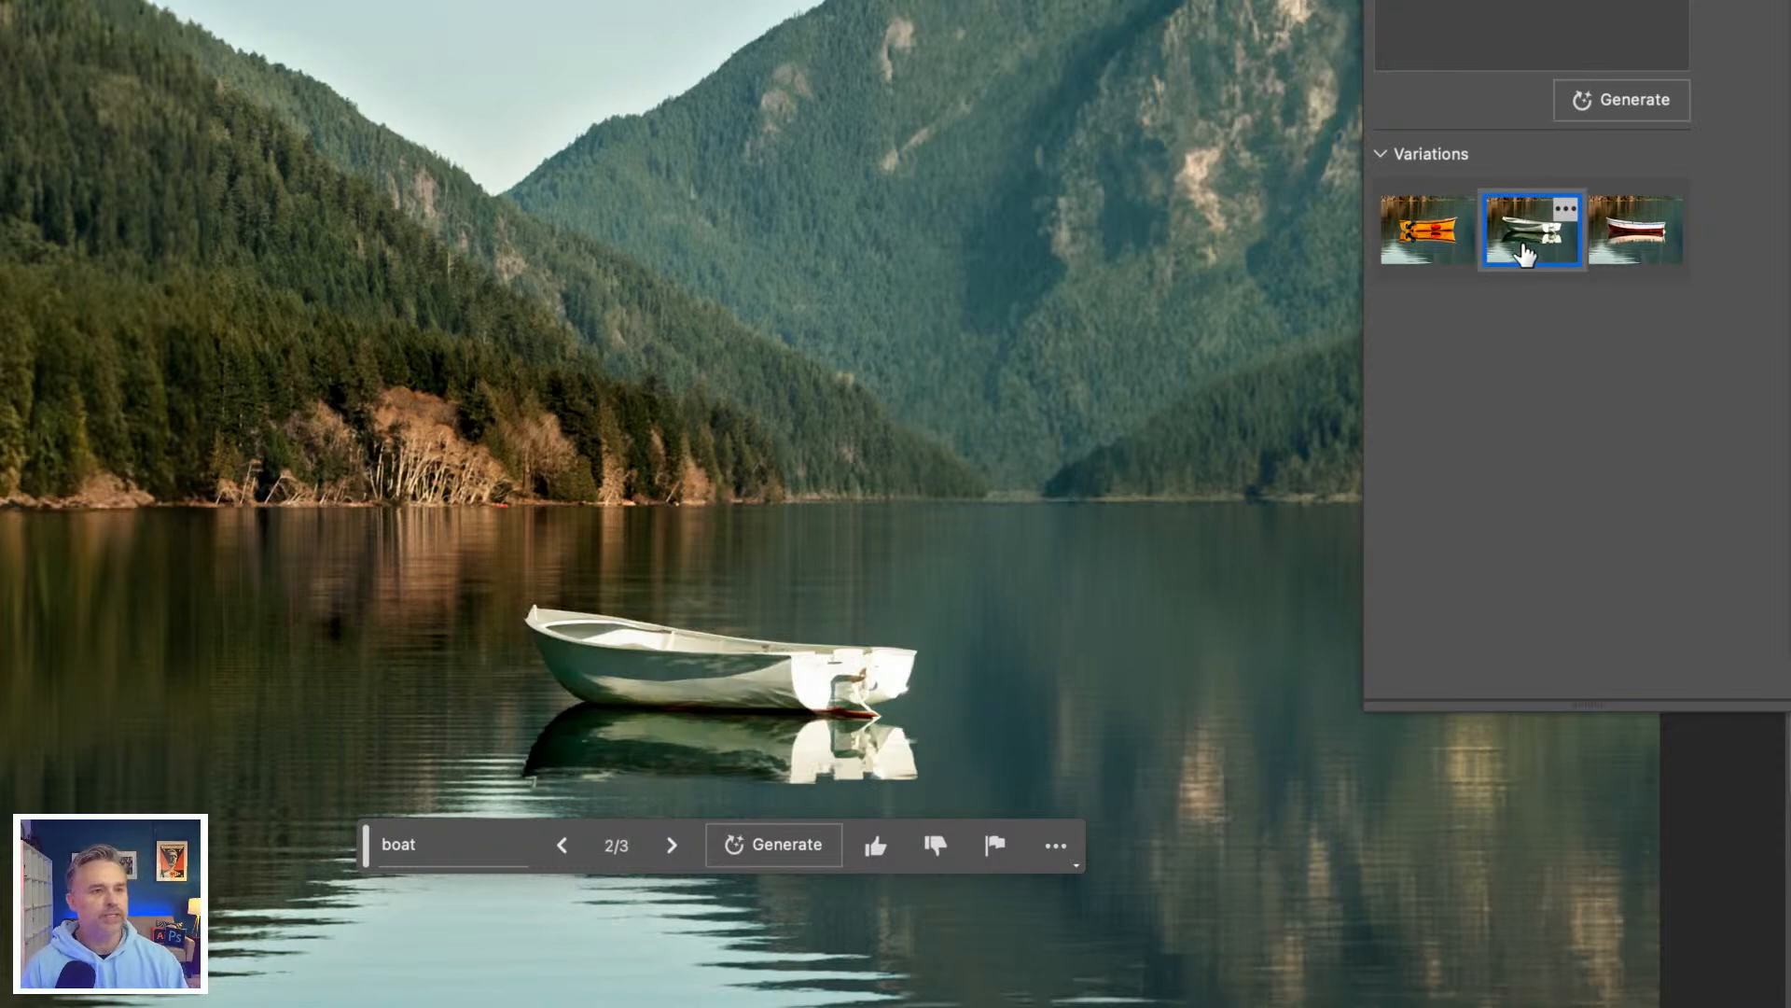
pyautogui.click(1646, 254)
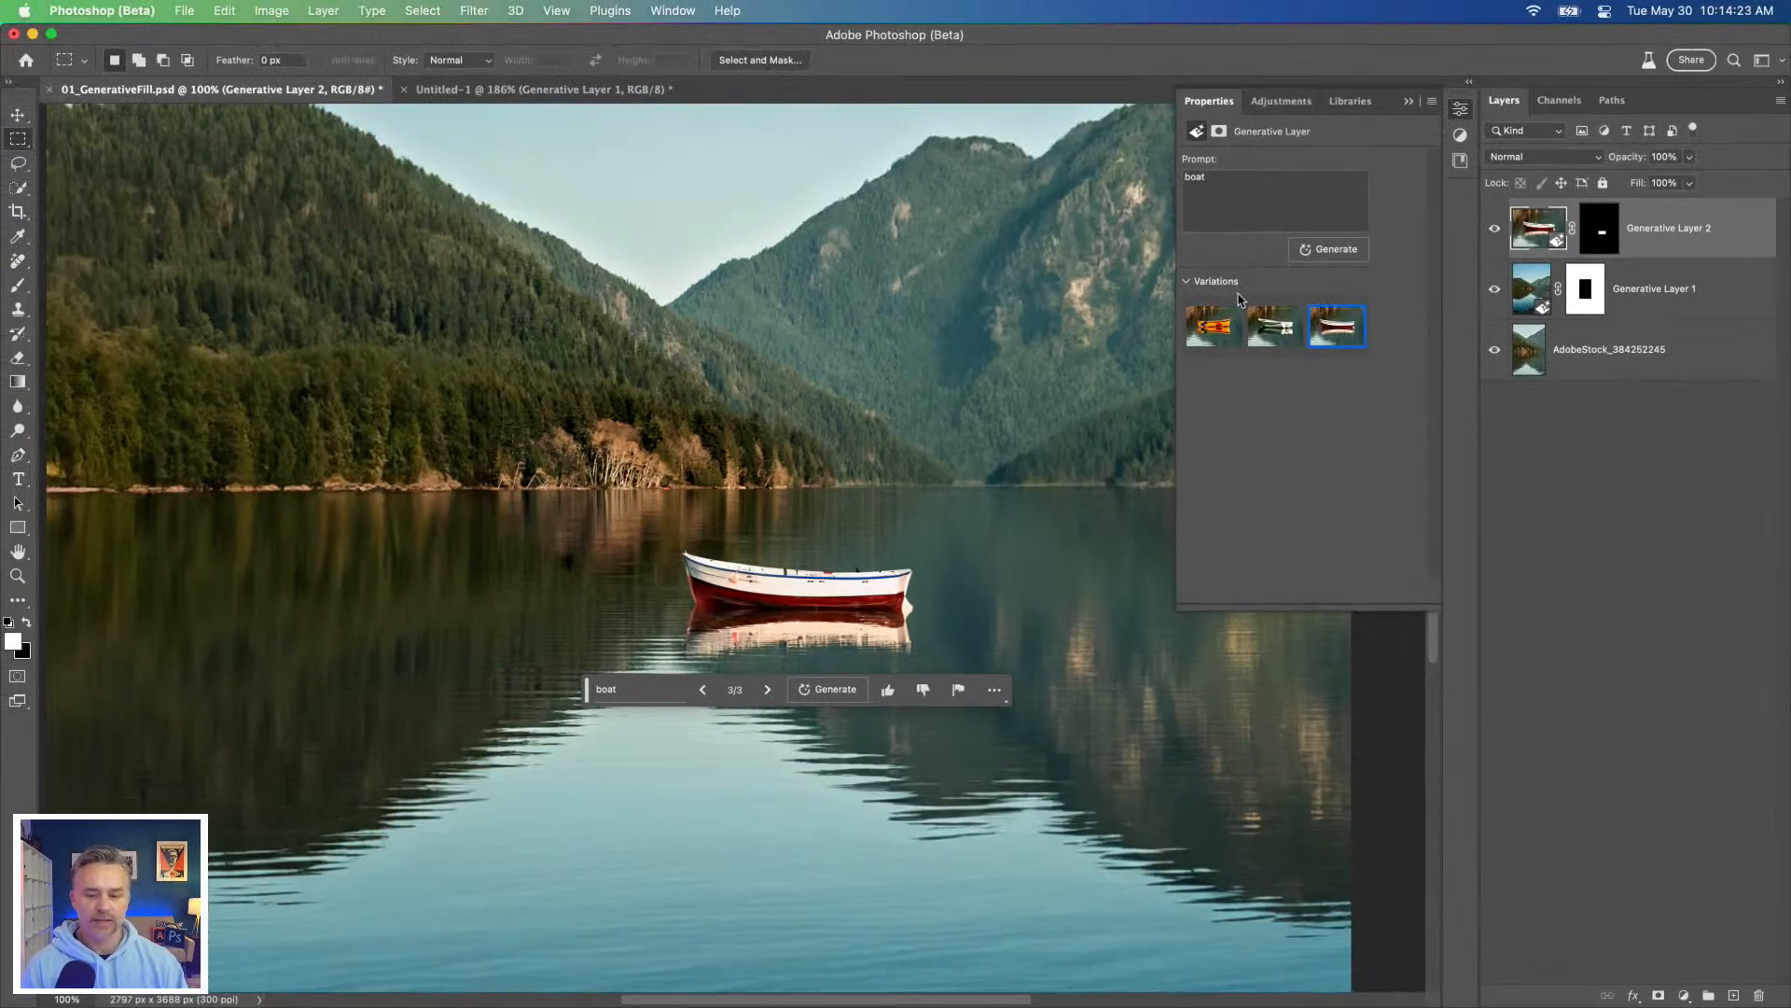
pyautogui.click(1260, 320)
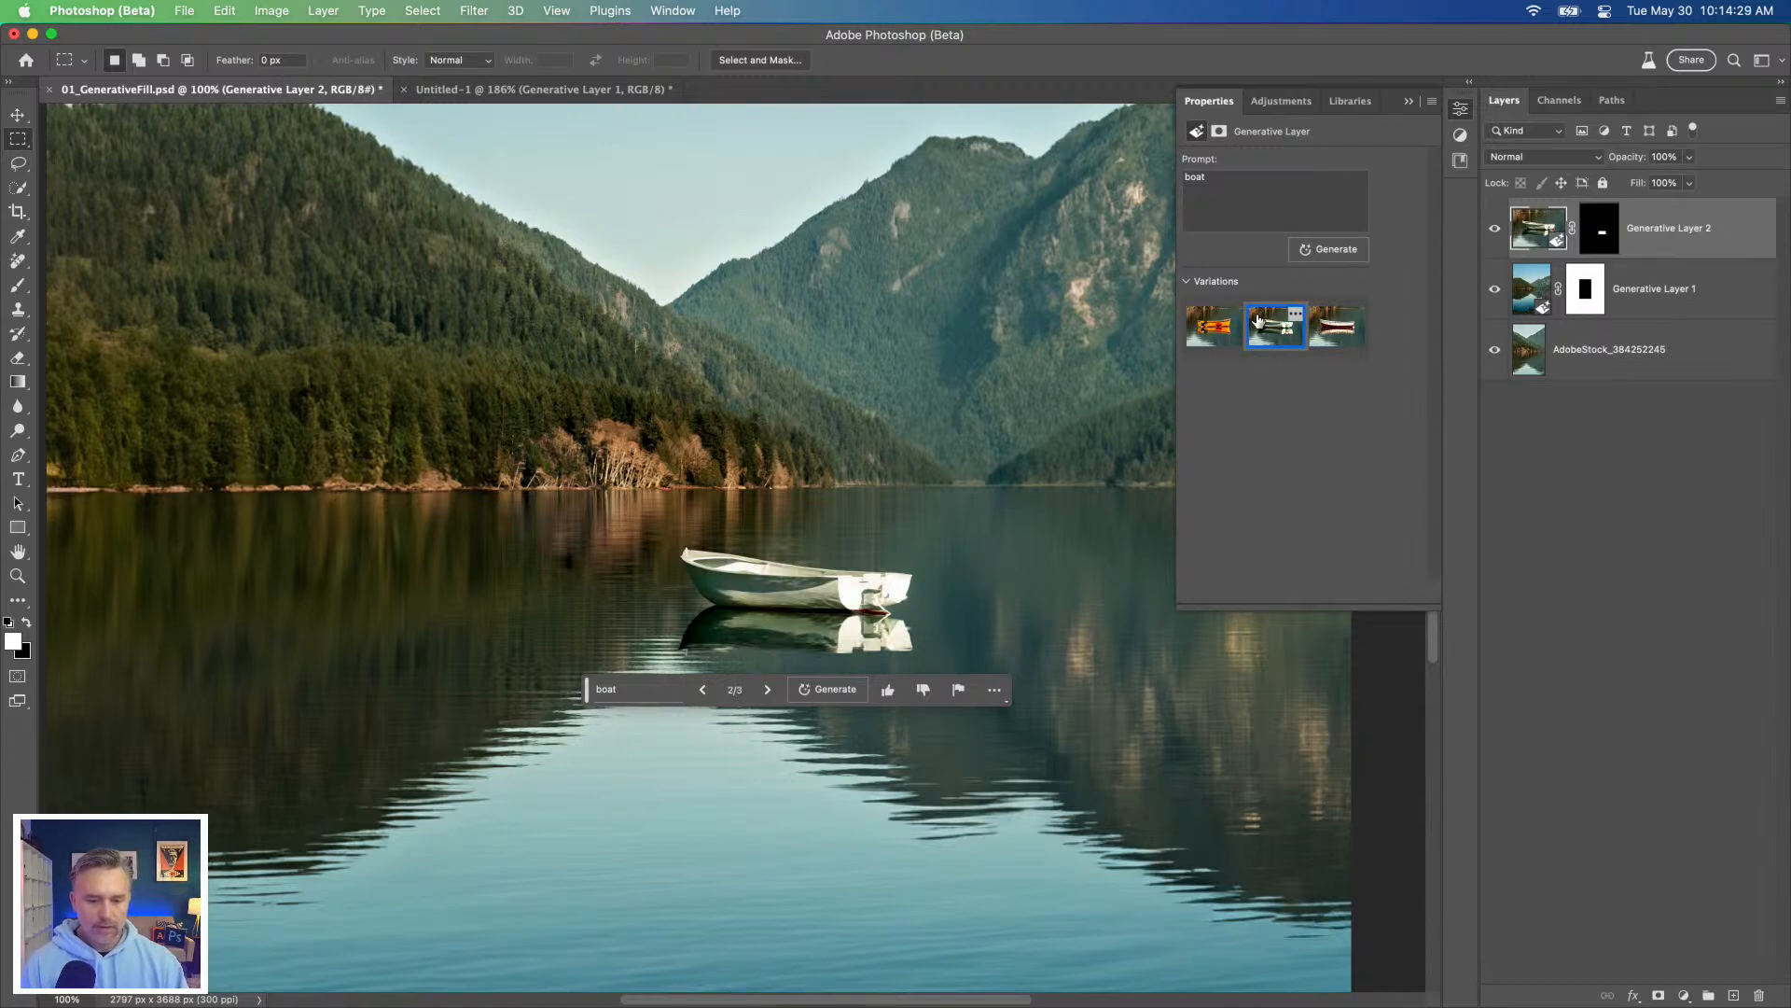
pyautogui.click(1323, 337)
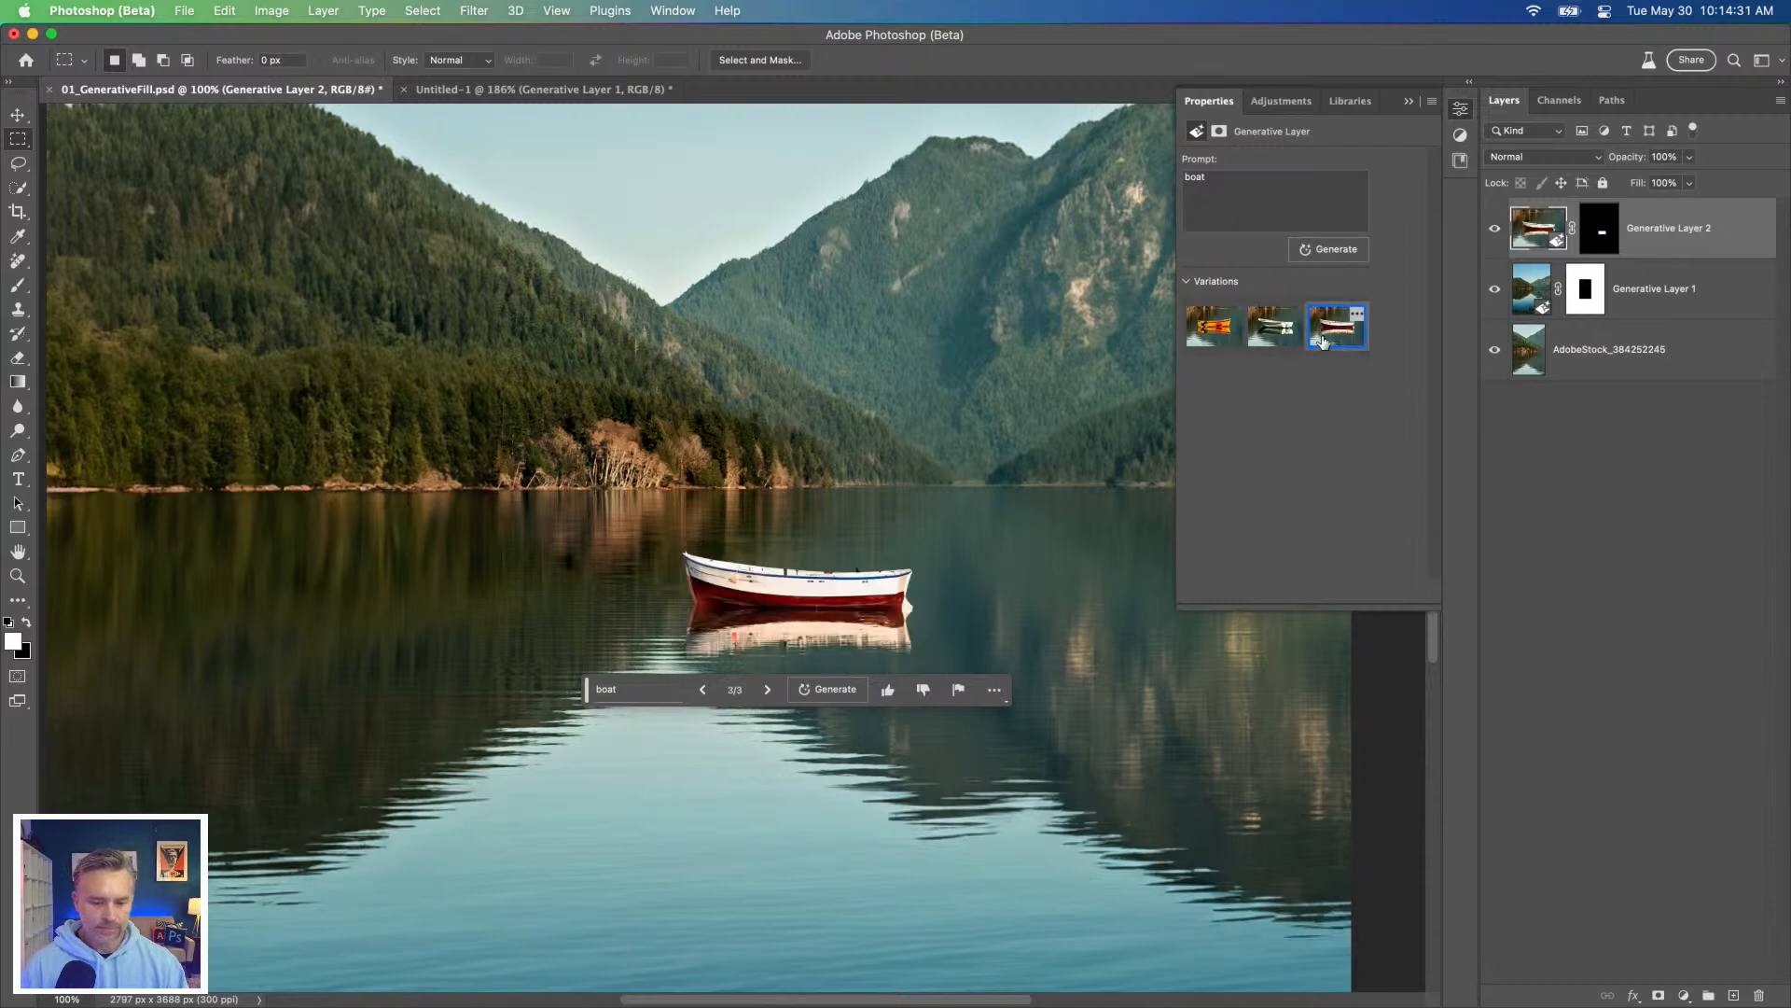
pyautogui.click(1265, 341)
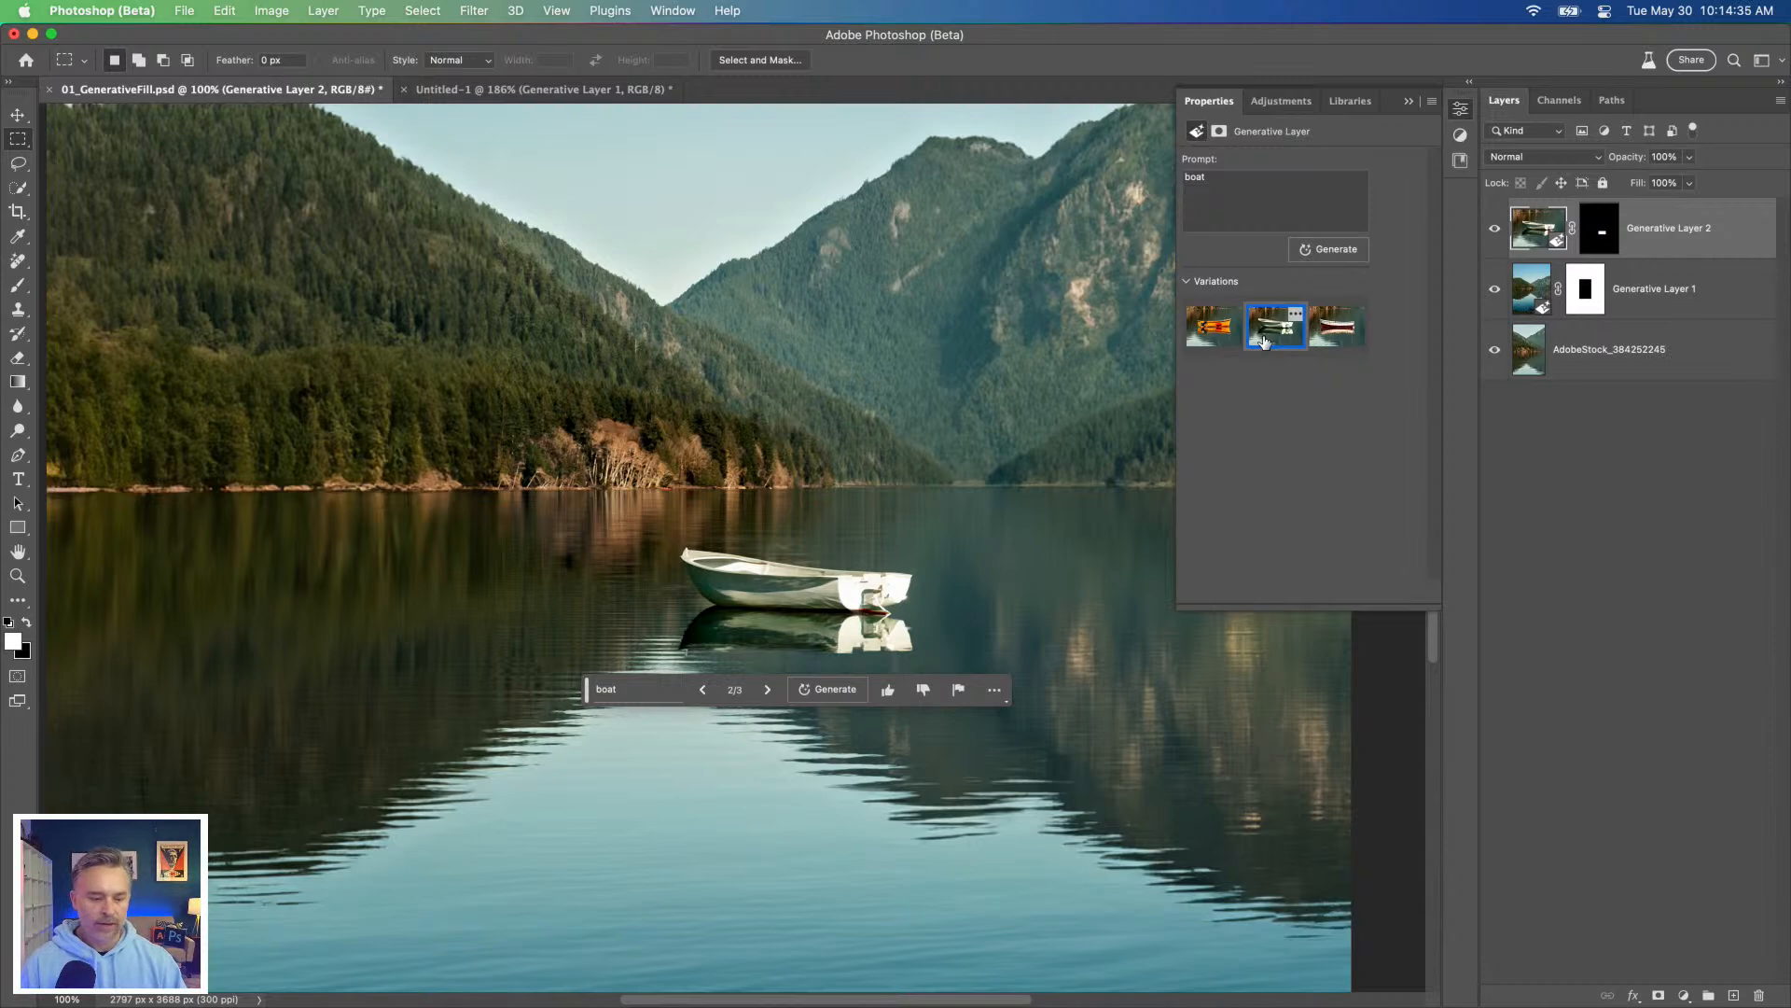
pyautogui.moveTo(276, 464); pyautogui.dragTo(293, 498)
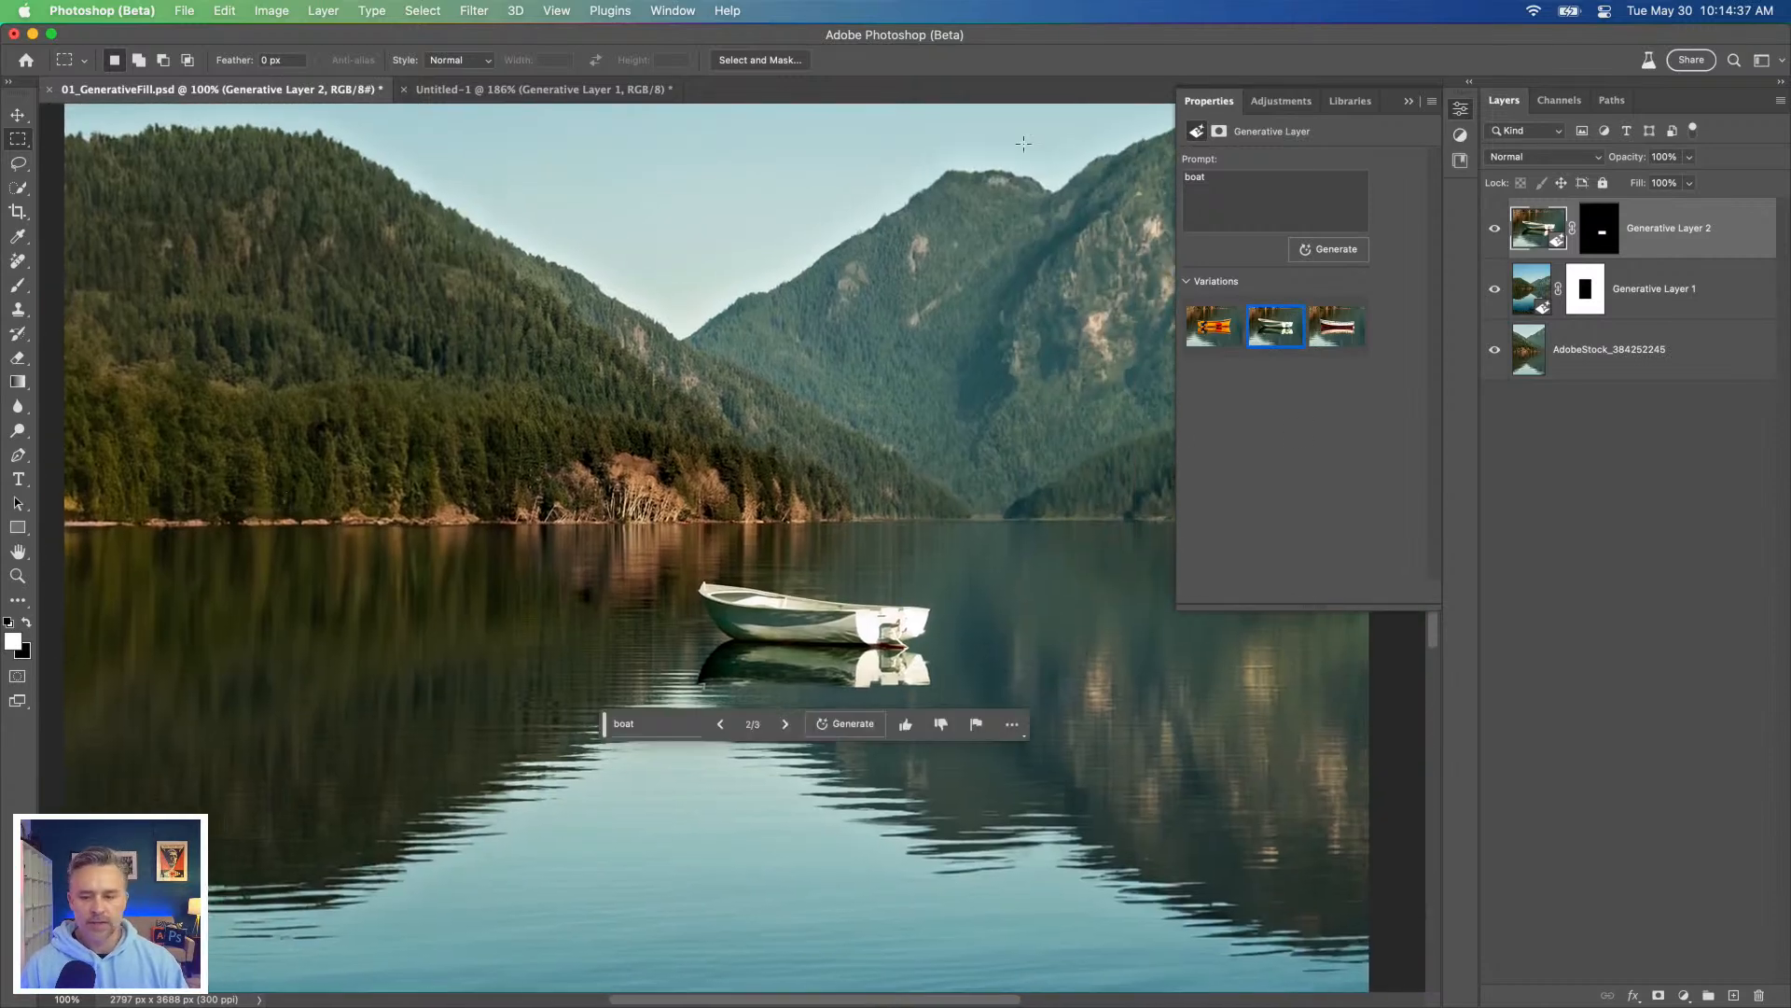
pyautogui.click(1408, 102)
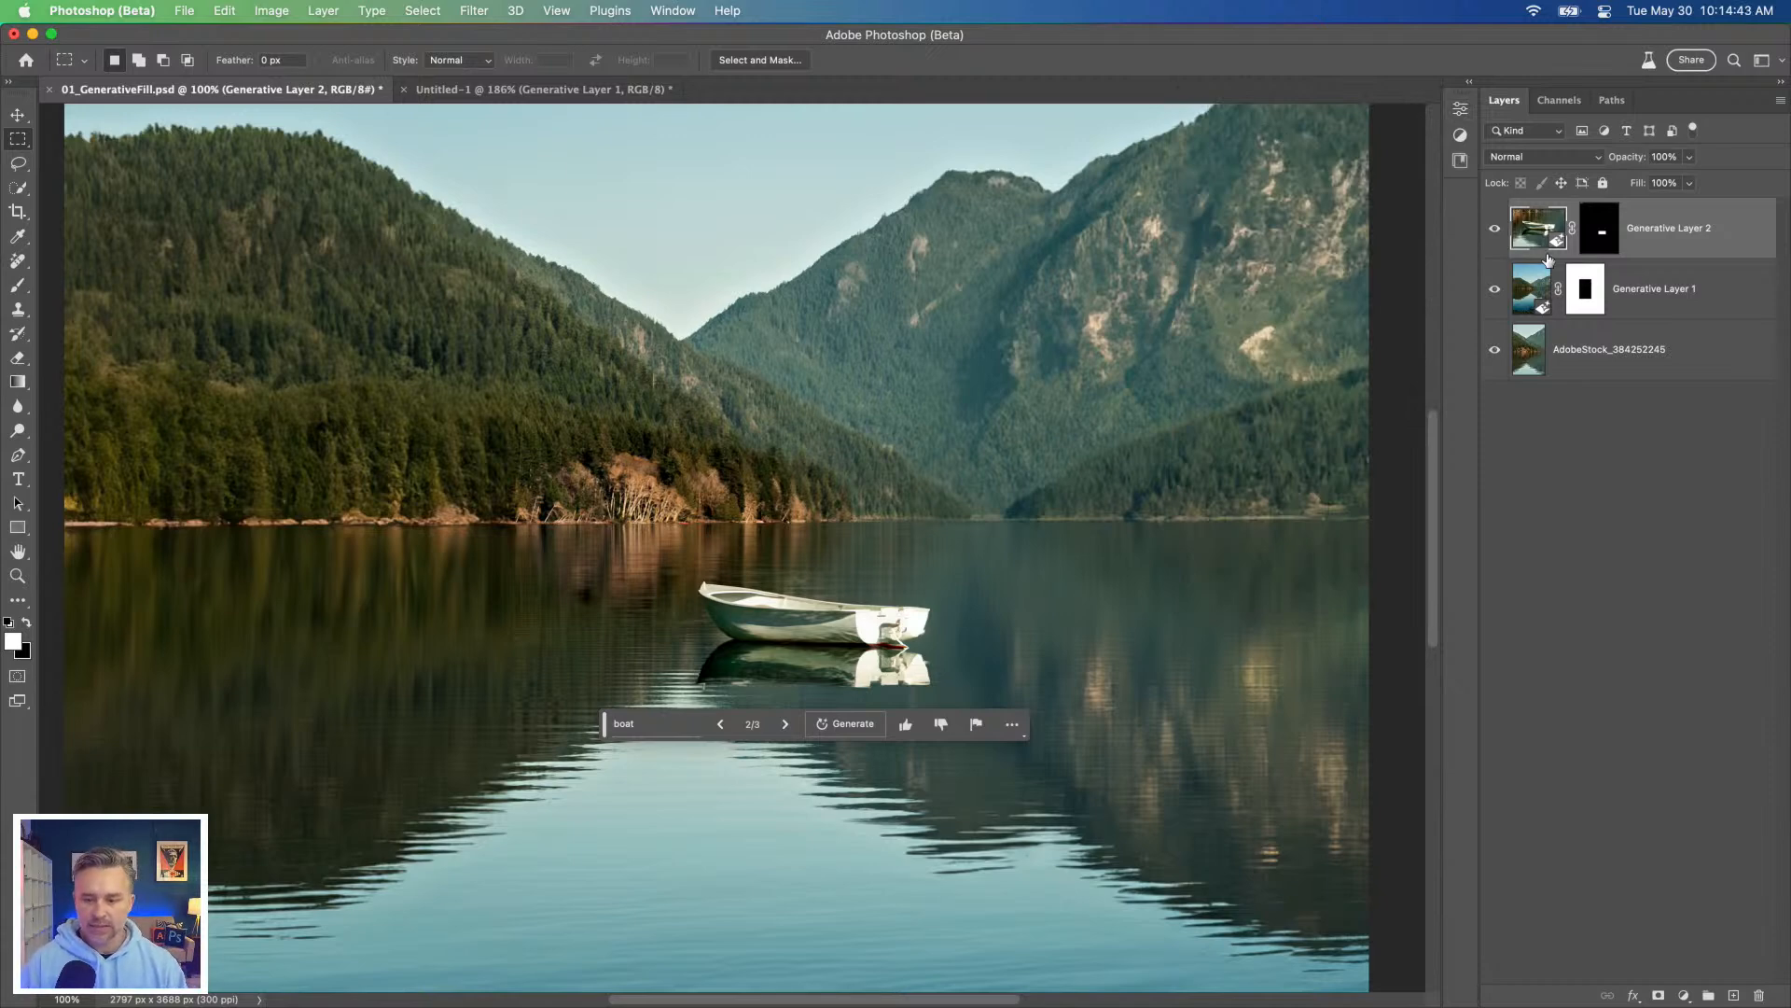
# Step: Hide the boat, original photo and generated surroundings layers to check their contributions, and show all three again
pyautogui.click(1494, 229)
pyautogui.click(1495, 349)
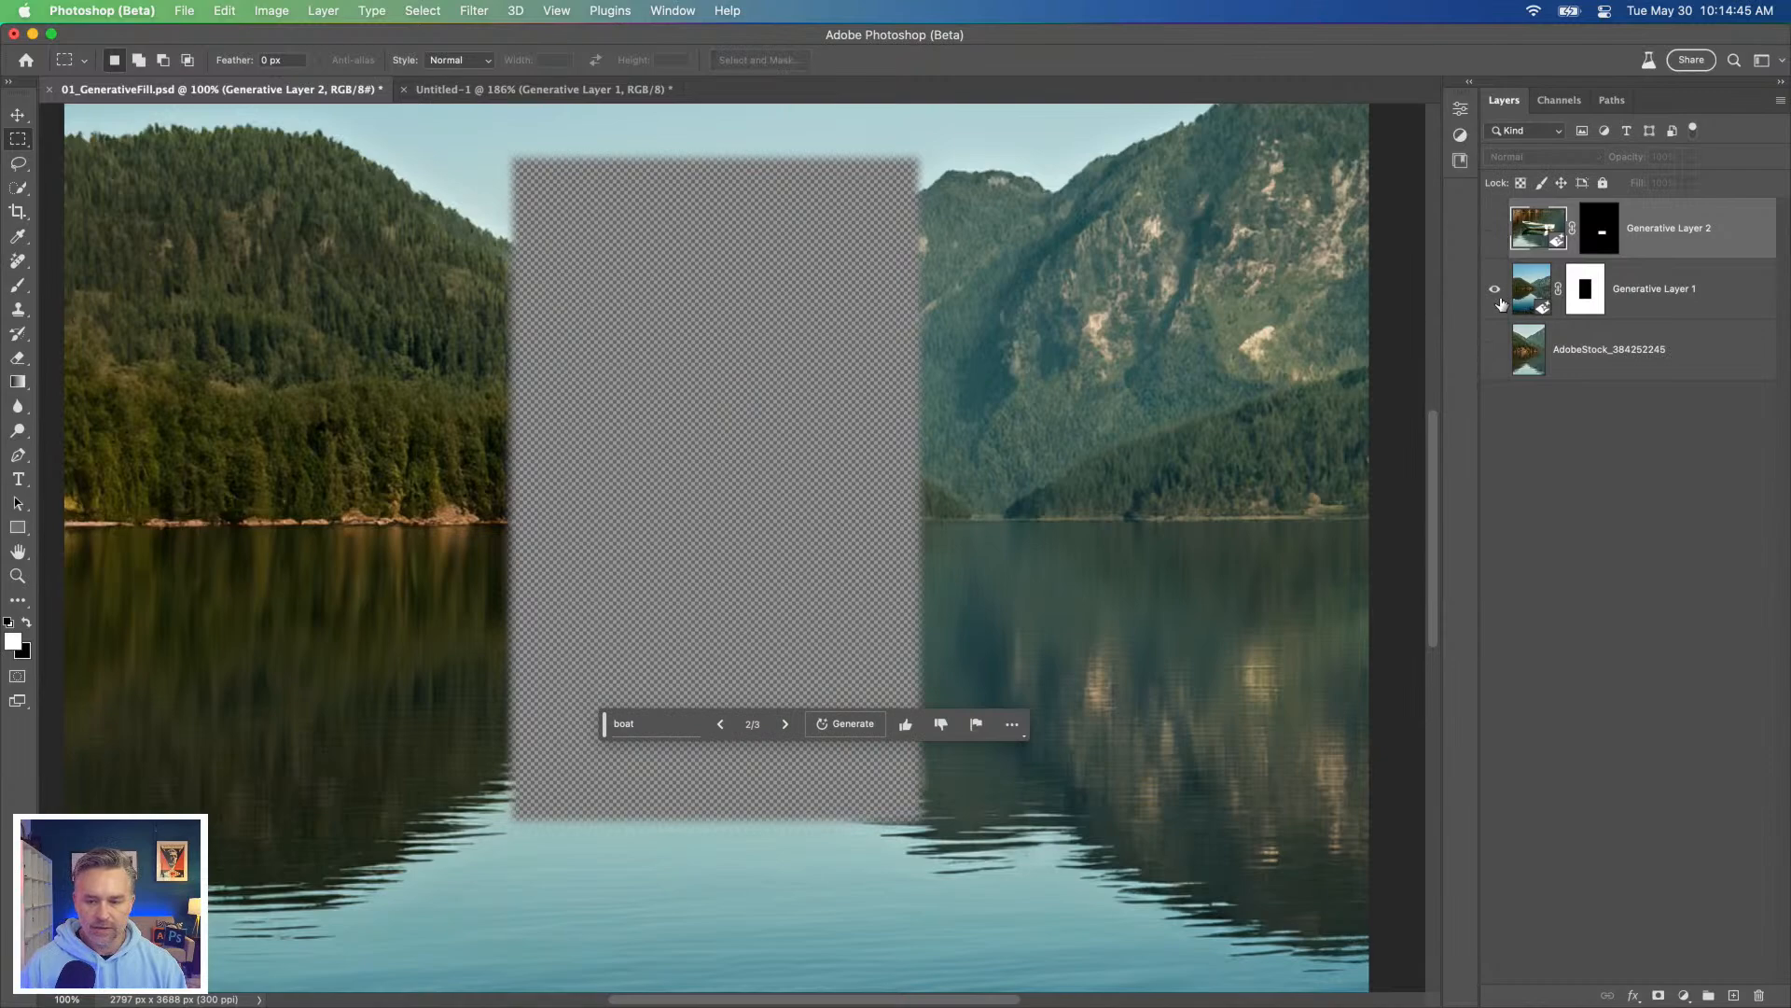
pyautogui.click(1495, 288)
pyautogui.click(1495, 351)
pyautogui.click(1495, 288)
pyautogui.click(1495, 229)
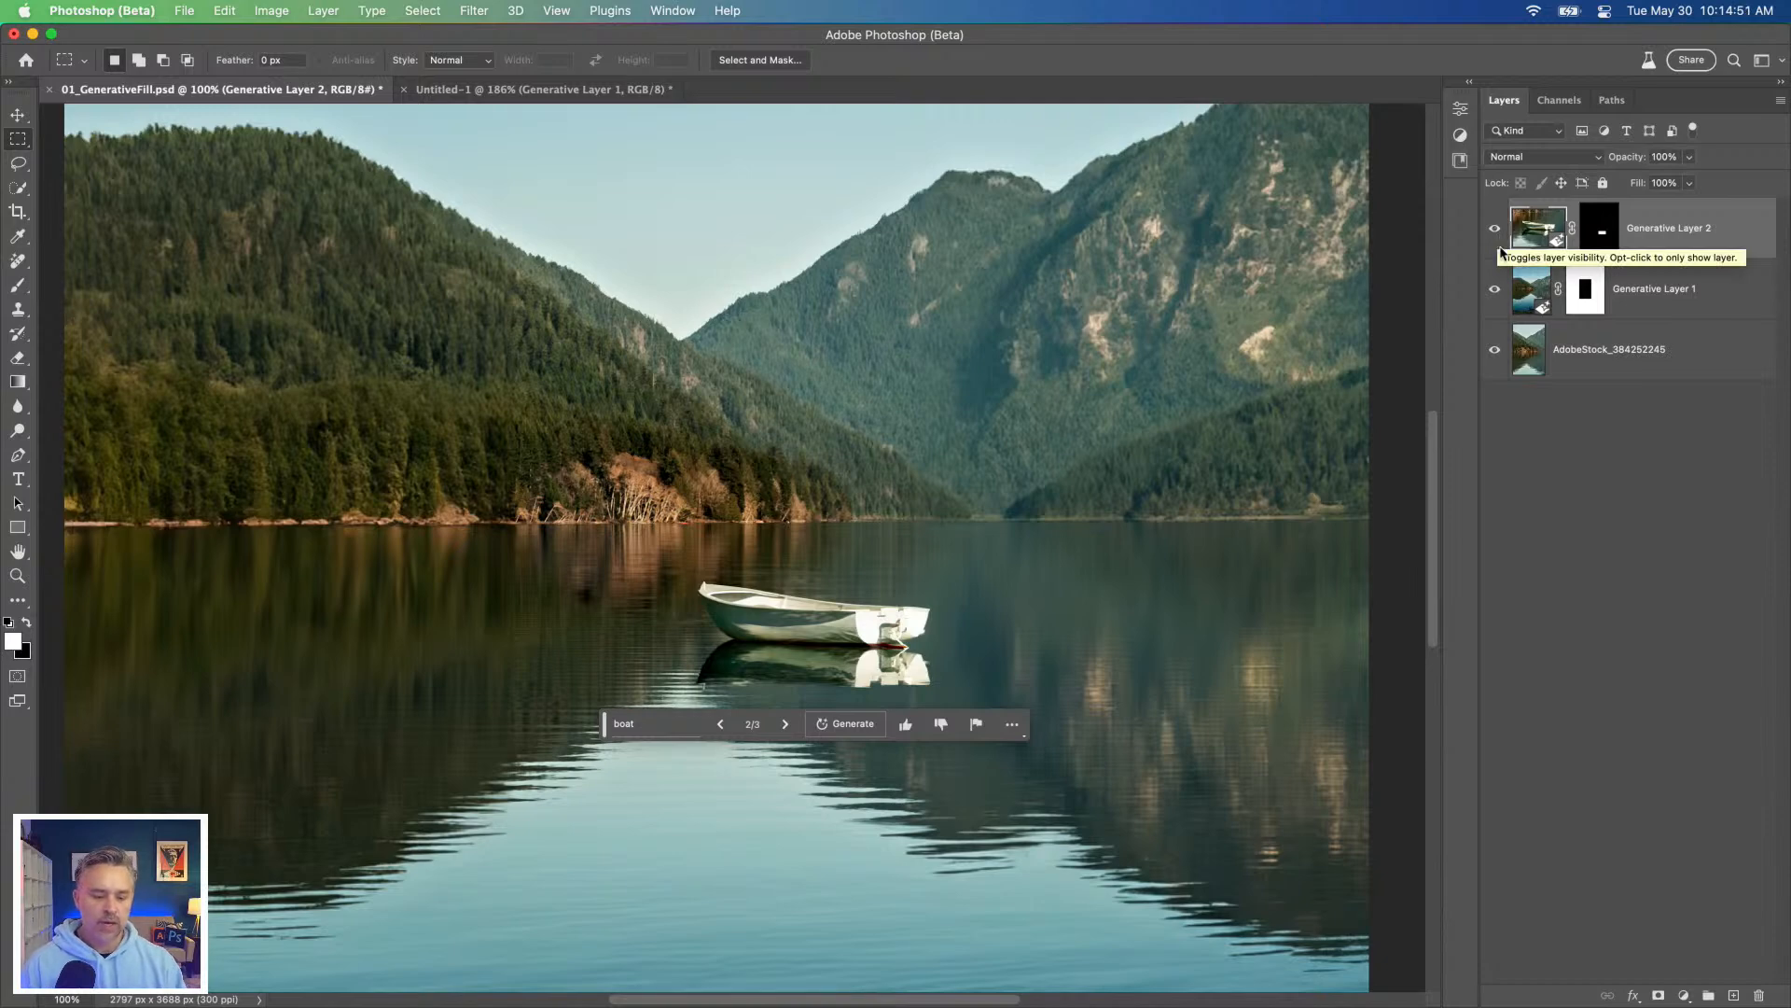
# Step: Hide the boat layer Generative Layer 2 and select Generative Layer 1
pyautogui.moveTo(591, 482); pyautogui.dragTo(609, 613)
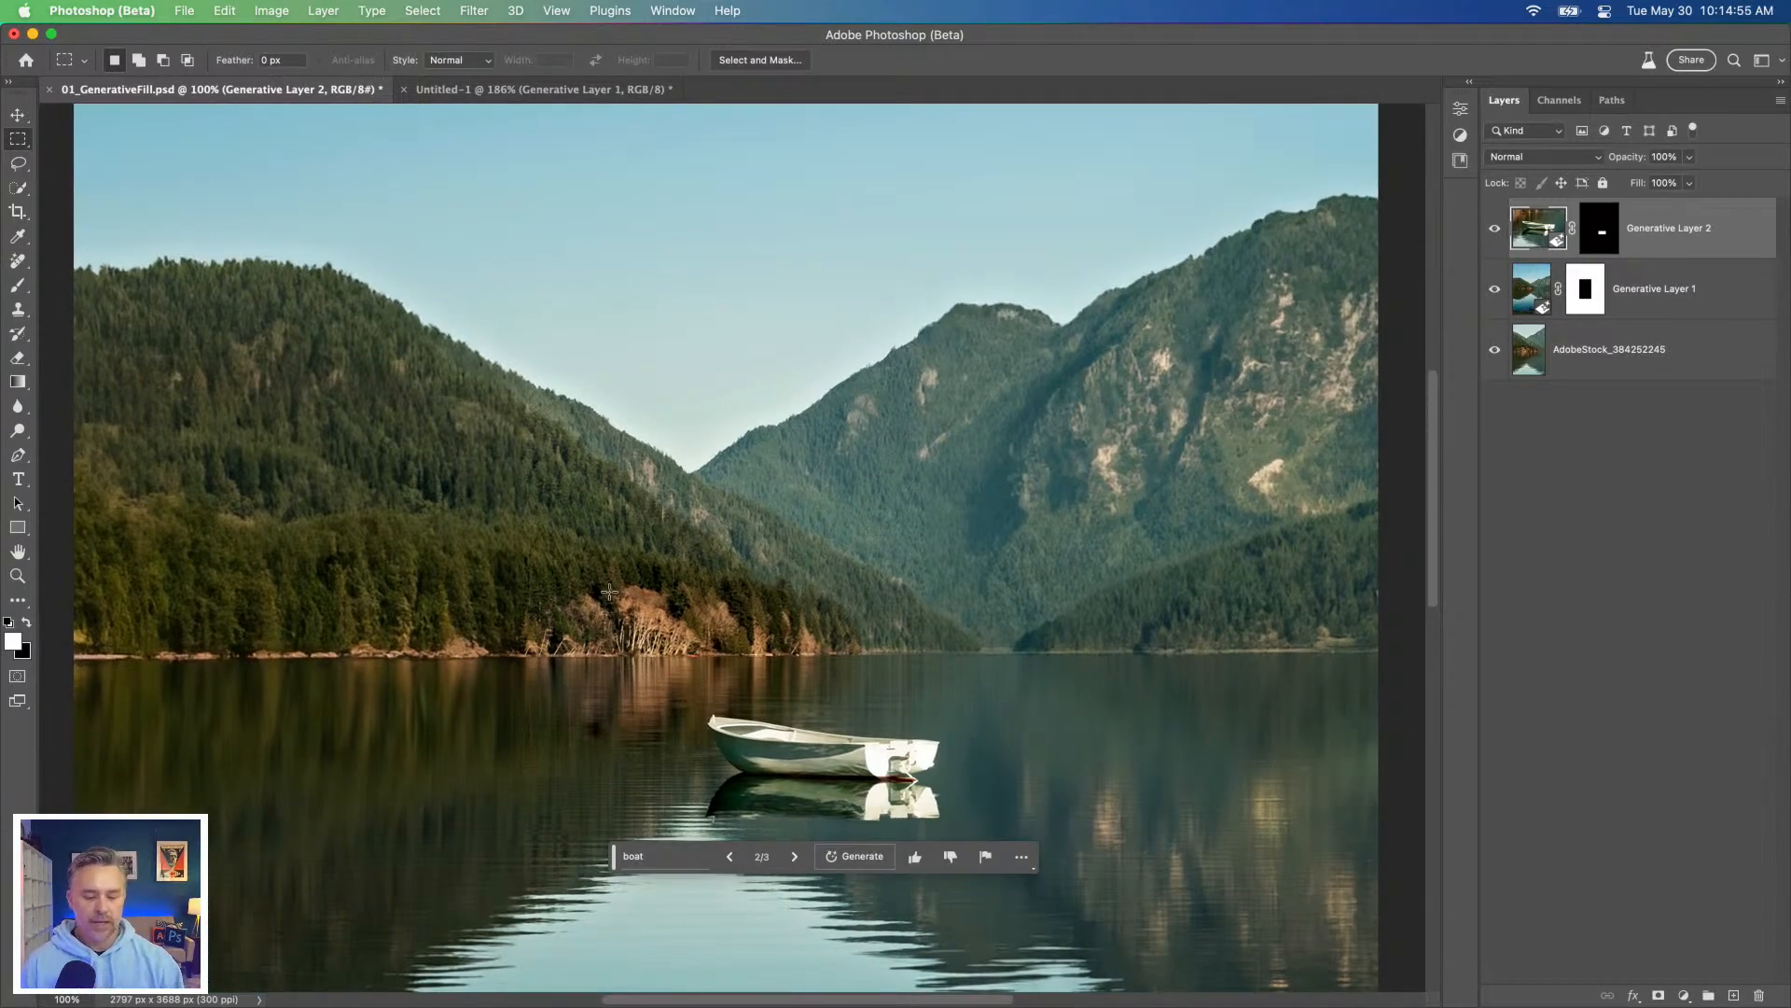
pyautogui.moveTo(635, 586); pyautogui.dragTo(789, 452)
pyautogui.press('super+plus')
pyautogui.press('super+plus')
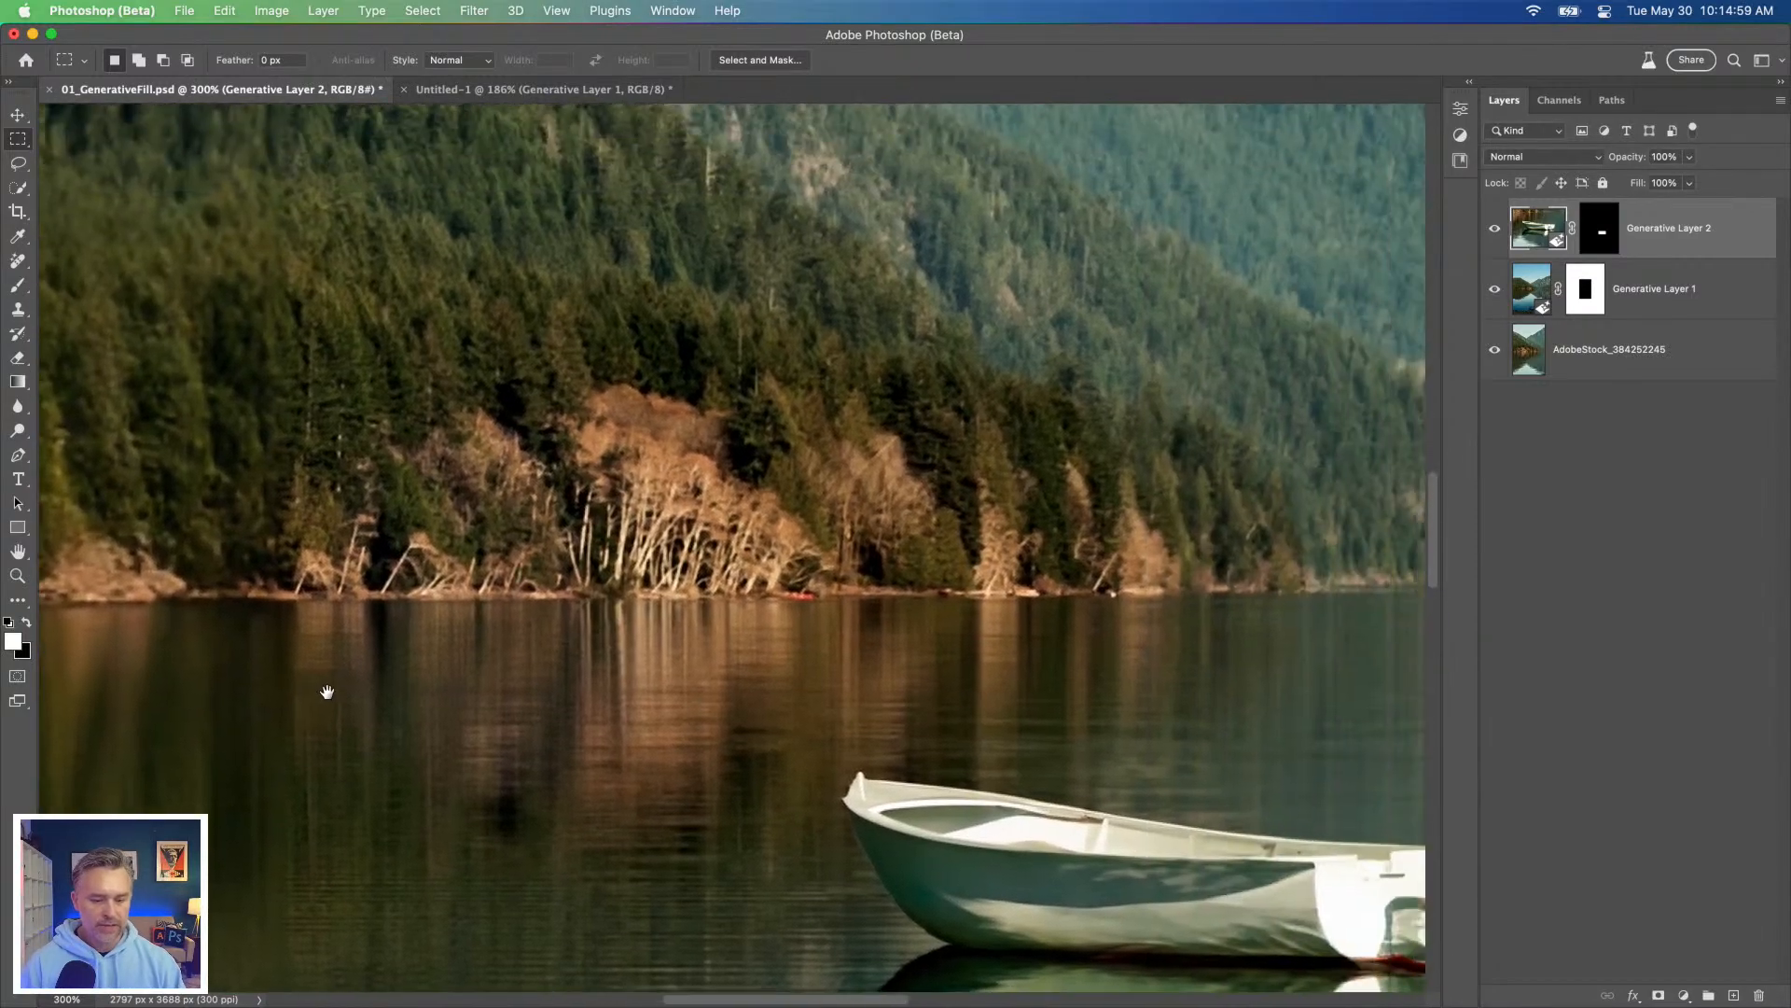
pyautogui.press('super+minus')
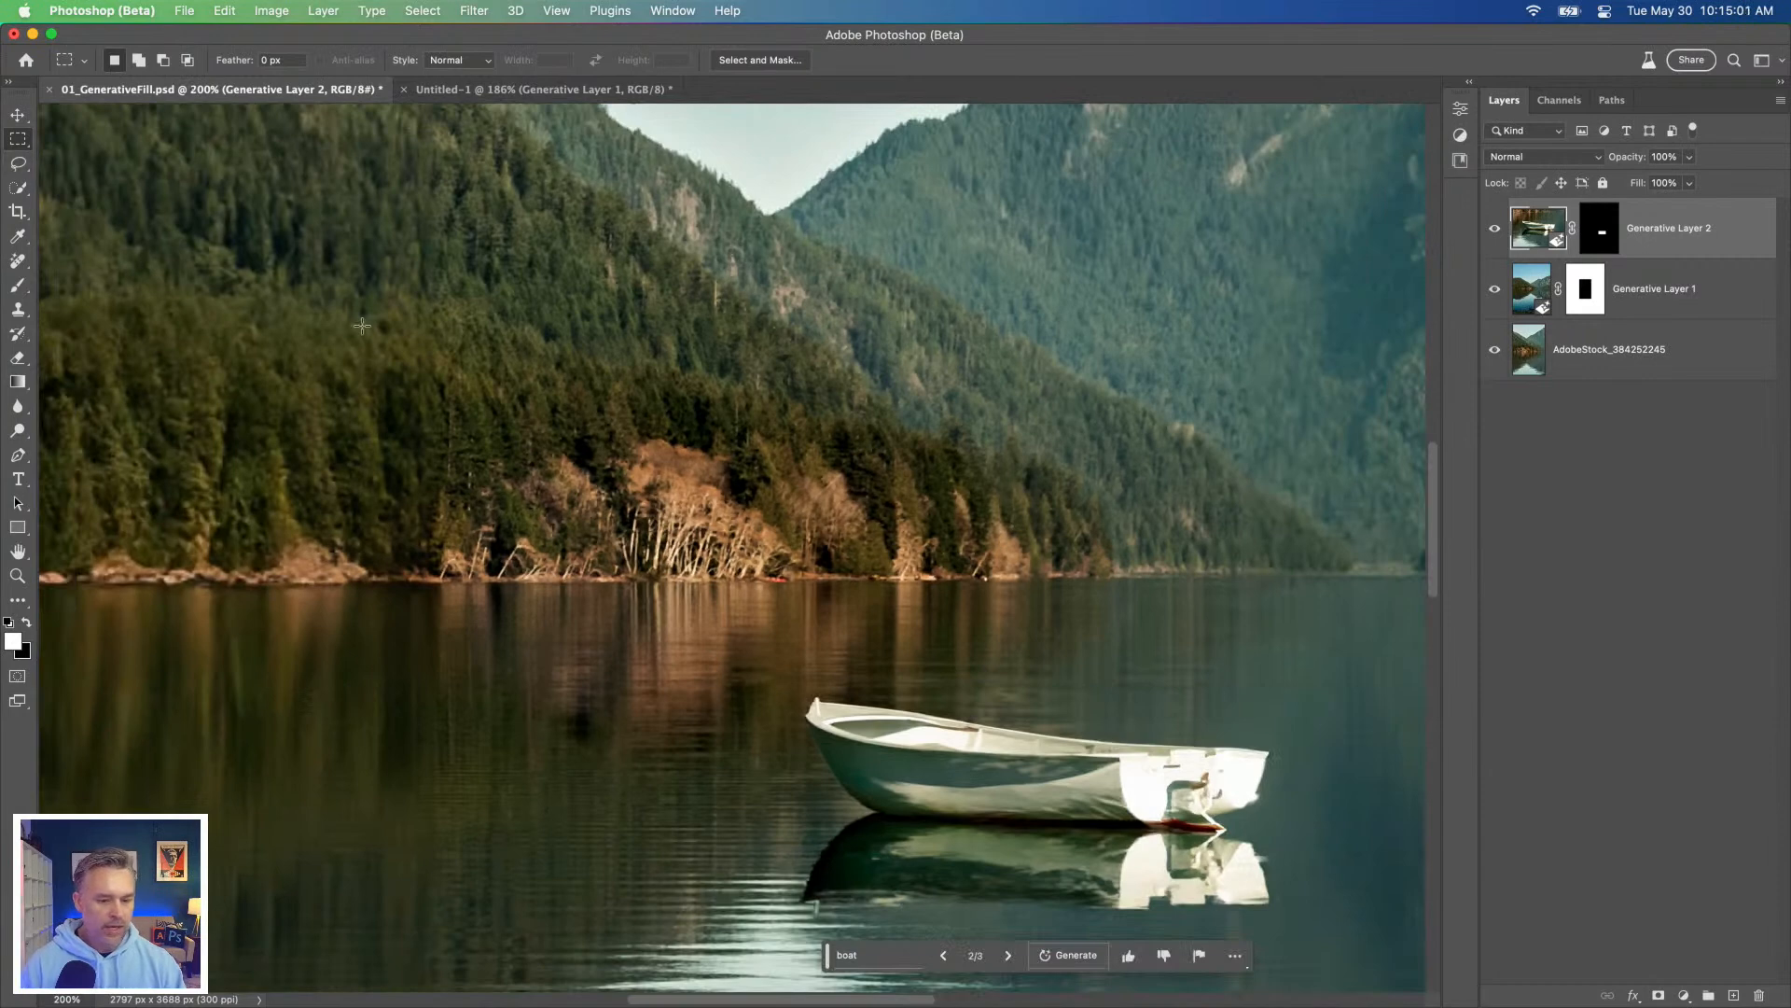
pyautogui.click(1492, 231)
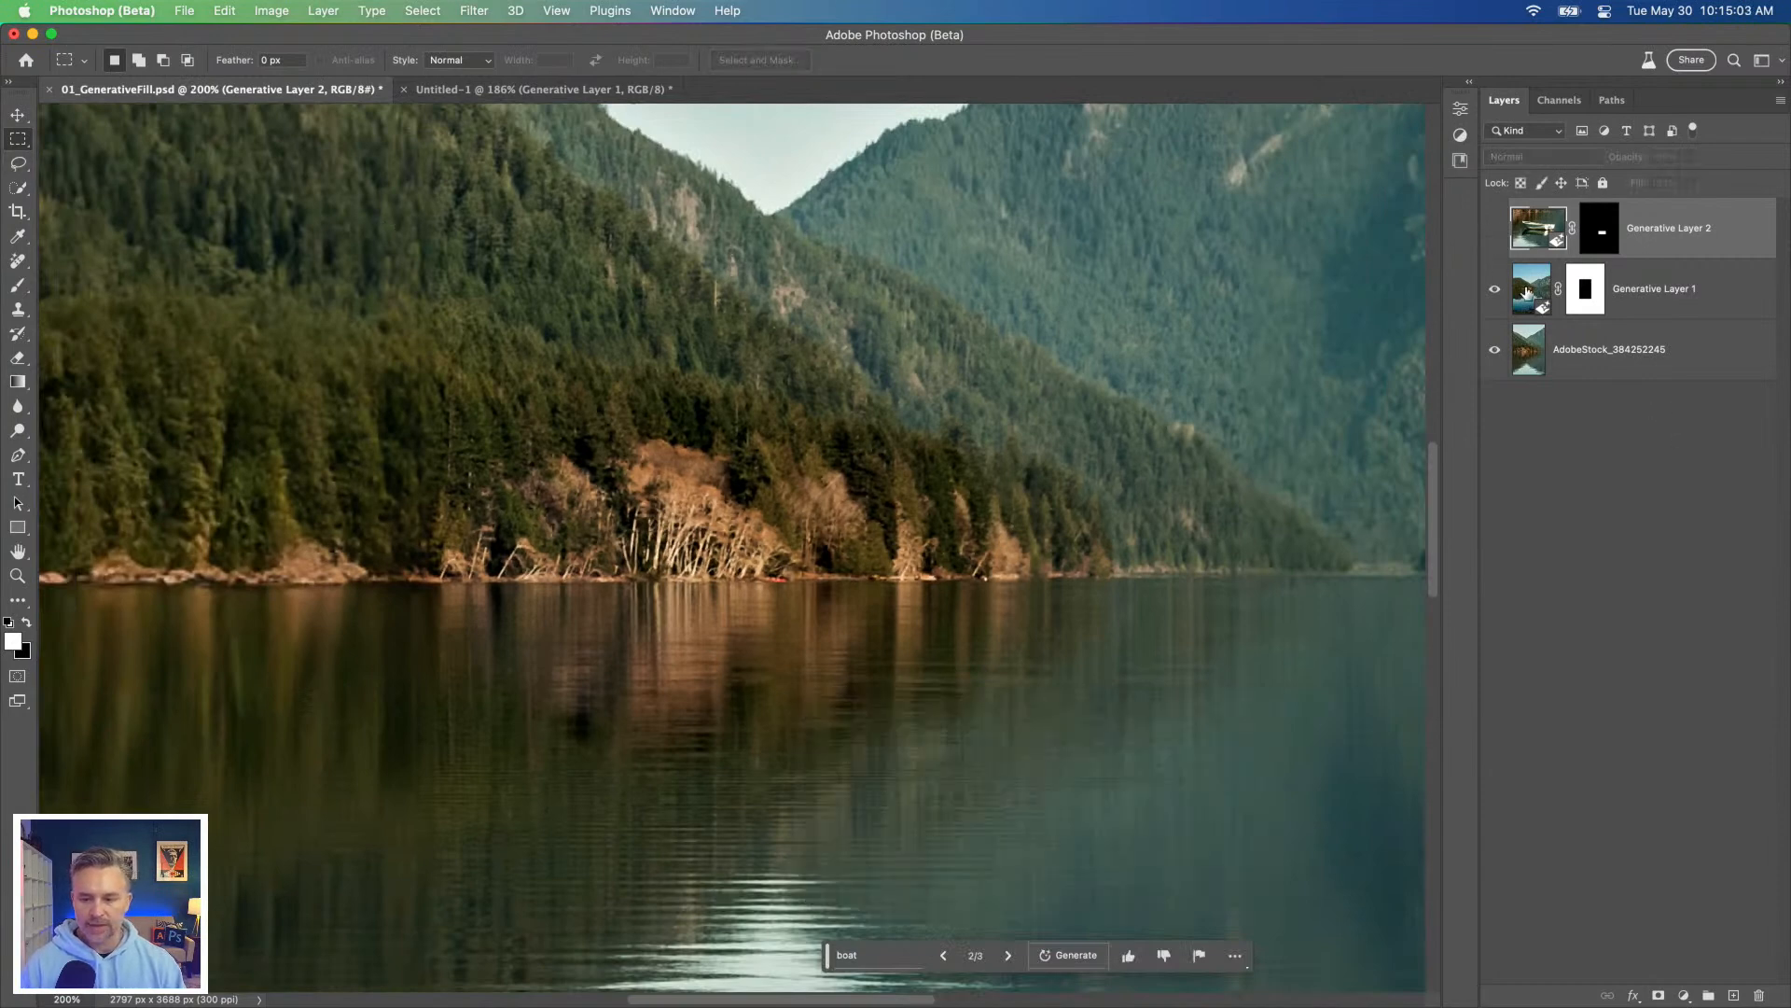
pyautogui.click(1535, 296)
# Step: Select a large rectangle over the forested shoreline and nearby water and generate a fill with the prompt "crashed metallic gigantic space ship"
pyautogui.moveTo(322, 118); pyautogui.dragTo(1309, 749)
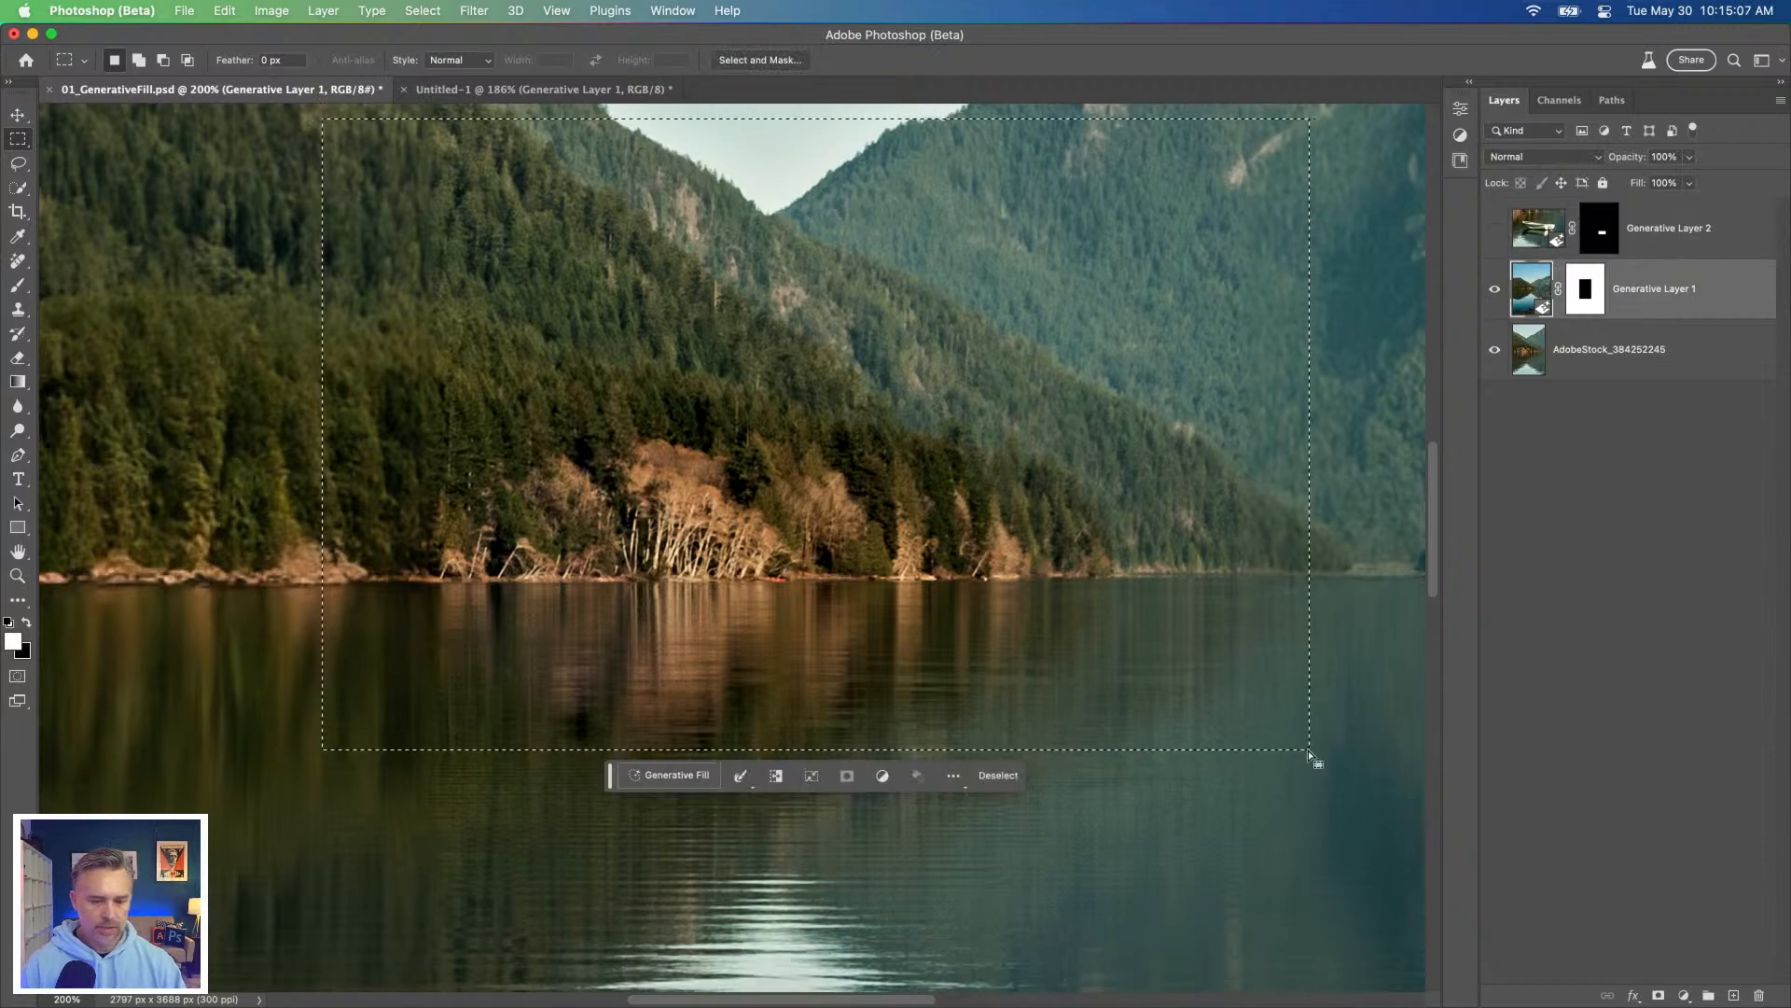
pyautogui.click(668, 775)
pyautogui.write('c')
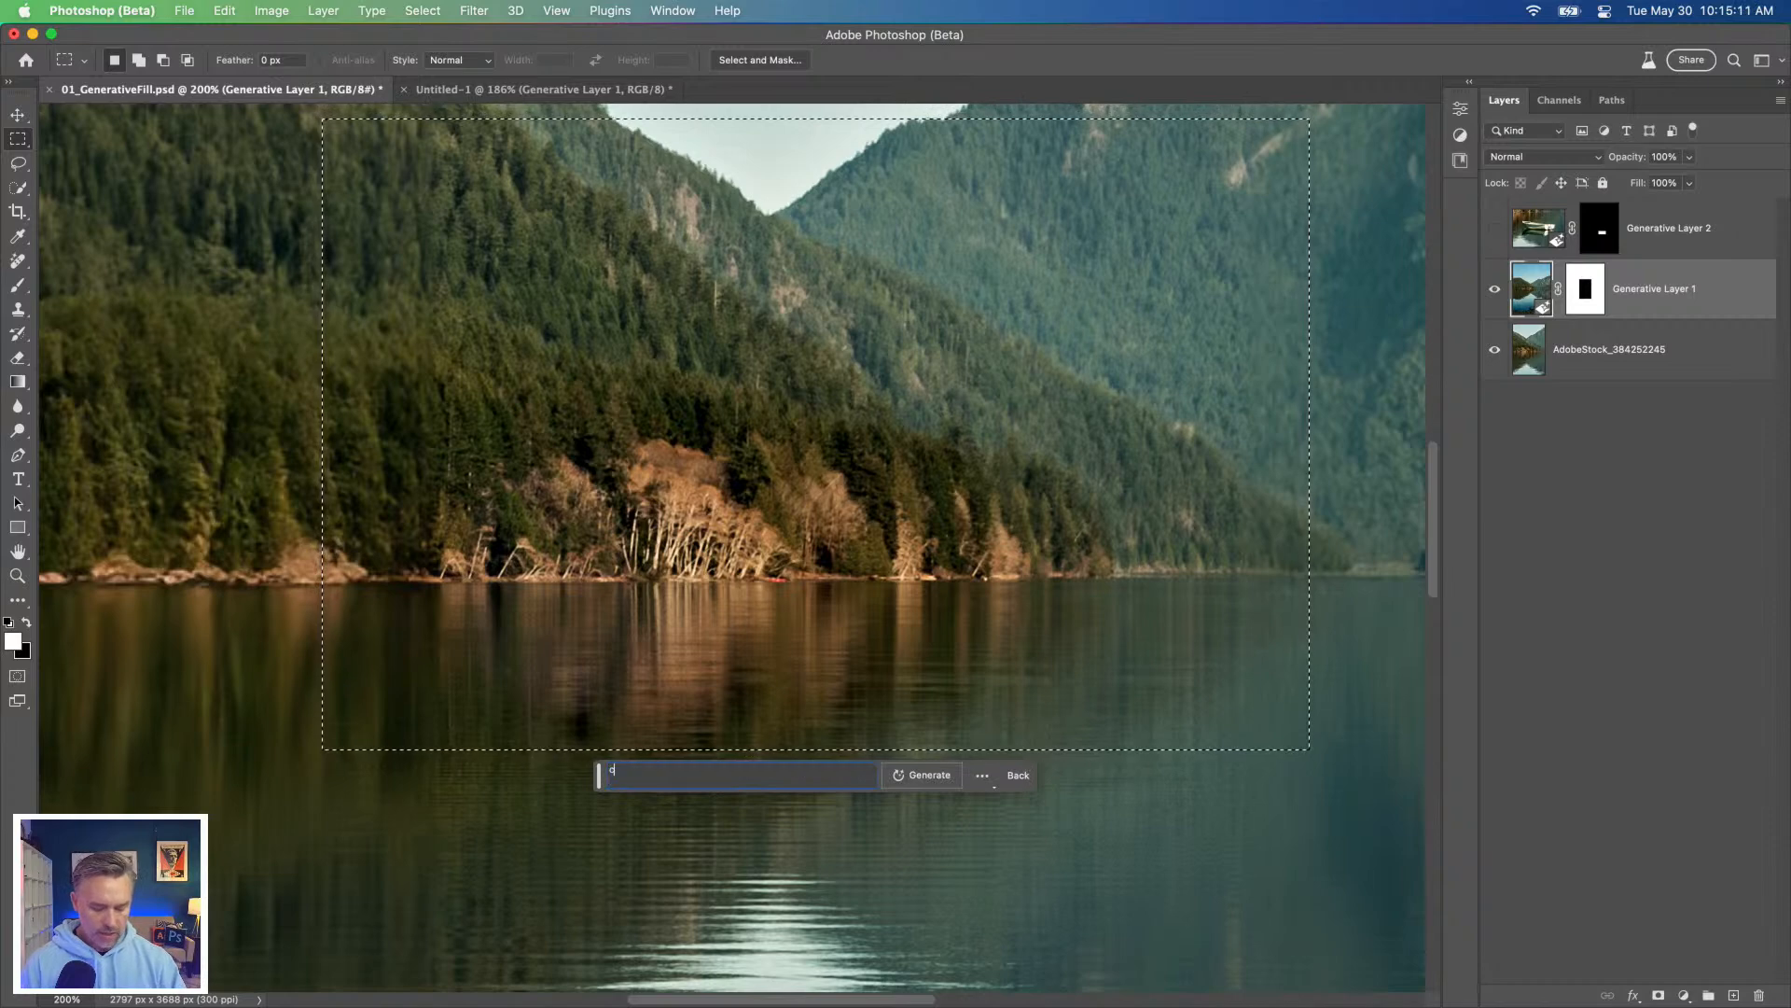
pyautogui.write('rashed metallic')
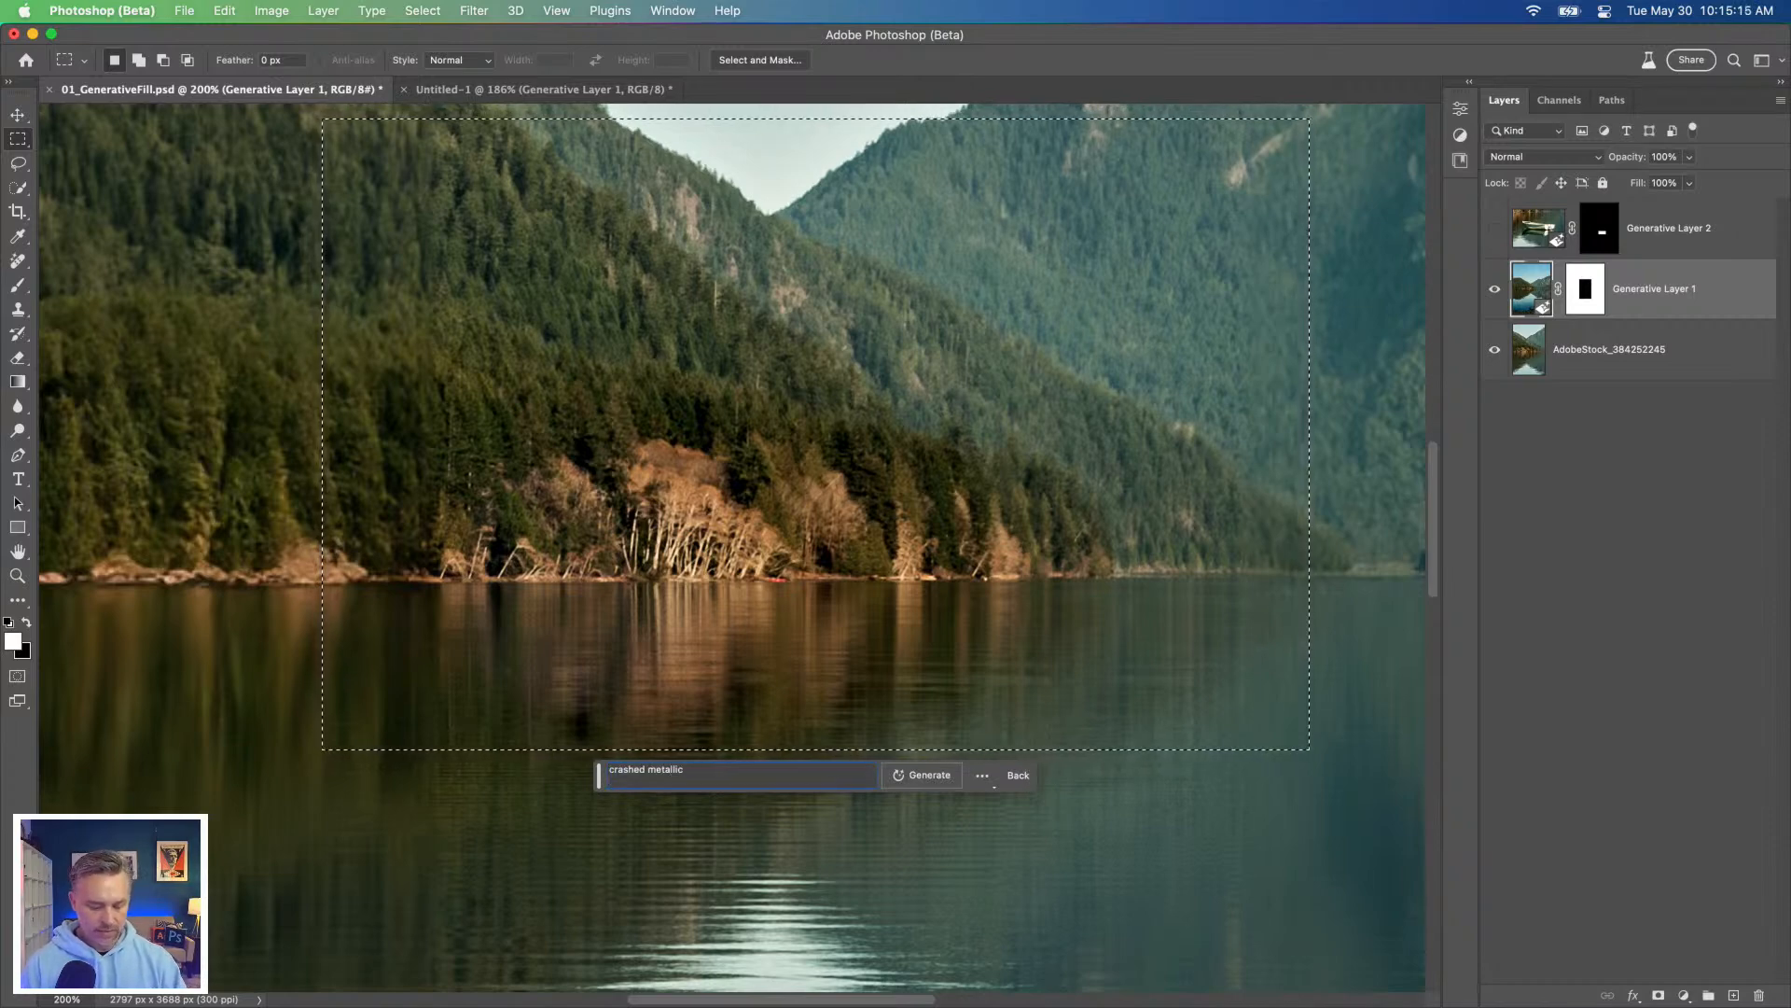
pyautogui.write(' glgantic spae')
pyautogui.press('BackSpace')
pyautogui.write('ce ship')
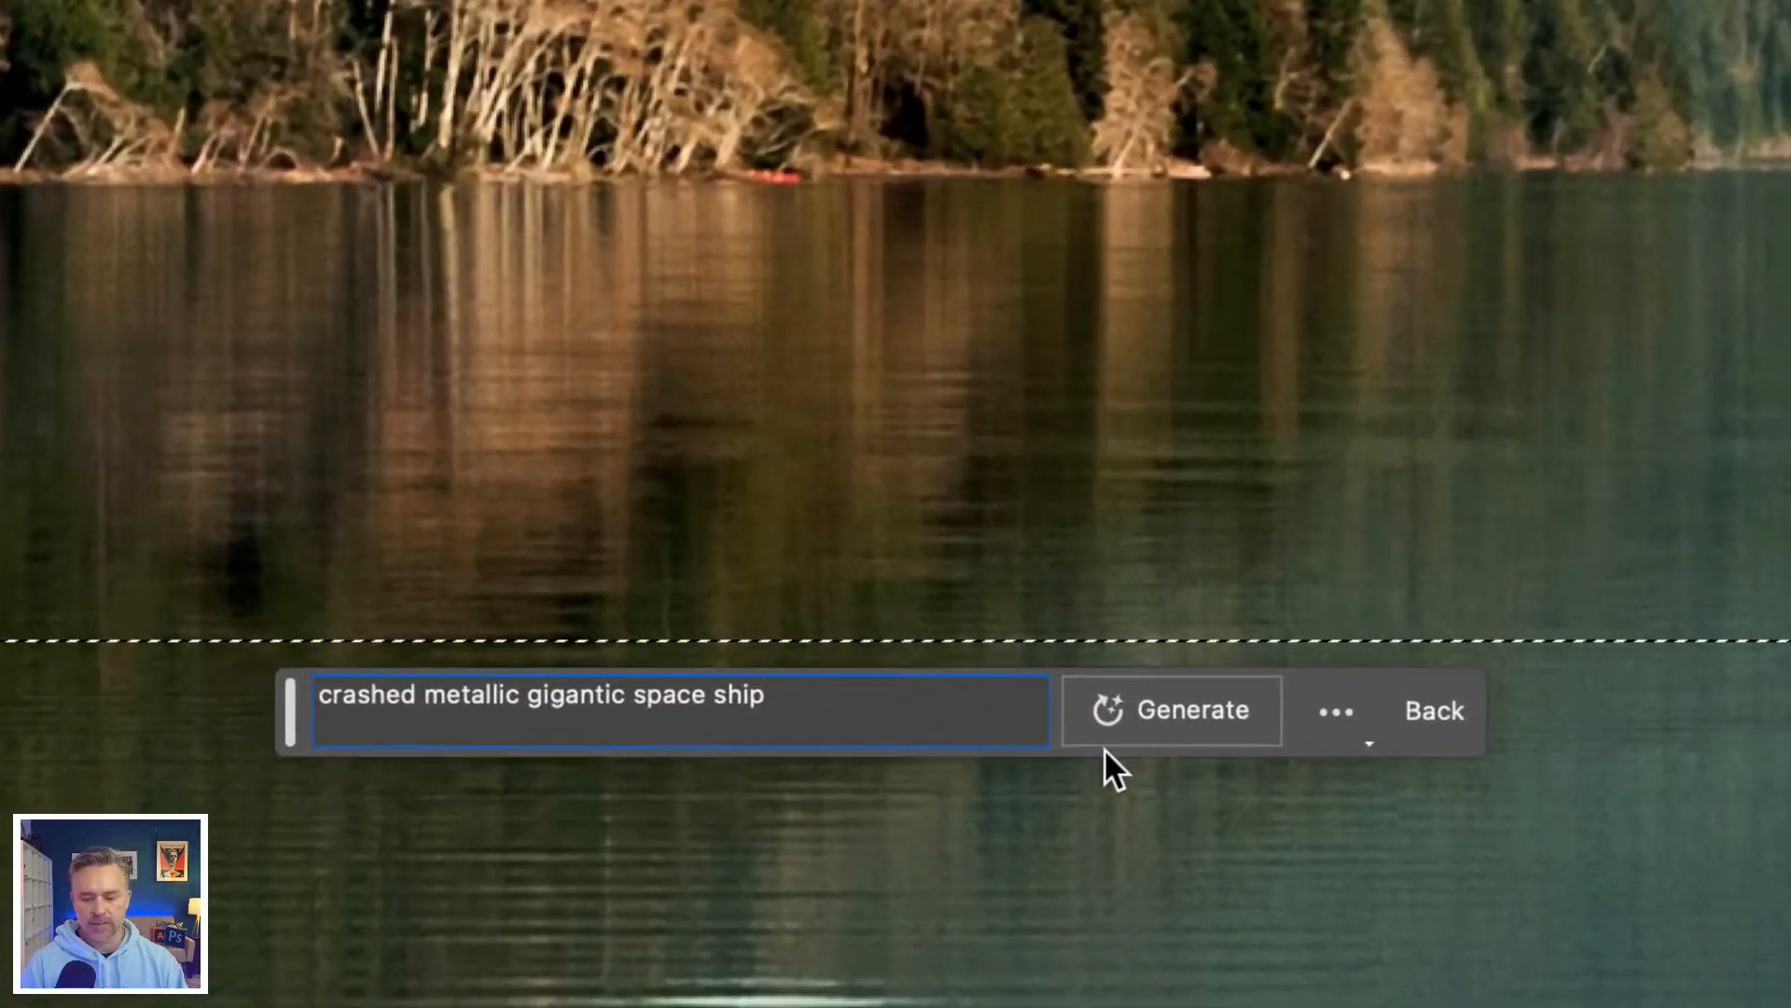
pyautogui.click(1145, 719)
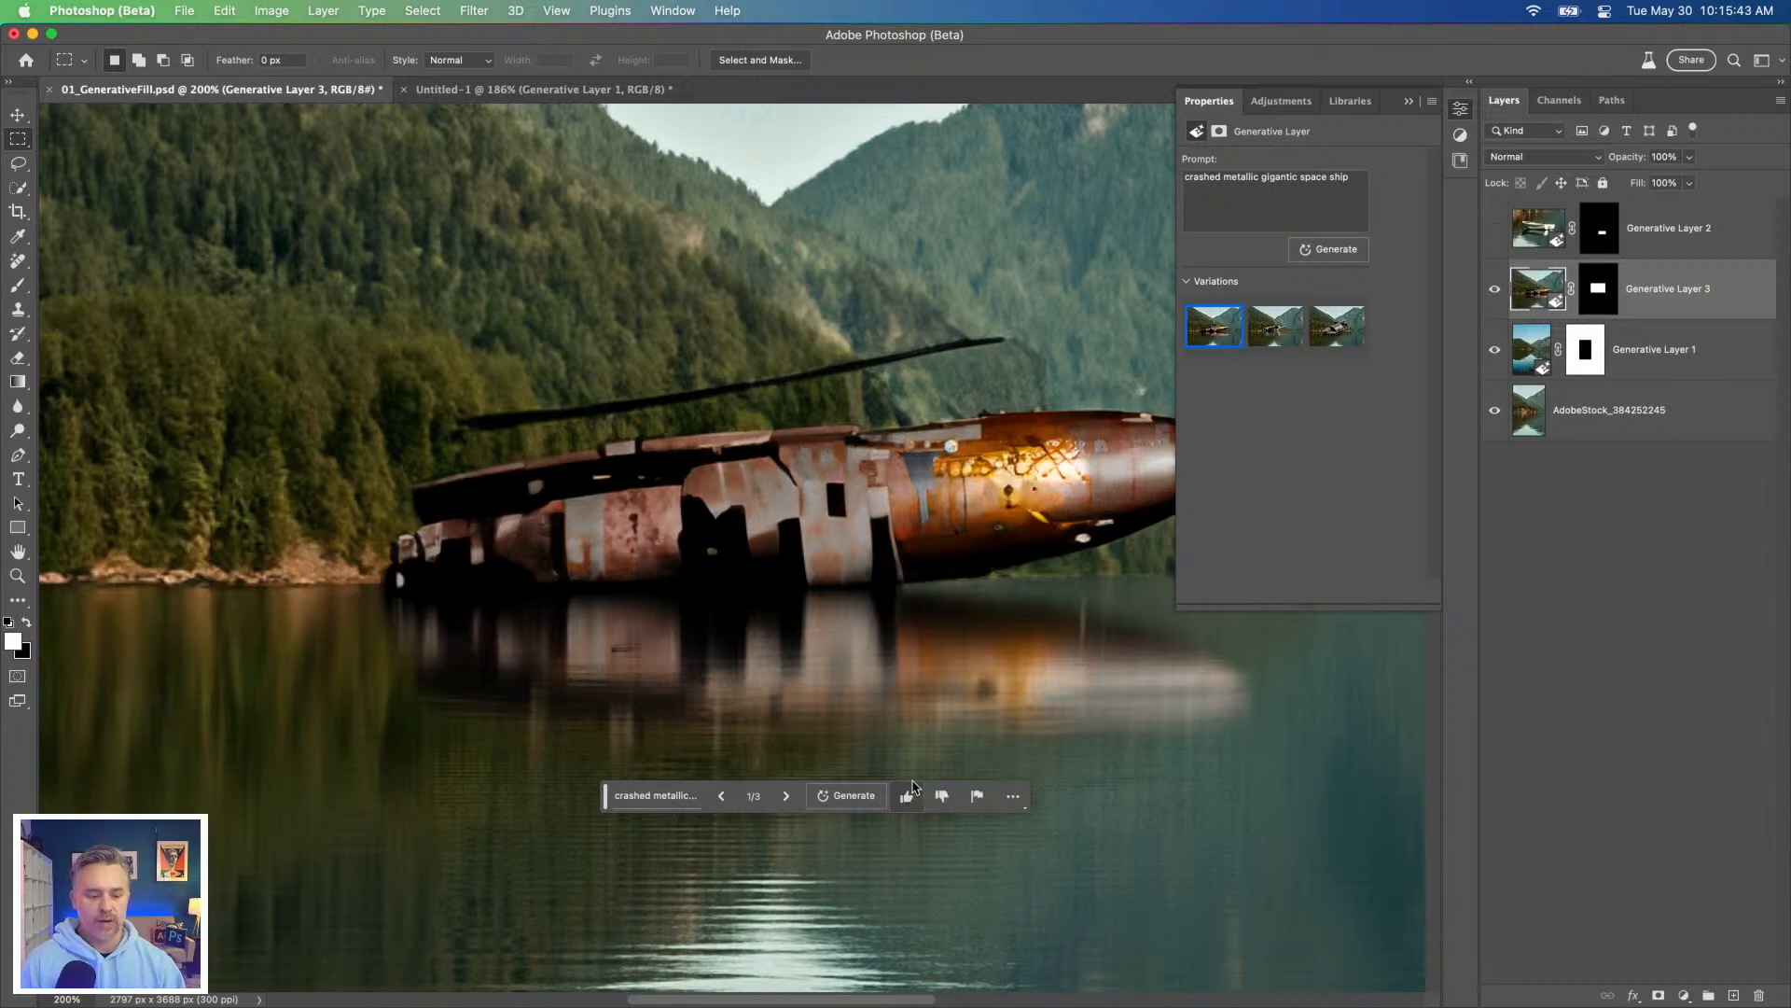
pyautogui.click(227, 10)
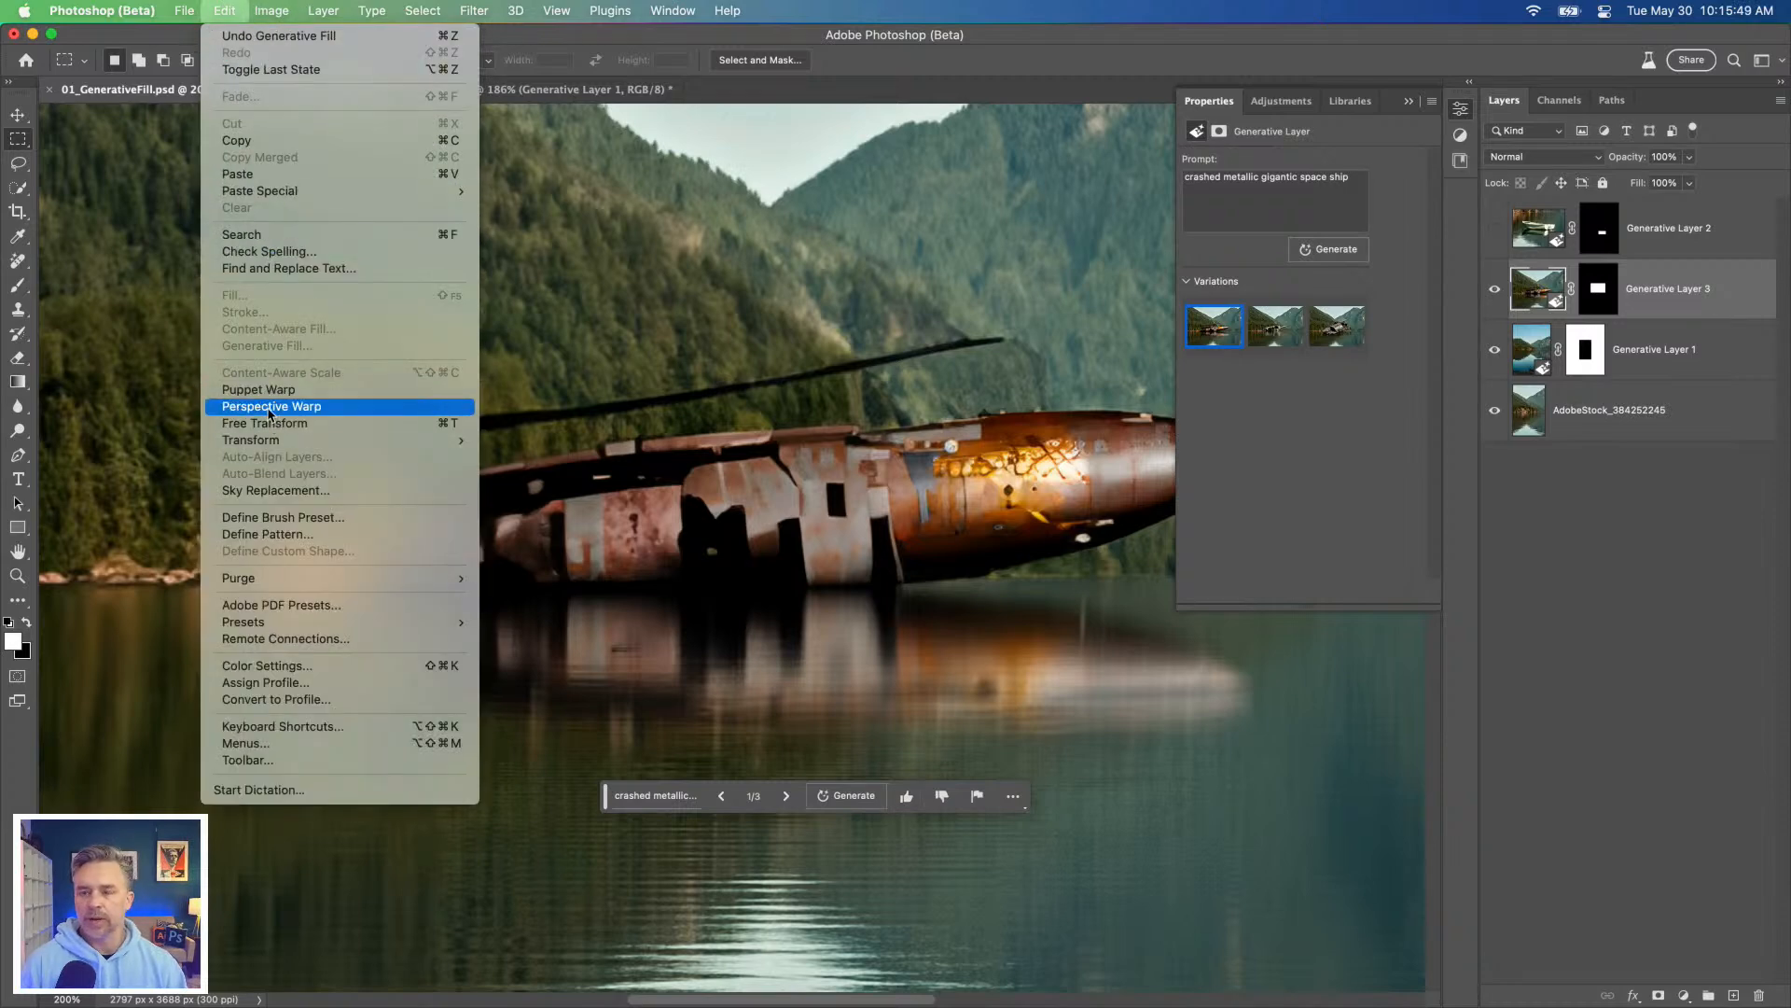
pyautogui.click(947, 5)
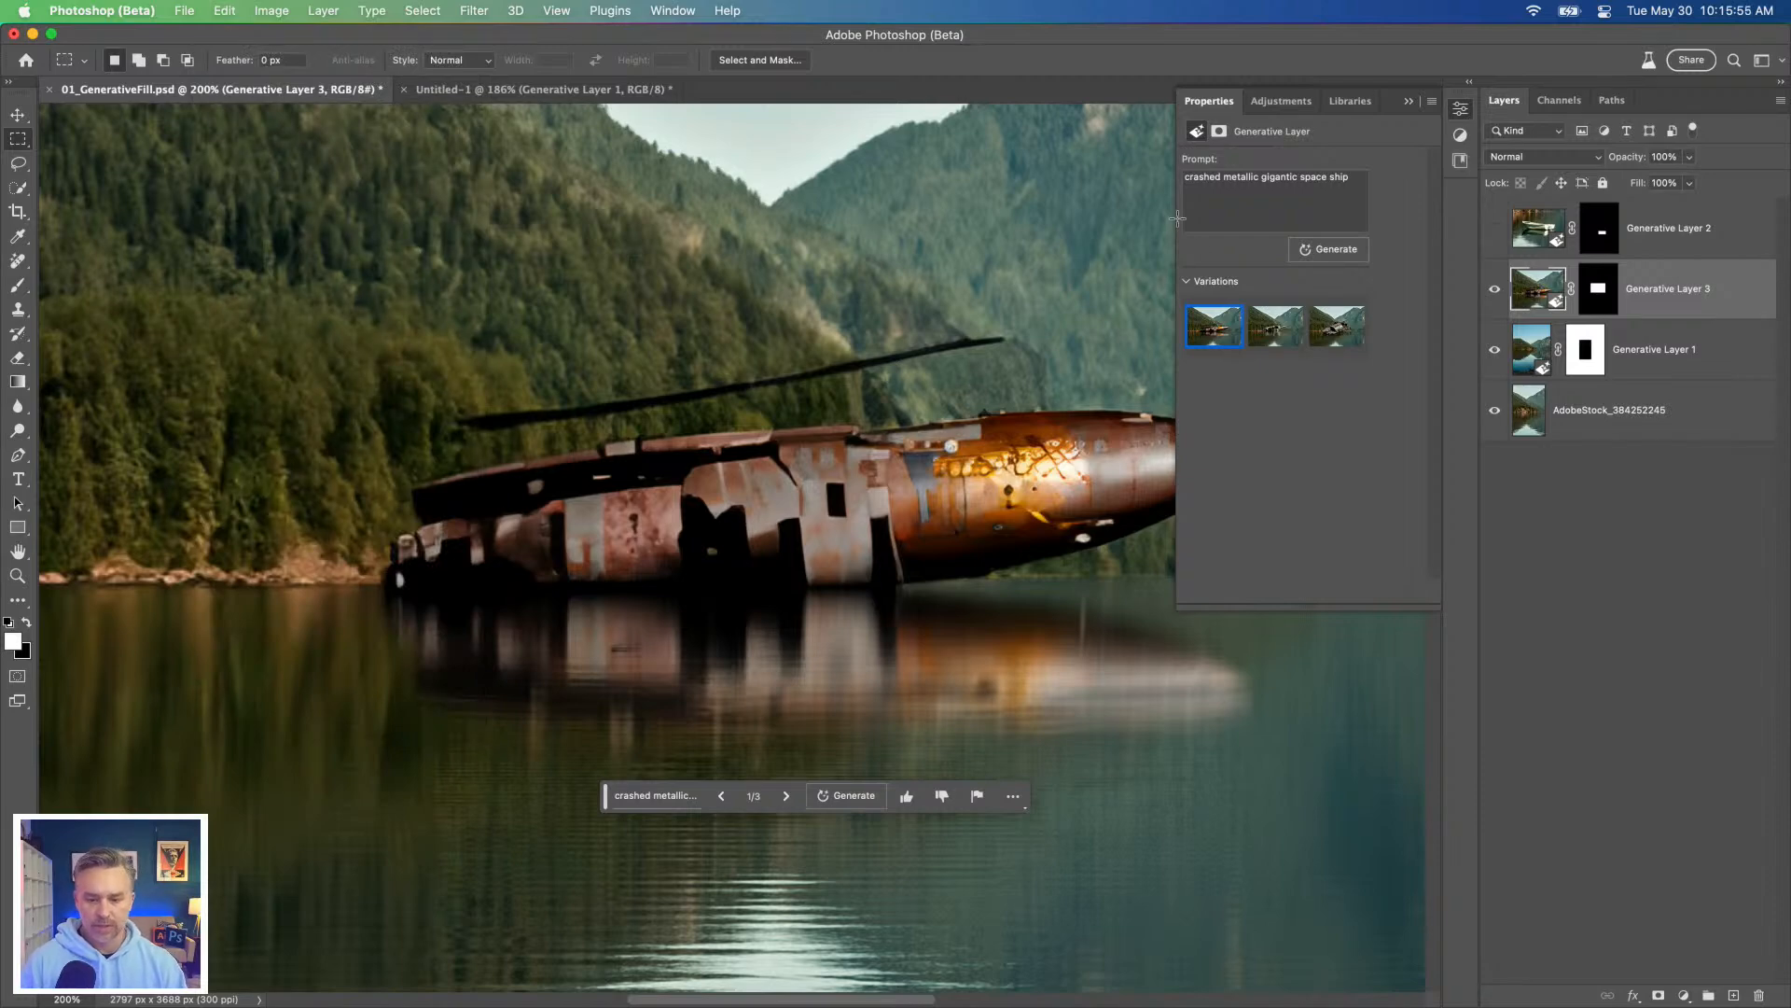
# Step: Compare the space ship variations by switching to the second and the third one
pyautogui.moveTo(870, 385); pyautogui.dragTo(712, 430)
pyautogui.click(1275, 336)
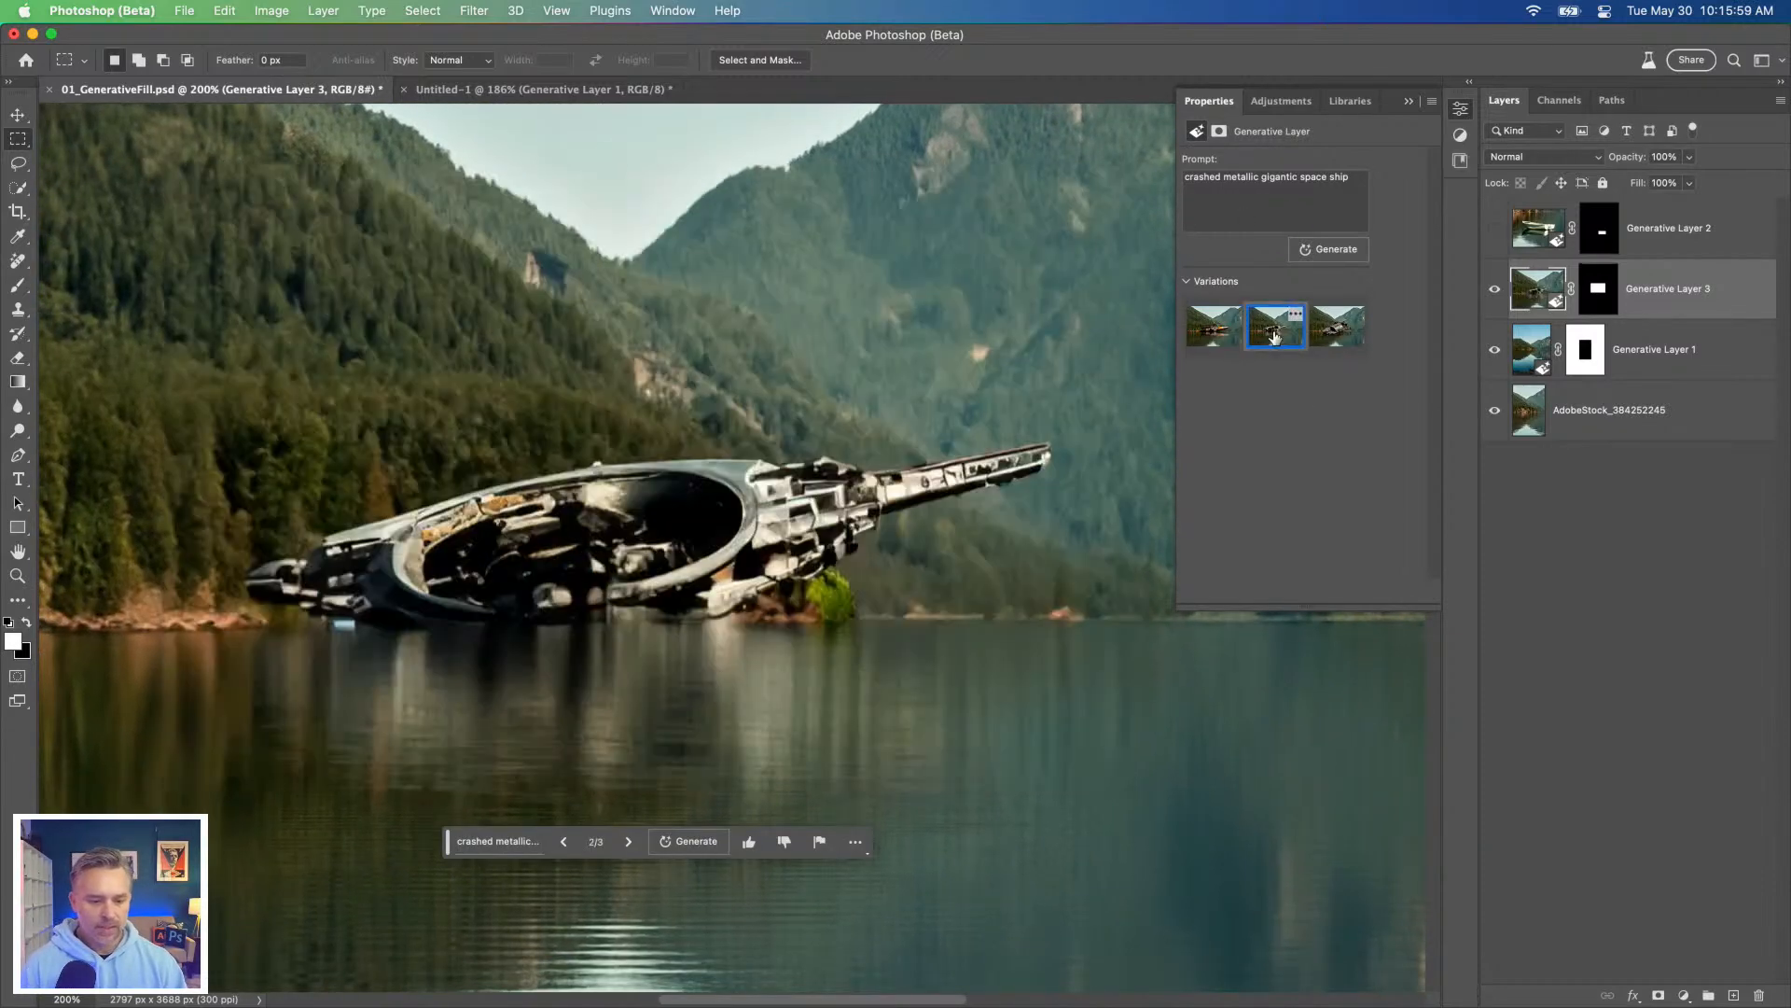
pyautogui.click(1358, 342)
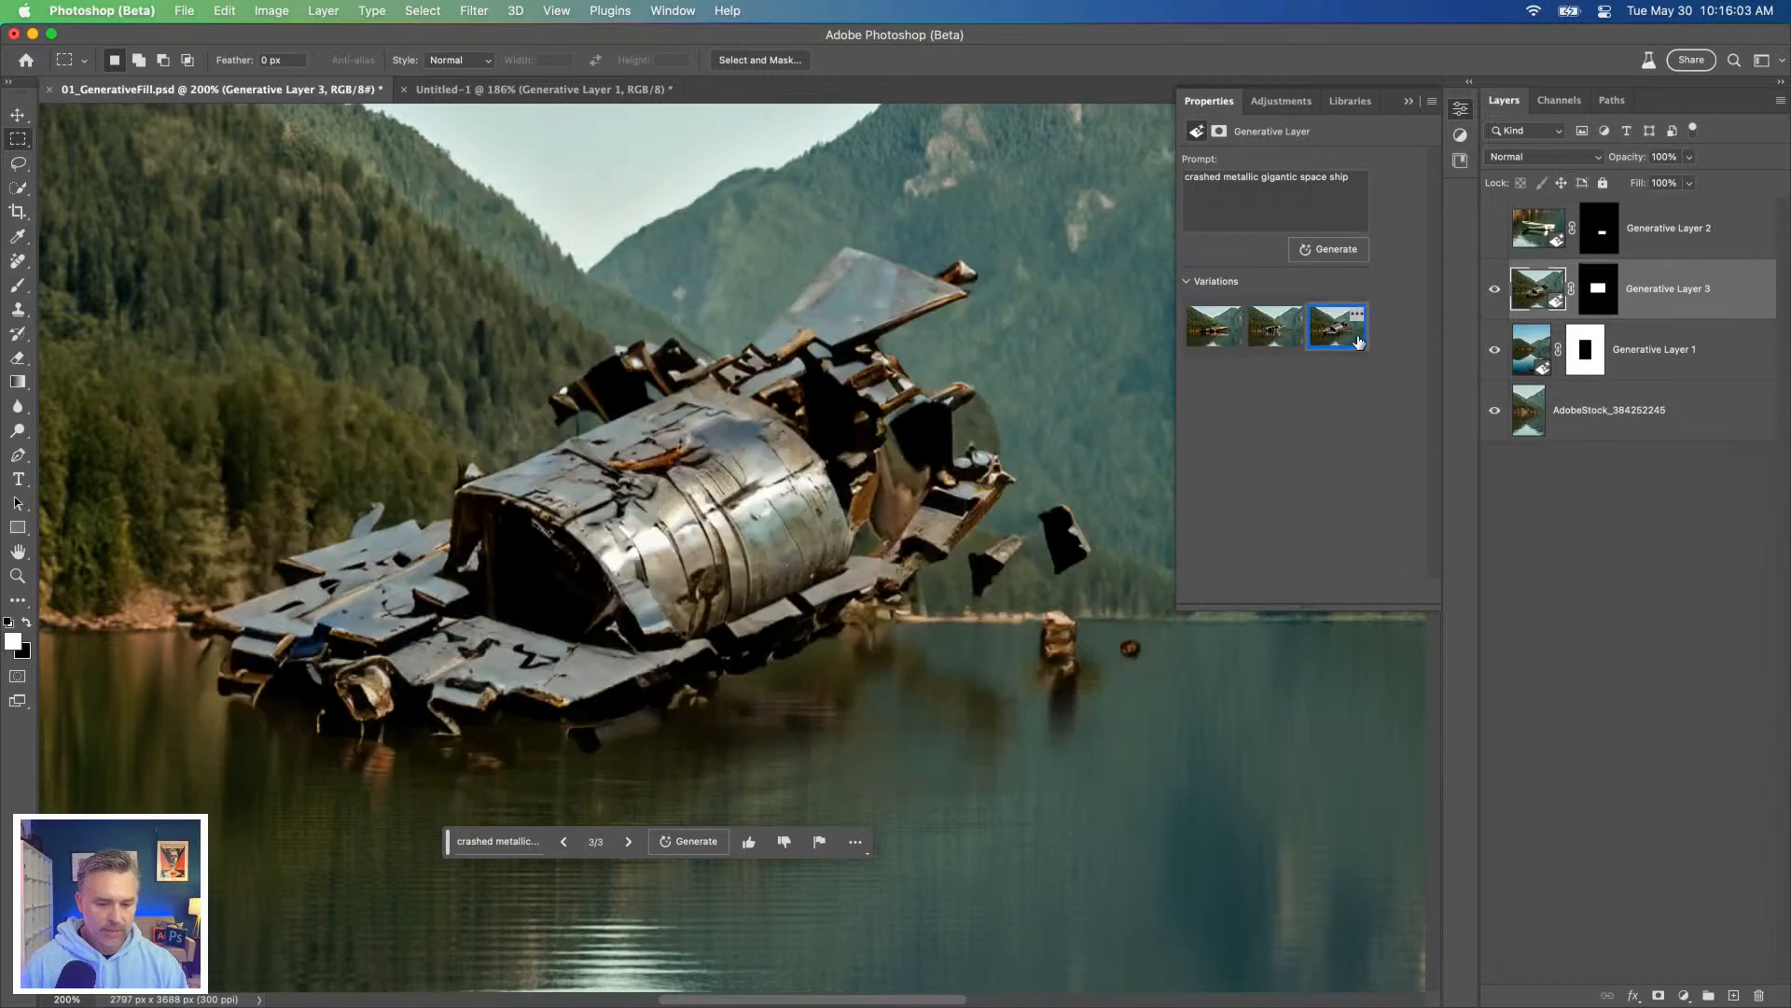
# Step: Select the two floating debris pieces beside the space ship and remove them with a Generative Fill without a prompt
pyautogui.press('super+minus')
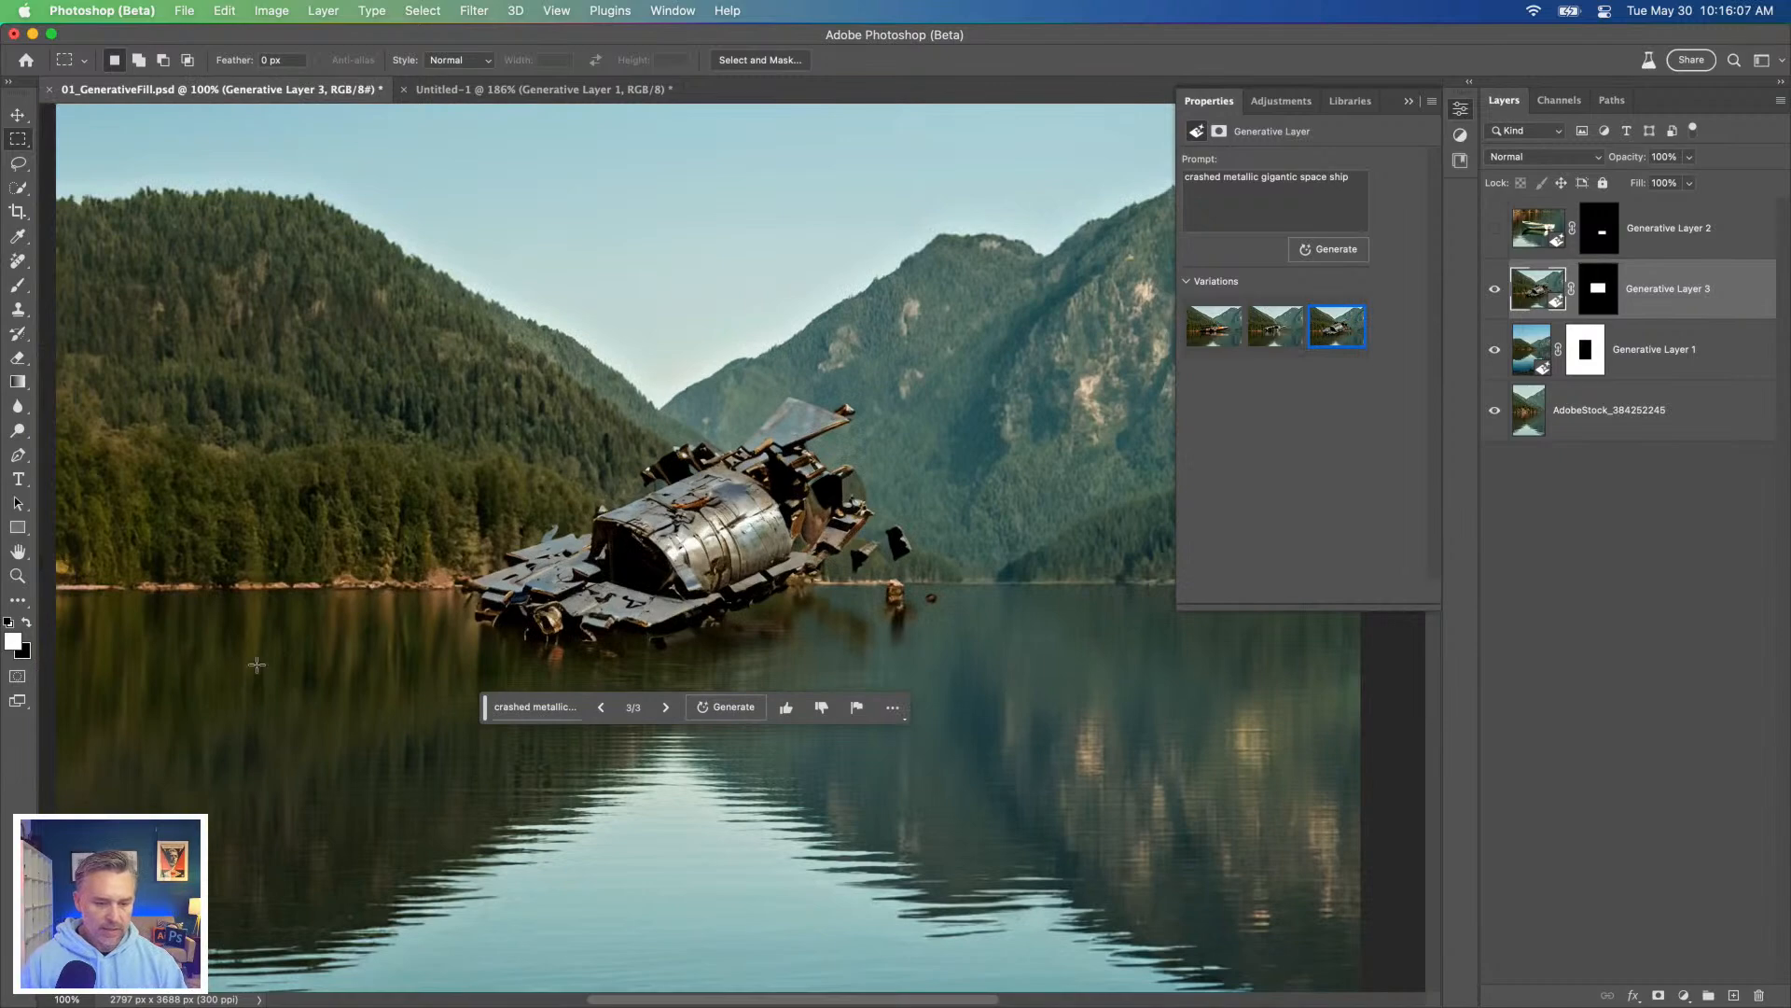
pyautogui.press('super+plus')
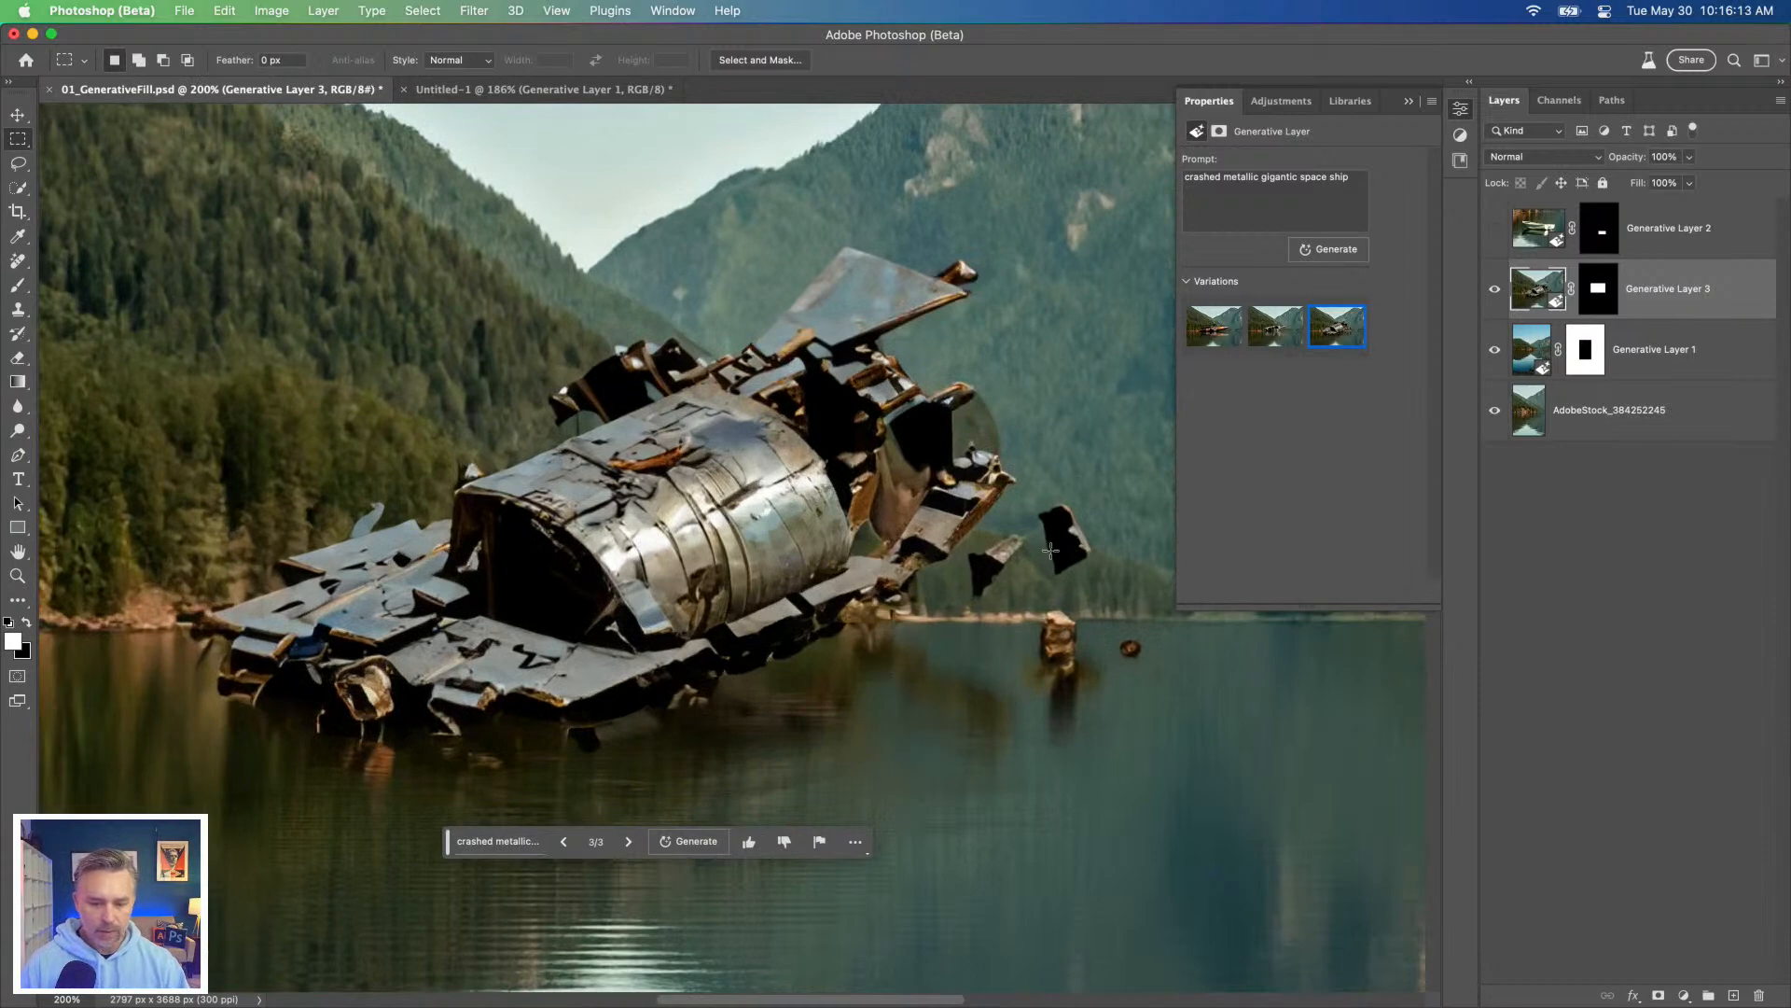
pyautogui.moveTo(1031, 490); pyautogui.dragTo(1102, 581)
pyautogui.press('l')
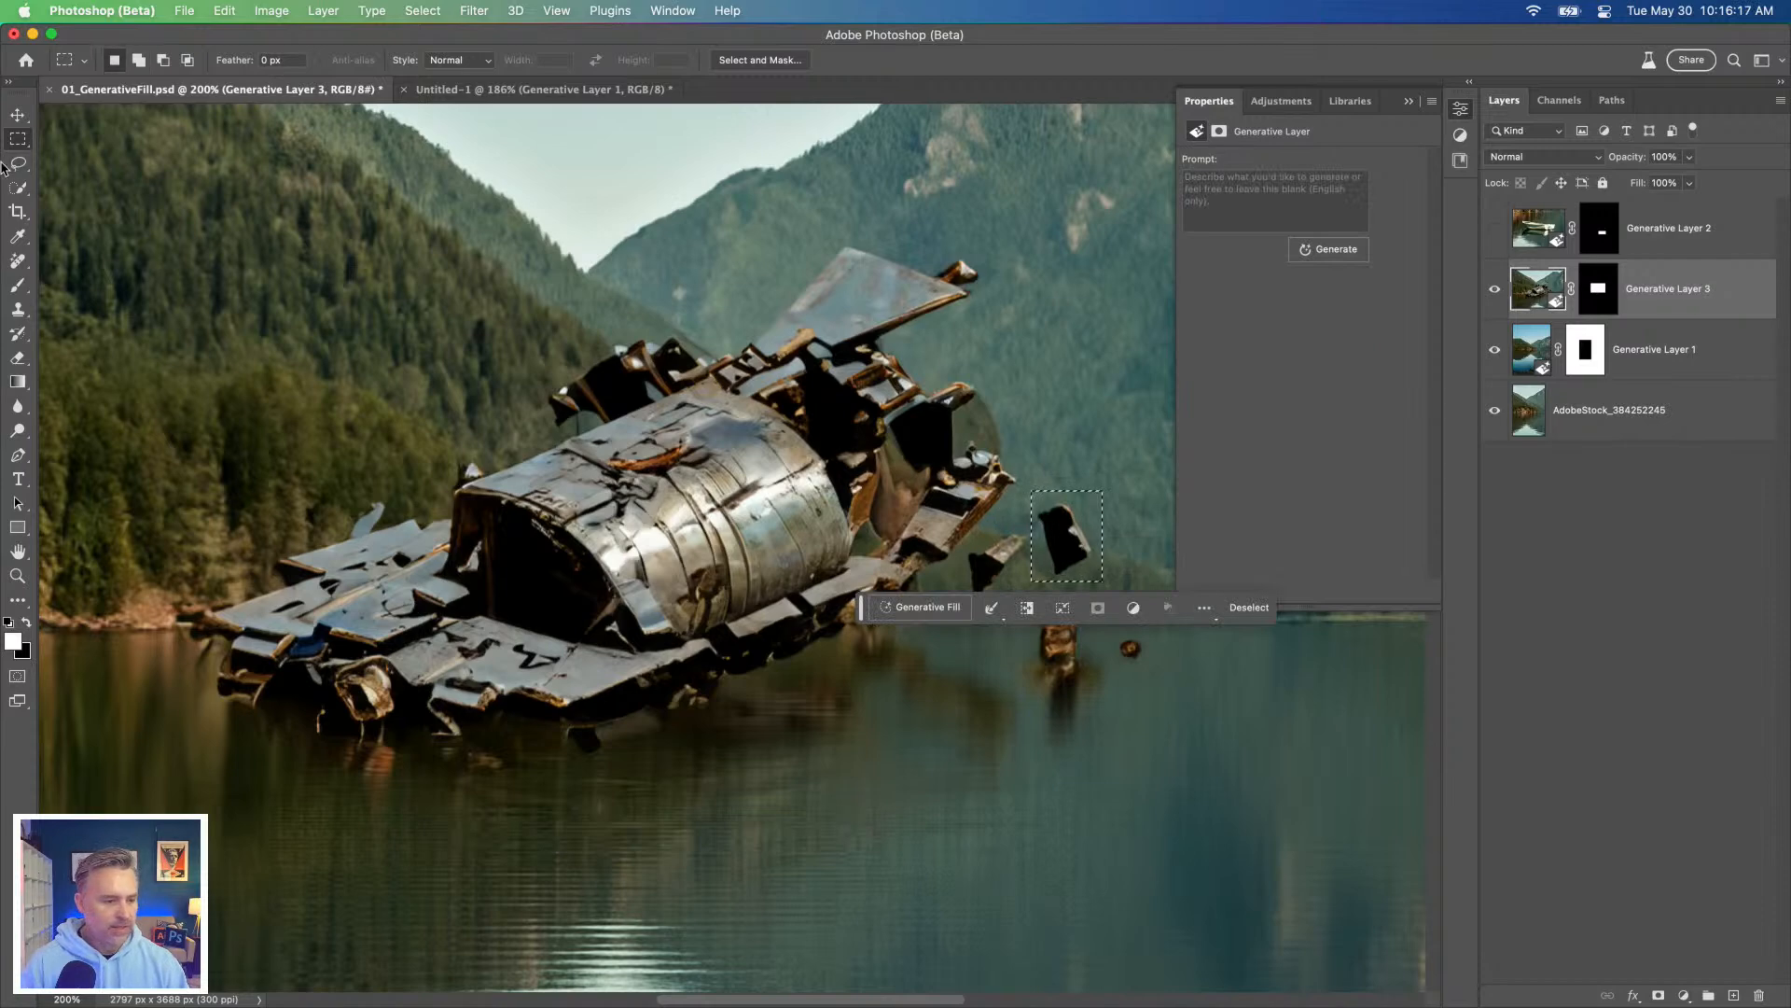
pyautogui.moveTo(957, 550)
pyautogui.mouseDown()
pyautogui.moveTo(1035, 534)
pyautogui.moveTo(1008, 596)
pyautogui.moveTo(971, 604)
pyautogui.mouseUp()
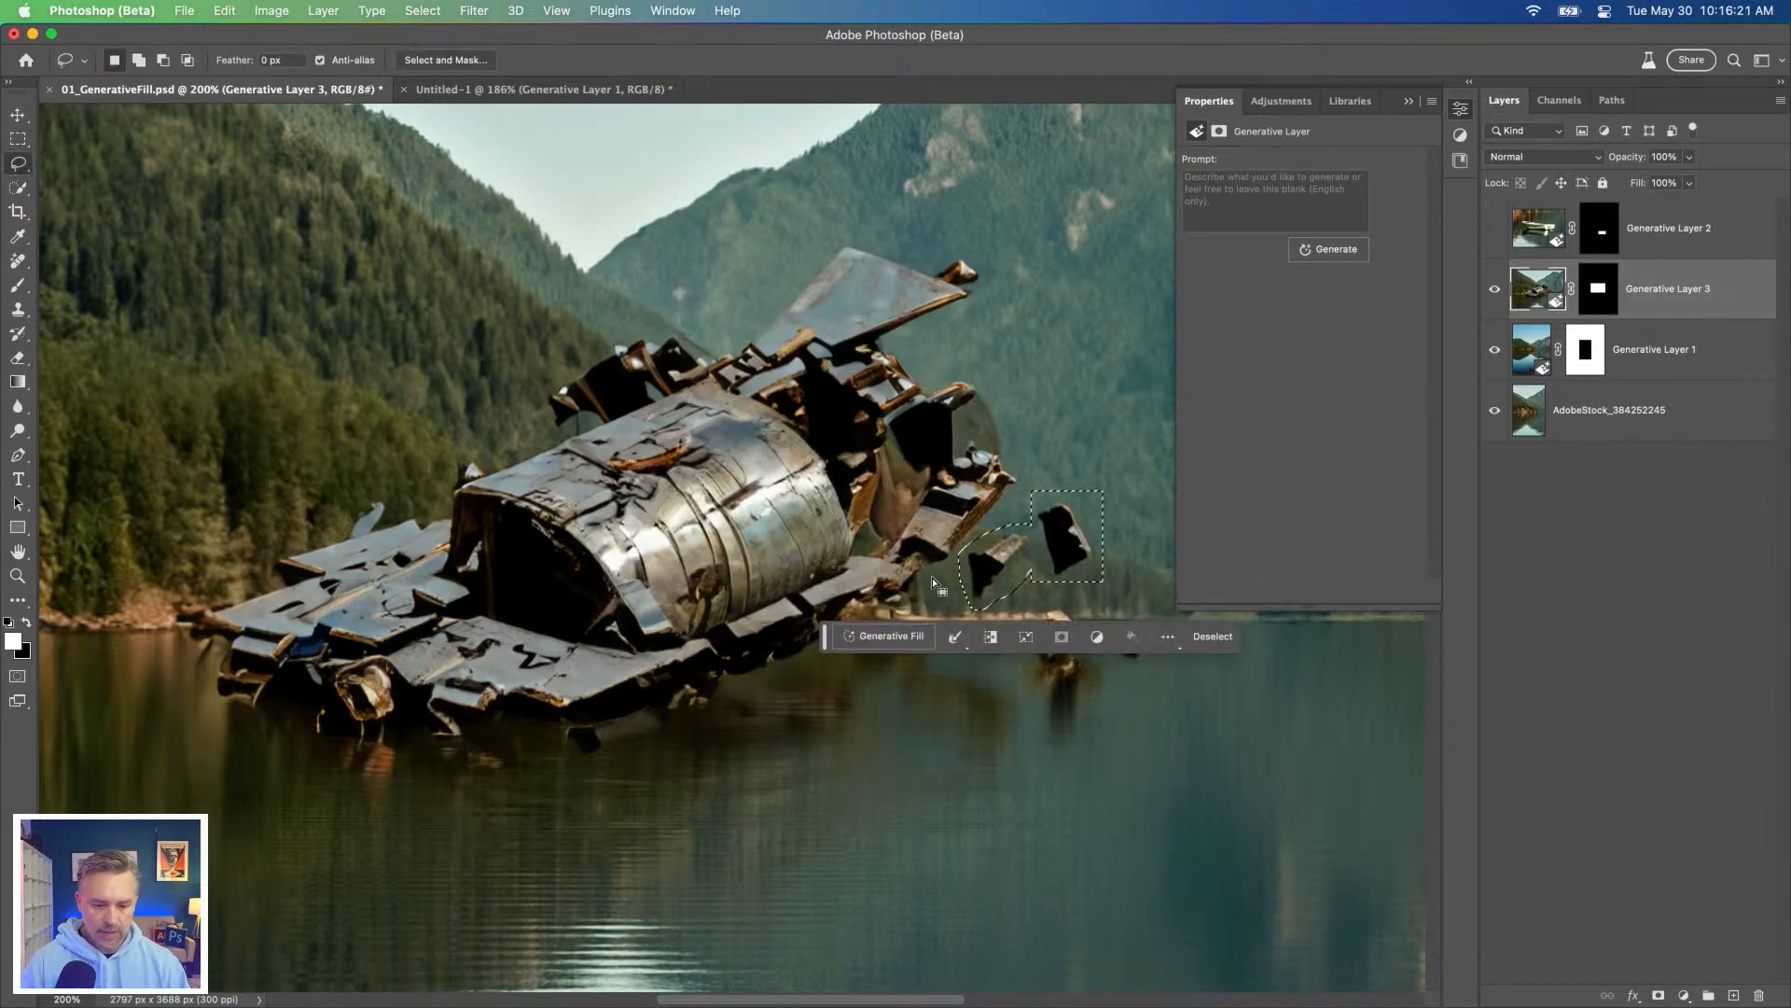
pyautogui.click(1136, 637)
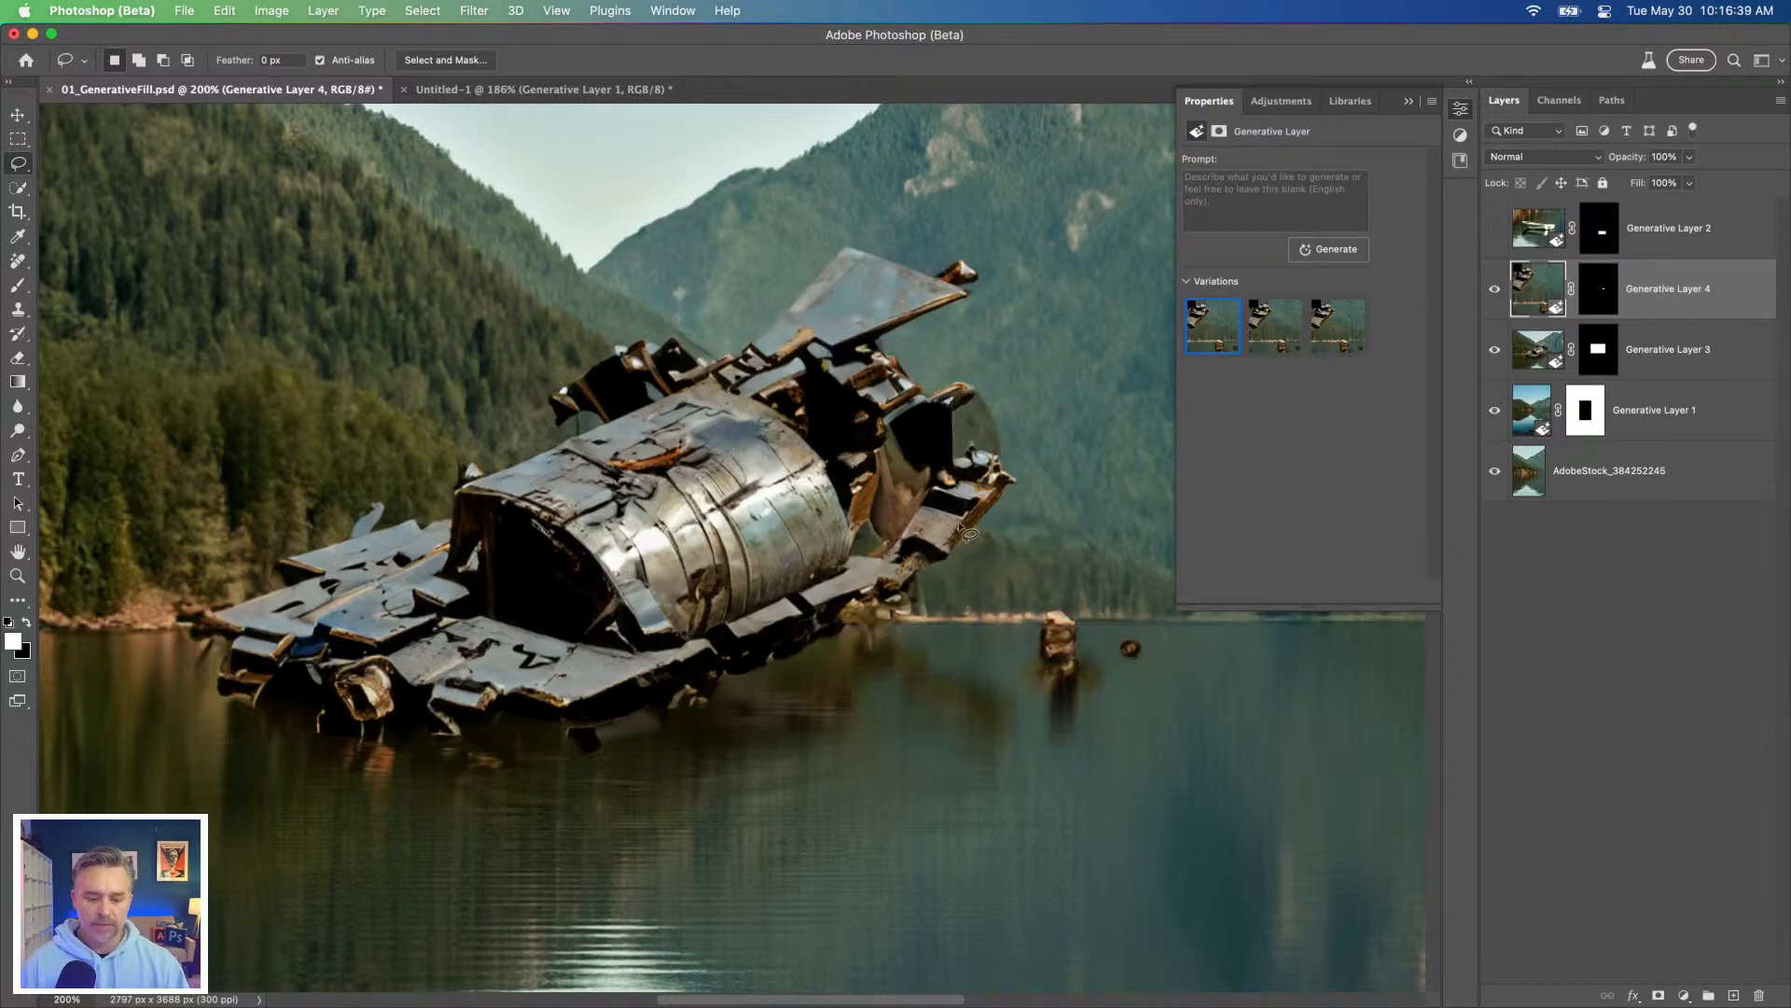
# Step: Compare the debris-removal variations, check the space ship and original photo layers, and review the whole composition
pyautogui.click(1338, 326)
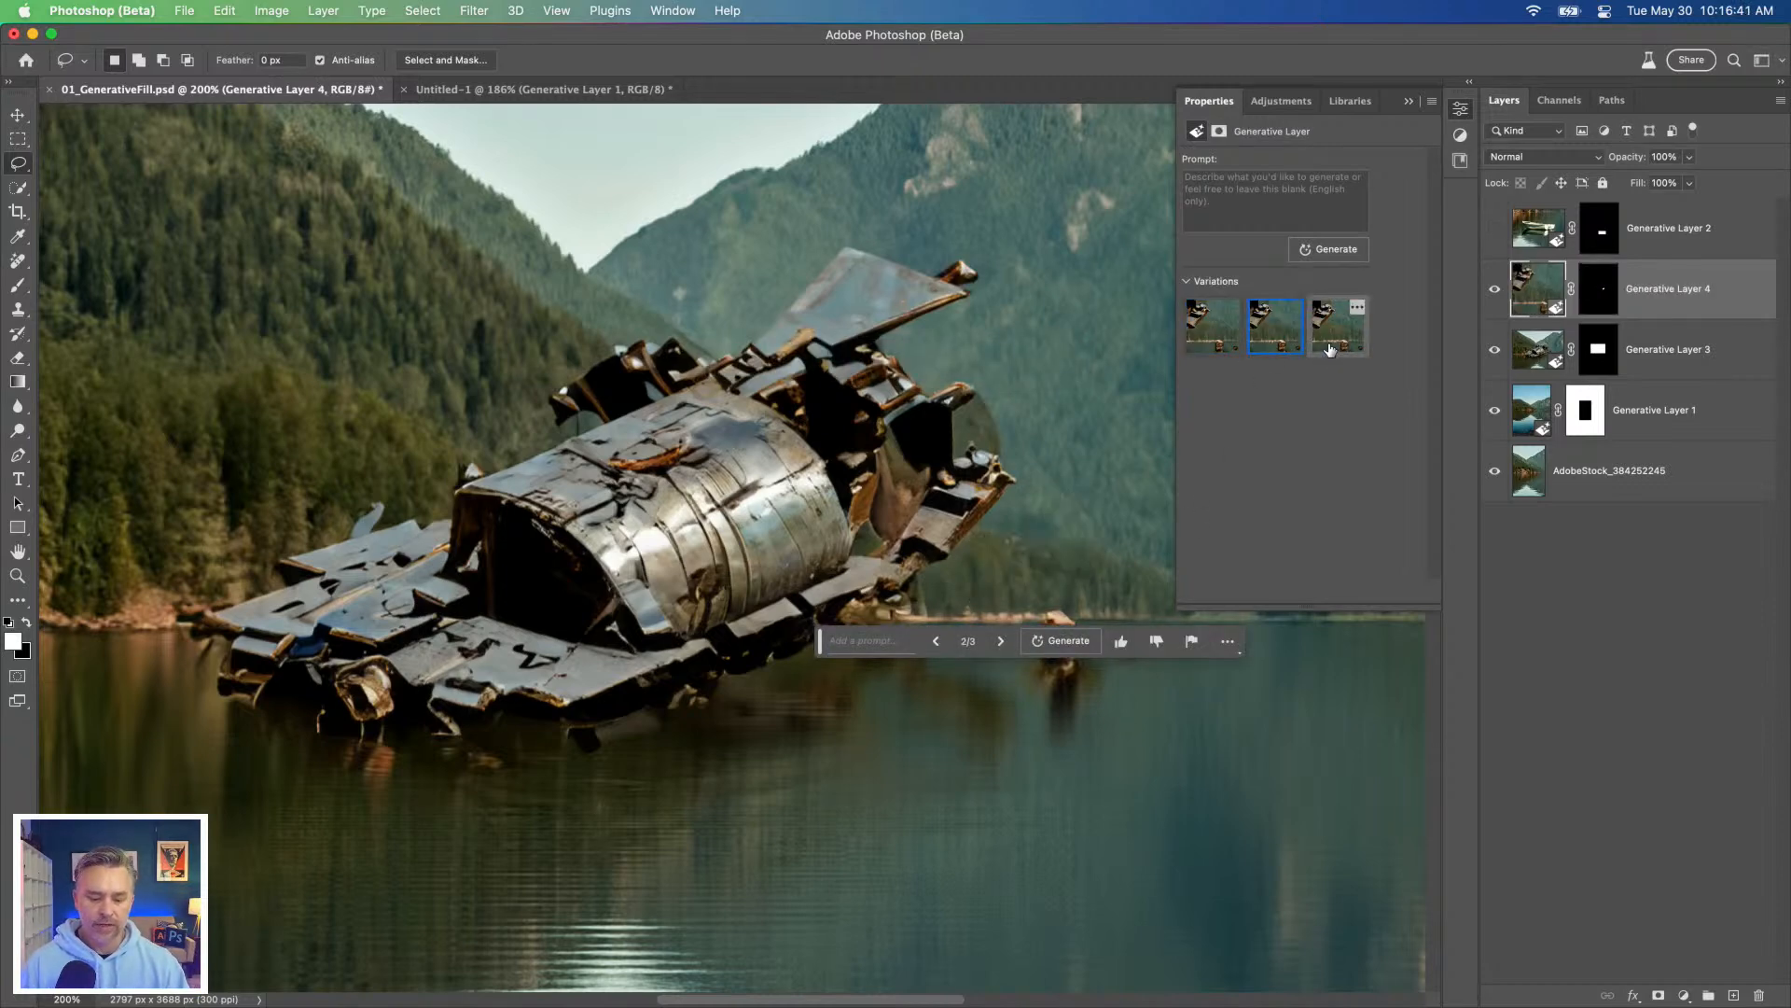
pyautogui.click(1670, 347)
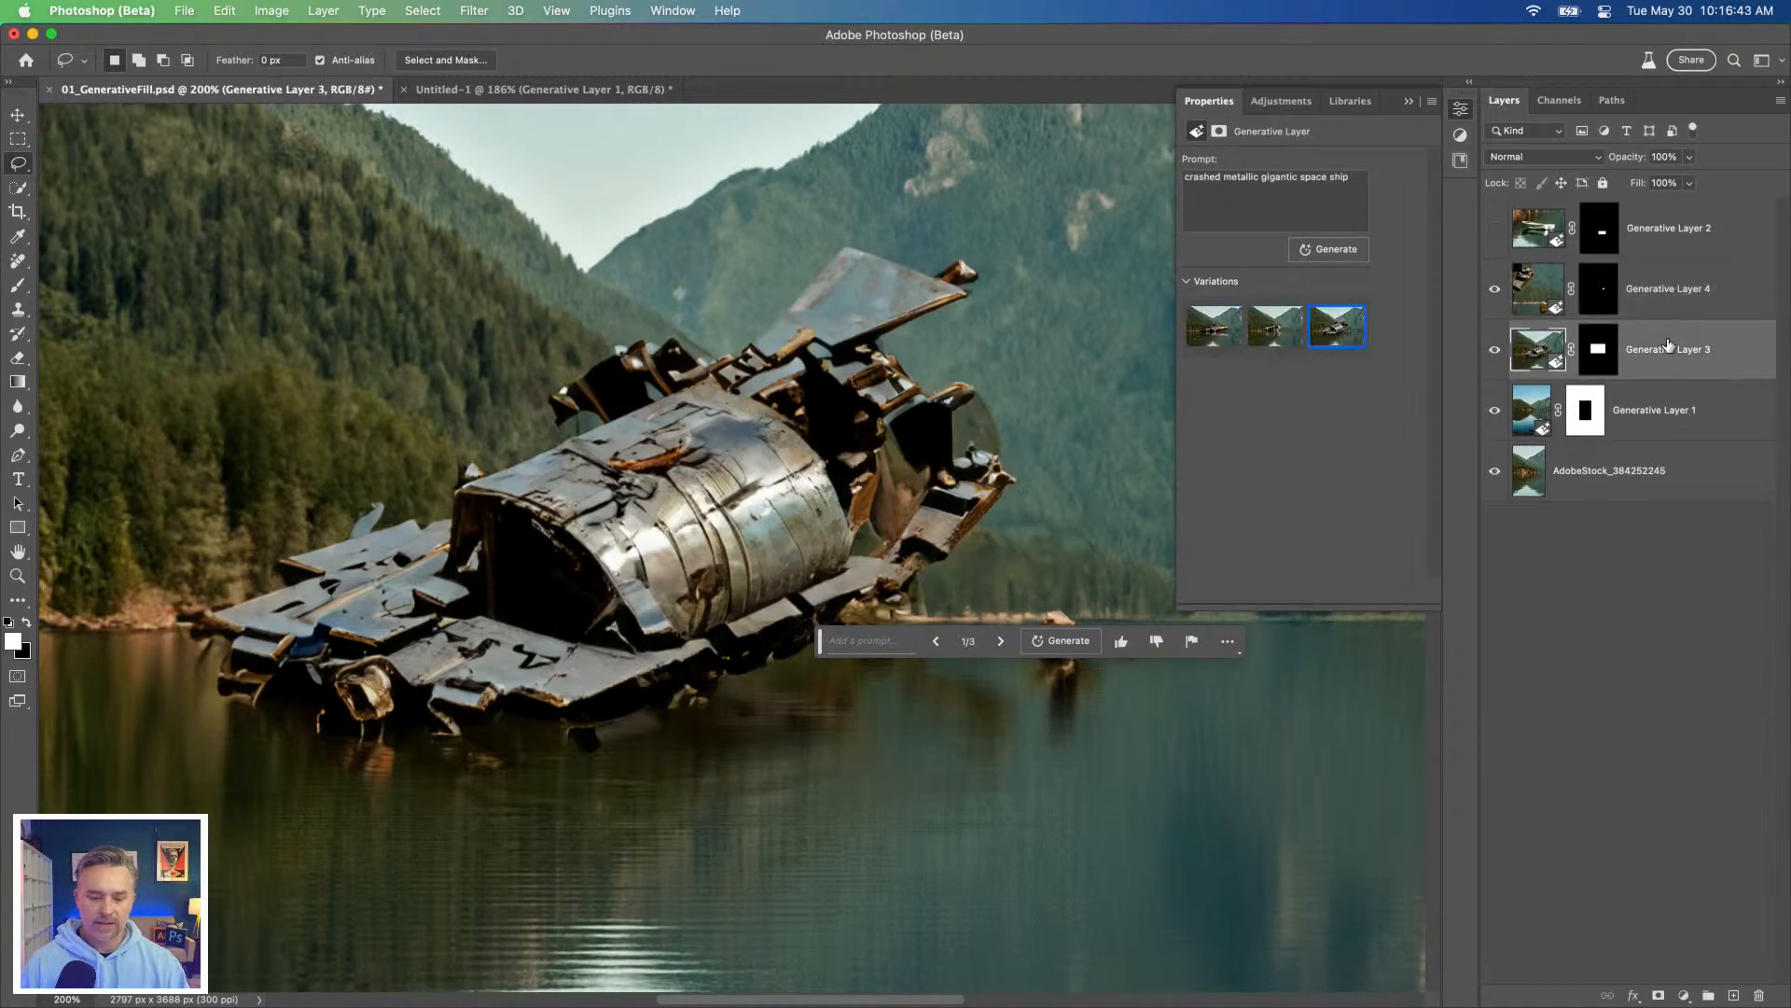
pyautogui.click(1670, 486)
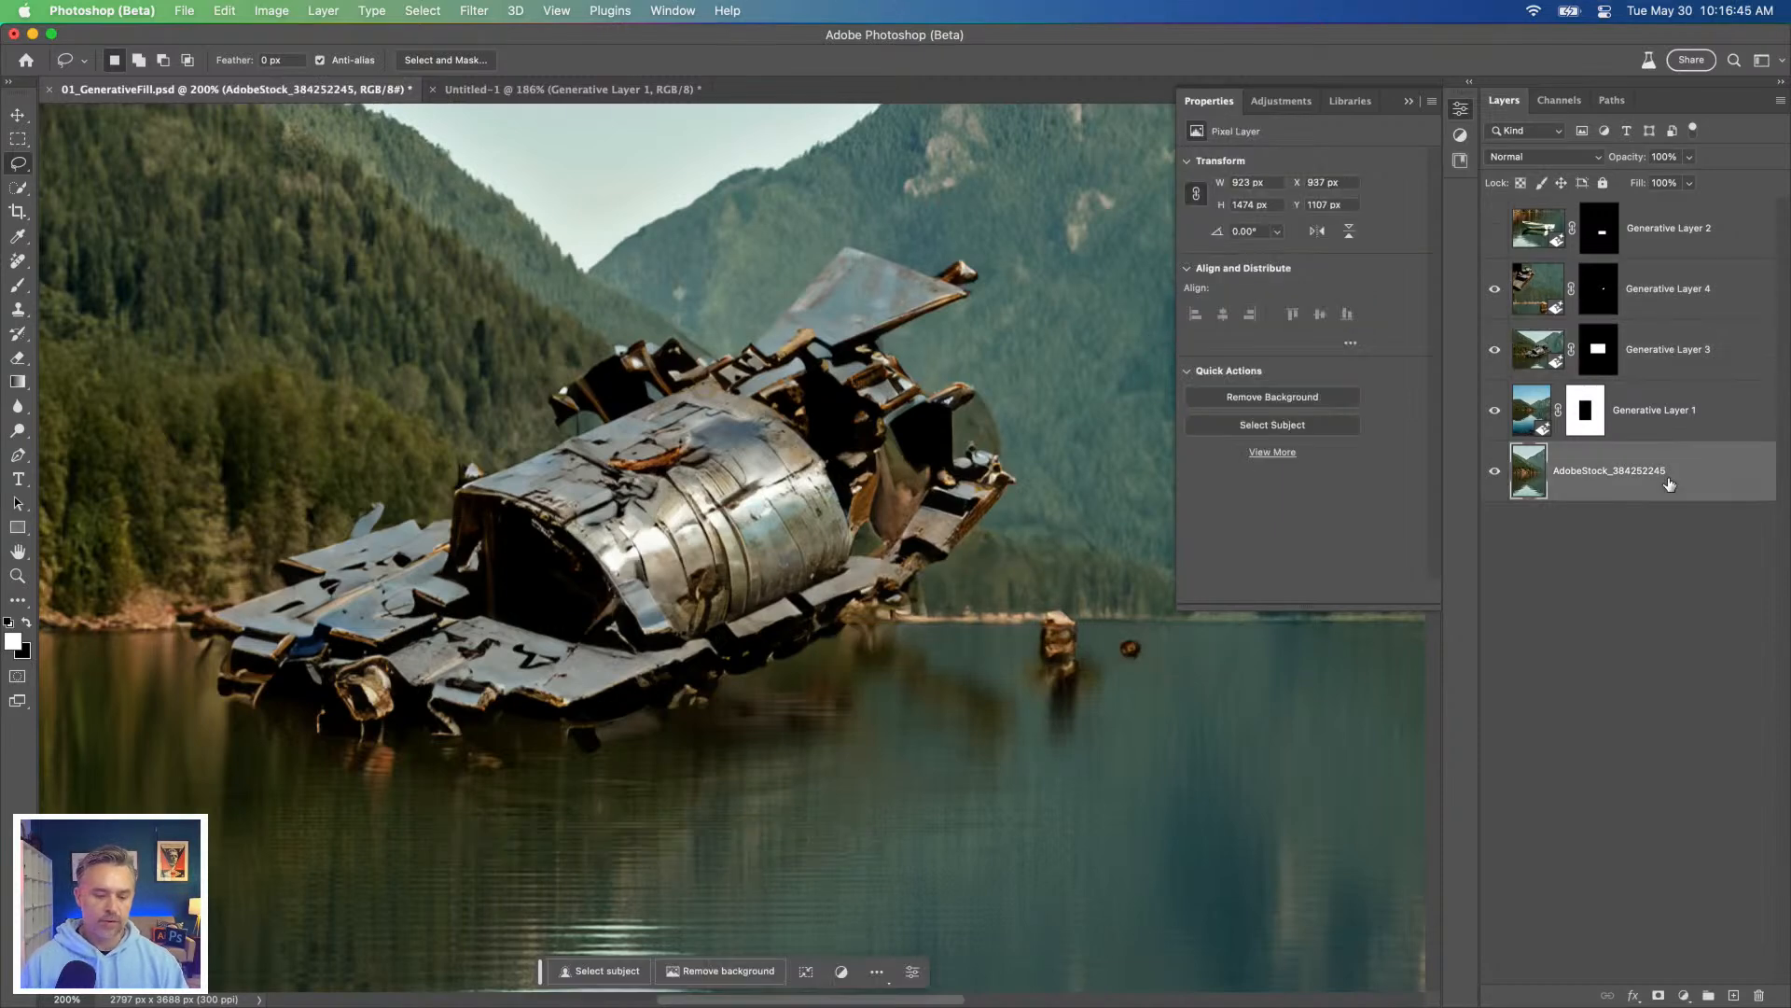
pyautogui.press('super+minus')
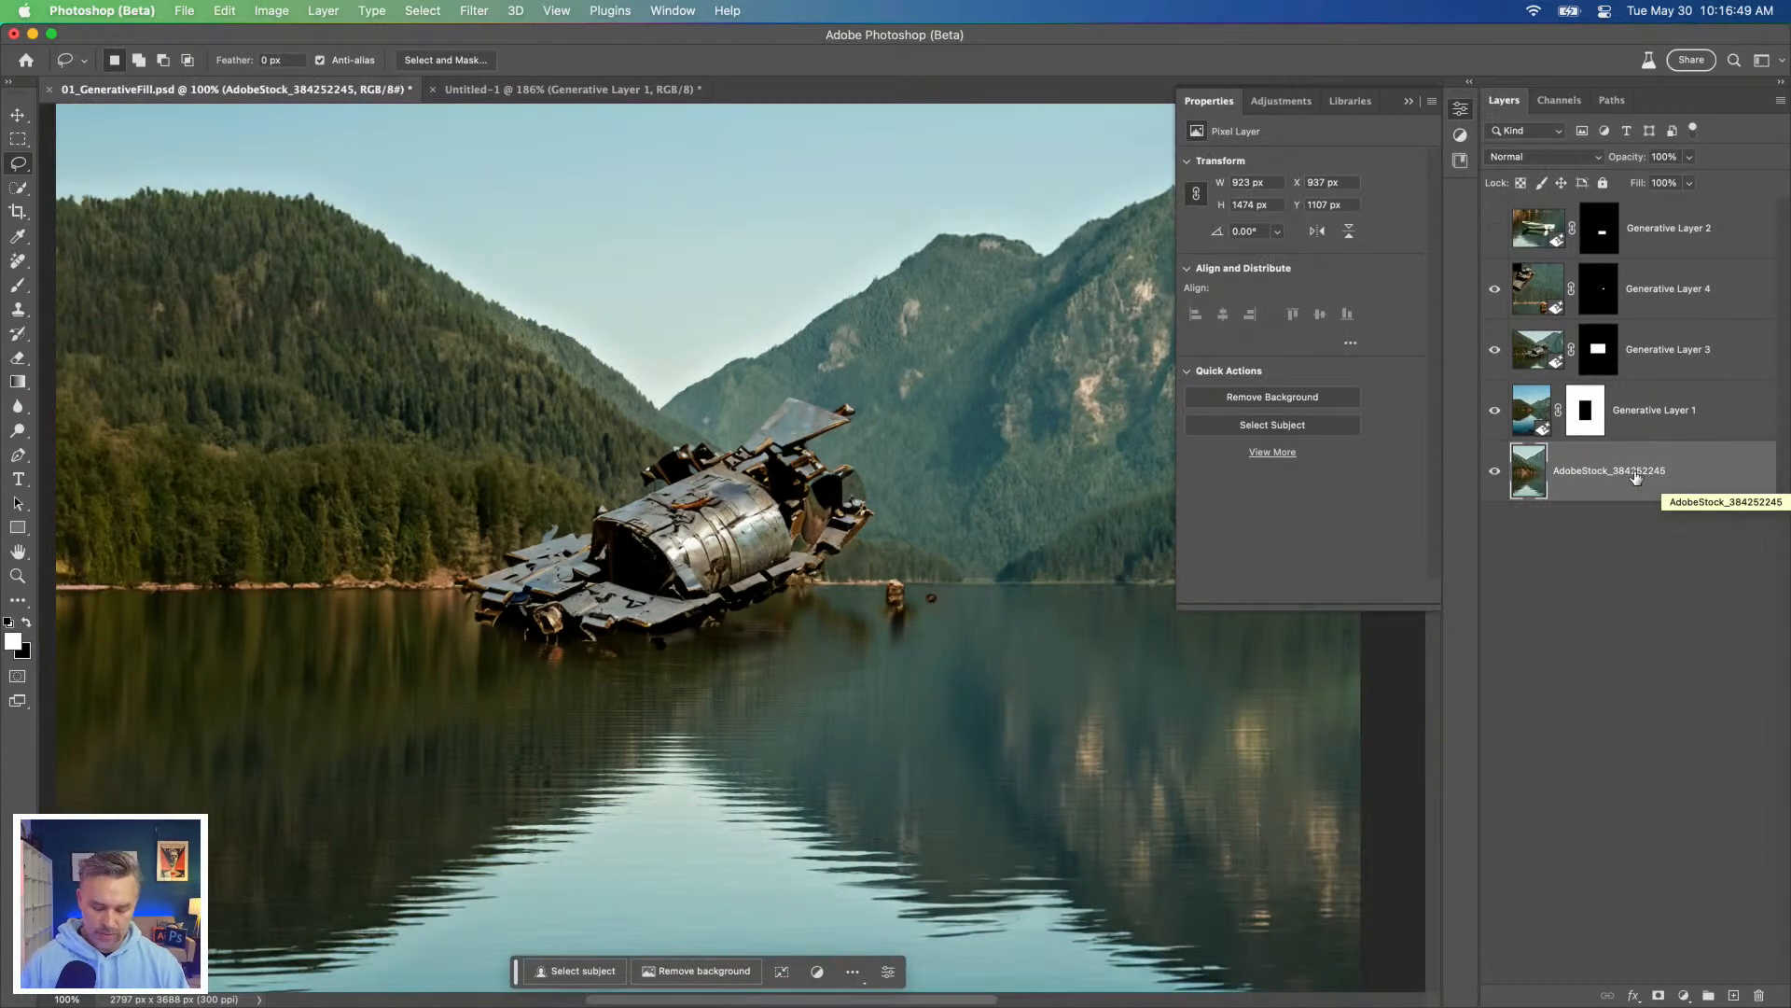
pyautogui.press('super+minus')
pyautogui.press('super+minus')
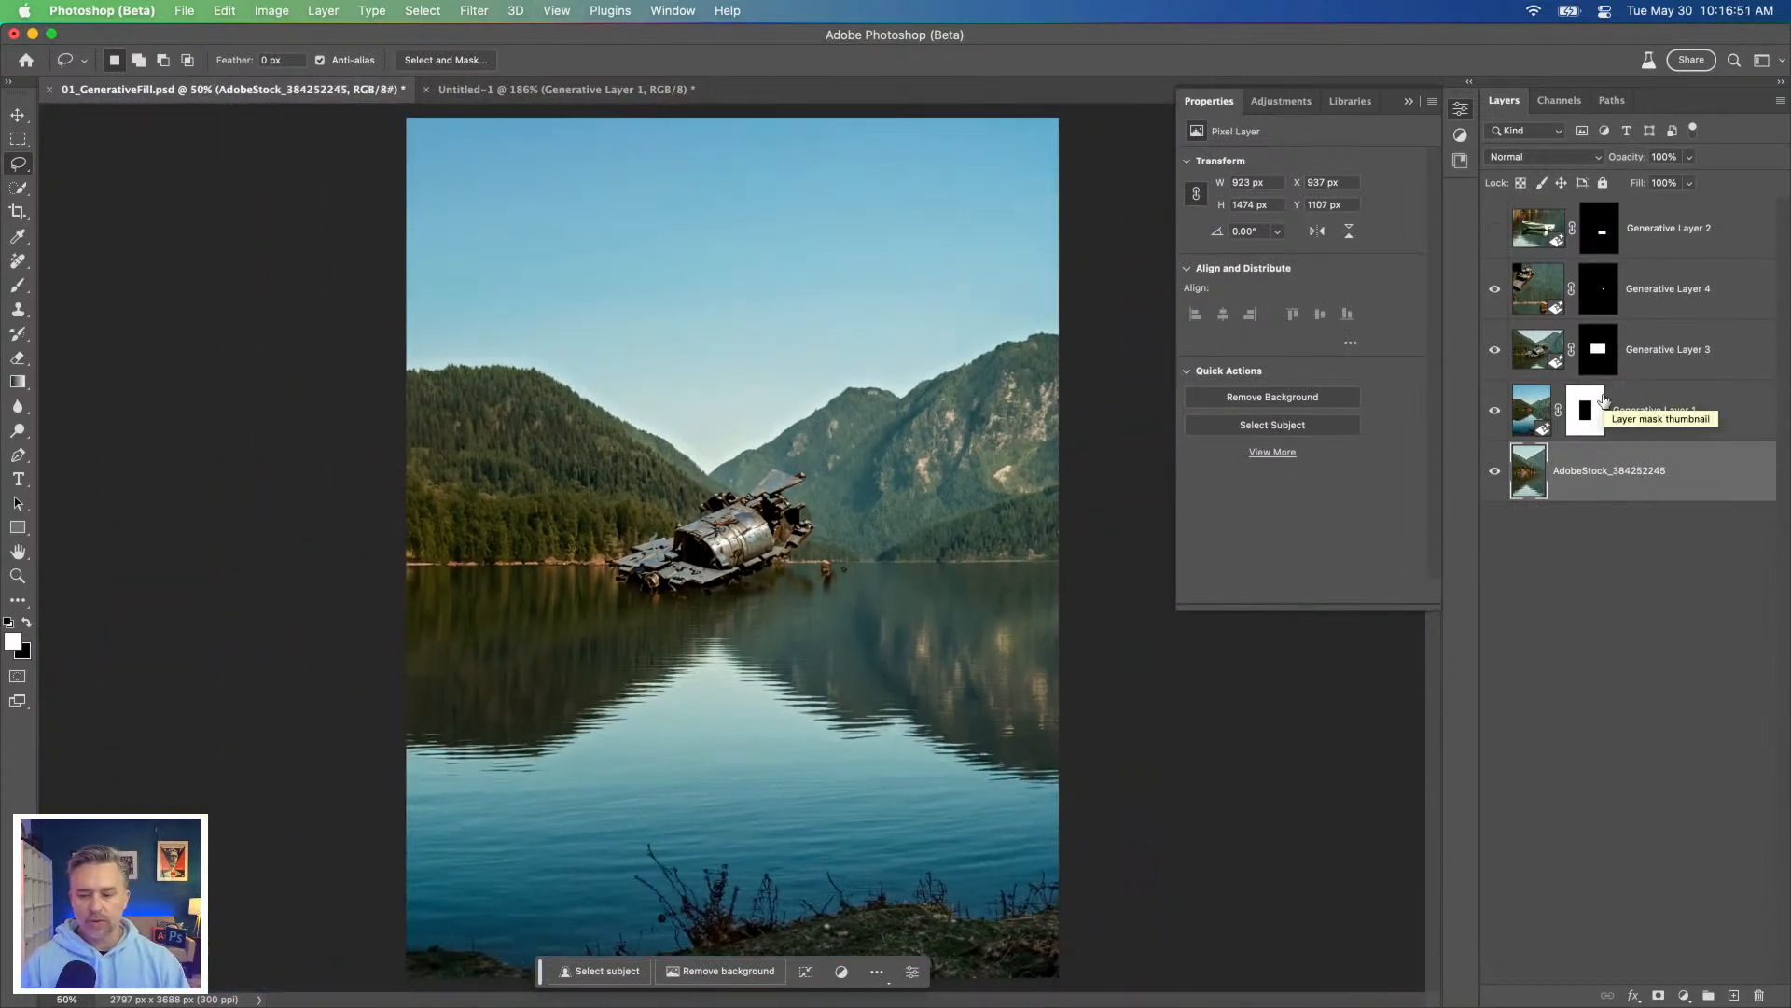
# Step: Generate "cumulus clouds" across the full-width upper sky, directly above Generative Layer 3, and choose the third variation
pyautogui.click(1662, 350)
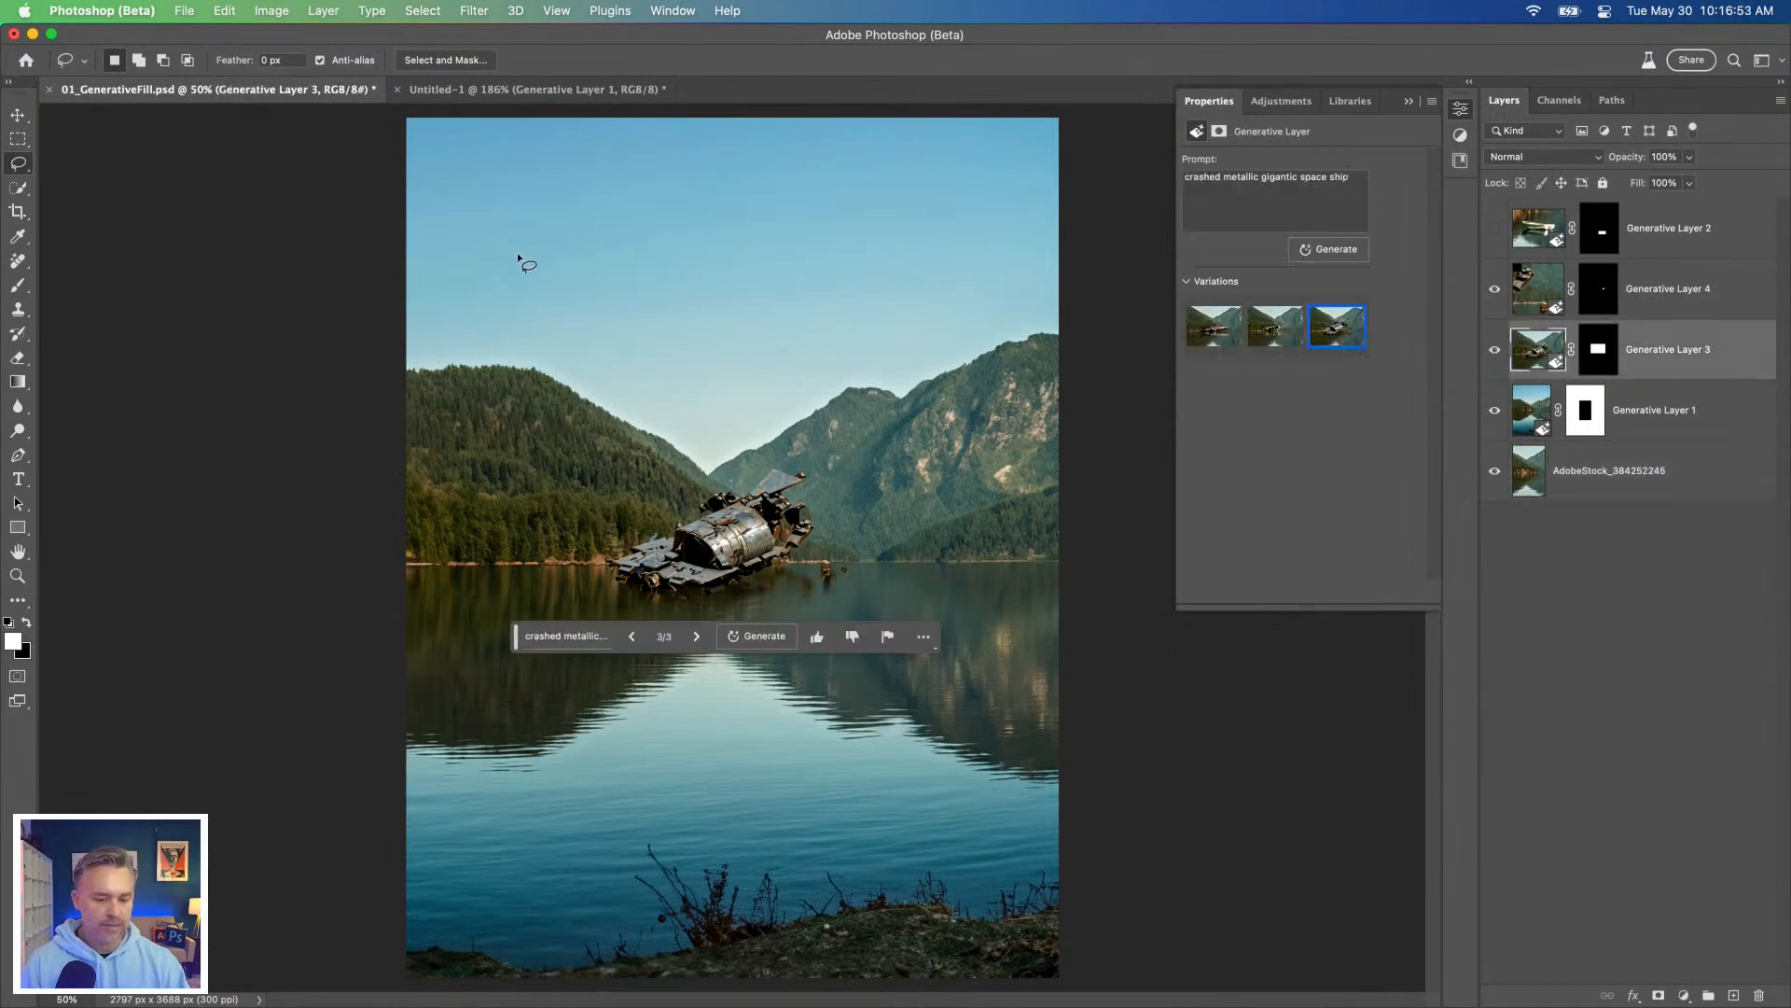
pyautogui.click(17, 139)
pyautogui.moveTo(383, 109); pyautogui.dragTo(1162, 323)
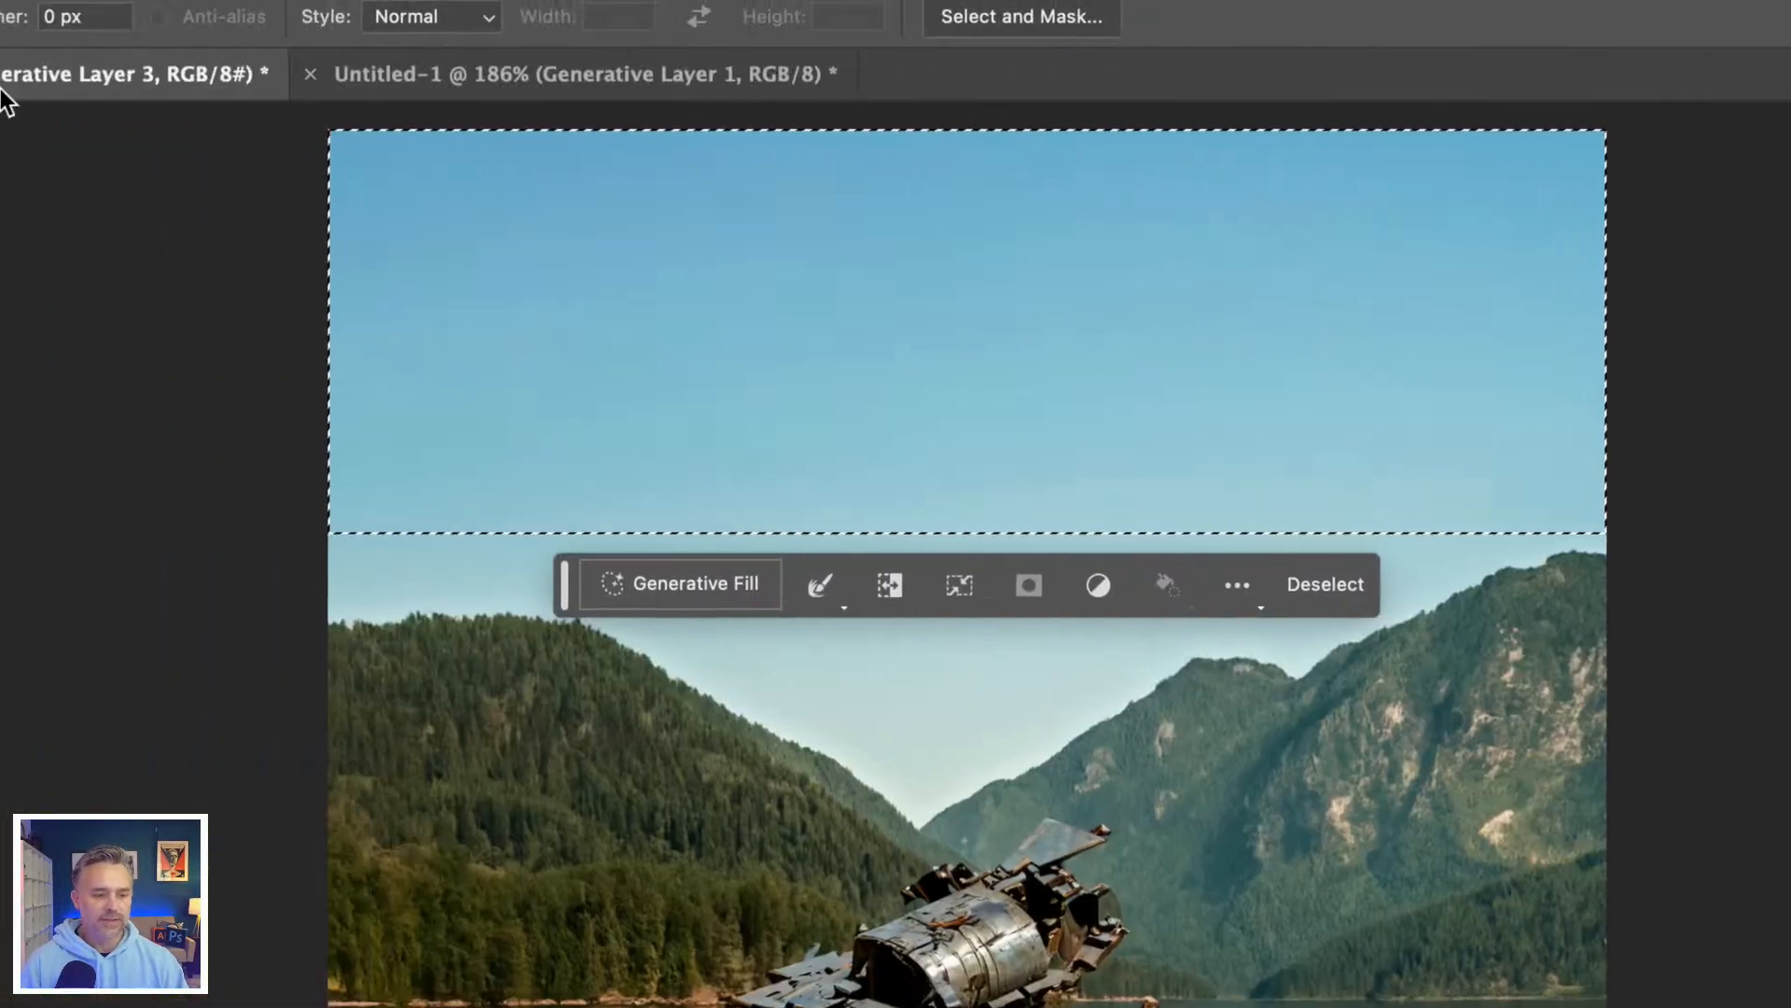
pyautogui.click(705, 602)
pyautogui.write('clouds')
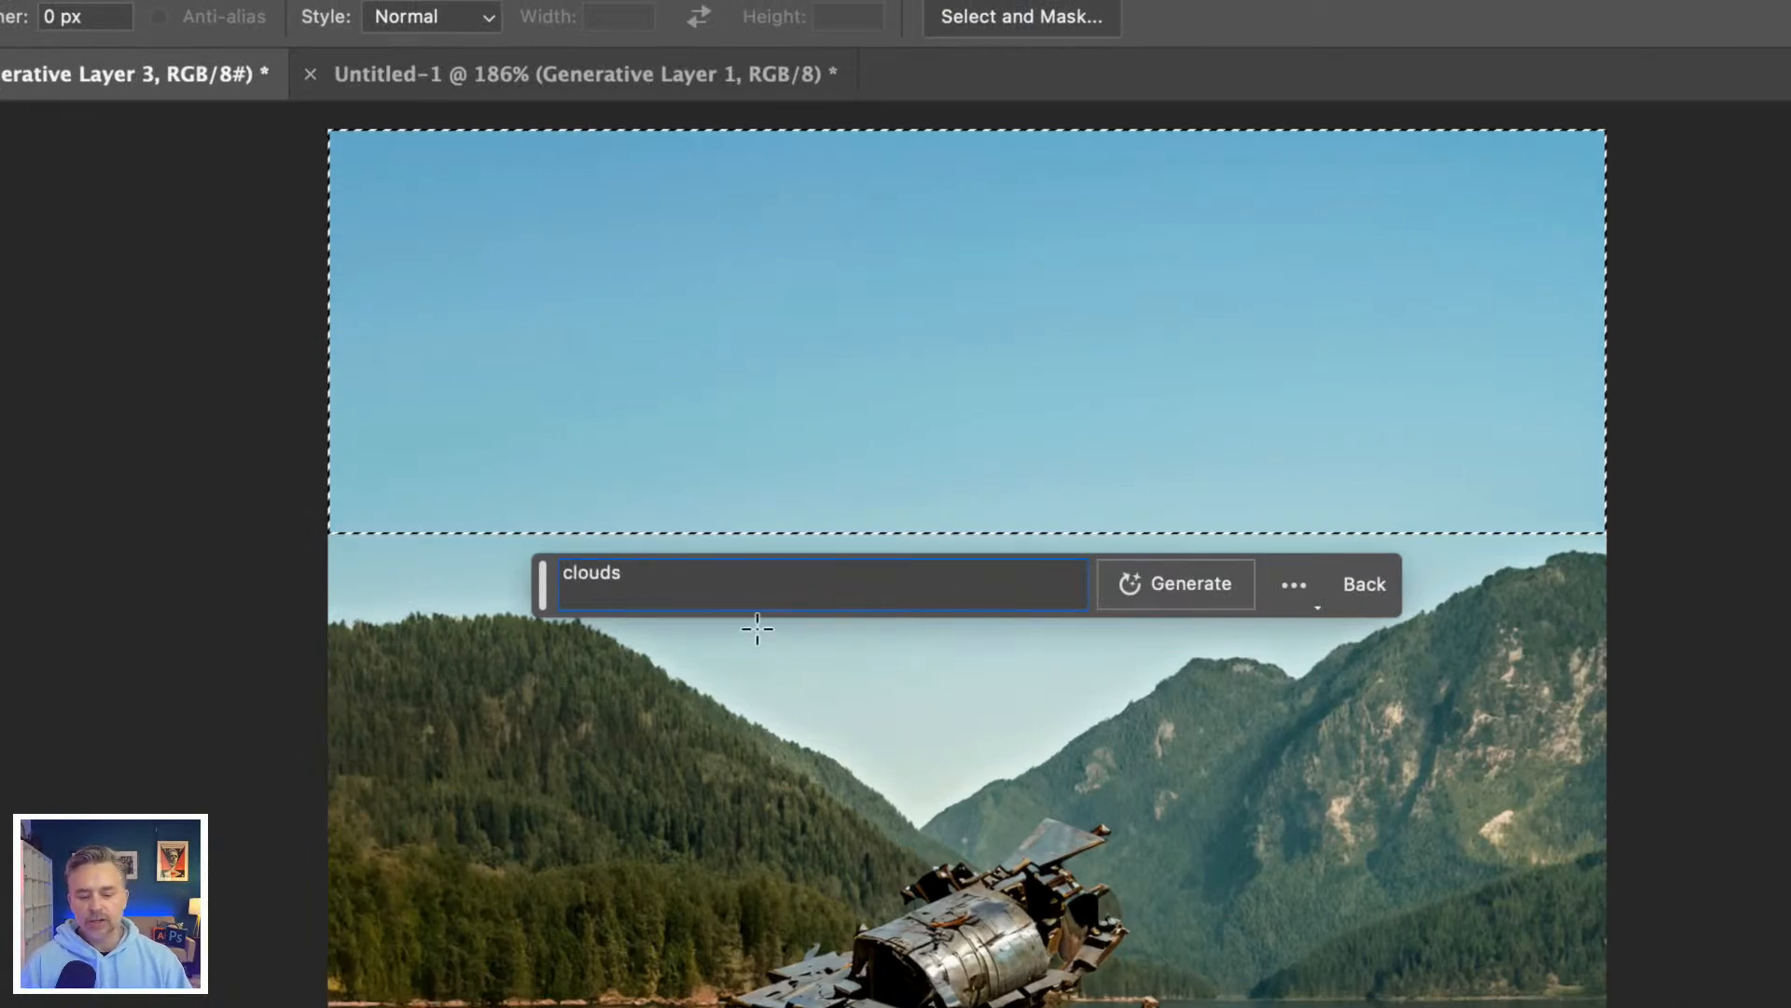
pyautogui.doubleClick(567, 573)
pyautogui.click(565, 572)
pyautogui.write('cumulus')
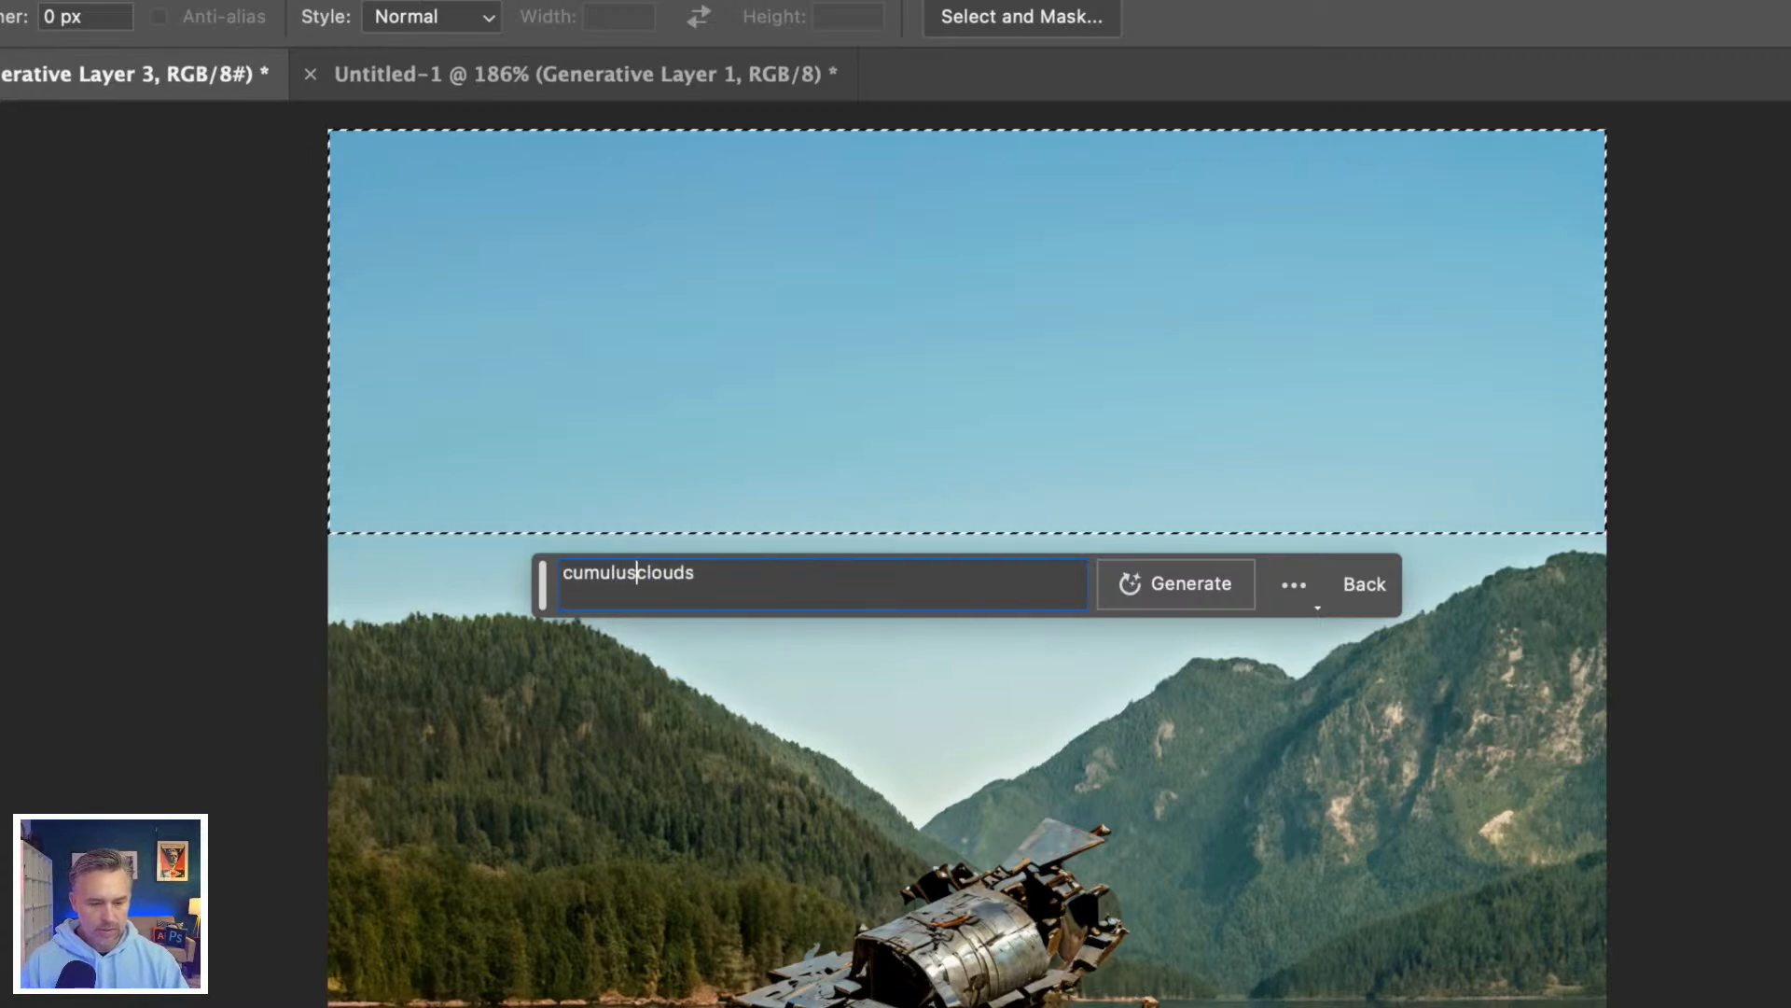
pyautogui.click(1117, 591)
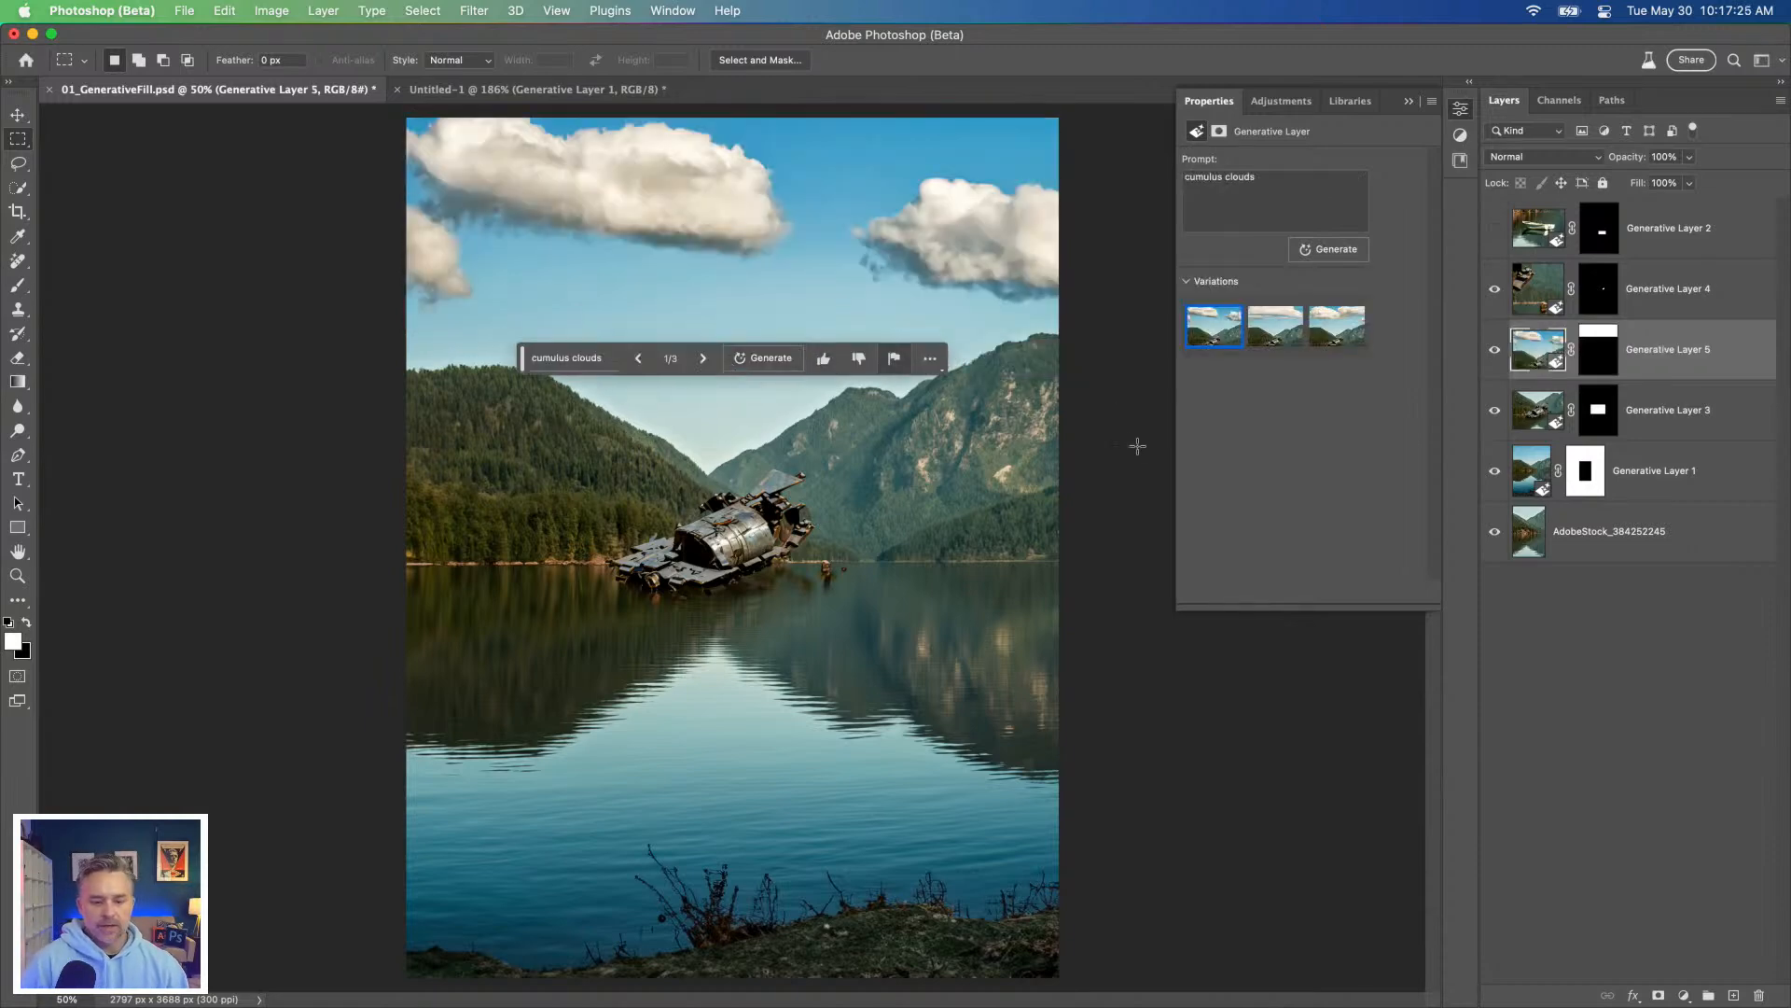
pyautogui.click(1269, 326)
pyautogui.click(1337, 333)
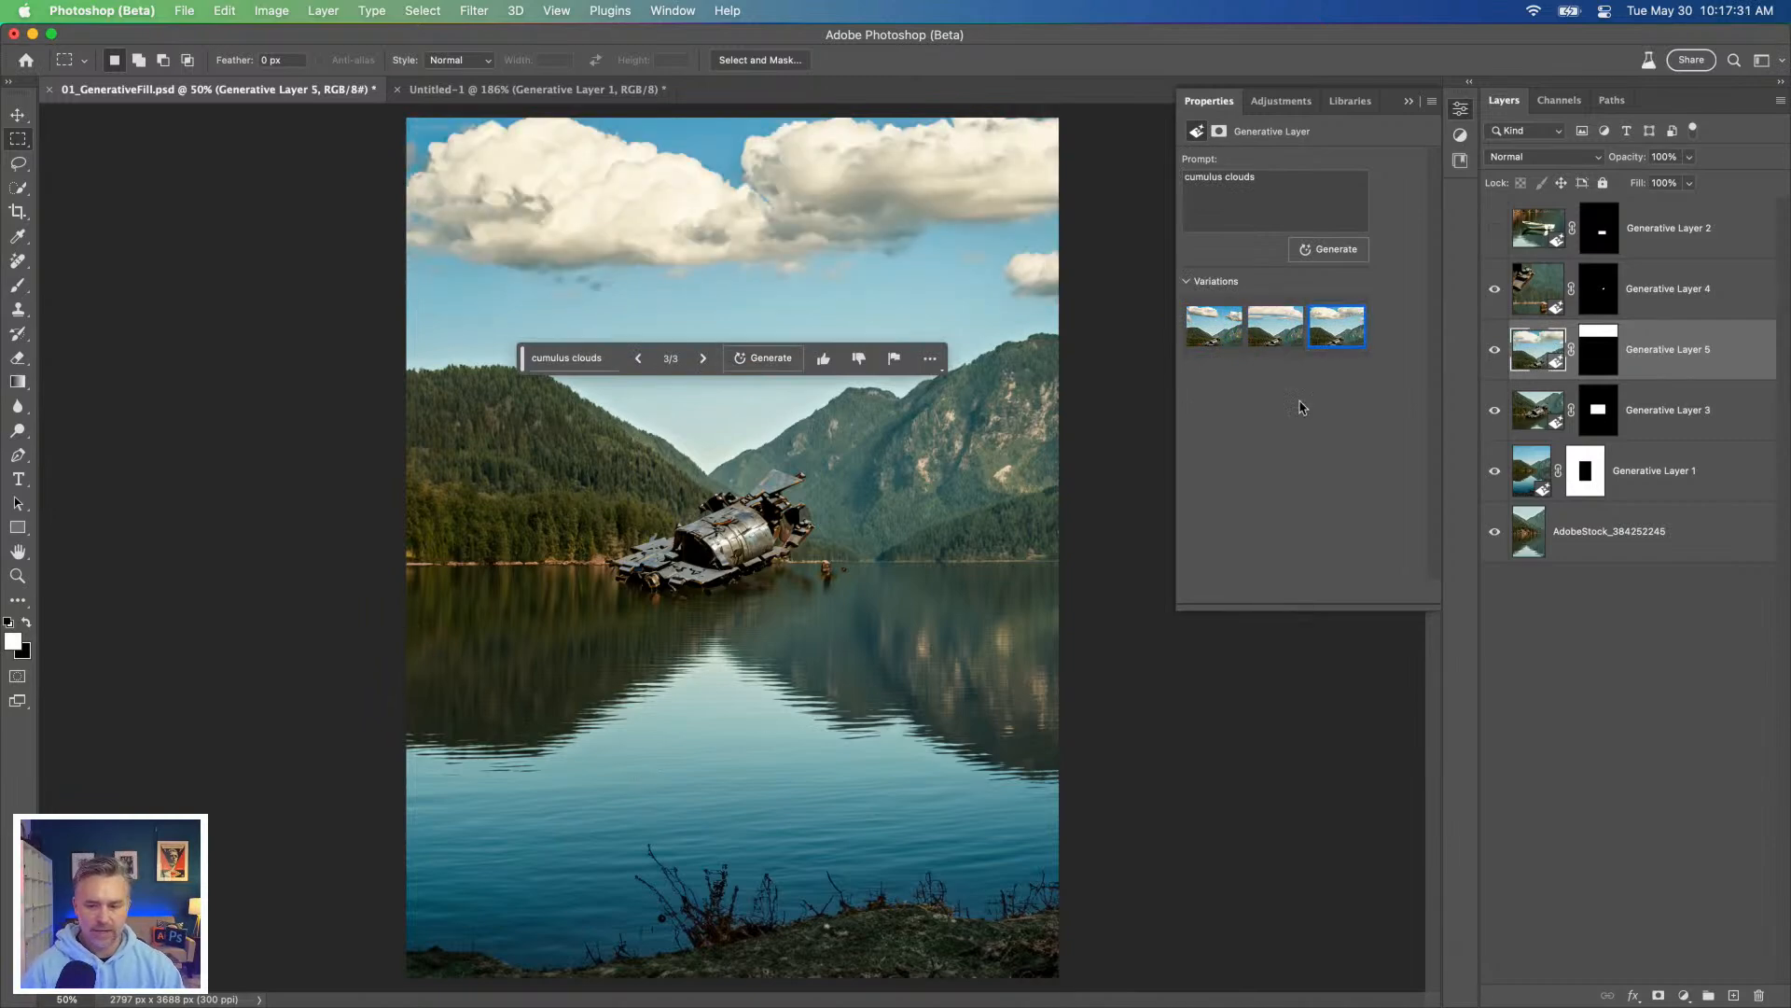
pyautogui.click(1674, 285)
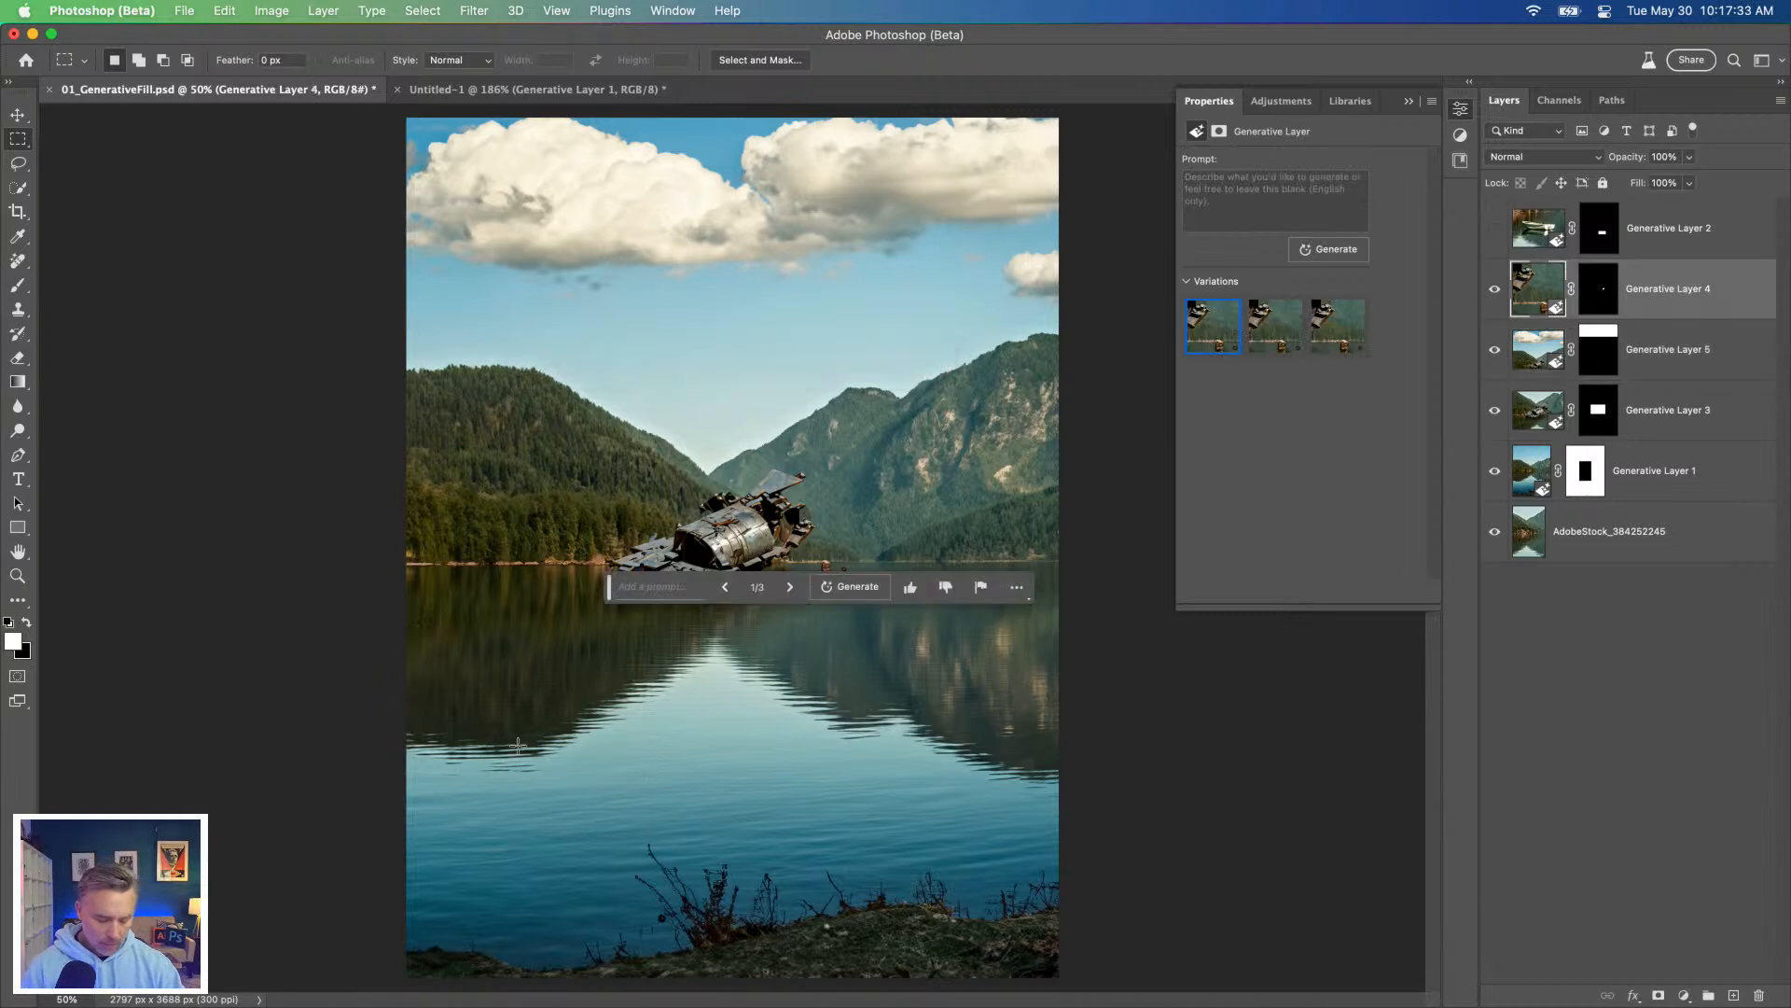
pyautogui.press('super+equal')
pyautogui.moveTo(518, 747); pyautogui.dragTo(560, 600)
pyautogui.press('super+equal')
pyautogui.moveTo(625, 168); pyautogui.dragTo(1130, 980)
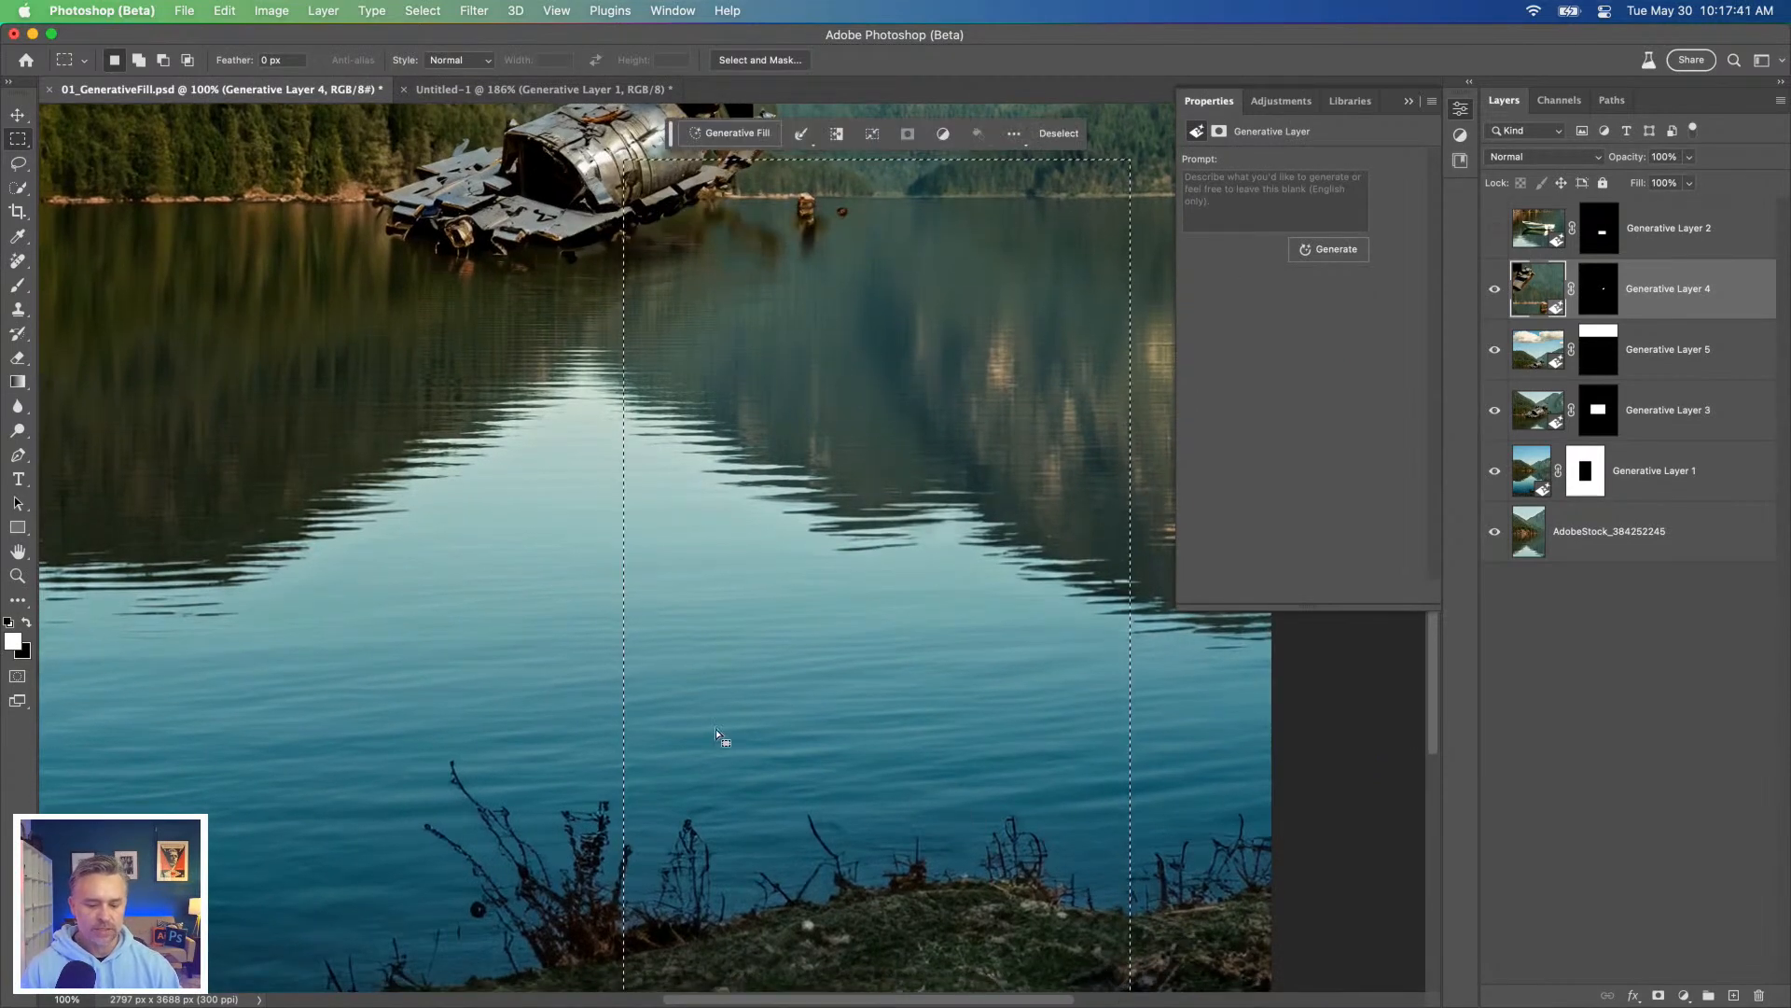
pyautogui.press('super+minus')
pyautogui.moveTo(672, 620); pyautogui.dragTo(668, 672)
pyautogui.press('super+d')
# Step: Select a tall rectangle from the far shoreline down to the grassy foreground and make the space ship layer Generative Layer 3 active
pyautogui.moveTo(647, 357); pyautogui.dragTo(965, 974)
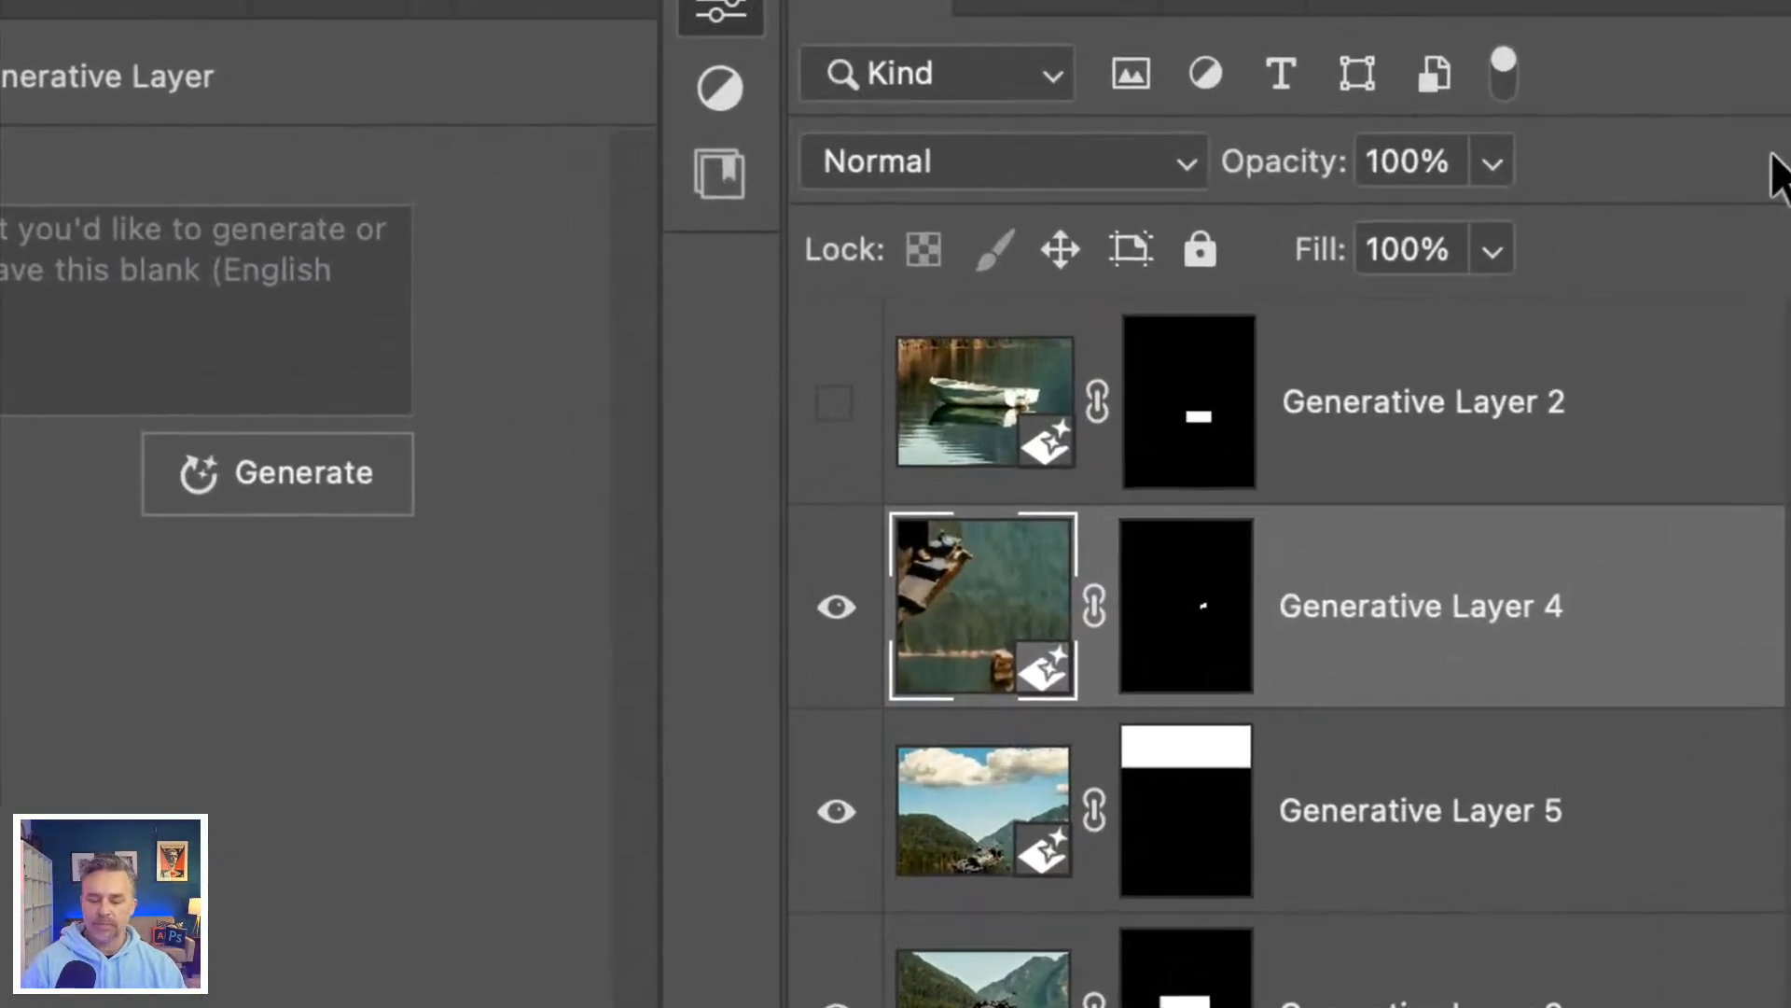
pyautogui.click(1431, 486)
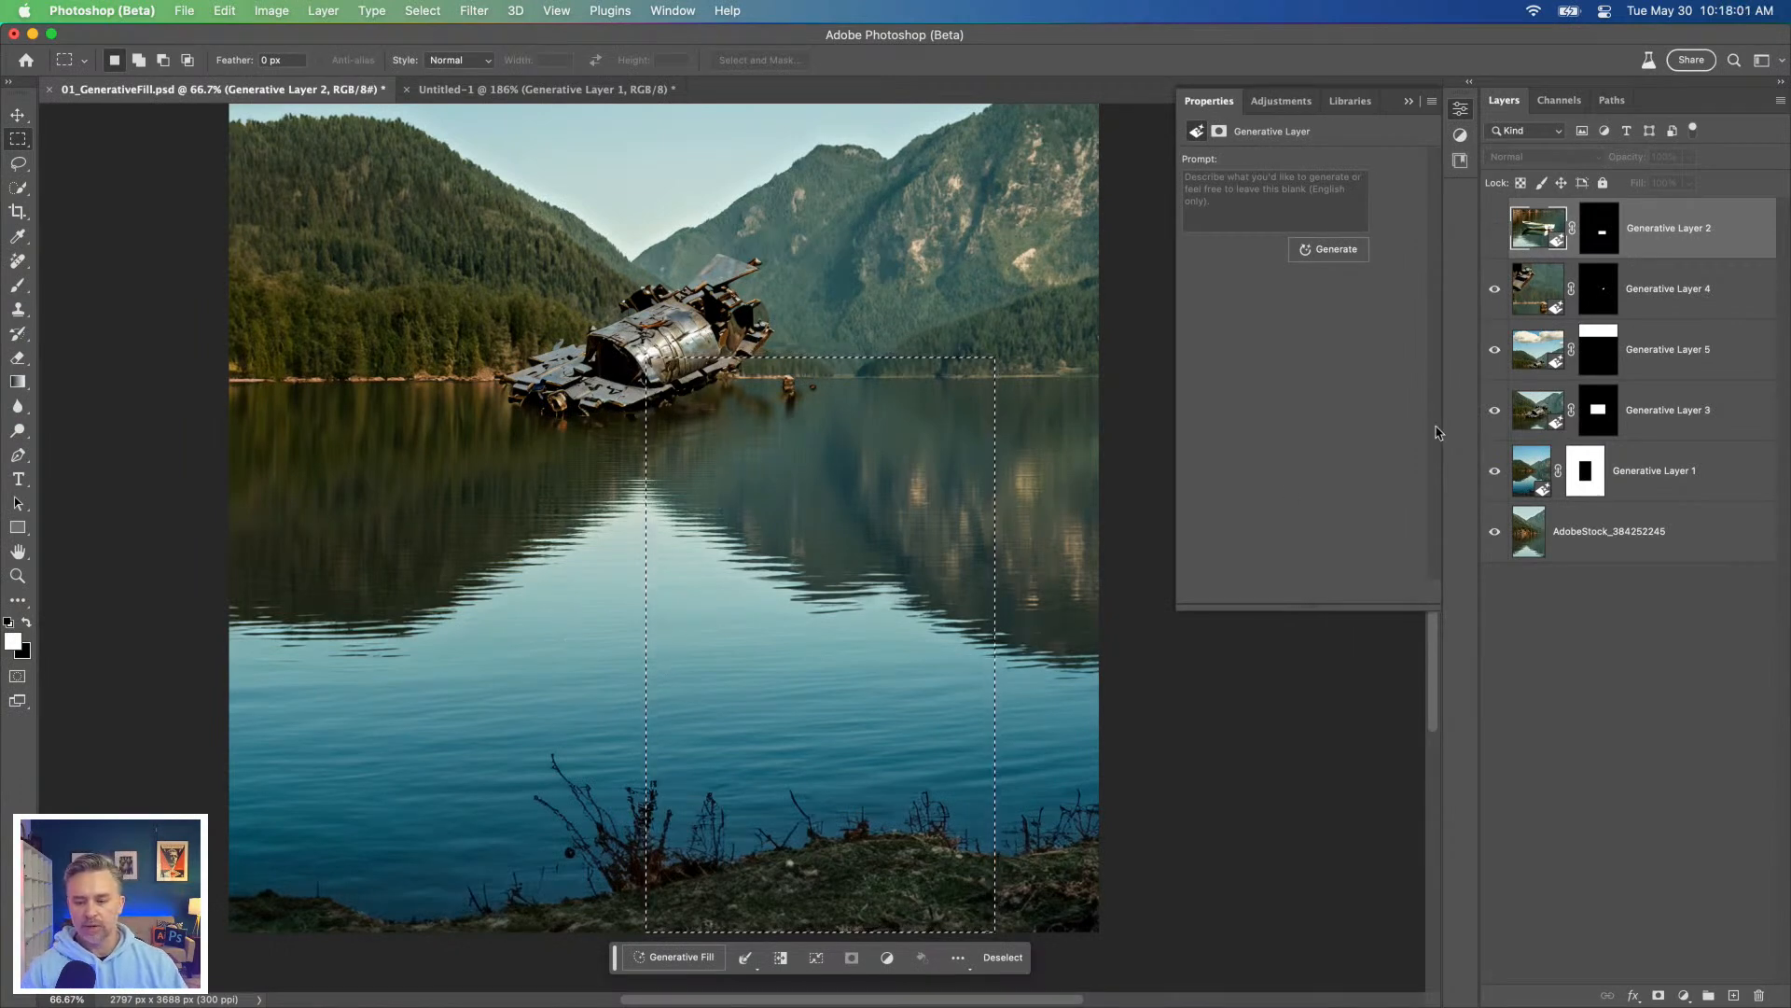
pyautogui.click(1651, 289)
pyautogui.click(1492, 416)
pyautogui.click(1492, 416)
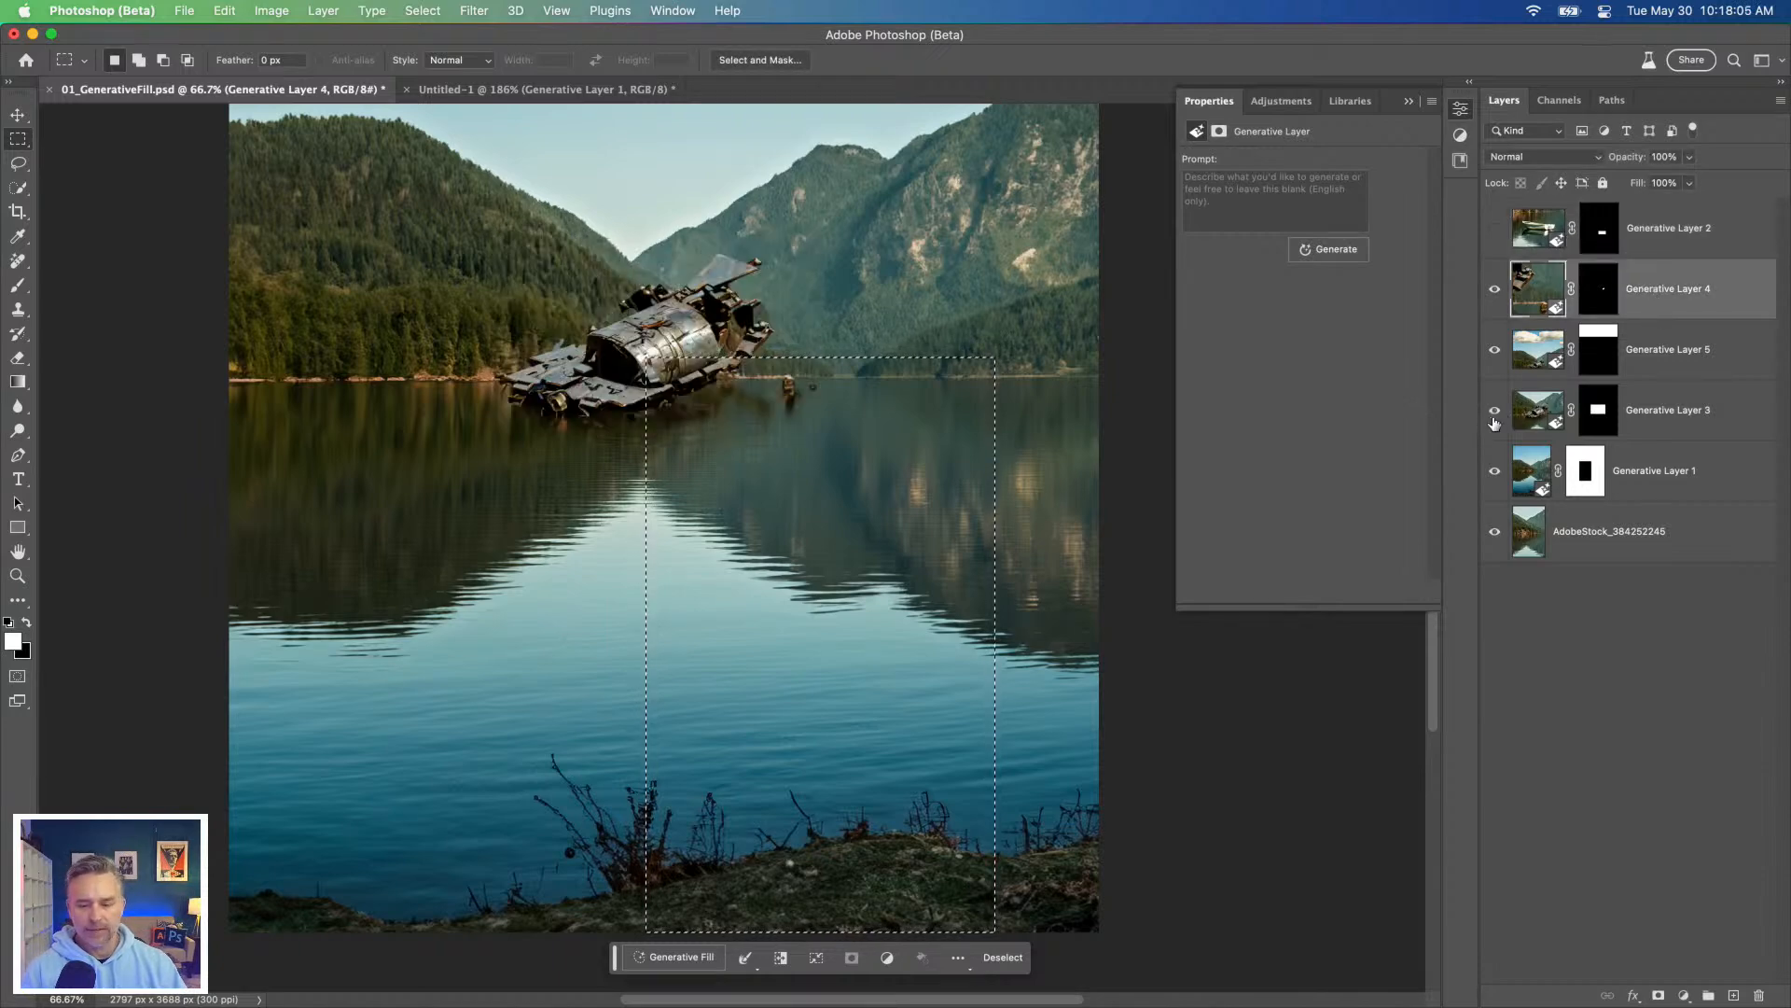
pyautogui.click(1540, 411)
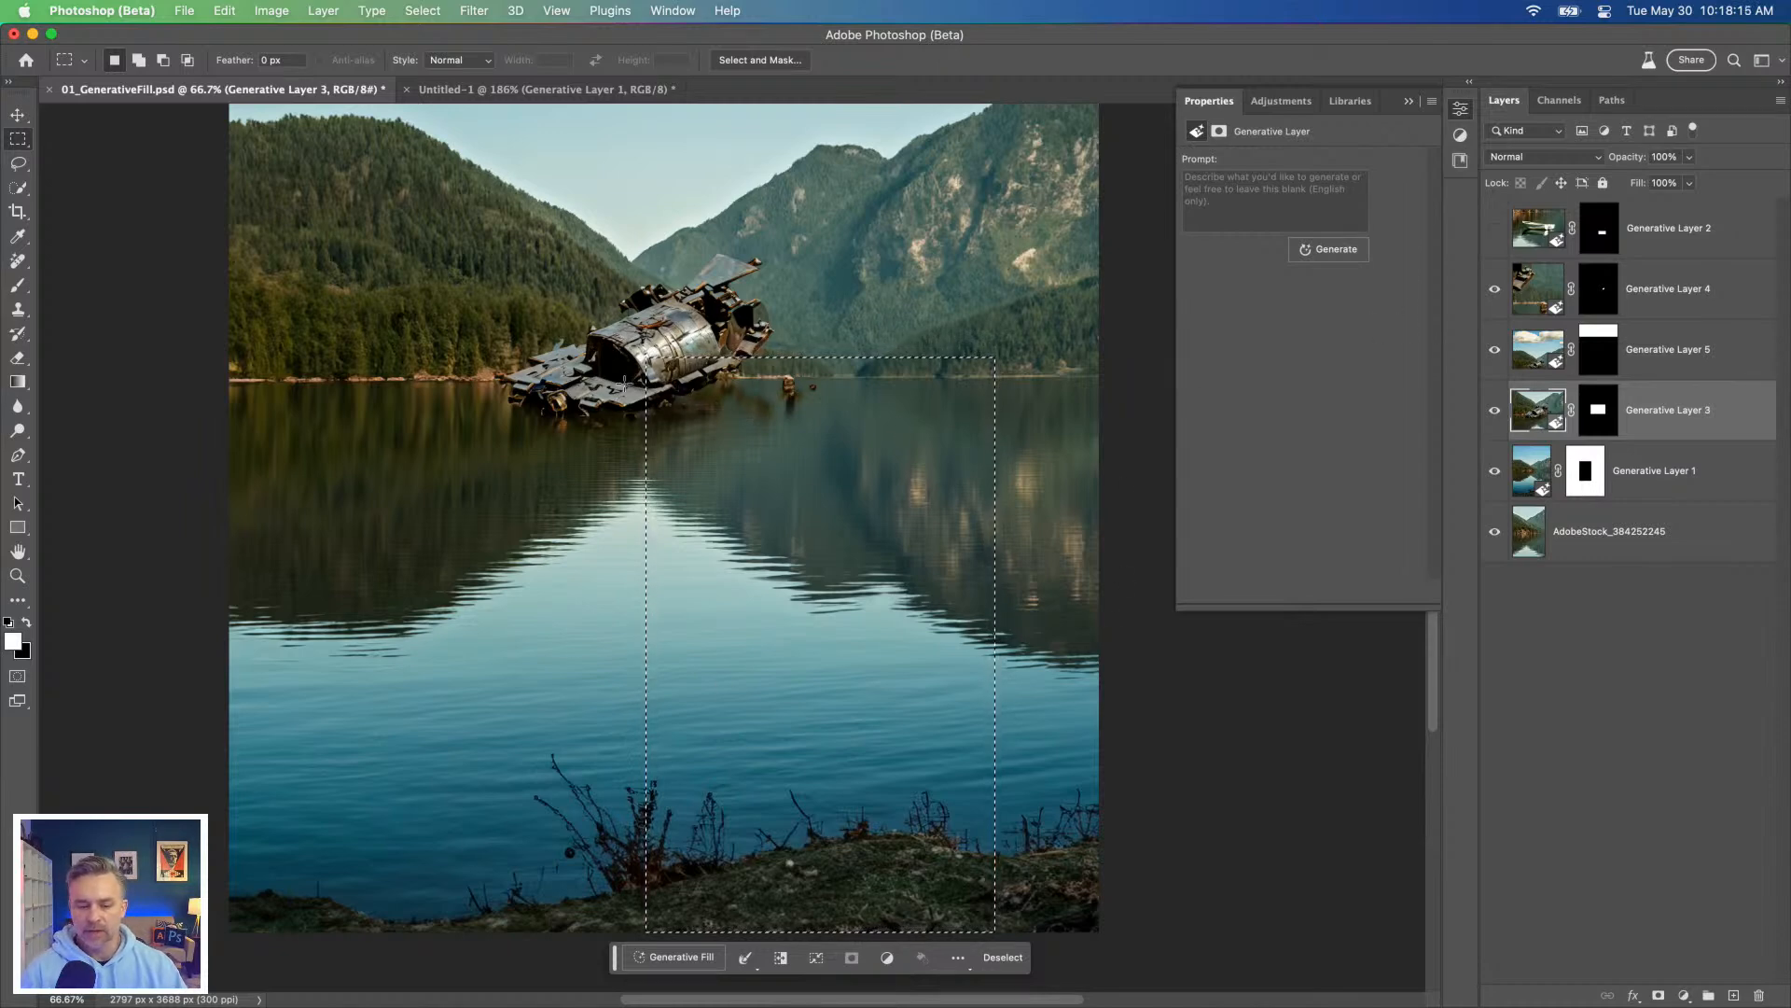
# Step: Generate a fill in the tall selection with the prompt "hiker back to camera" and choose the third variation
pyautogui.click(673, 958)
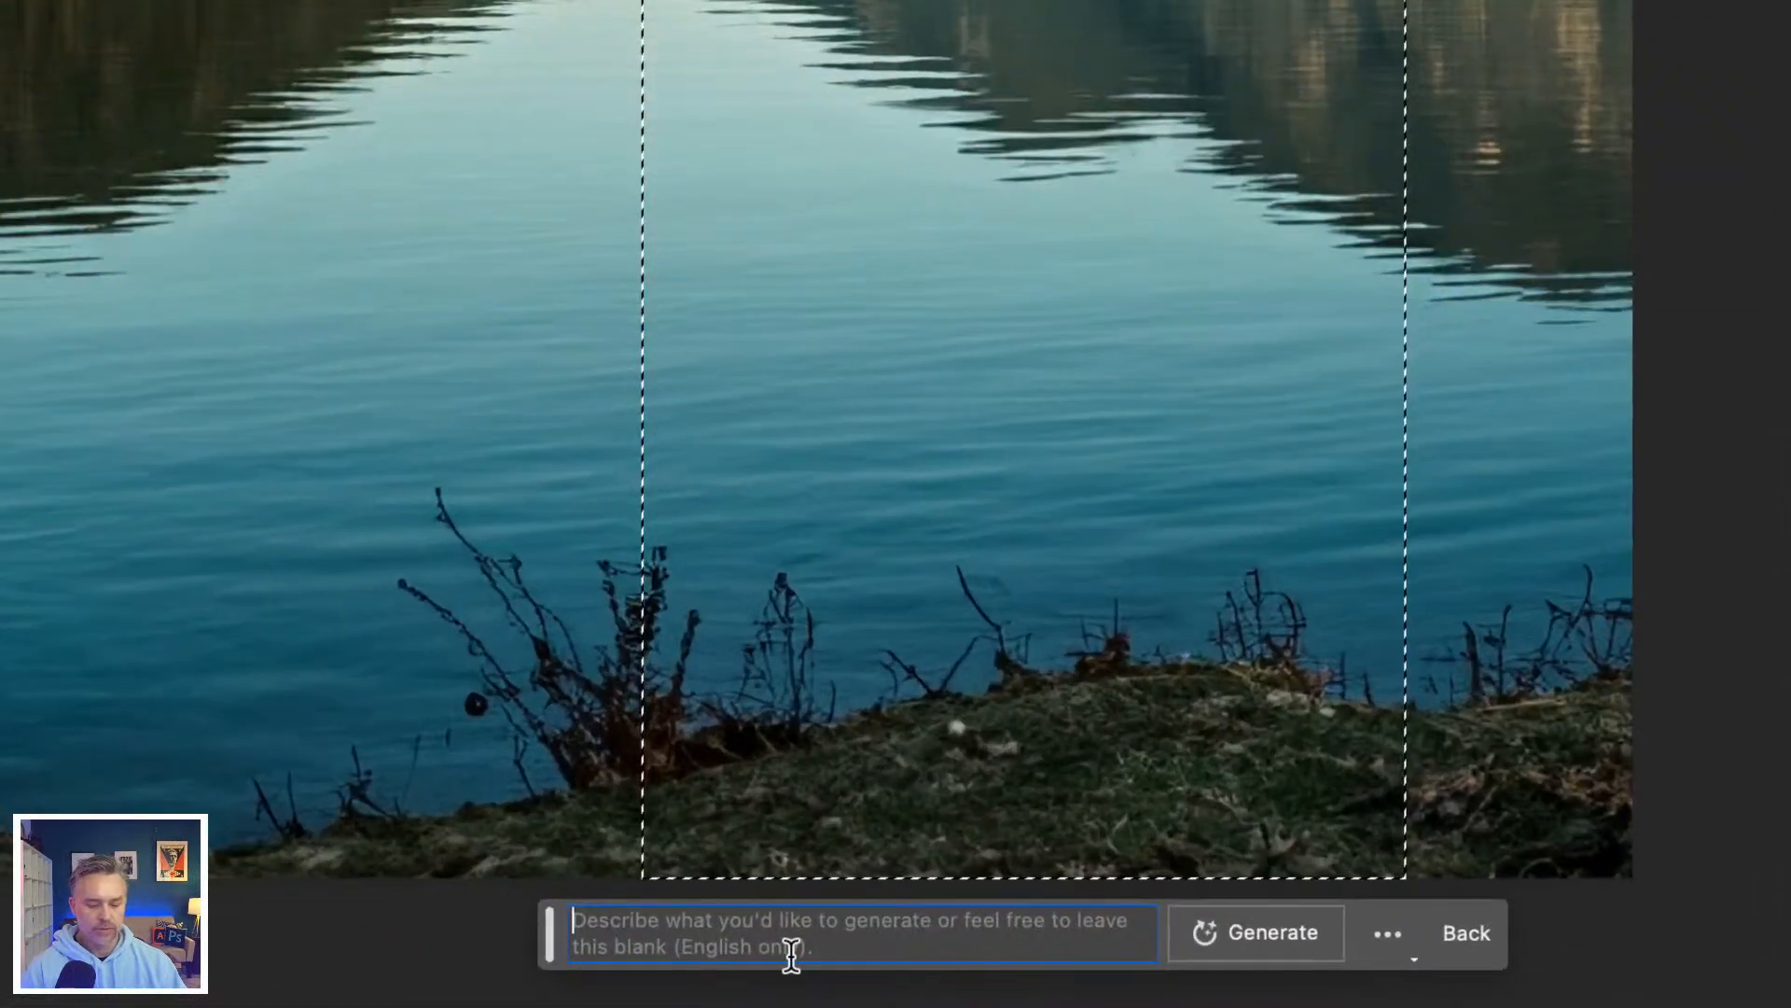
pyautogui.write('hiker back t')
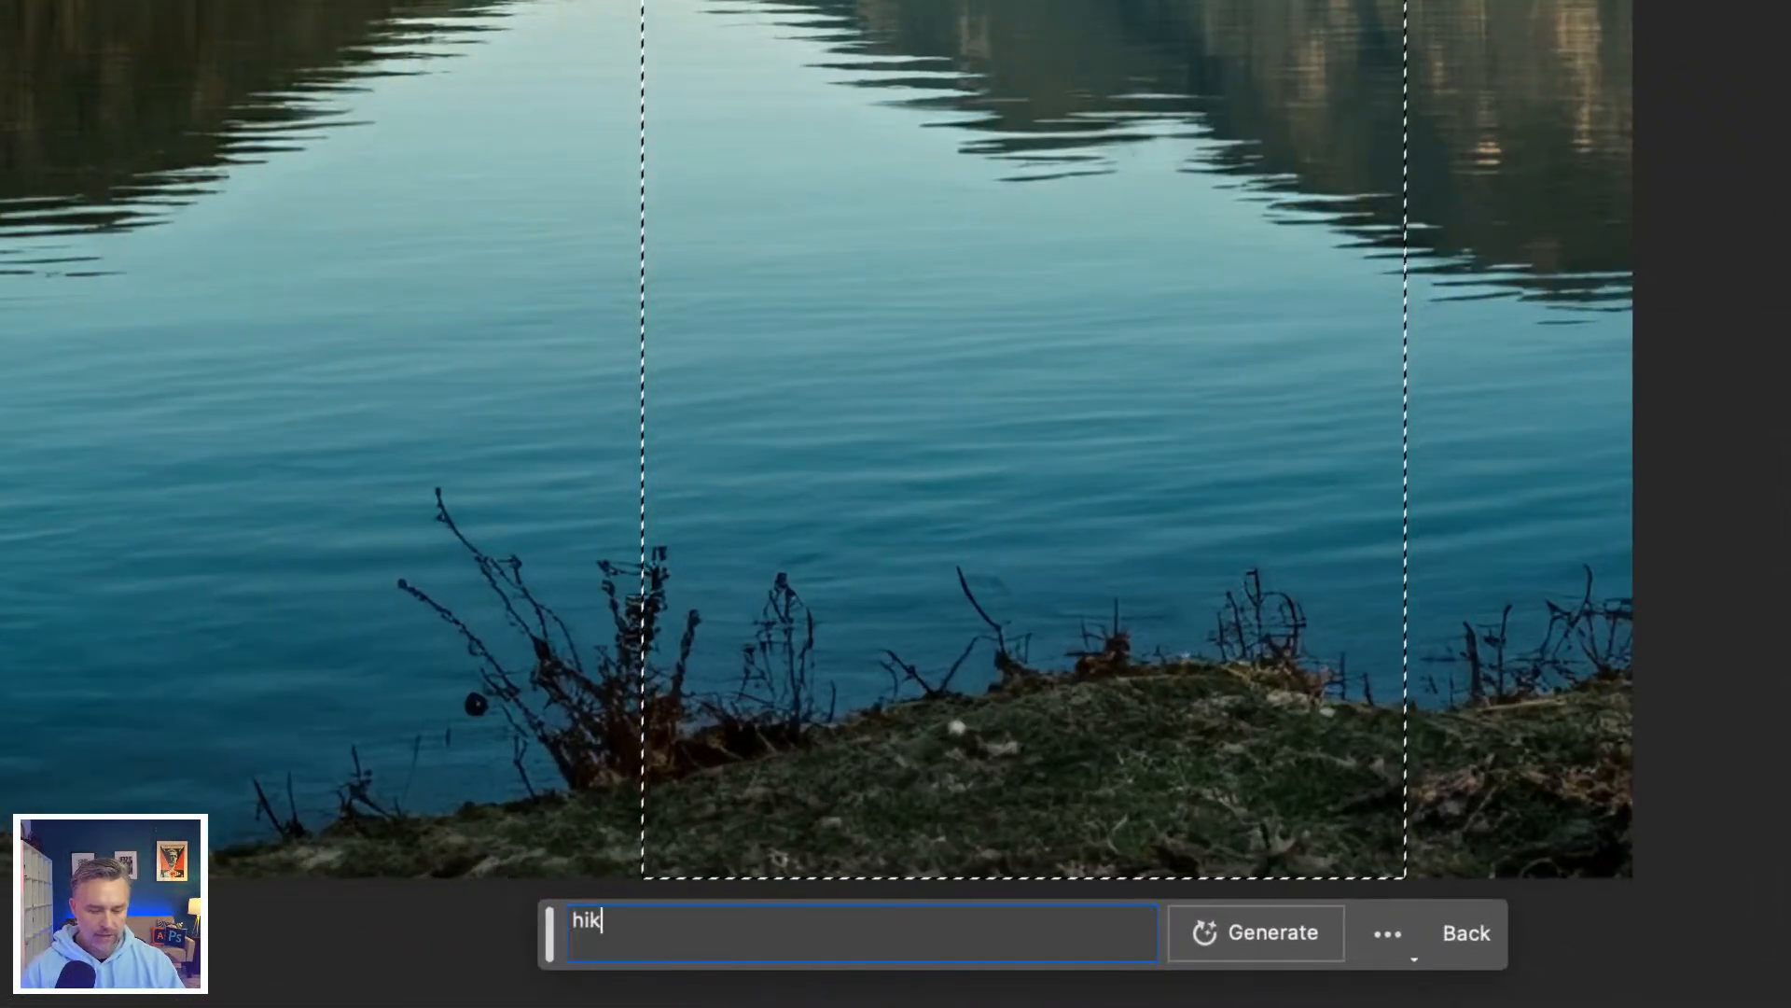
pyautogui.write('o camera')
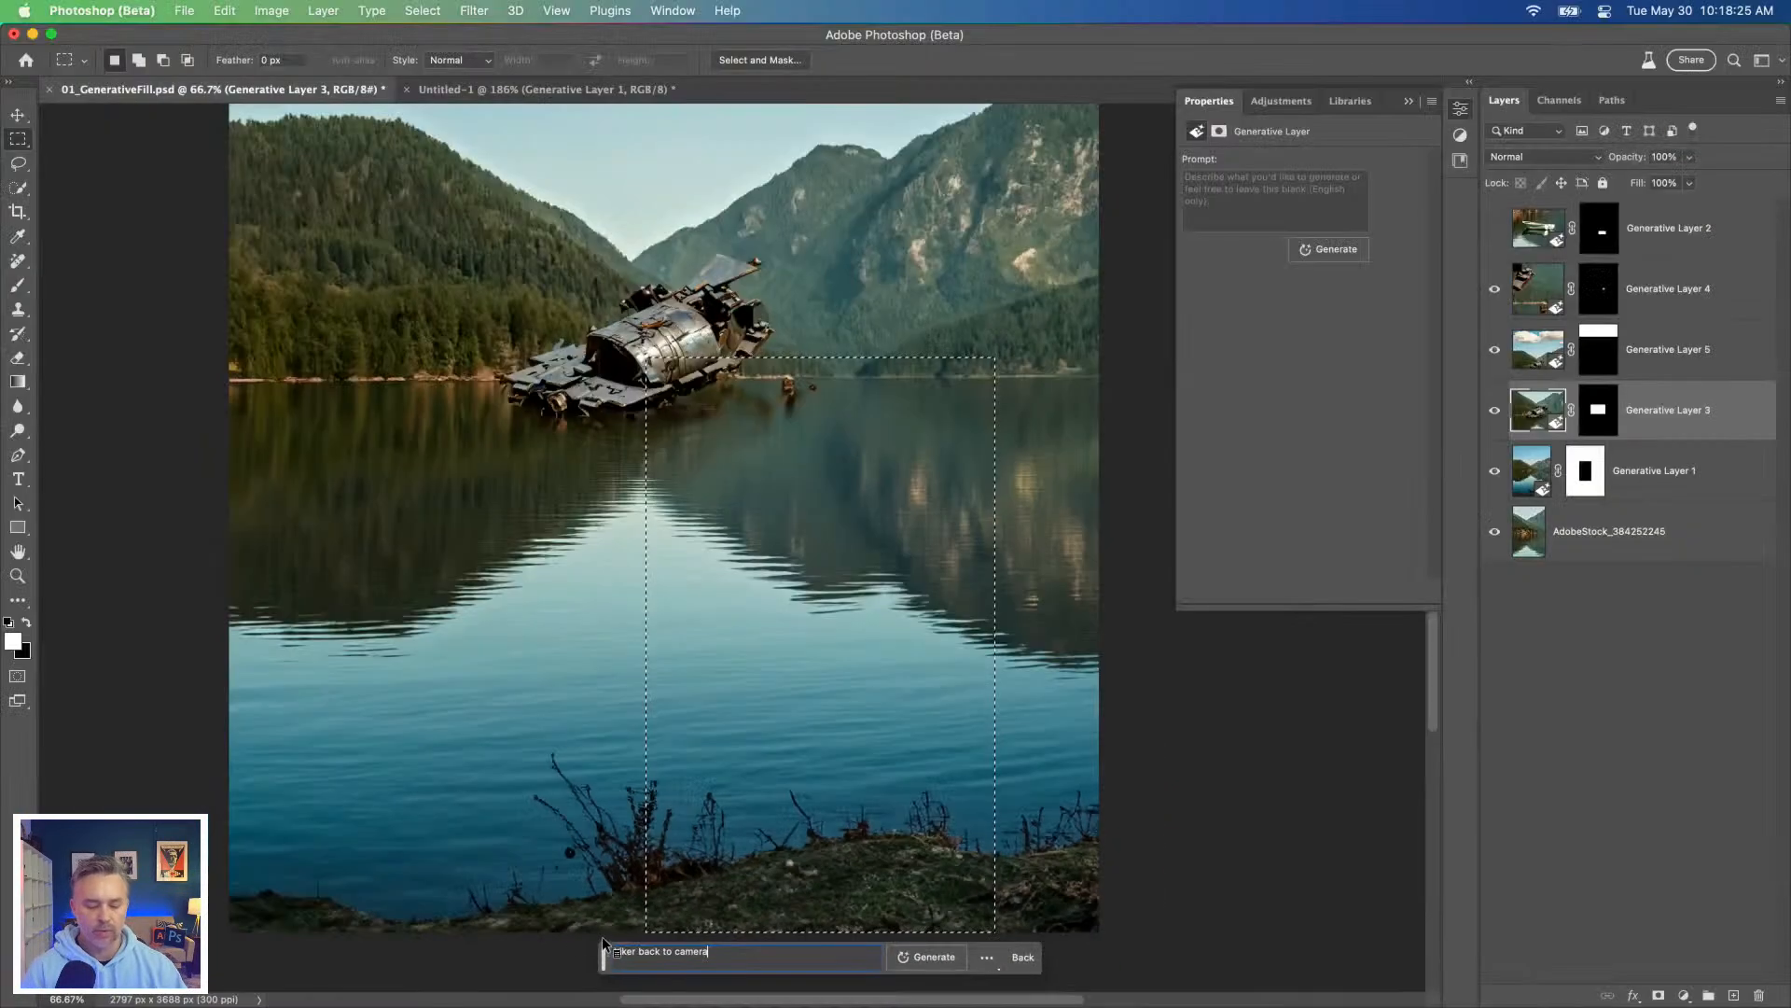
pyautogui.click(910, 968)
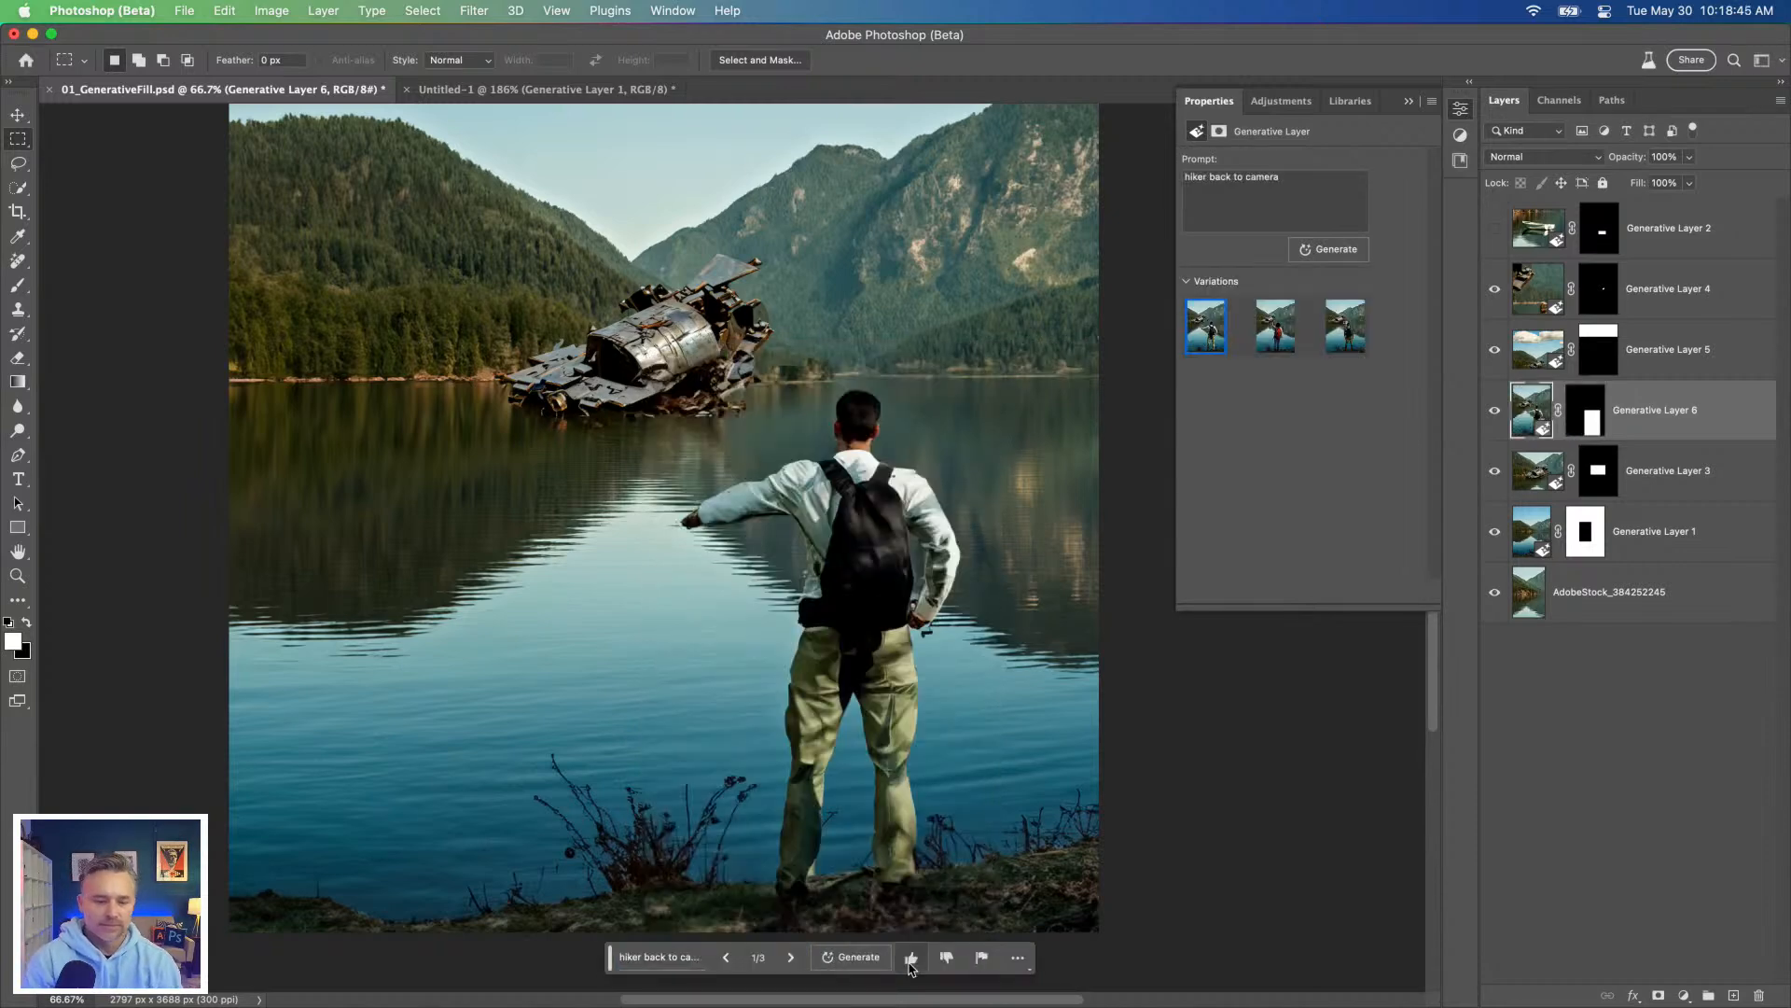
pyautogui.click(1271, 326)
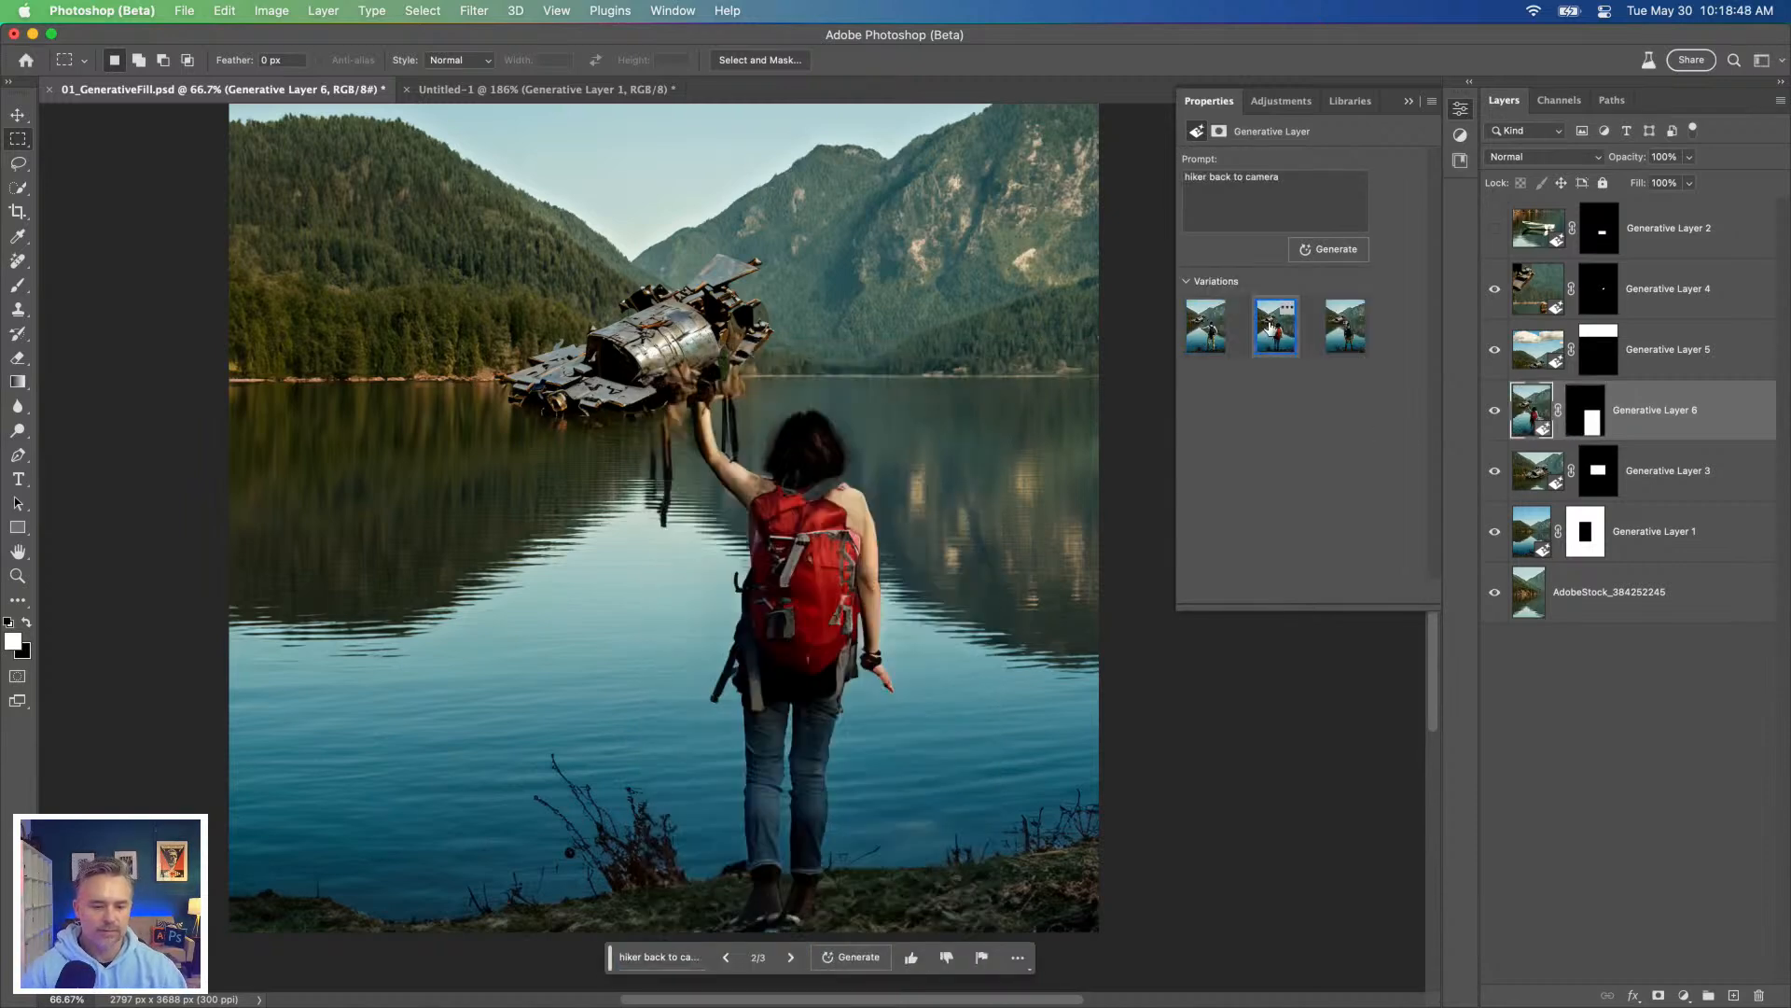
pyautogui.click(1344, 338)
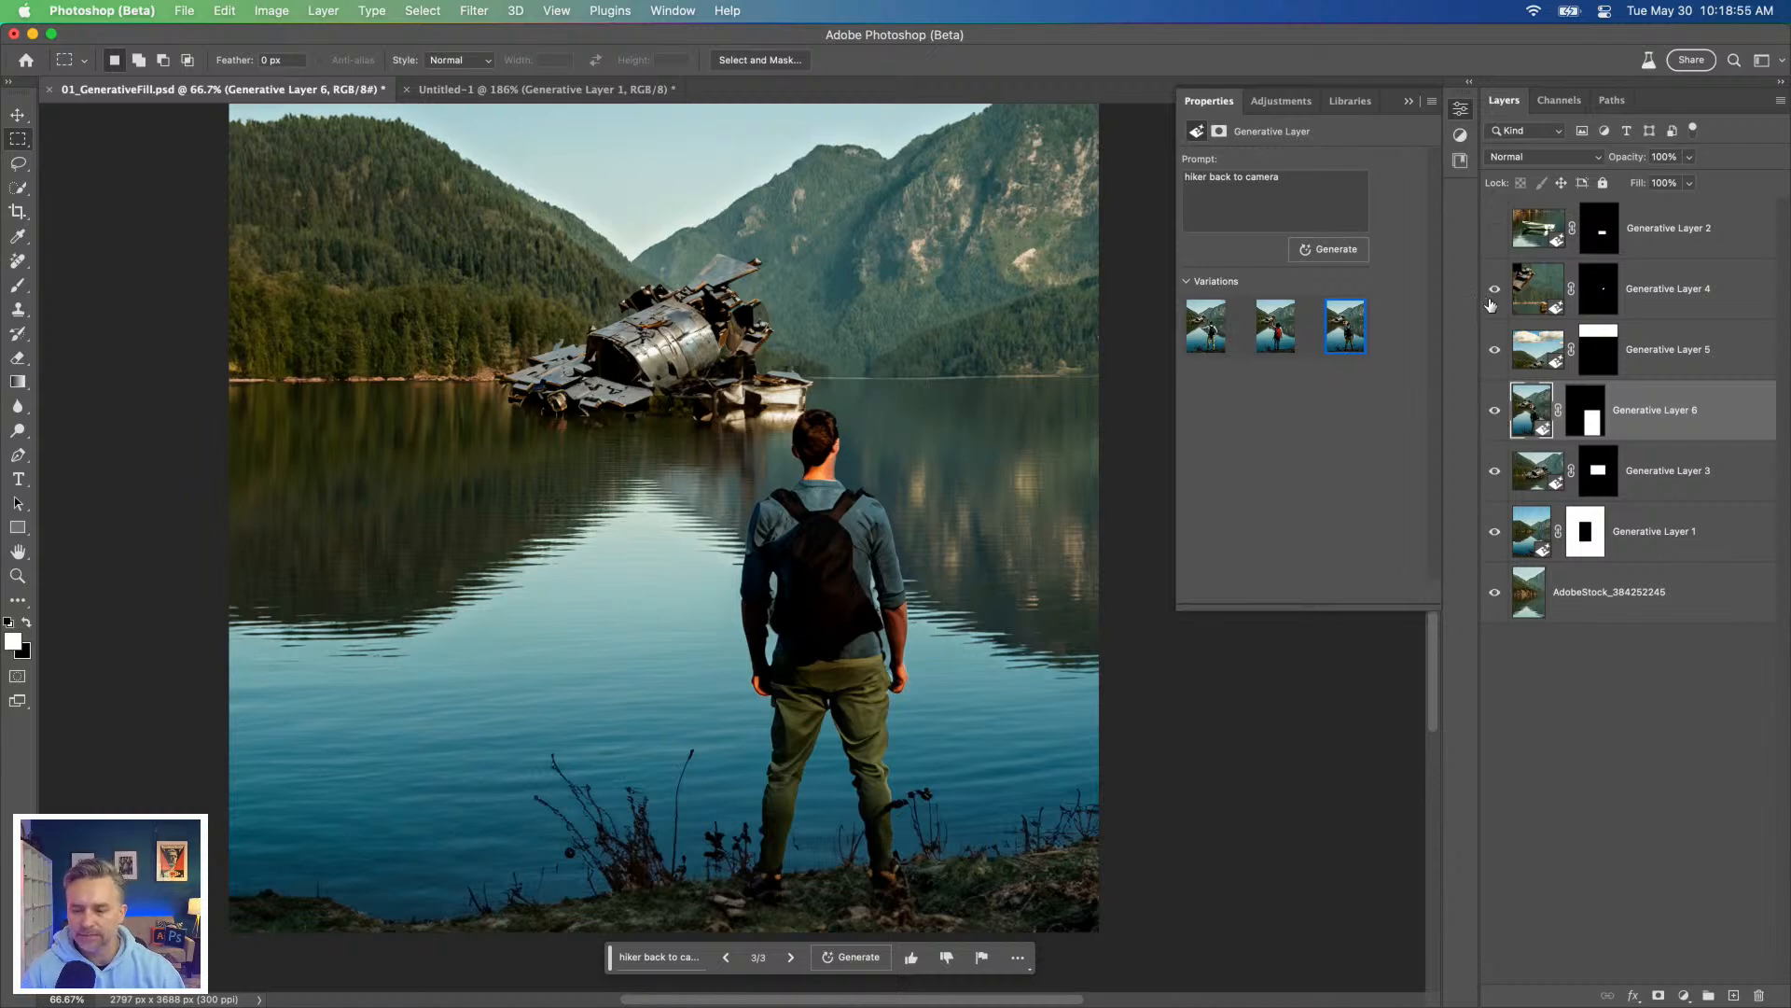
# Step: Toggle the visibility of the hiker layer Generative Layer 6 repeatedly to compare the scene with and without it
pyautogui.click(1495, 413)
pyautogui.click(1496, 412)
pyautogui.click(1496, 412)
pyautogui.click(1496, 412)
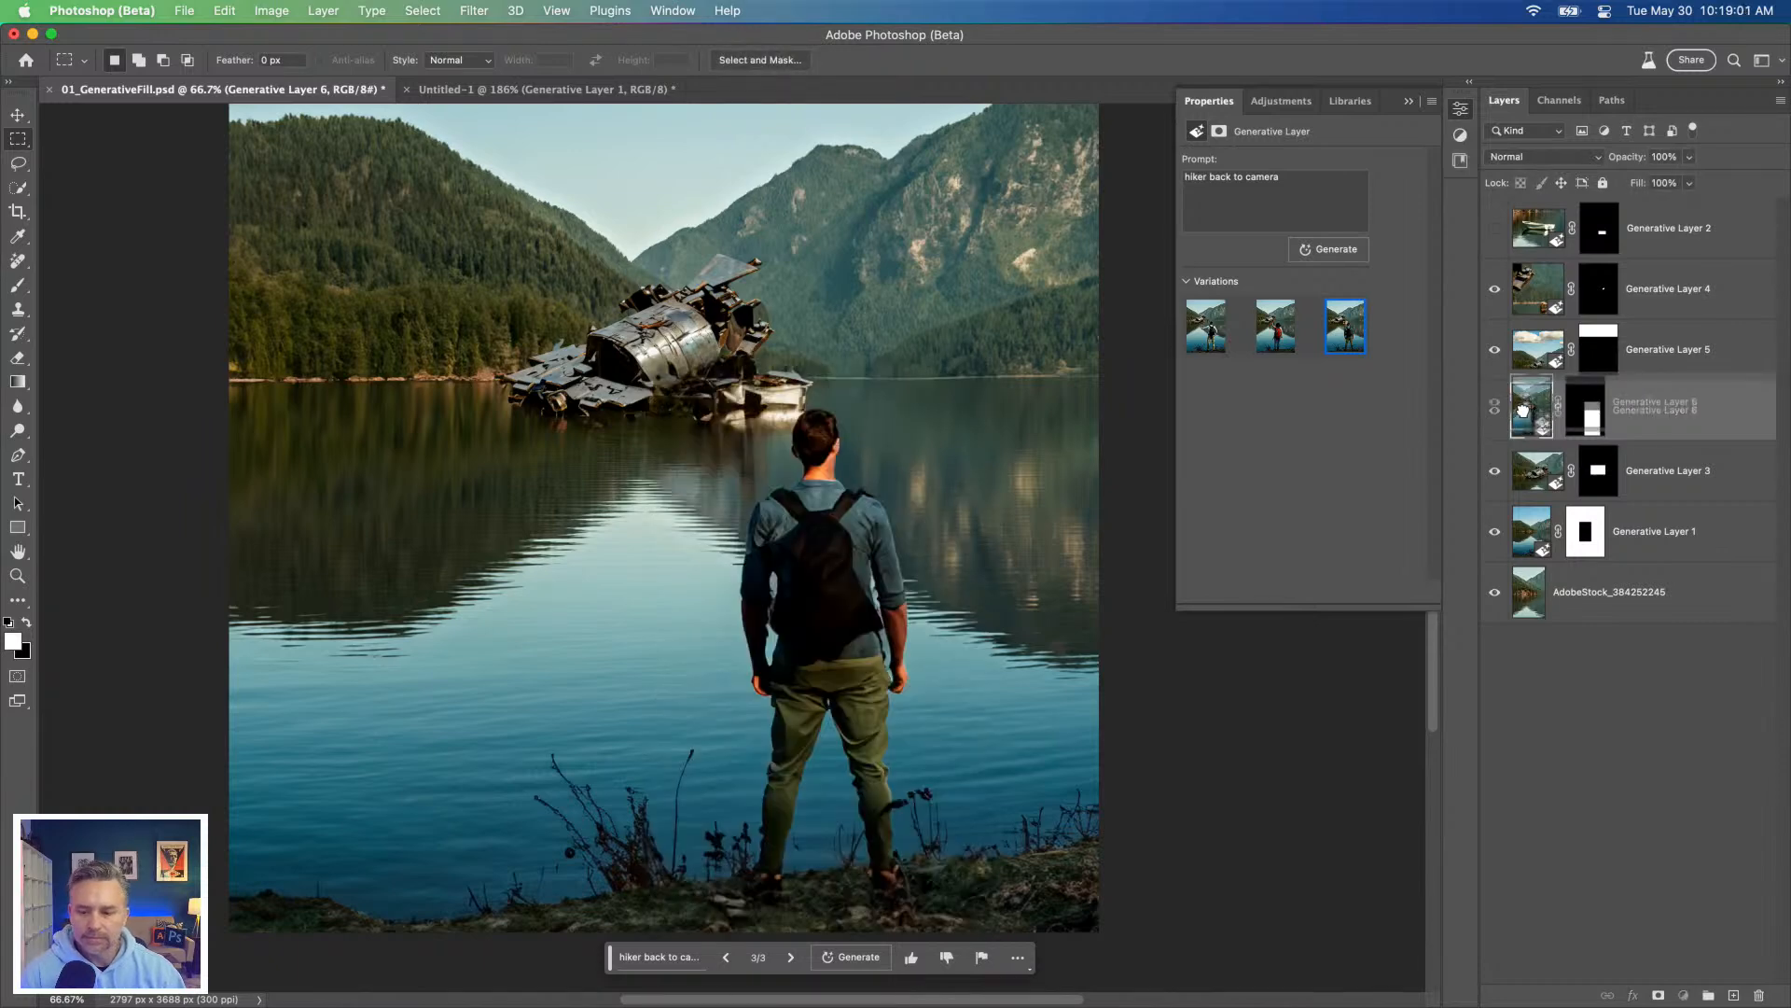
pyautogui.click(1496, 412)
pyautogui.click(1496, 413)
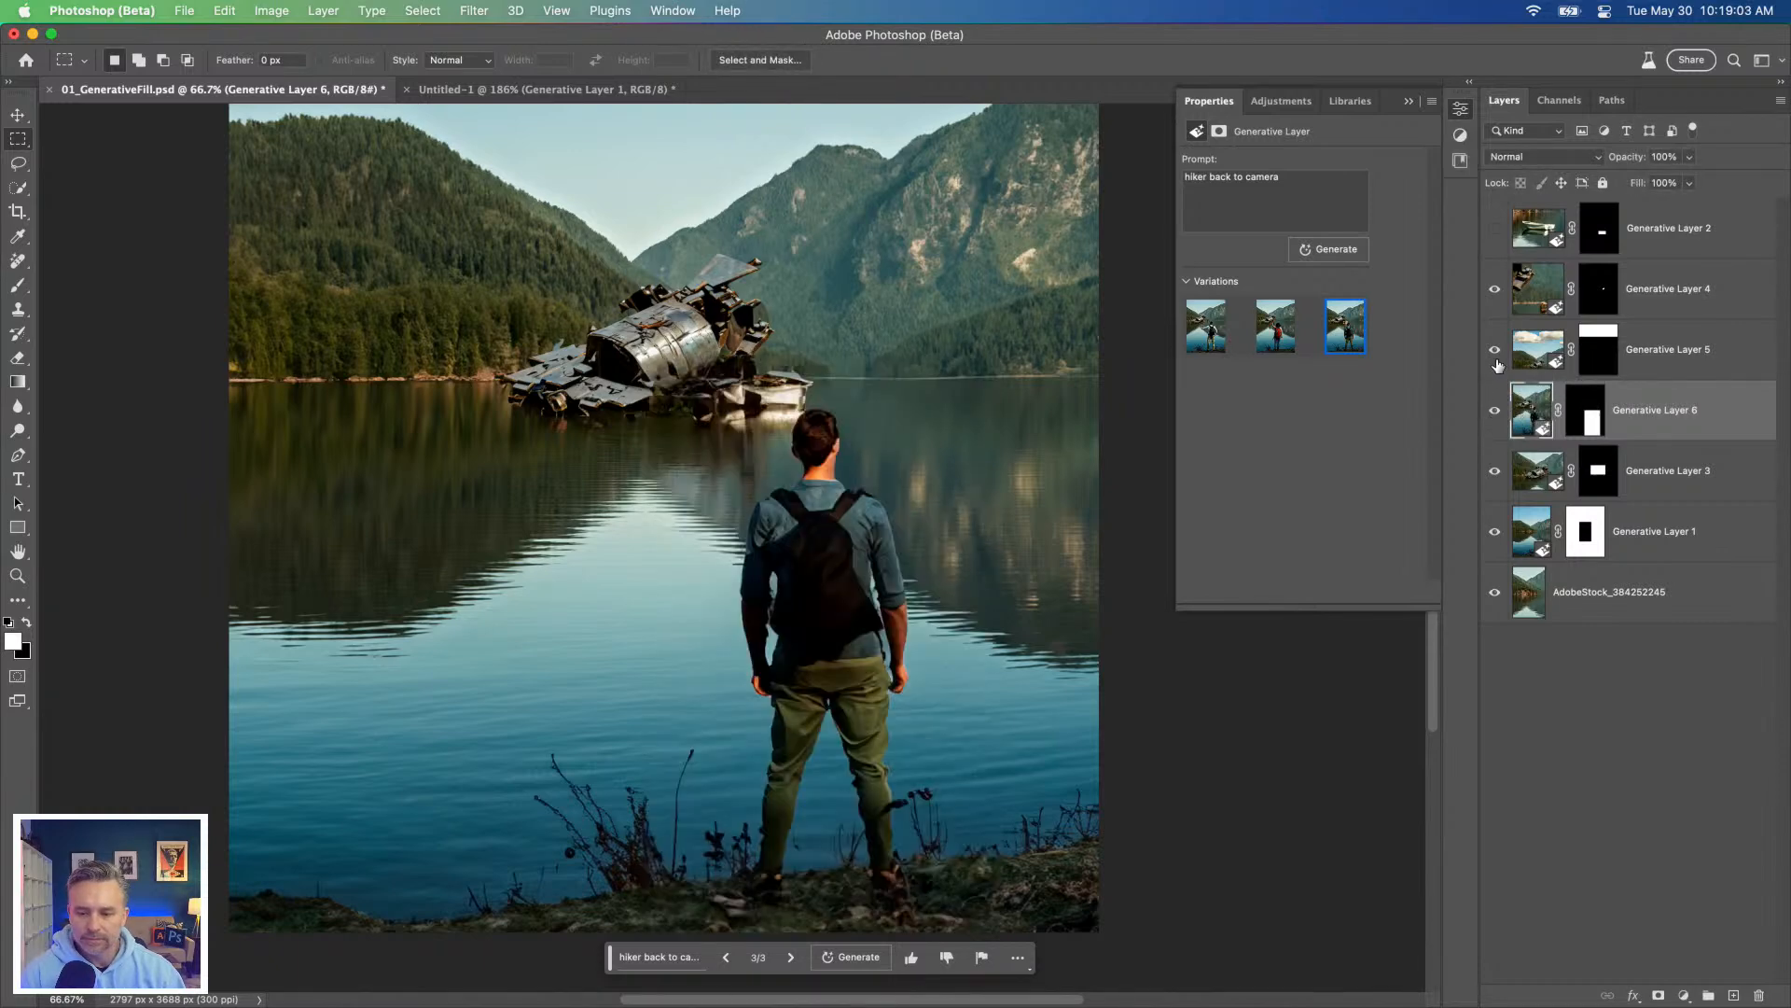
pyautogui.click(1494, 424)
pyautogui.click(1493, 422)
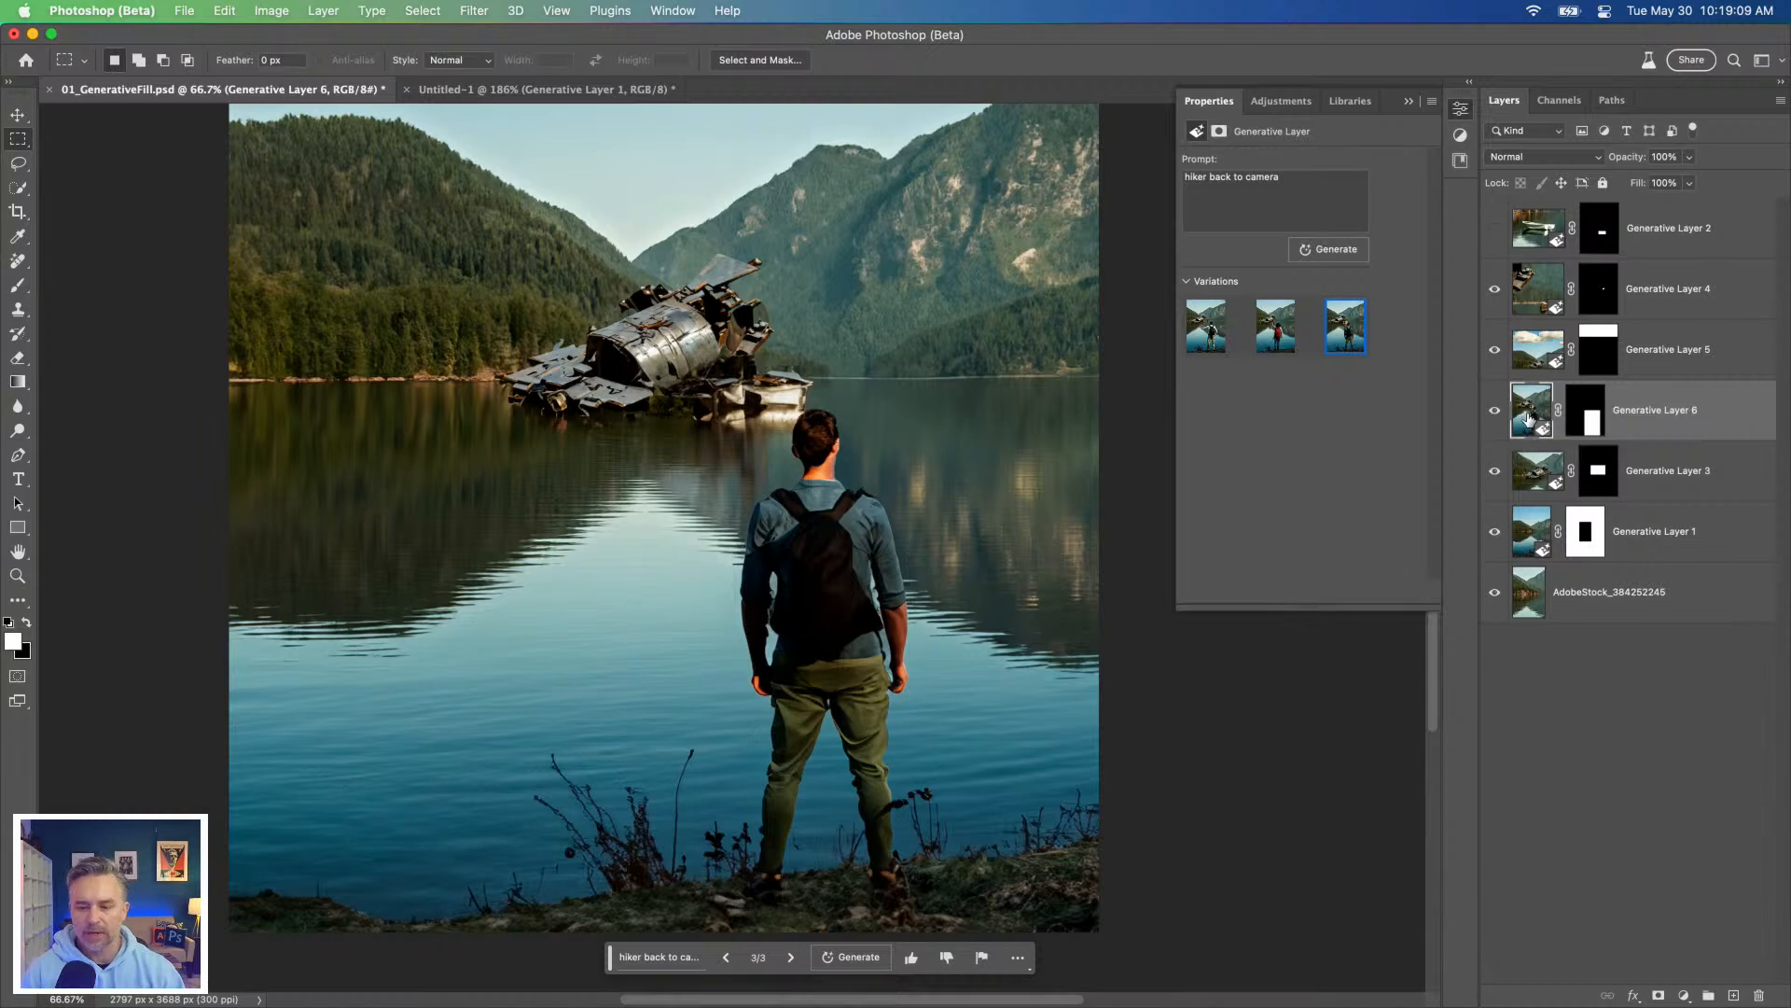
# Step: Switch the space ship to its second variation and hide every layer except the hiker layer Generative Layer 6
pyautogui.click(1494, 290)
pyautogui.click(1494, 350)
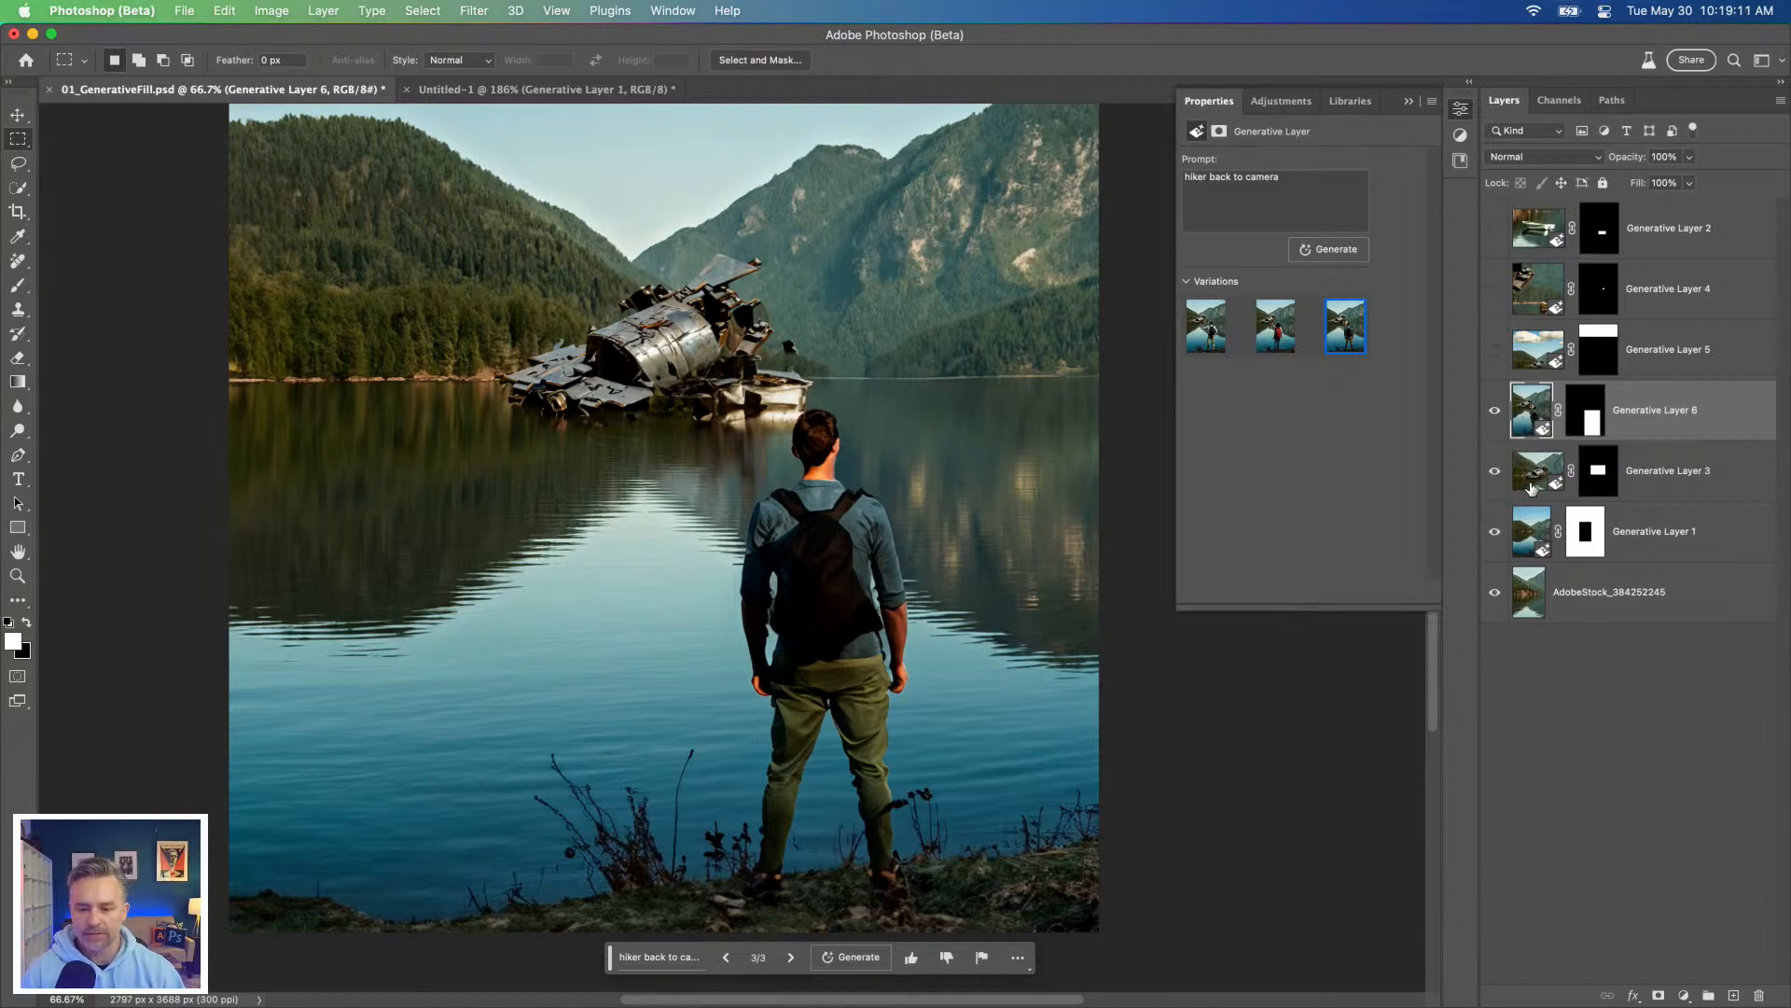
pyautogui.click(1535, 477)
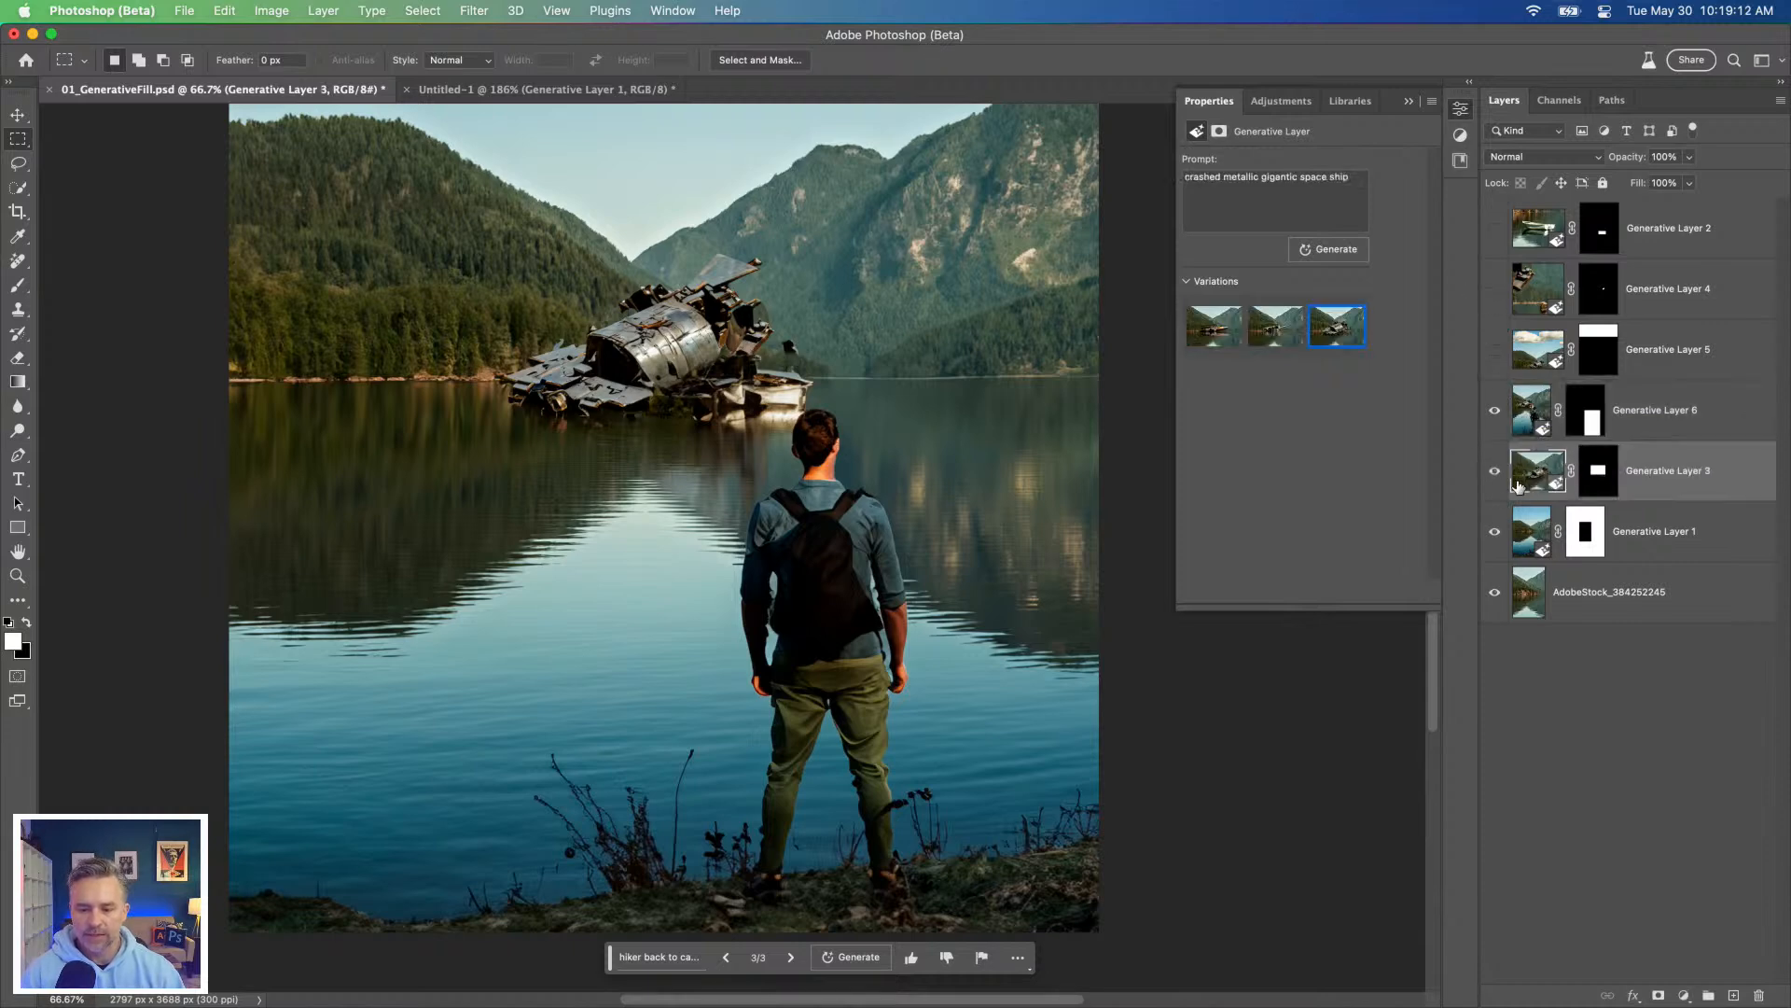
pyautogui.click(1273, 328)
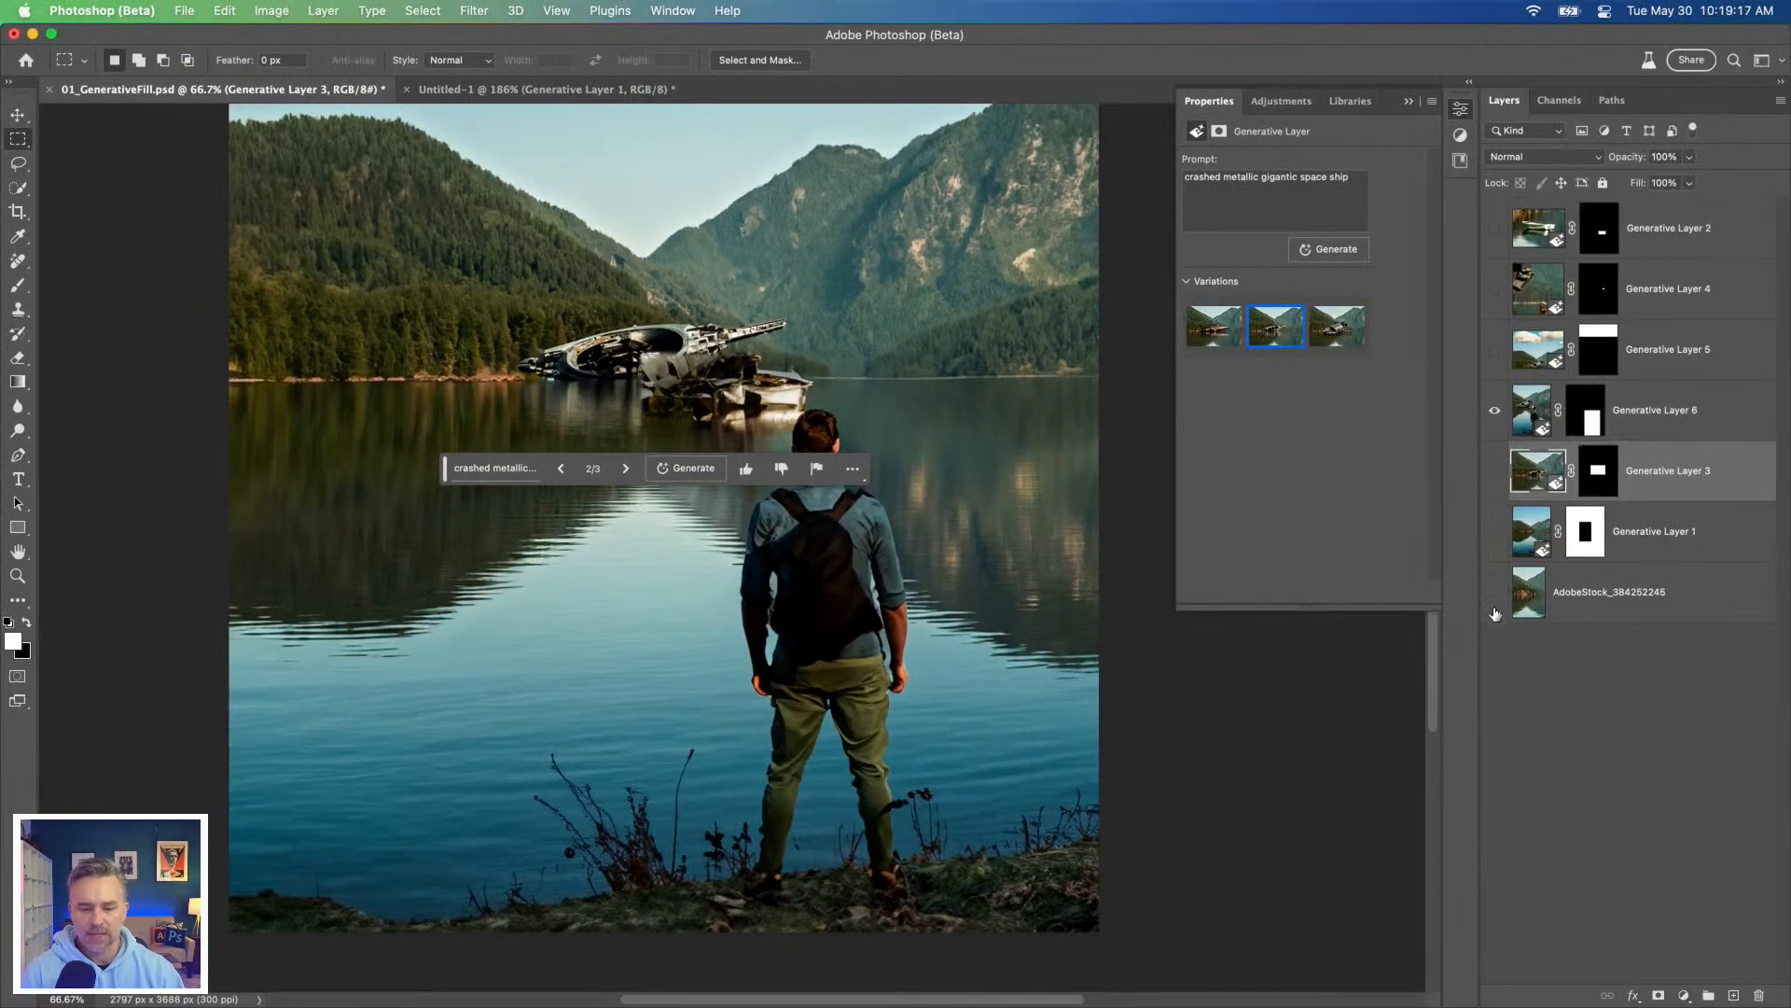
pyautogui.click(1496, 611)
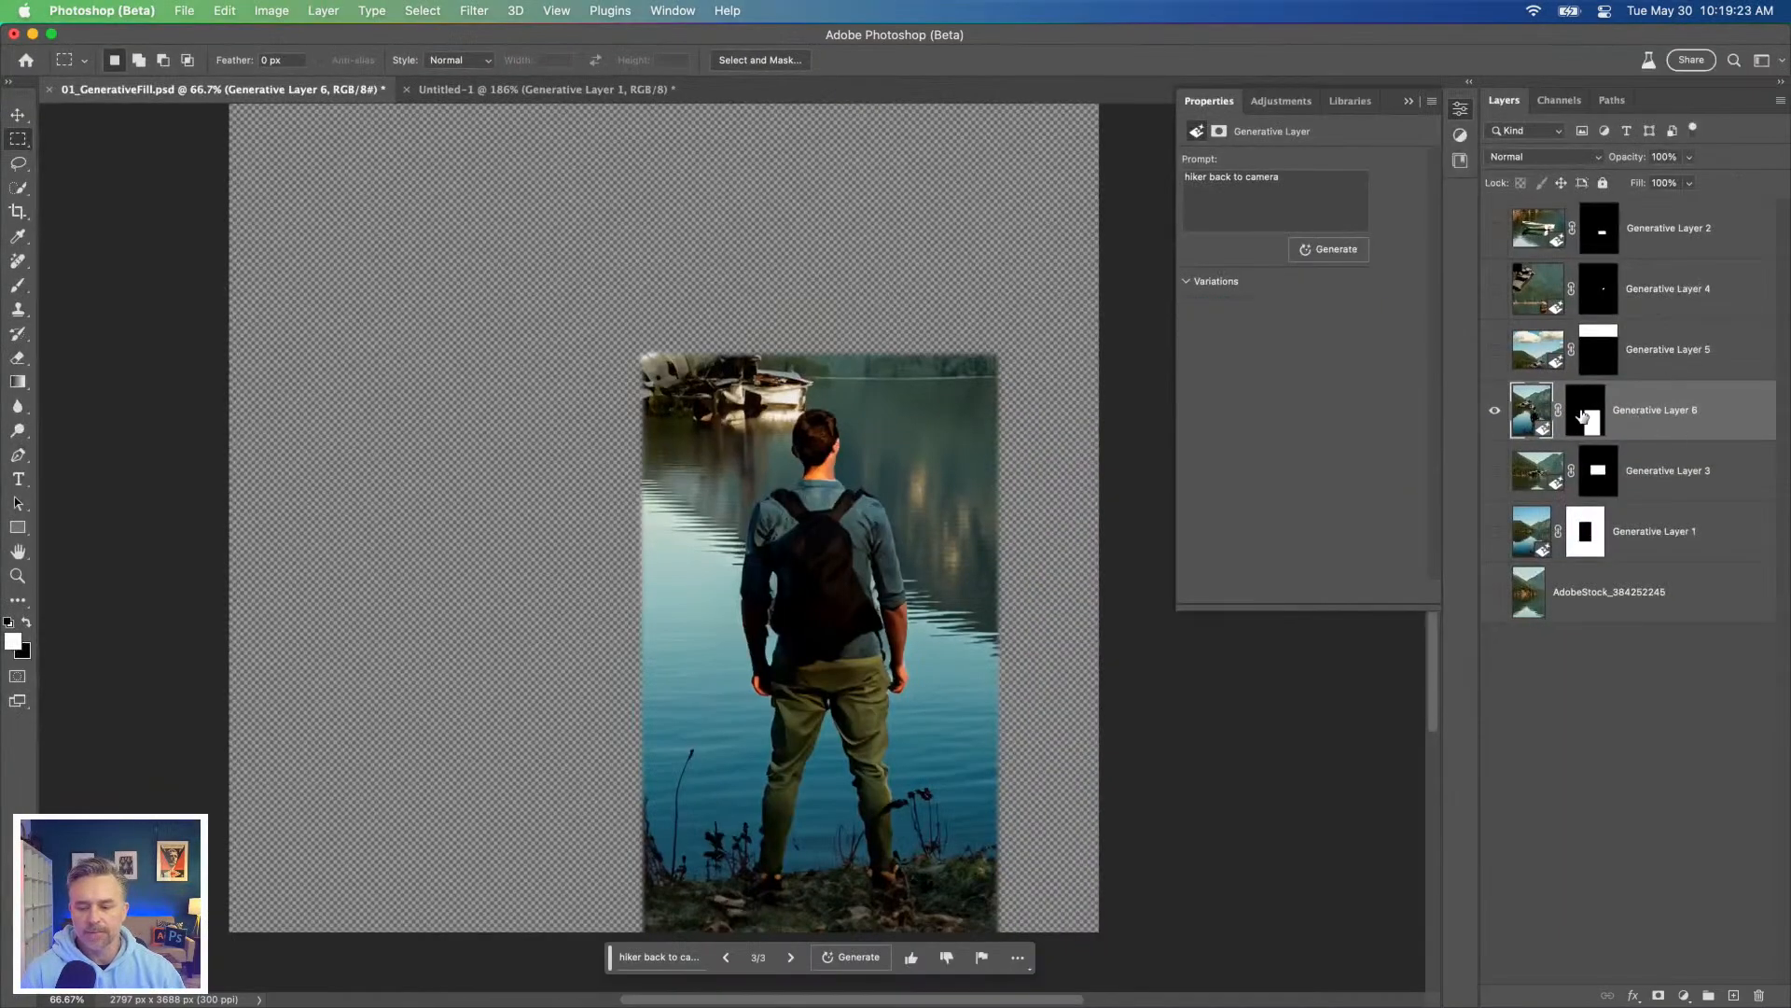
# Step: Disable the layer mask on the hiker layer Generative Layer 6 to inspect the full generated image, and re-enable it
pyautogui.click(1591, 411)
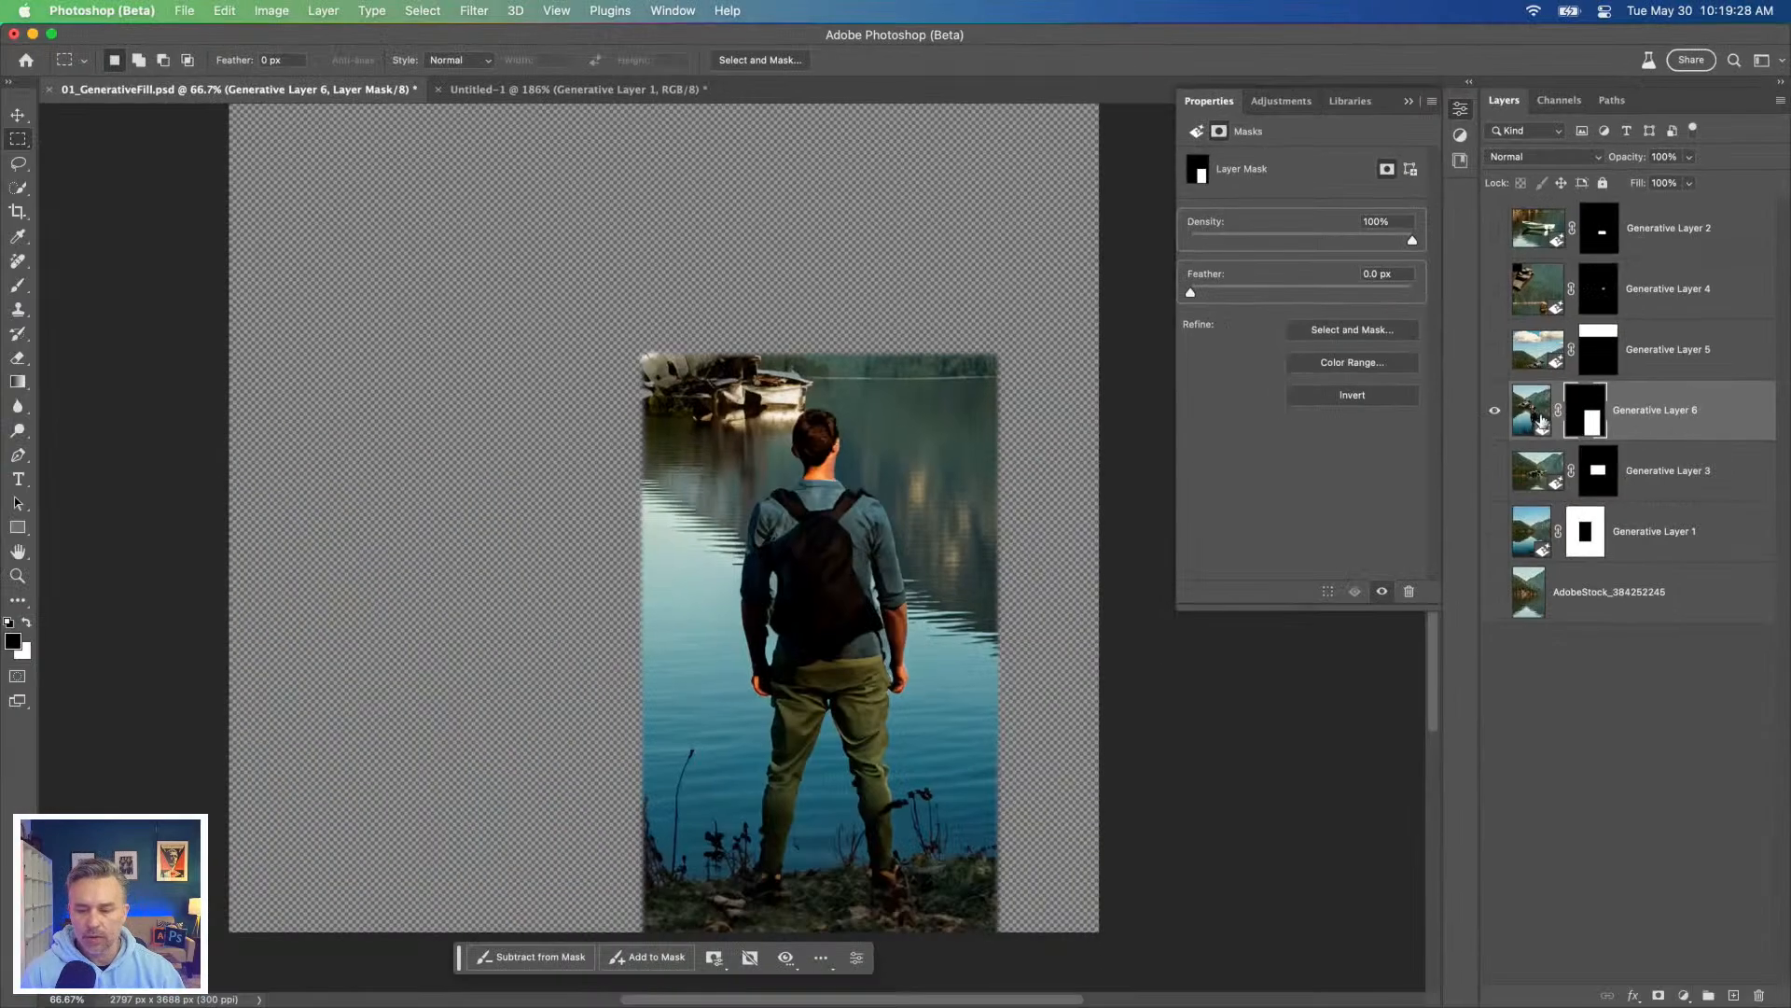
pyautogui.rightClick(998, 528)
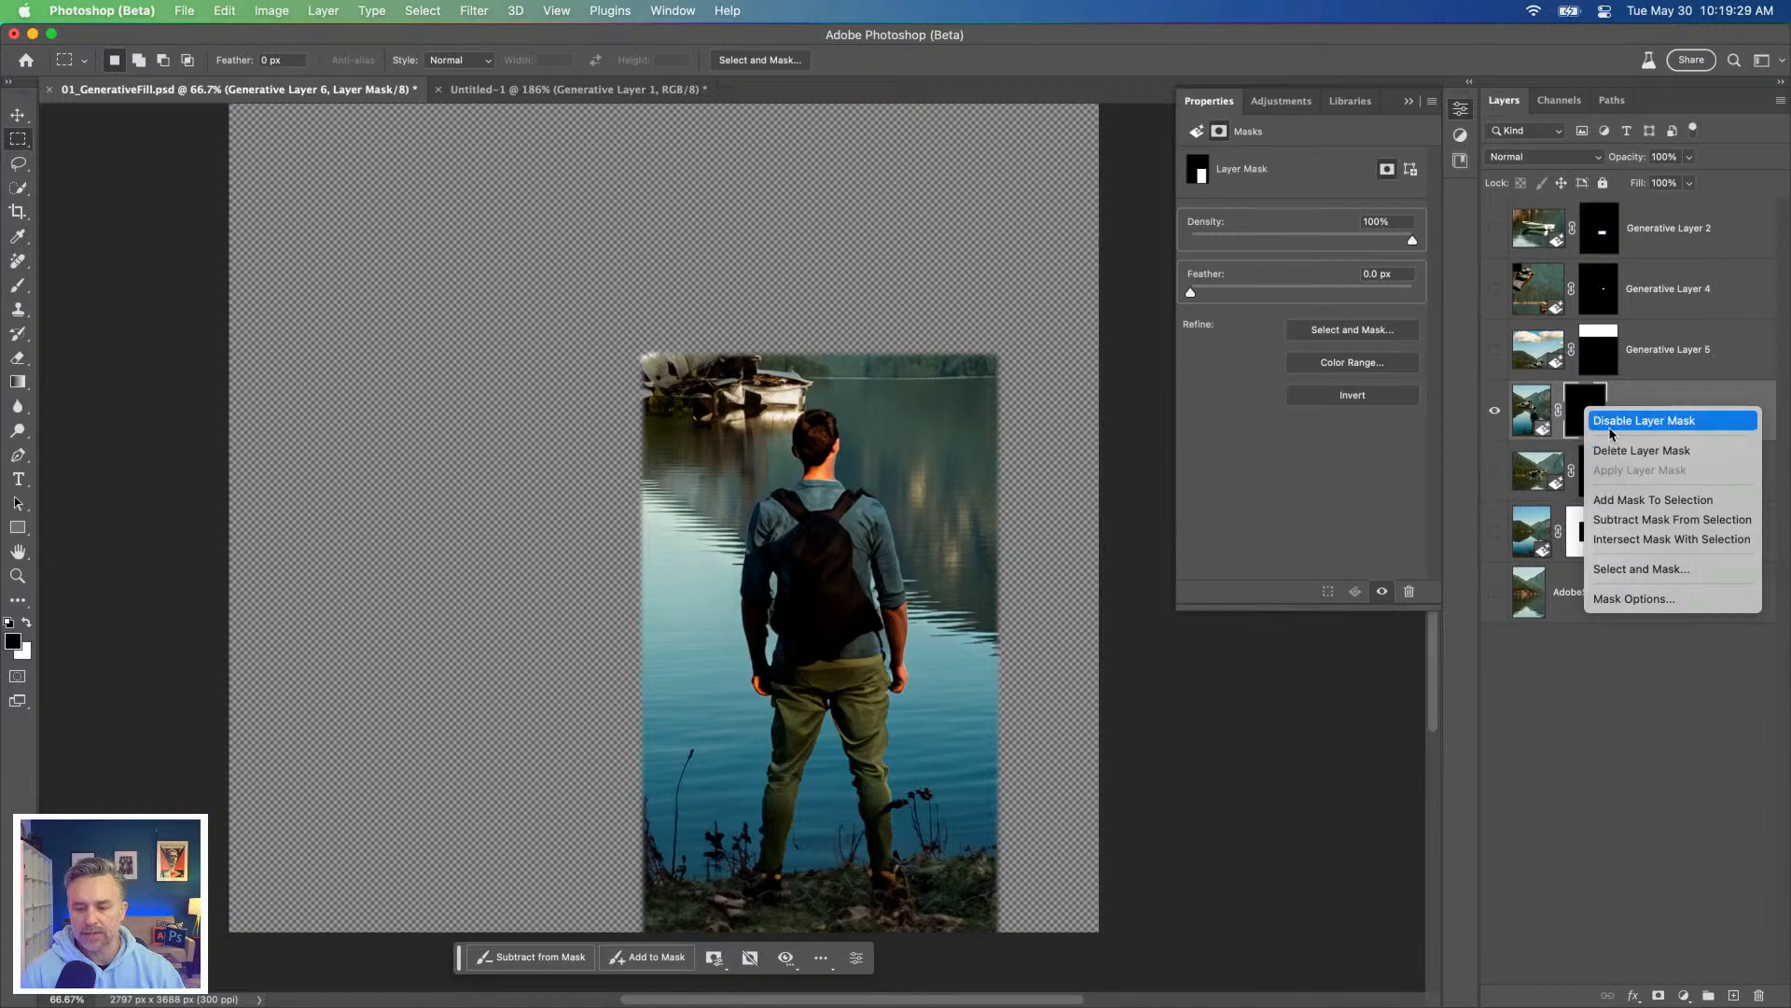
pyautogui.click(1610, 421)
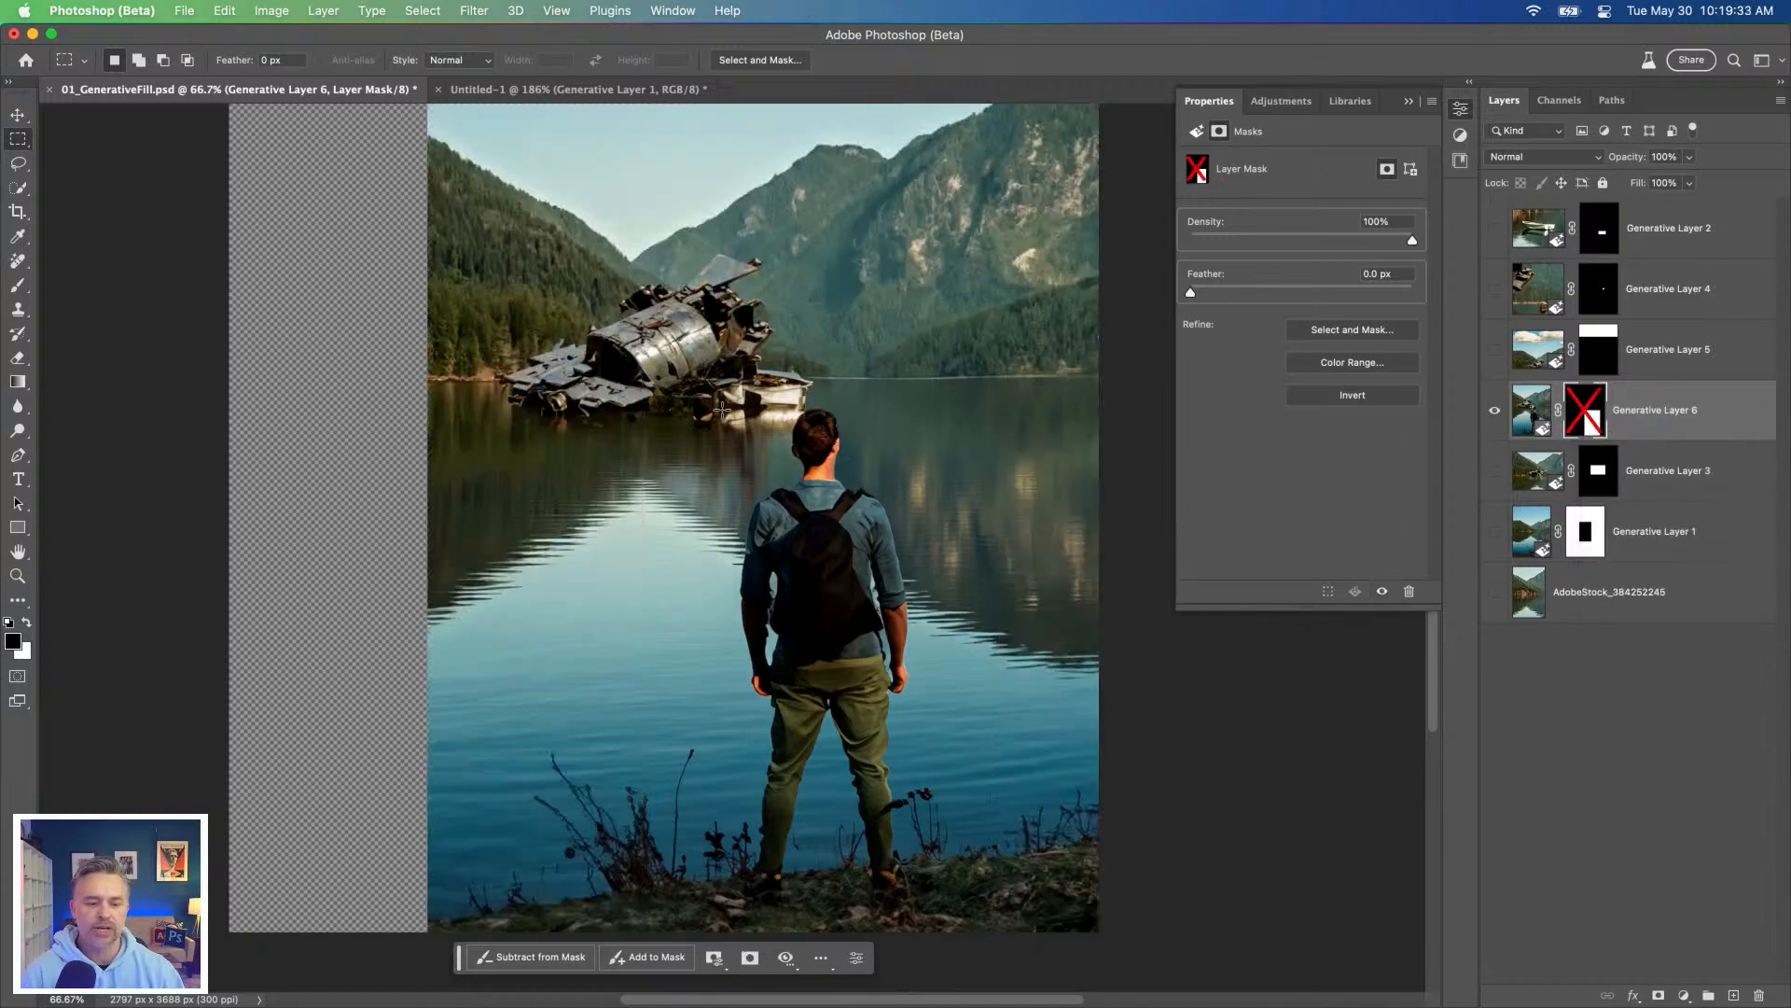
pyautogui.keyDown('shift'); pyautogui.click(1578, 419); pyautogui.keyUp('shift')
pyautogui.click(1528, 420)
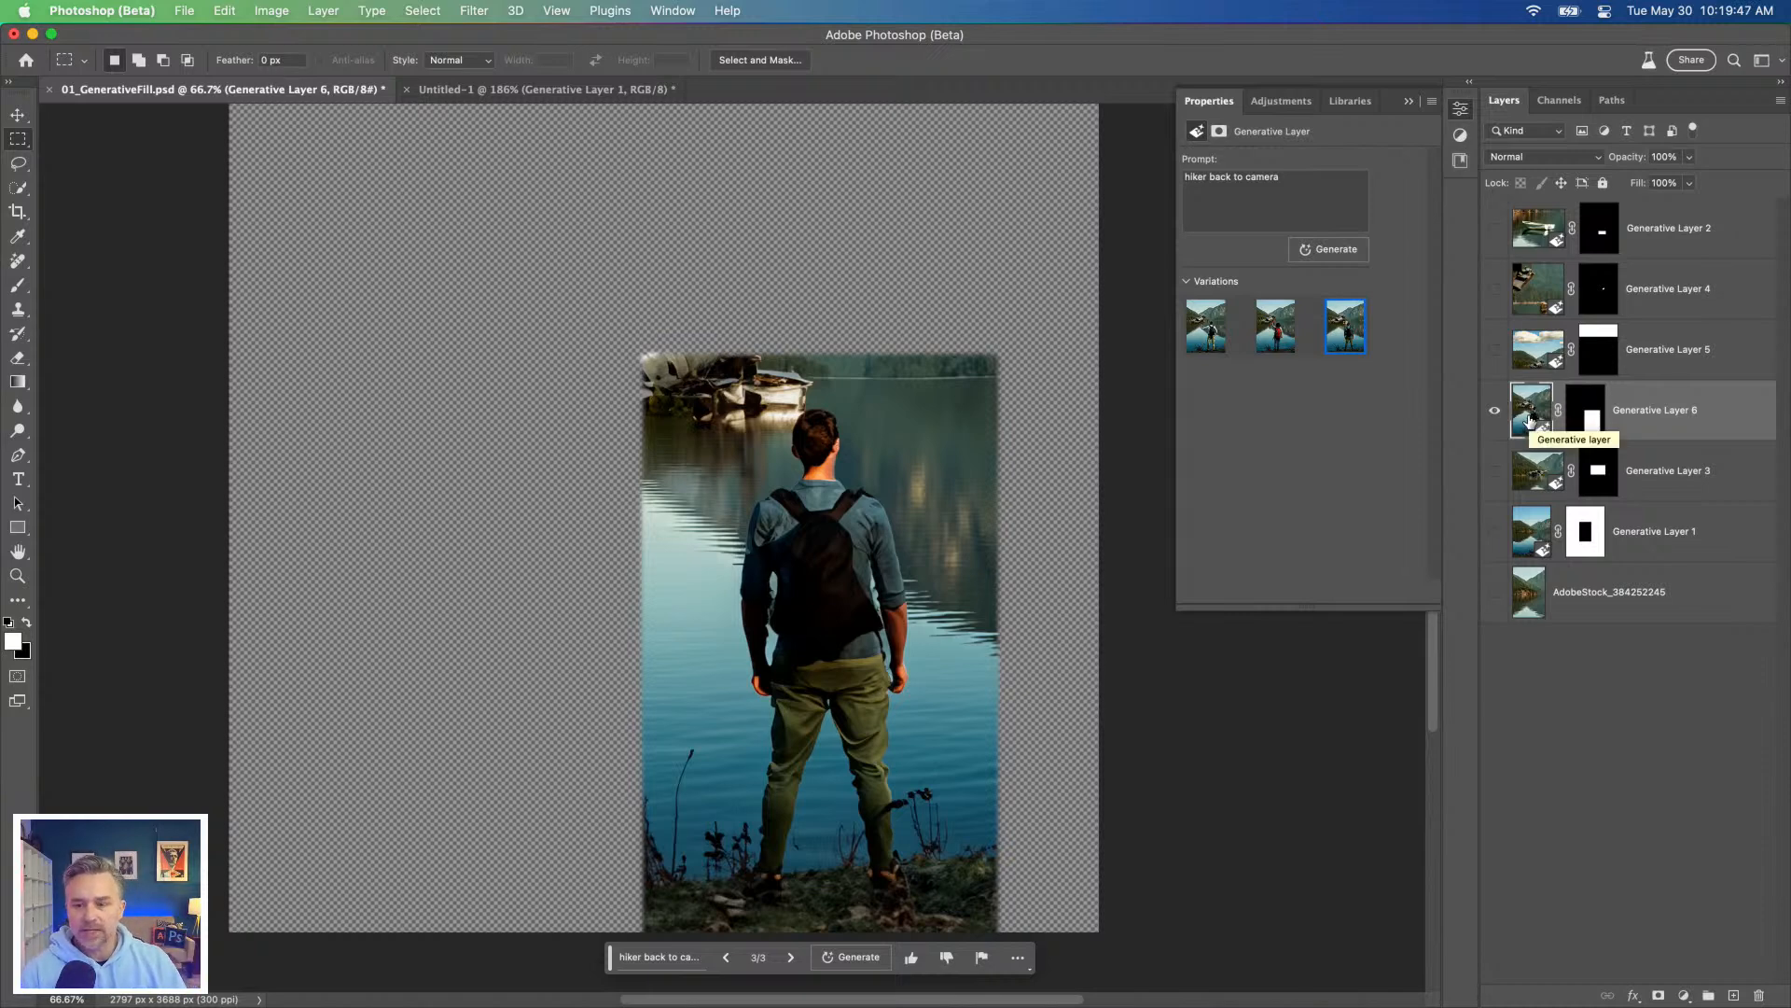
# Step: Show Generative Layer 3, Generative Layer 1 and the AdobeStock_384252245 layer beneath the hiker again
pyautogui.moveTo(1495, 471); pyautogui.dragTo(1505, 680)
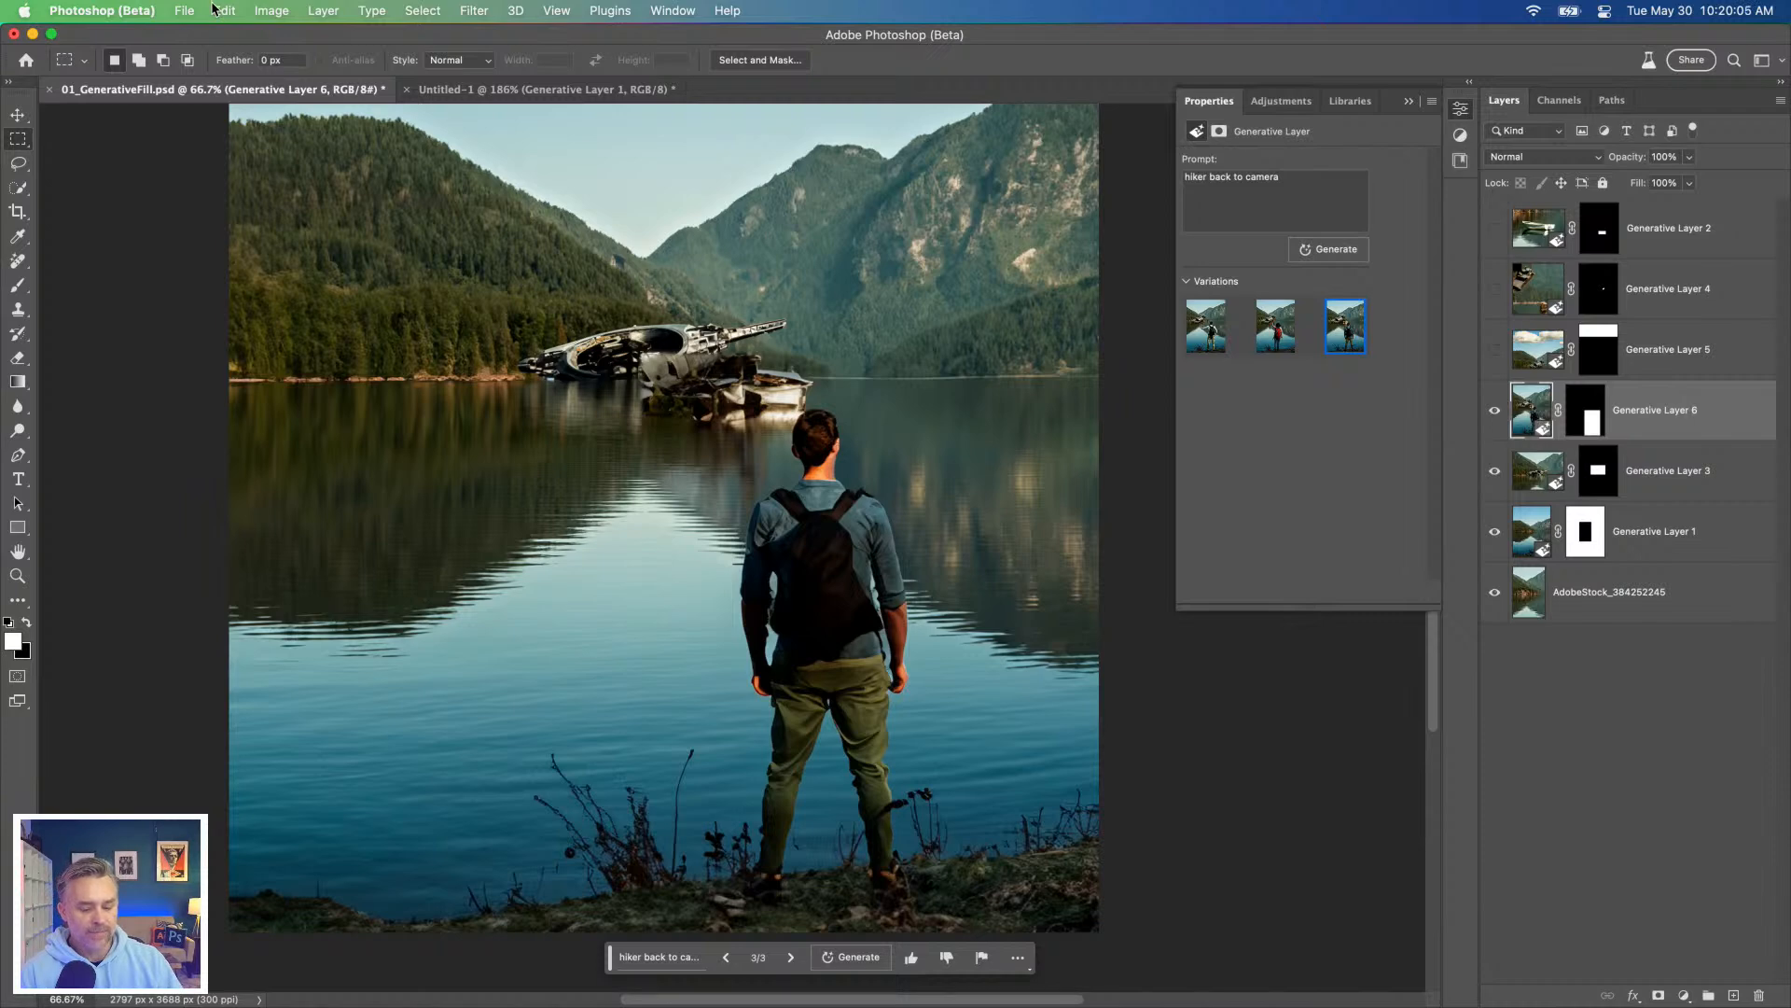
pyautogui.hscroll(-2, 370, 425)
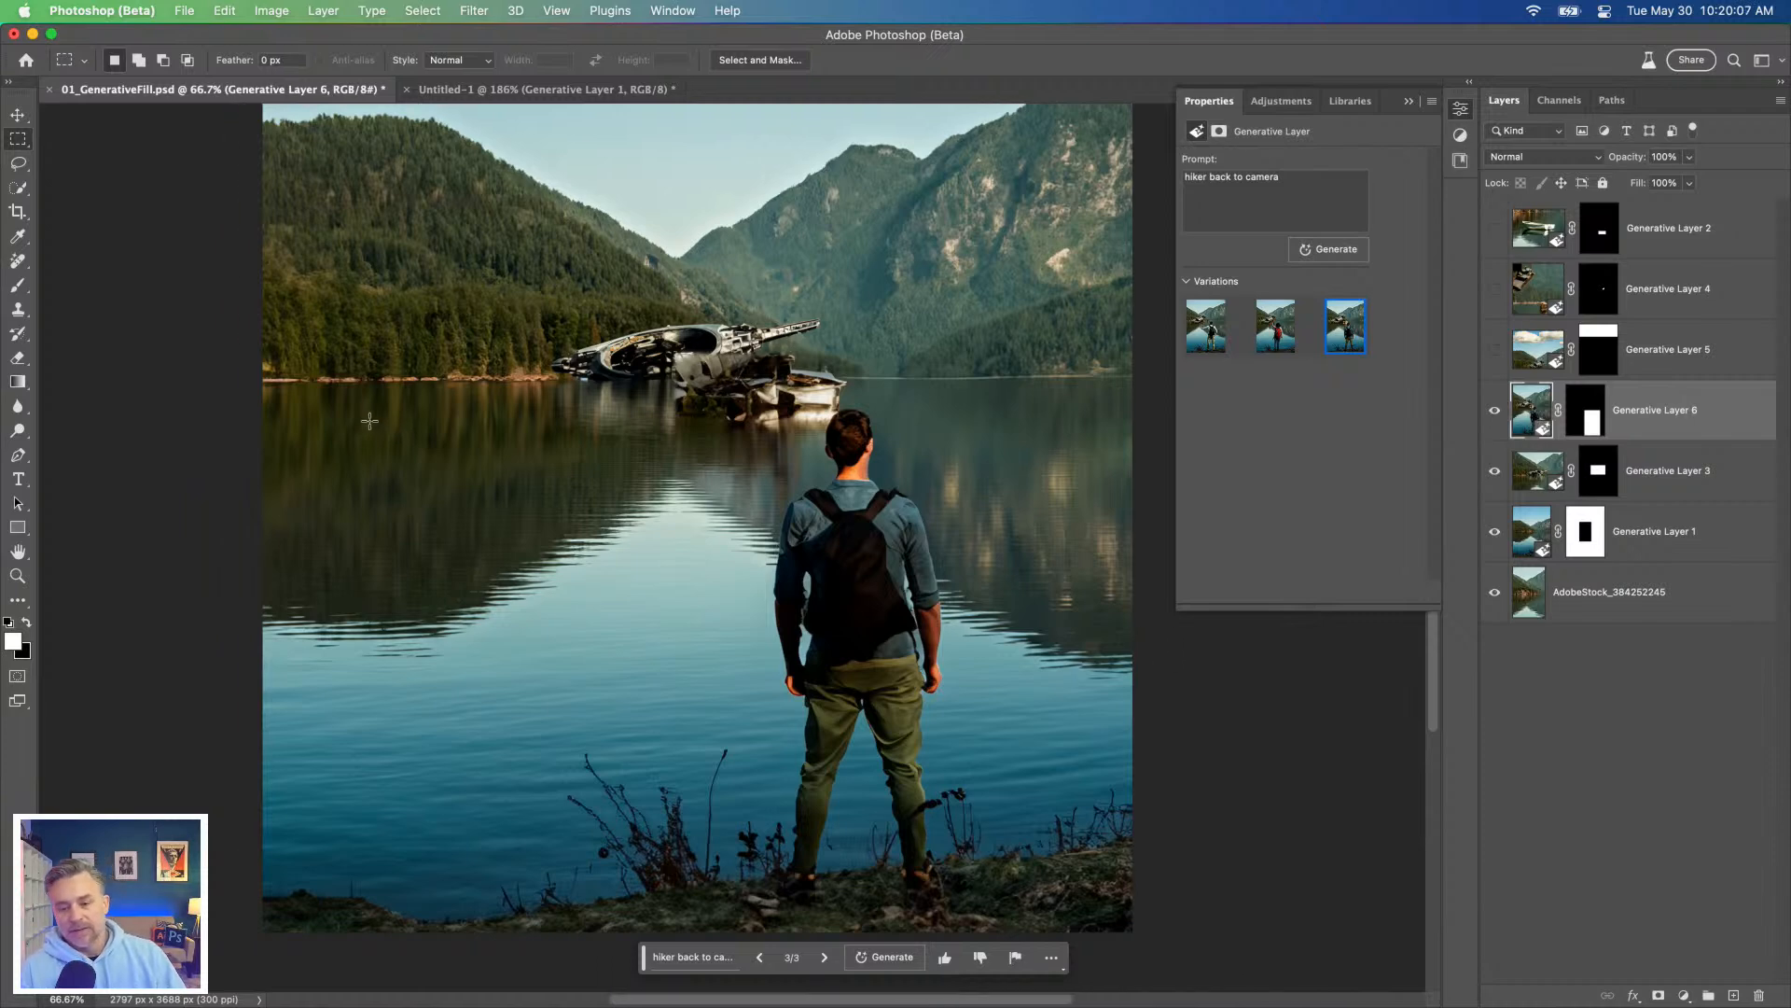
pyautogui.hscroll(-2, 371, 422)
pyautogui.hscroll(3, 701, 523)
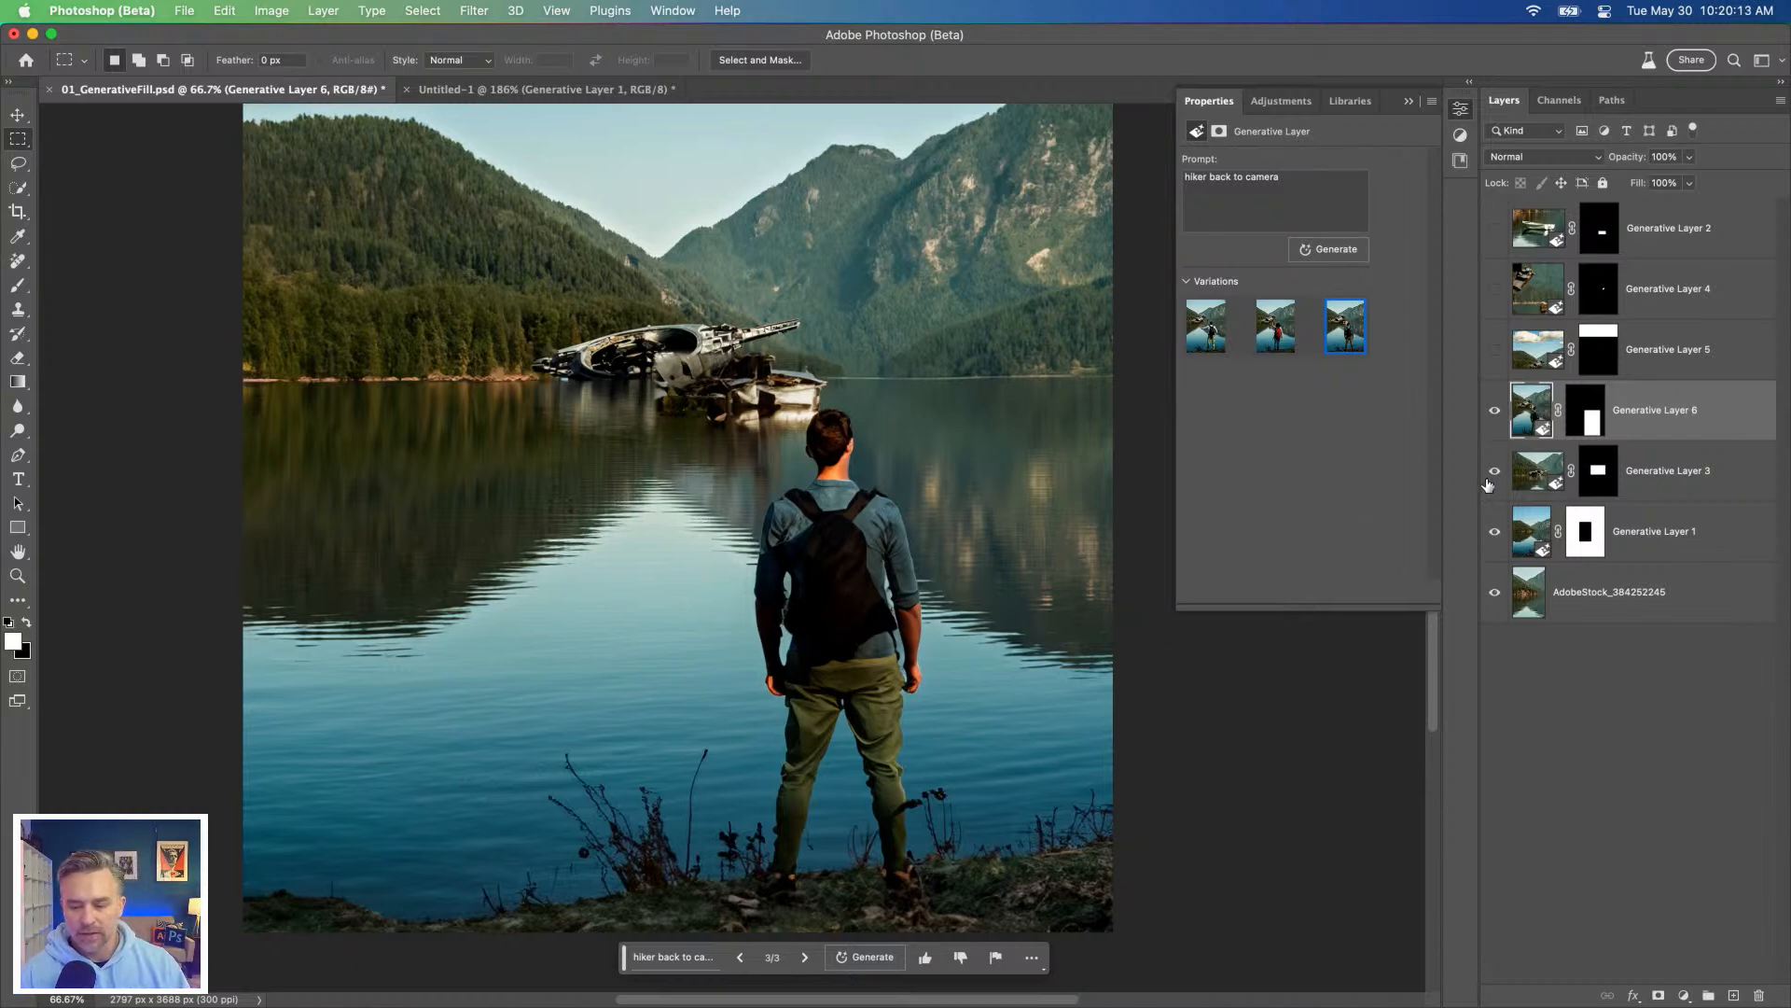
# Step: Convert the hiker layer Generative Layer 6 to a Smart Object
pyautogui.click(1409, 101)
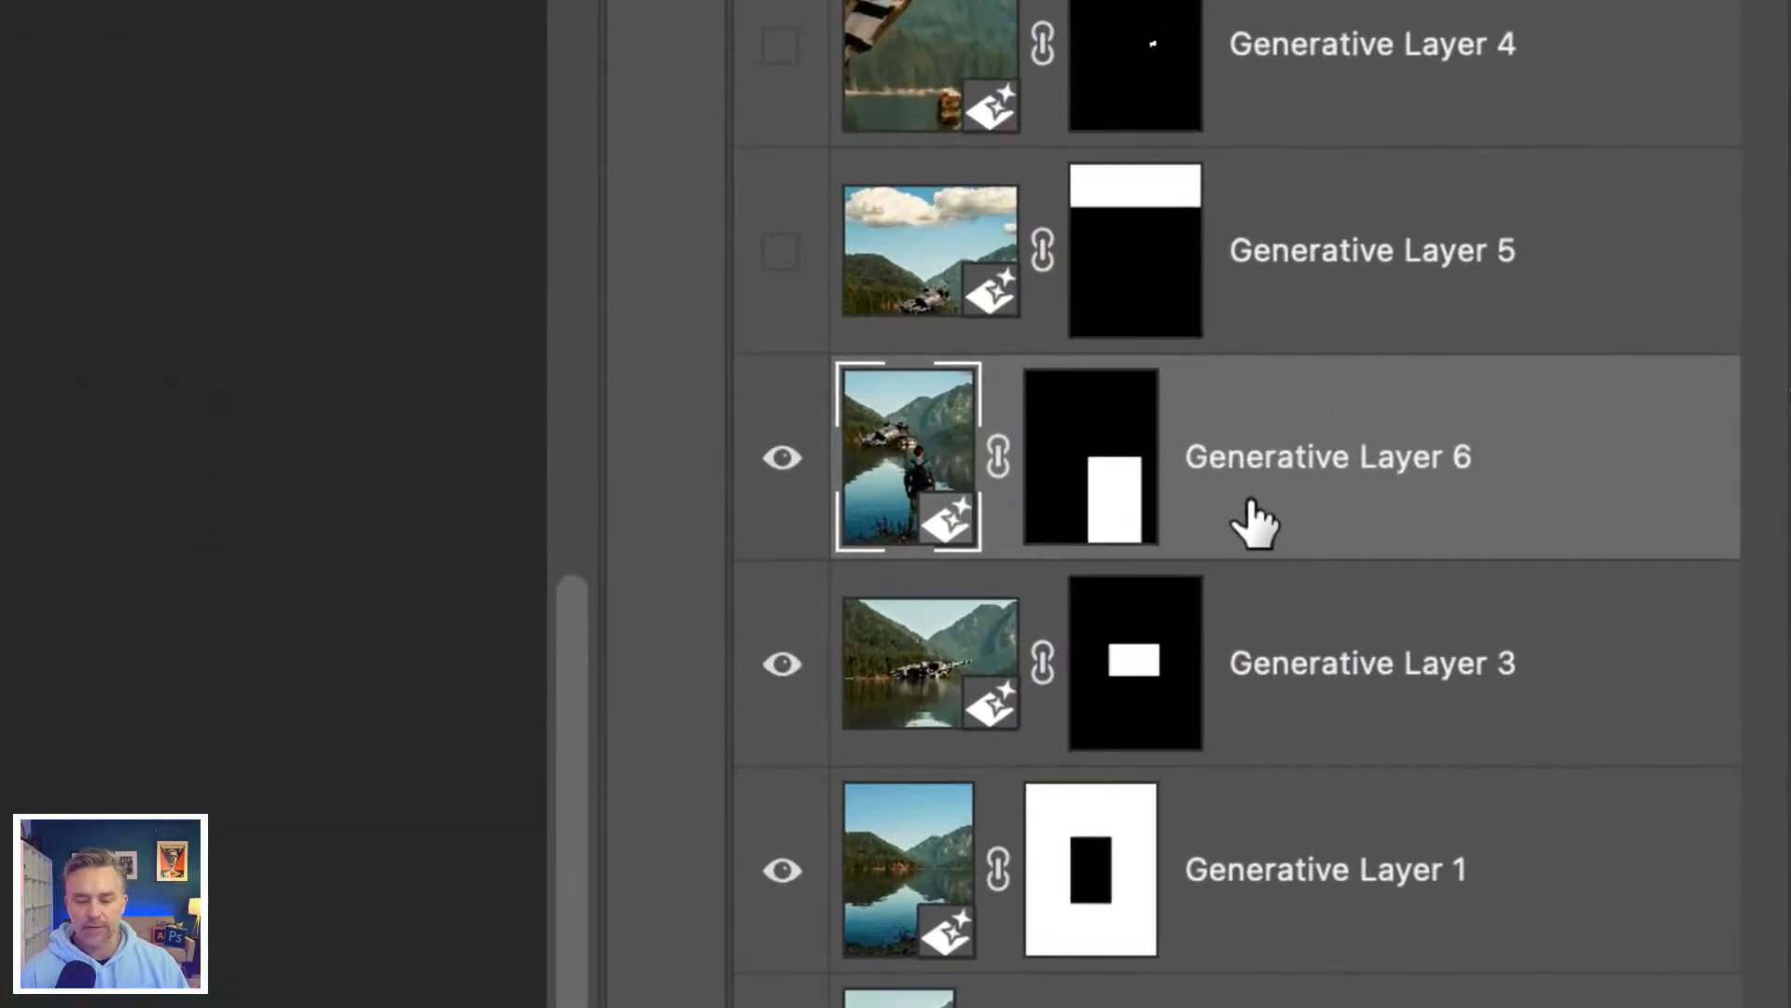
pyautogui.rightClick(1603, 427)
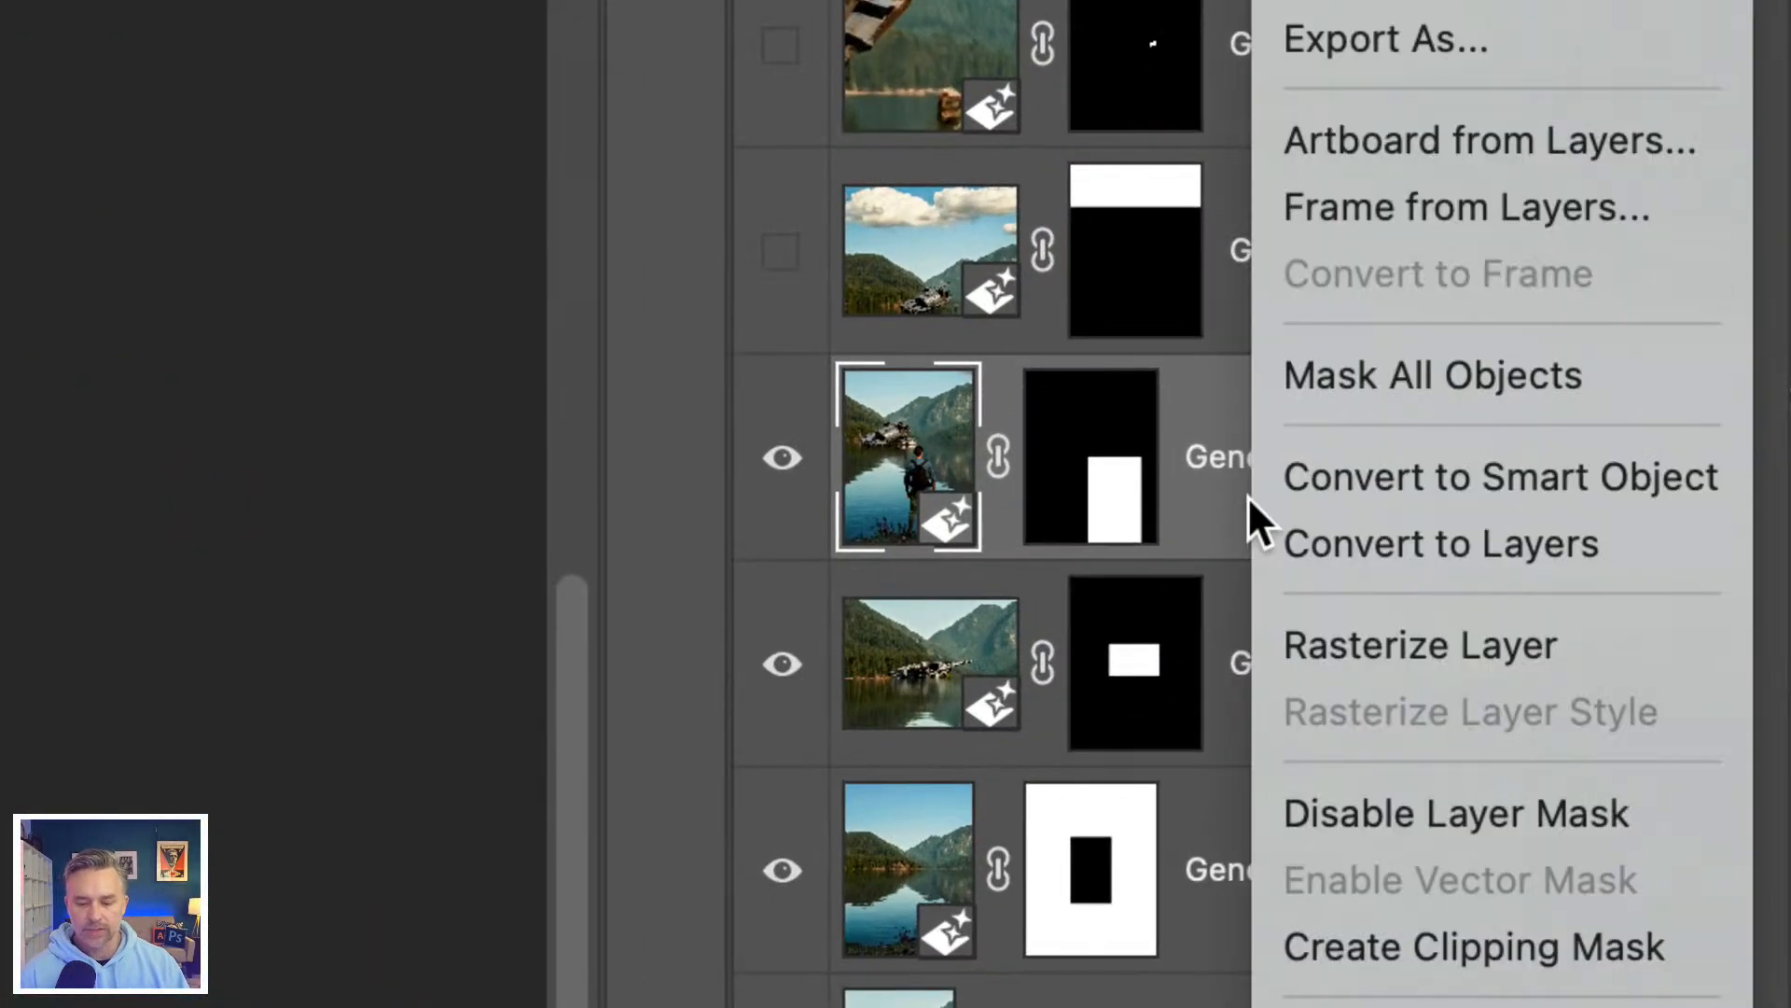
pyautogui.click(1452, 476)
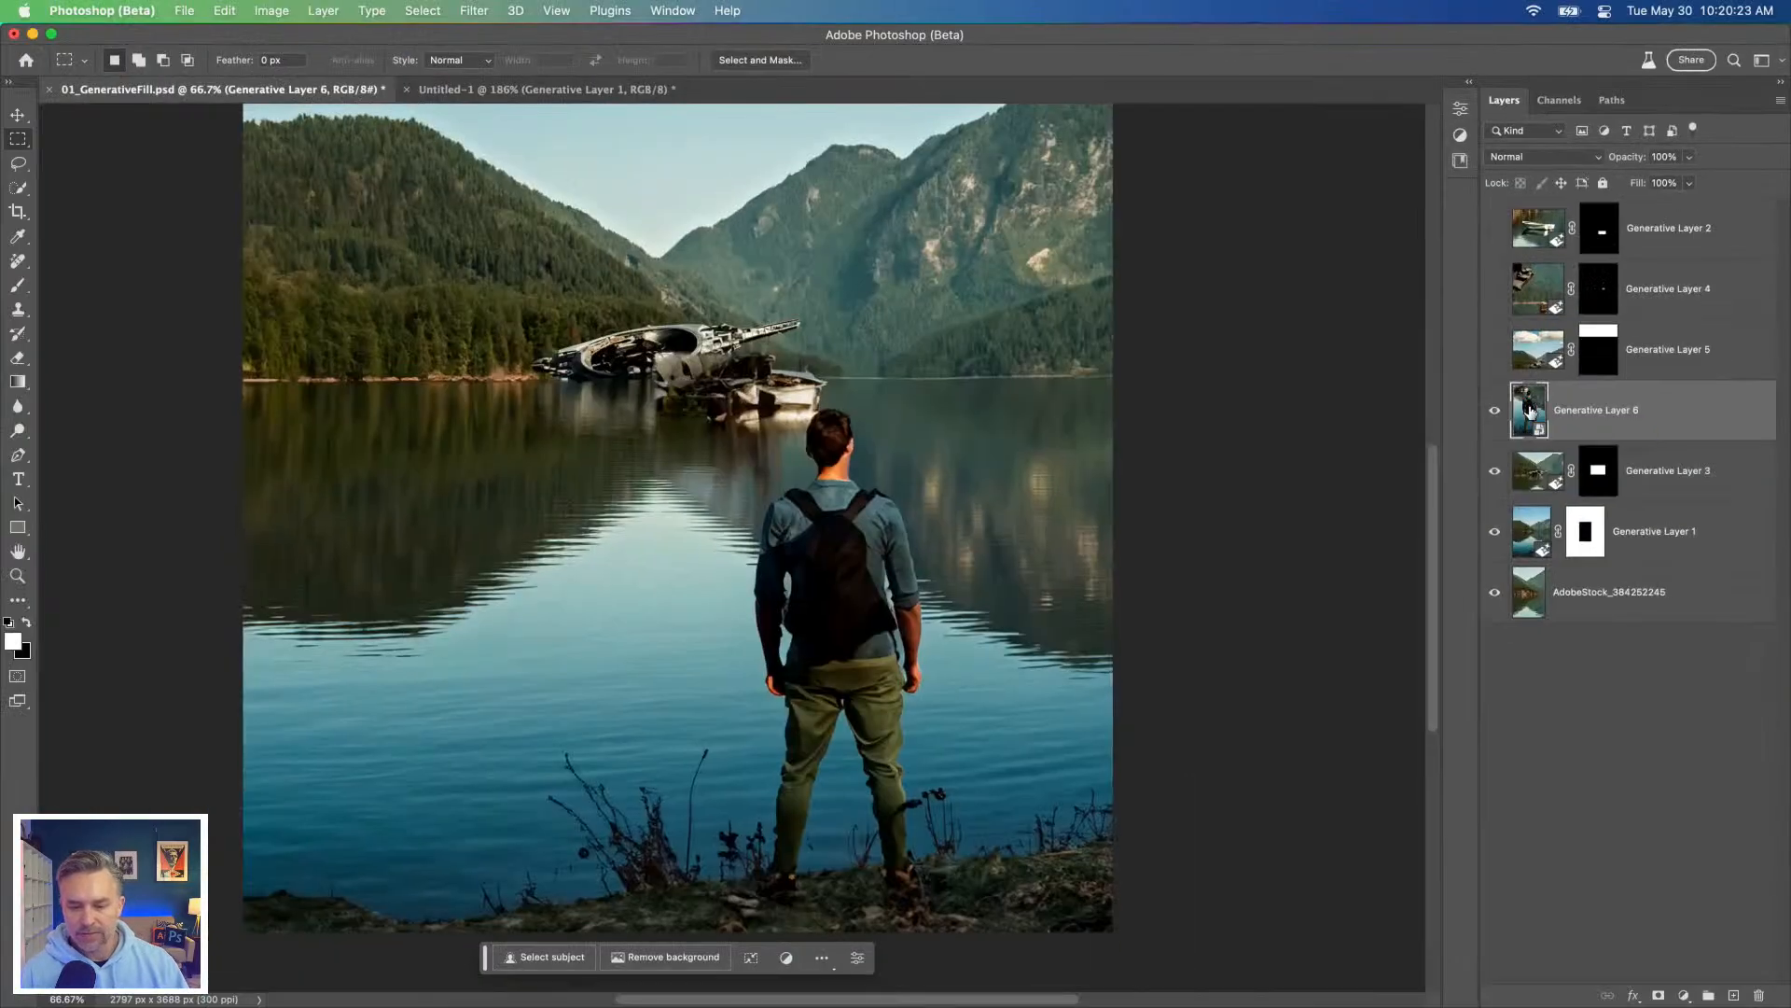
# Step: Open the hiker Smart Object's contents, preview the second and first variations, reselect the third and close the contents document
pyautogui.doubleClick(901, 457)
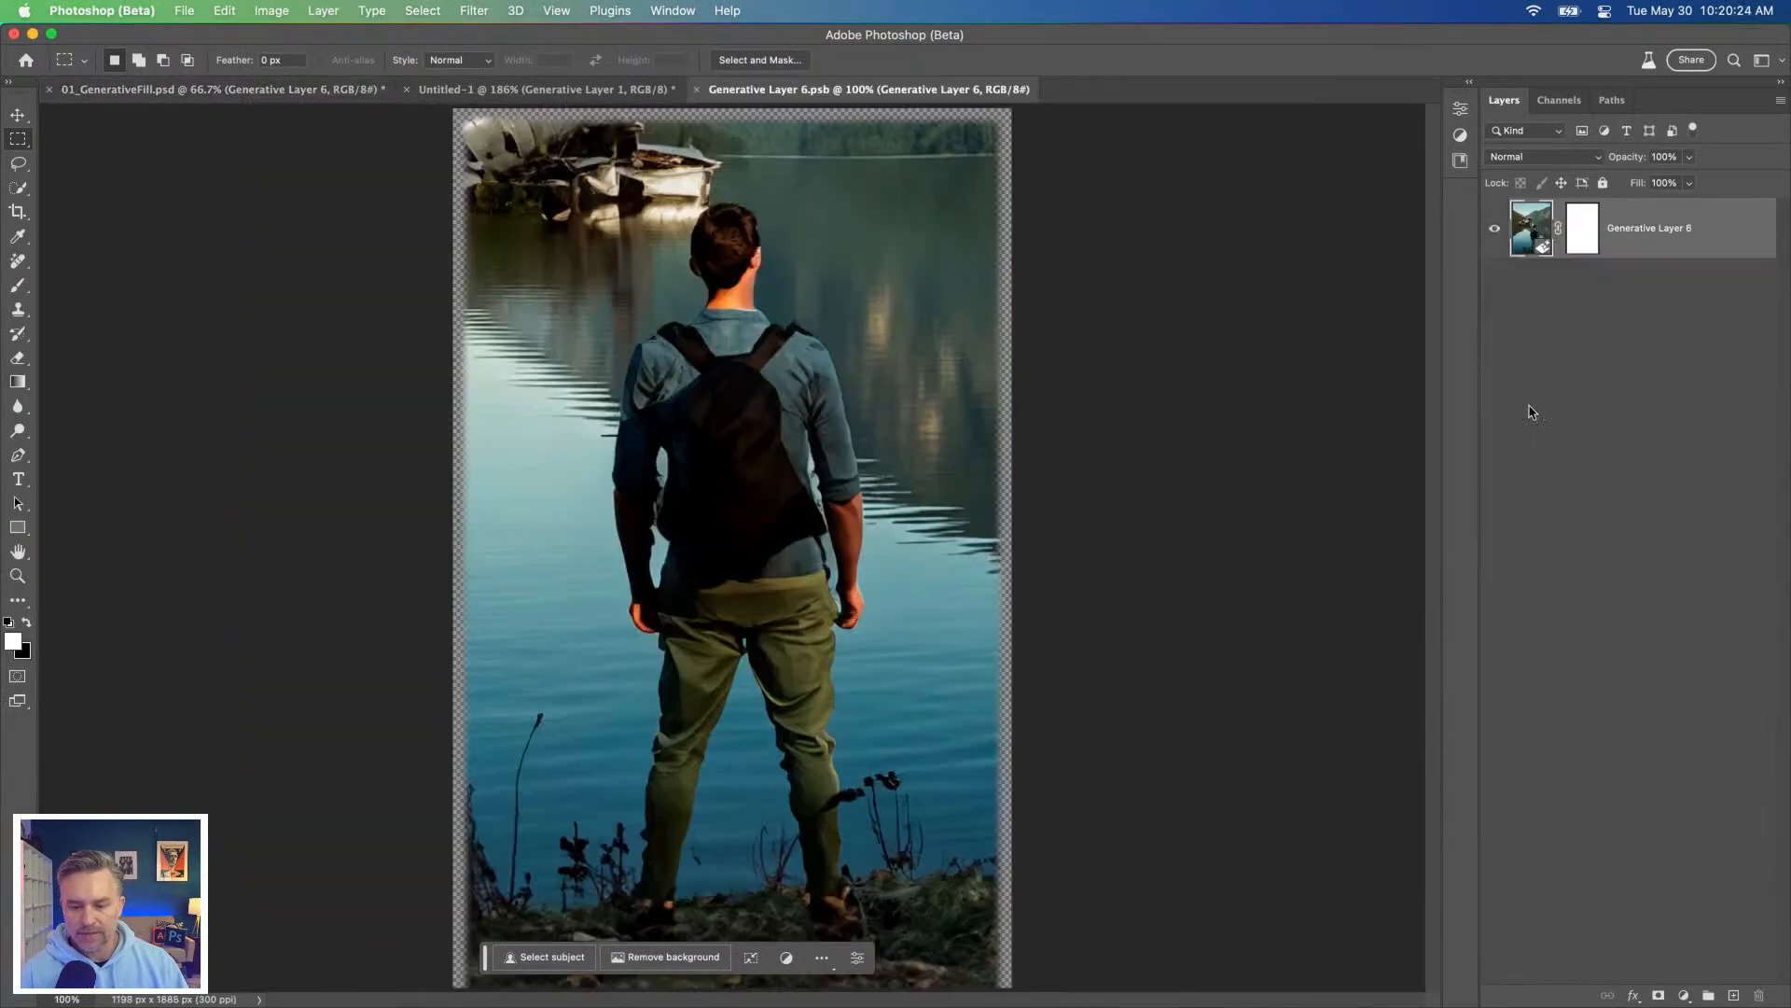
pyautogui.click(1469, 82)
pyautogui.click(1282, 328)
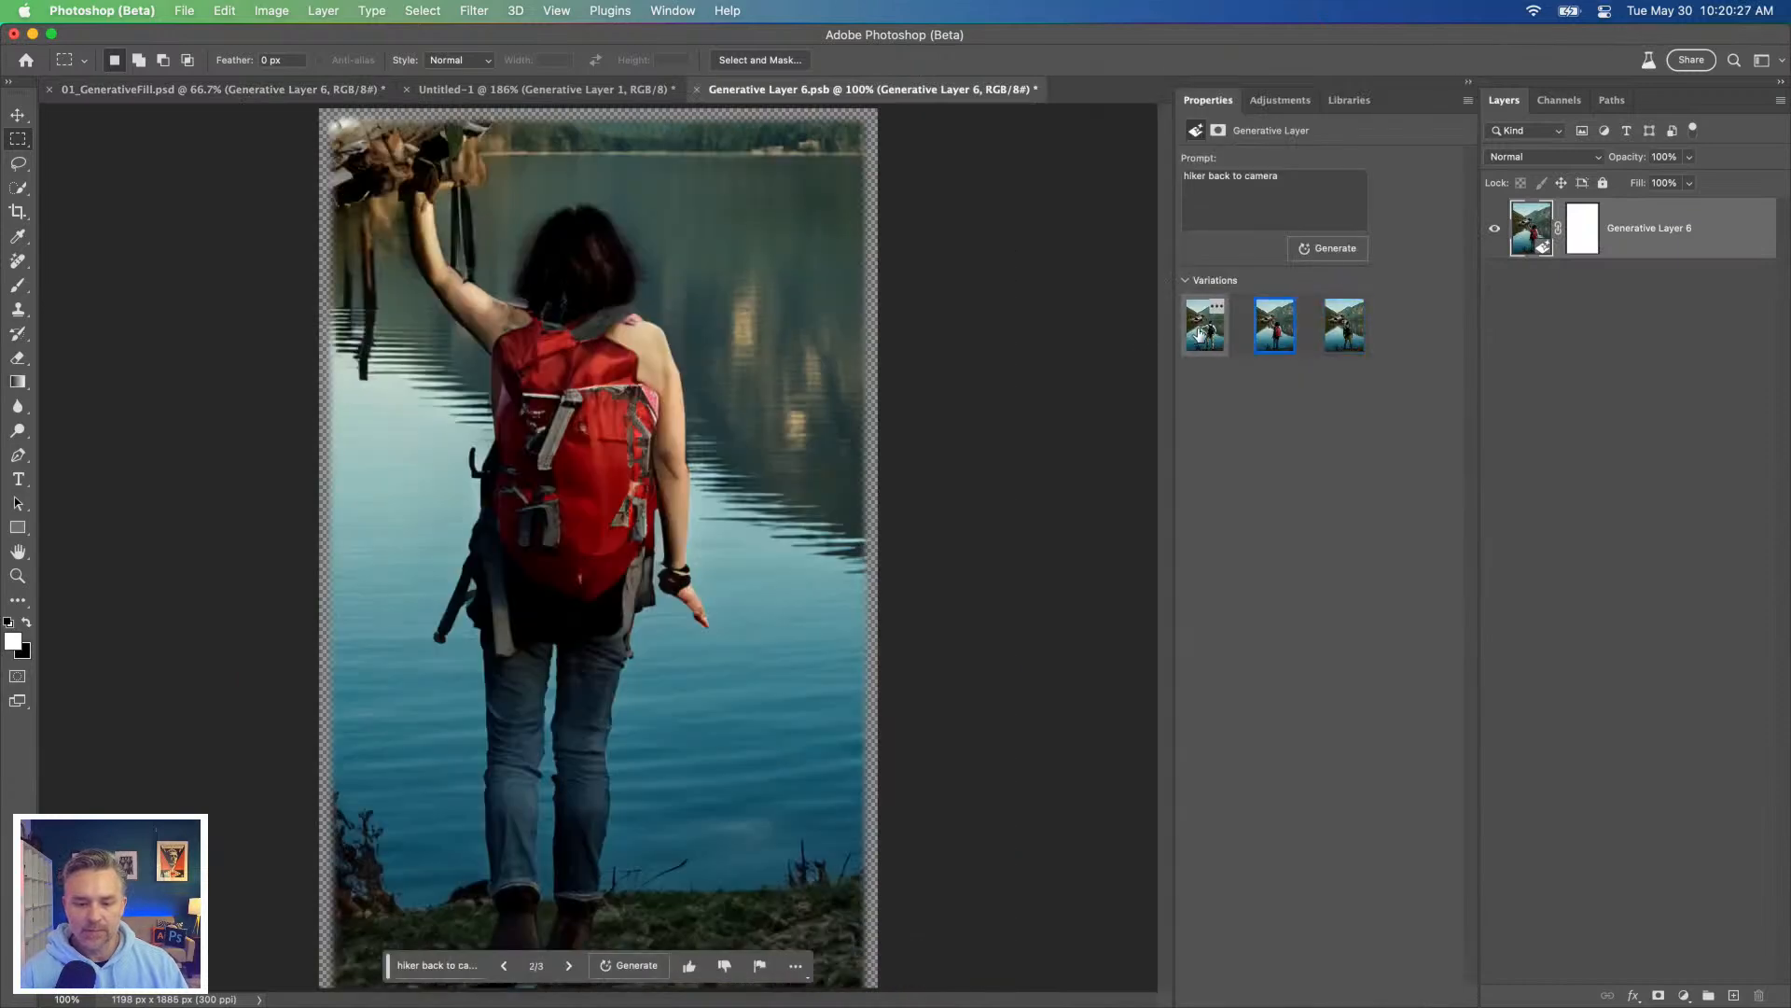
pyautogui.click(1206, 333)
pyautogui.click(1345, 327)
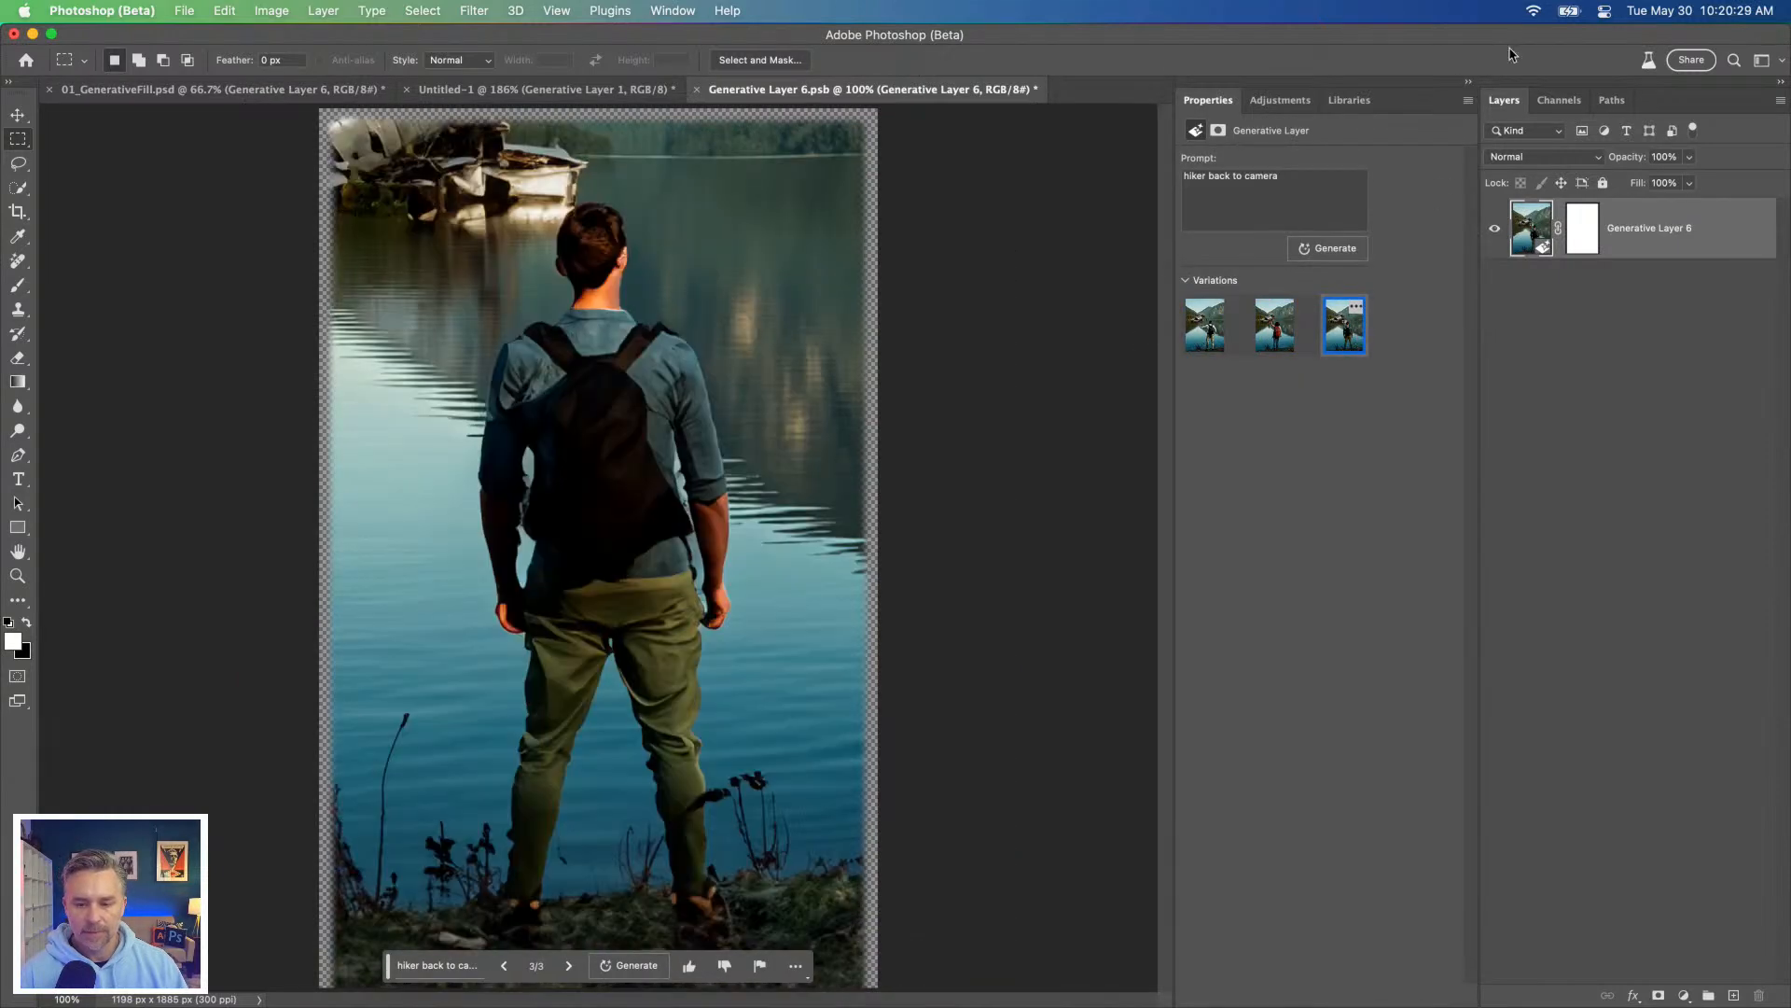
pyautogui.click(1469, 82)
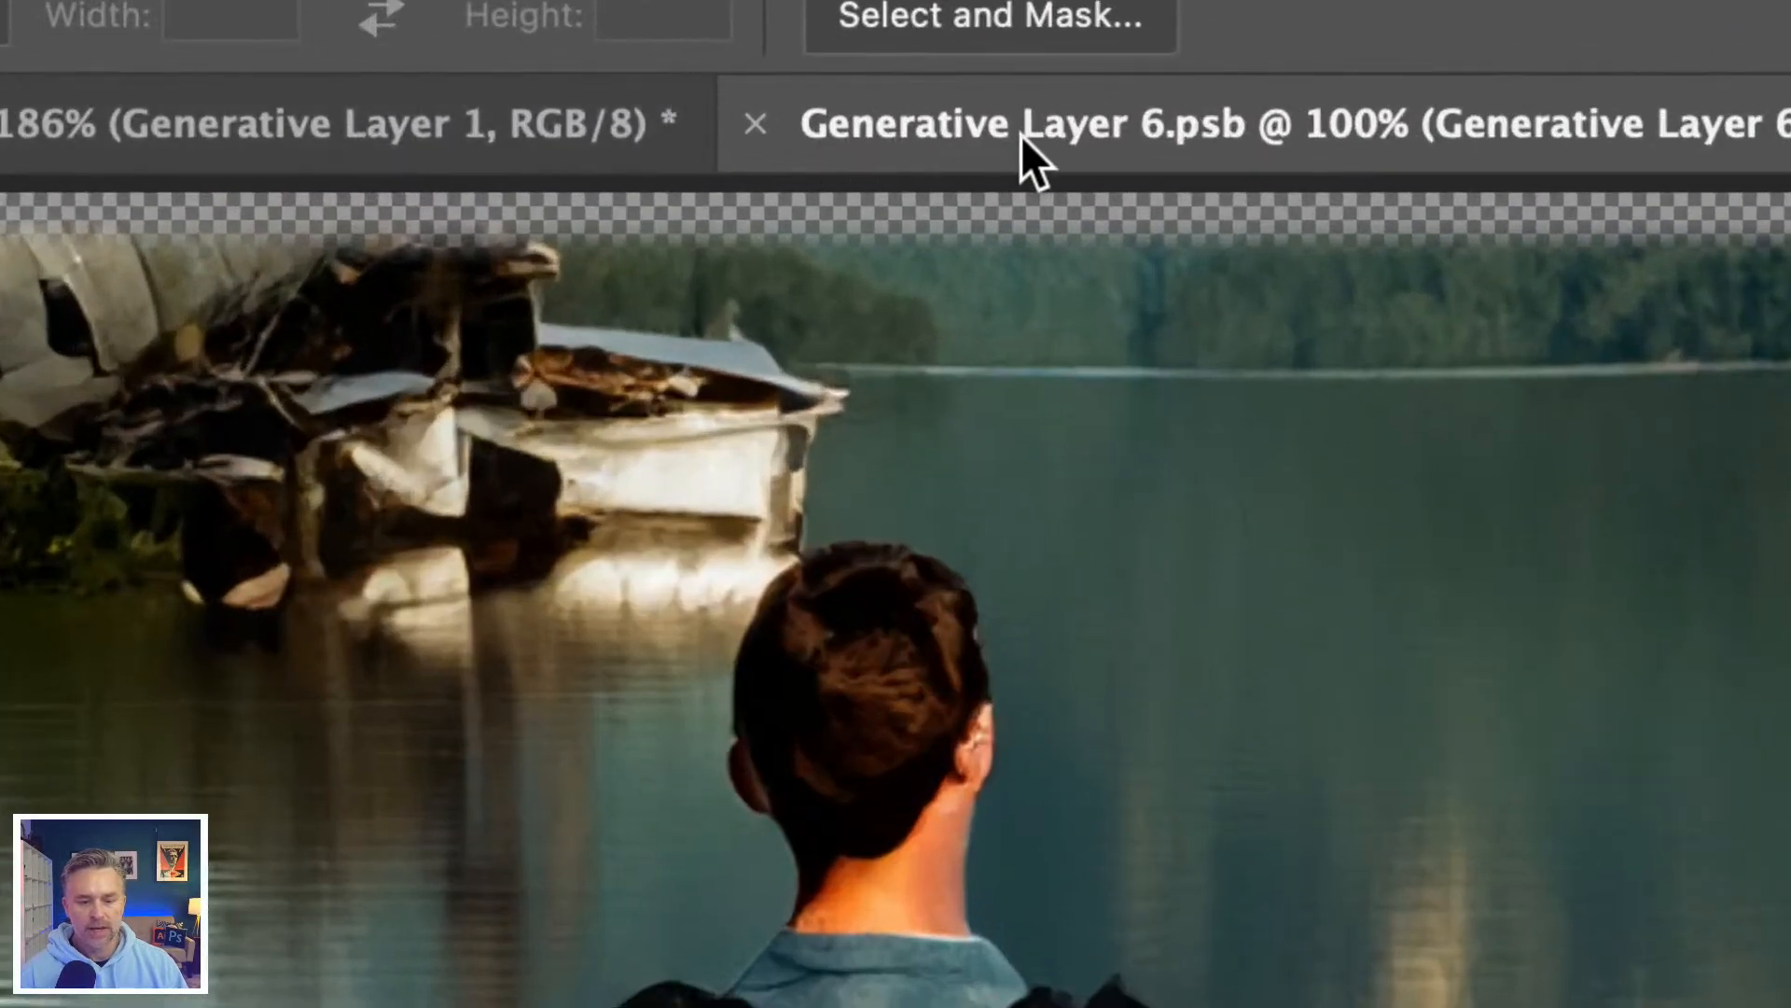
pyautogui.click(751, 125)
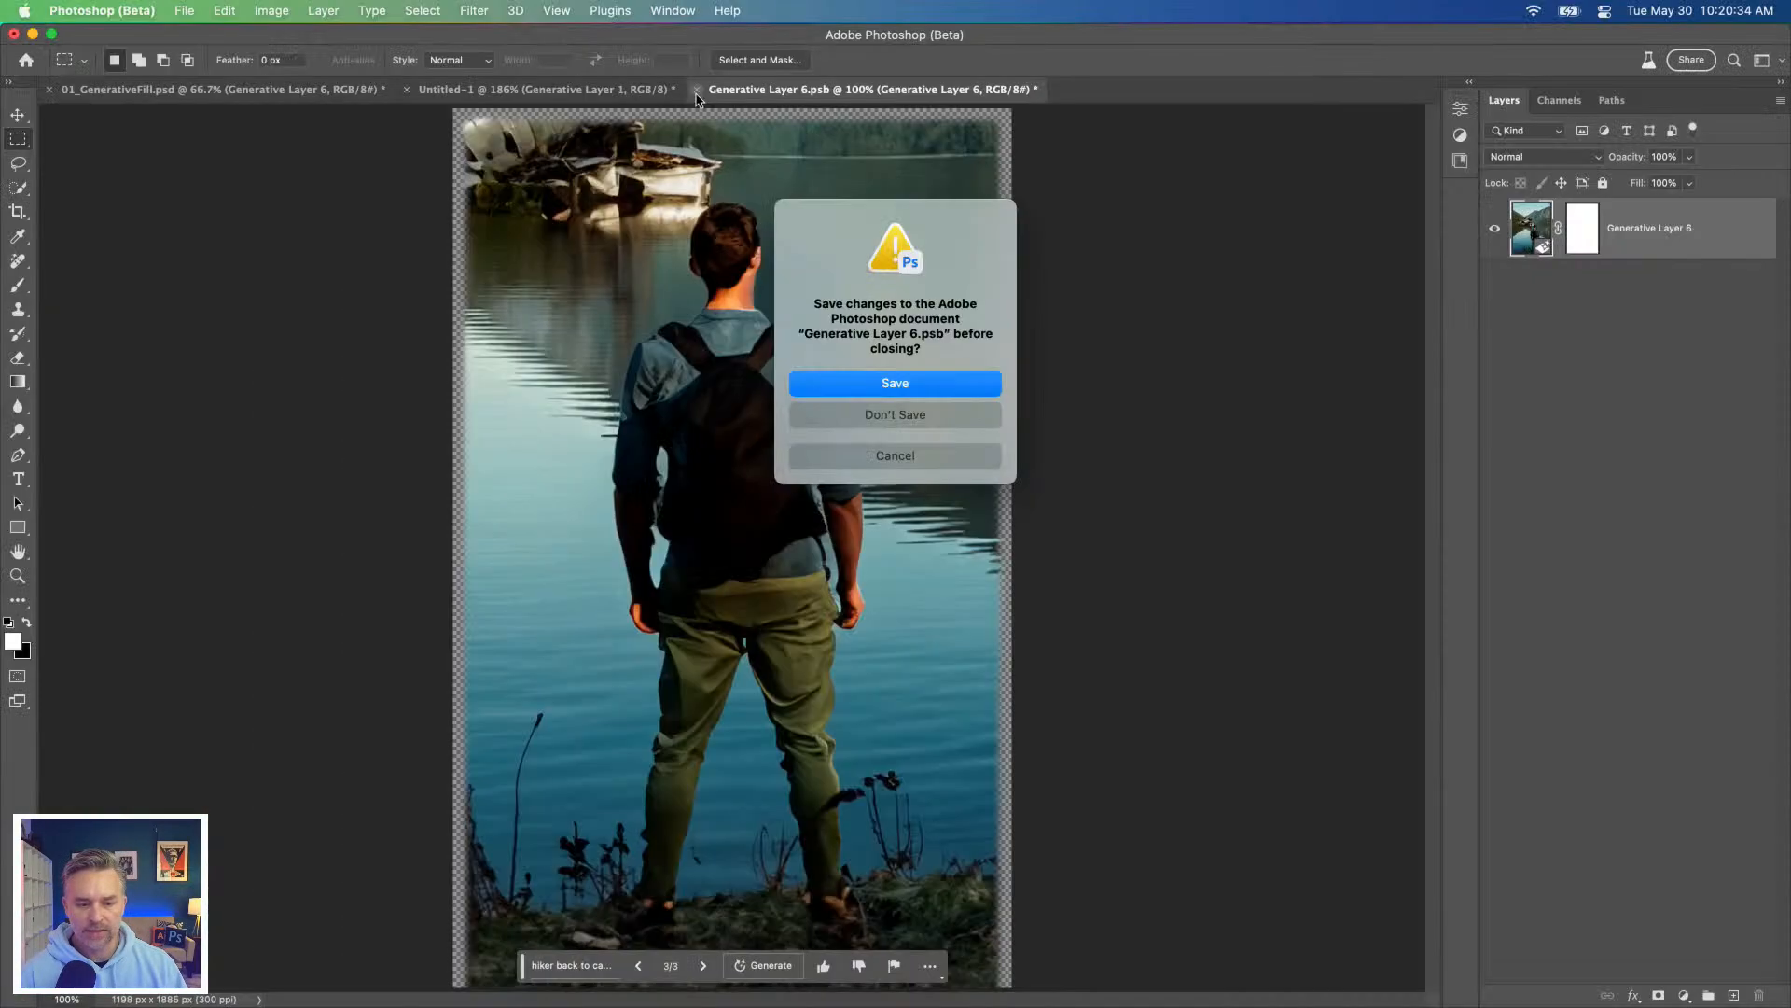
pyautogui.click(848, 390)
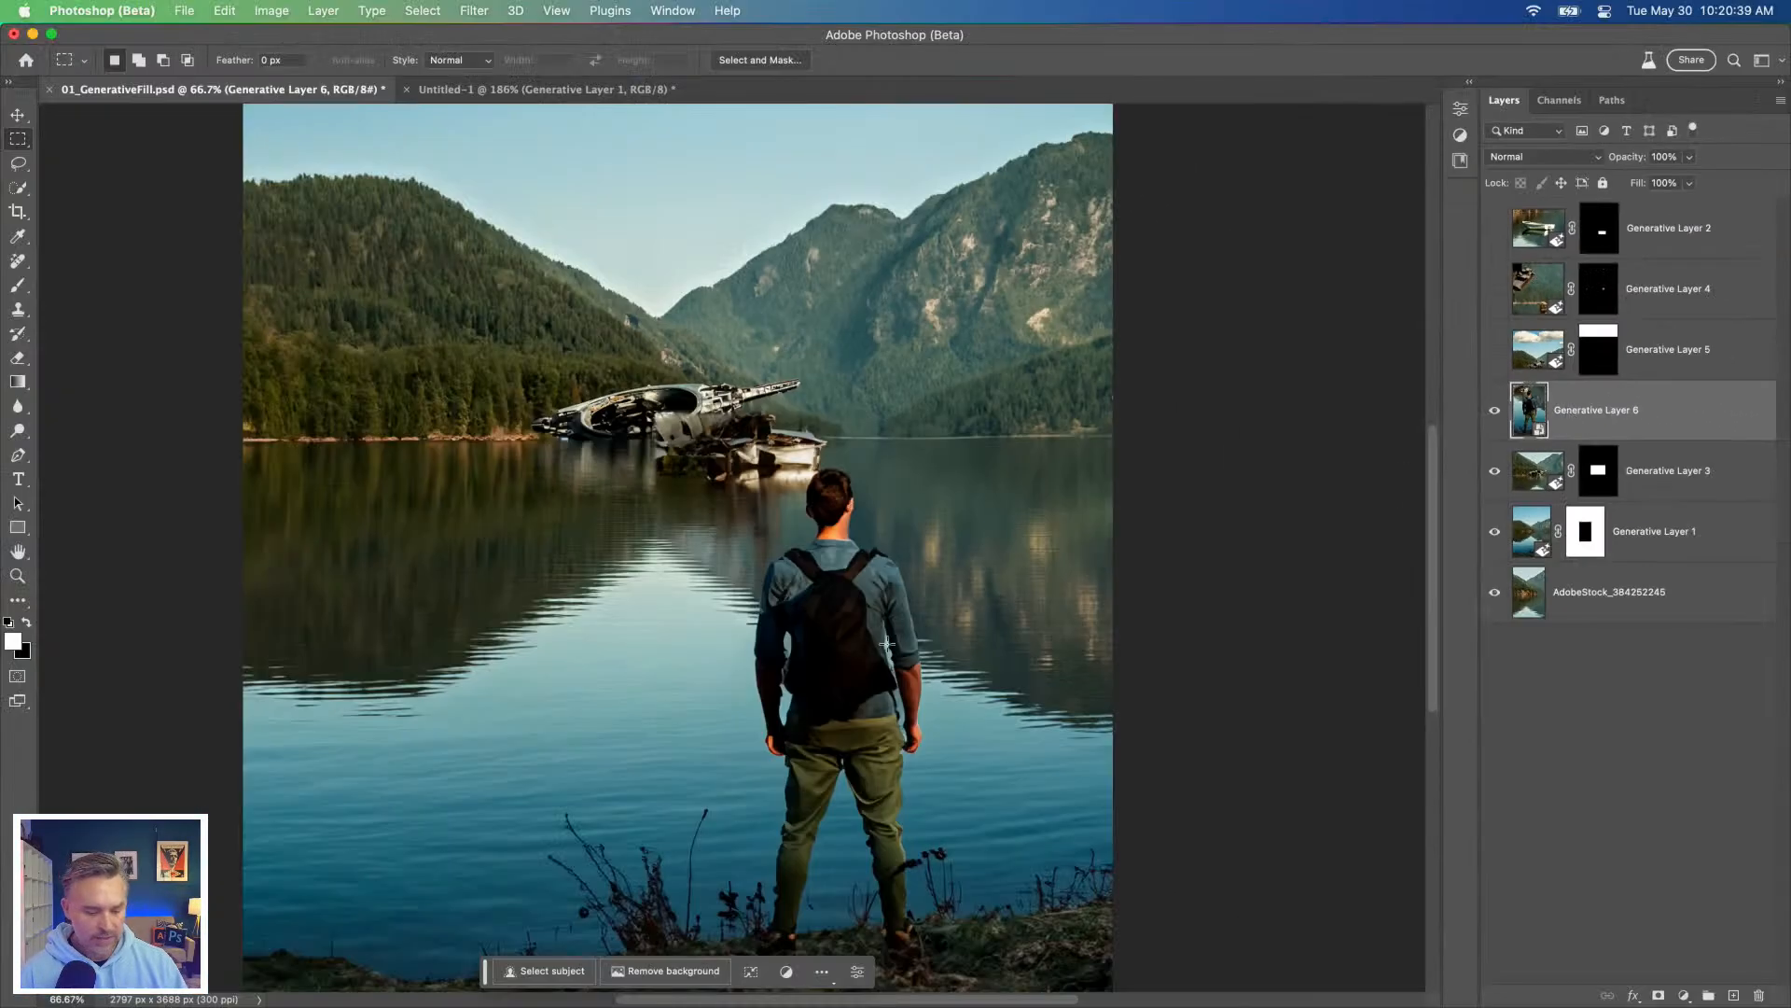
# Step: Hide the three layers below the hiker and remove the background from Generative Layer 6
pyautogui.moveTo(484, 982); pyautogui.dragTo(787, 709)
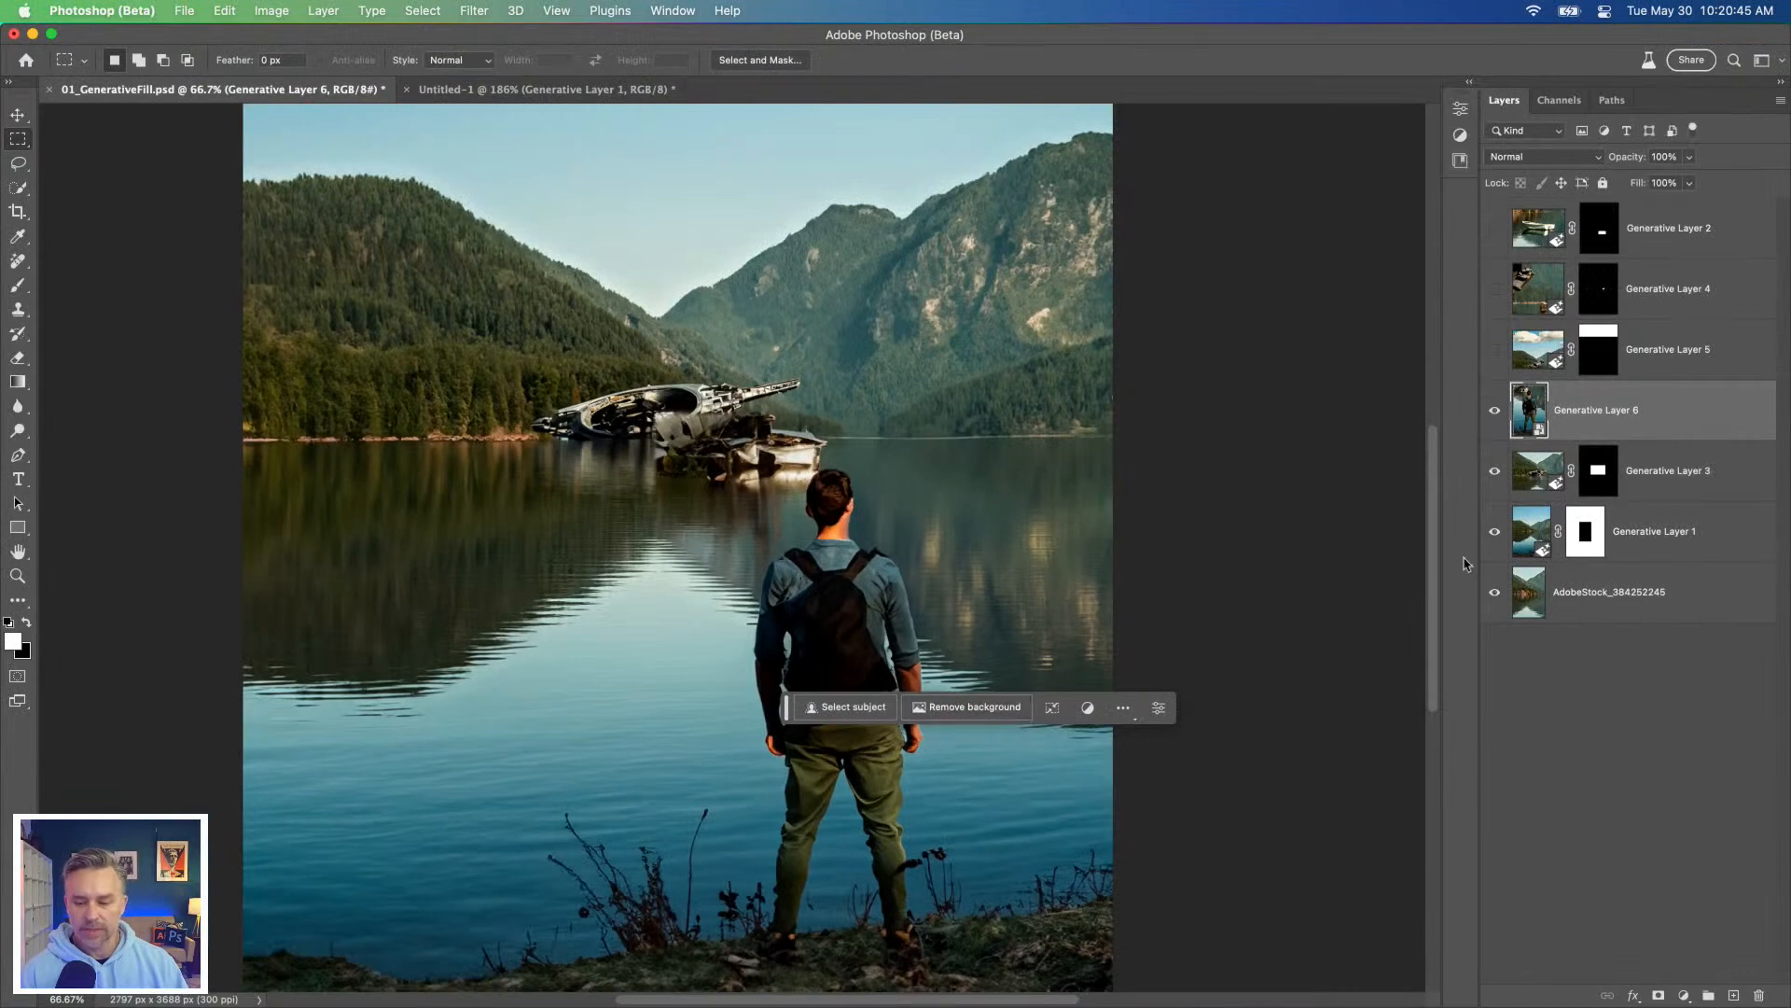
pyautogui.moveTo(1495, 471); pyautogui.dragTo(1495, 597)
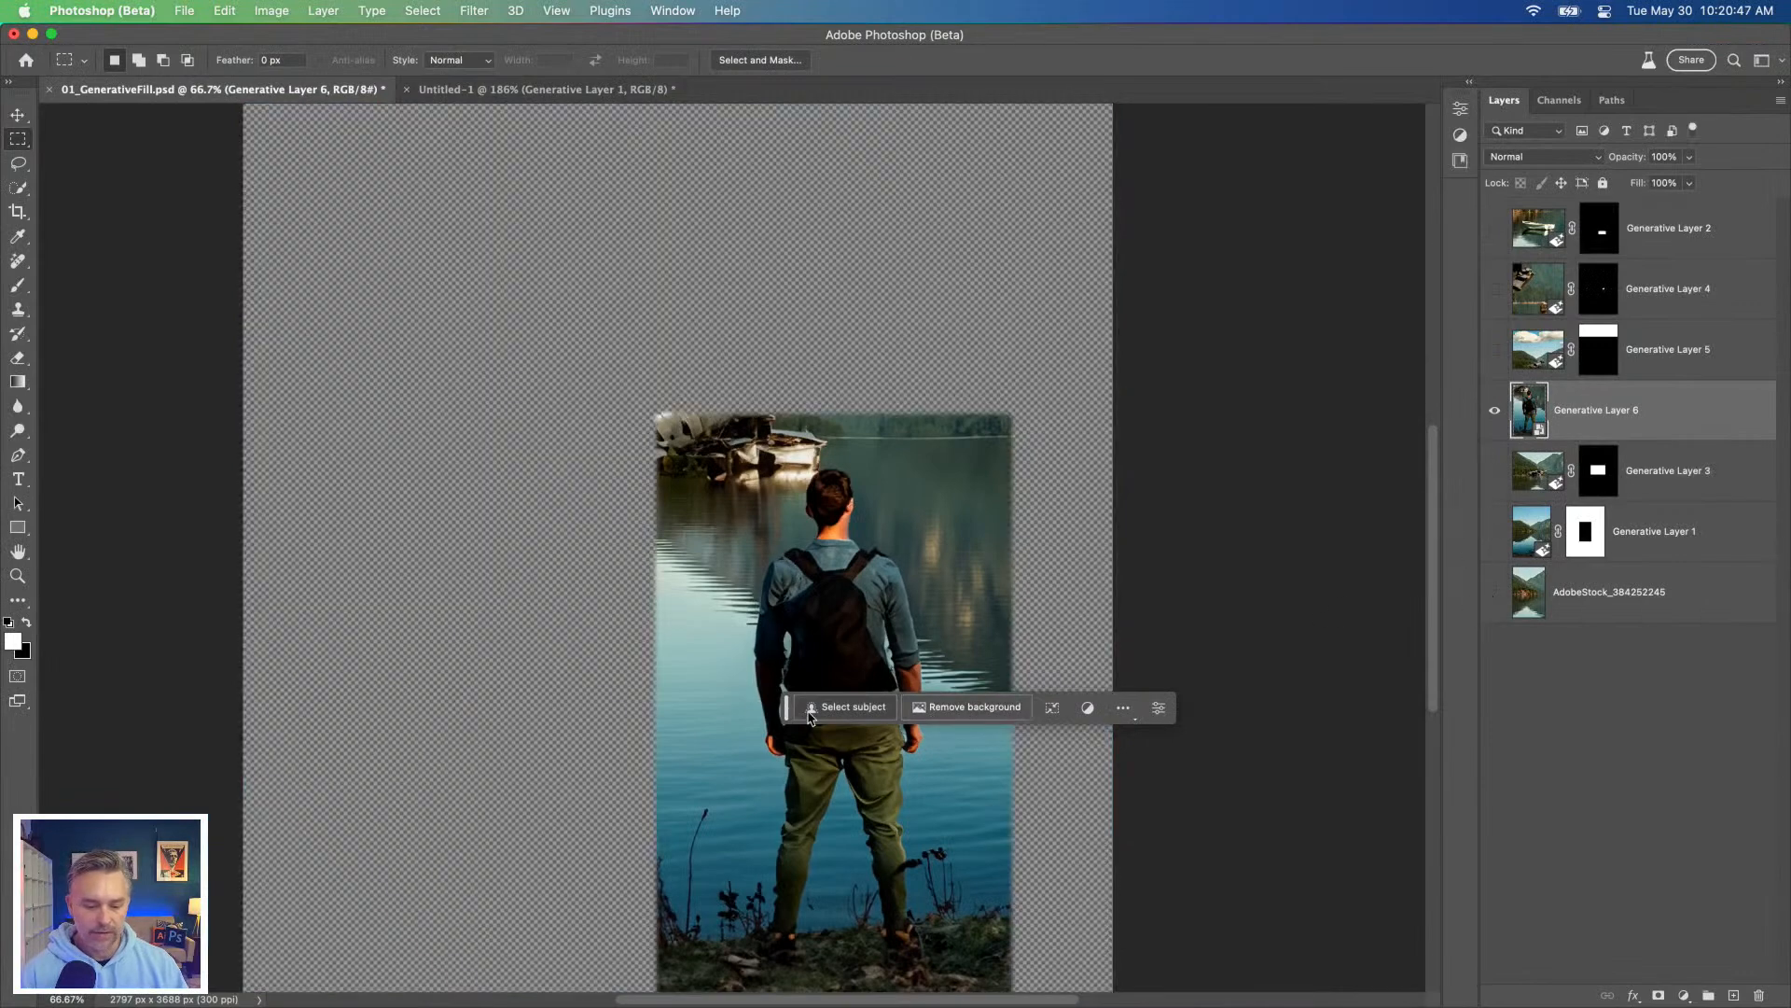
pyautogui.click(942, 708)
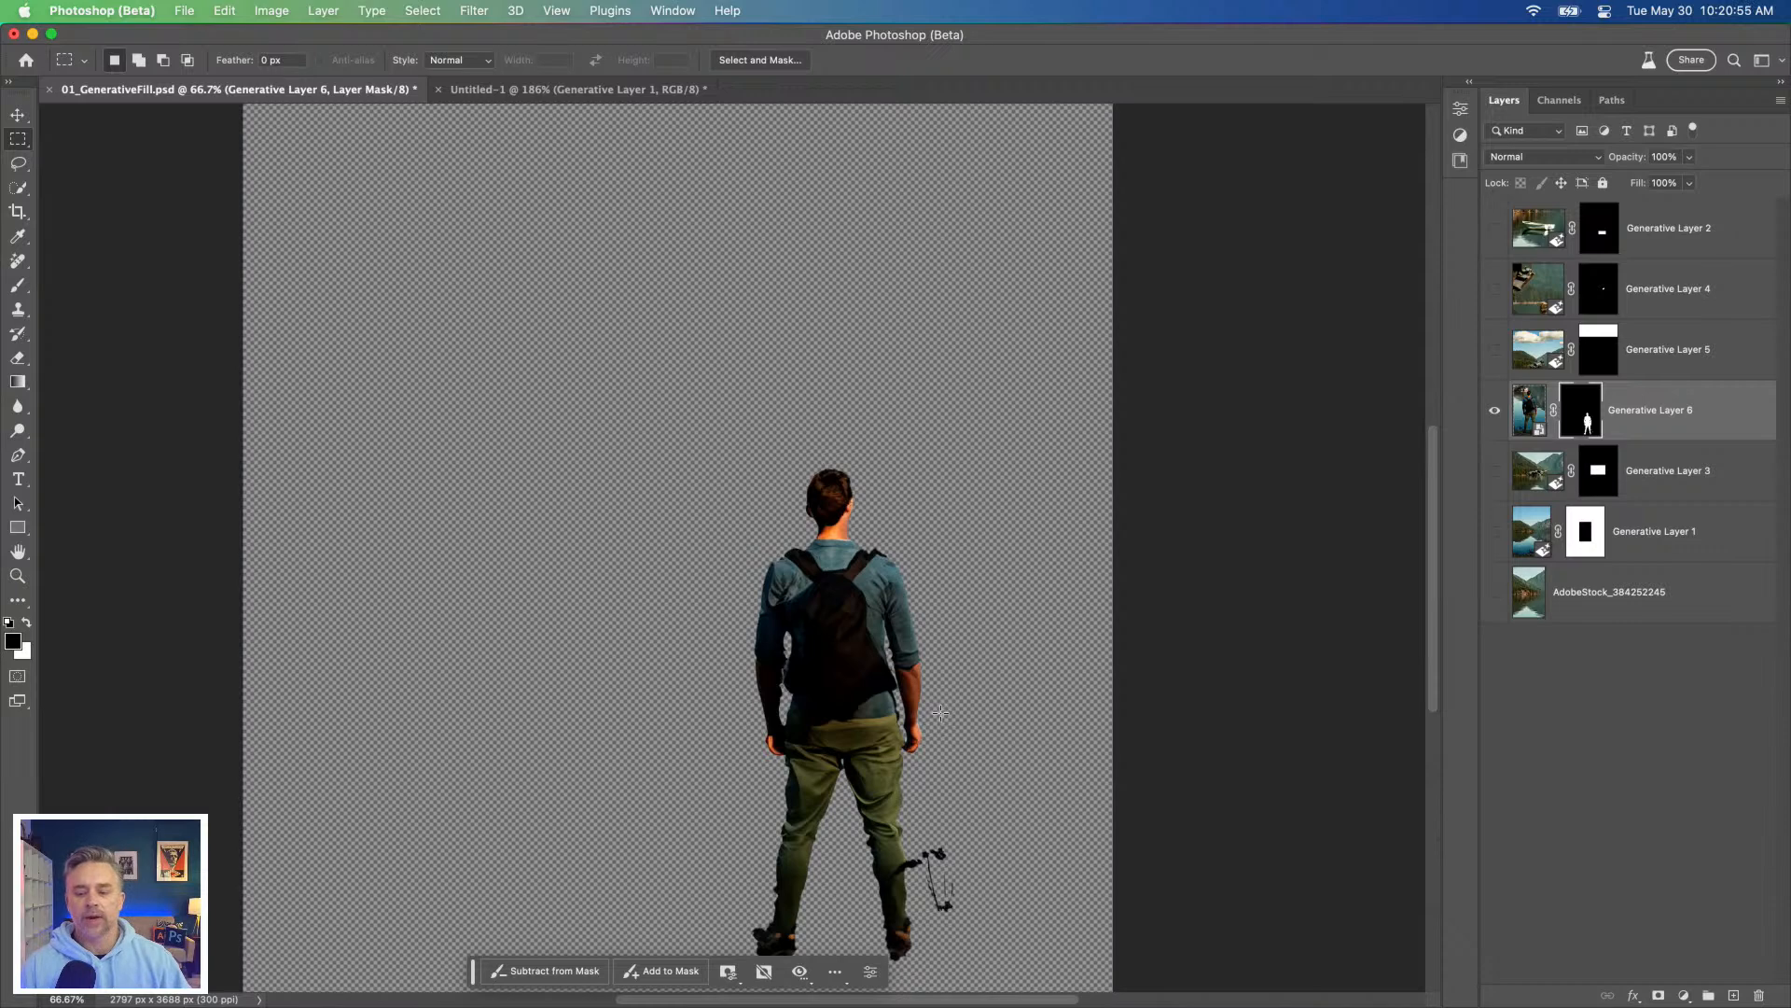
# Step: Disable and re-enable the hiker's new cut-out mask to compare the figure with and without its background
pyautogui.rightClick(1588, 416)
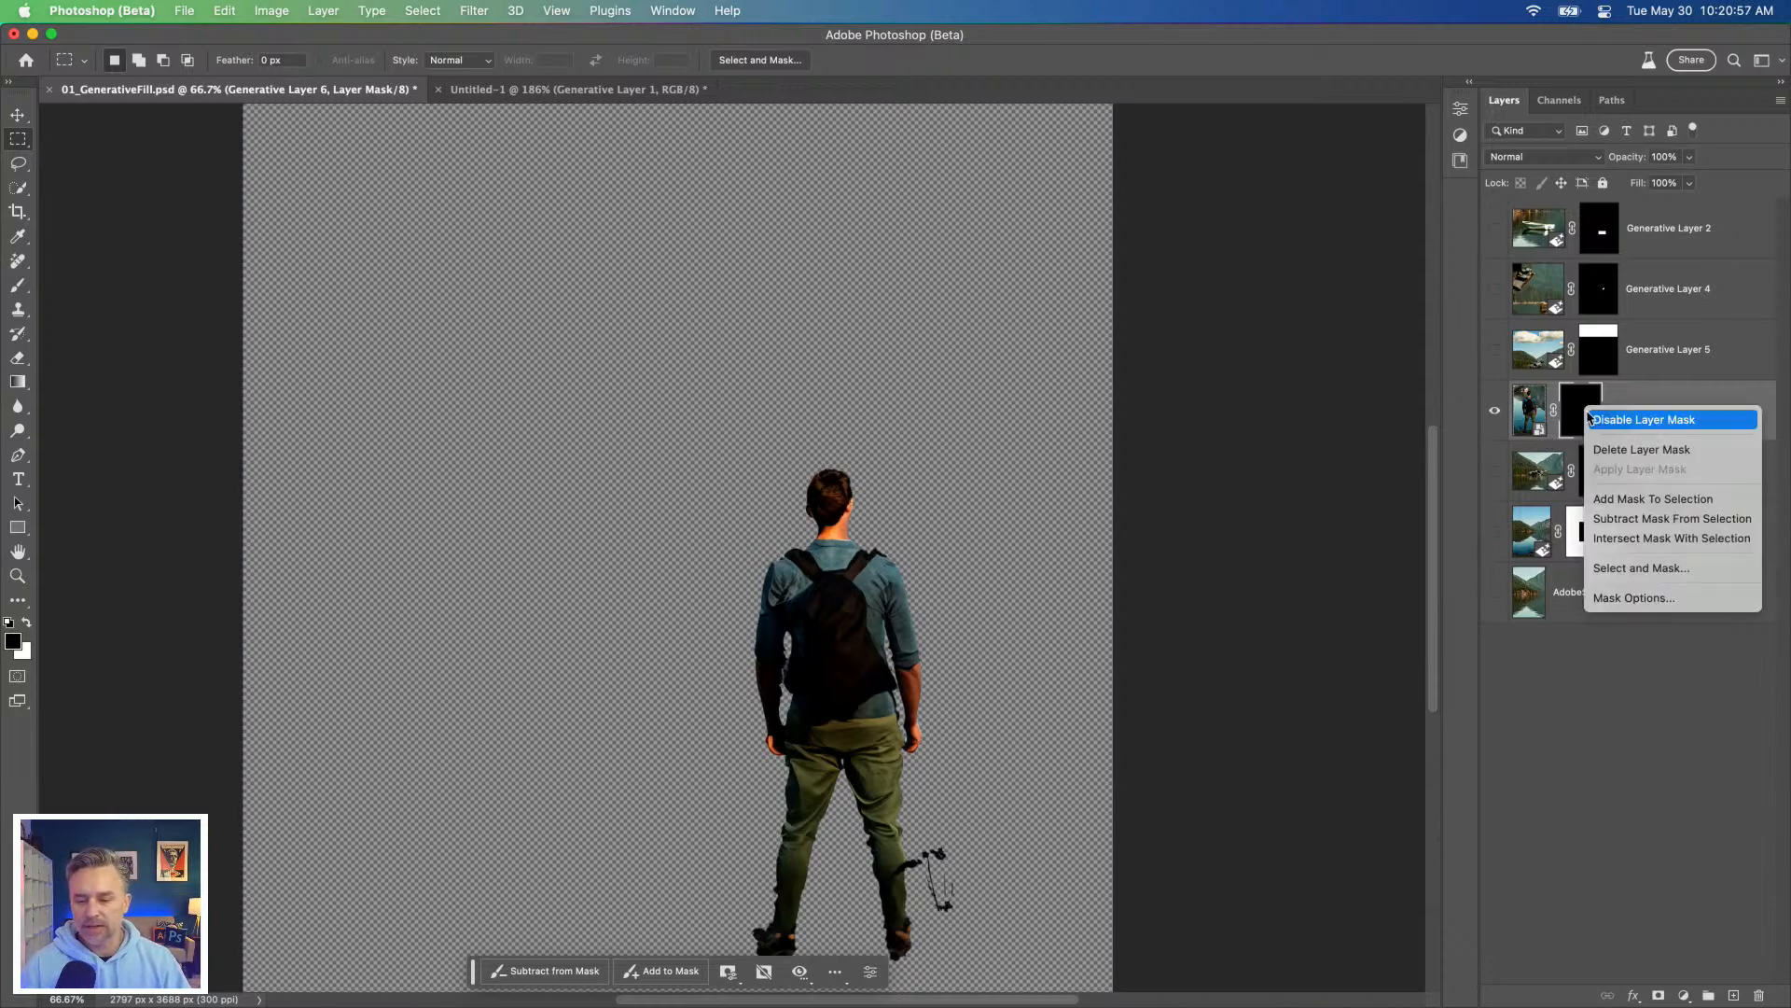
pyautogui.click(1602, 420)
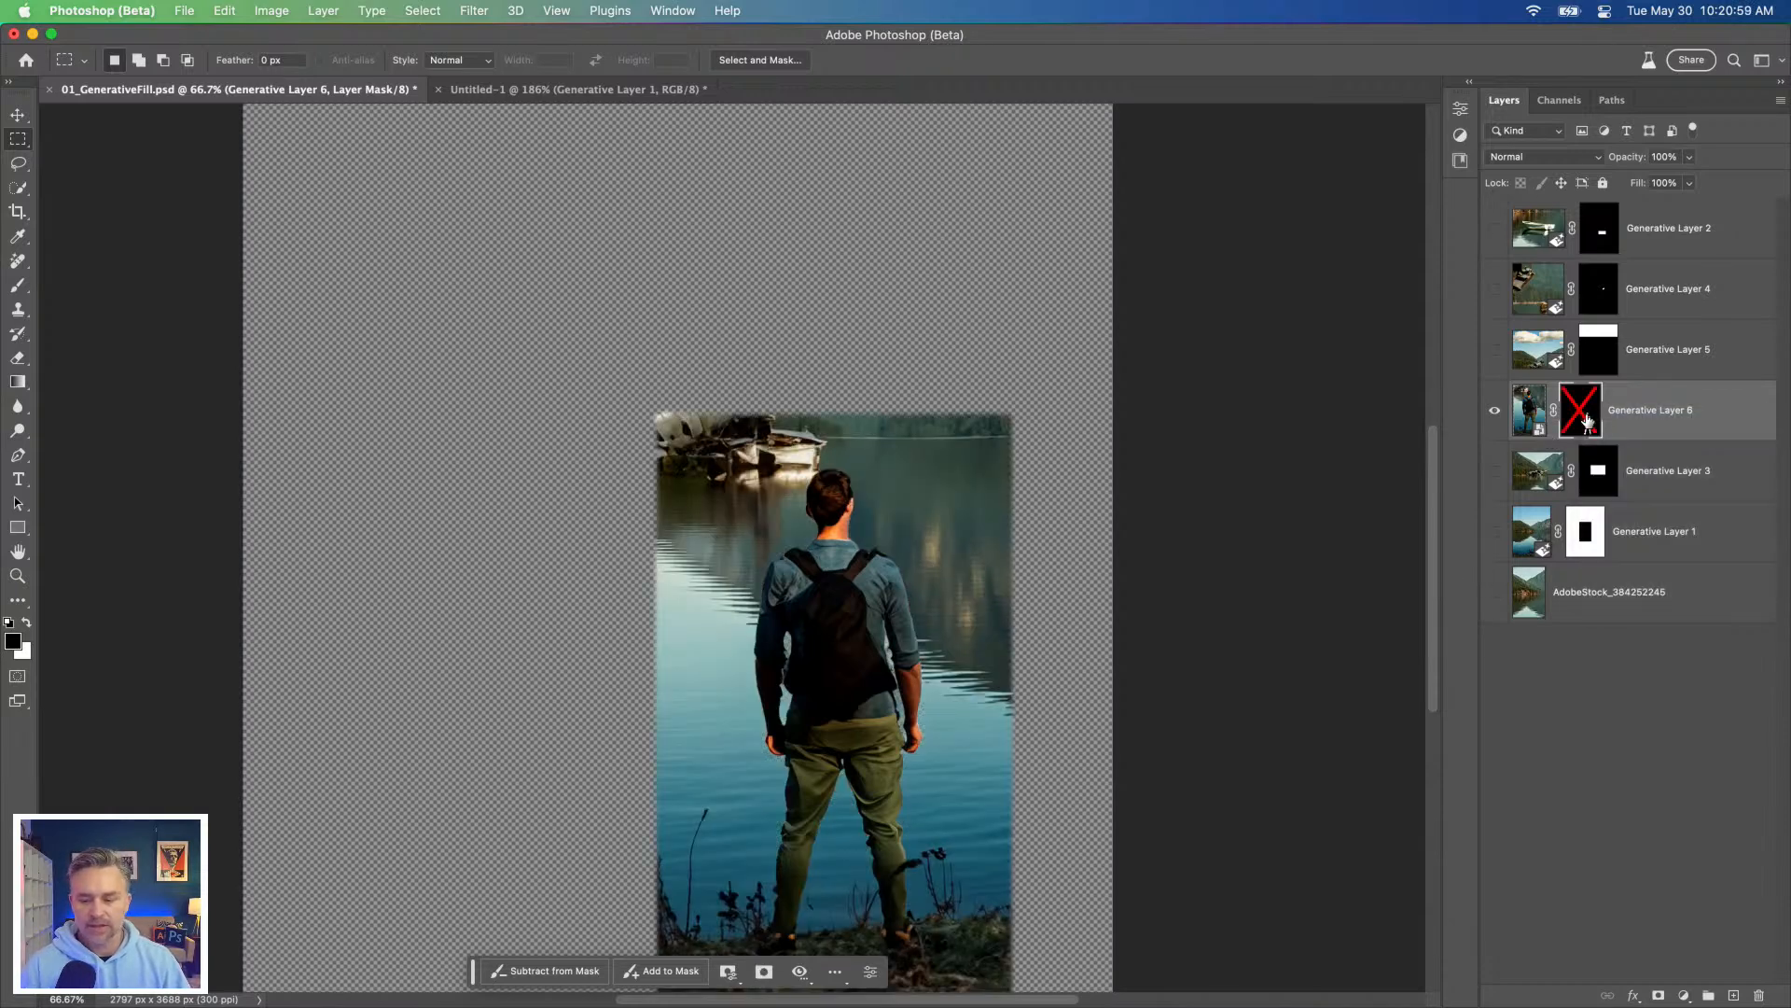
pyautogui.keyDown('shift'); pyautogui.click(1588, 418); pyautogui.keyUp('shift')
# Step: Show every layer except Generative Layer 2 and move the cut-out hiker left so he stands below the space ship
pyautogui.moveTo(1490, 478); pyautogui.dragTo(1491, 619)
pyautogui.moveTo(1492, 355); pyautogui.dragTo(1496, 291)
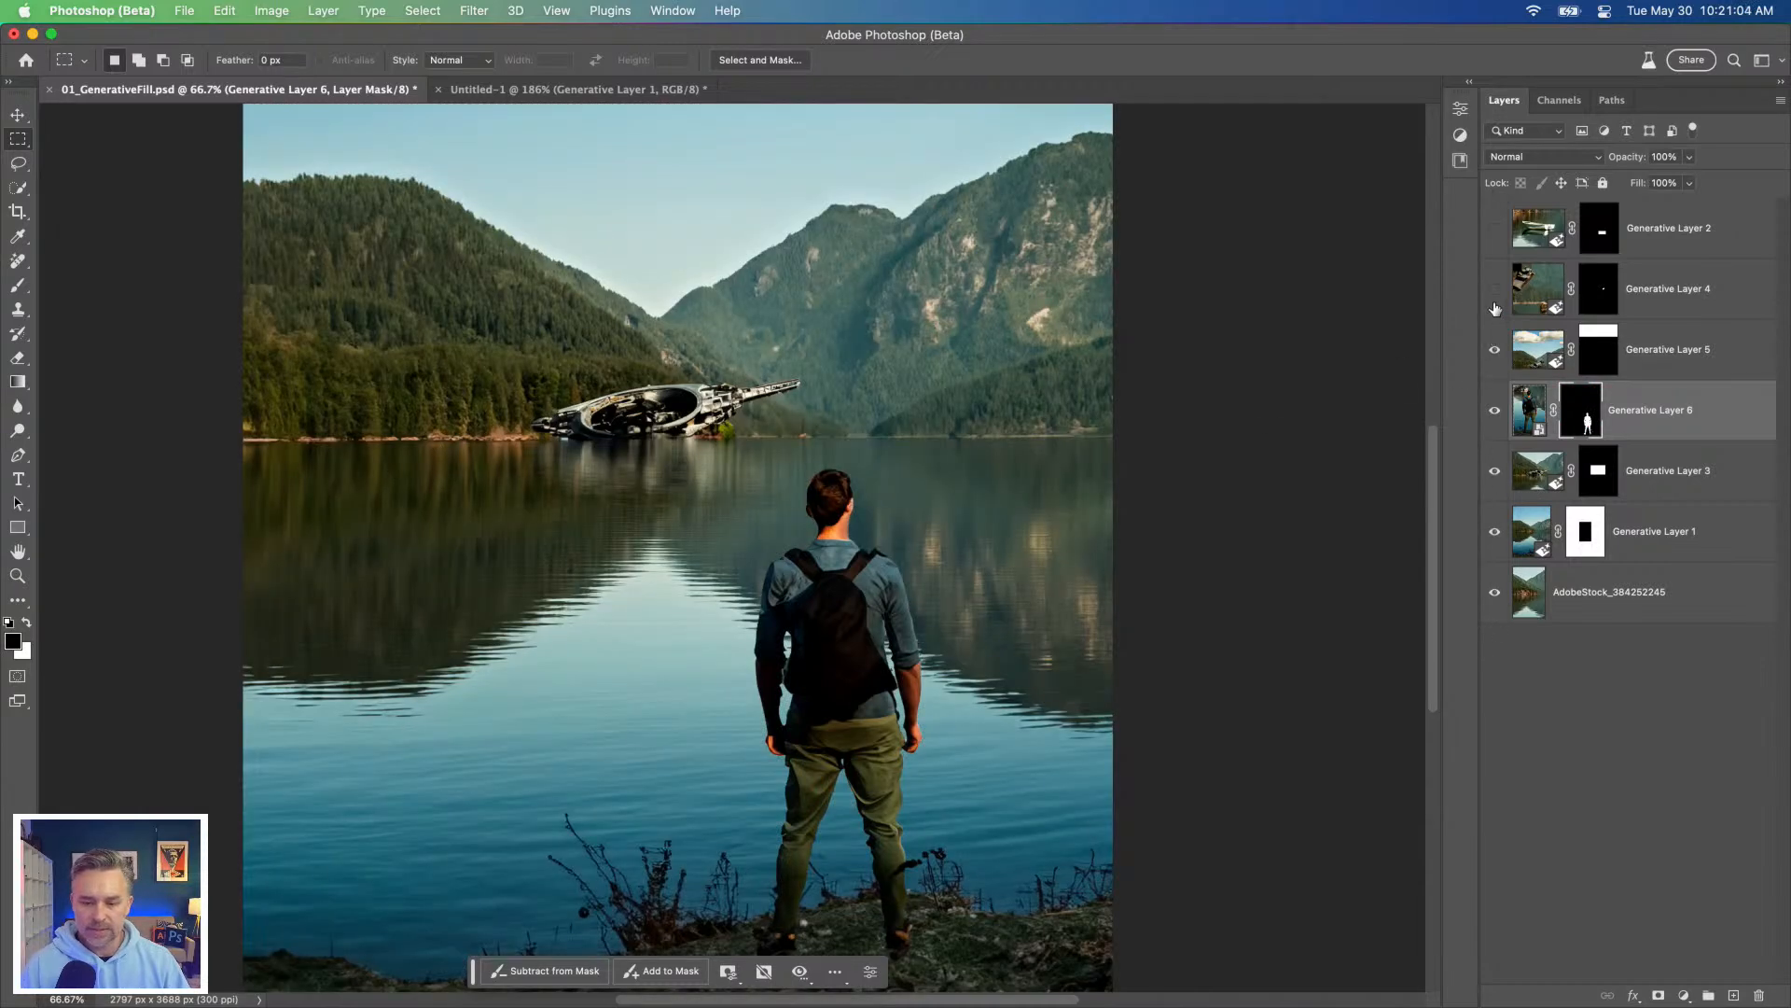
pyautogui.click(18, 114)
pyautogui.moveTo(767, 594); pyautogui.dragTo(564, 616)
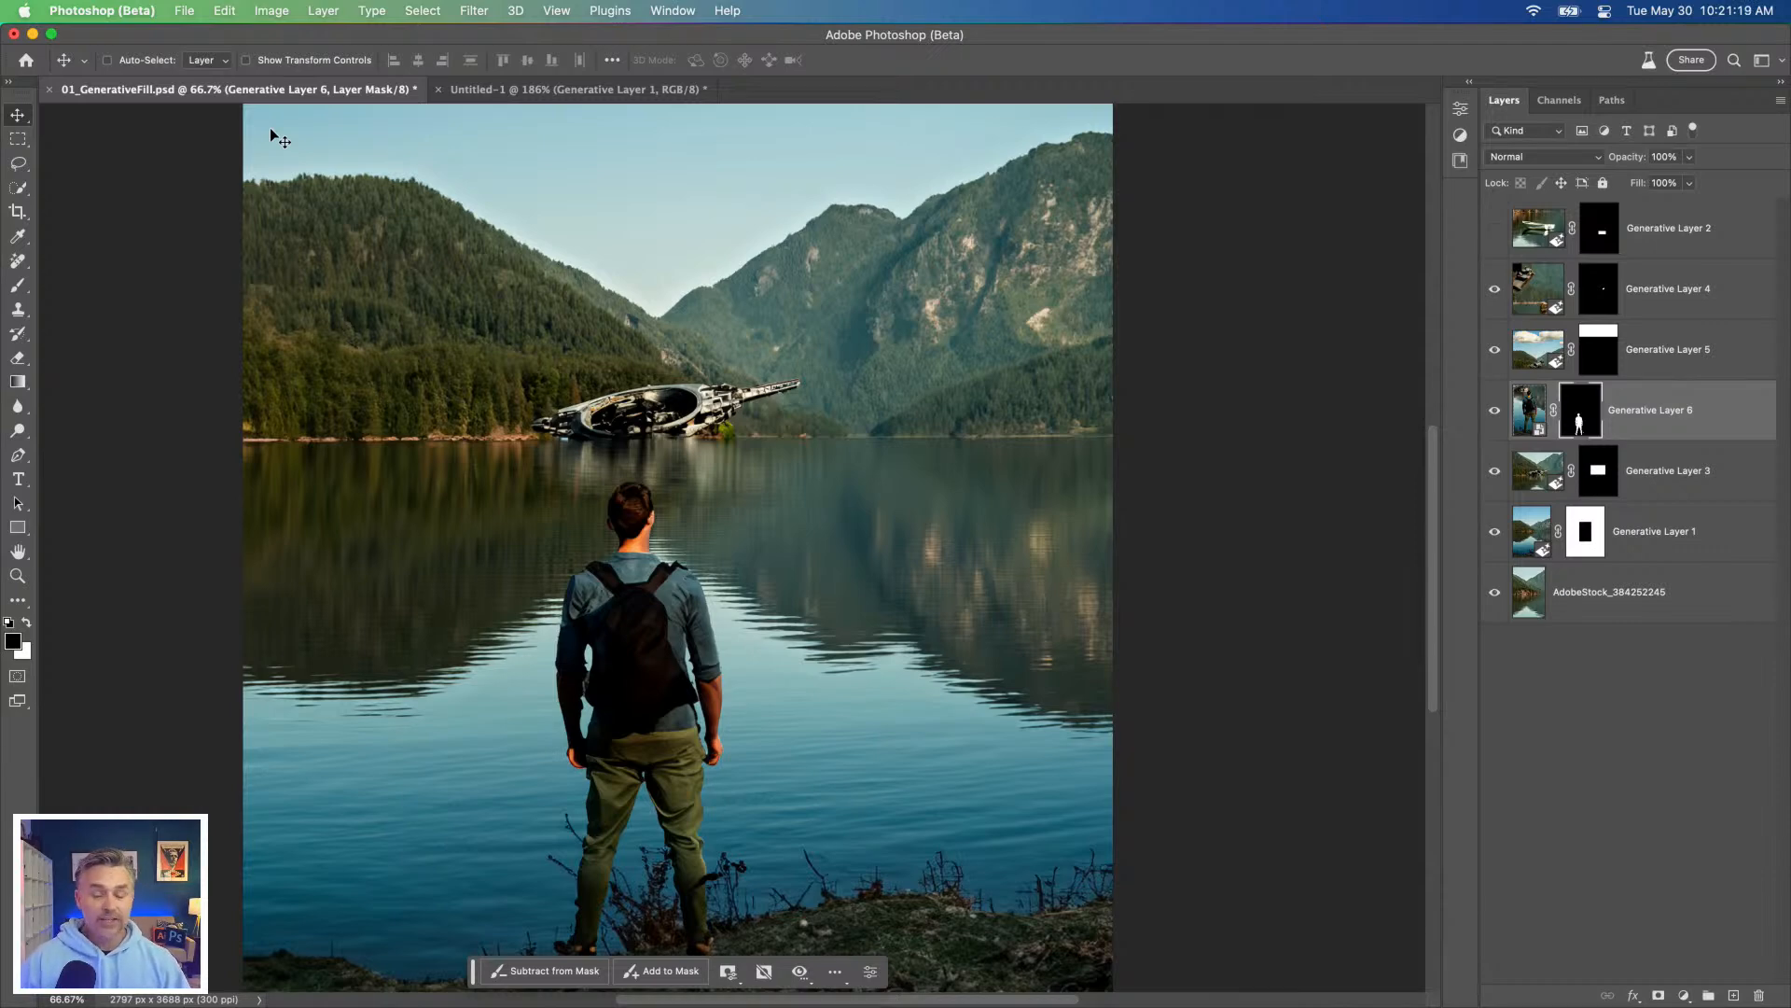
# Step: Preview the second variation of Generative Layer 4 beside the space ship at 100% zoom and return to the first variation
pyautogui.click(1548, 295)
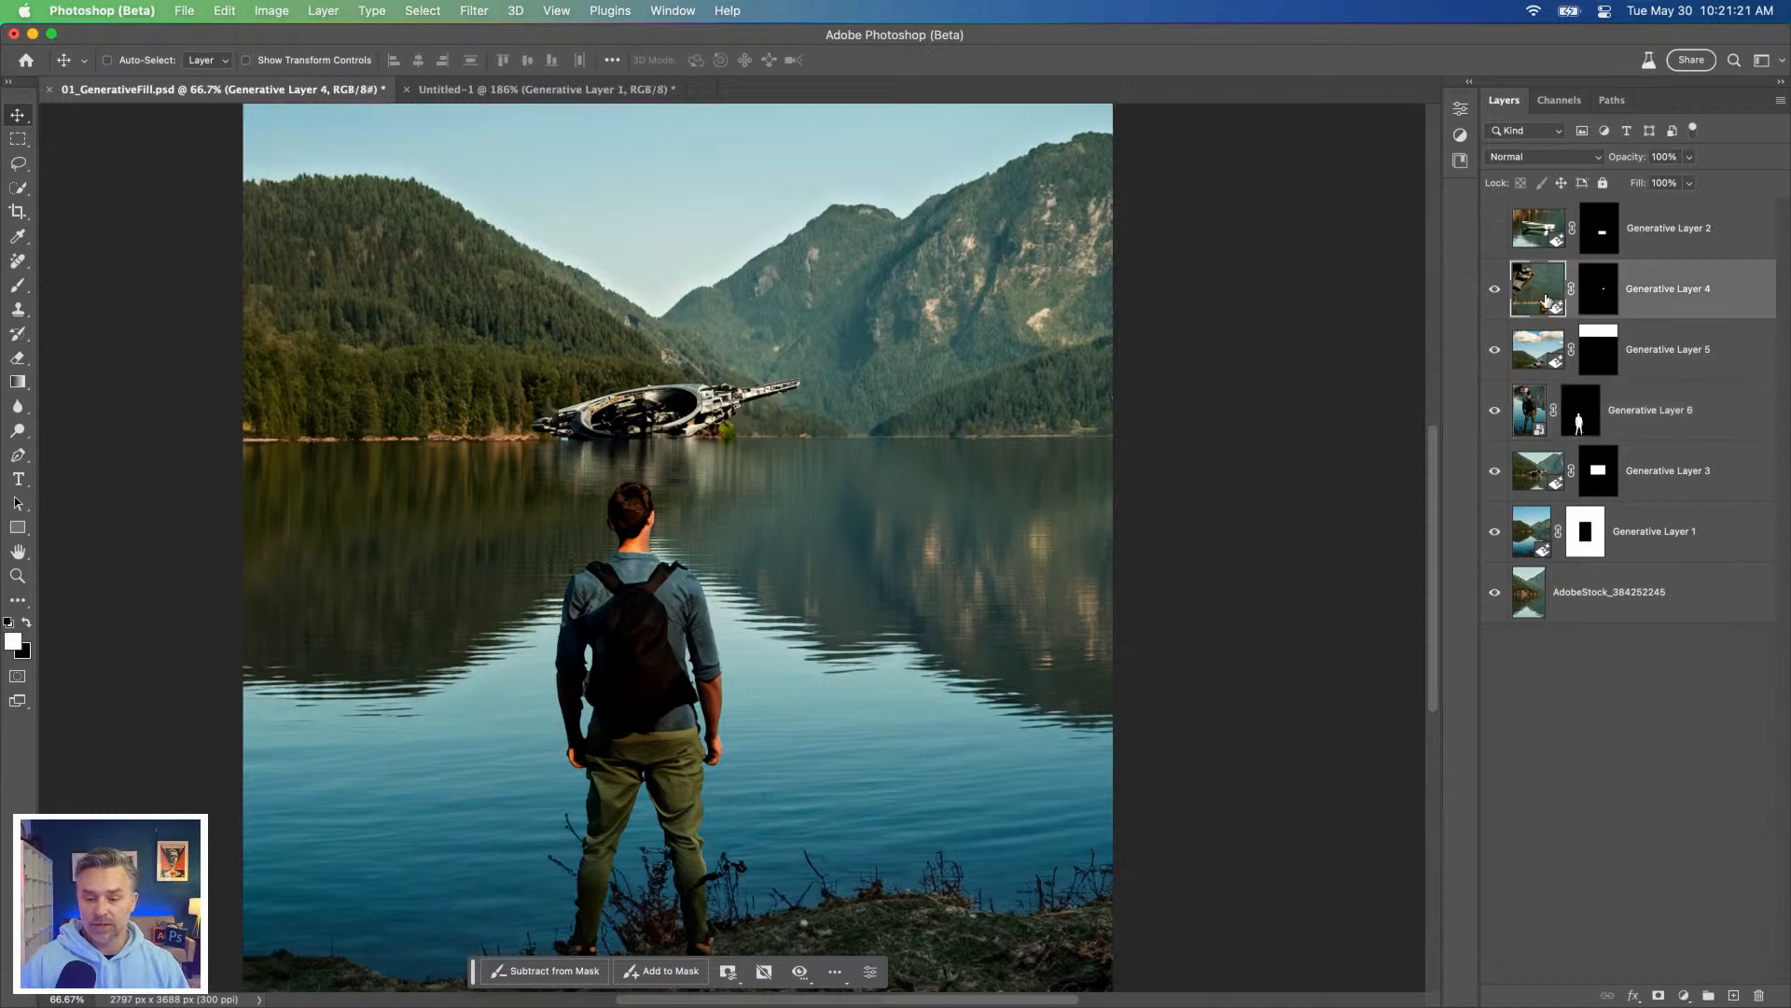
pyautogui.press('super+1')
pyautogui.moveTo(623, 423); pyautogui.dragTo(608, 736)
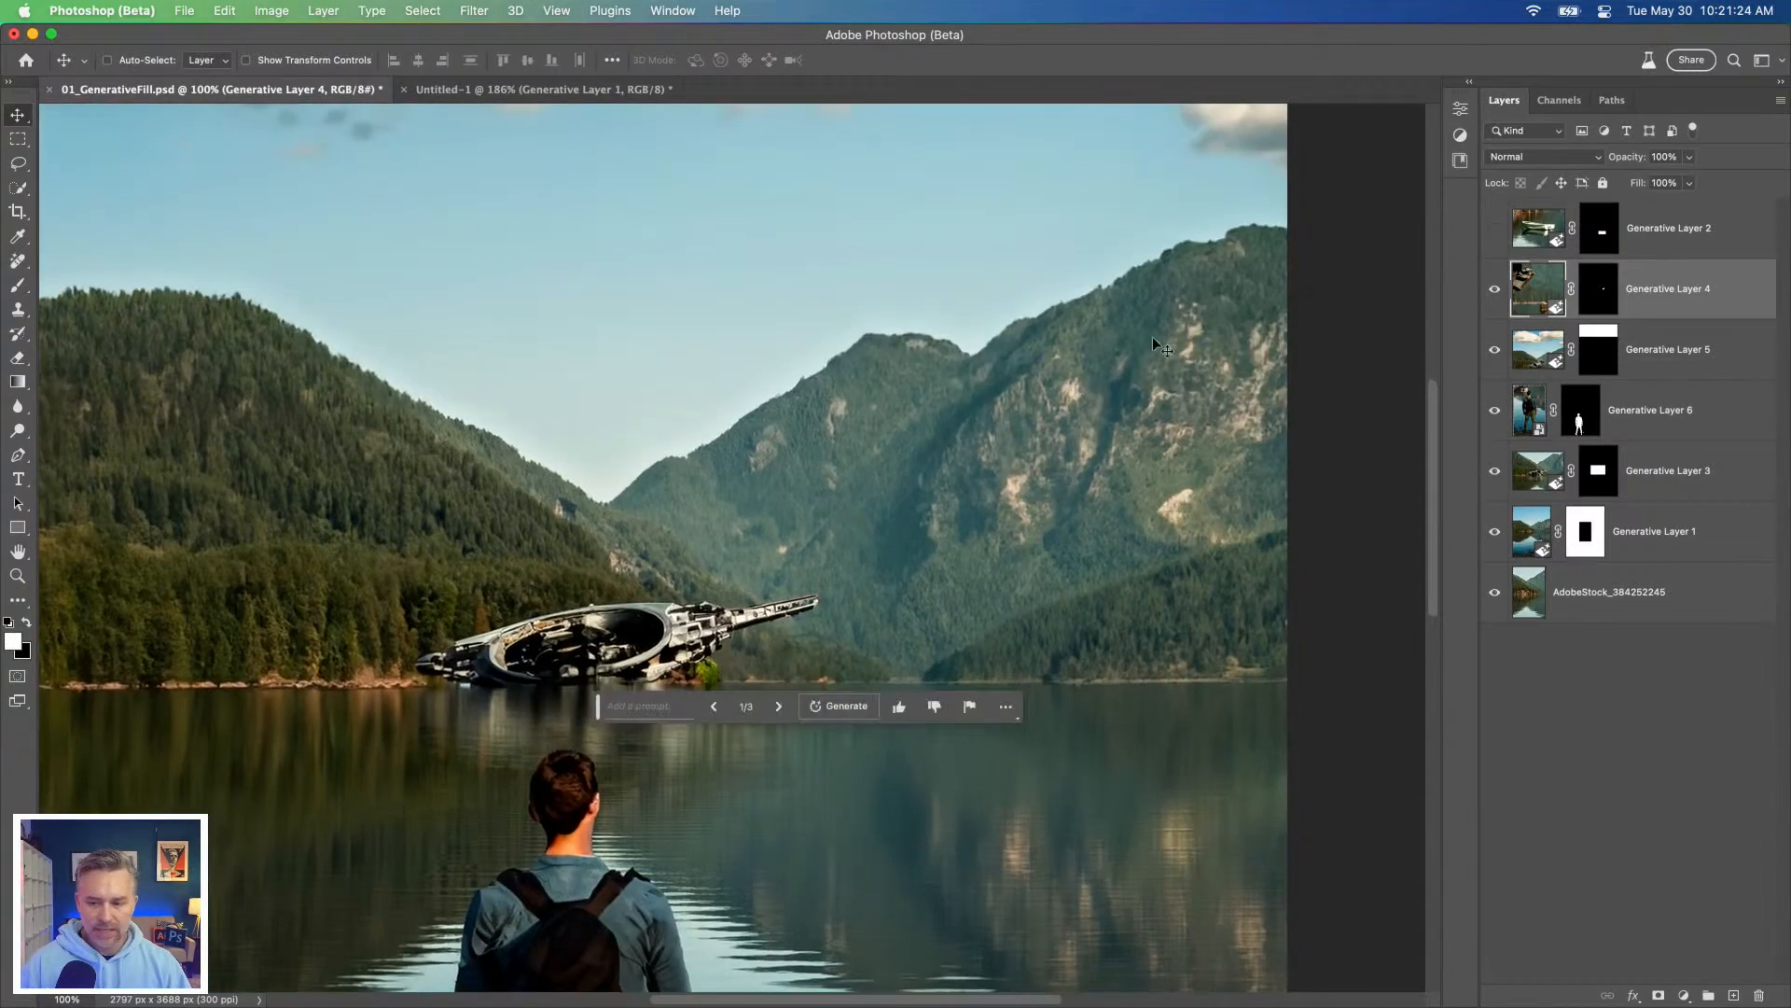
pyautogui.click(1470, 87)
pyautogui.click(1274, 324)
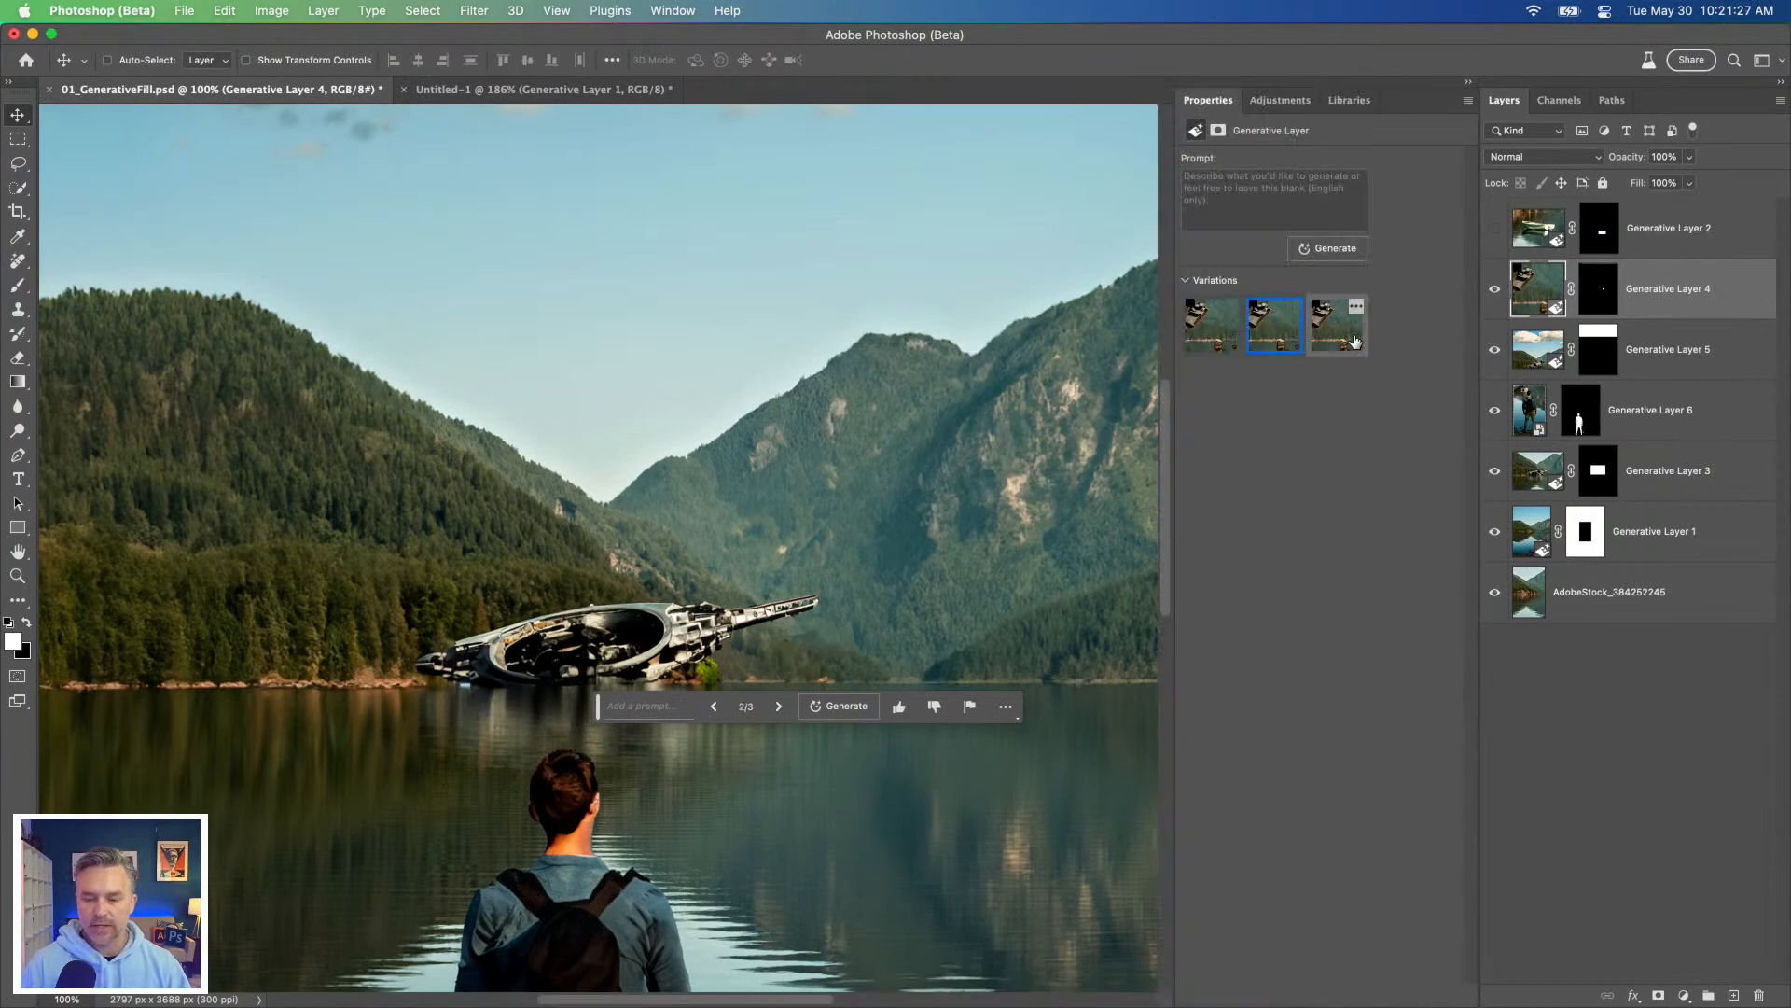
pyautogui.click(1212, 324)
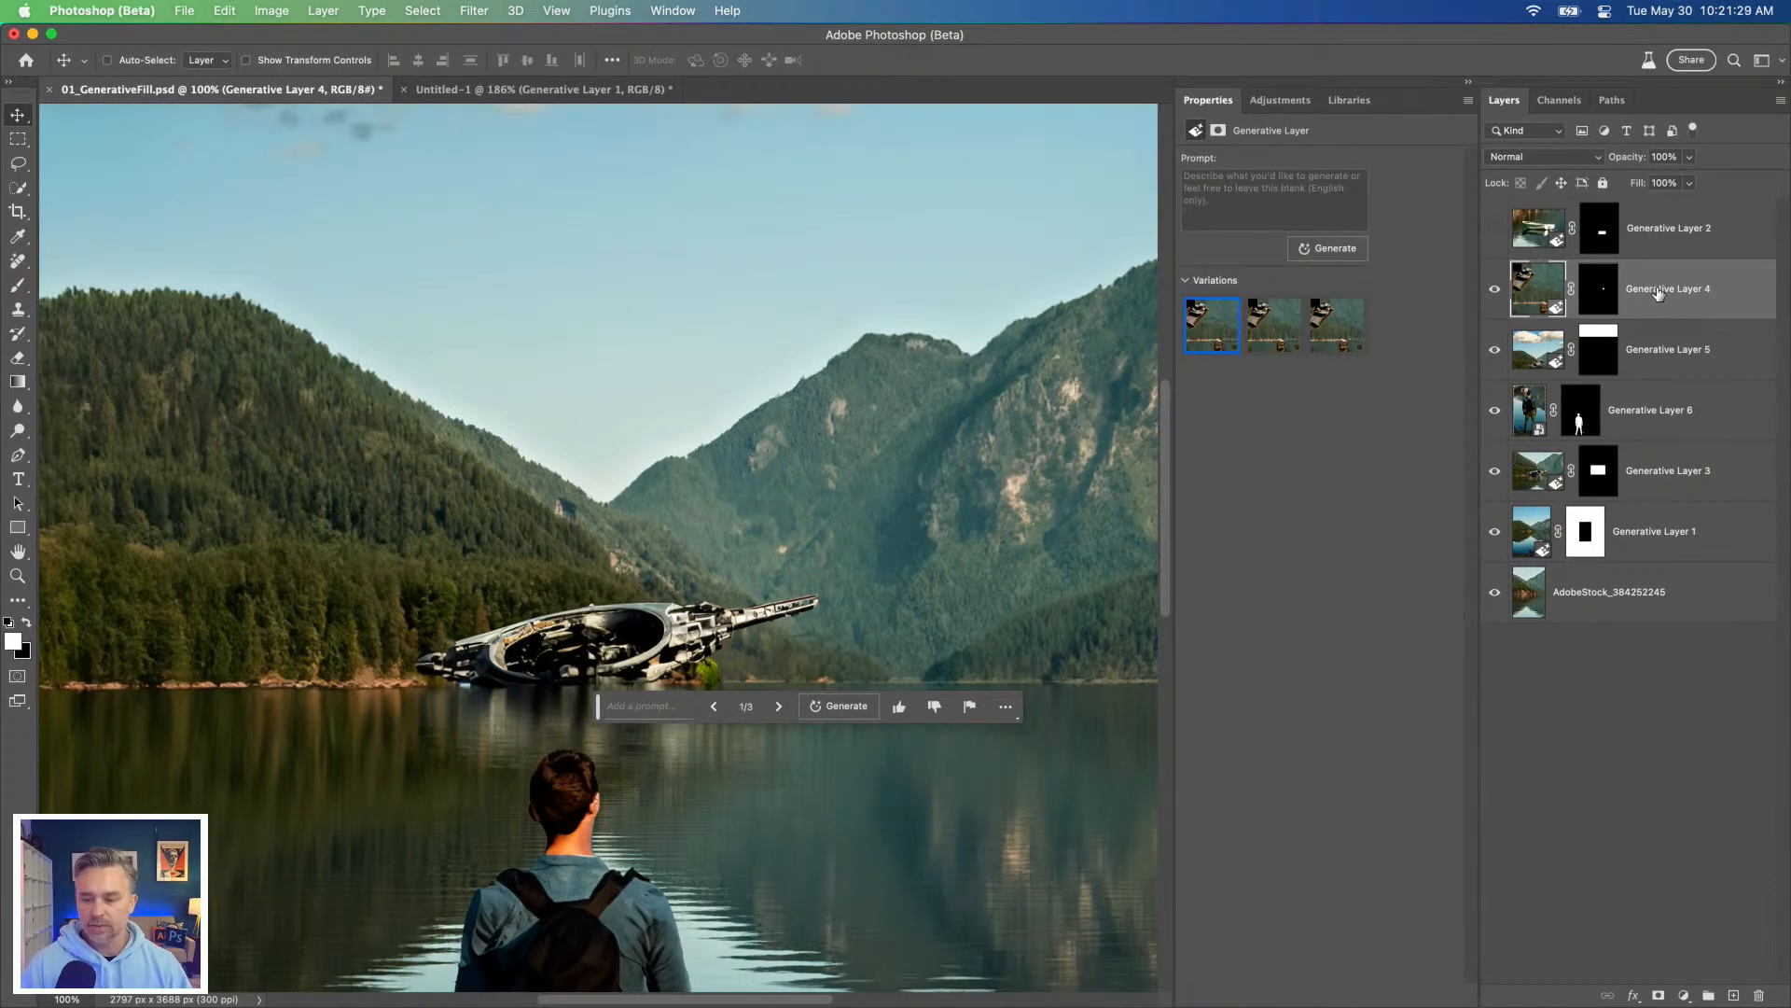
# Step: Inspect the properties of Generative Layer 5, Generative Layer 6 and Generative Layer 1 in turn
pyautogui.click(1644, 370)
pyautogui.click(1660, 425)
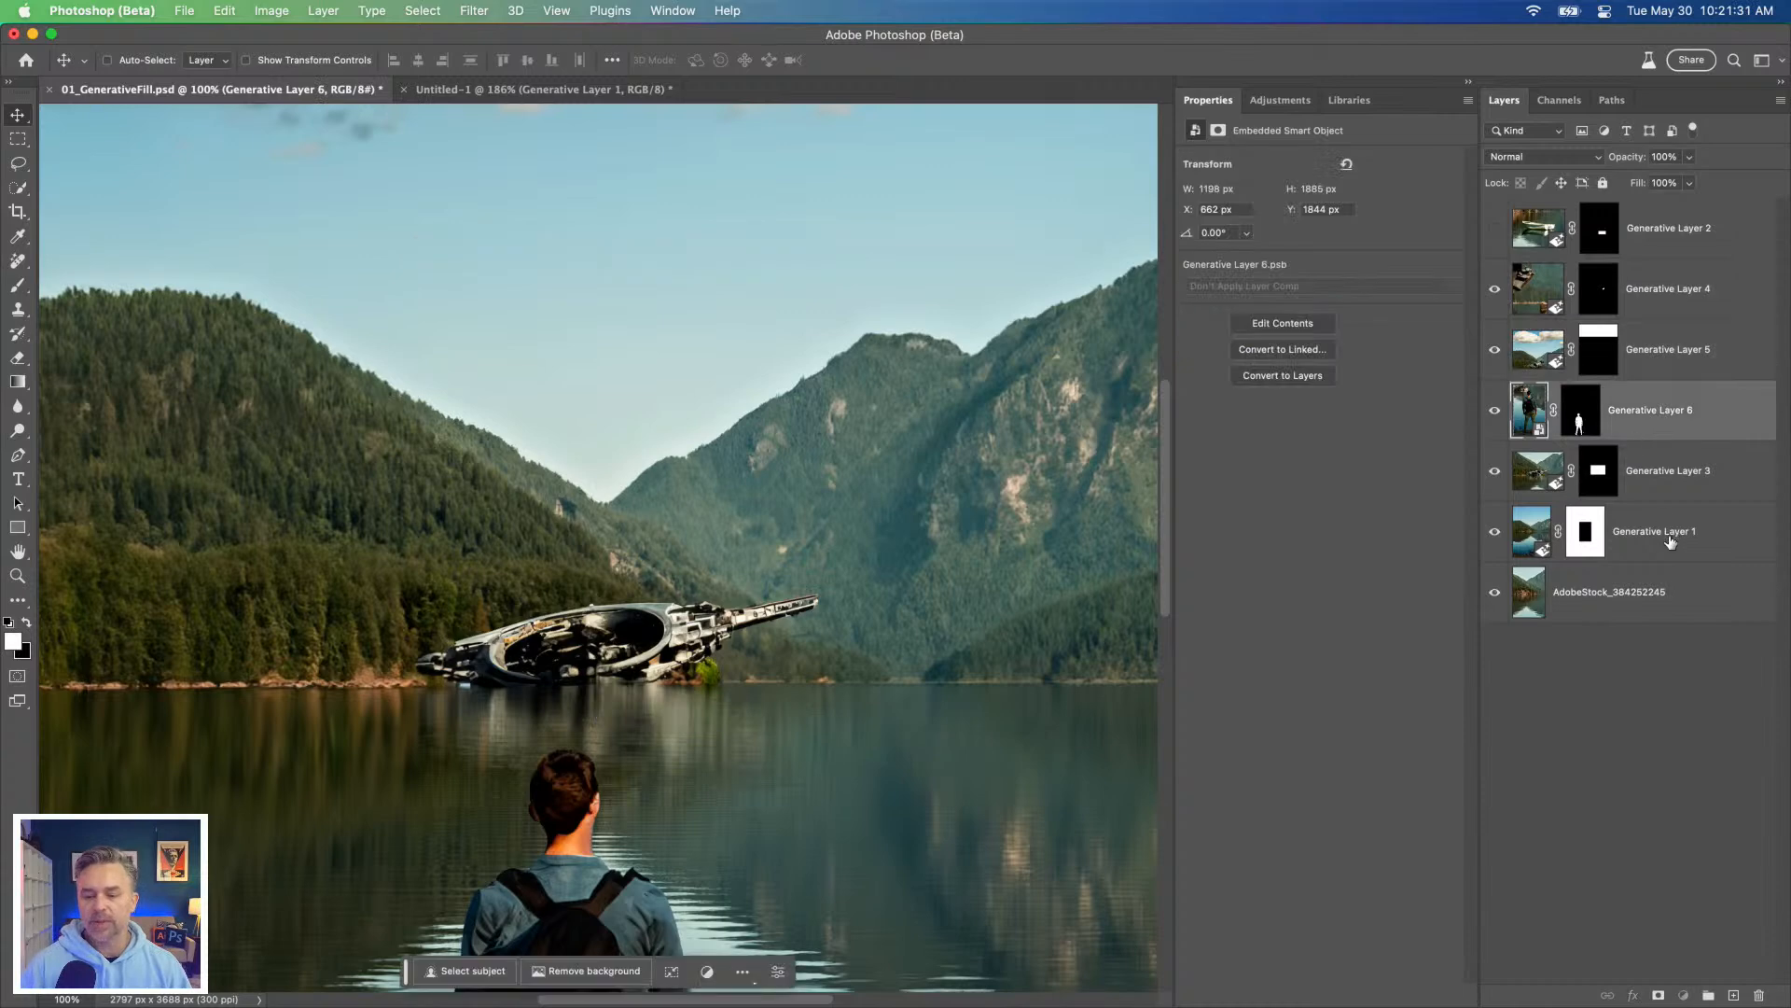
pyautogui.click(1667, 532)
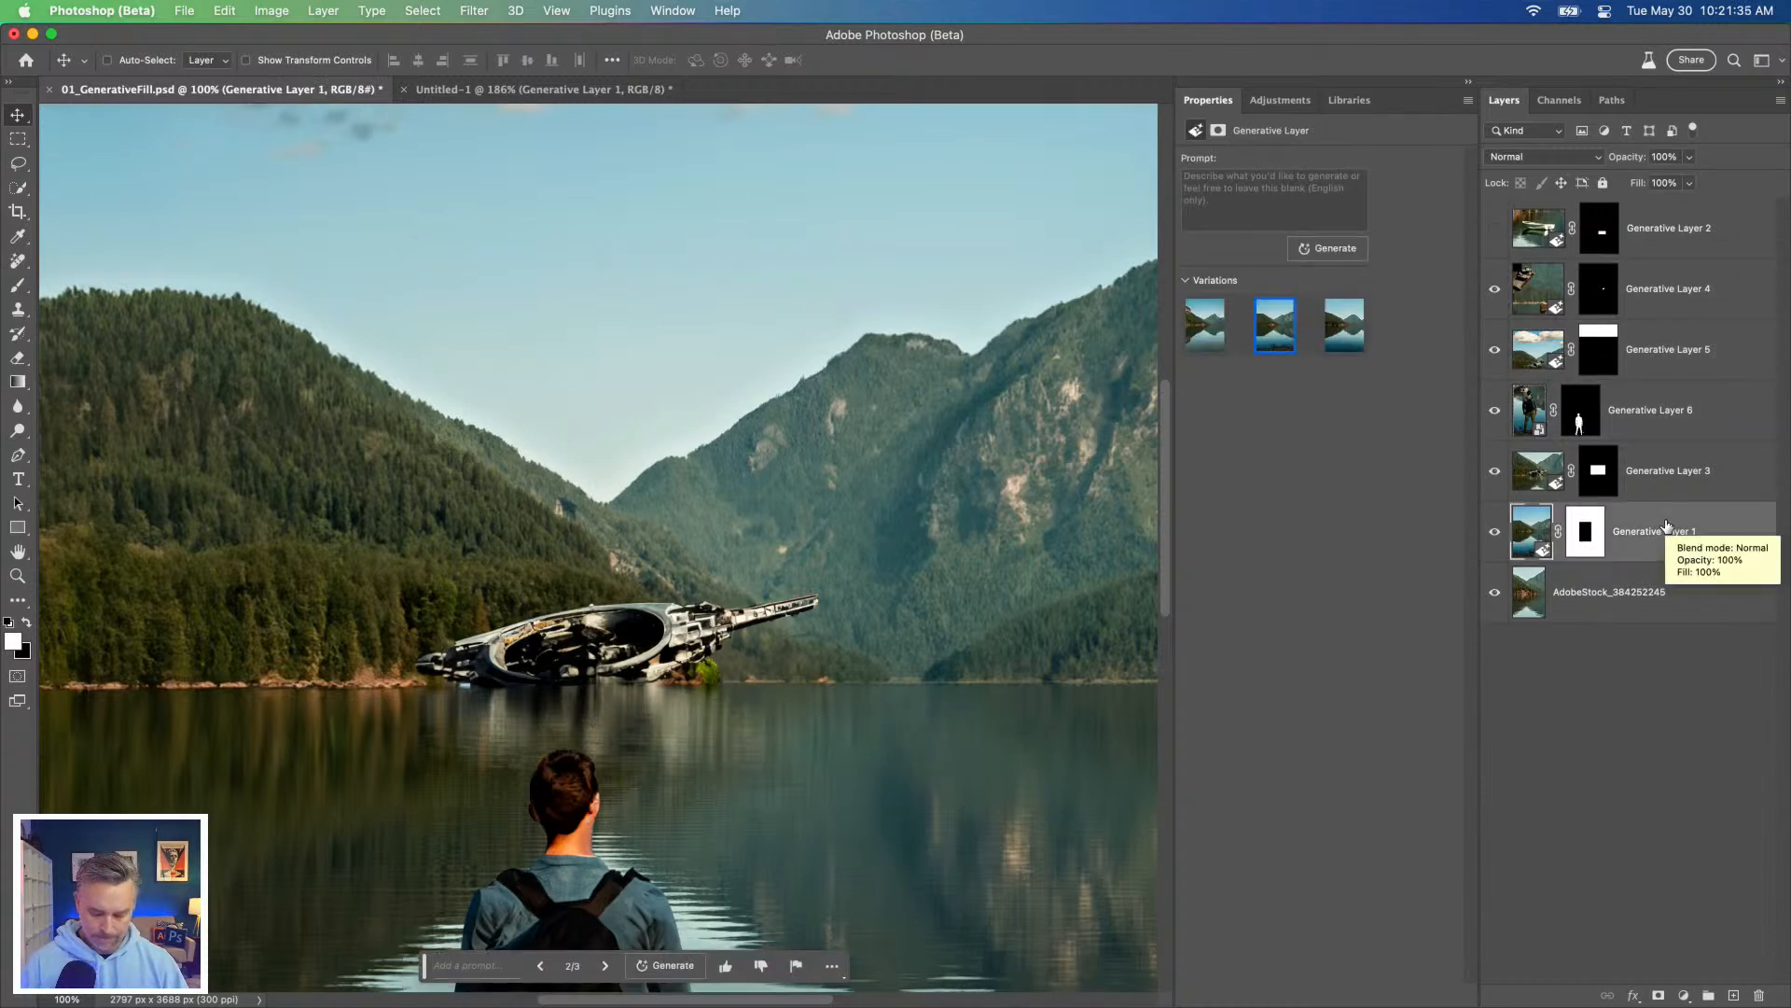
pyautogui.press('super+minus')
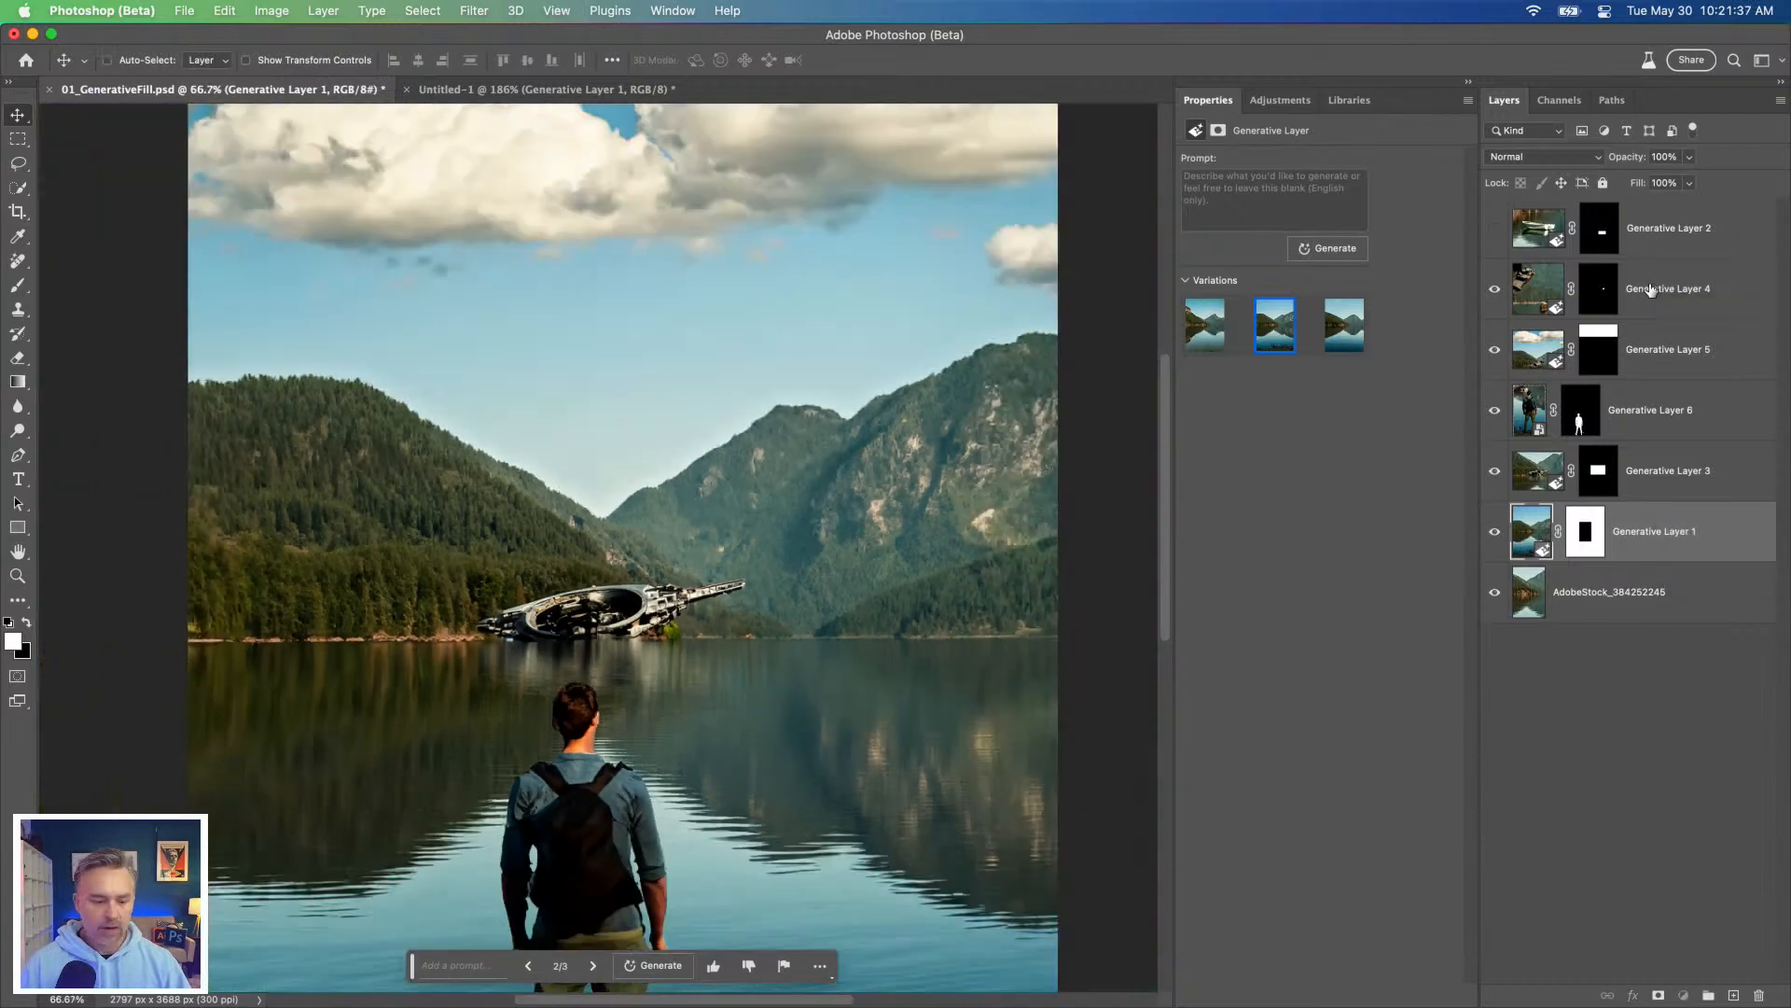
# Step: With Generative Layer 4 active, lasso a slanted oval across the underside of the clouds and the open sky above the mountains
pyautogui.click(1651, 290)
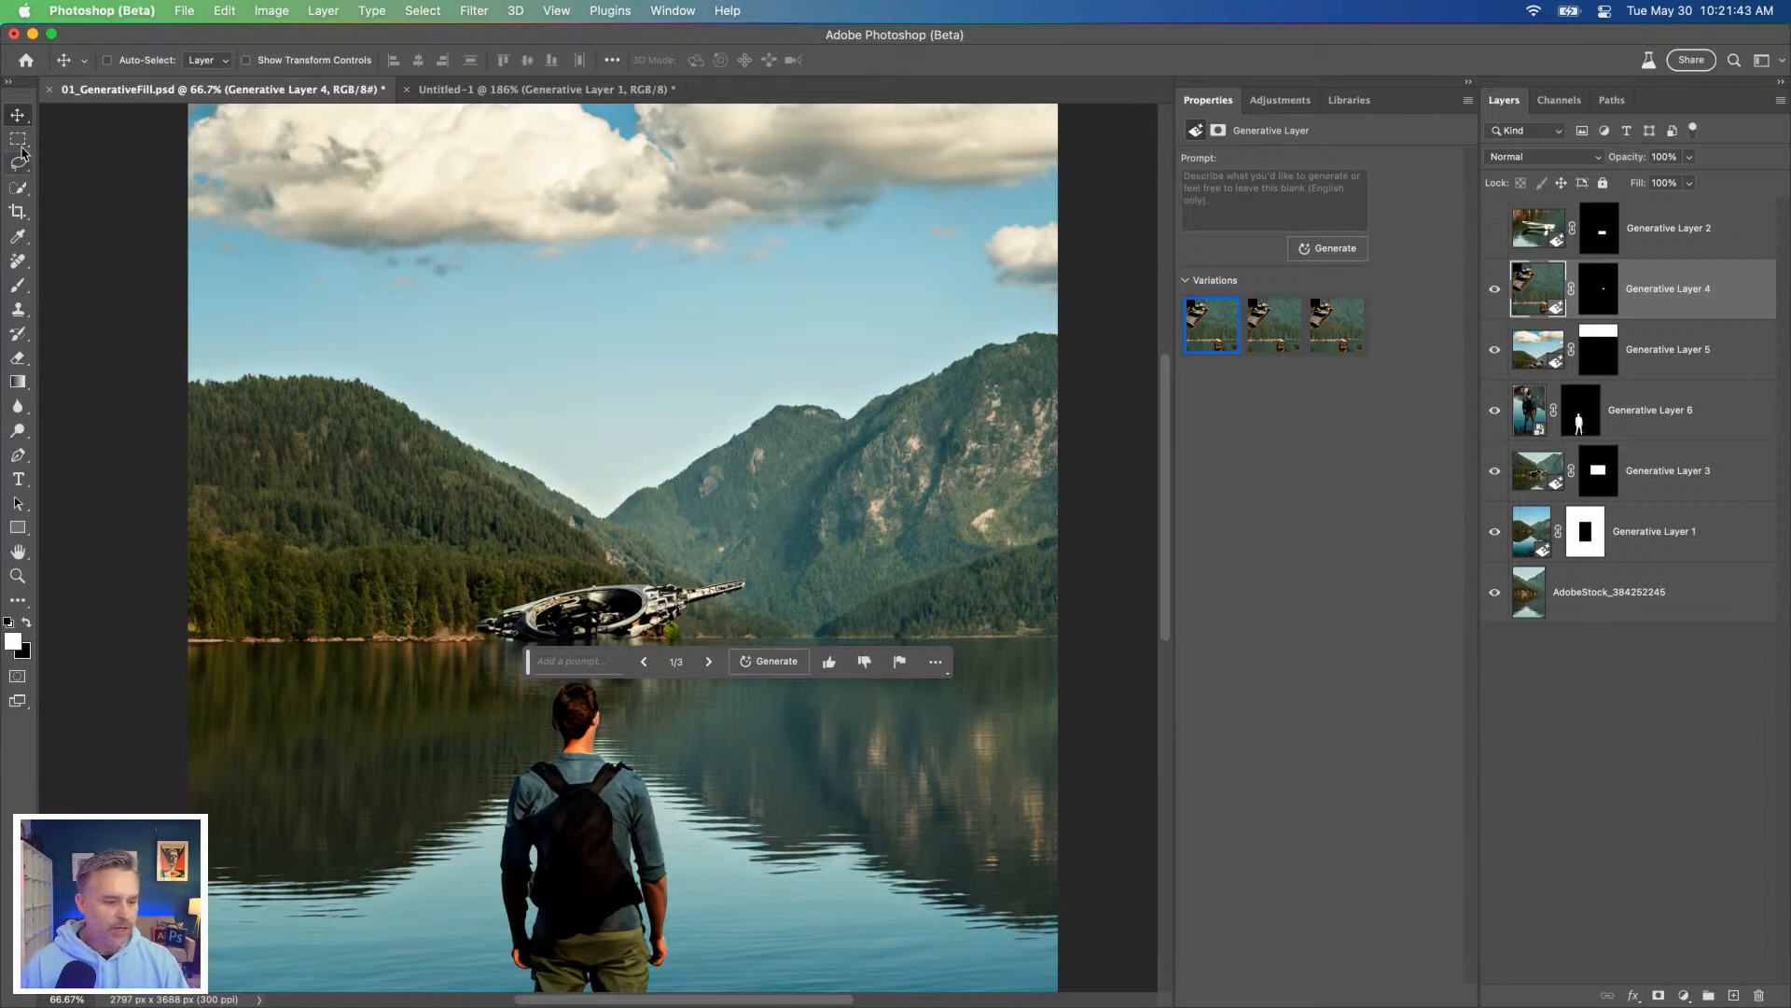
pyautogui.press('super+1')
pyautogui.moveTo(559, 213); pyautogui.dragTo(512, 575)
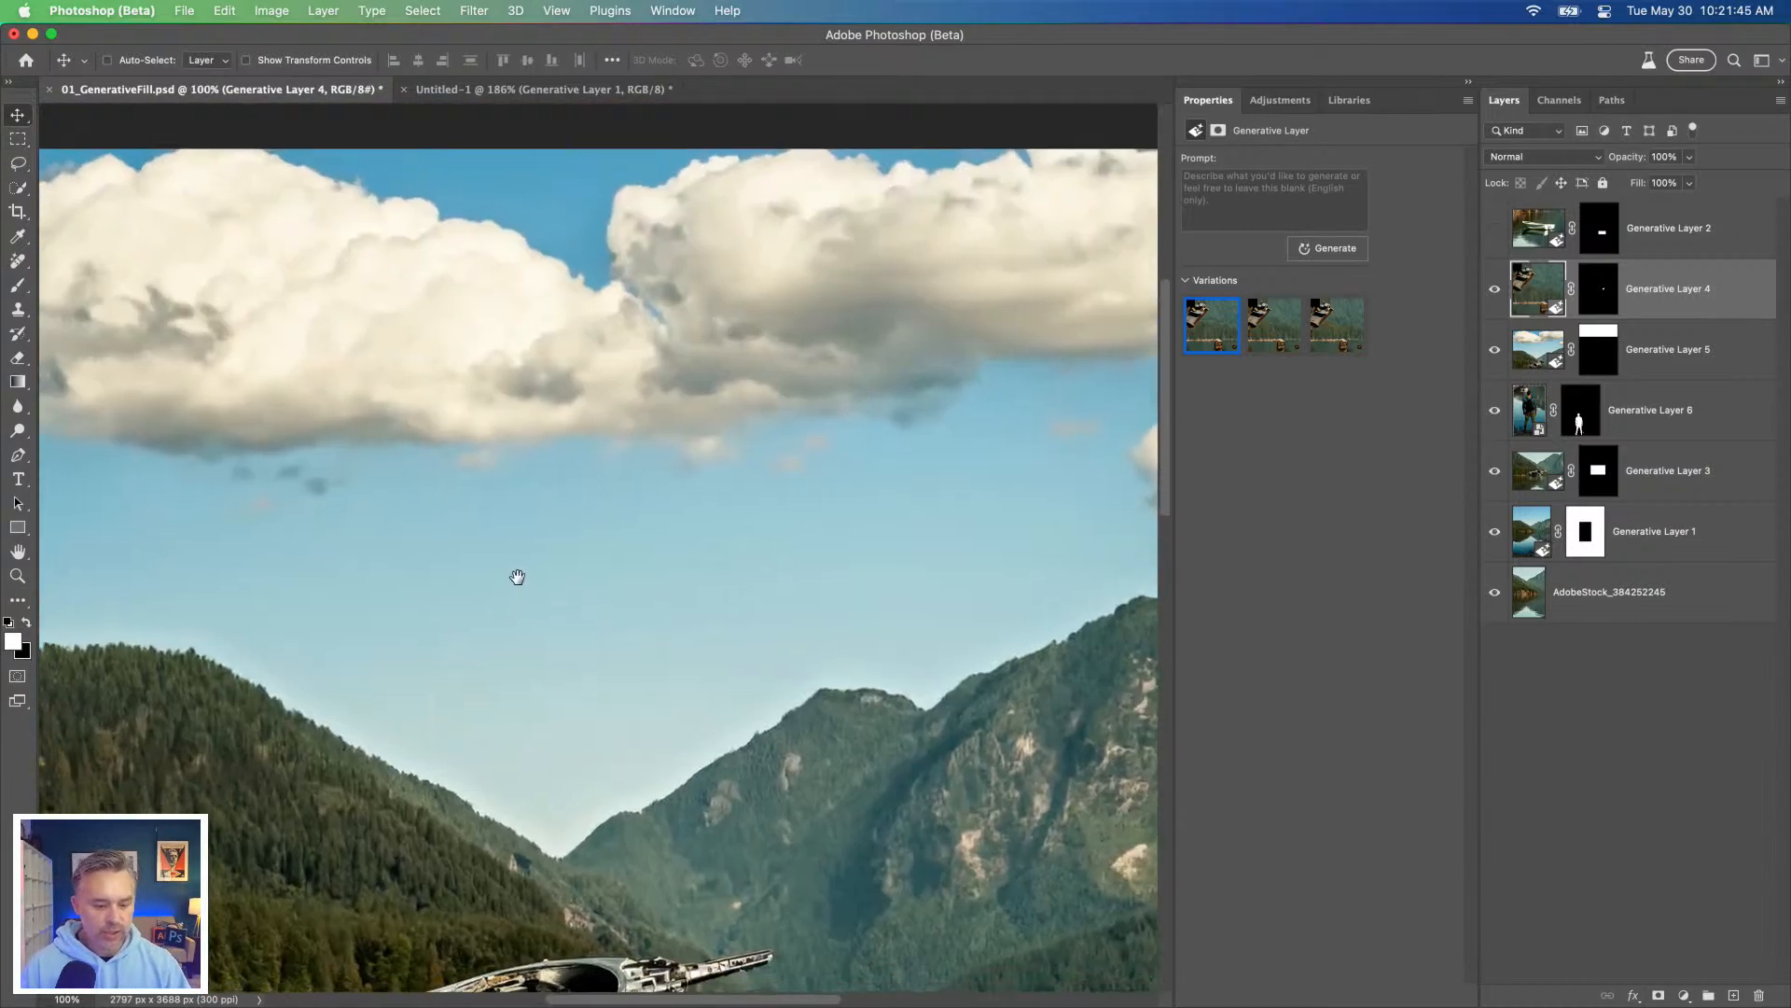
pyautogui.click(14, 144)
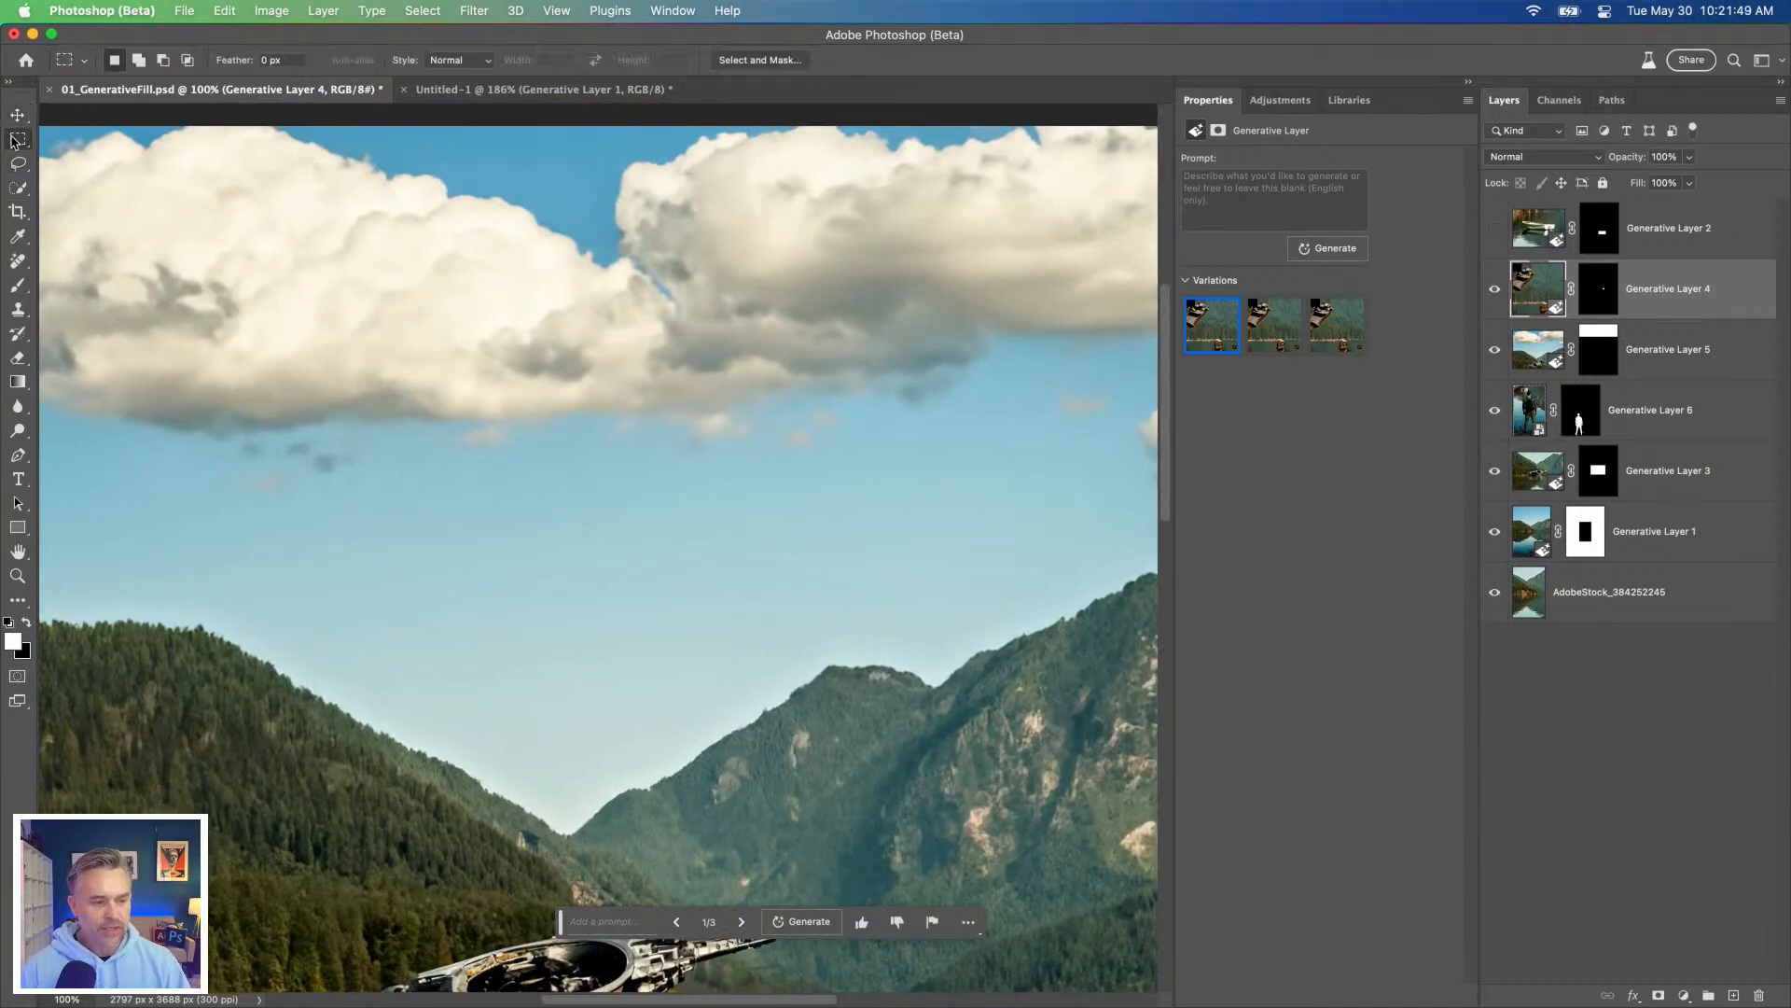
pyautogui.click(56, 140)
pyautogui.click(13, 165)
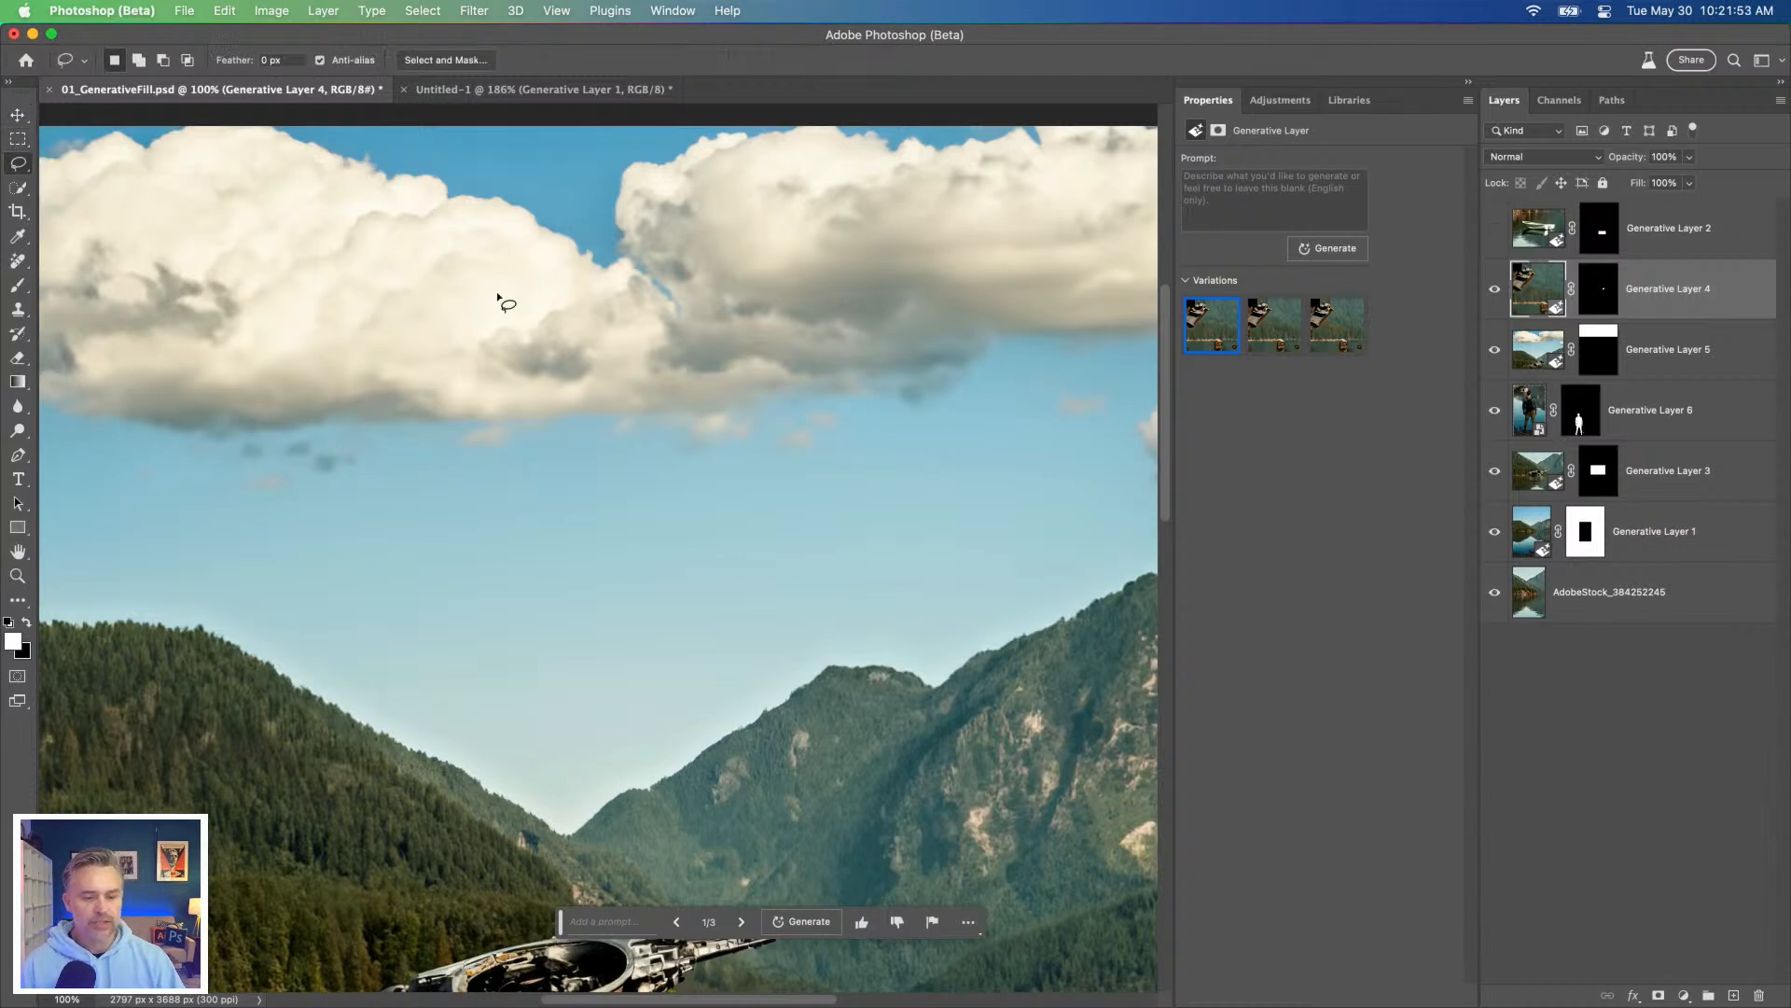
pyautogui.moveTo(931, 466); pyautogui.dragTo(808, 518)
pyautogui.moveTo(598, 534)
pyautogui.mouseDown()
pyautogui.moveTo(590, 434)
pyautogui.moveTo(724, 339)
pyautogui.moveTo(864, 289)
pyautogui.moveTo(1021, 294)
pyautogui.moveTo(1047, 408)
pyautogui.mouseUp()
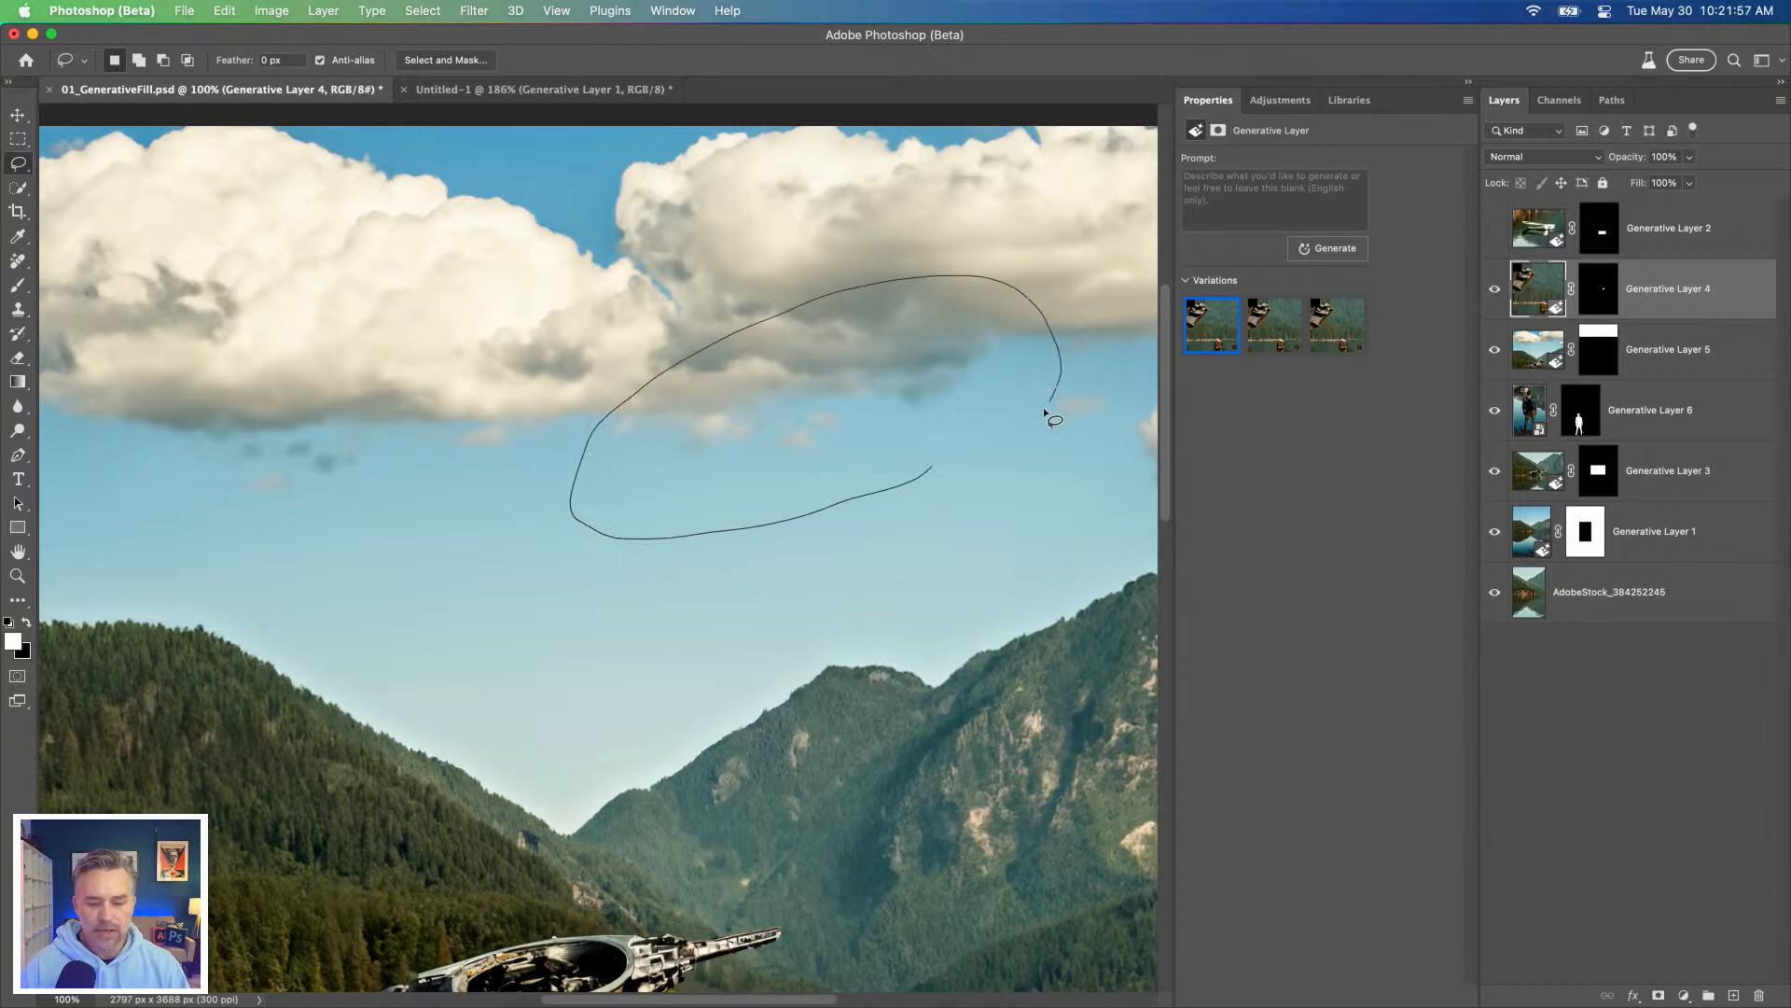
pyautogui.moveTo(958, 460); pyautogui.dragTo(931, 466)
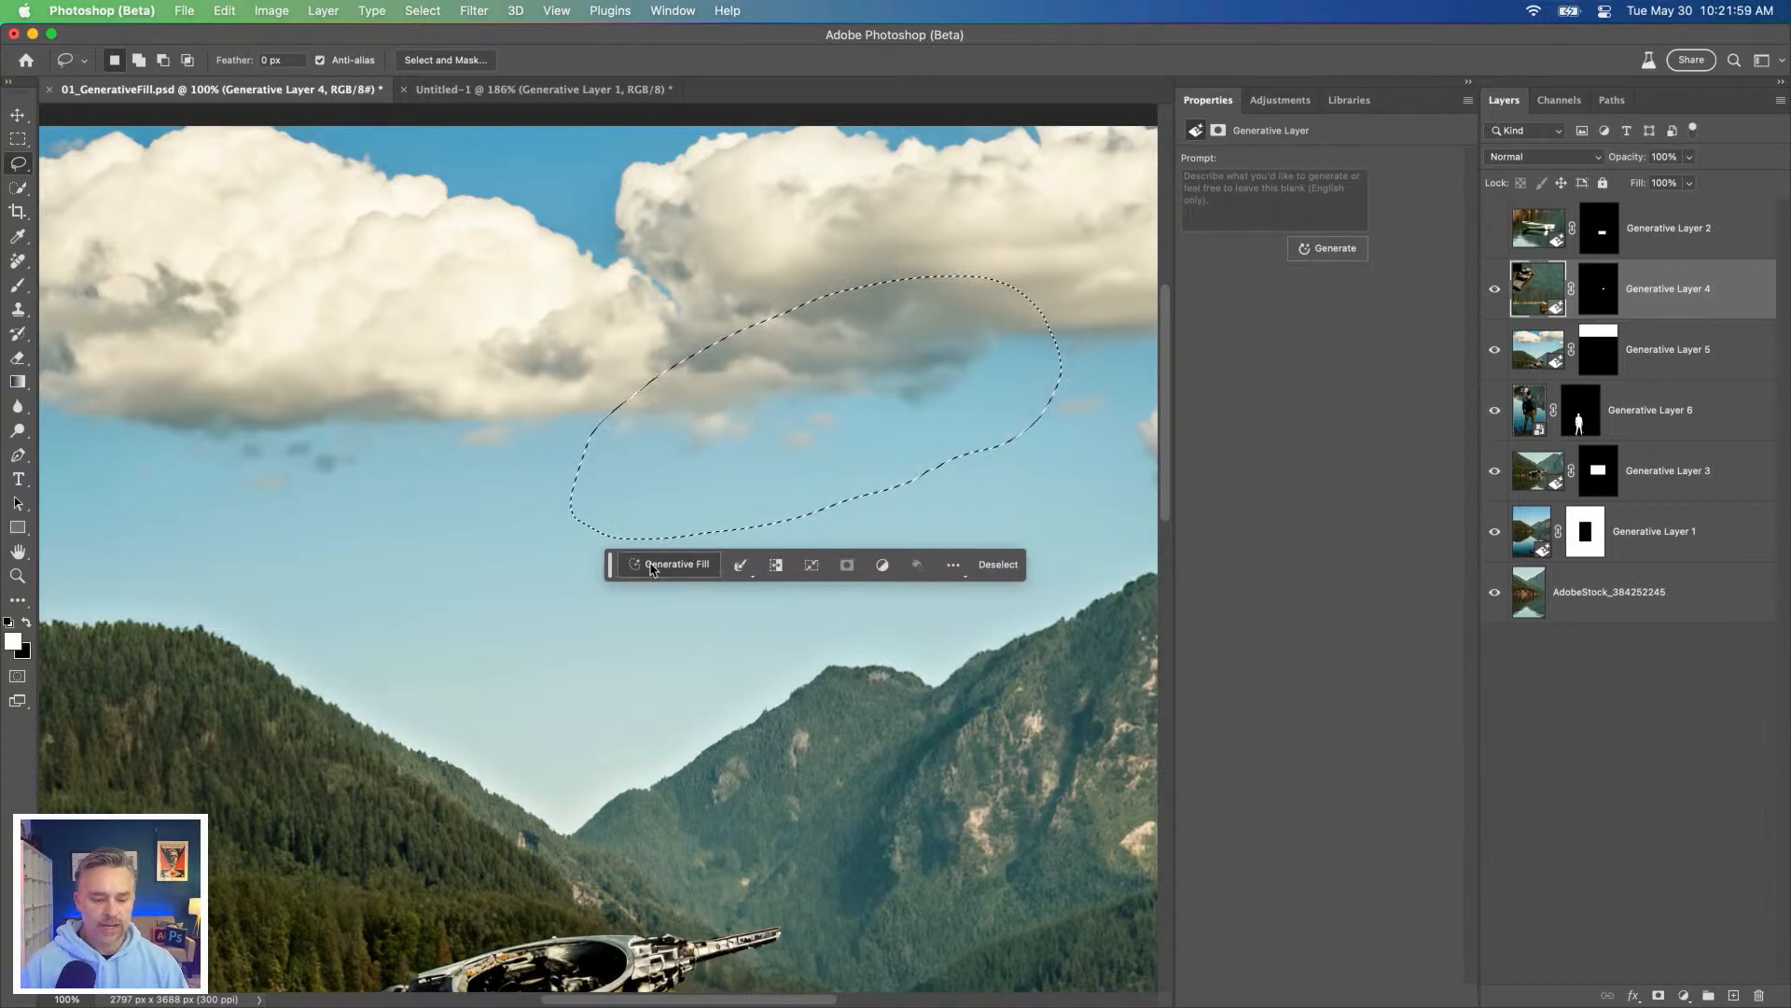
# Step: Generate a "highly detailed steampunk chrome spaceship" in the selected oval with Generative Fill
pyautogui.write('hig')
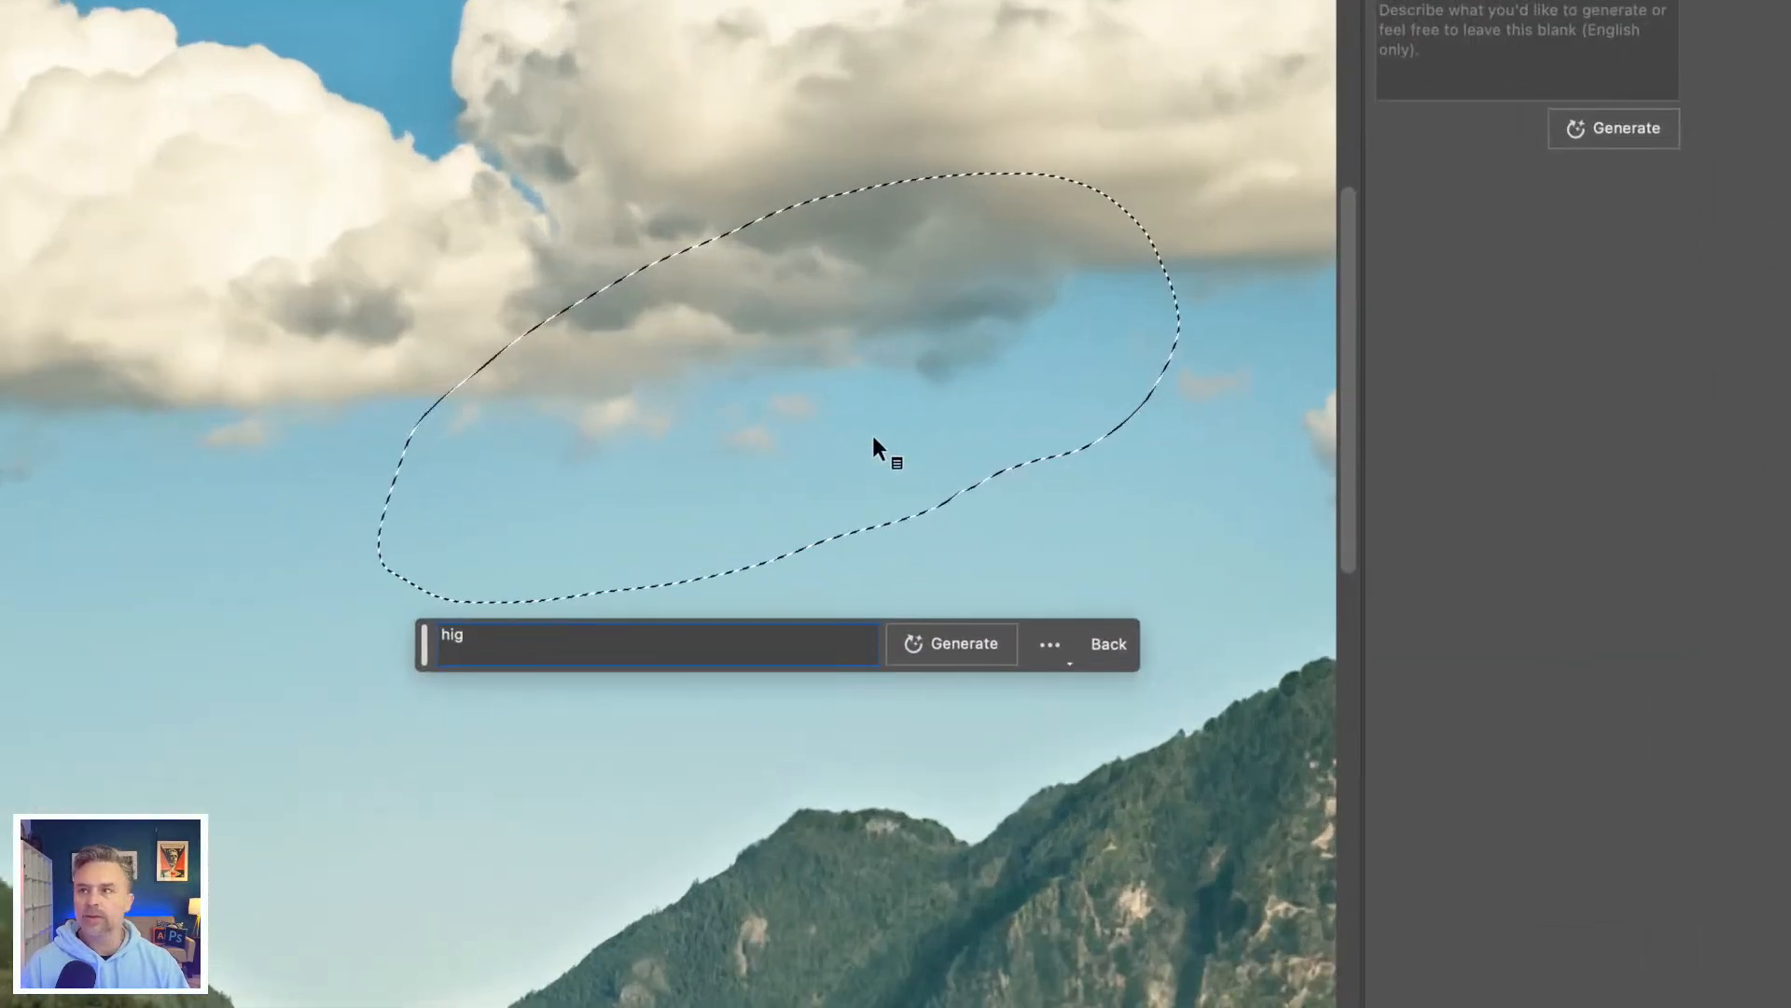
pyautogui.write('ly')
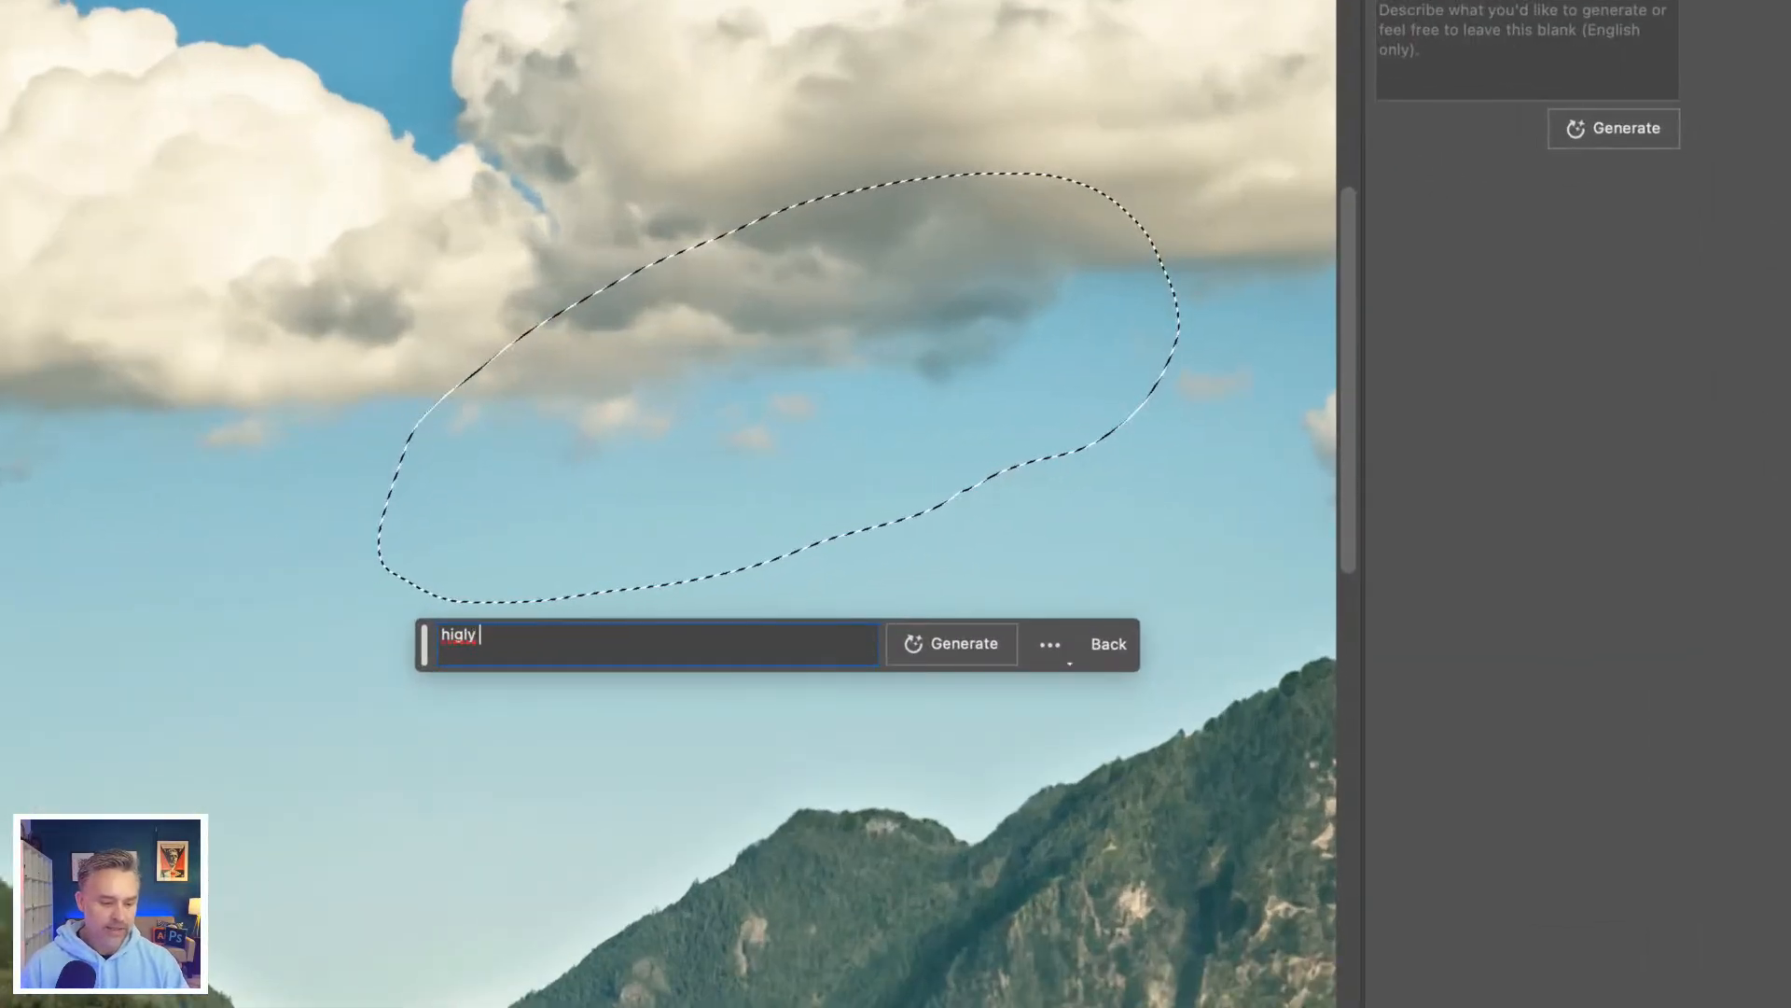
pyautogui.press('BackSpace')
pyautogui.press('BackSpace')
pyautogui.press('BackSpace')
pyautogui.write('hly de')
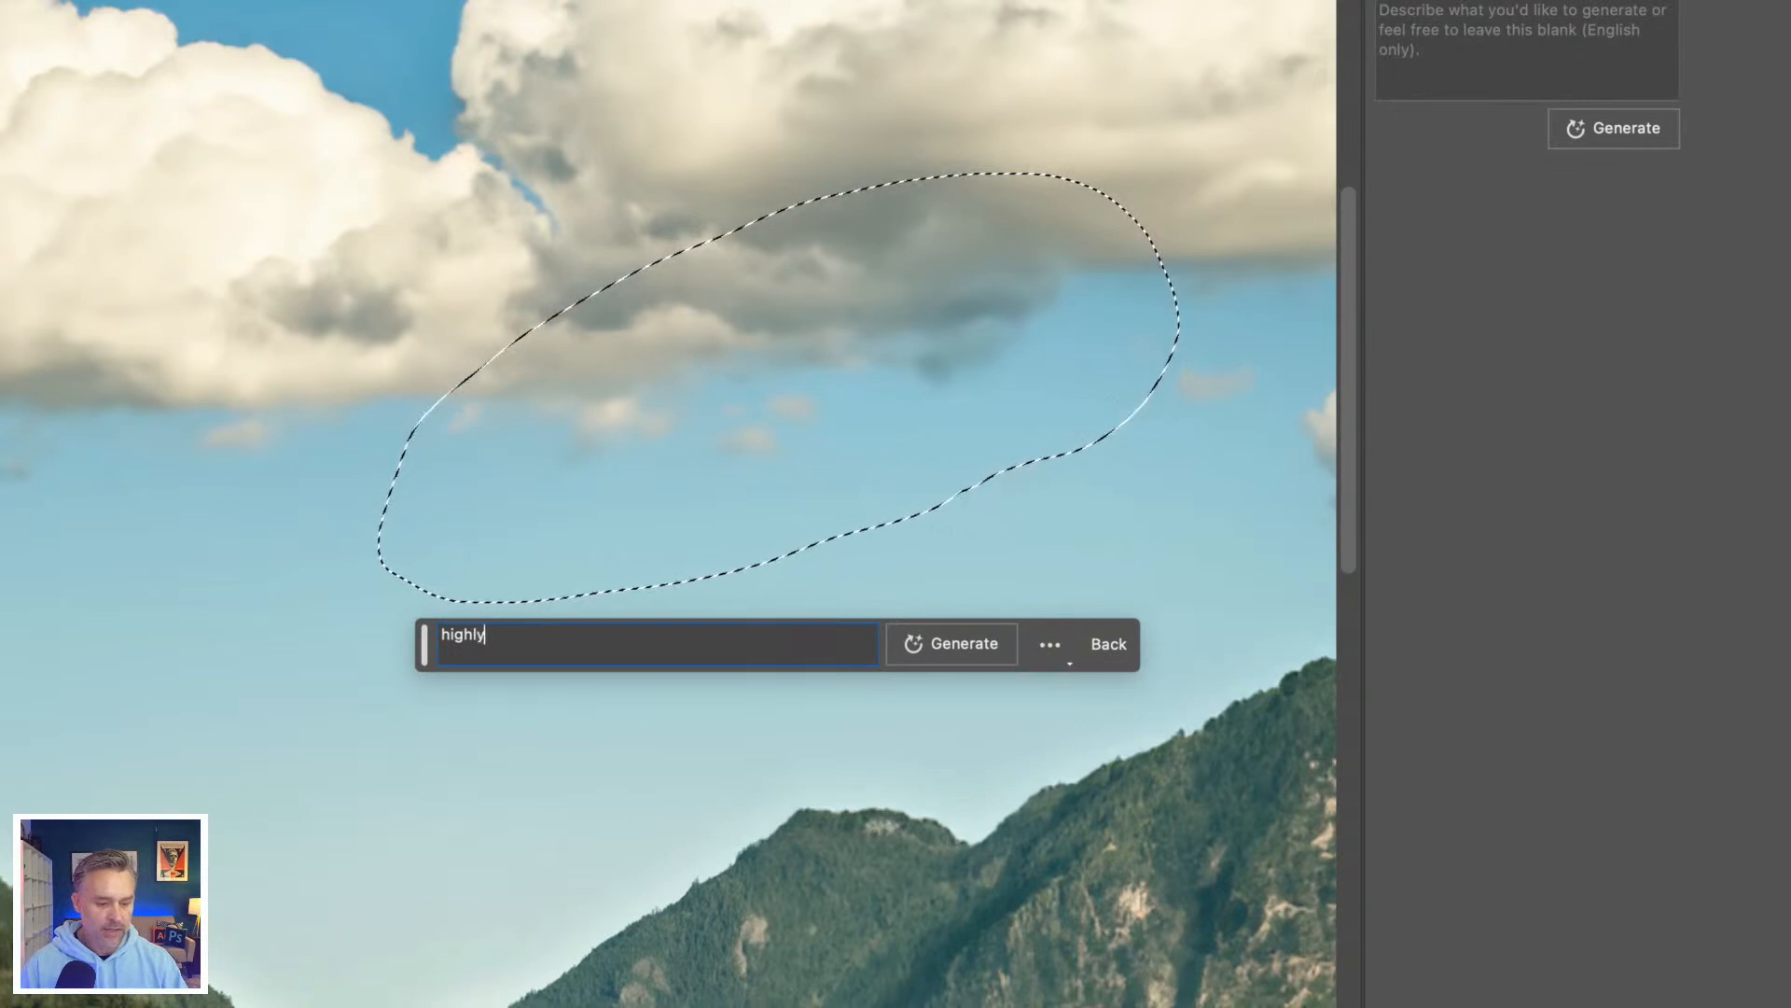
pyautogui.write('tailed ')
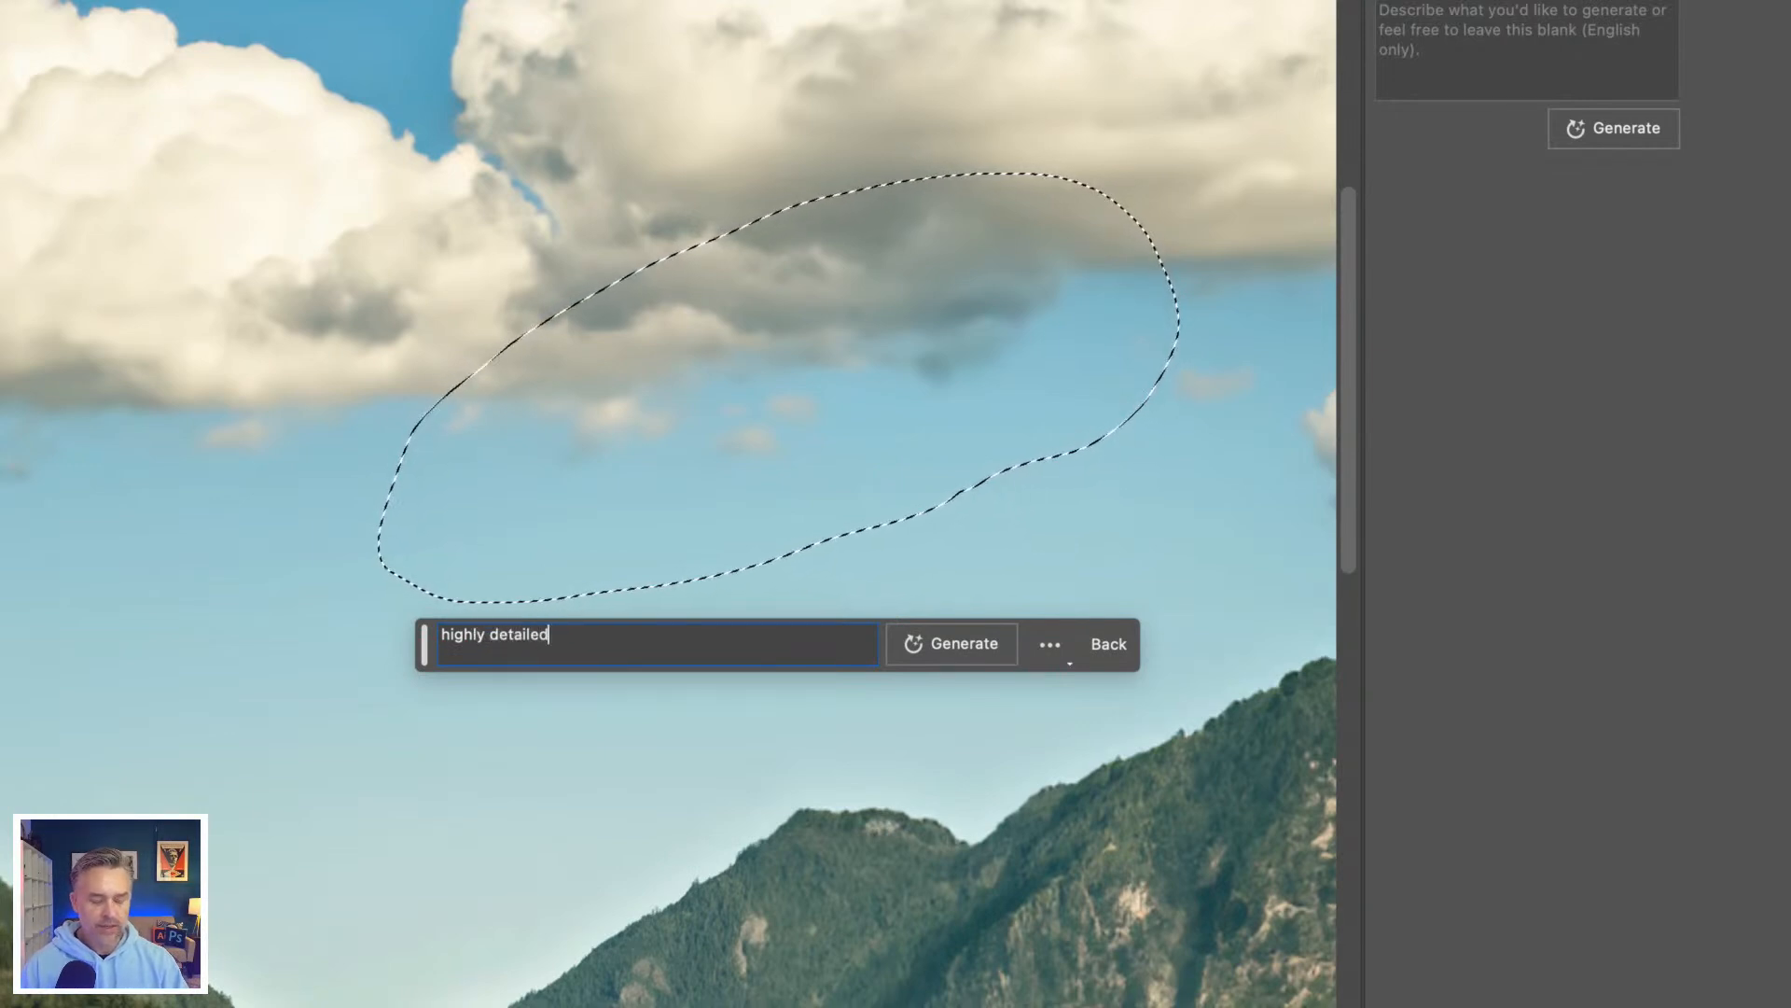
pyautogui.write('steam')
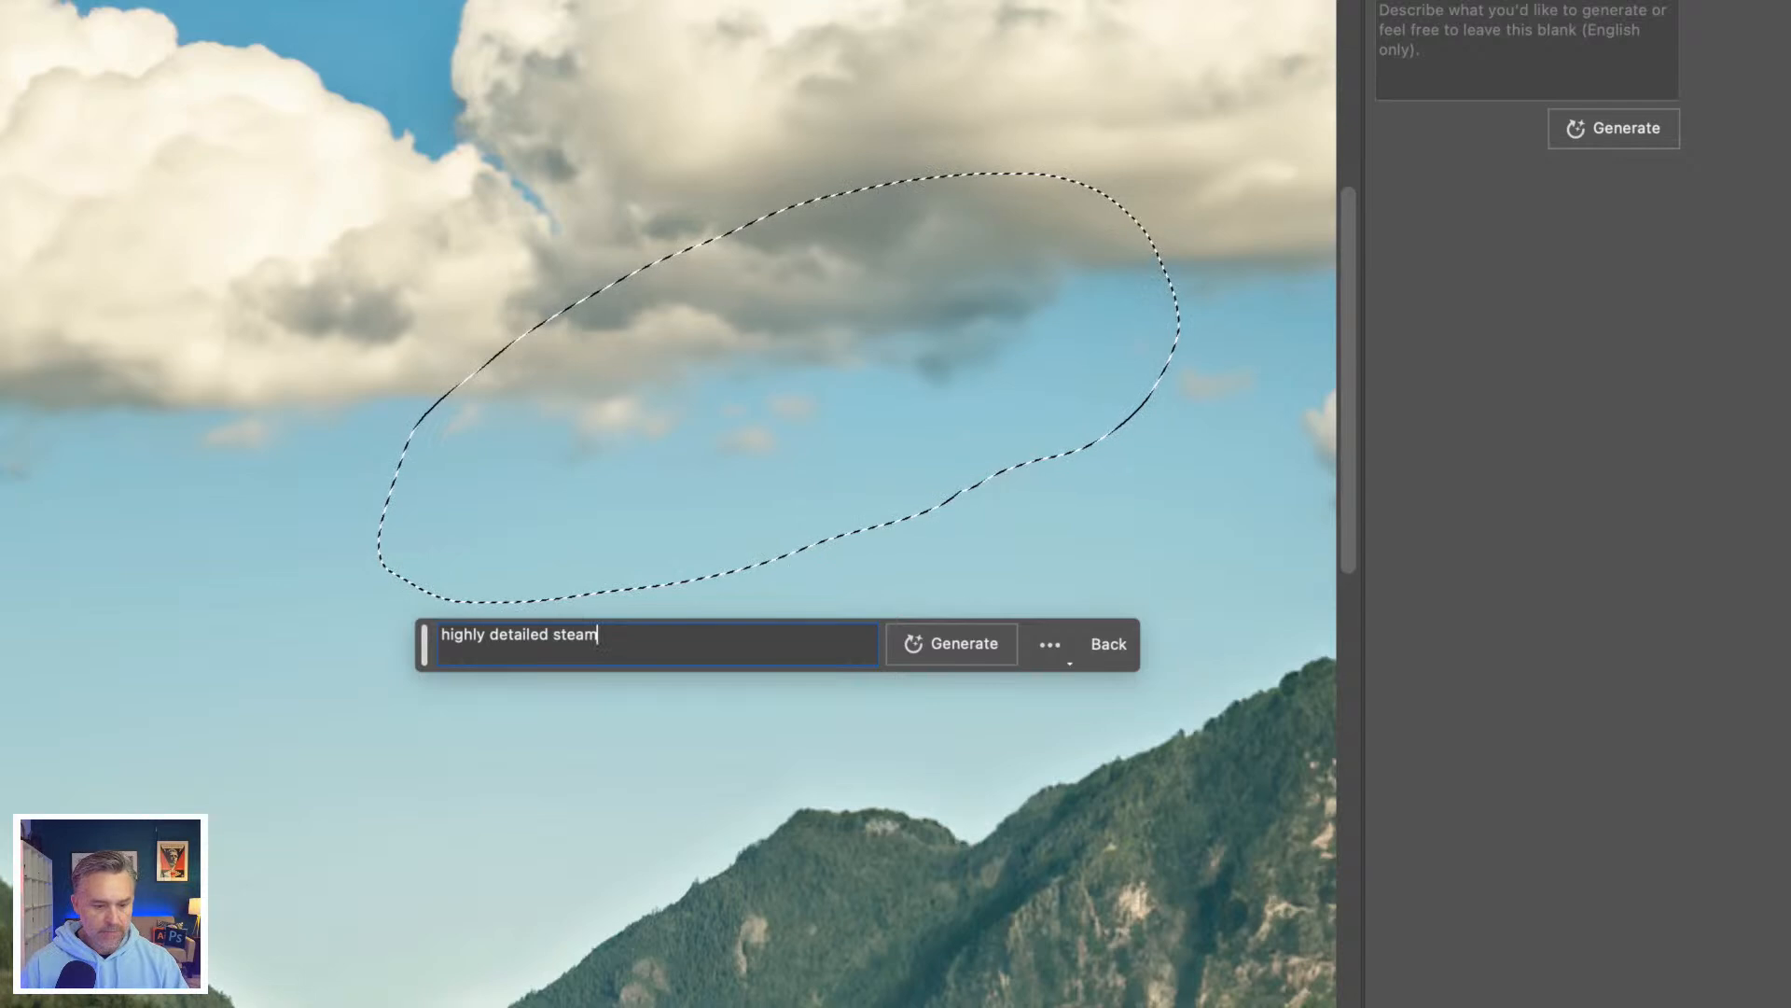
pyautogui.write('punk ')
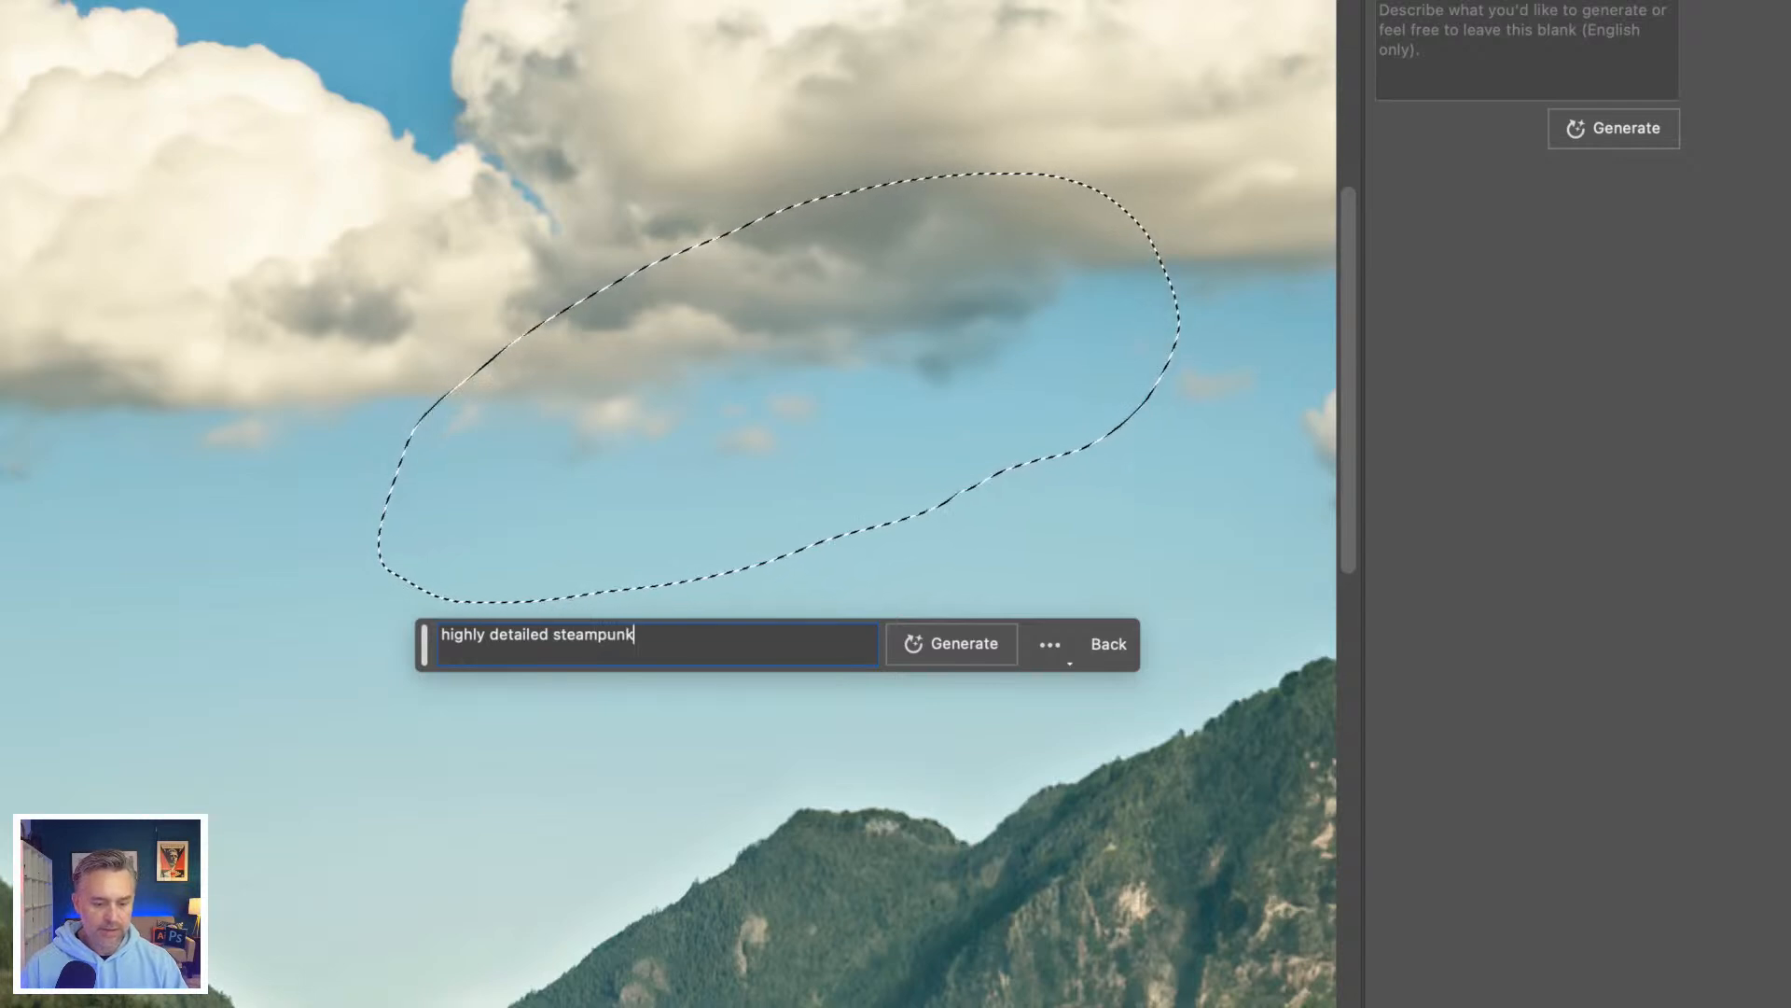
pyautogui.write('chrome spae')
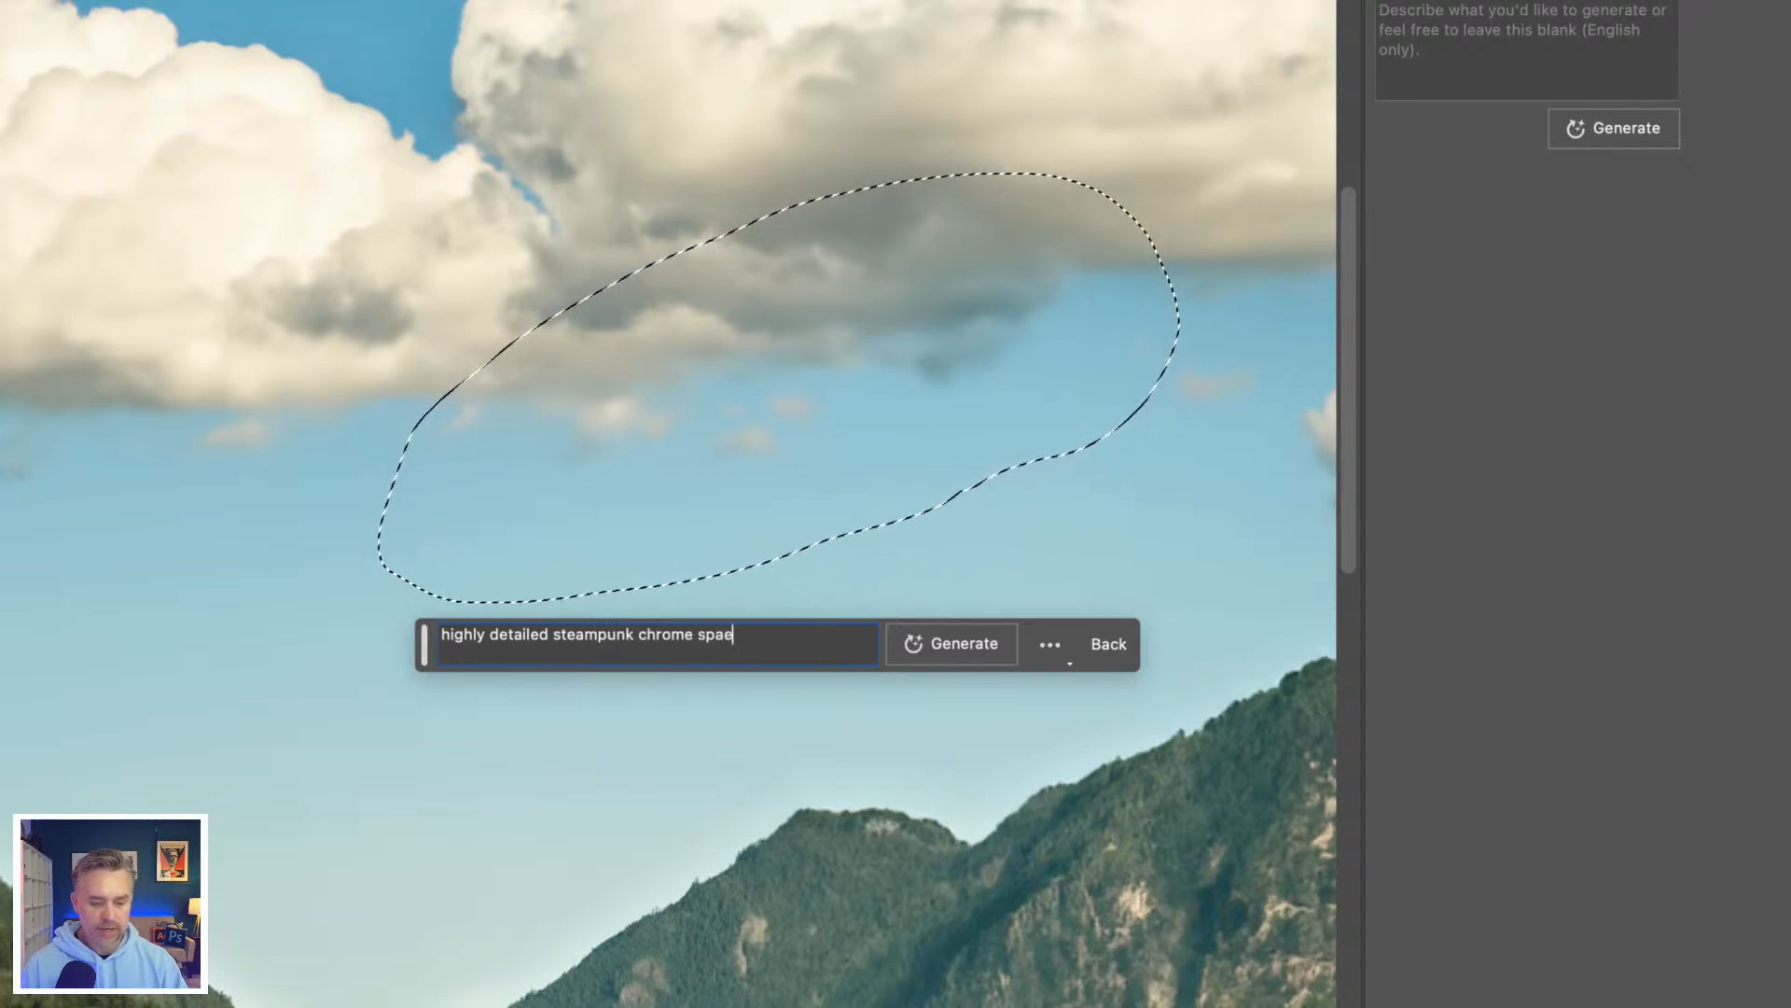
pyautogui.press('BackSpace')
pyautogui.write('ceship')
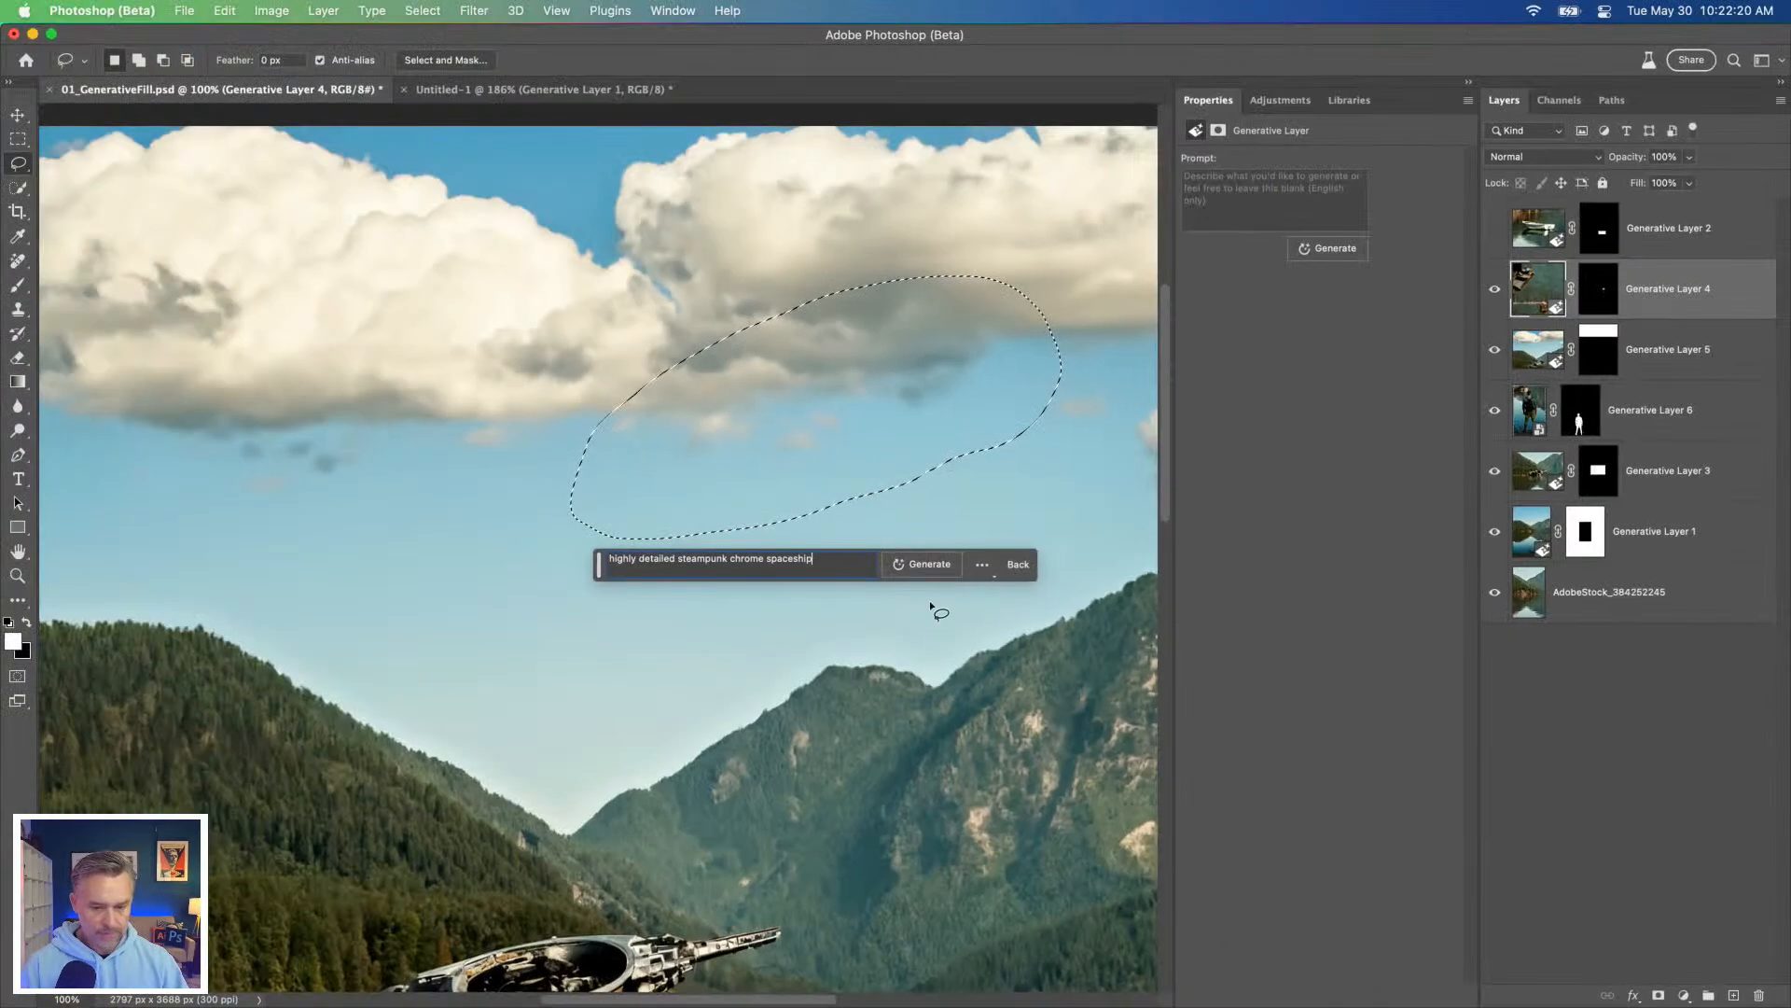
pyautogui.click(922, 565)
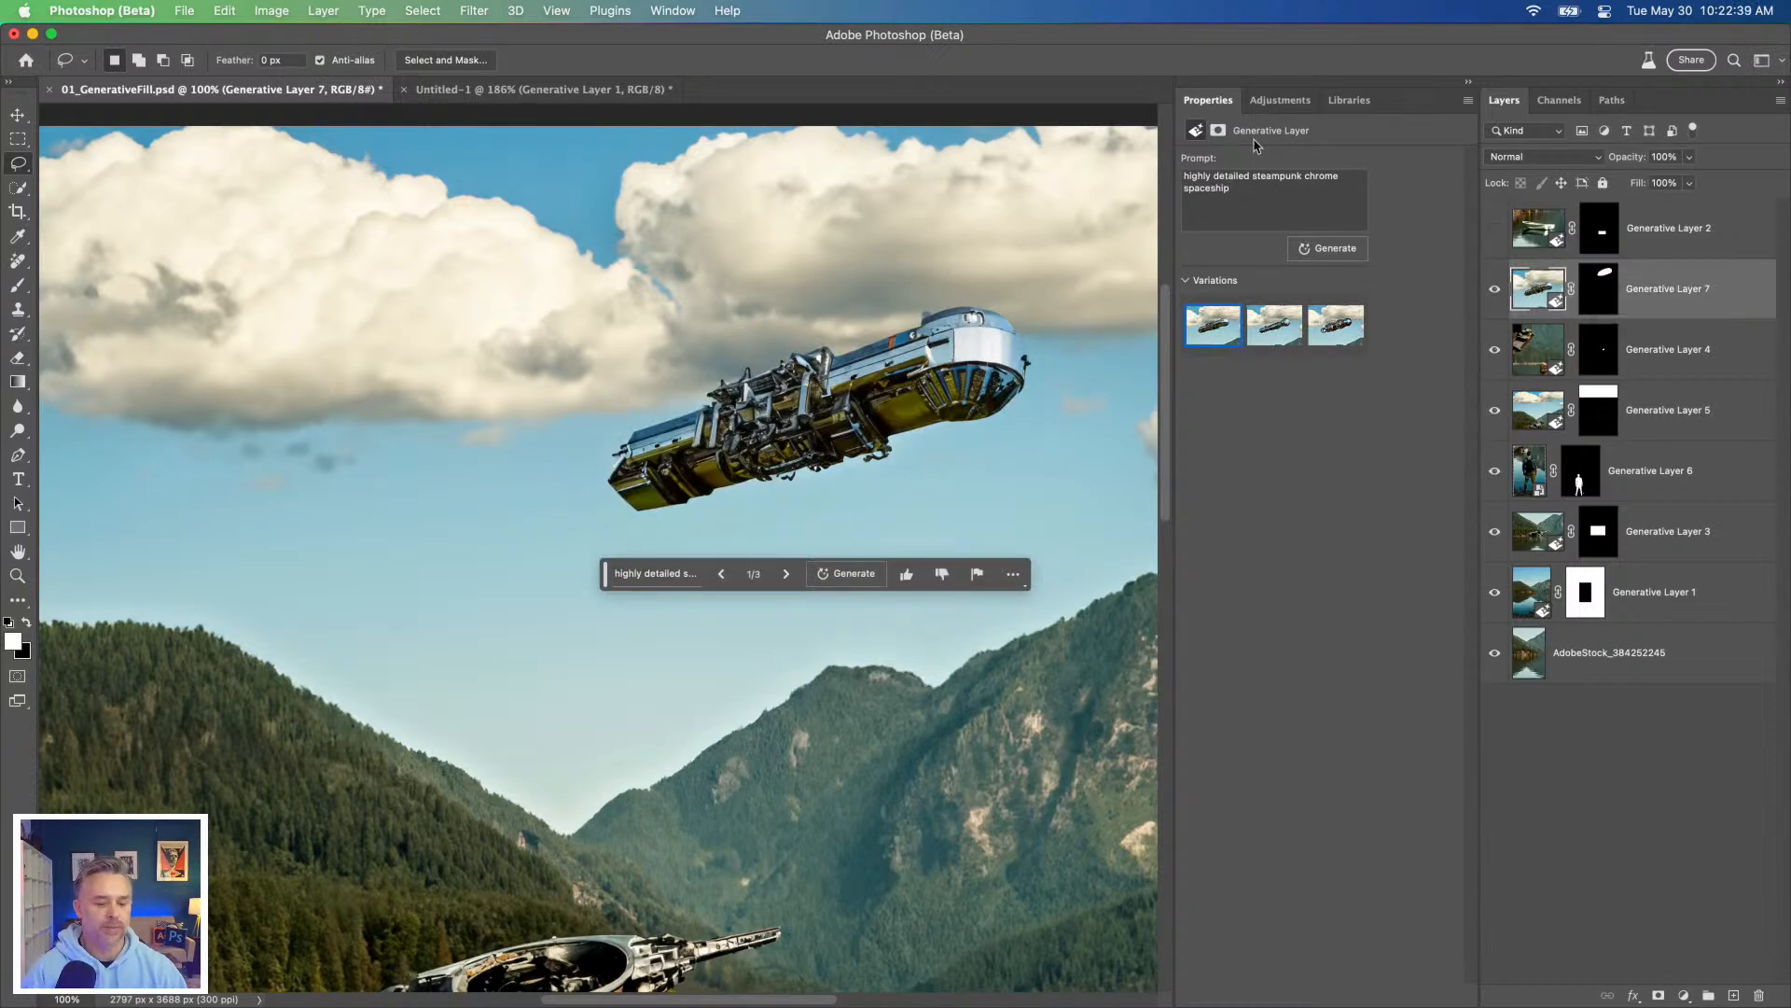
# Step: Compare the second and third variations of the steampunk spaceship at 66.7% zoom and return to the first variation
pyautogui.click(1274, 328)
pyautogui.click(1338, 337)
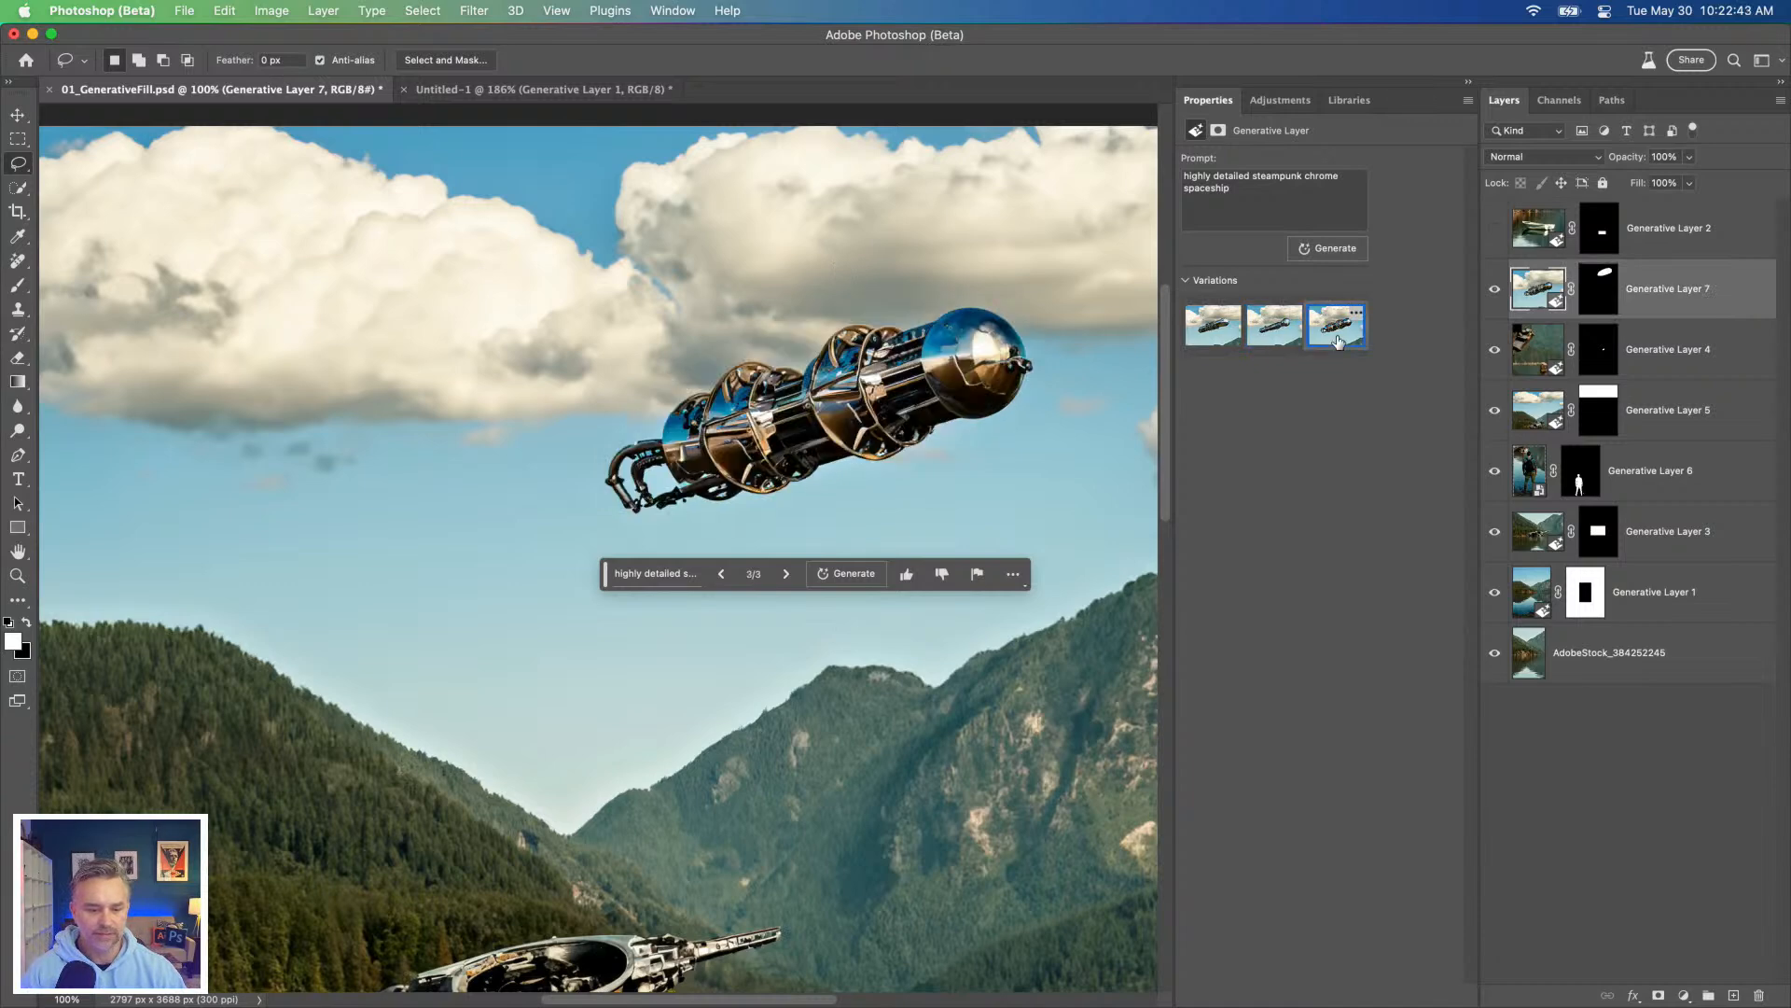
pyautogui.press('super+minus')
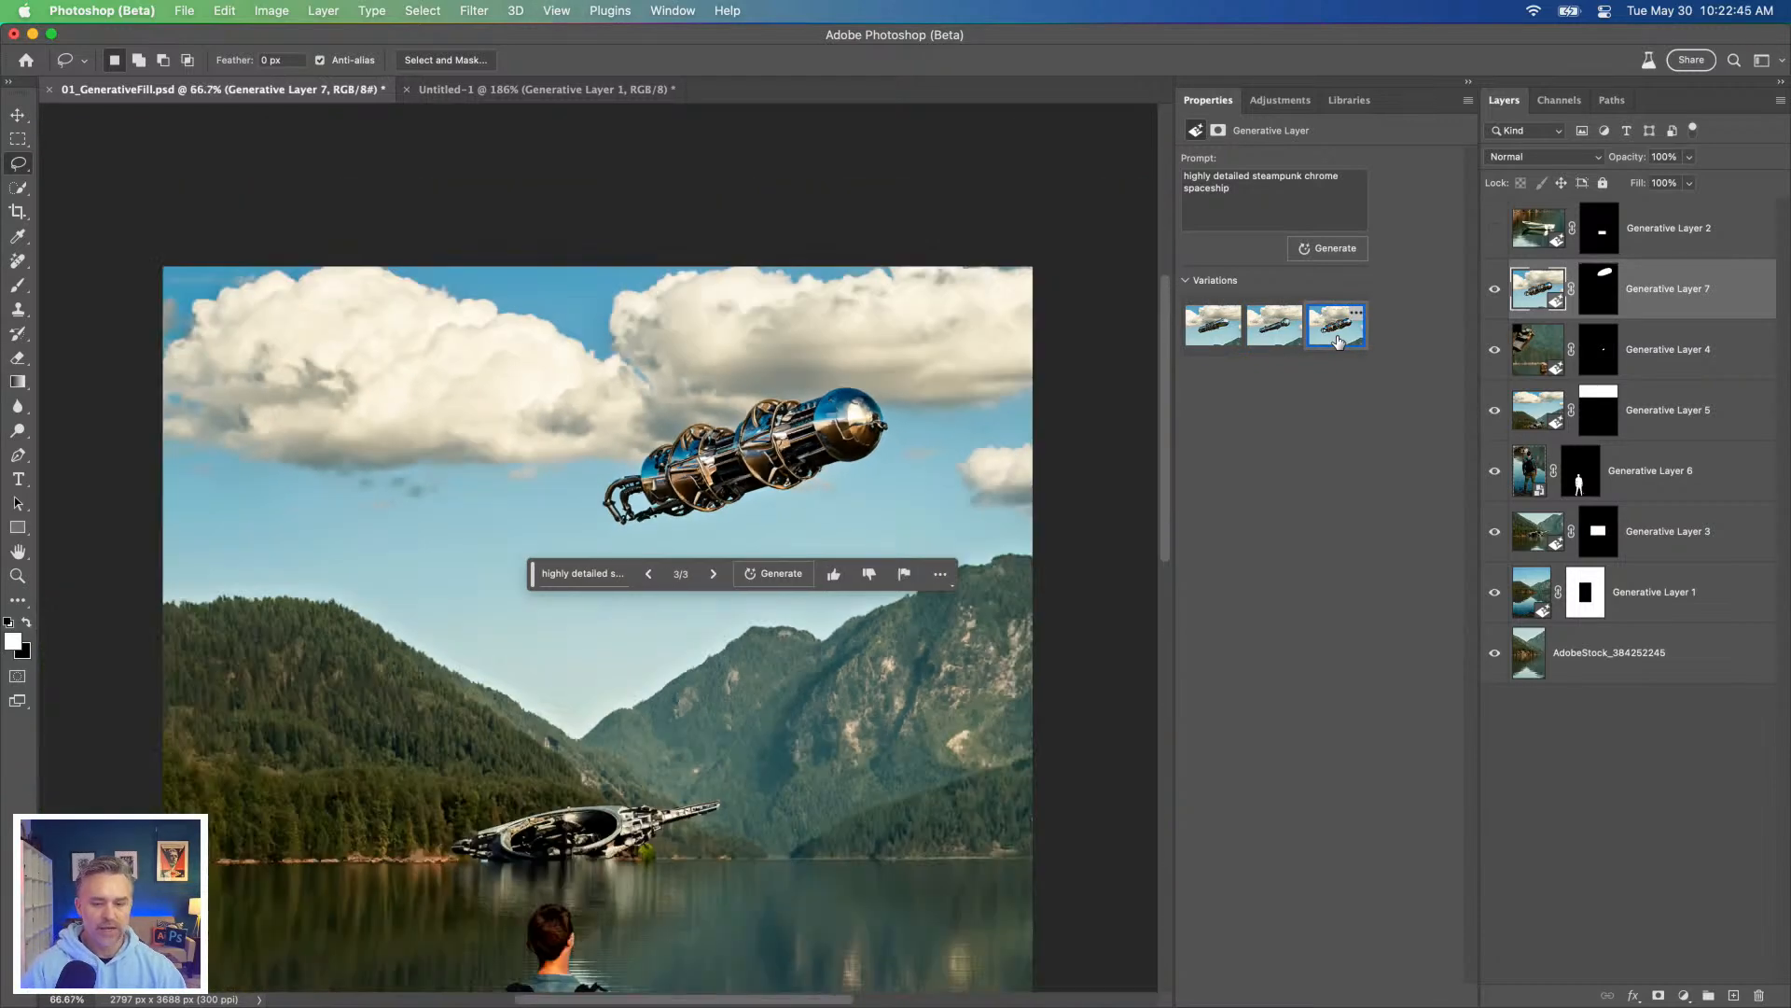
pyautogui.click(1275, 334)
pyautogui.click(1217, 331)
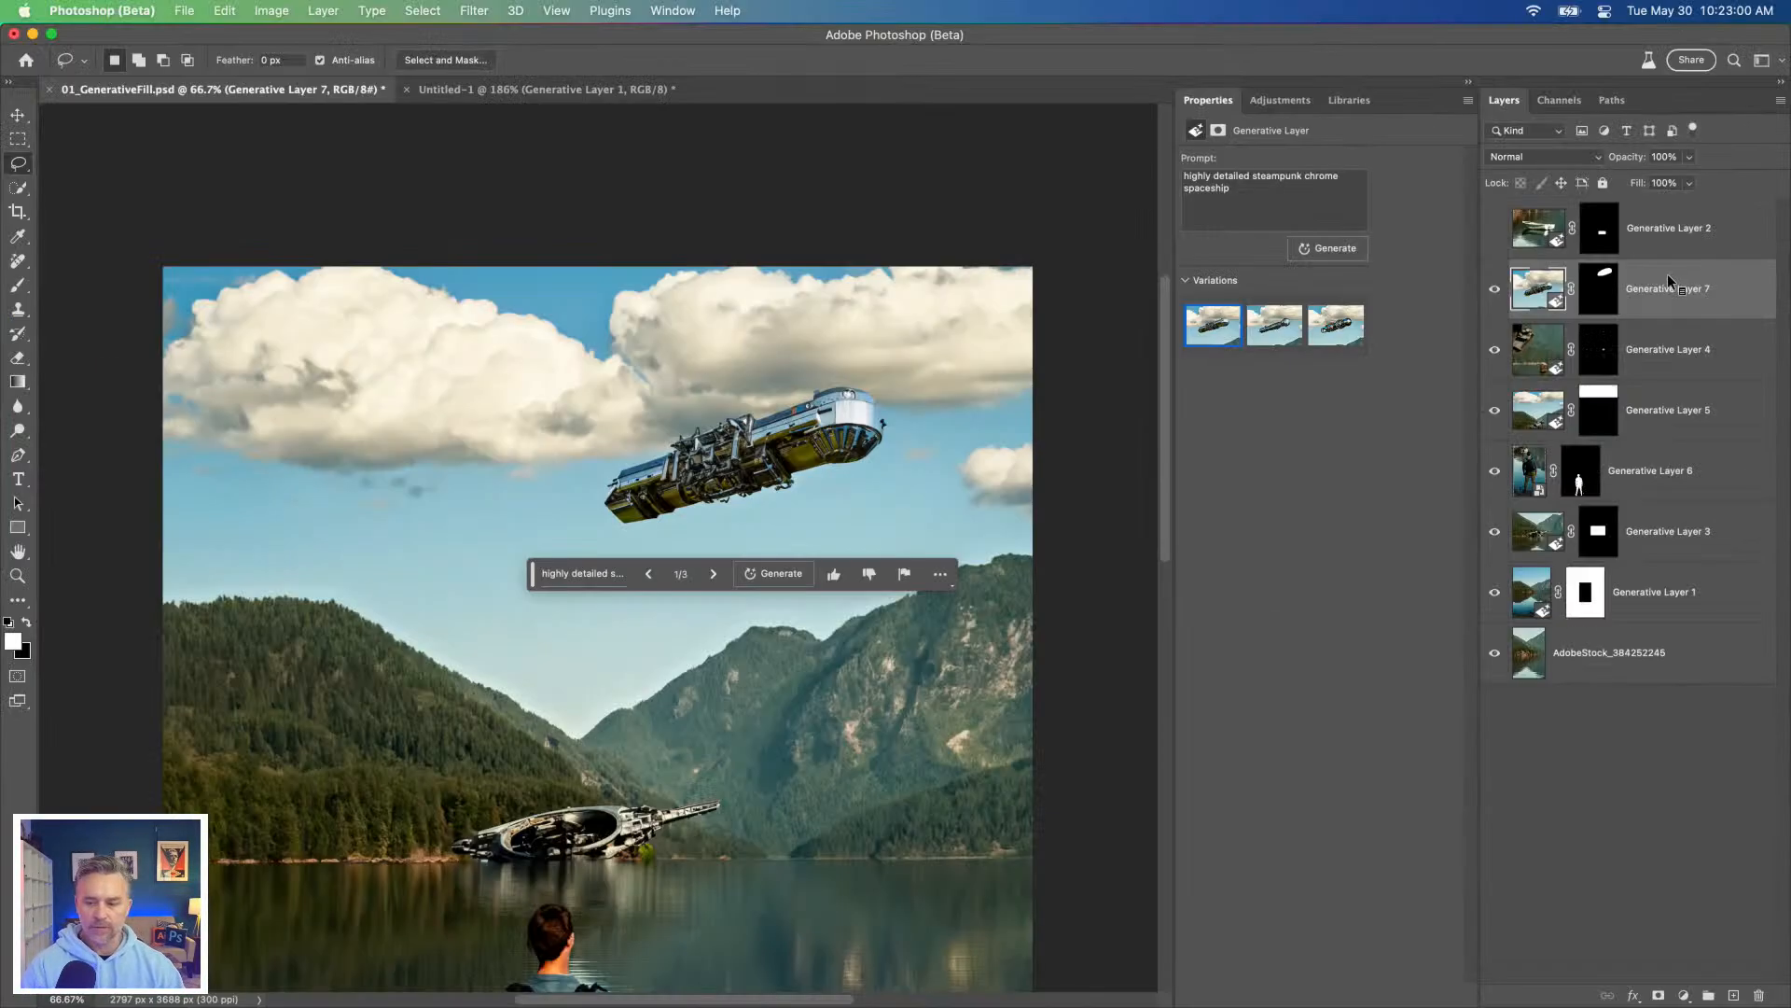
# Step: Convert Generative Layer 7 to a smart object, remove its background, and check the cut-out spaceship in isolation
pyautogui.rightClick(1379, 378)
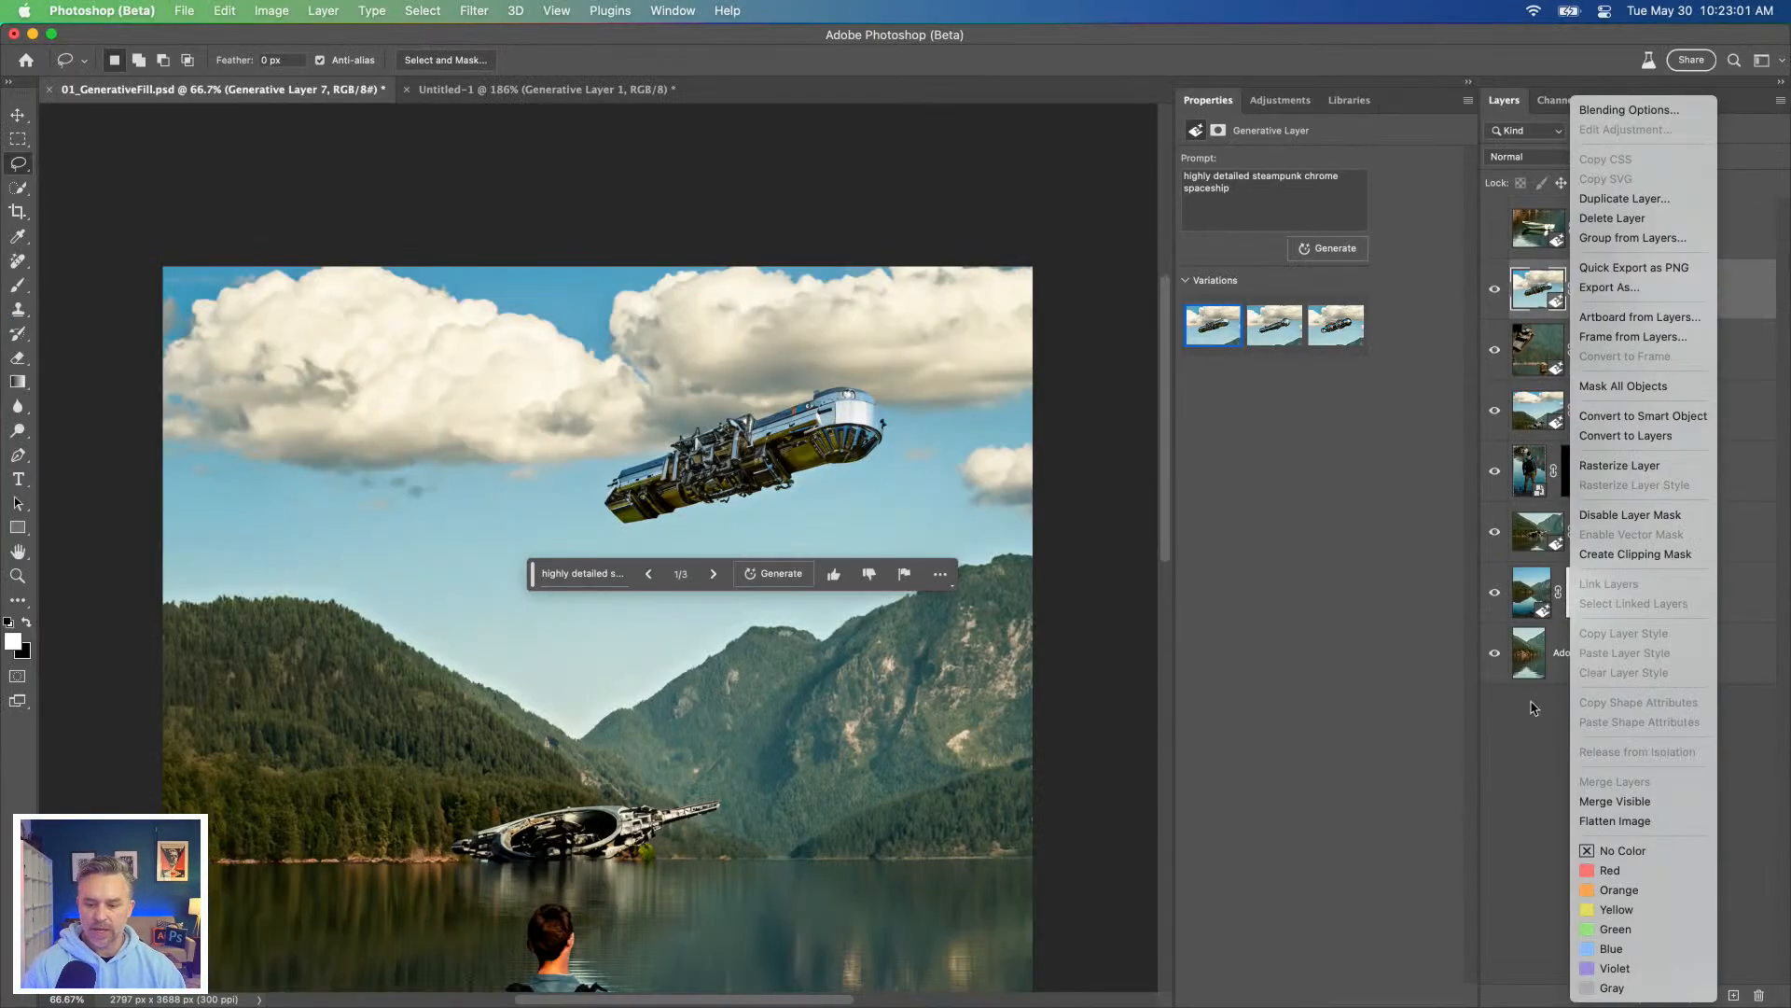
pyautogui.click(1641, 416)
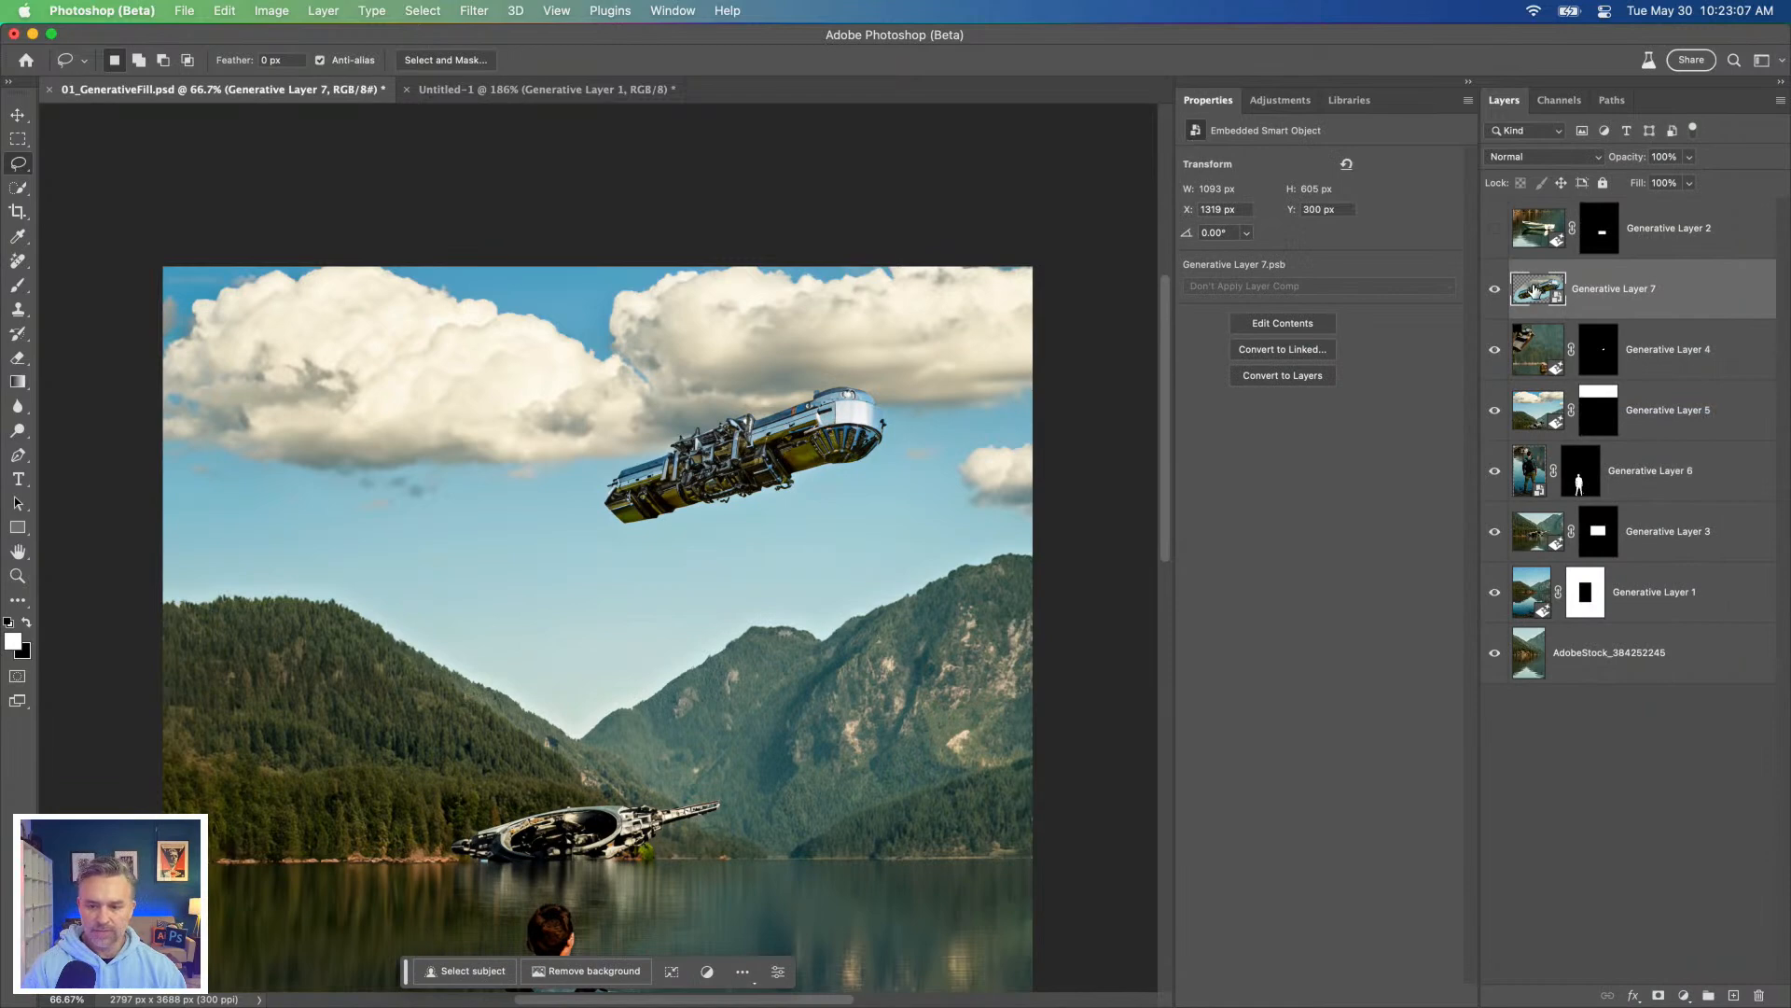
pyautogui.click(586, 971)
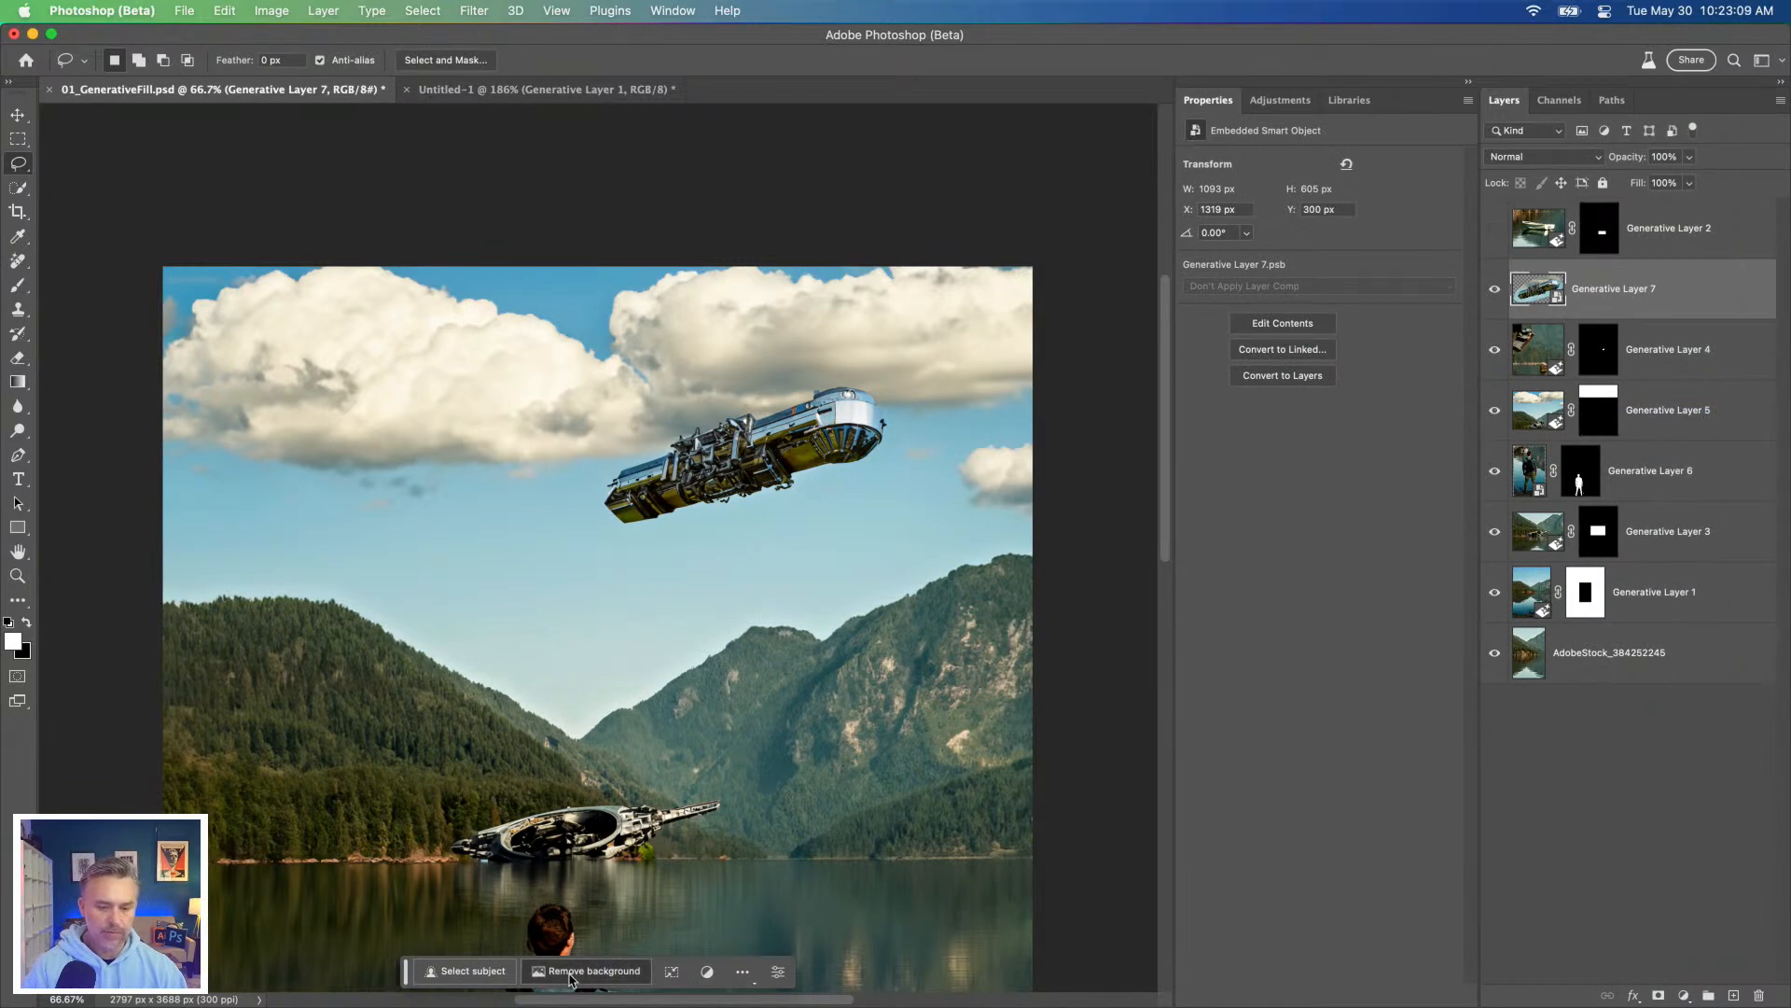
pyautogui.keyDown('alt'); pyautogui.click(1493, 292); pyautogui.keyUp('alt')
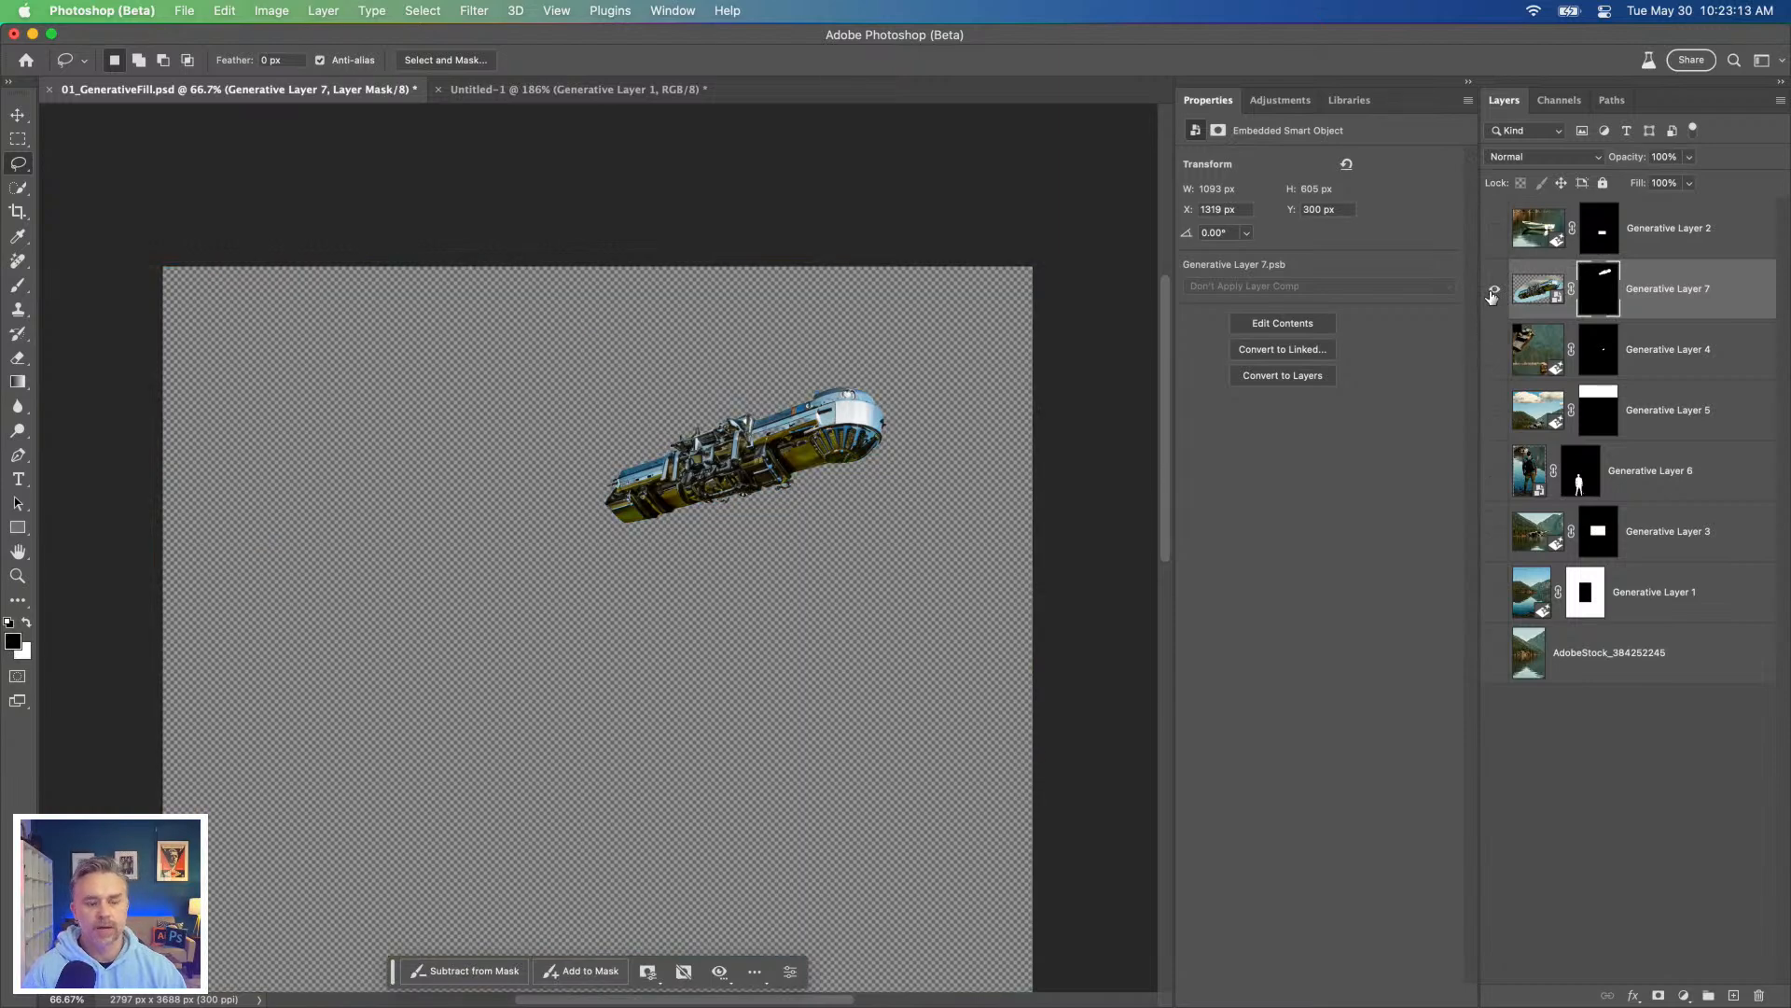
pyautogui.keyDown('alt'); pyautogui.click(1492, 292); pyautogui.keyUp('alt')
# Step: Move the cut-out steampunk spaceship left to just below the clouds and scale it down to about 573 by 317 px
pyautogui.click(1555, 294)
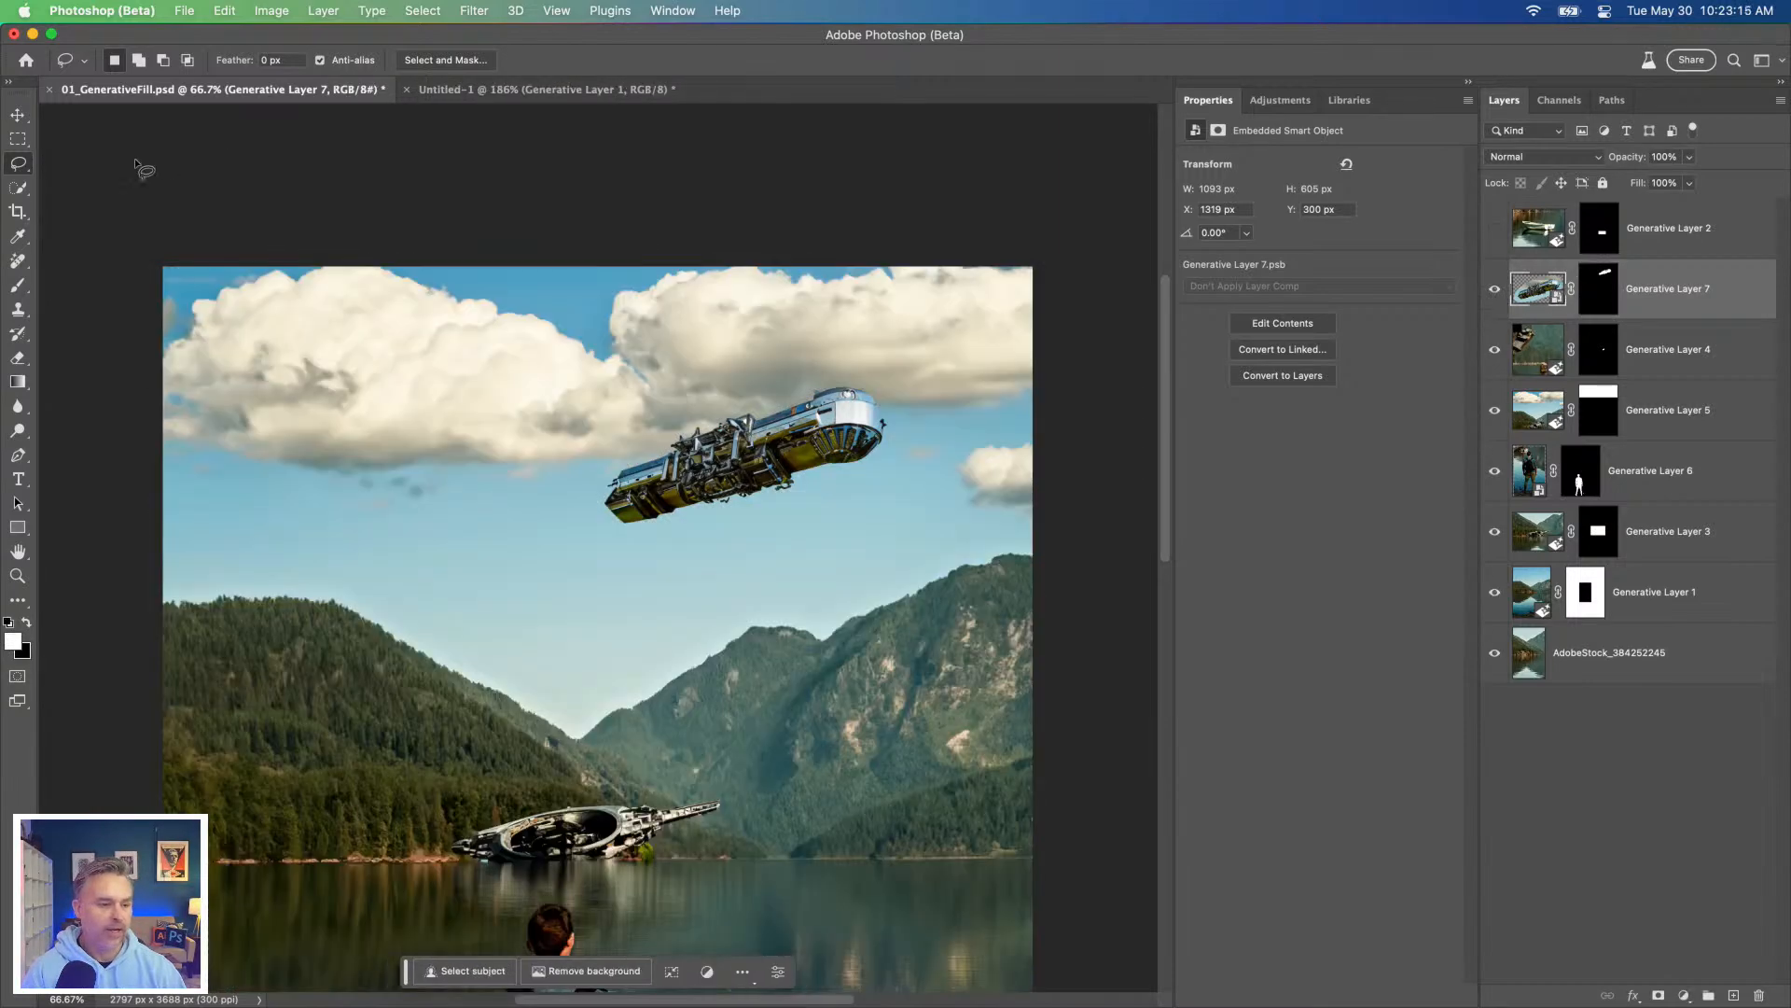
pyautogui.click(18, 114)
pyautogui.moveTo(608, 400); pyautogui.dragTo(392, 431)
pyautogui.press('super+t')
pyautogui.moveTo(694, 383); pyautogui.dragTo(555, 514)
pyautogui.press('Return')
pyautogui.moveTo(411, 533); pyautogui.dragTo(447, 531)
# Step: Set Generative Layer 7's opacity to 69% and move the spaceship down so its tail overlaps the left mountain's ridge
pyautogui.moveTo(1633, 163)
pyautogui.mouseDown()
pyautogui.moveTo(1560, 163)
pyautogui.moveTo(1610, 165)
pyautogui.mouseUp()
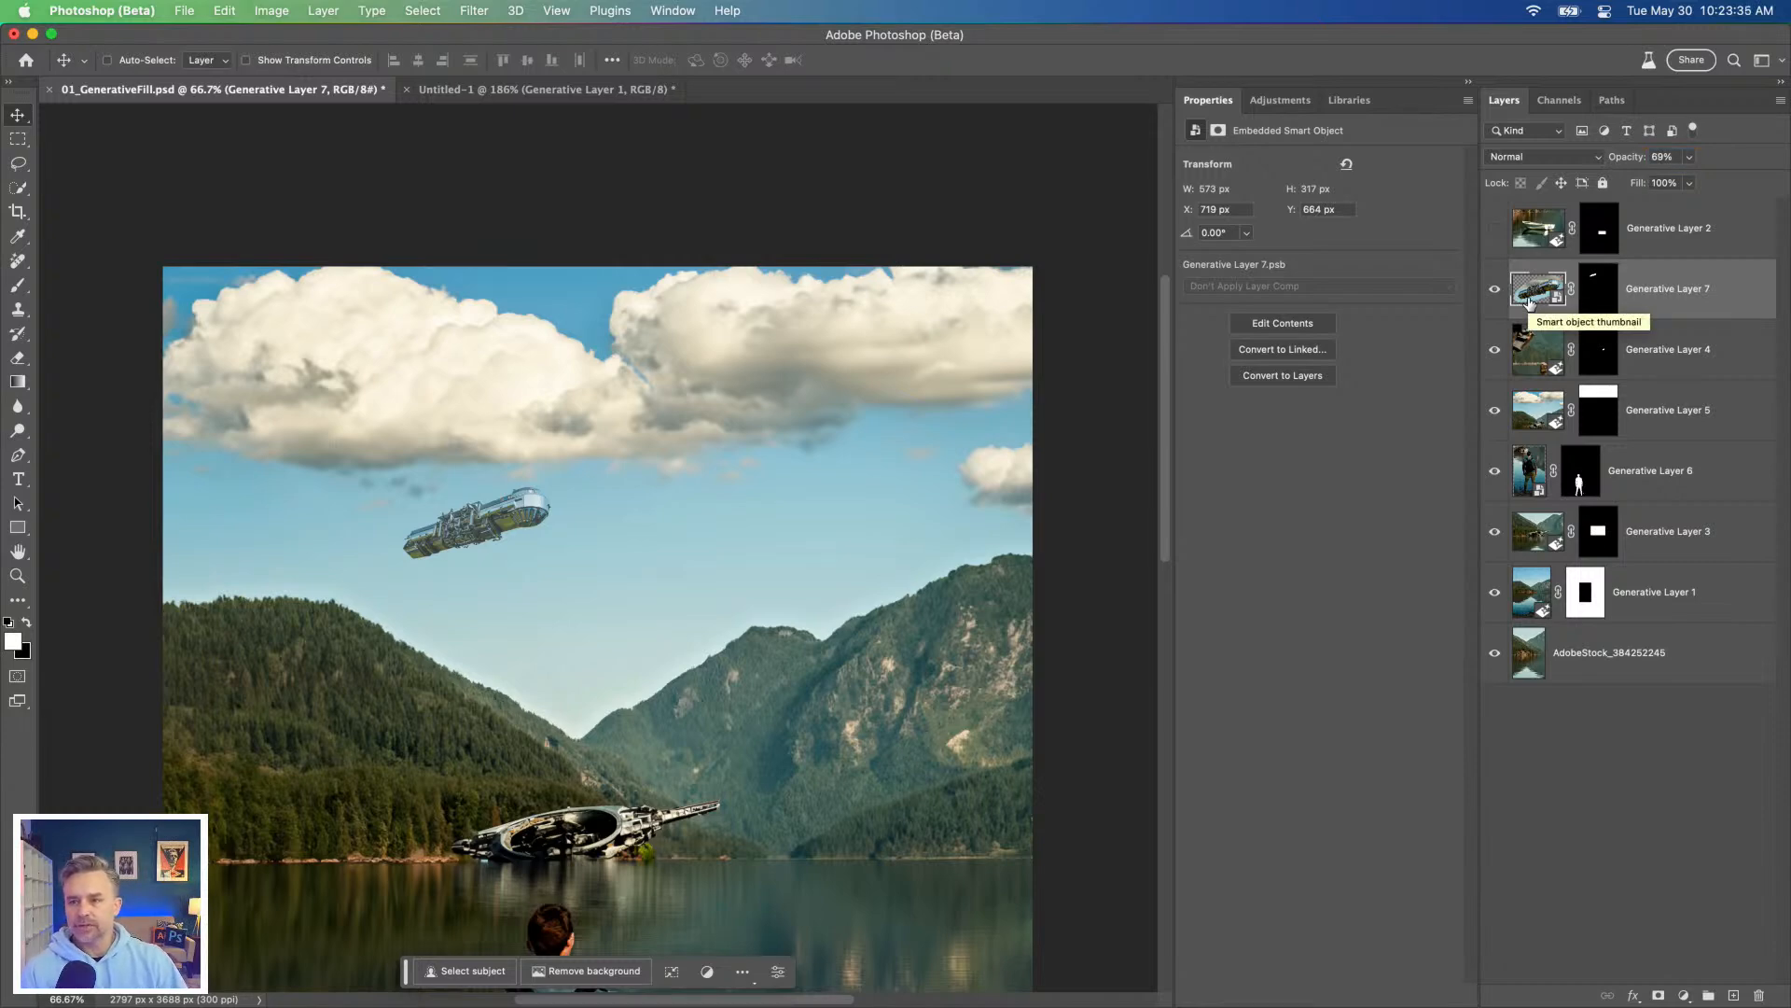
pyautogui.moveTo(652, 481); pyautogui.dragTo(602, 569)
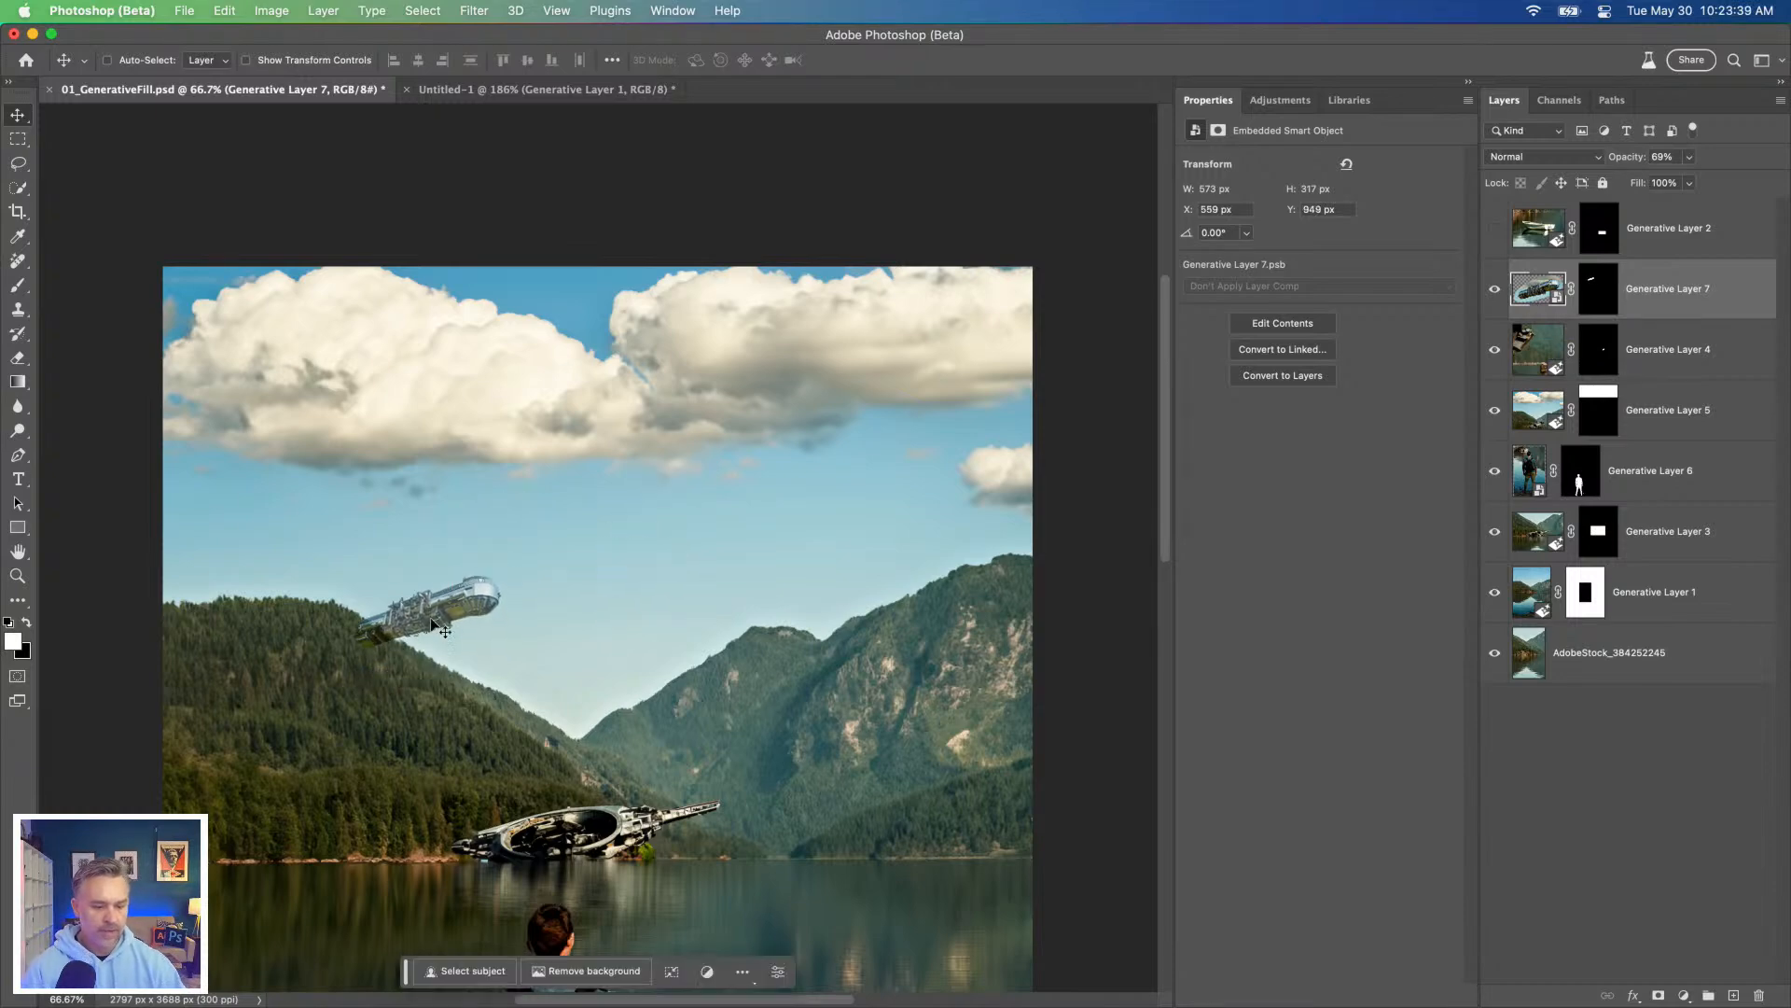
pyautogui.press('super+plus')
pyautogui.moveTo(394, 707); pyautogui.dragTo(607, 440)
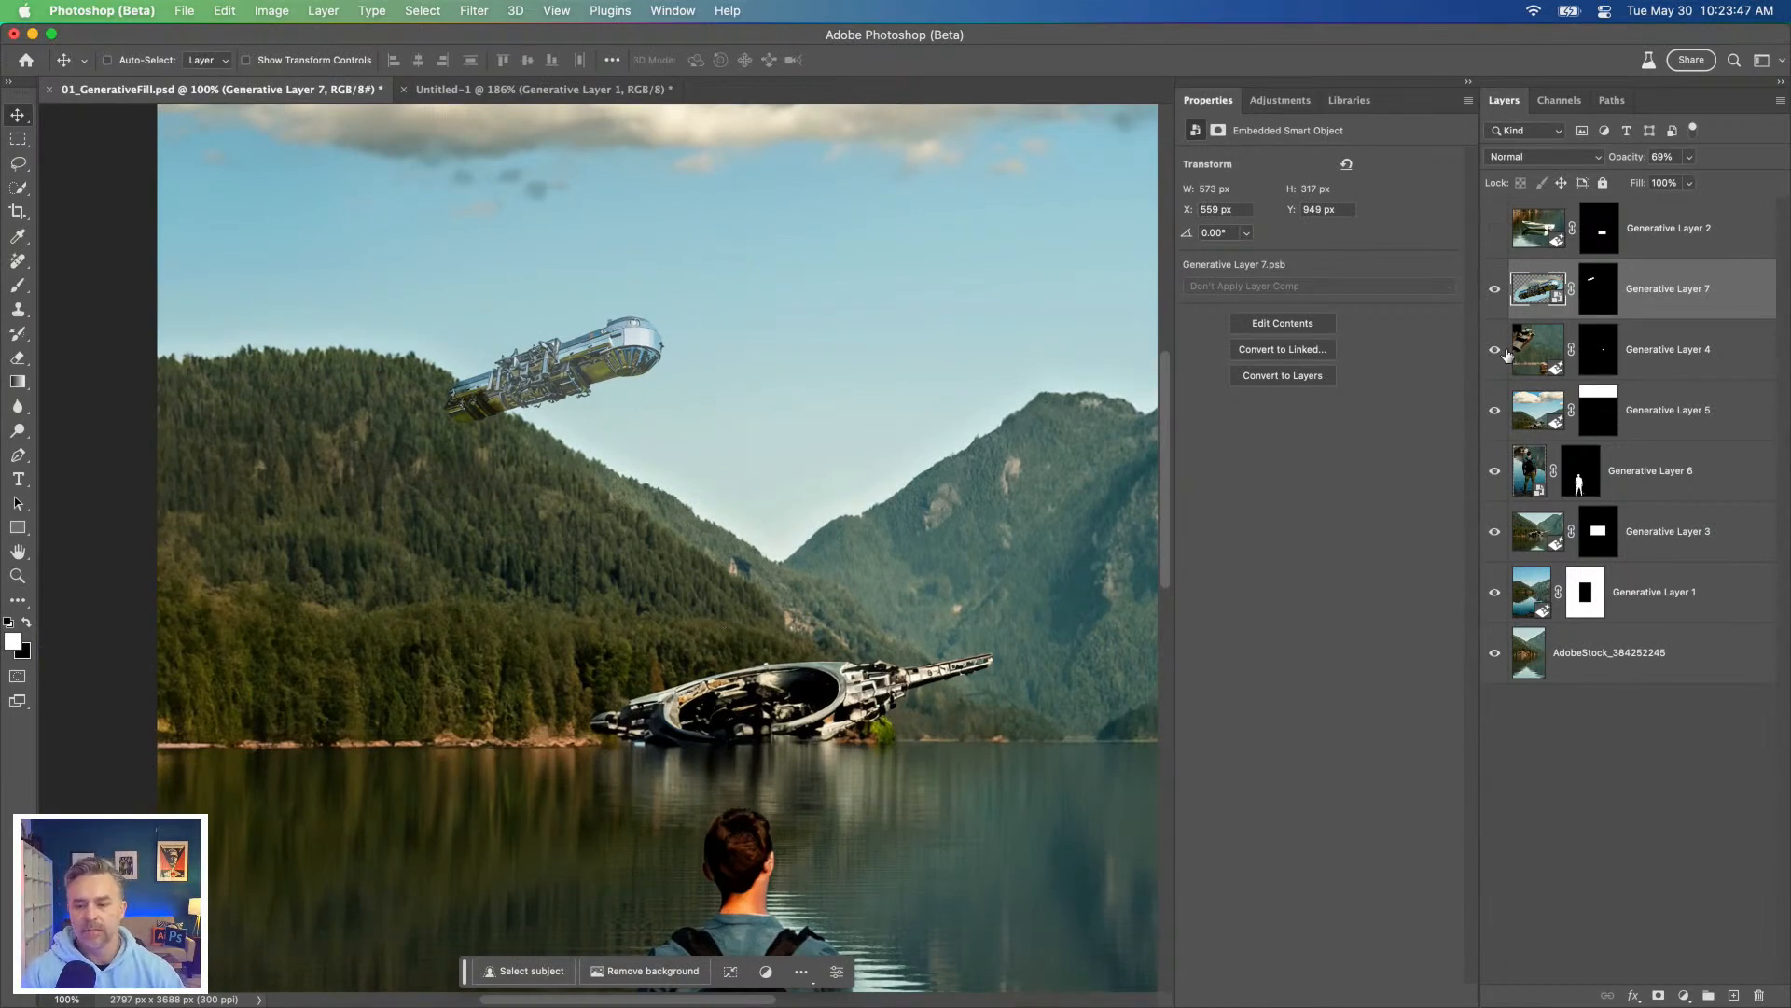
# Step: Combine AdobeStock_384252245 and Generative Layer 1 into one smart object, rename it "background", and check it by toggling its visibility
pyautogui.click(1679, 374)
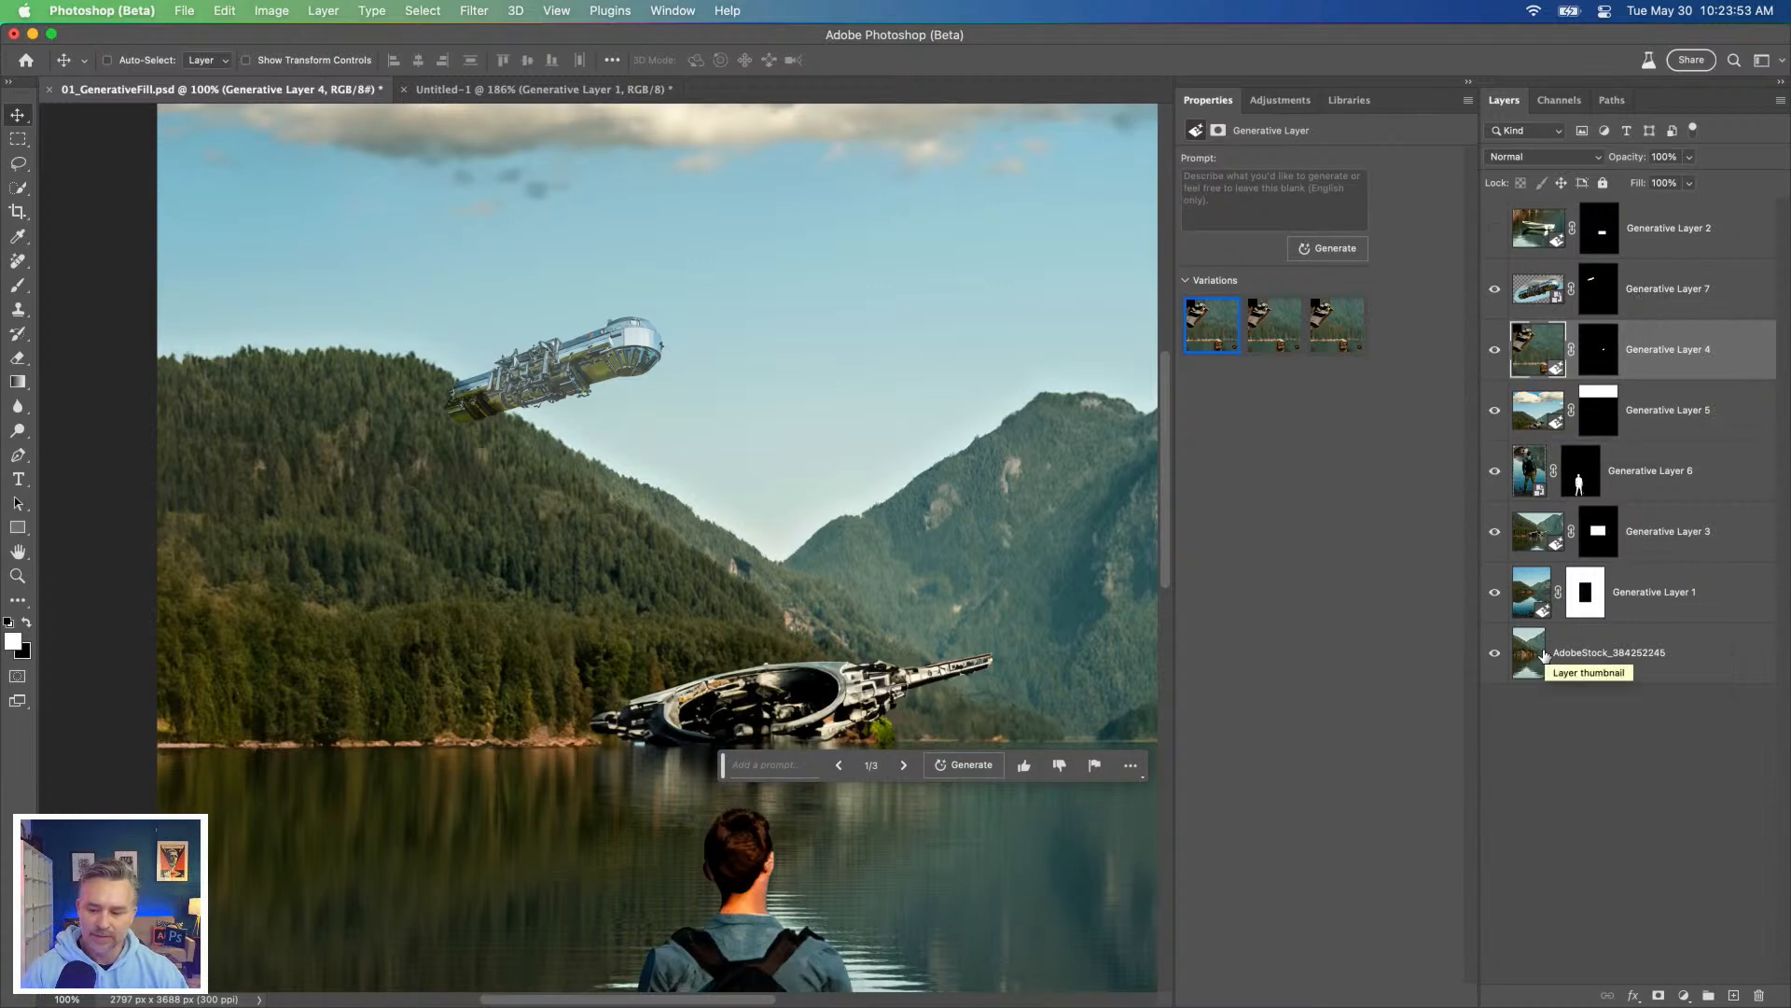
pyautogui.click(1605, 658)
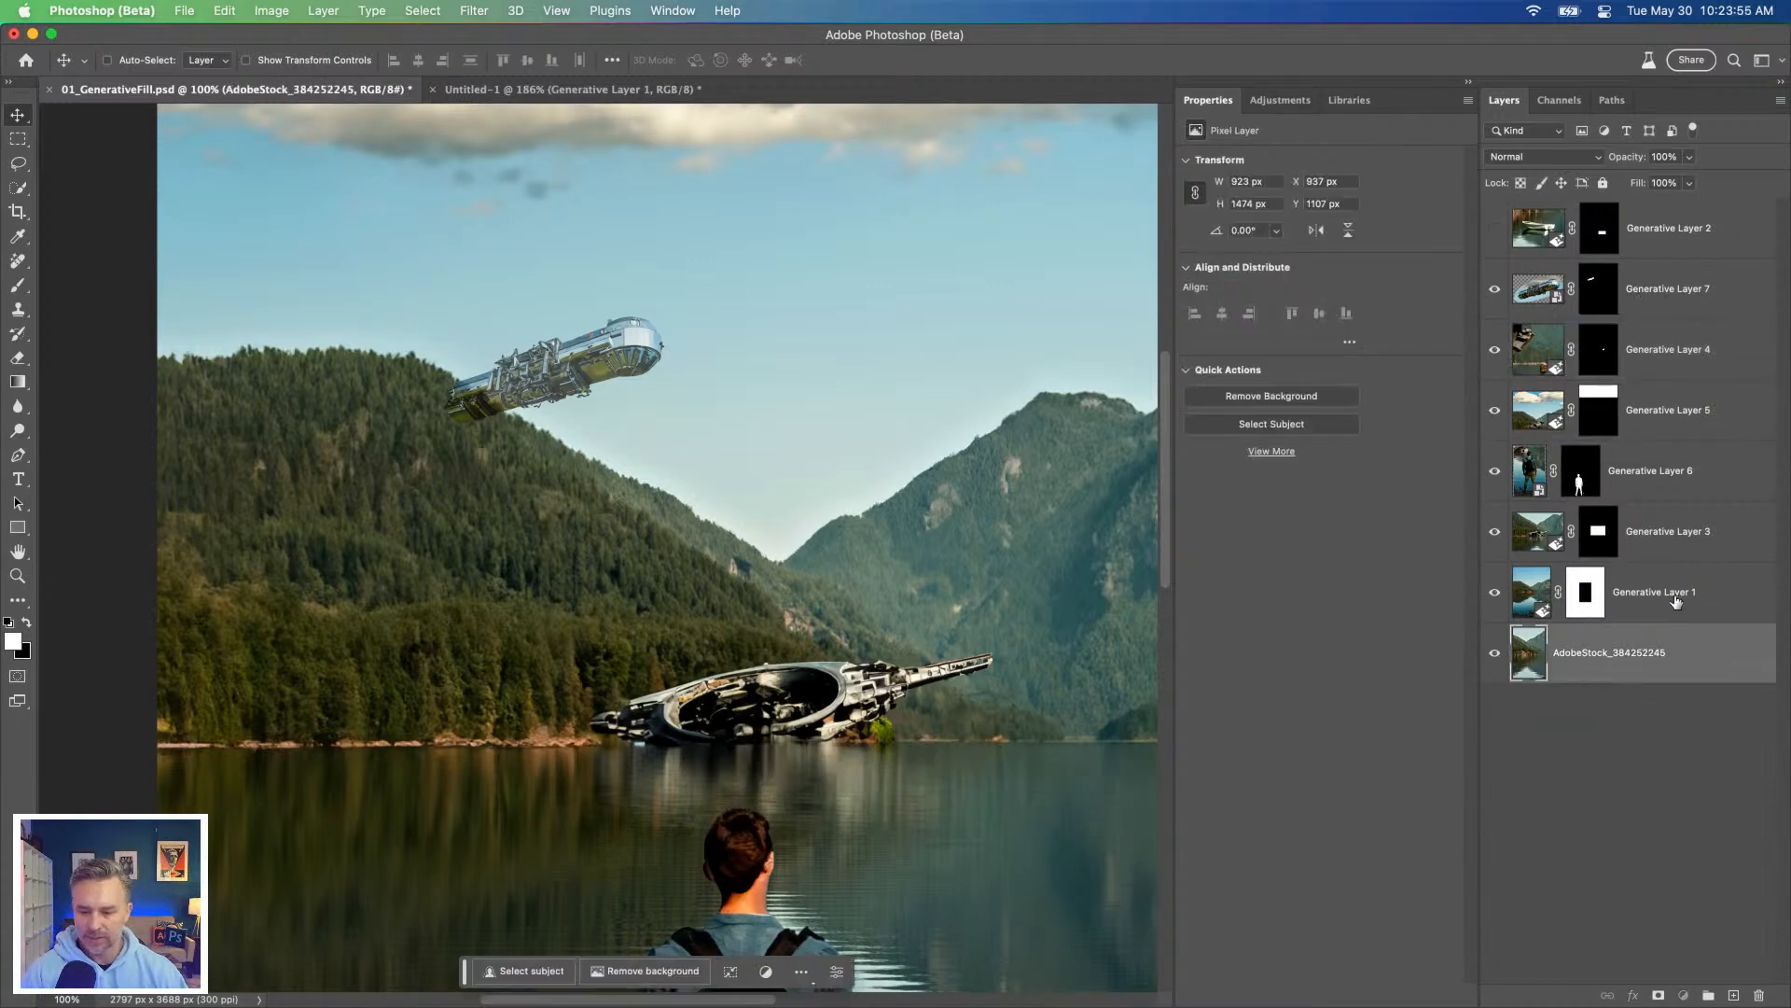
pyautogui.keyDown('super'); pyautogui.click(1675, 599); pyautogui.keyUp('super')
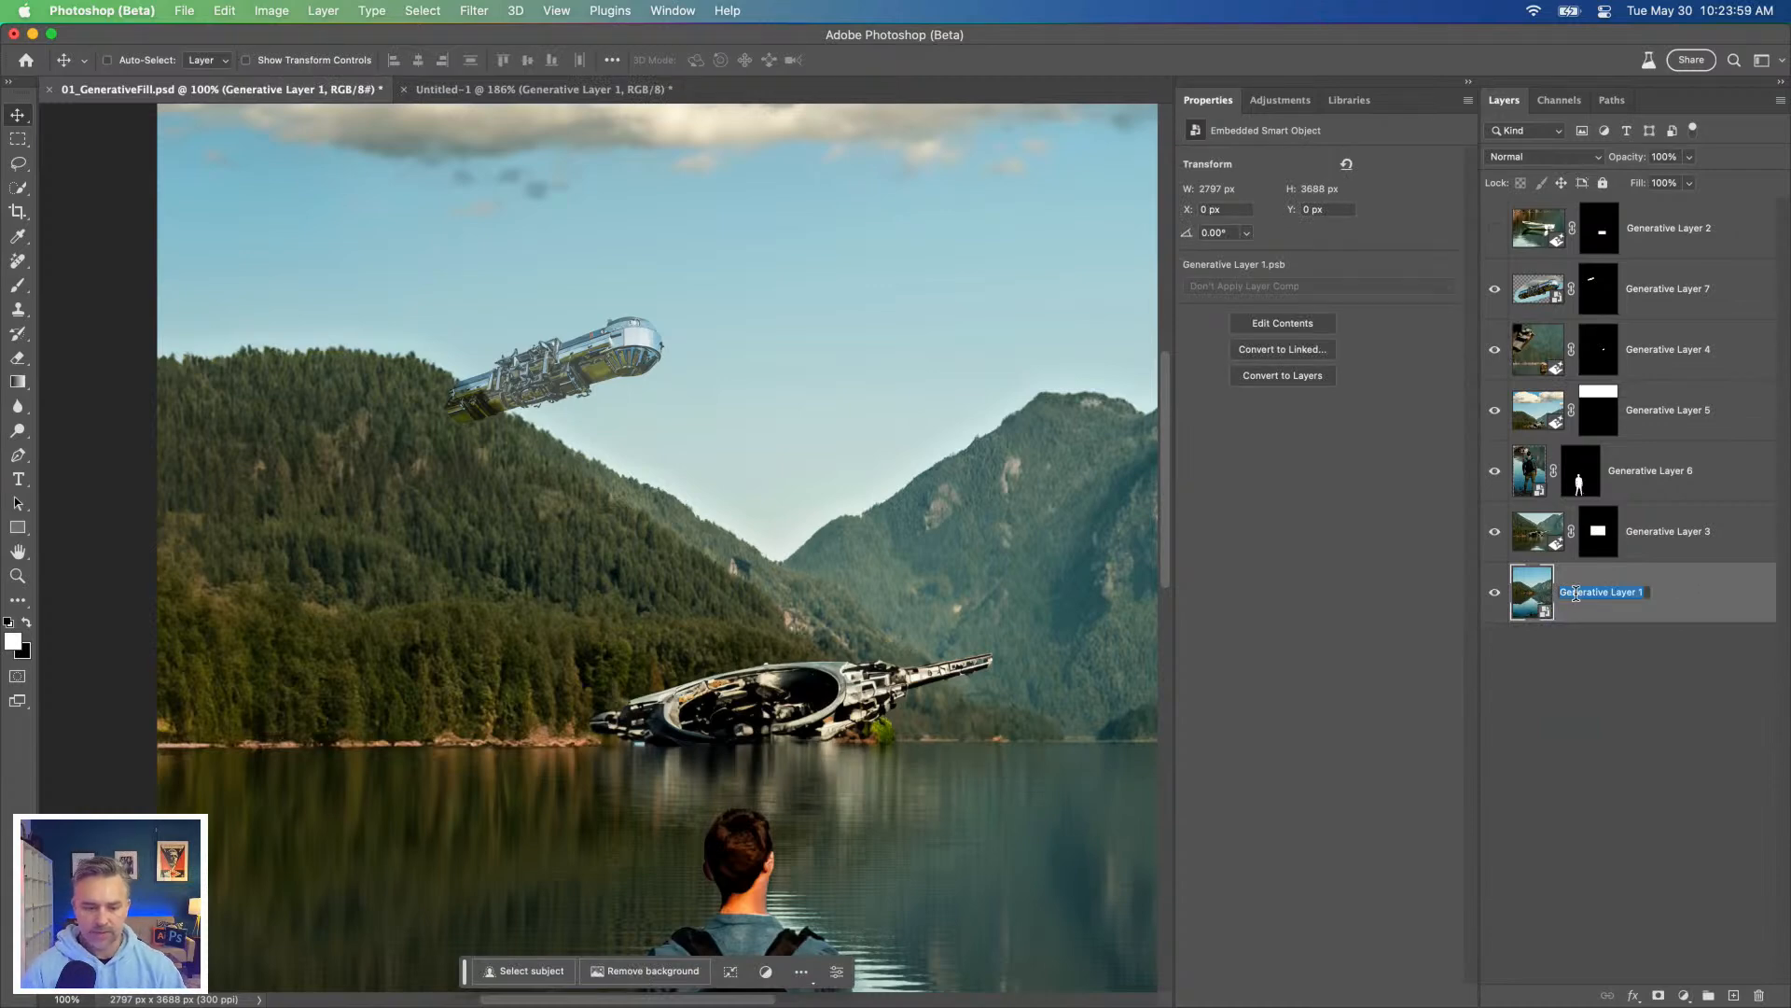
pyautogui.write('background')
pyautogui.press('Return')
pyautogui.click(1495, 591)
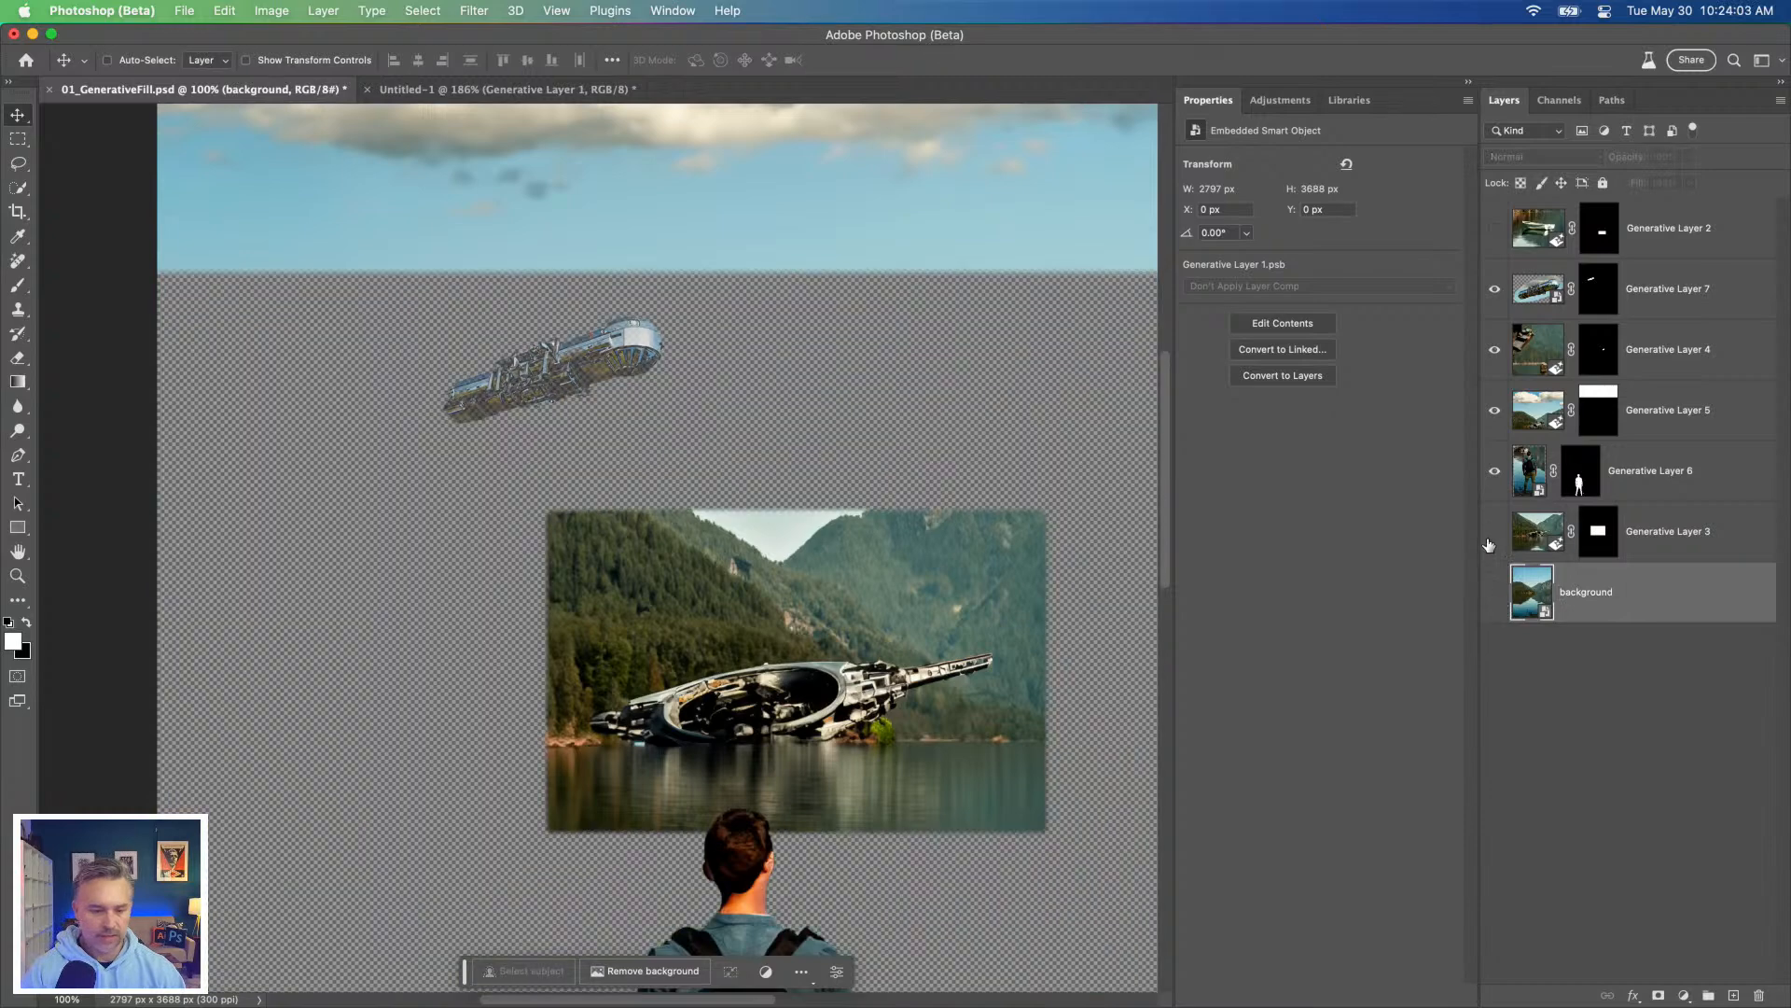
pyautogui.click(1490, 600)
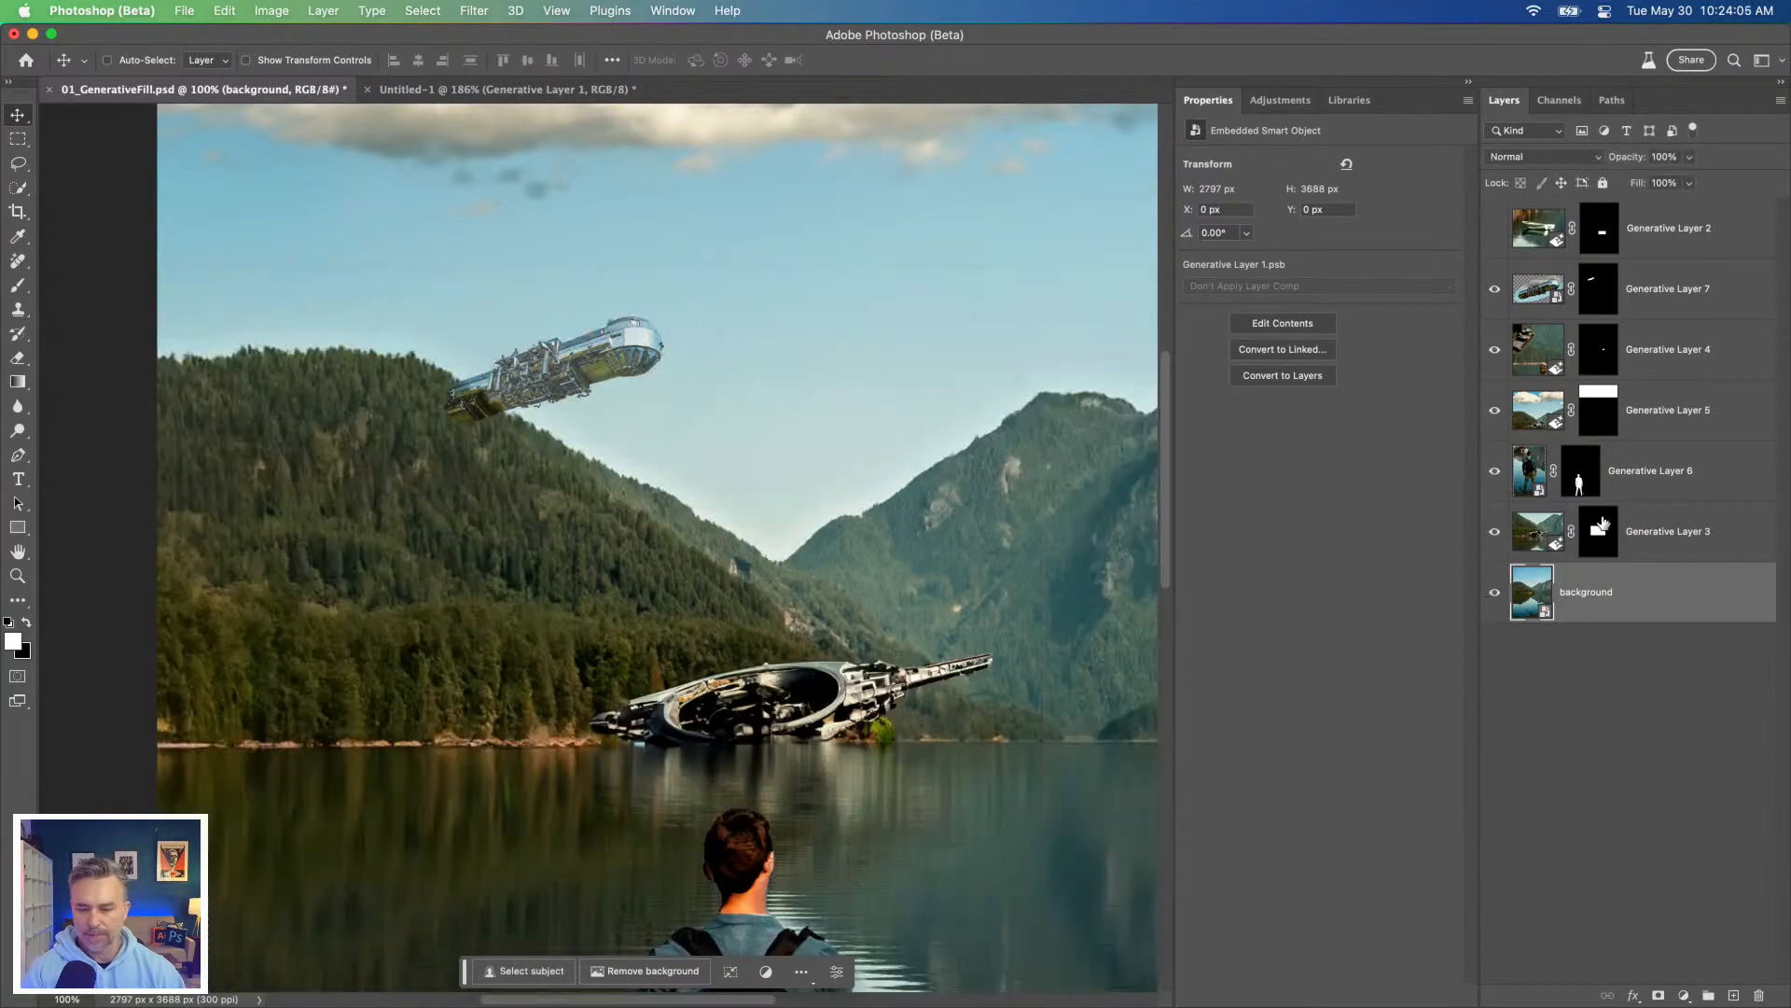
# Step: Convert Generative Layer 3 to a smart object and rename it "spaceship"
pyautogui.click(1704, 533)
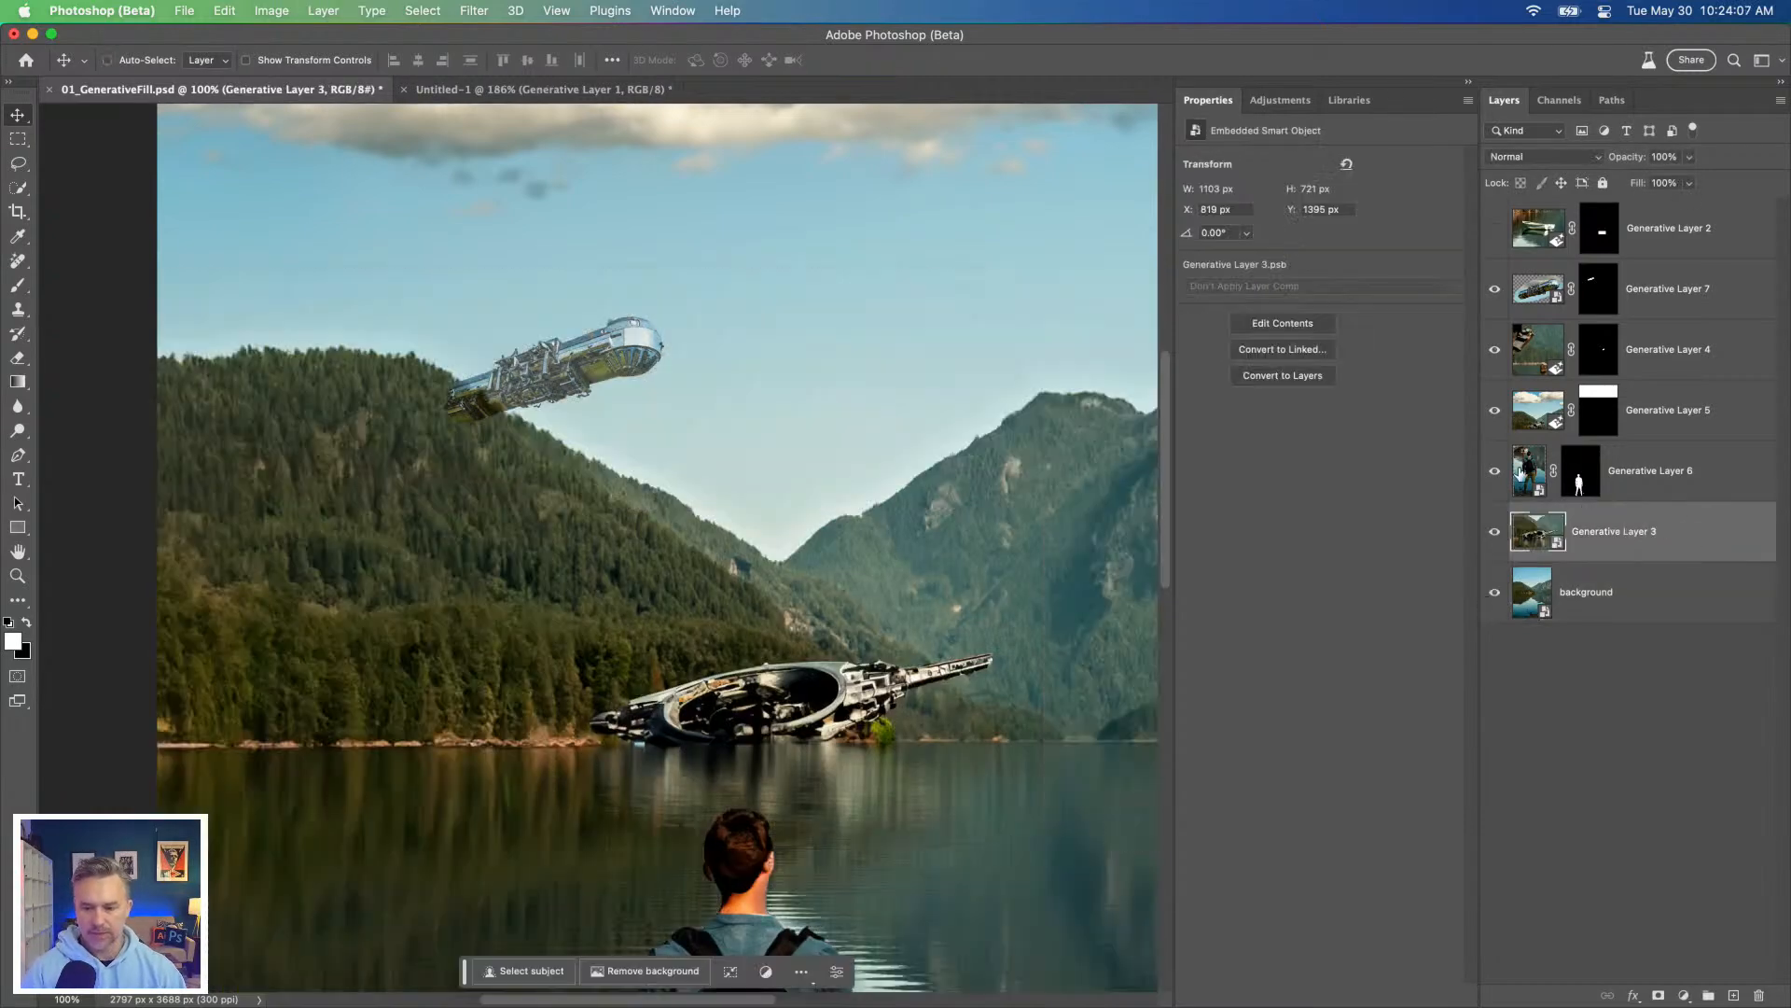
pyautogui.doubleClick(1623, 534)
pyautogui.write('sp')
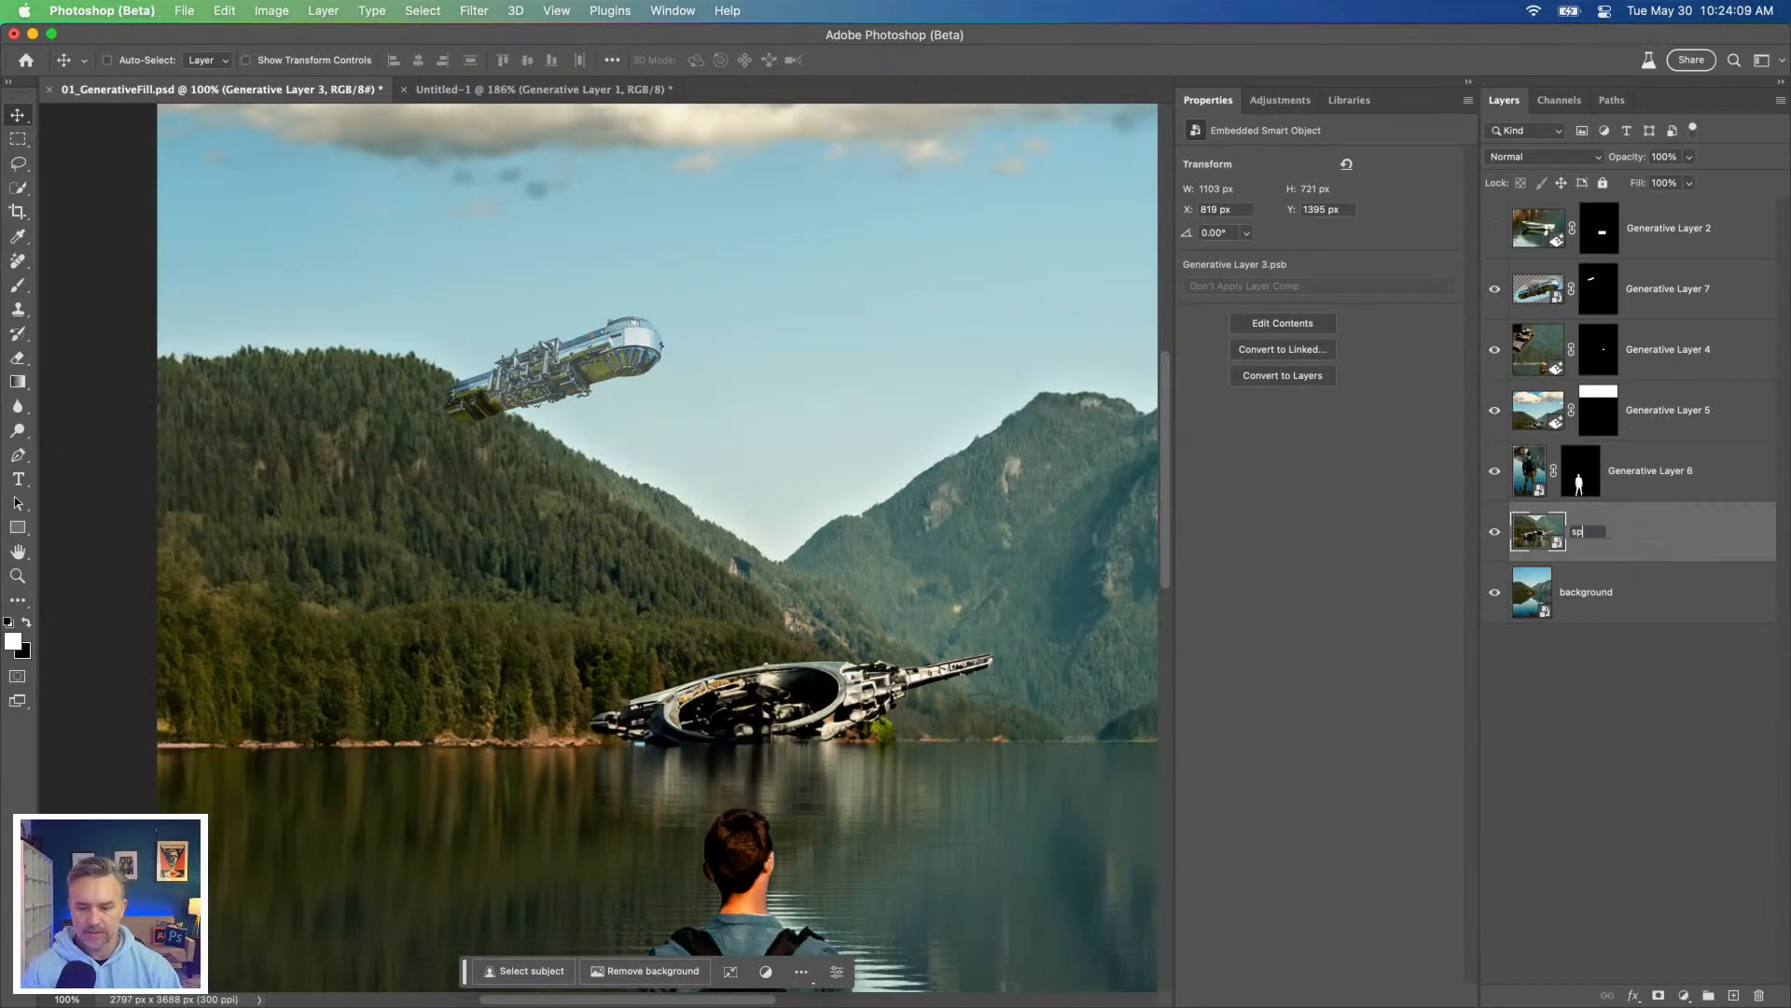
pyautogui.write('aceship')
pyautogui.press('Return')
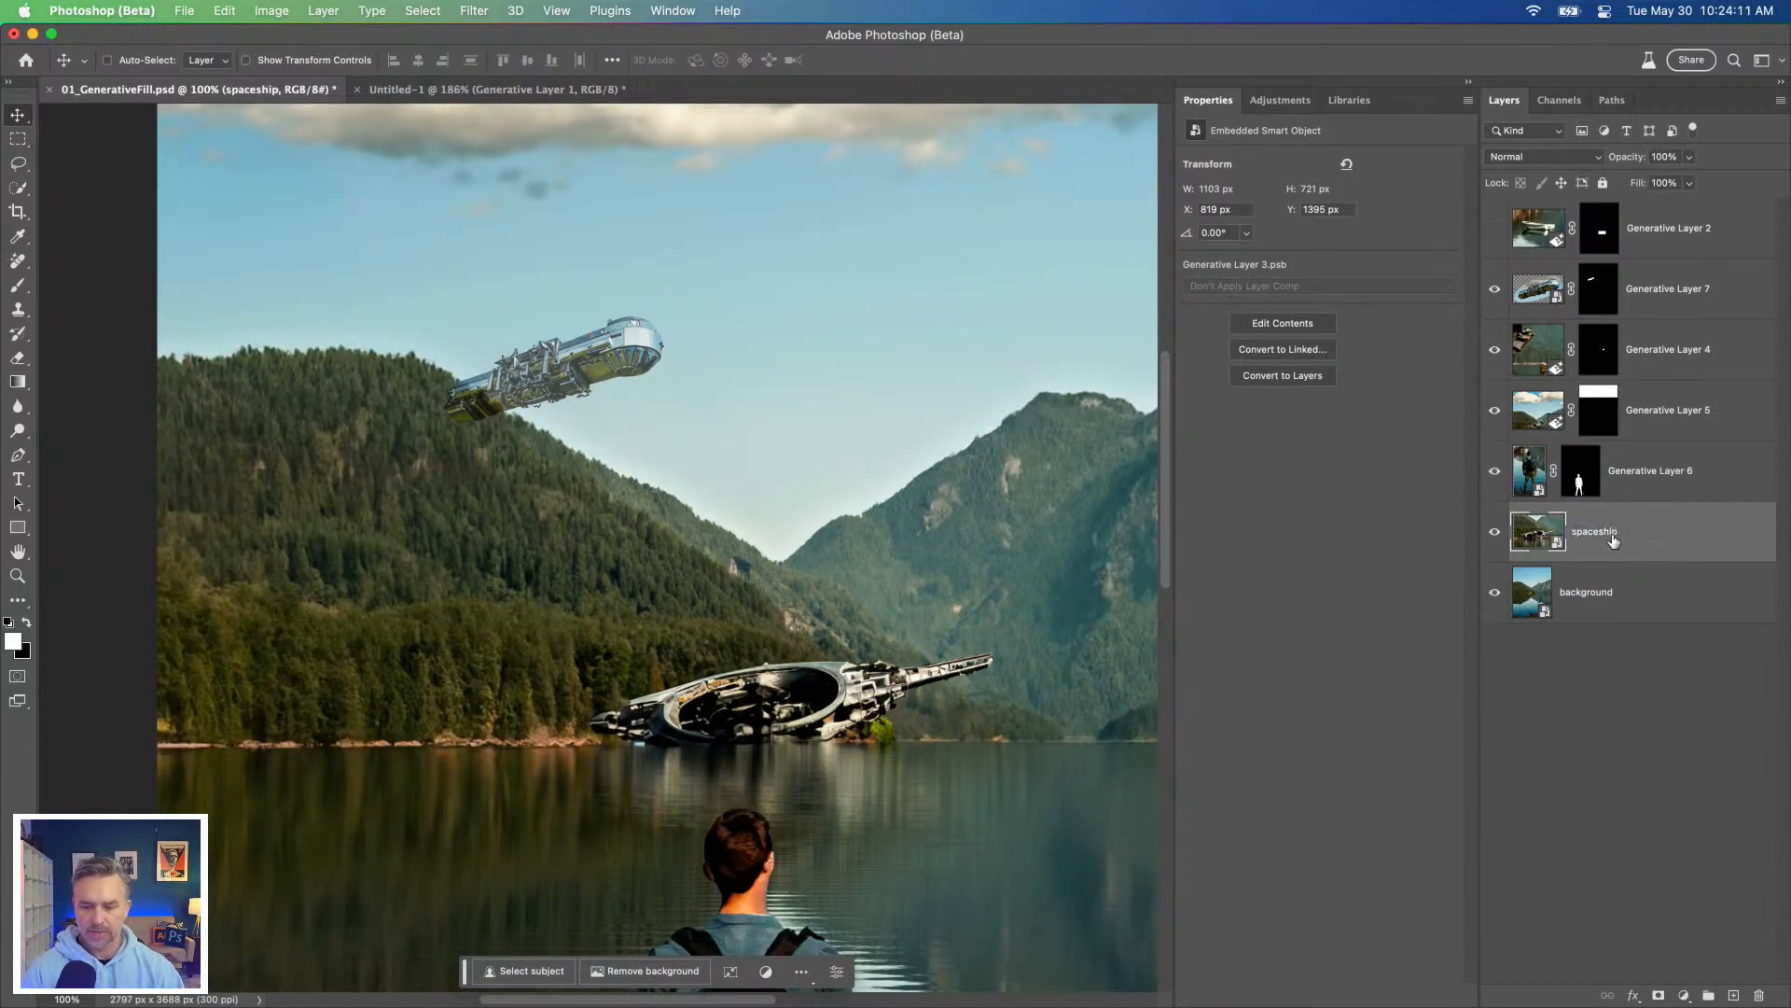
# Step: Duplicate the background layer and hide every layer except the copy
pyautogui.click(1587, 597)
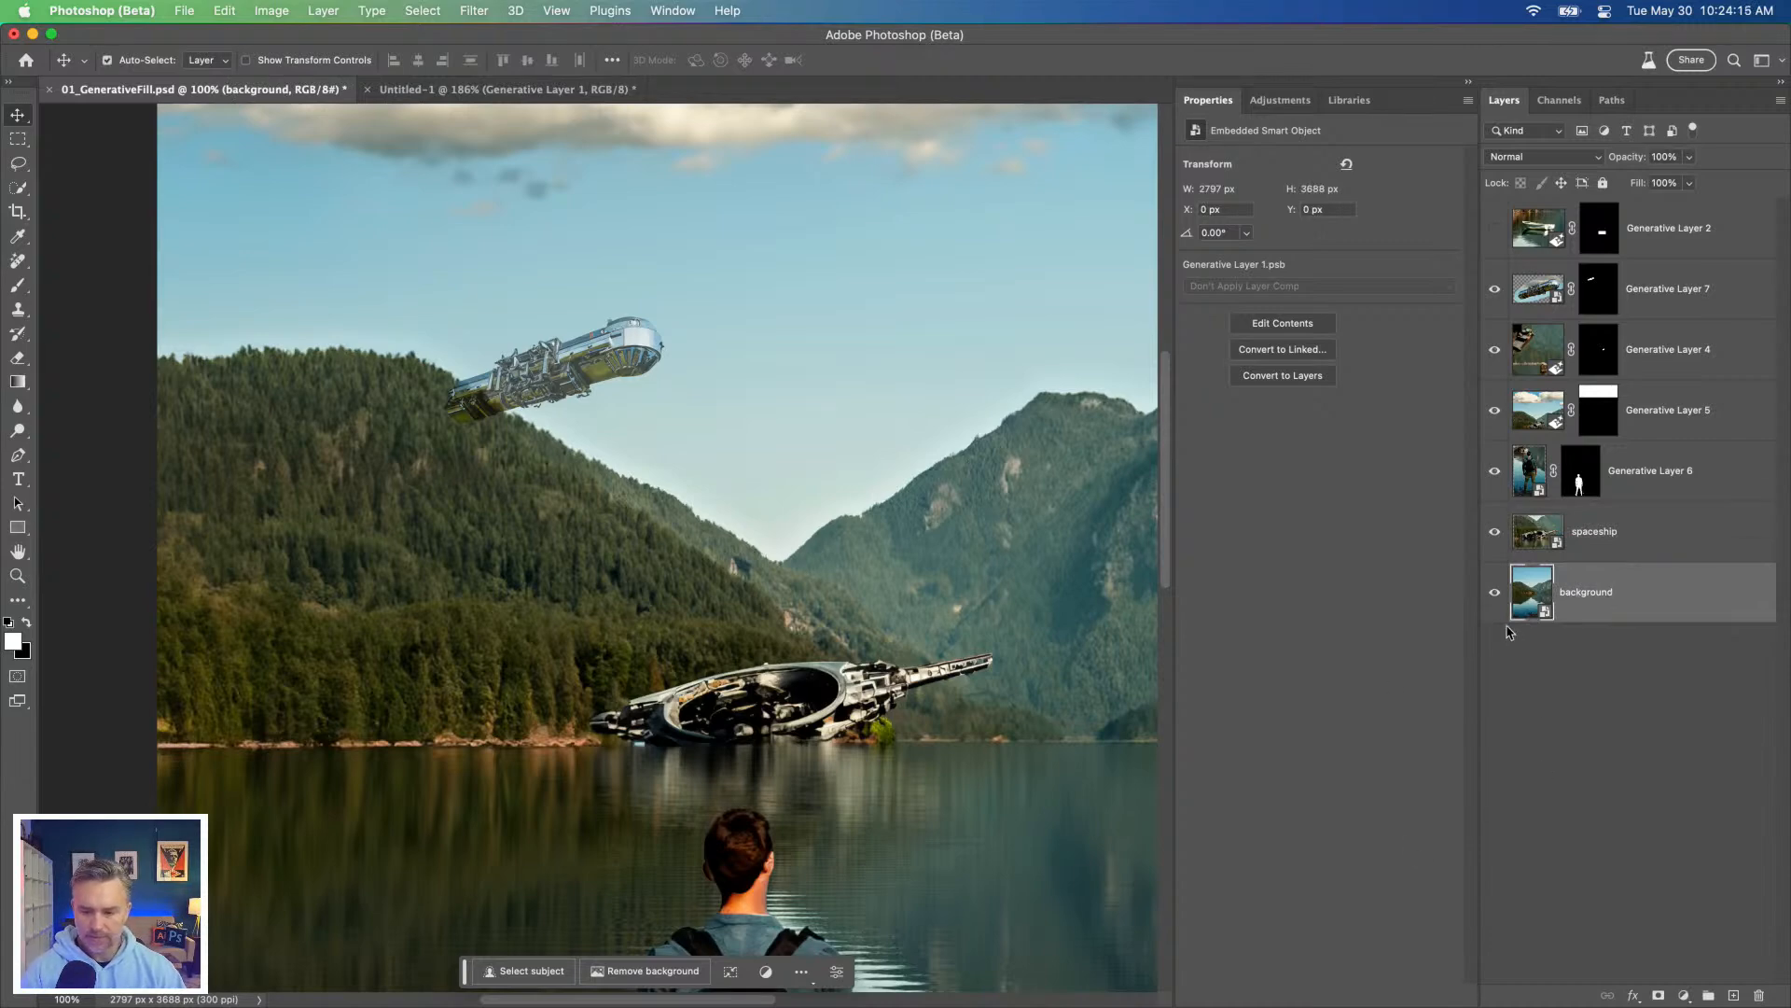
pyautogui.press('super+j')
pyautogui.moveTo(1495, 532); pyautogui.dragTo(1493, 292)
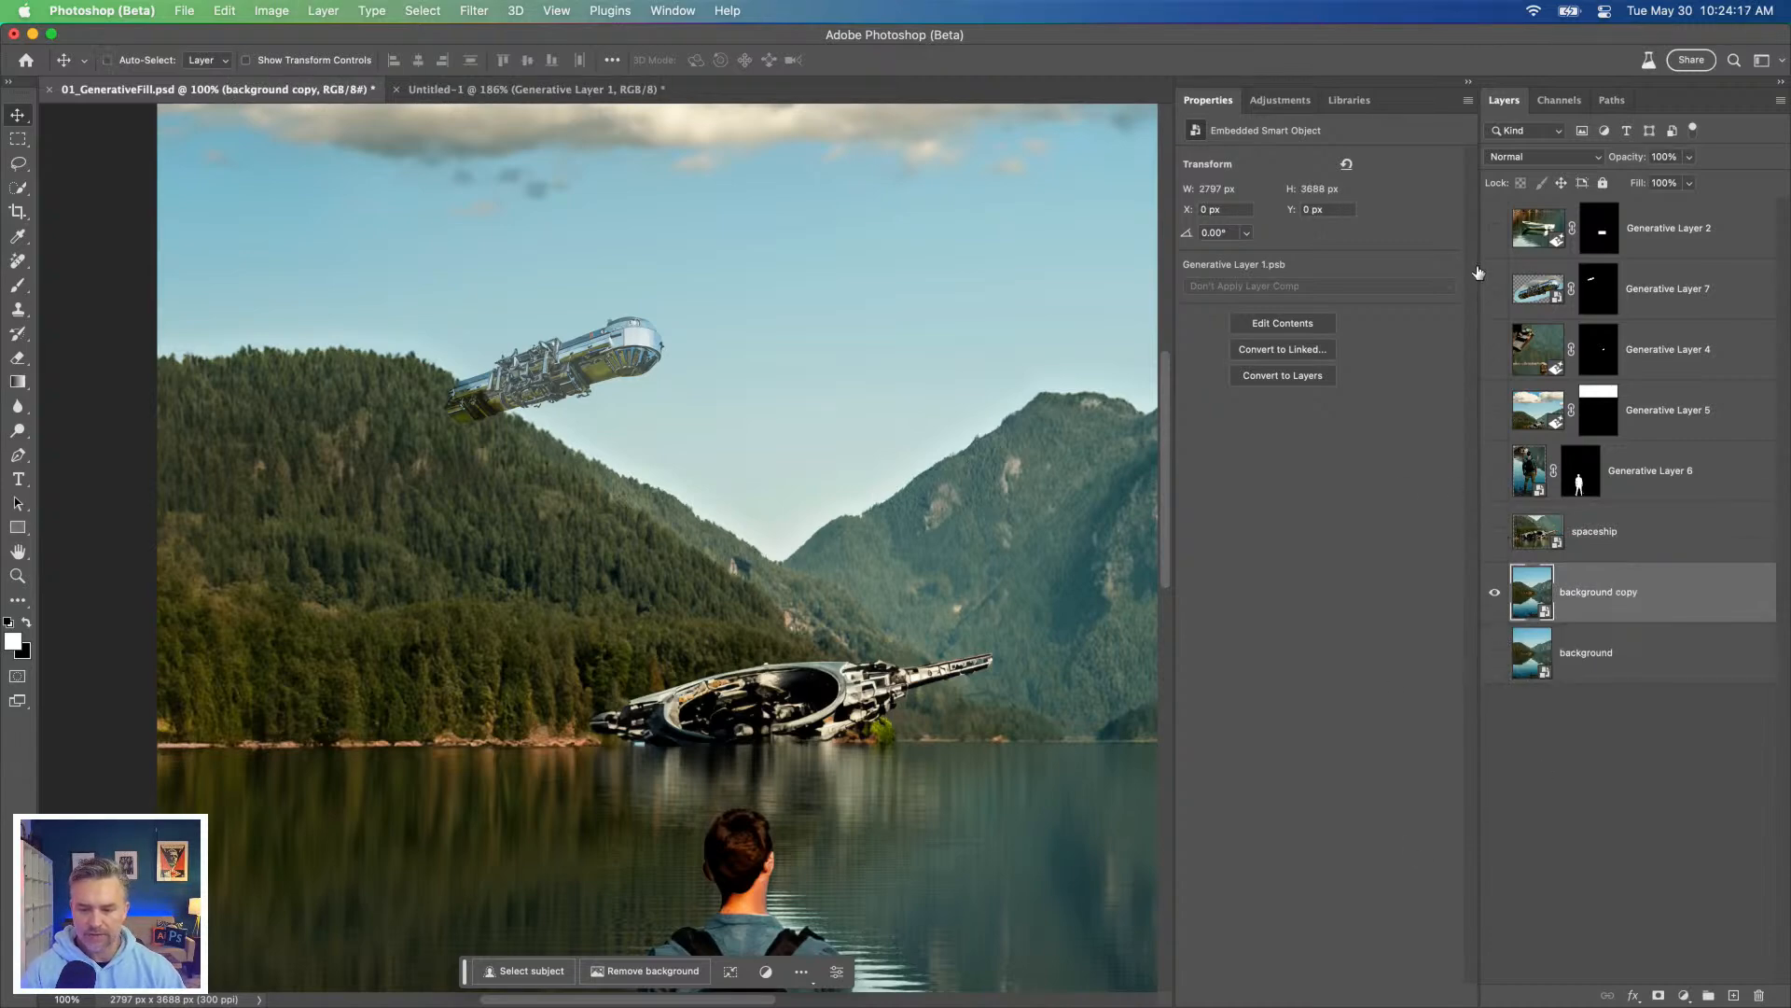
# Step: Select the sky on the background copy with the Quick Selection tool and invert the selection to the mountains and lake
pyautogui.click(18, 190)
pyautogui.rightClick(18, 191)
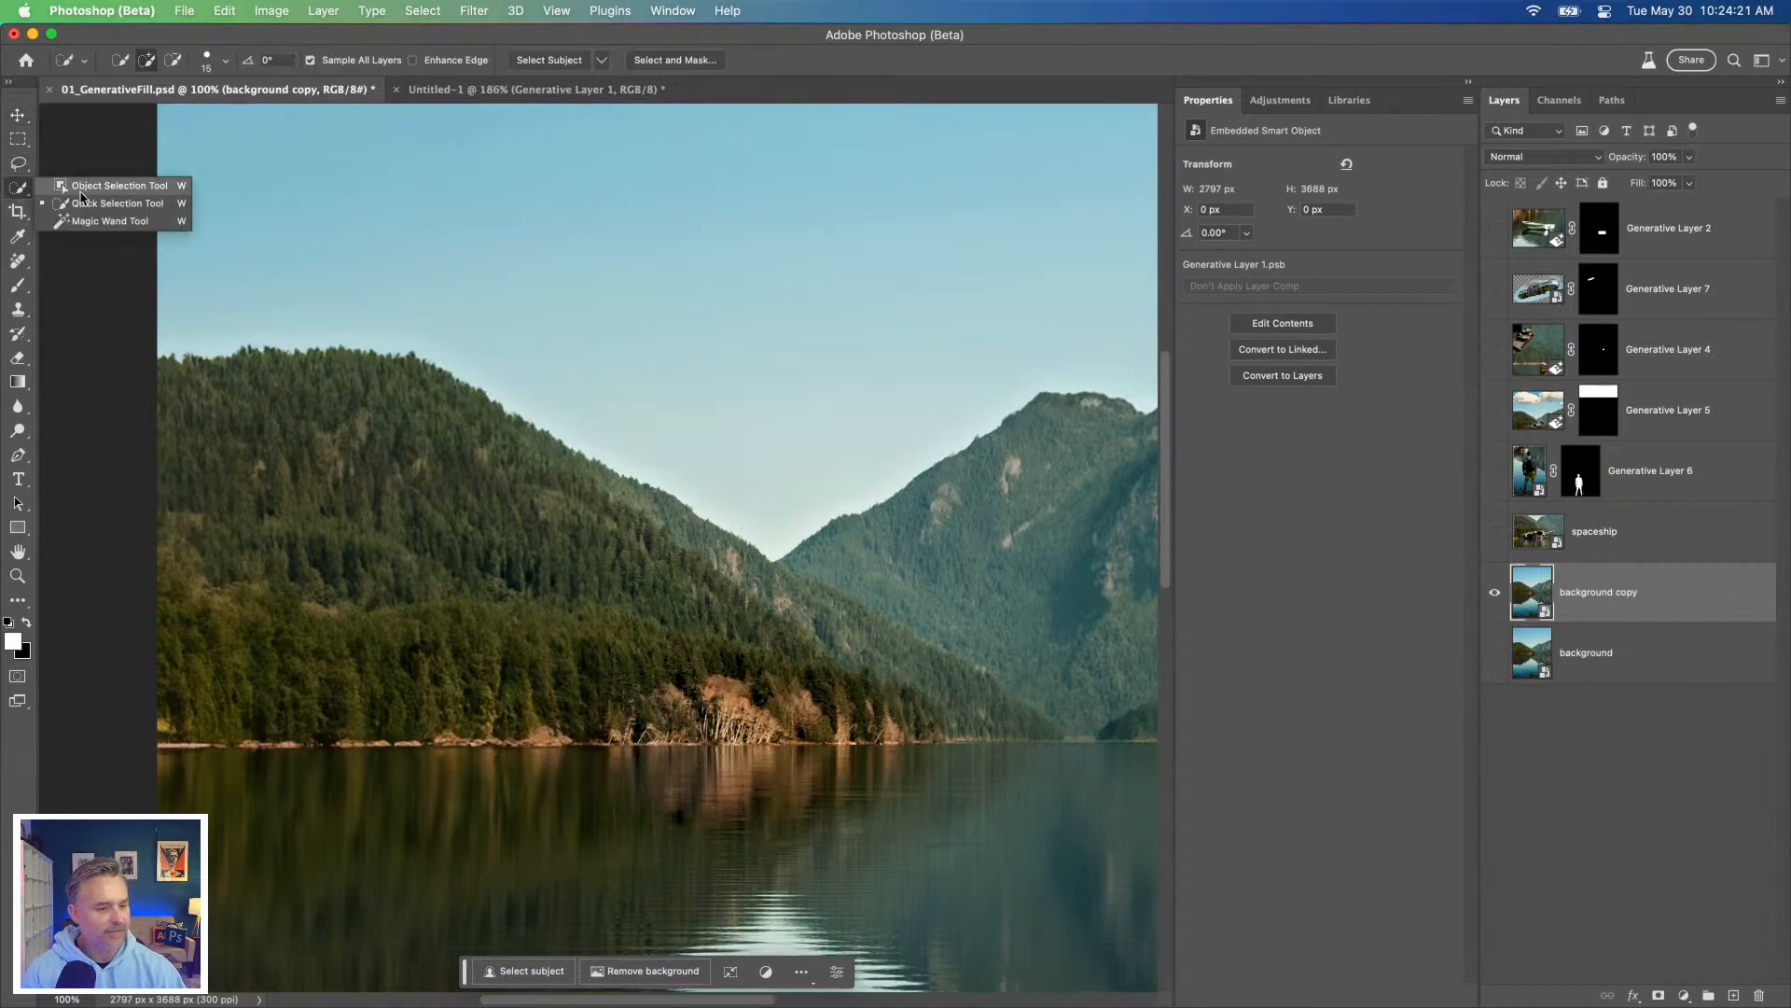
pyautogui.click(102, 186)
pyautogui.rightClick(18, 192)
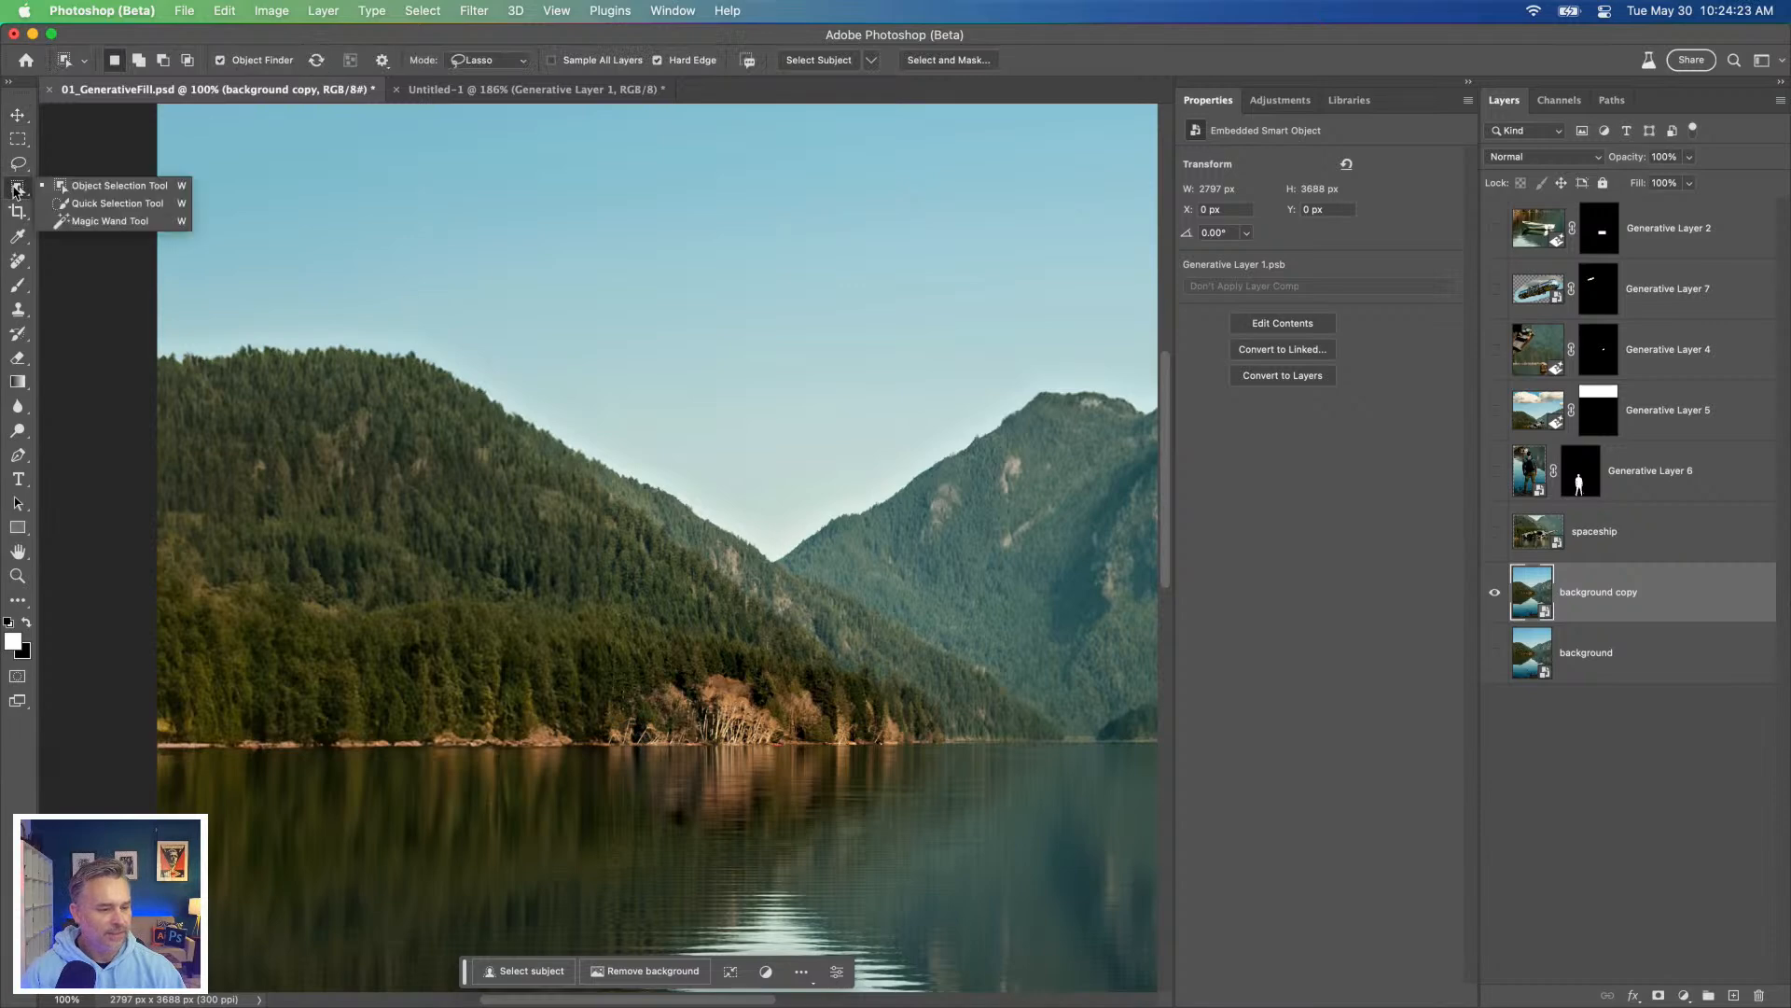
pyautogui.click(102, 203)
pyautogui.moveTo(344, 292); pyautogui.dragTo(705, 442)
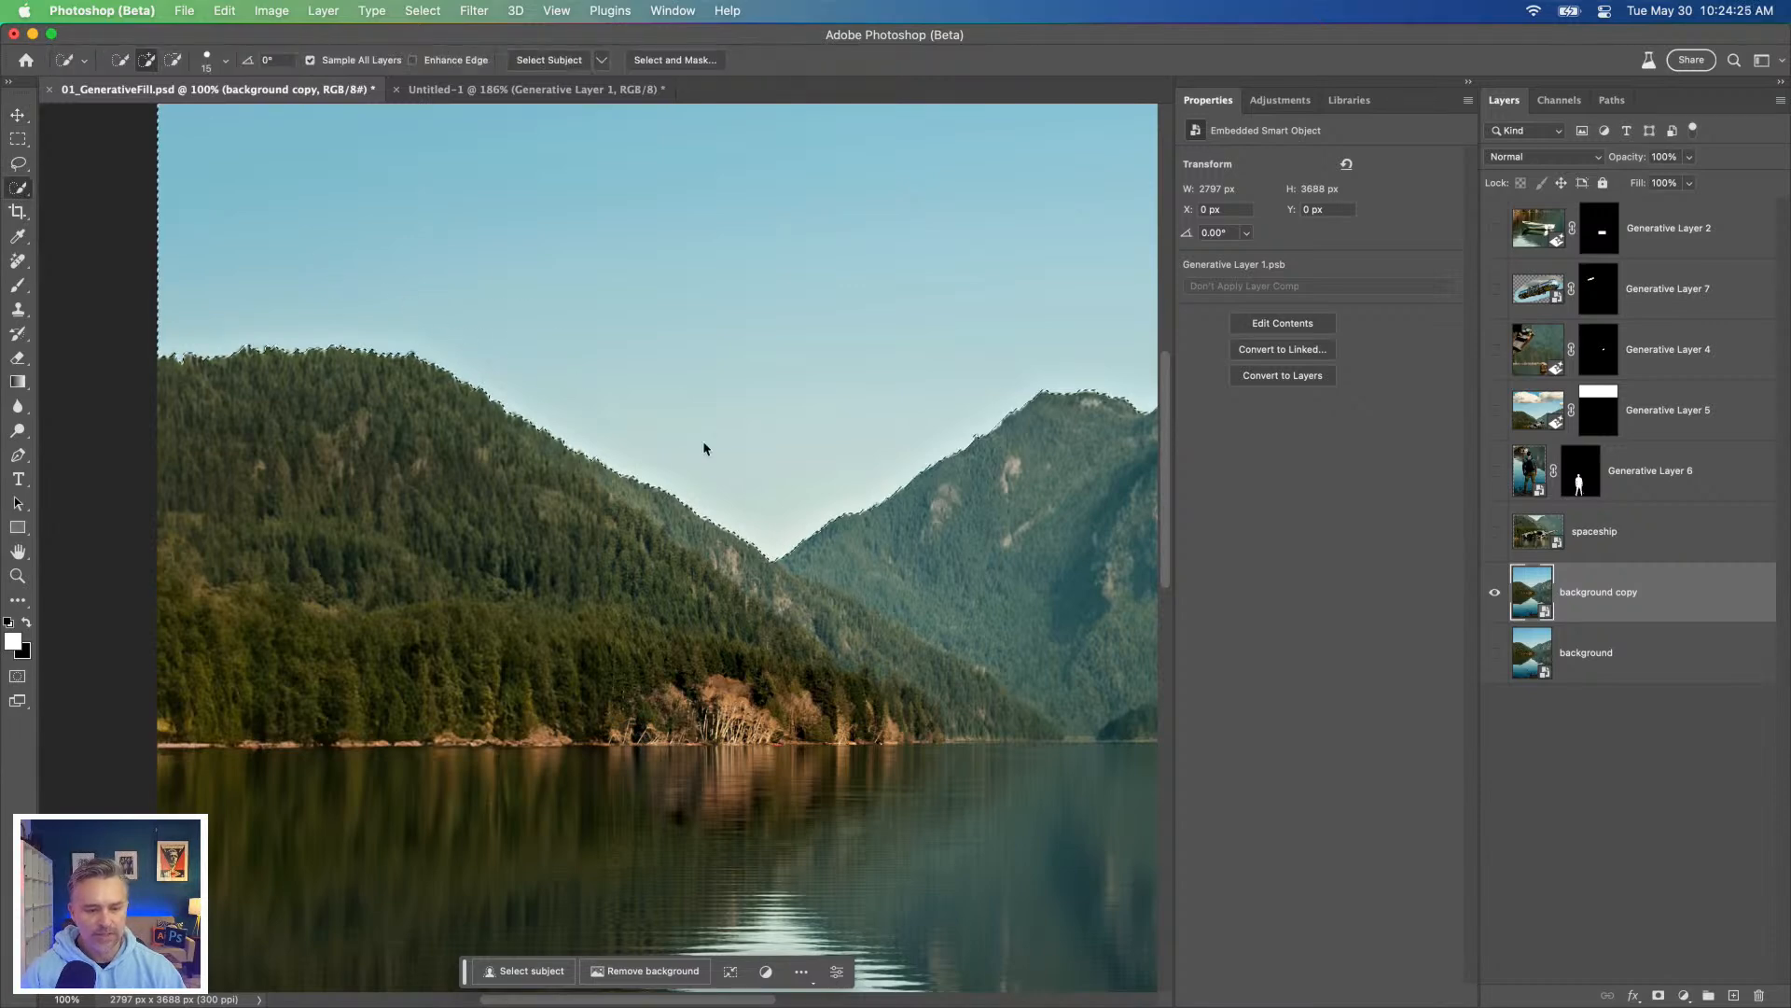
pyautogui.moveTo(708, 249); pyautogui.dragTo(623, 339)
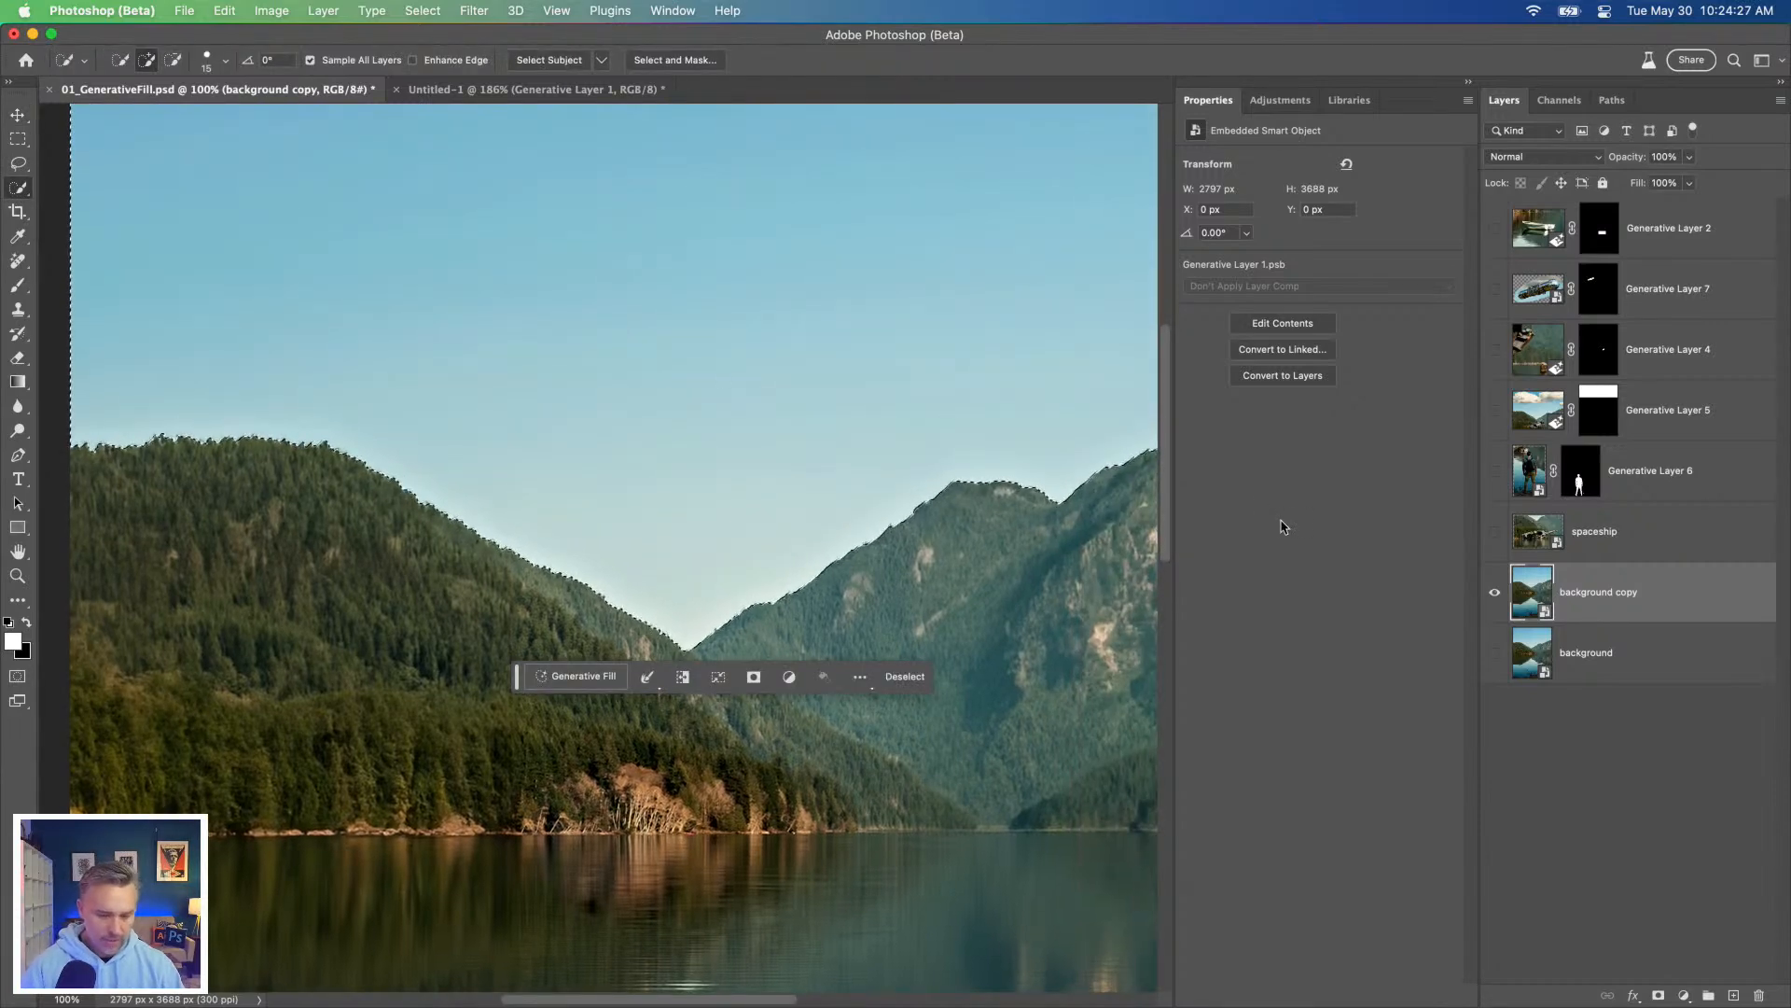
pyautogui.click(684, 678)
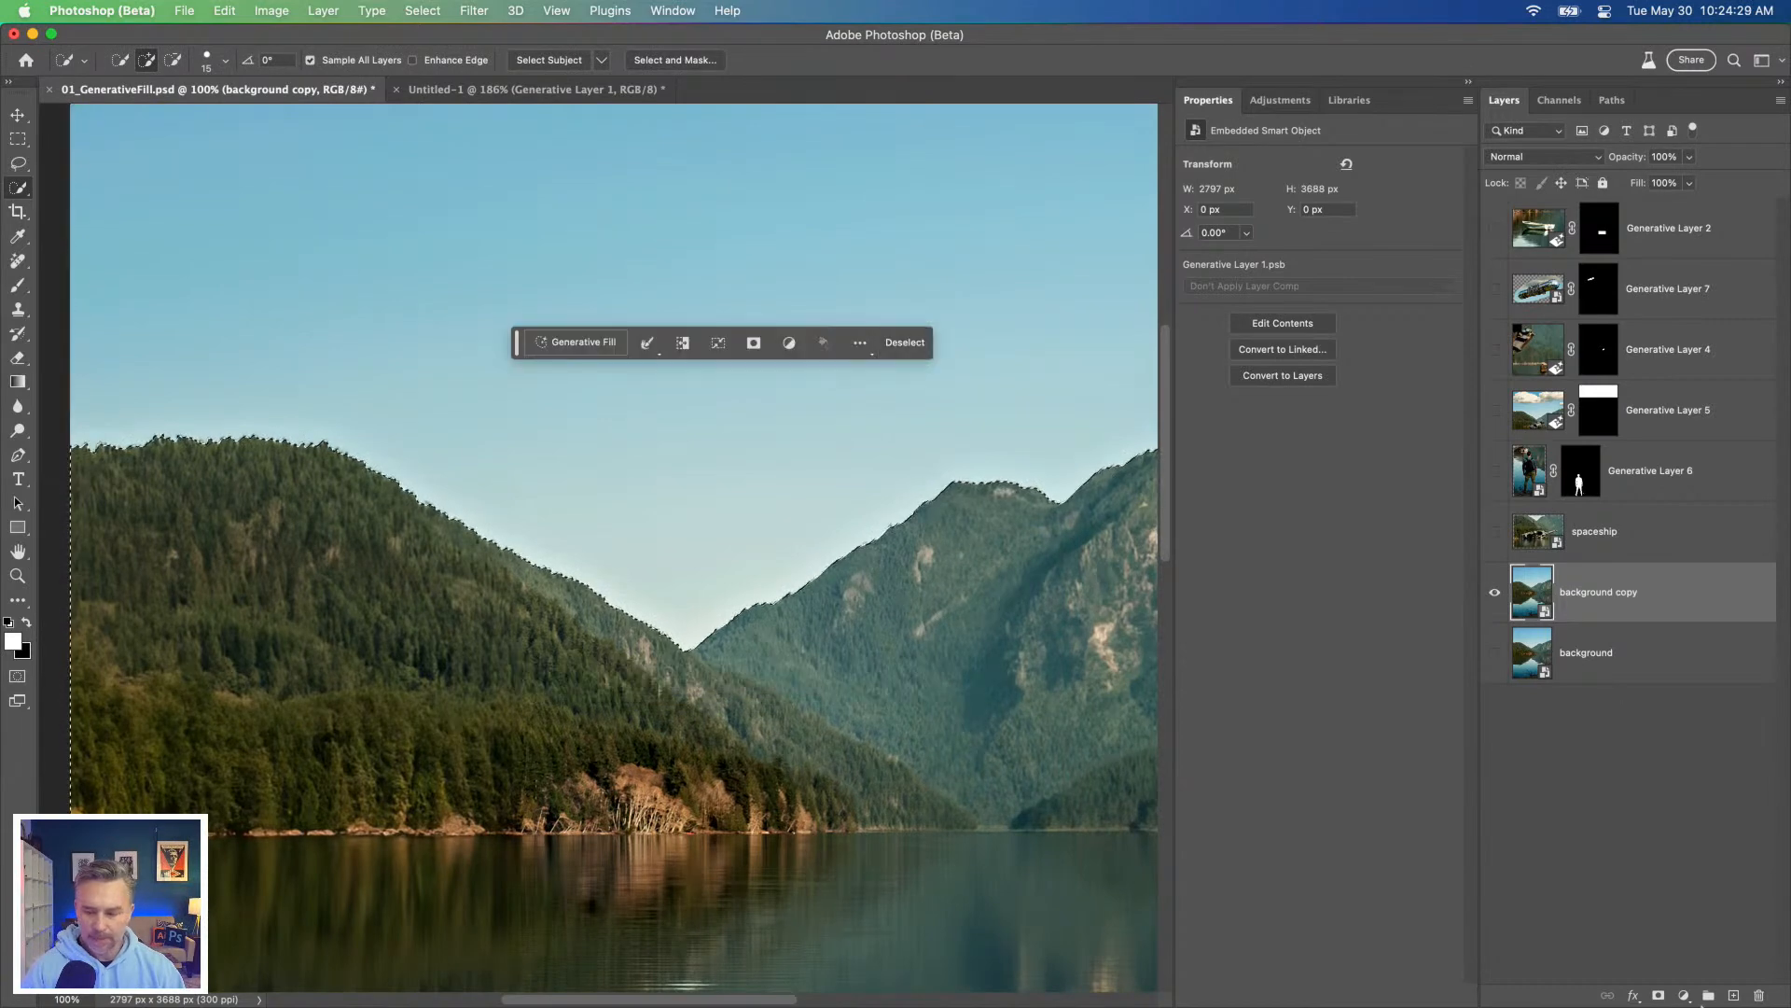
# Step: Mask the background copy with the mountains-and-lake selection and show the original background layer beneath it
pyautogui.click(1657, 996)
pyautogui.moveTo(516, 428); pyautogui.dragTo(535, 280)
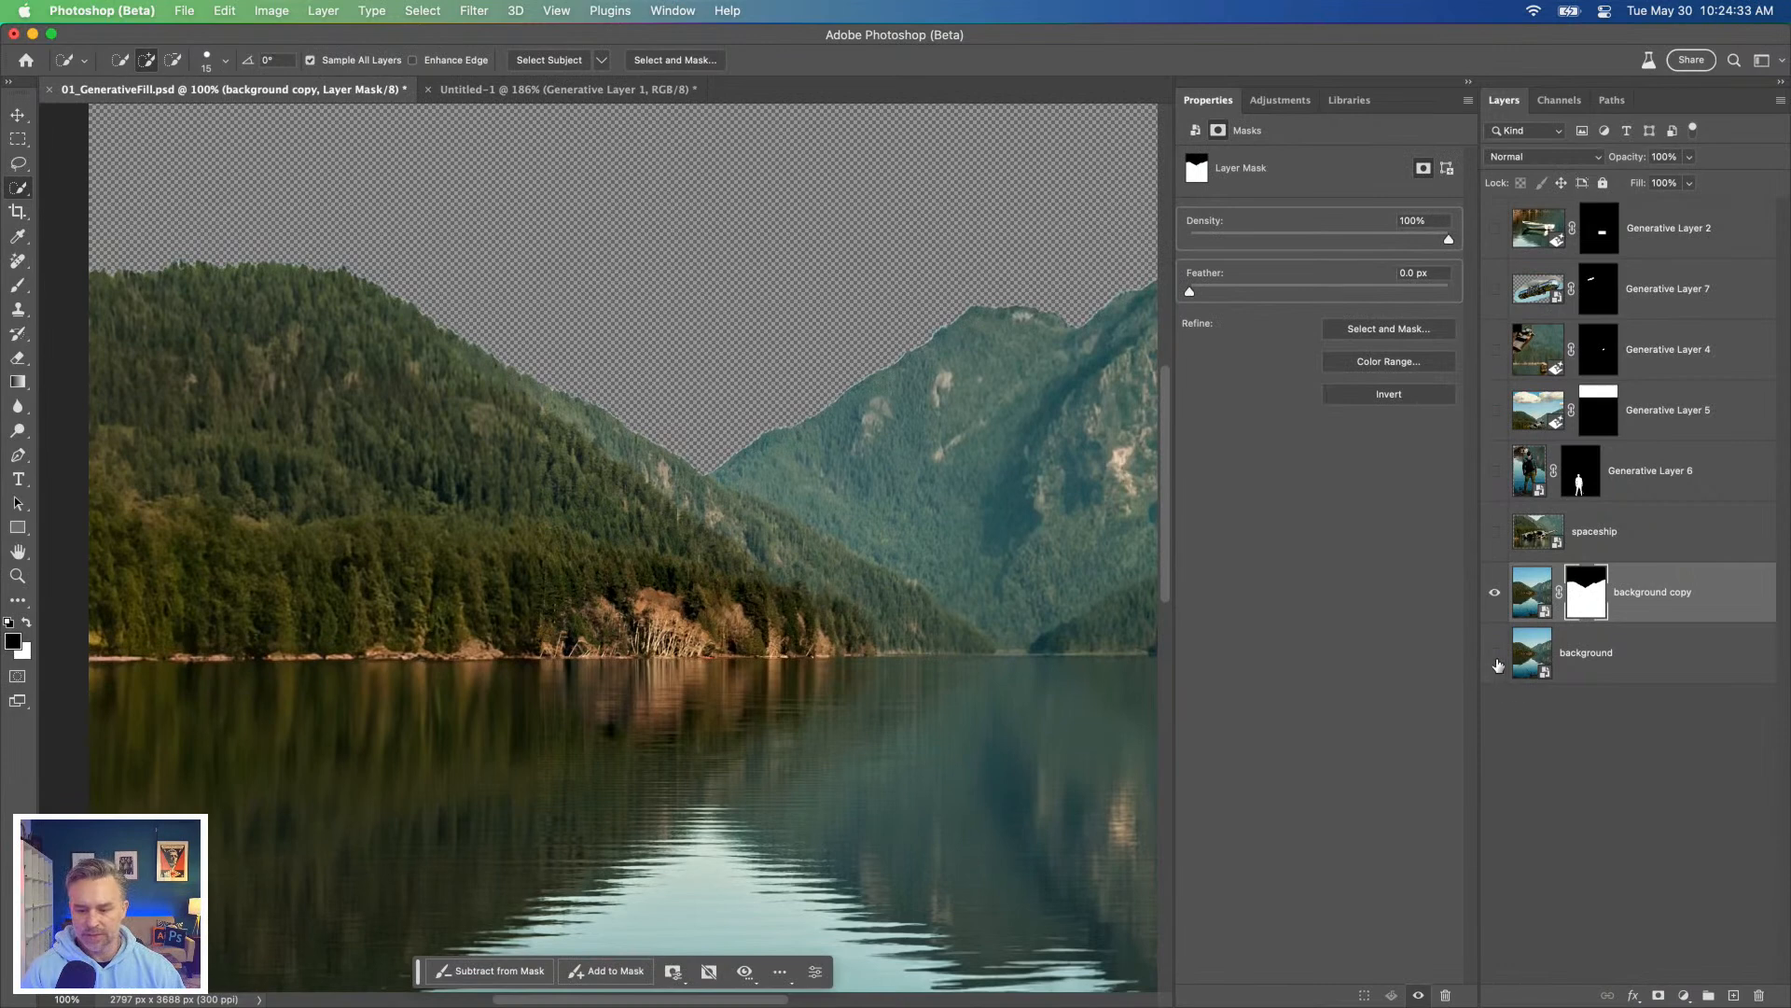
pyautogui.click(1495, 652)
# Step: Rename the background layer "sky" and the masked background copy "mountains"
pyautogui.doubleClick(1586, 653)
pyautogui.write('sky')
pyautogui.press('Return')
pyautogui.doubleClick(1636, 594)
pyautogui.write('mountains')
pyautogui.press('Return')
# Step: Show the spaceship layer and Generative Layers 4, 5, 6 and 7 again
pyautogui.click(1494, 470)
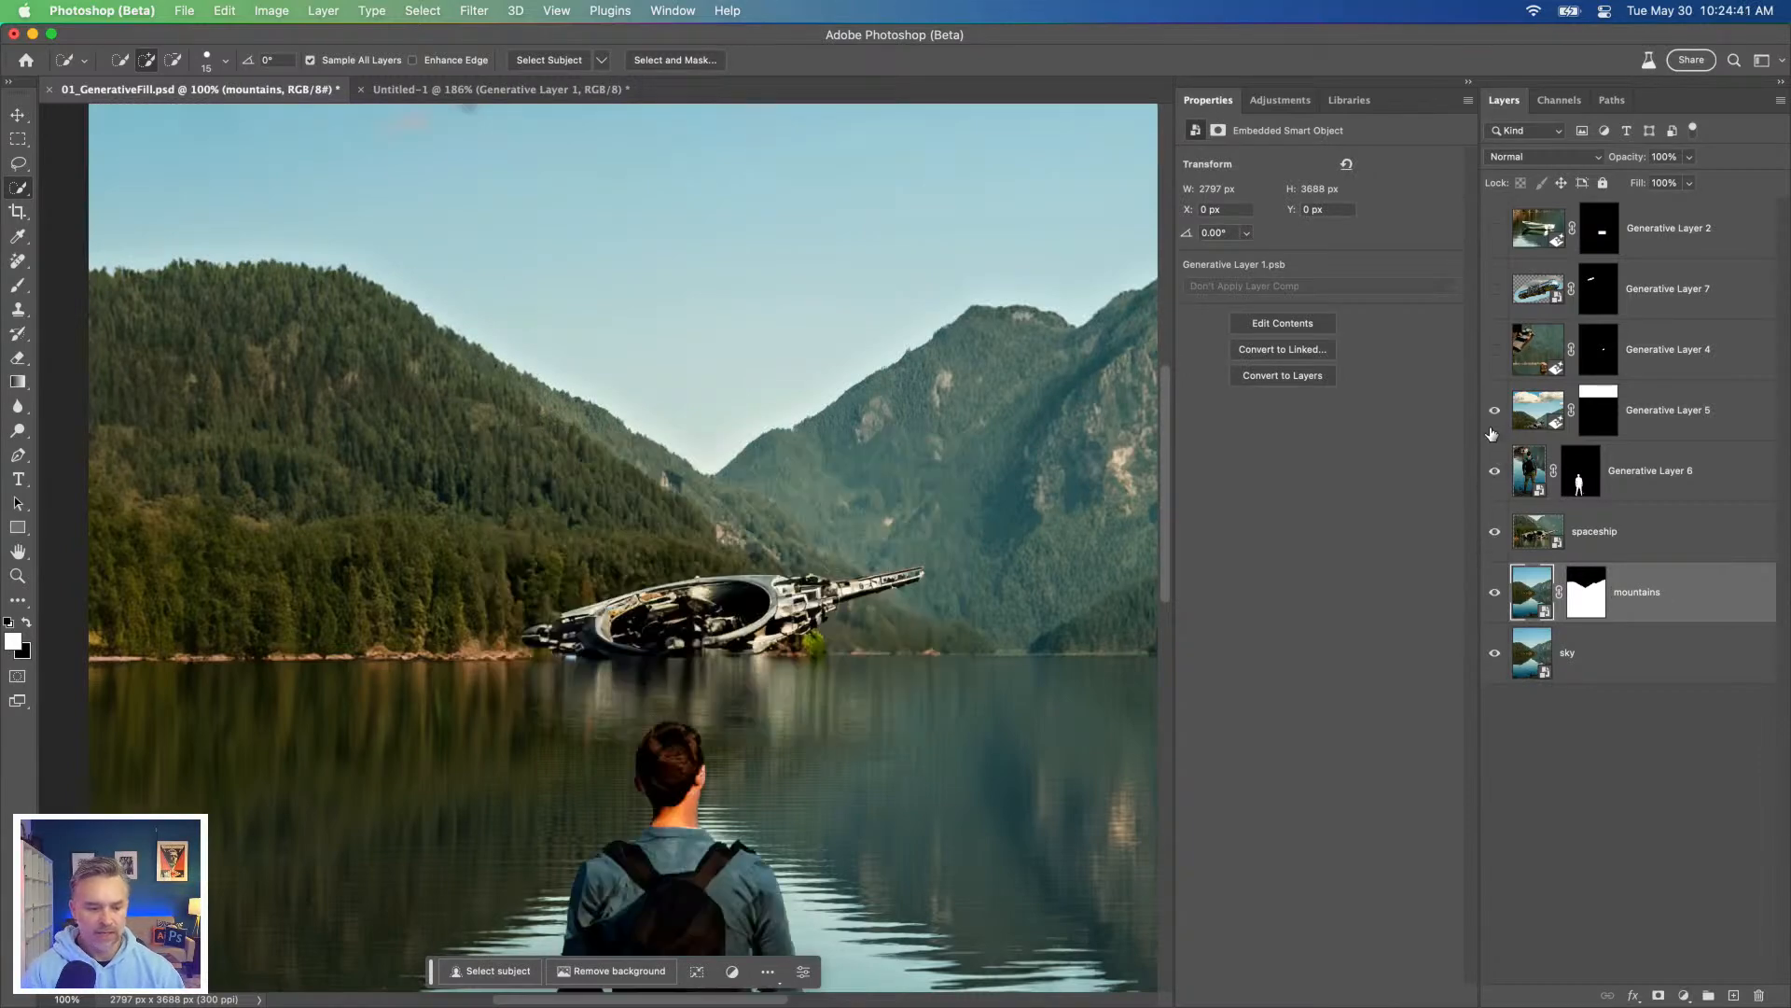
pyautogui.press('super+minus')
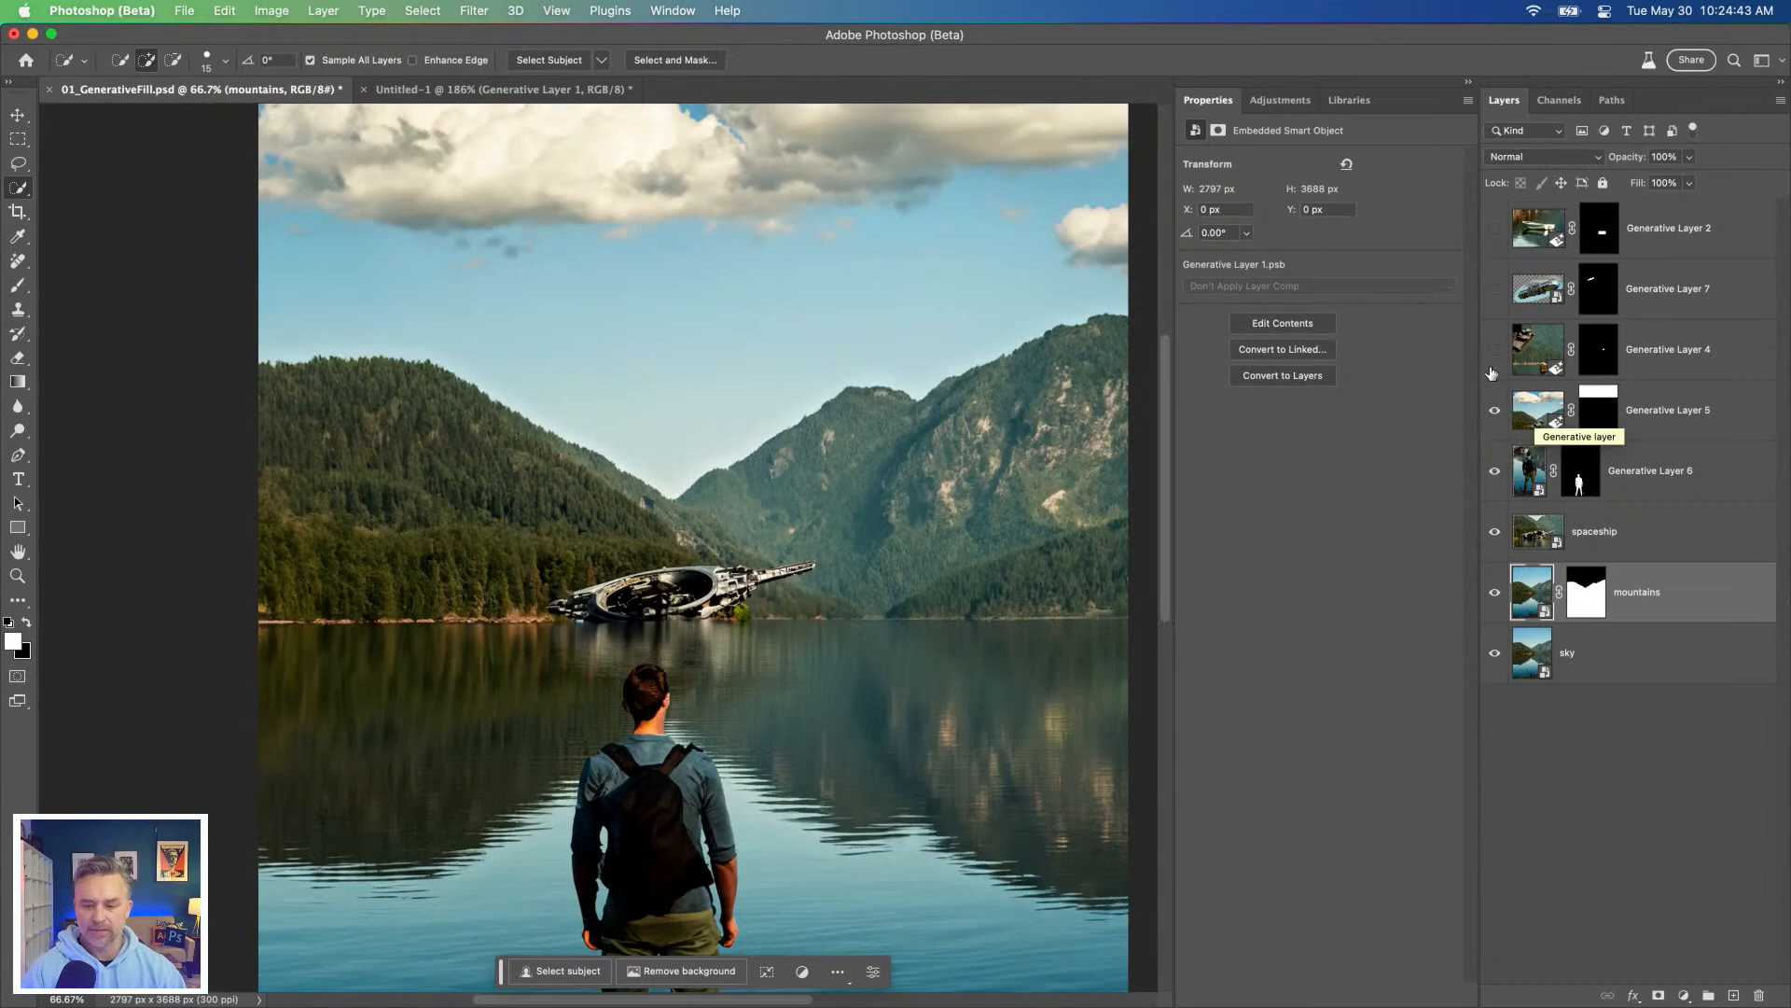
pyautogui.moveTo(1489, 362); pyautogui.dragTo(1485, 317)
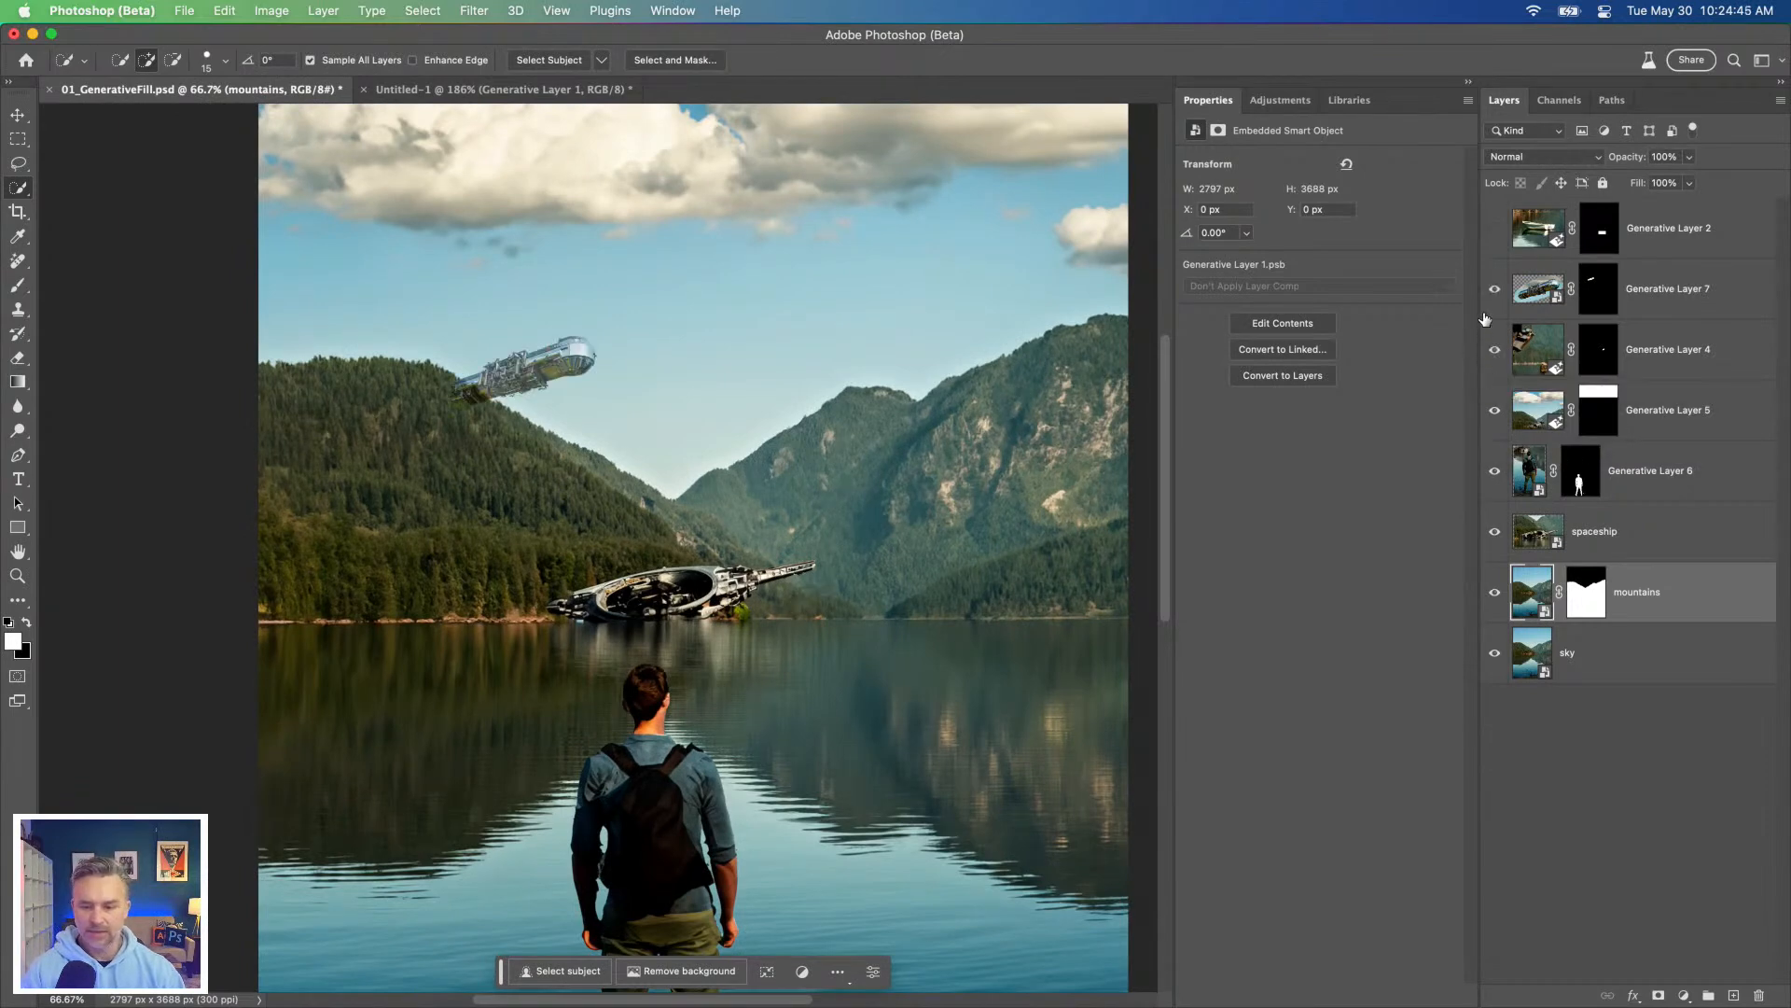
# Step: Reorder Generative Layer 7 so it sits between the mountains and sky layers
pyautogui.moveTo(1536, 289); pyautogui.dragTo(1538, 565)
pyautogui.press('v')
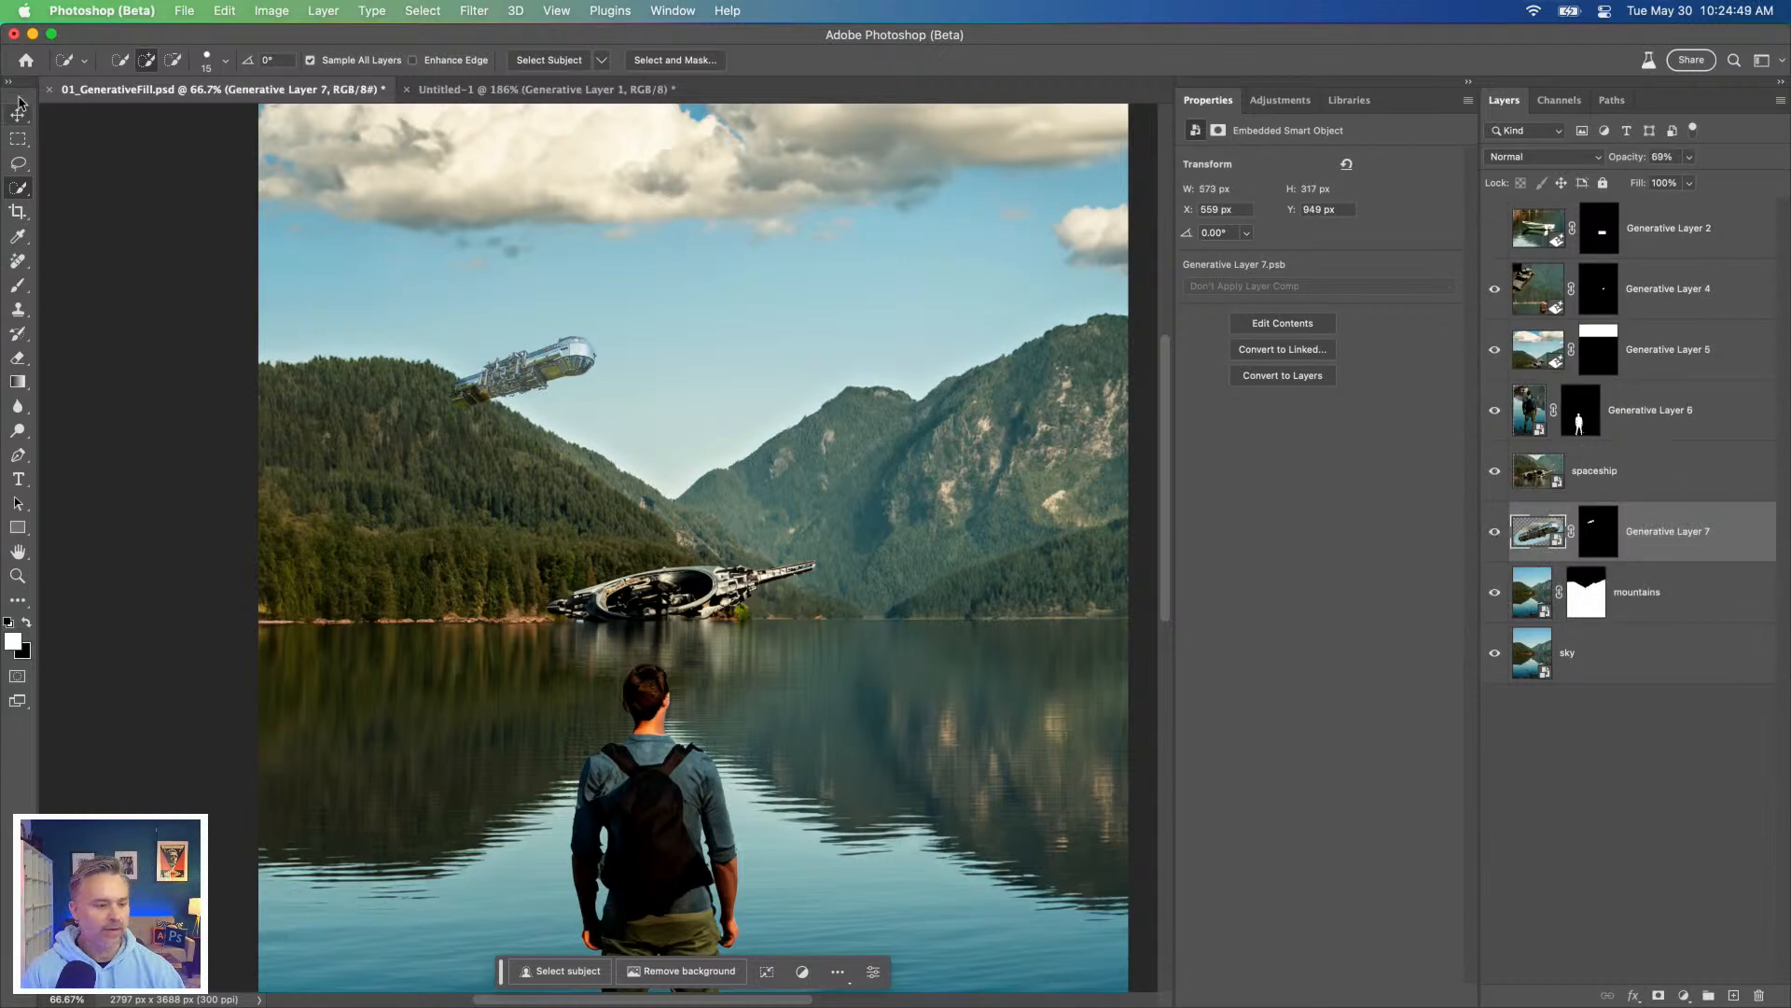
pyautogui.moveTo(1657, 557); pyautogui.dragTo(1609, 612)
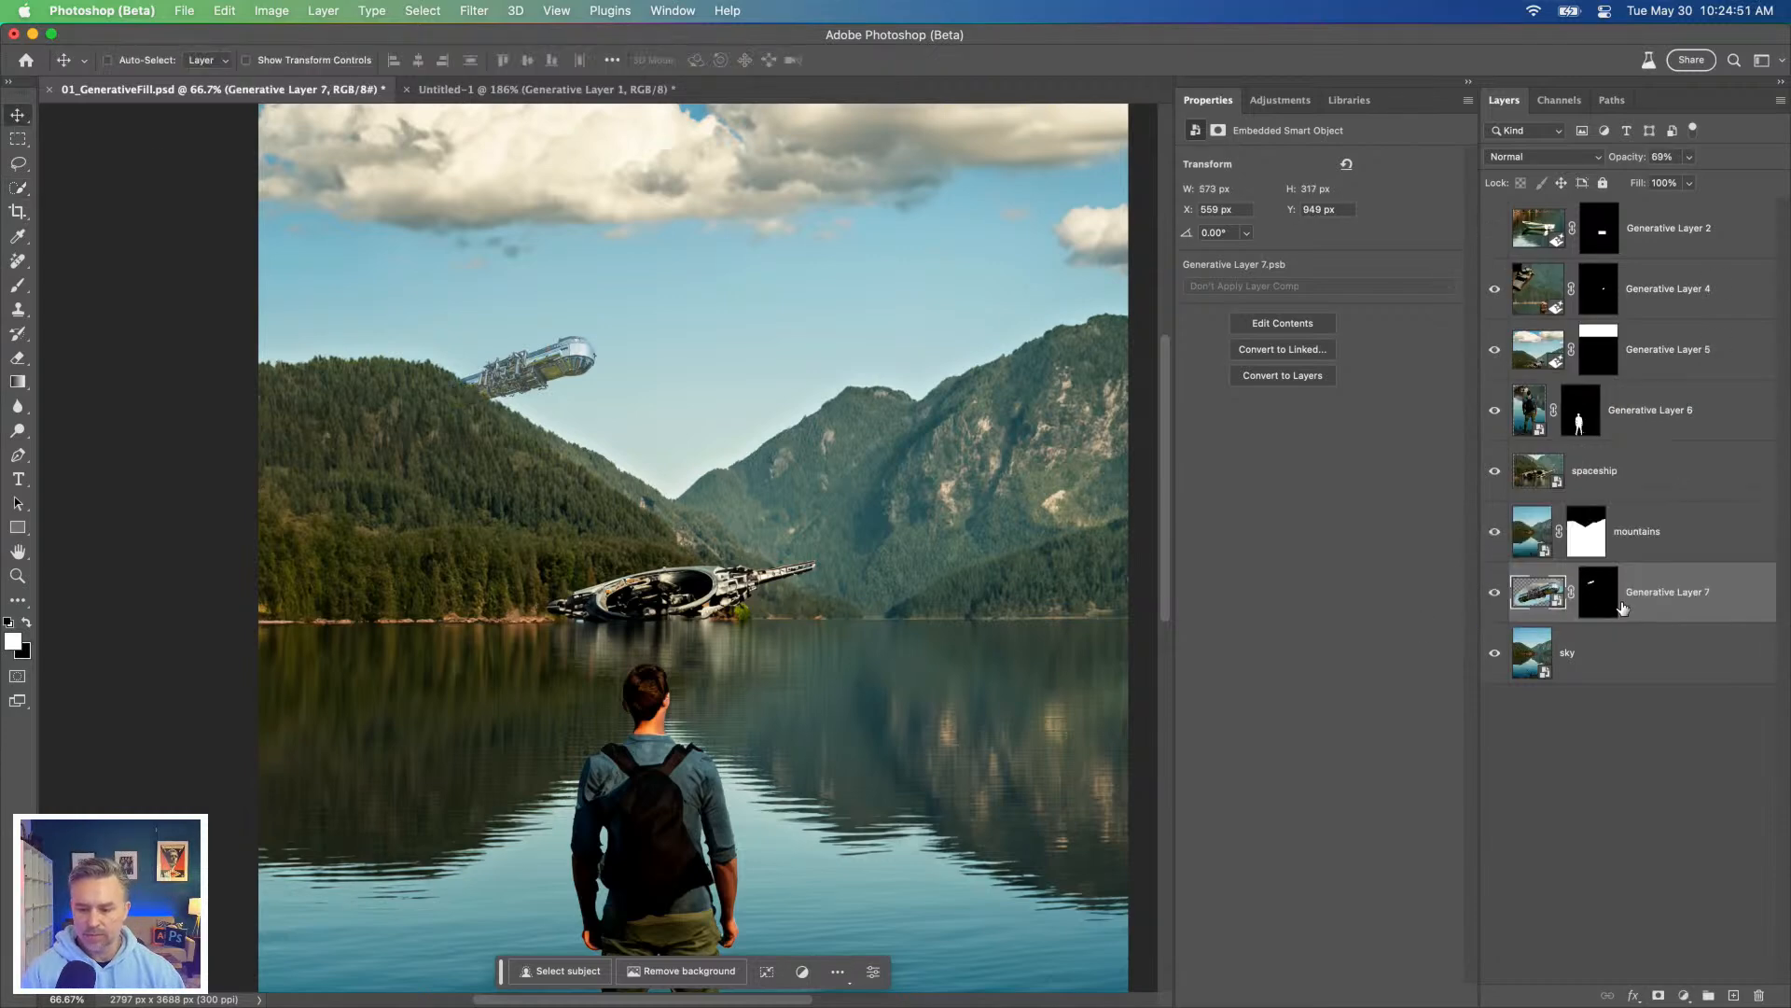
# Step: Rename Generative Layer 7 "flying spaceship[" and move it partly behind the mountain, to about X 662 px, Y 1018 px
pyautogui.write('flying')
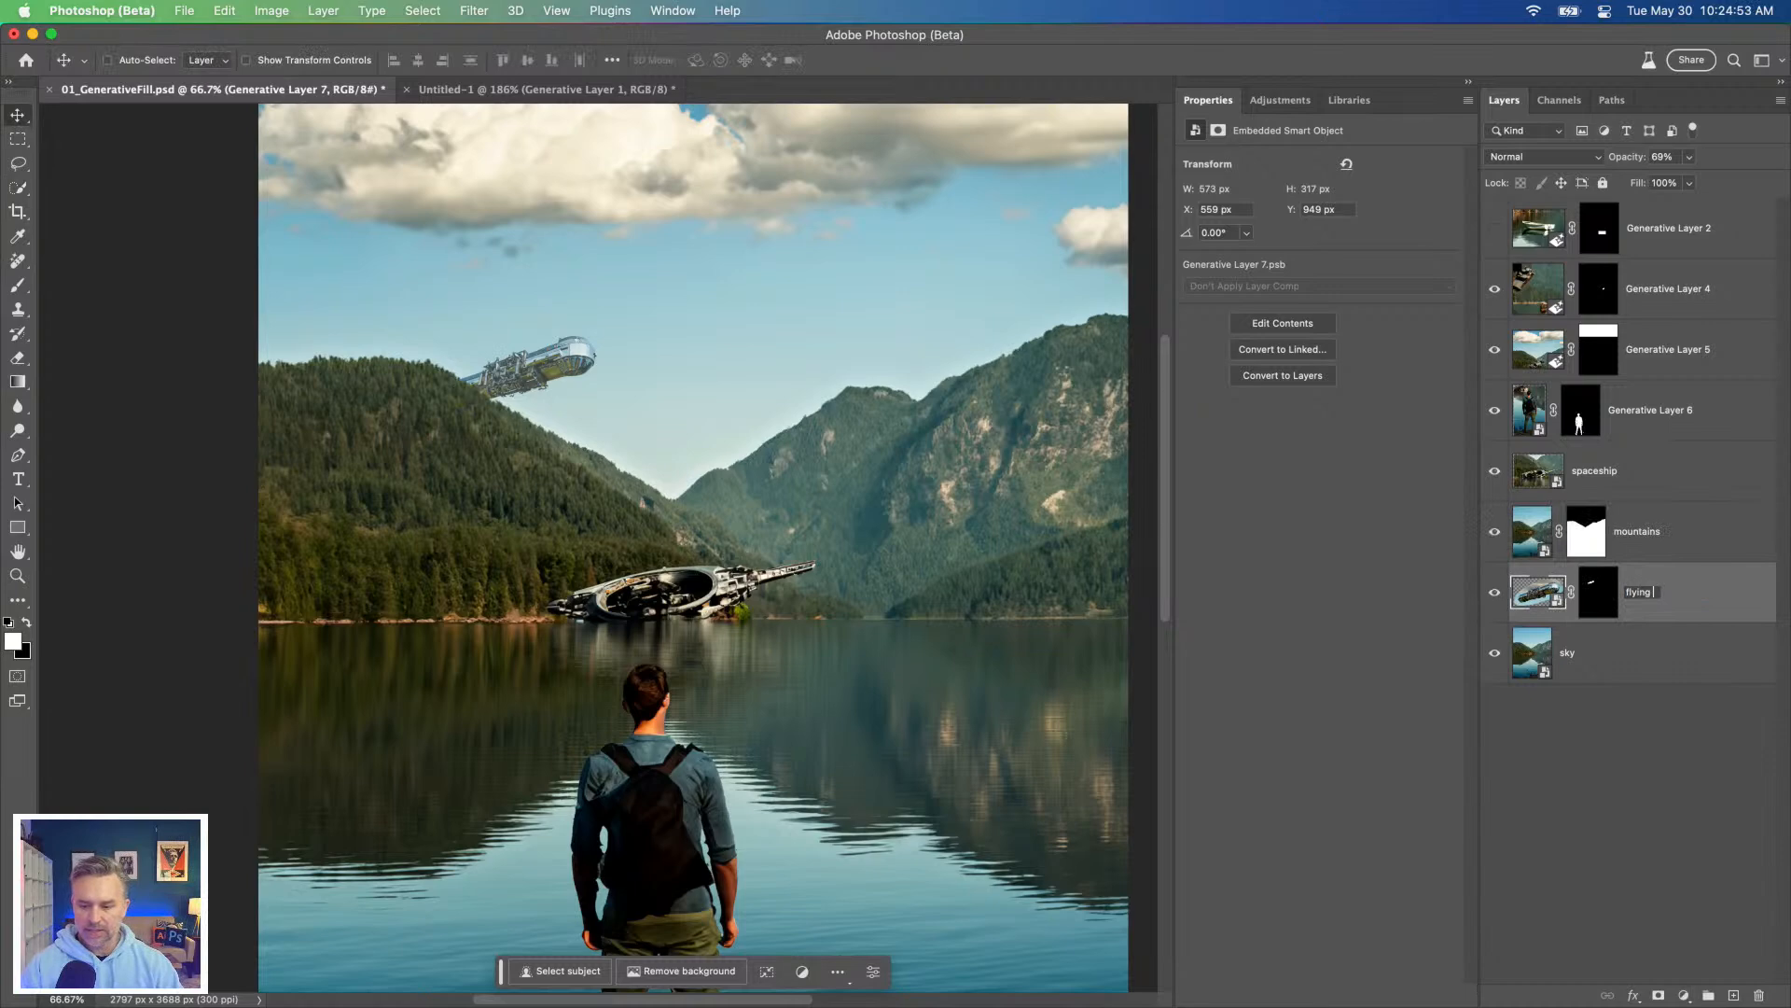
pyautogui.write('p[')
pyautogui.press('Return')
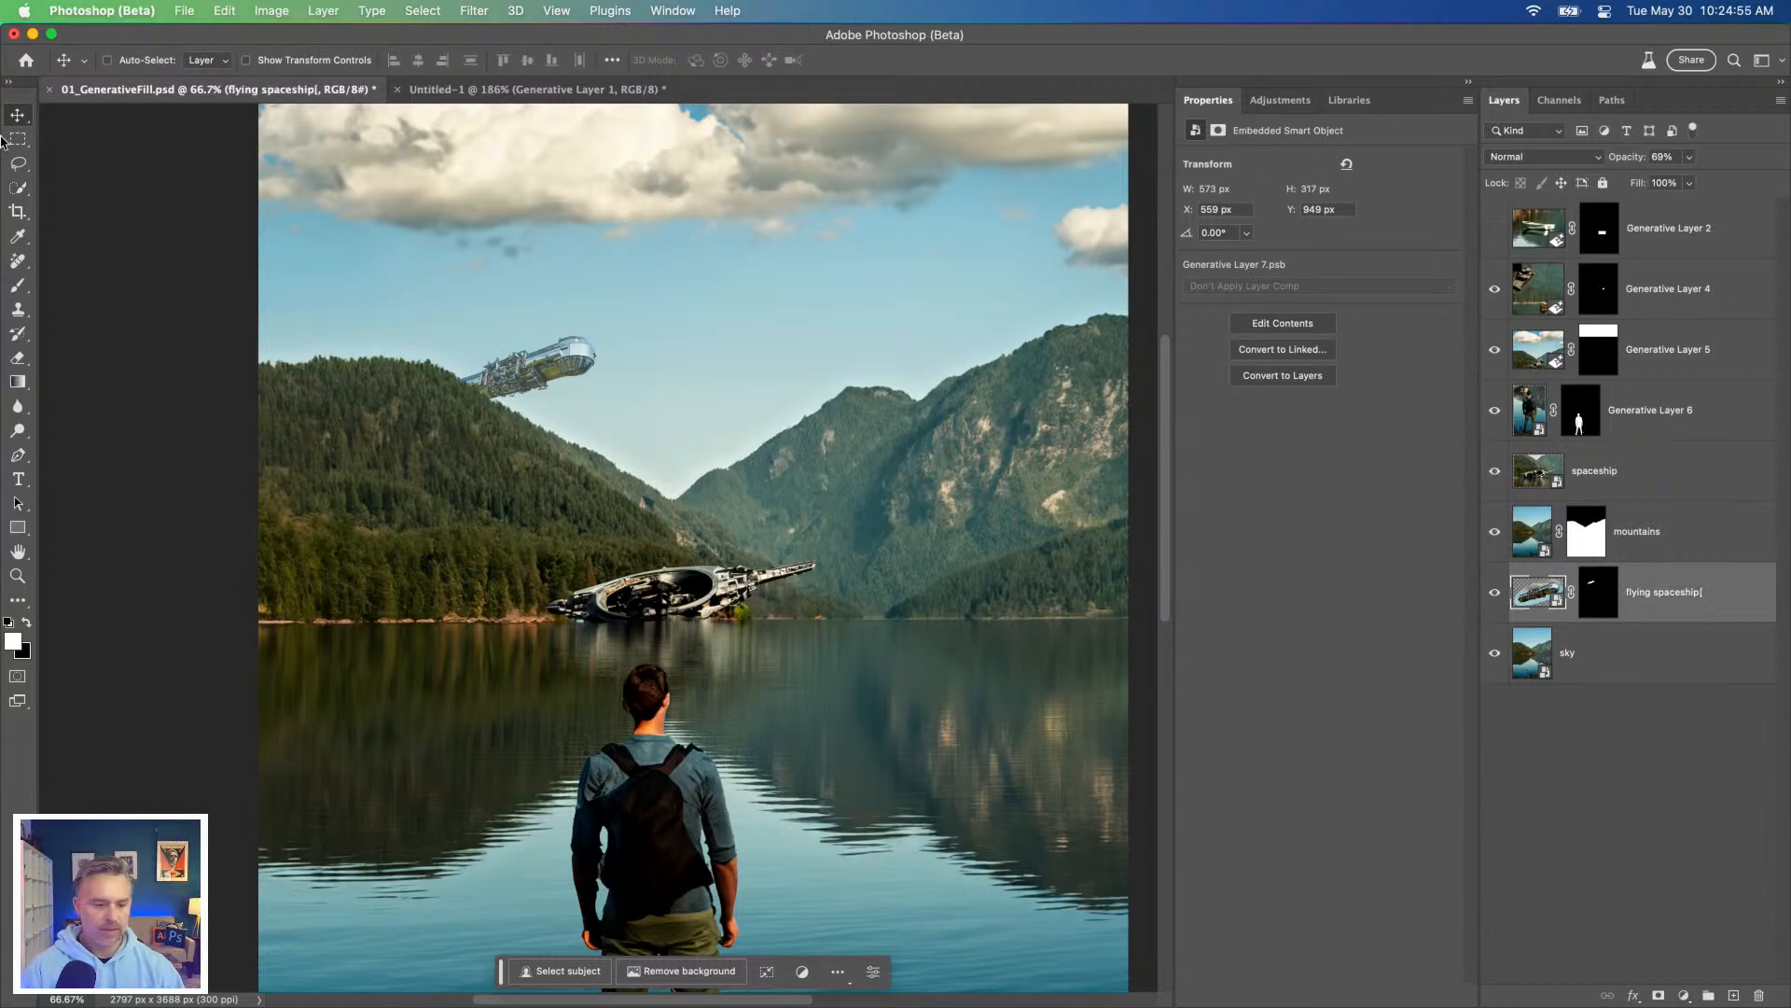
pyautogui.moveTo(552, 439); pyautogui.dragTo(599, 459)
pyautogui.moveTo(621, 728); pyautogui.dragTo(618, 575)
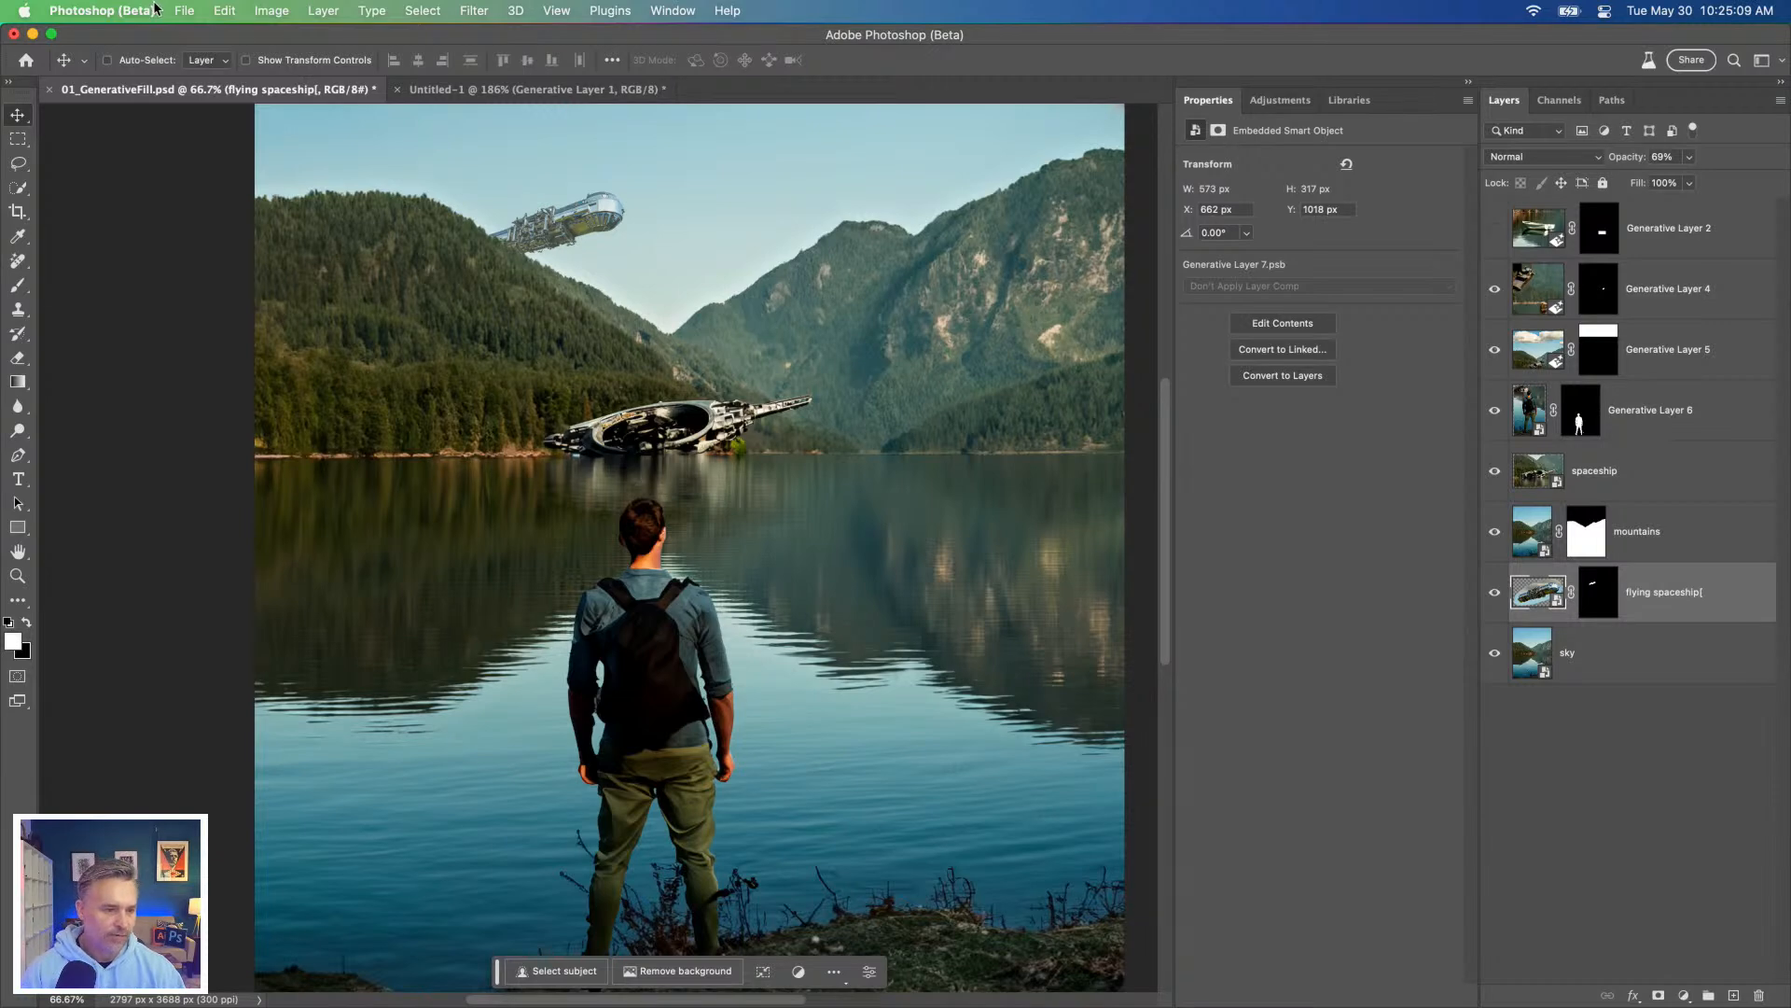
# Step: Start a PNG export of the composite with Export As and set the image width to 1000 px
pyautogui.click(182, 10)
pyautogui.moveTo(213, 335)
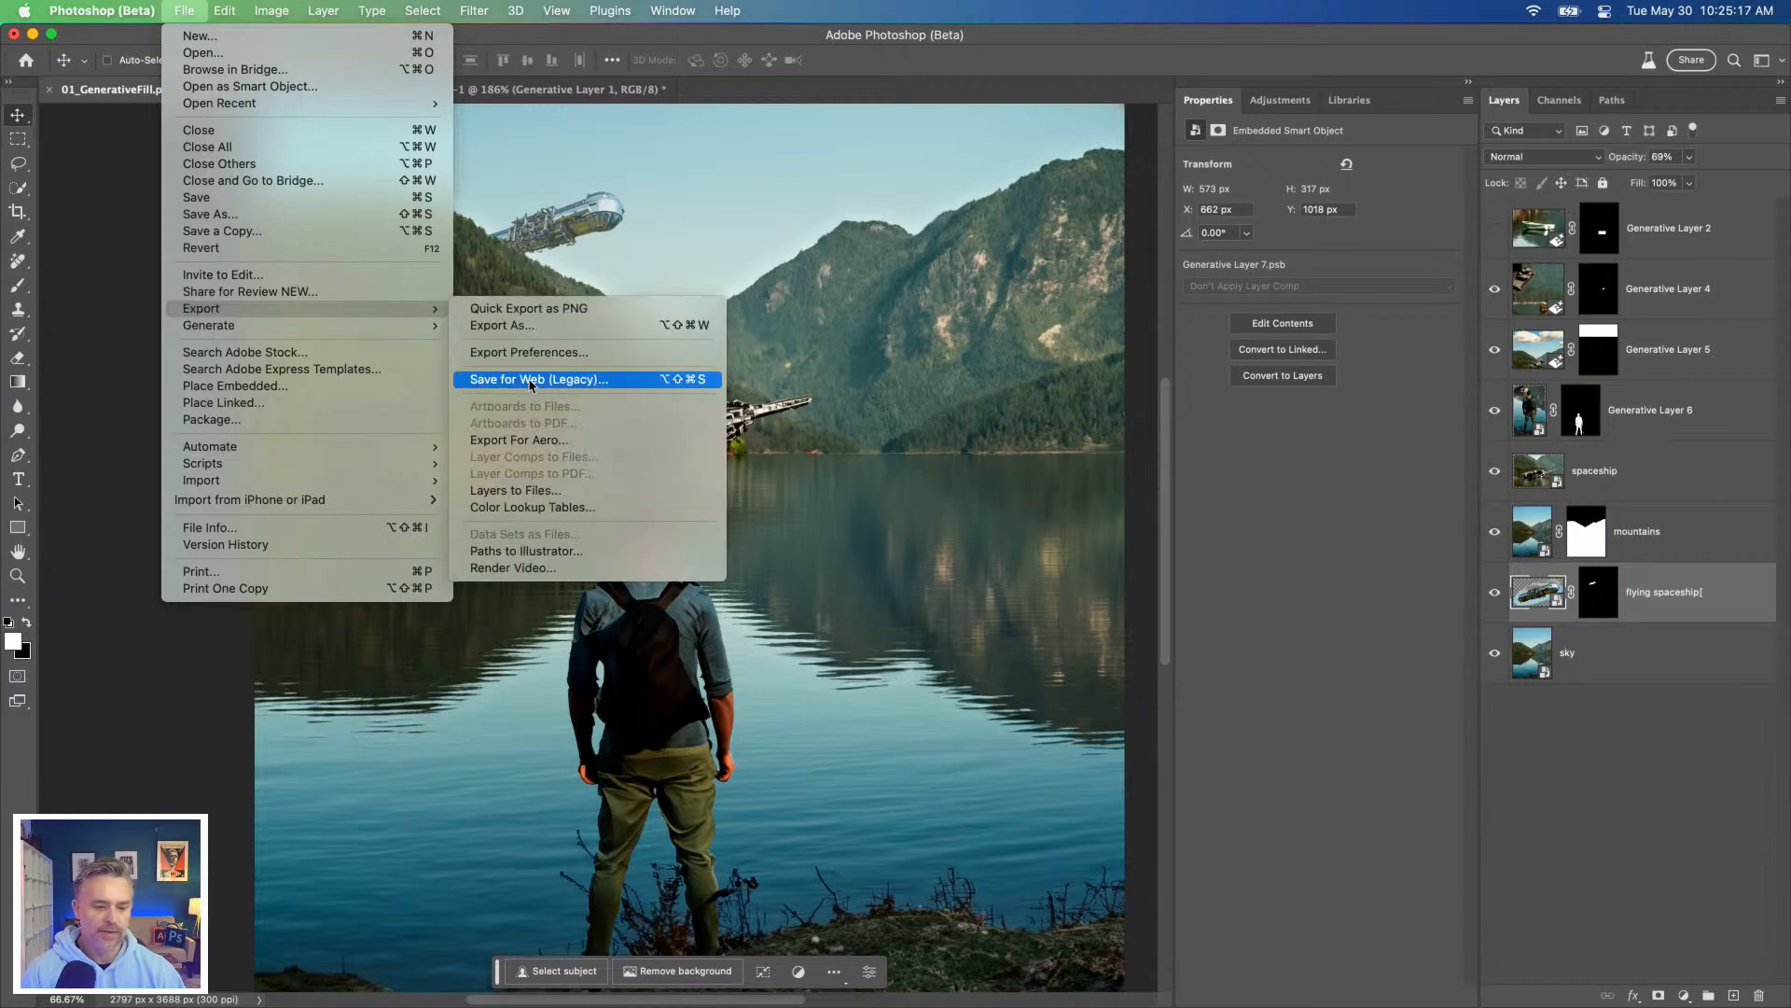
pyautogui.click(529, 326)
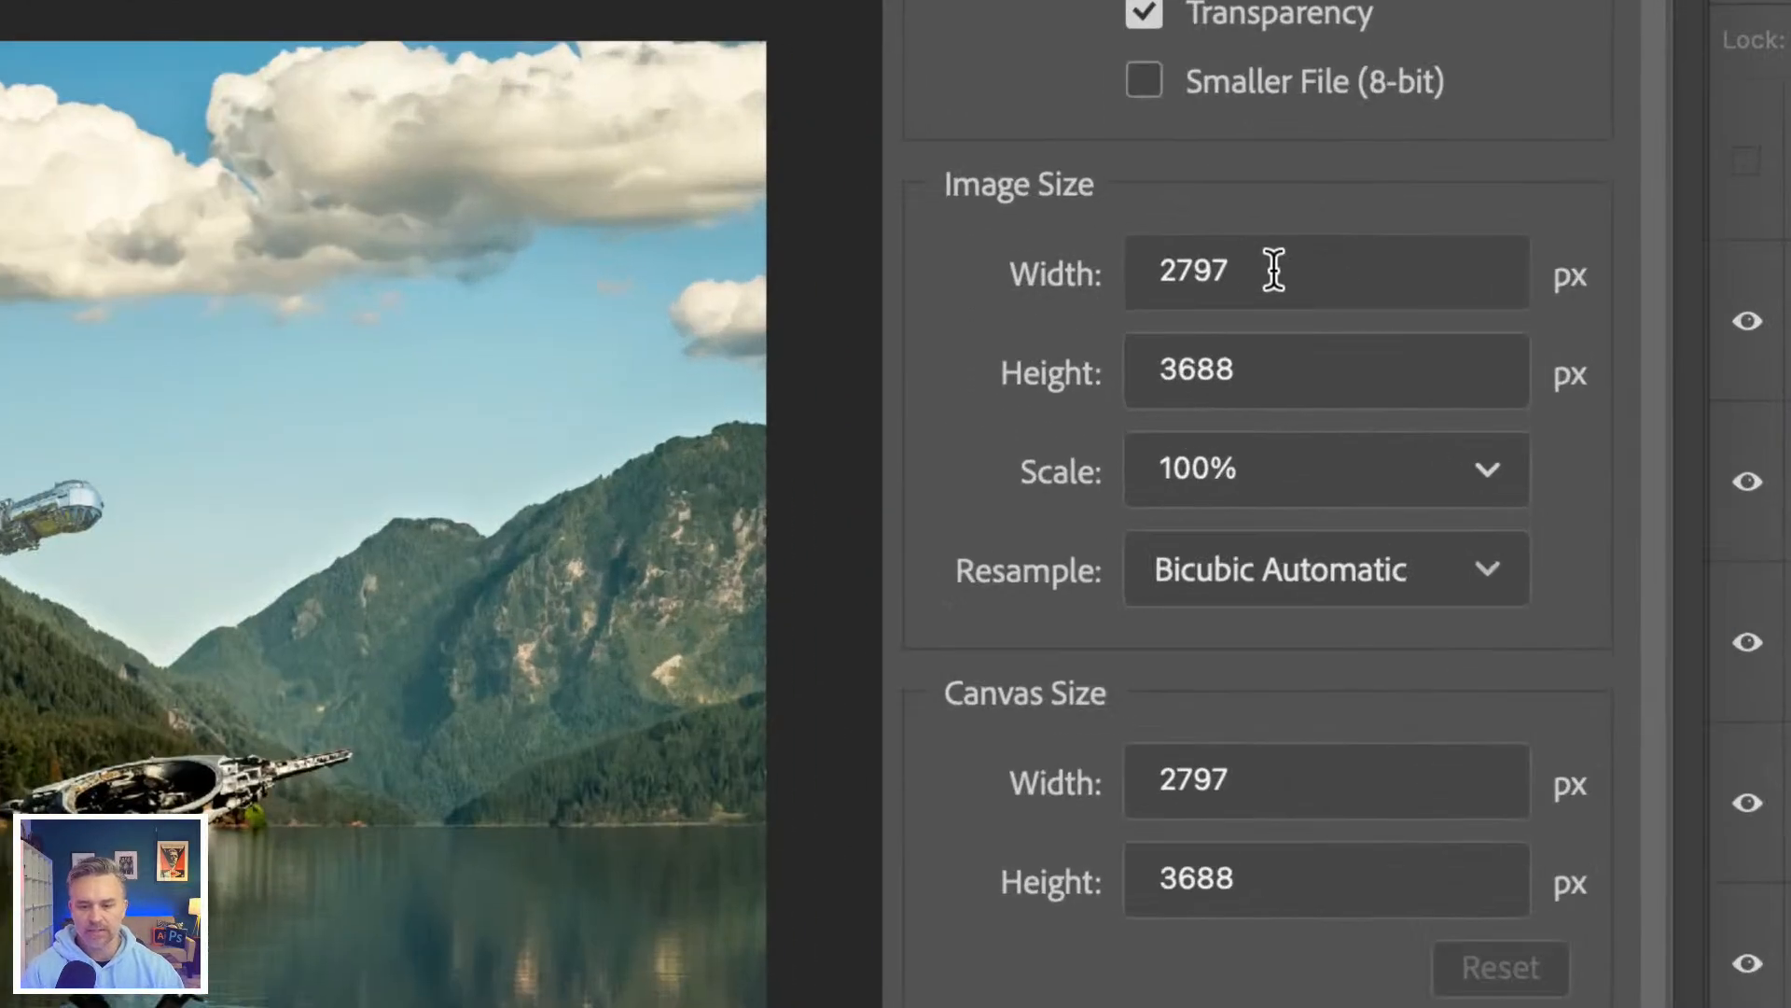
pyautogui.doubleClick(1311, 268)
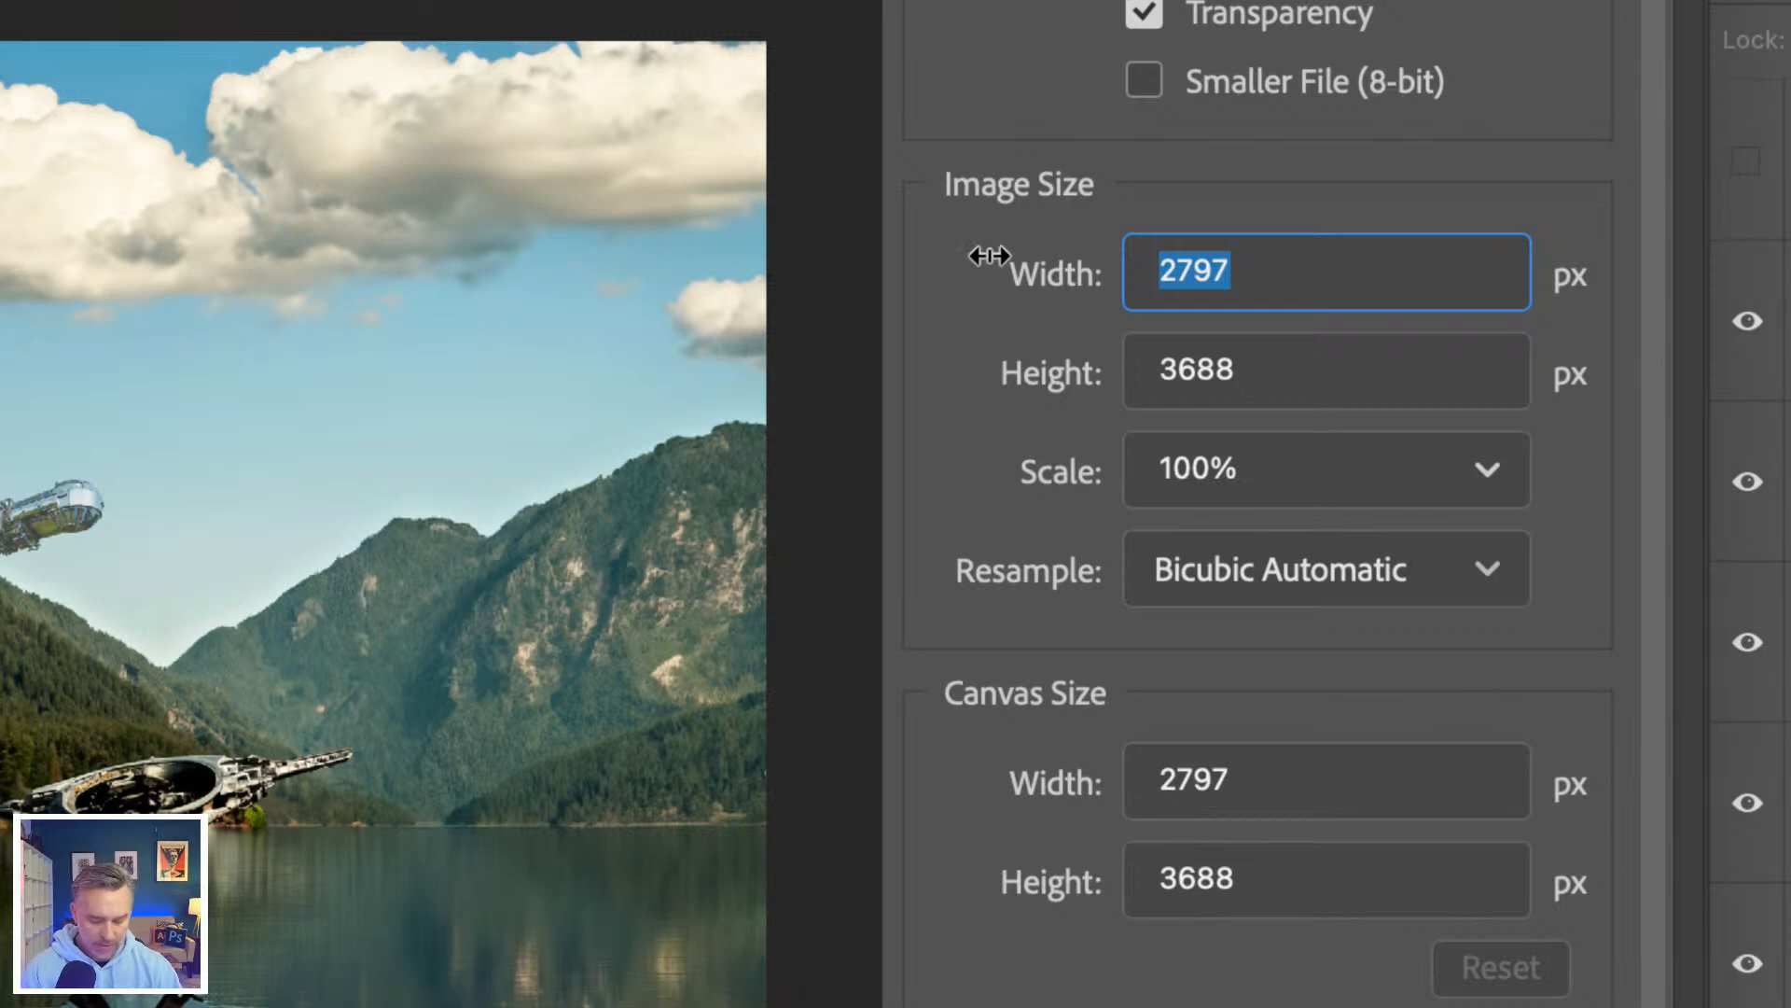
pyautogui.write('1000')
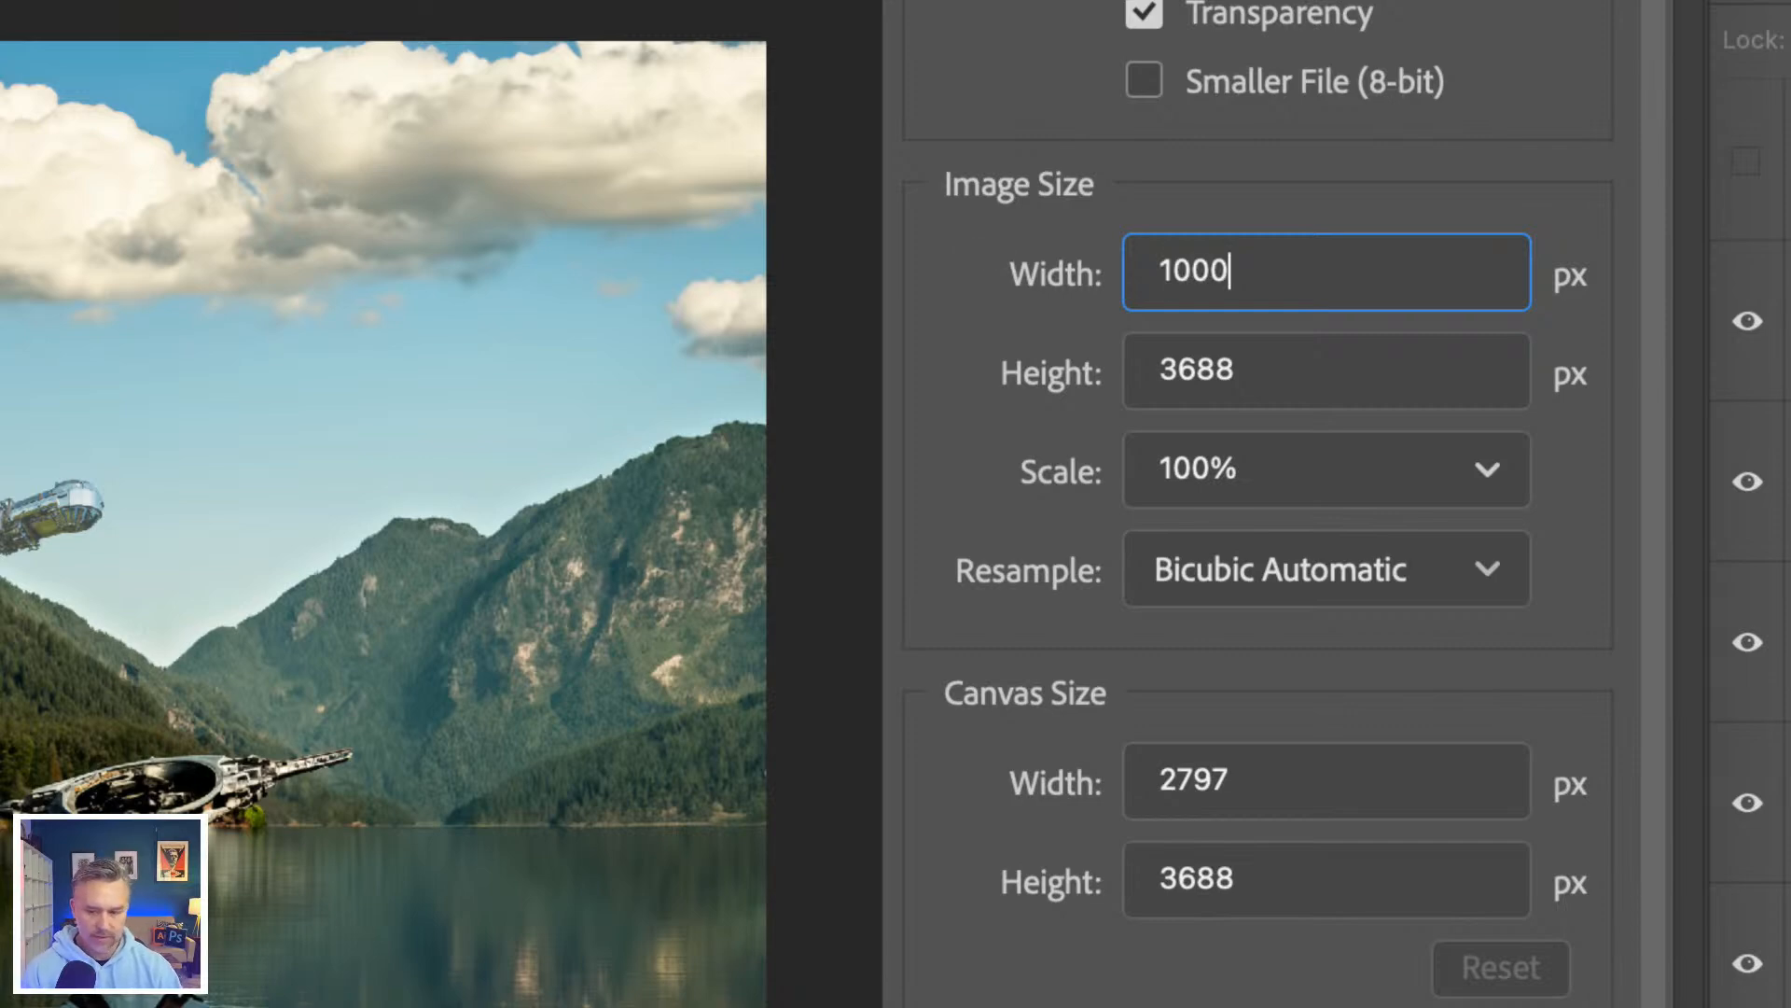
pyautogui.press('Tab')
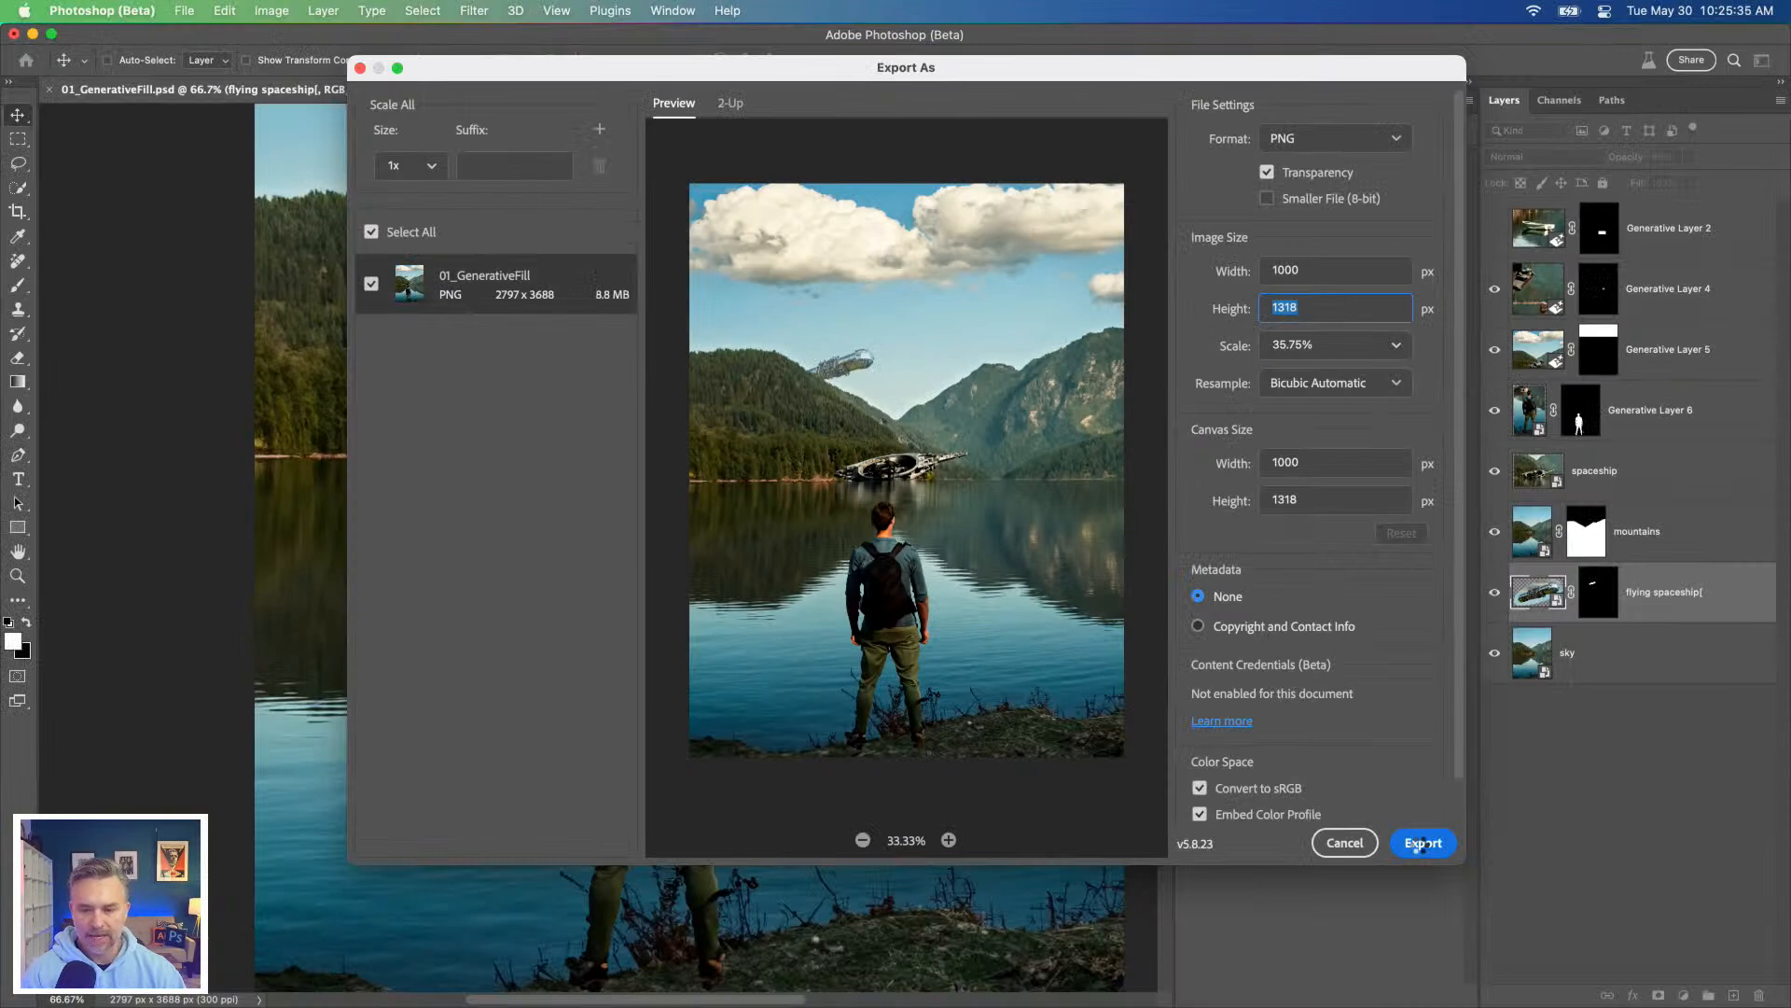
# Step: Set the export's image width to 1024 px and proceed to saving the PNG
pyautogui.click(1302, 271)
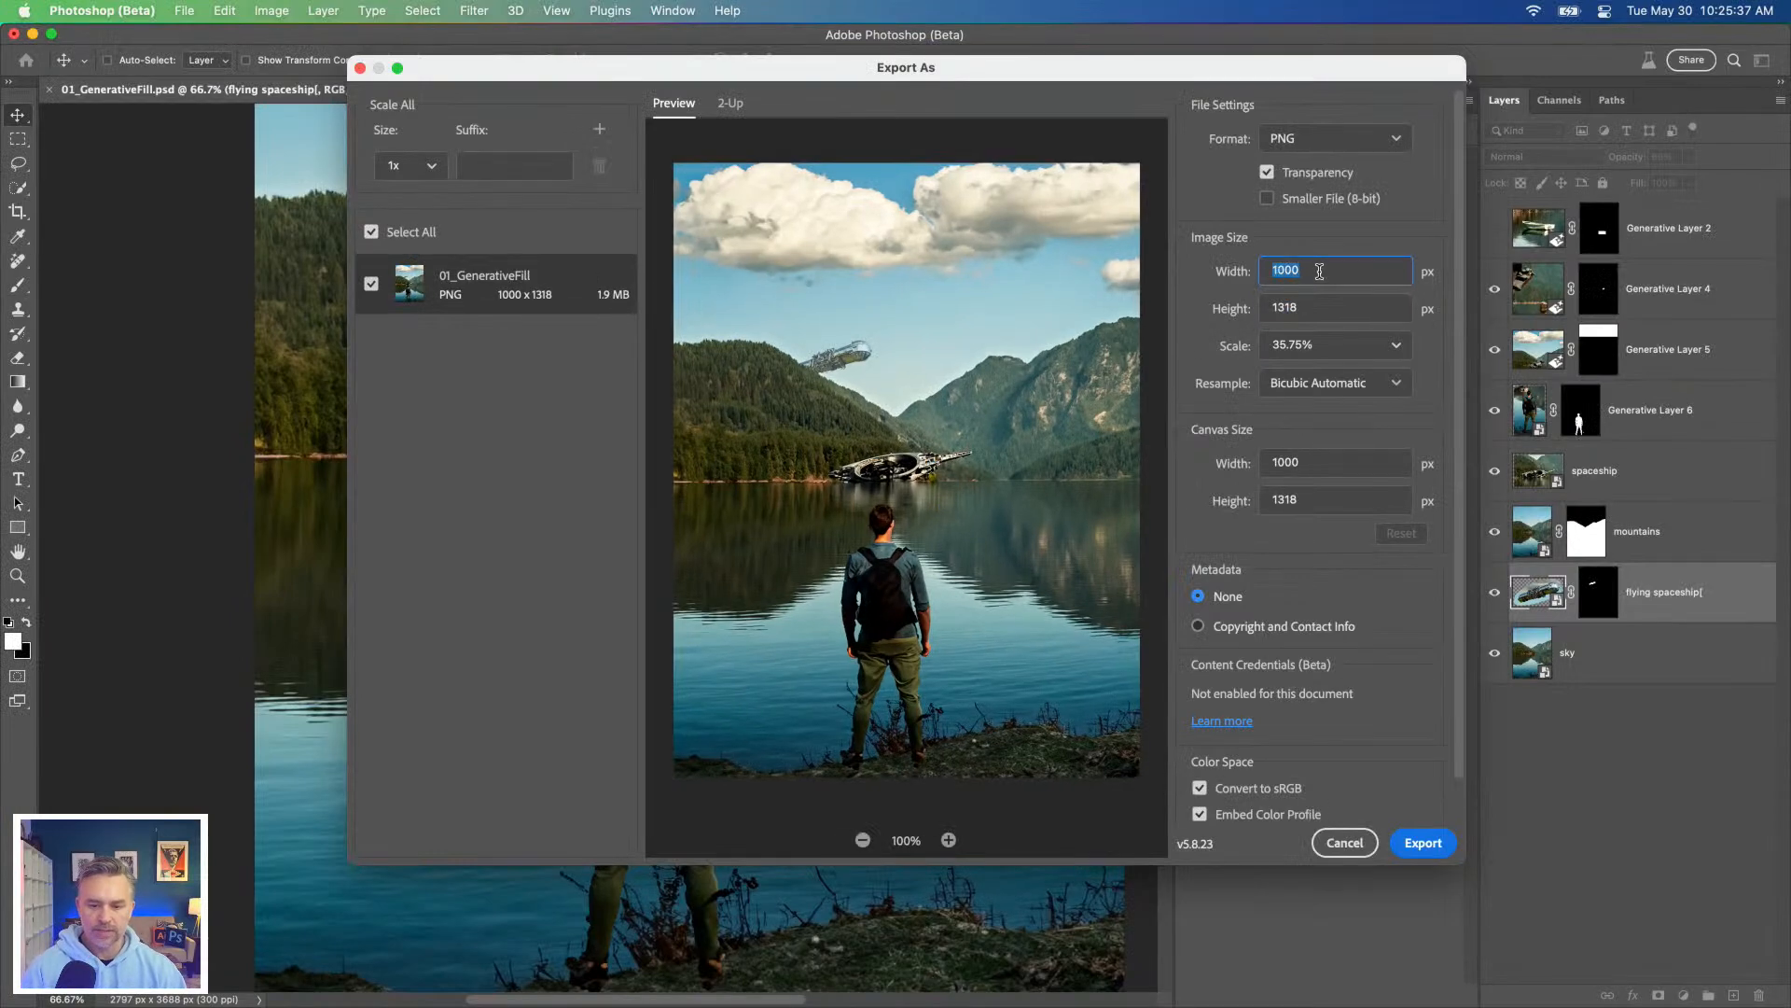
pyautogui.write('1024')
pyautogui.press('Tab')
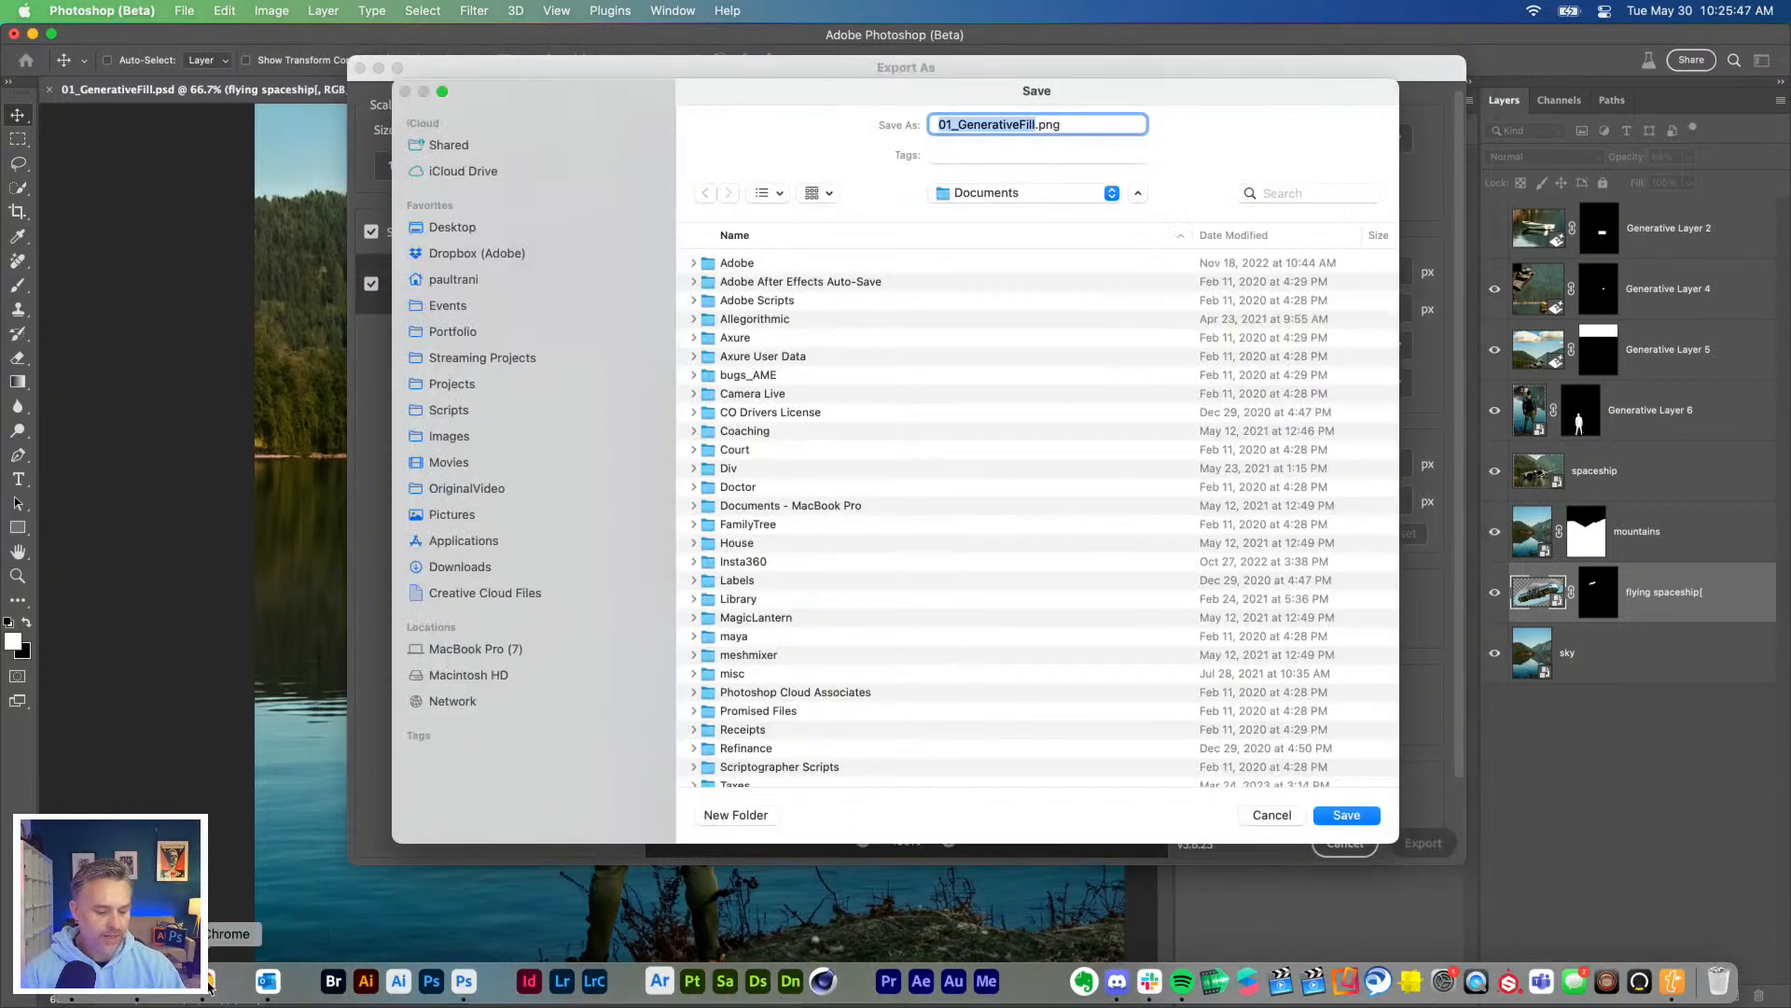
# Step: Switch to Chrome, view the Behance Adobe Live page for the challenge, and minimise the browser
pyautogui.click(204, 980)
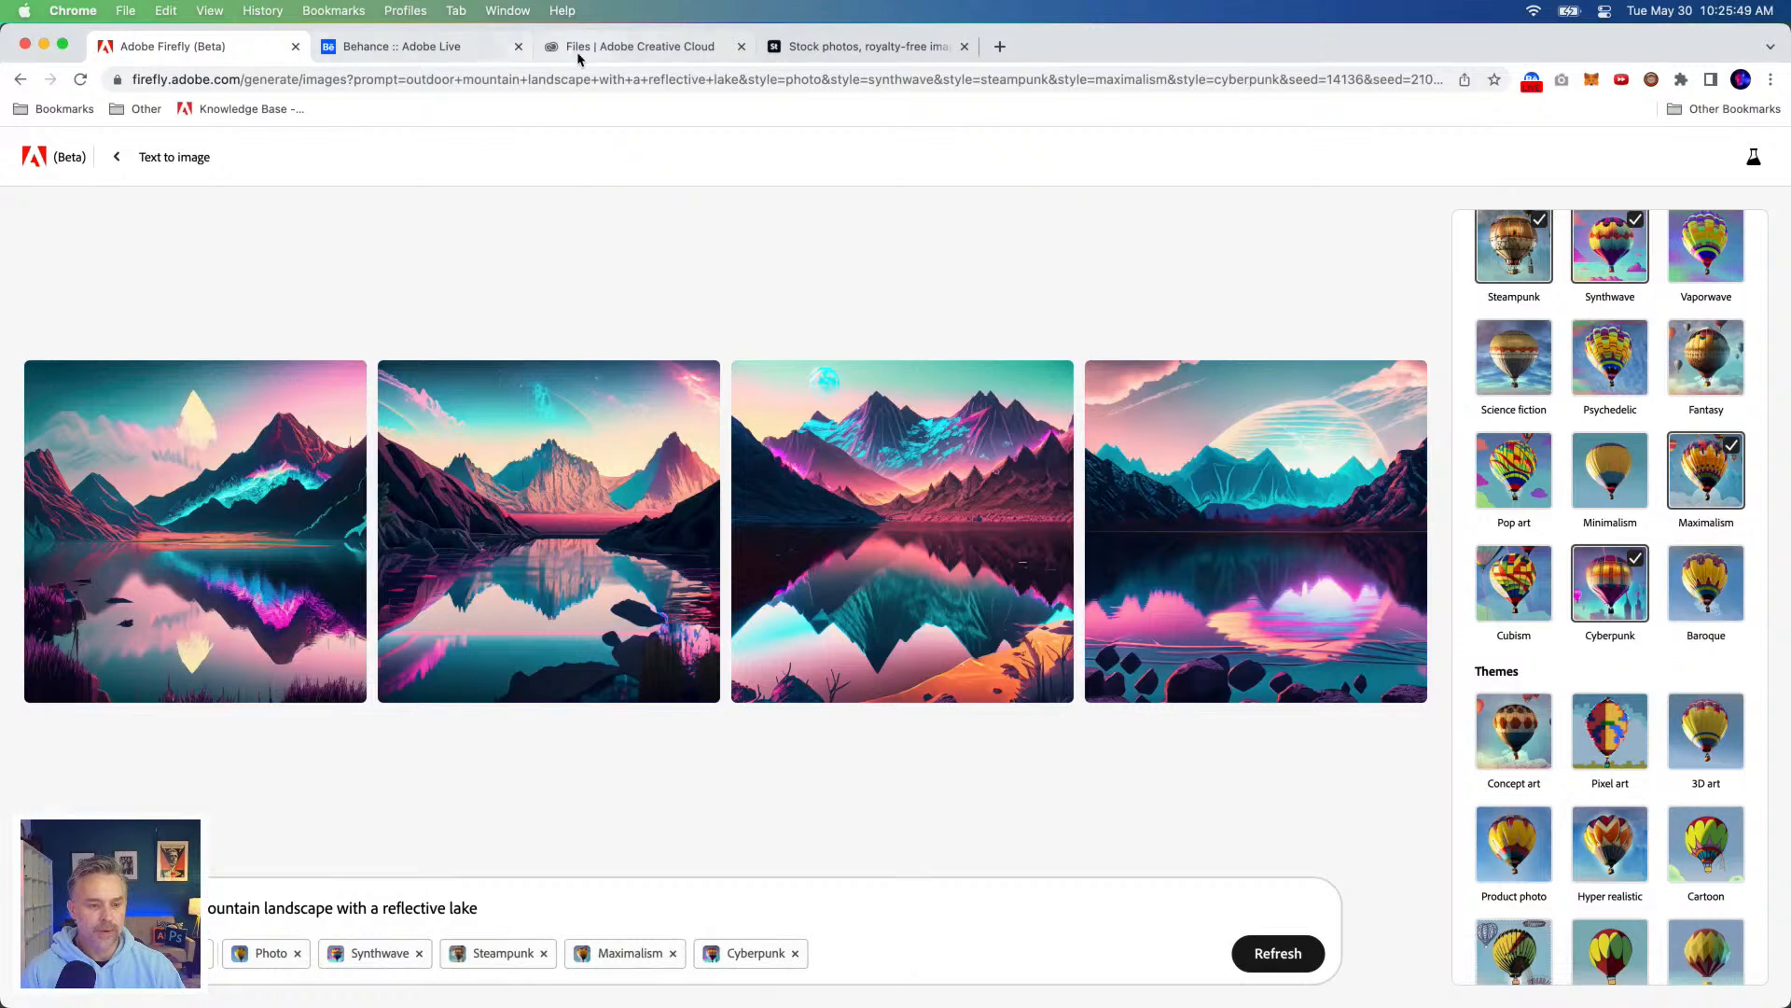
pyautogui.click(410, 47)
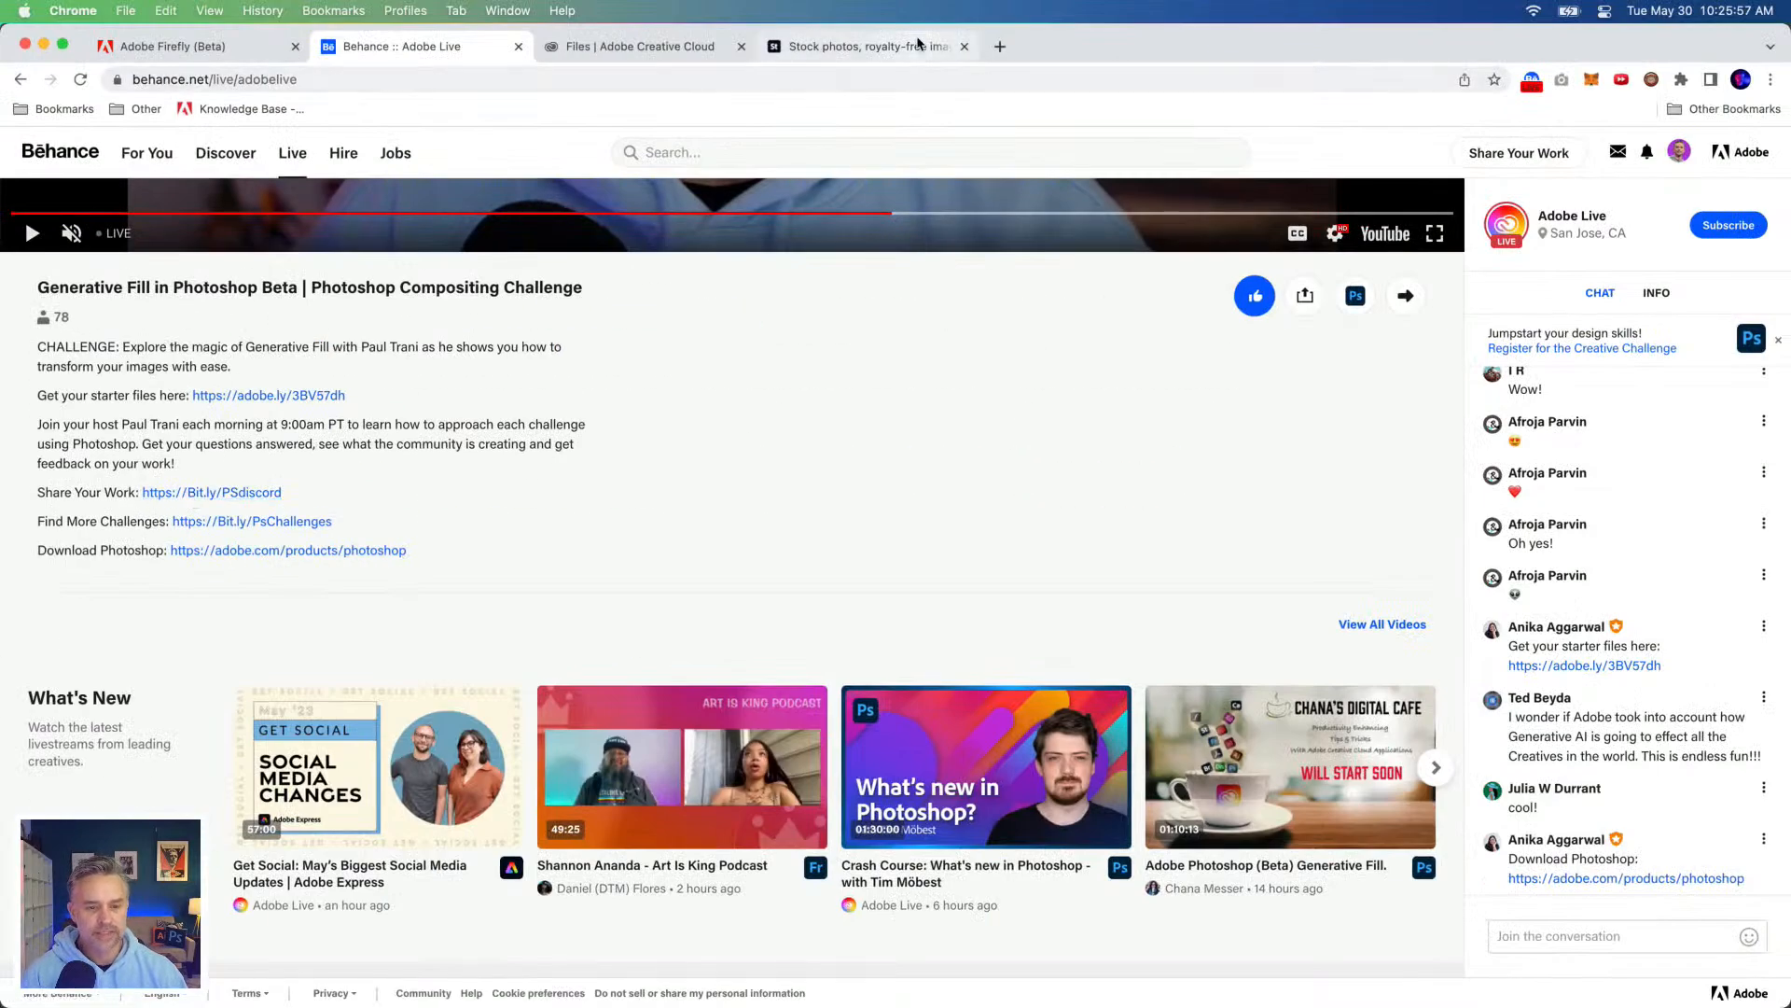
pyautogui.click(43, 45)
# Step: Return to the Photoshop export and save 01_GenerativeFill.png in the Desktop folder
pyautogui.click(992, 111)
pyautogui.click(451, 228)
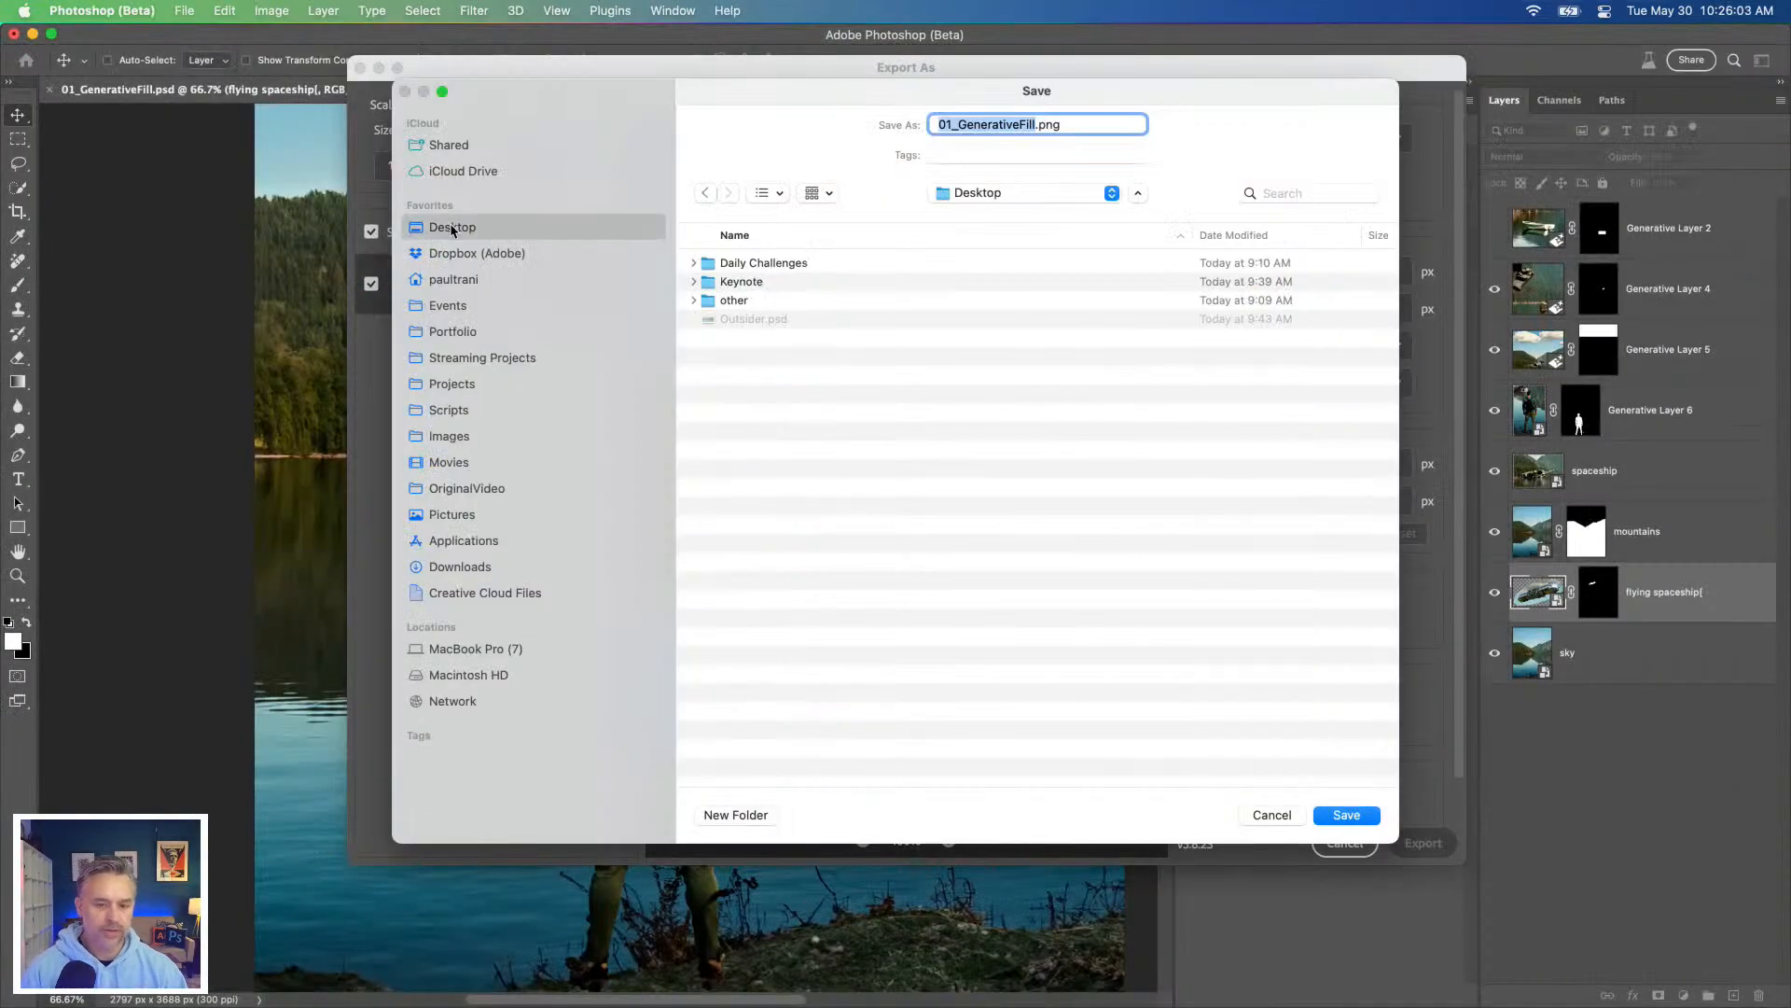
pyautogui.press('Return')
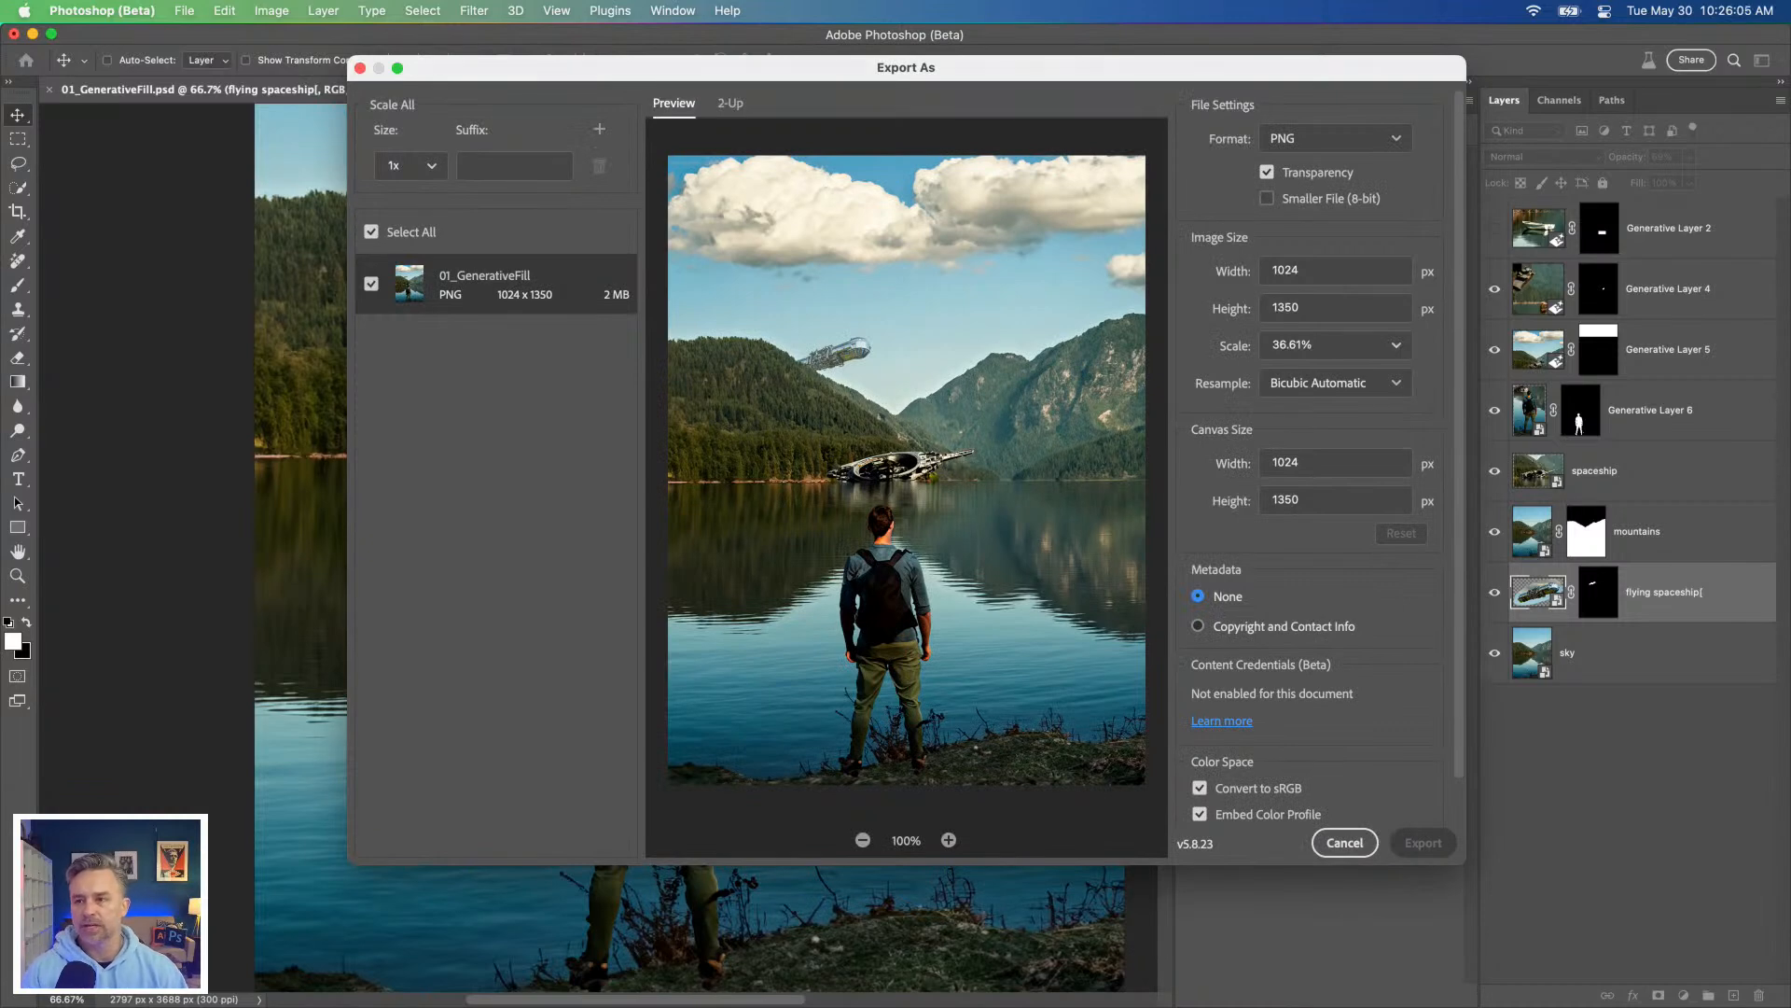